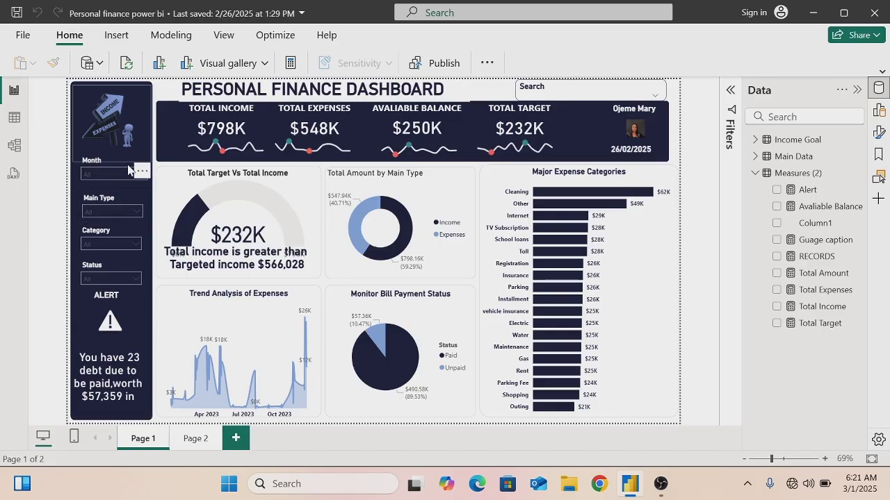
# Filter the finished dashboard by Apr, Aug, Mar, May and Oct in turn to examine each month, finally clearing the month selection
pyautogui.click(140, 177)
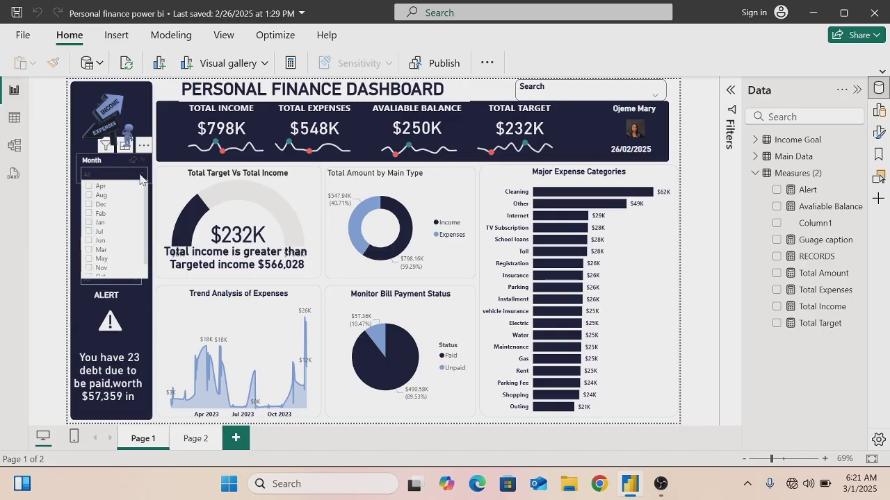
pyautogui.click(88, 187)
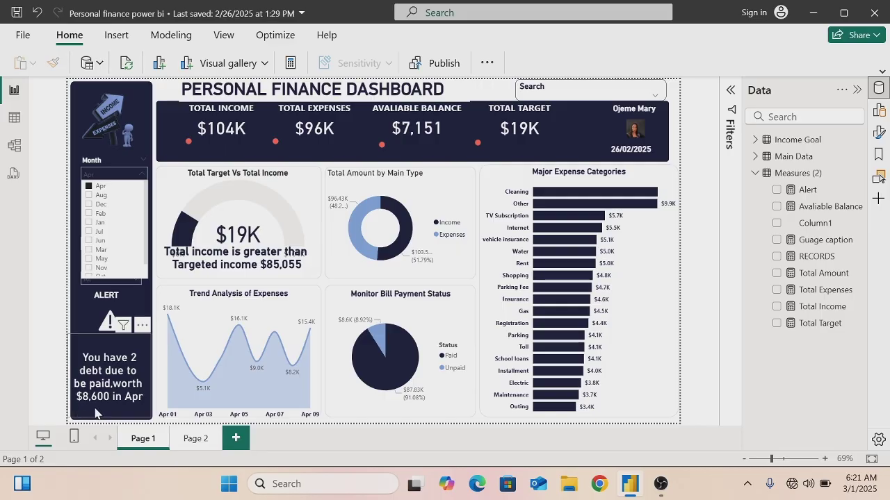
pyautogui.click(89, 197)
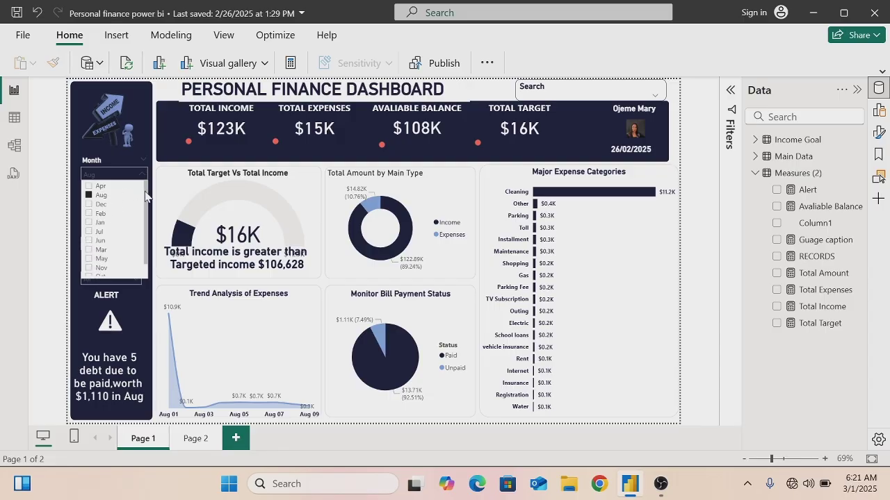
pyautogui.scroll(-1, 146, 196)
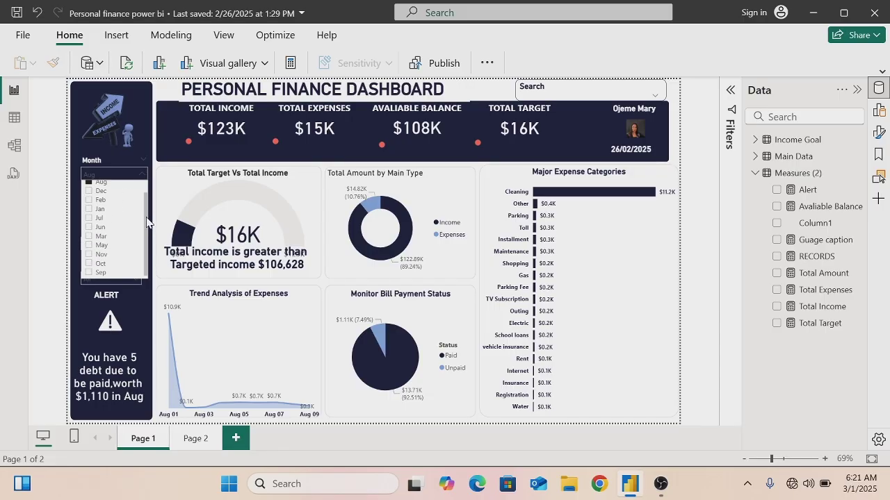
pyautogui.click(88, 237)
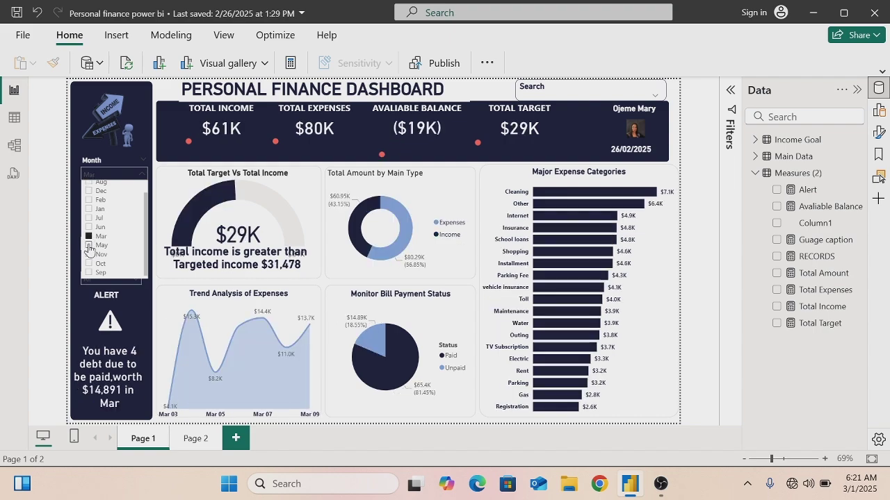
pyautogui.click(88, 247)
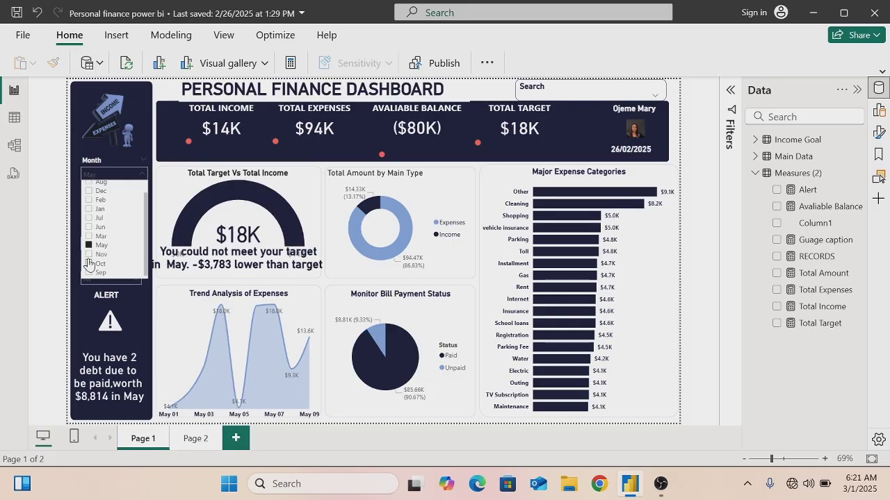
pyautogui.click(88, 263)
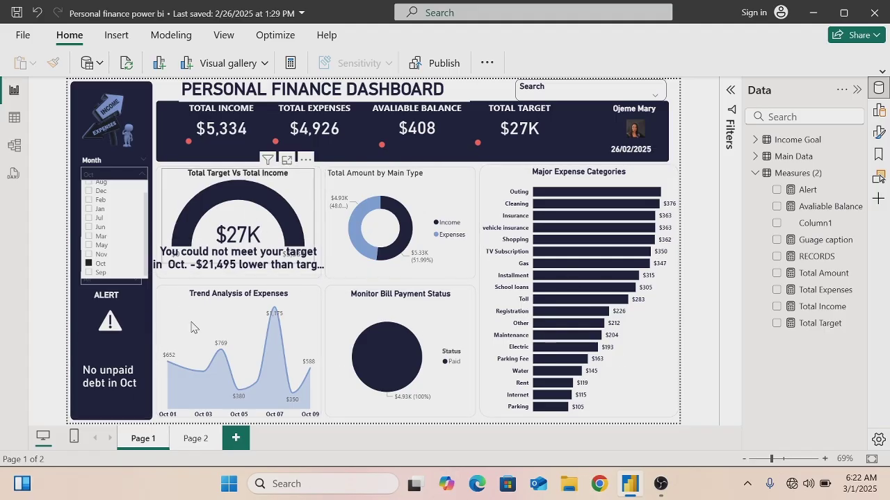
pyautogui.click(89, 266)
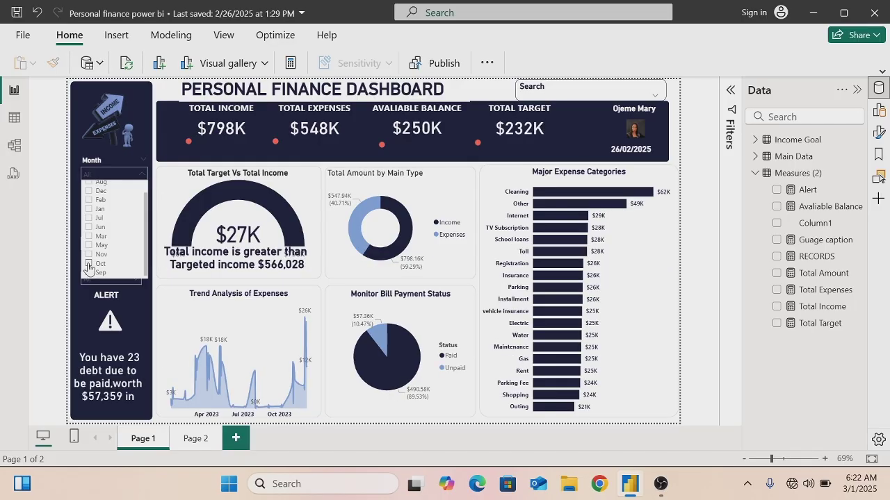
pyautogui.click(53, 301)
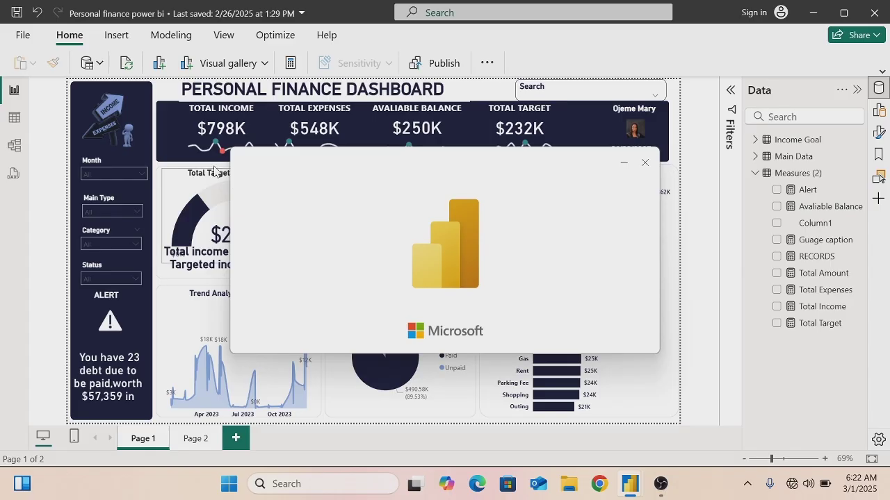
# Switch to the desktop's Personal financial Dataset folder and open the report file "Connect your data to this PBIX"
pyautogui.click(643, 164)
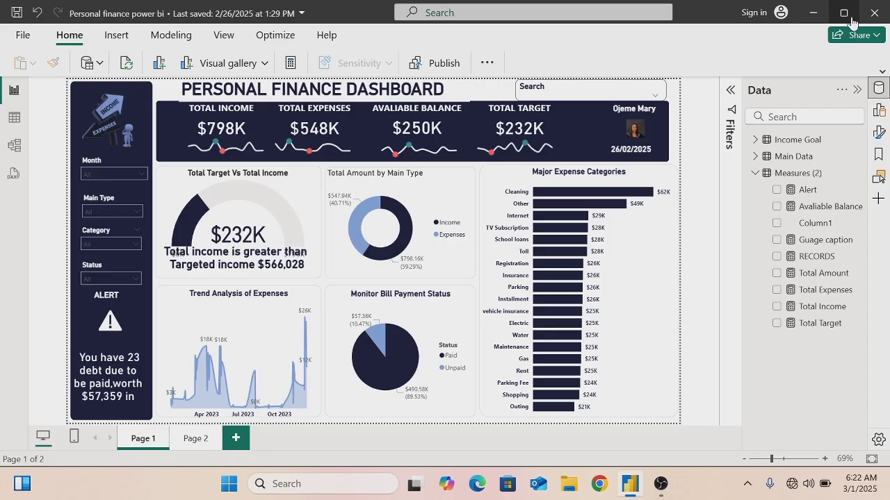
pyautogui.click(813, 13)
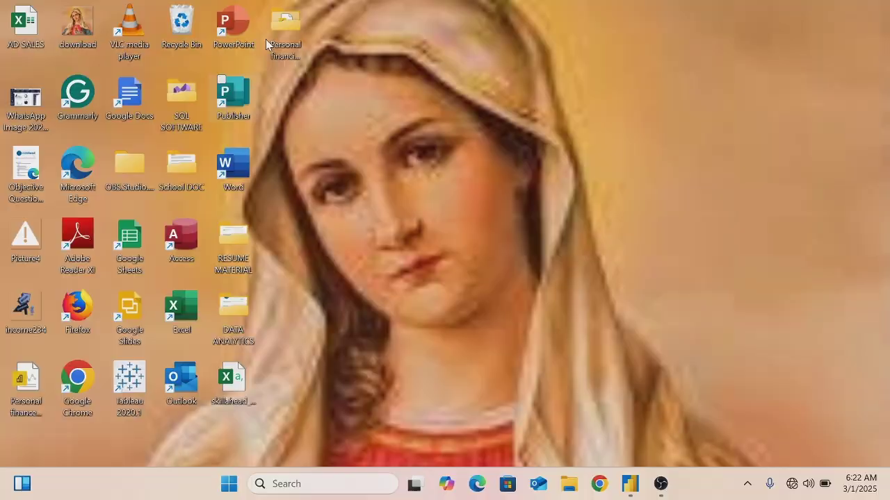
pyautogui.doubleClick(282, 25)
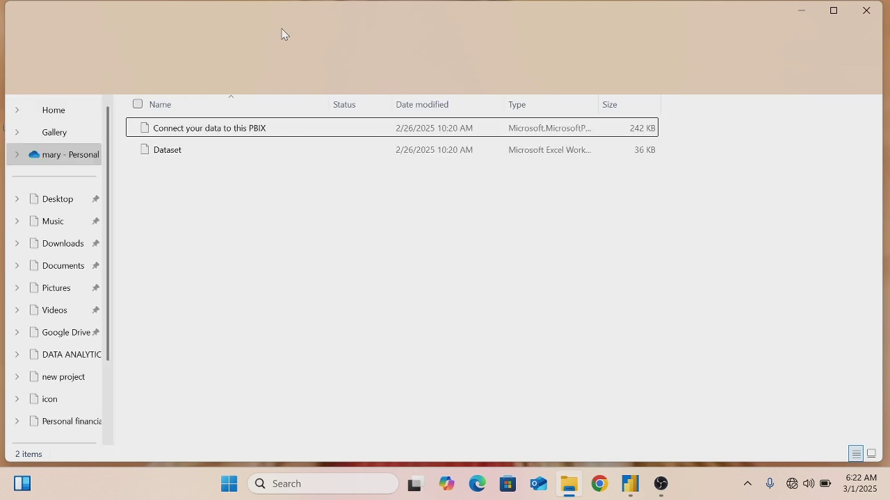
pyautogui.click(170, 132)
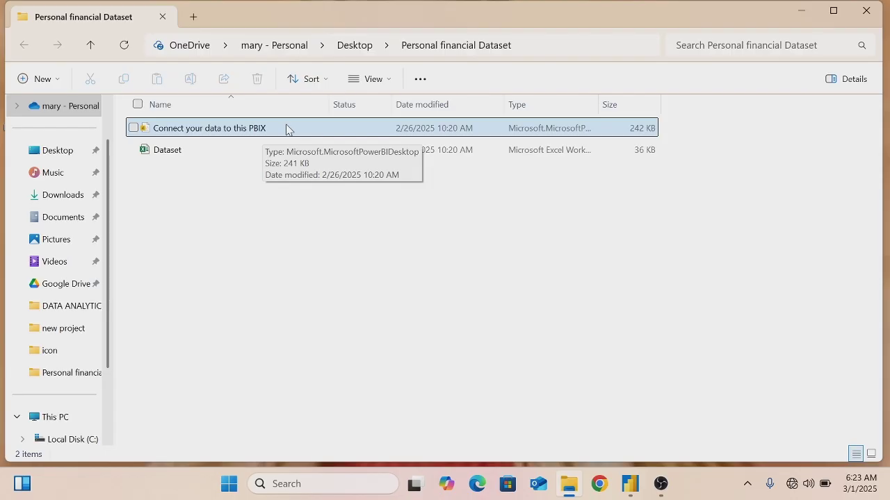
pyautogui.doubleClick(286, 129)
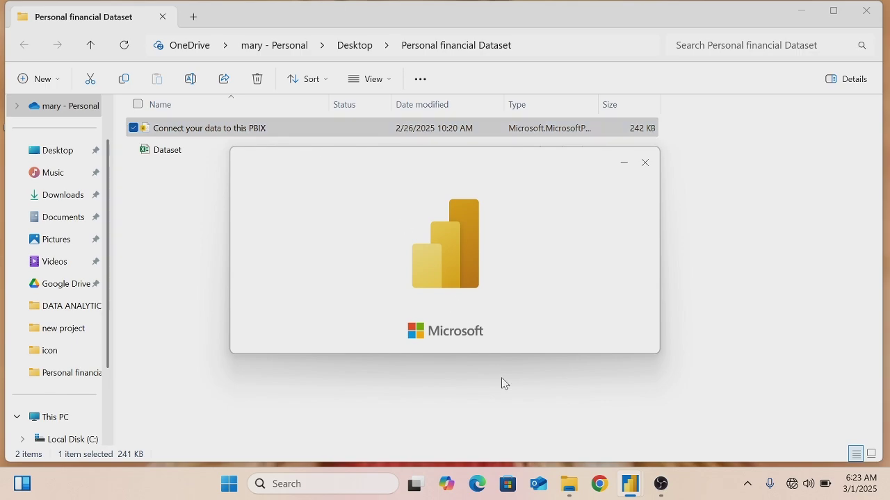
pyautogui.moveTo(634, 495)
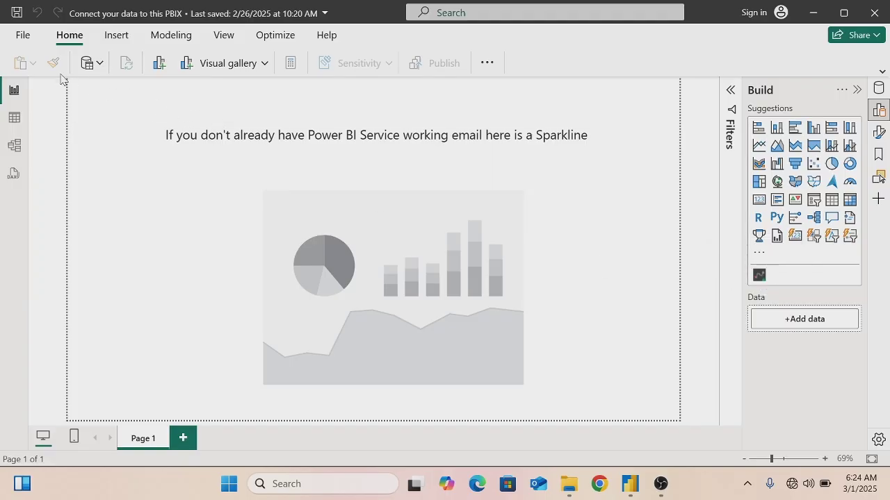
# Connect the report to the Excel workbook Dataset in the desktop's Personal financial Dataset folder
pyautogui.click(101, 63)
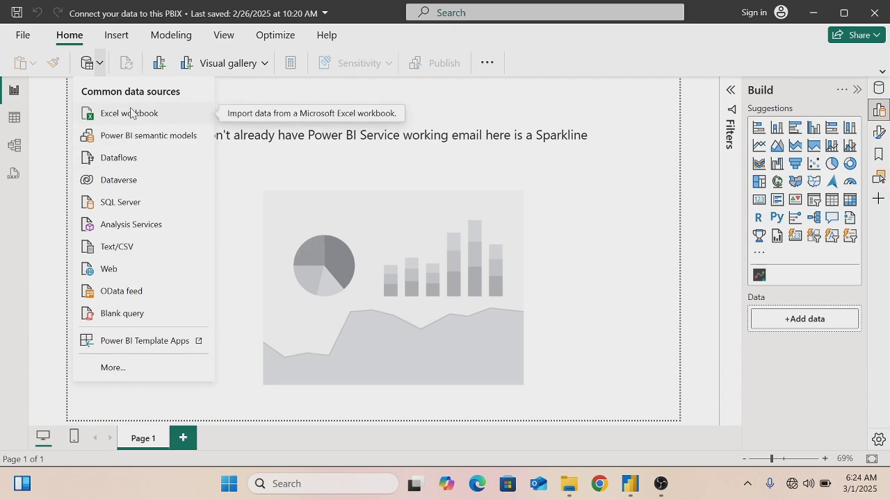
pyautogui.click(131, 114)
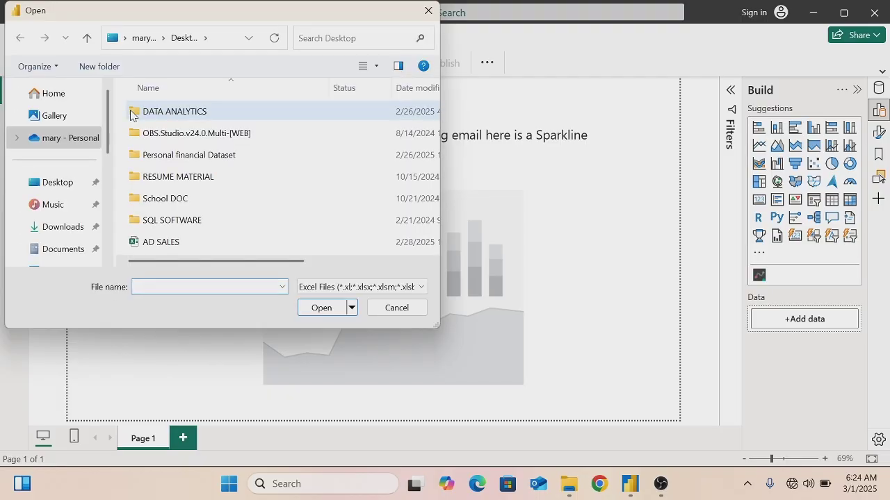
pyautogui.click(66, 186)
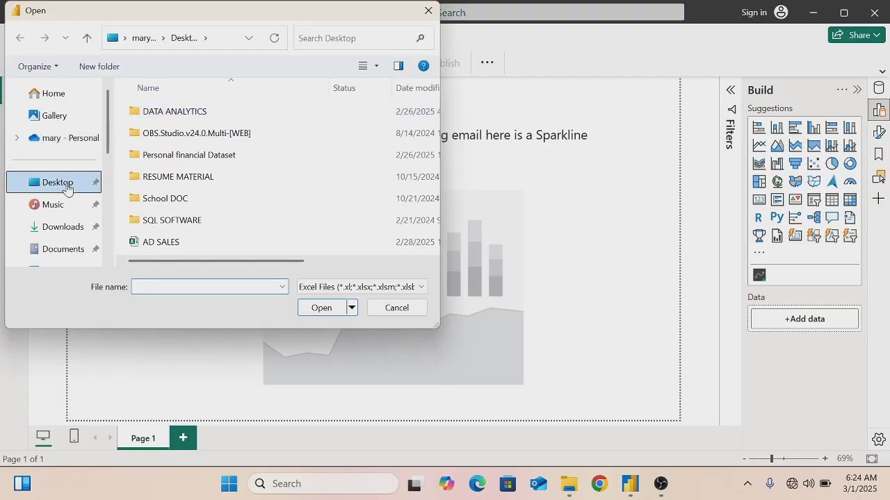
pyautogui.click(193, 157)
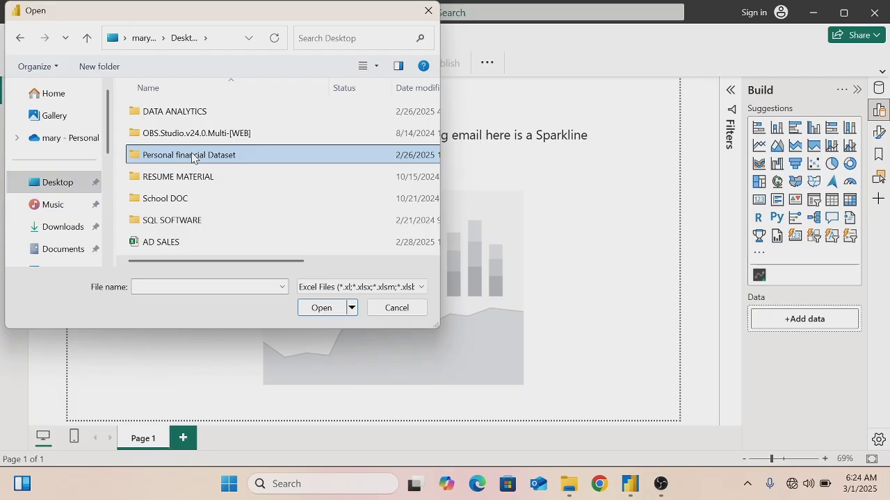
pyautogui.click(317, 310)
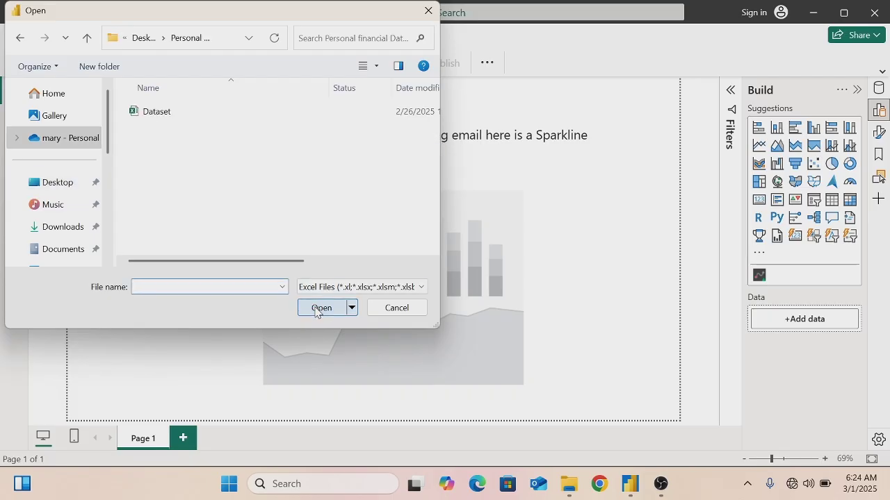
pyautogui.doubleClick(153, 113)
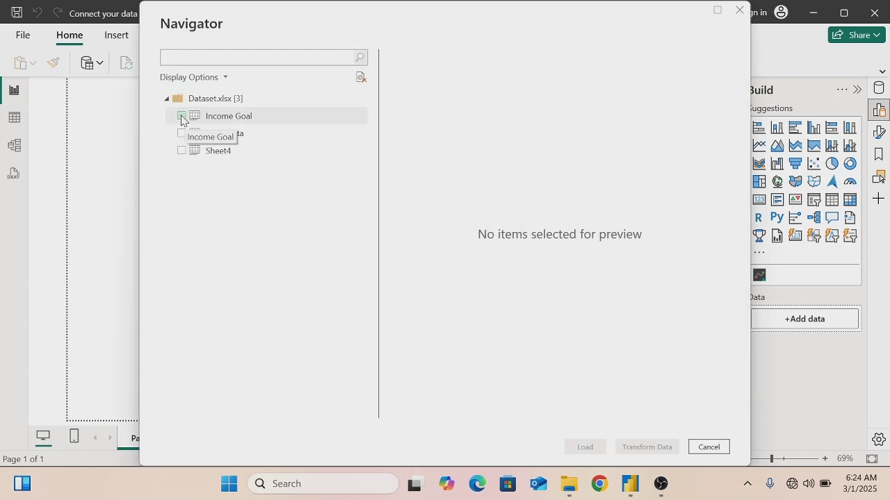
# Select the Income Goal and Main Data sheets of the workbook and open them for transformation in Power Query
pyautogui.click(182, 132)
pyautogui.moveTo(182, 117); pyautogui.dragTo(183, 120)
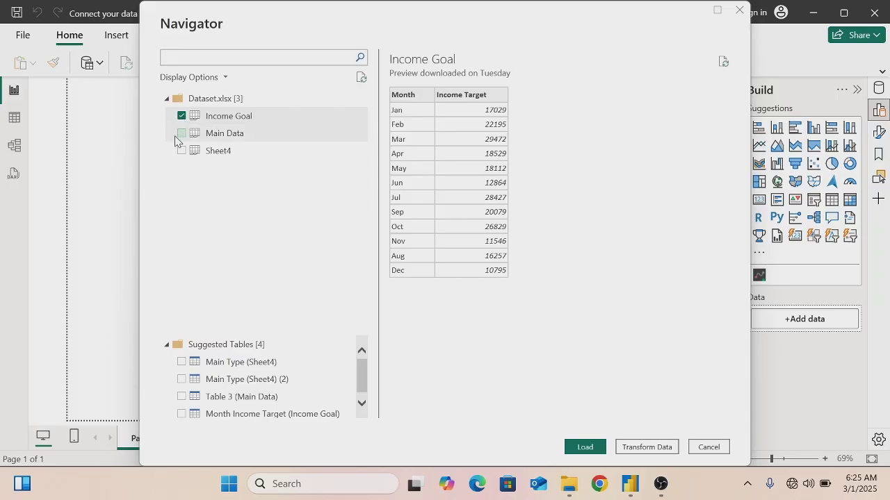
pyautogui.moveTo(180, 138); pyautogui.dragTo(181, 139)
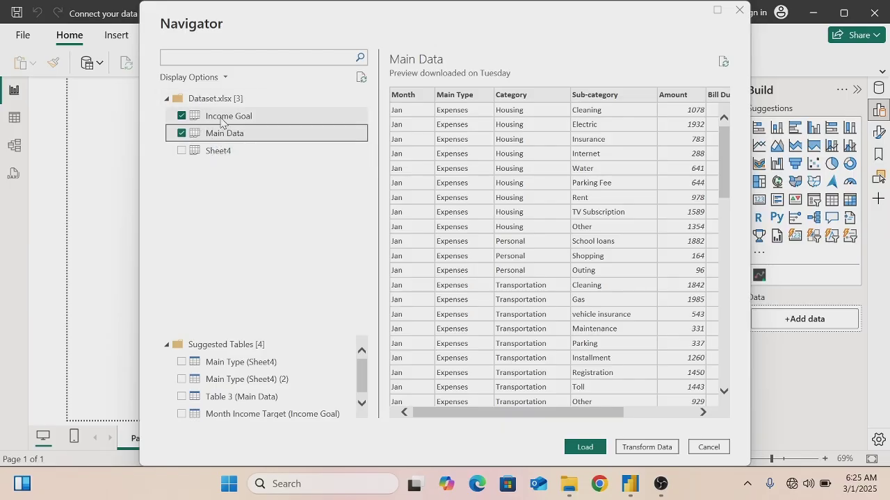
pyautogui.click(647, 446)
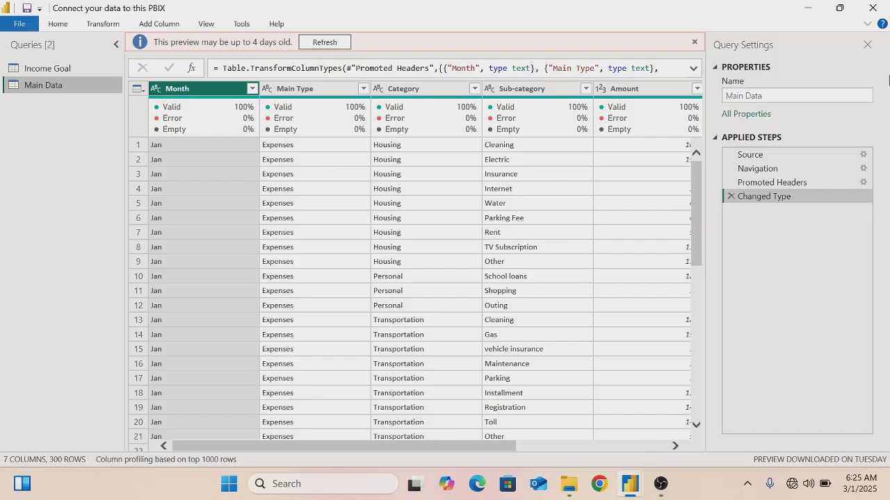
# Dismiss the preview notice and examine the filter values of the Main Type, Category and Sub-category columns, keeping every value selected
pyautogui.click(696, 44)
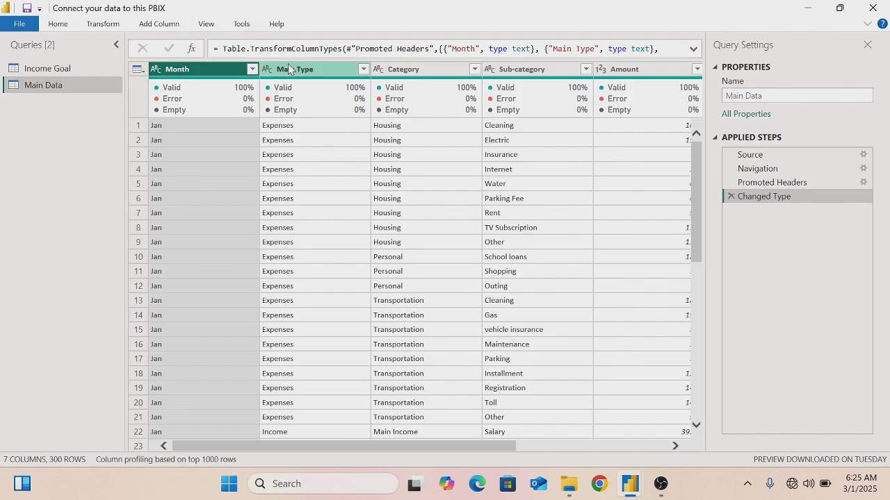
pyautogui.click(364, 69)
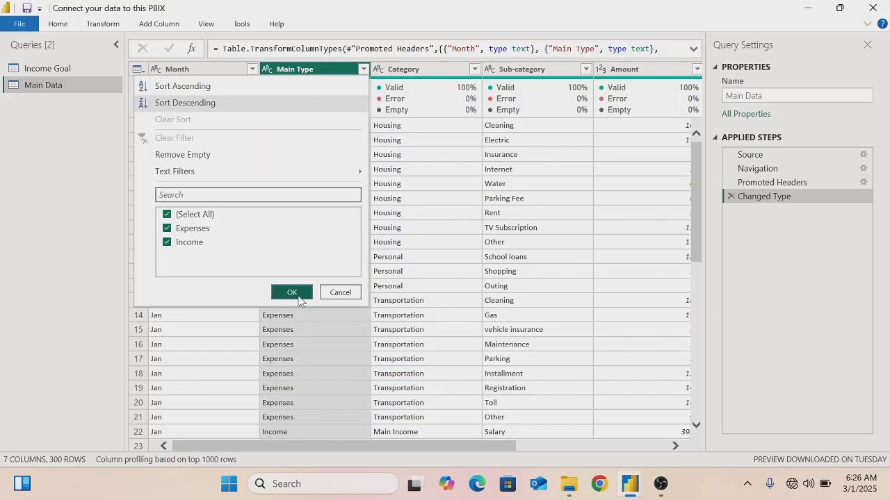
pyautogui.click(292, 293)
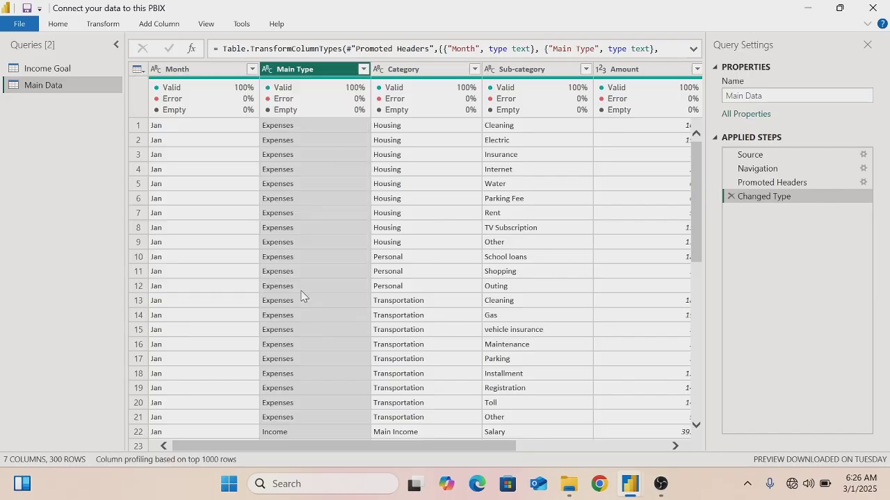
pyautogui.click(475, 69)
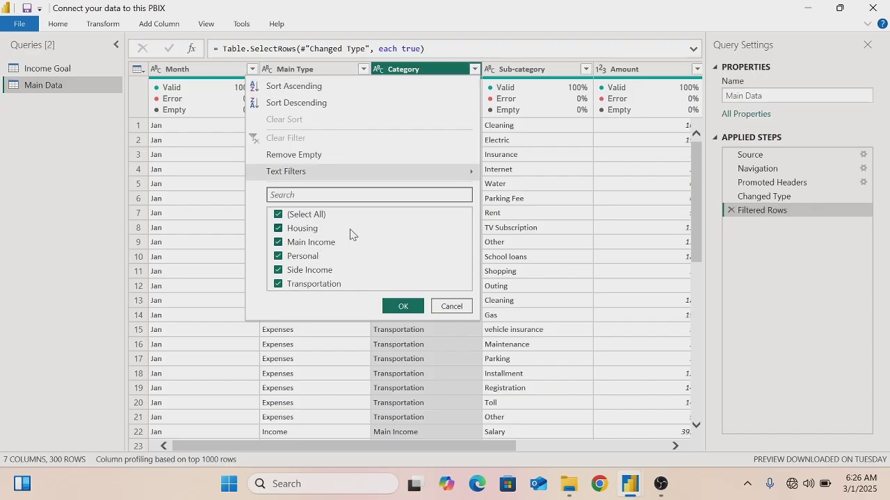
pyautogui.click(403, 306)
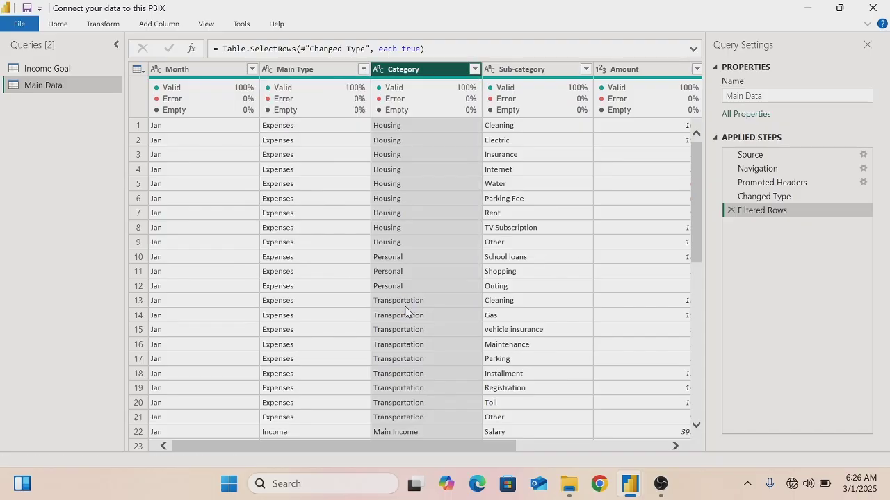
pyautogui.click(586, 69)
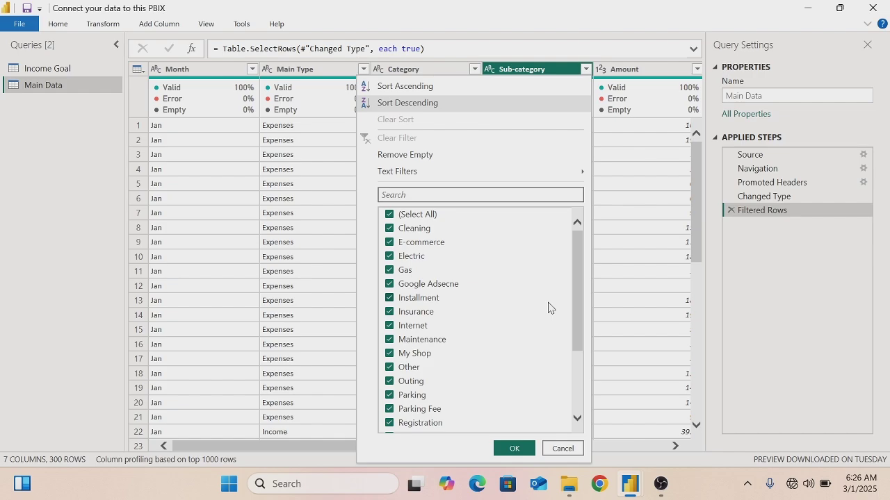
pyautogui.click(518, 449)
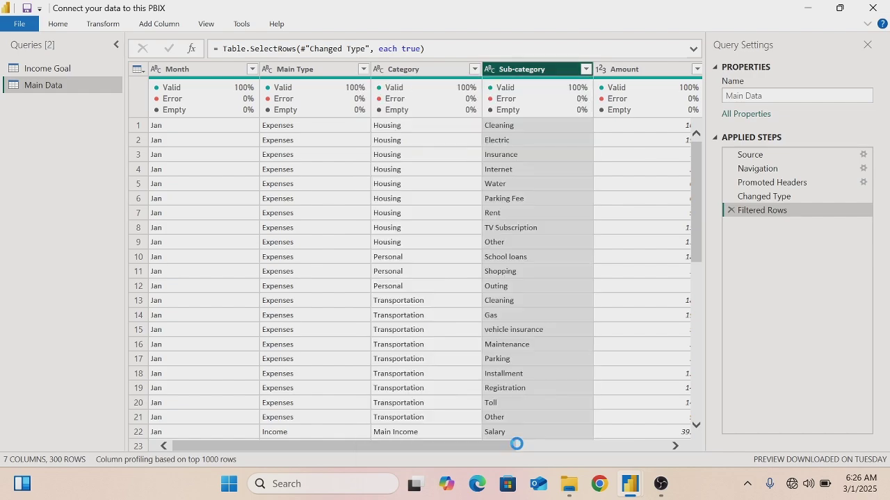
# Filter the Main Type column of Main Data to show only Income rows
pyautogui.click(362, 70)
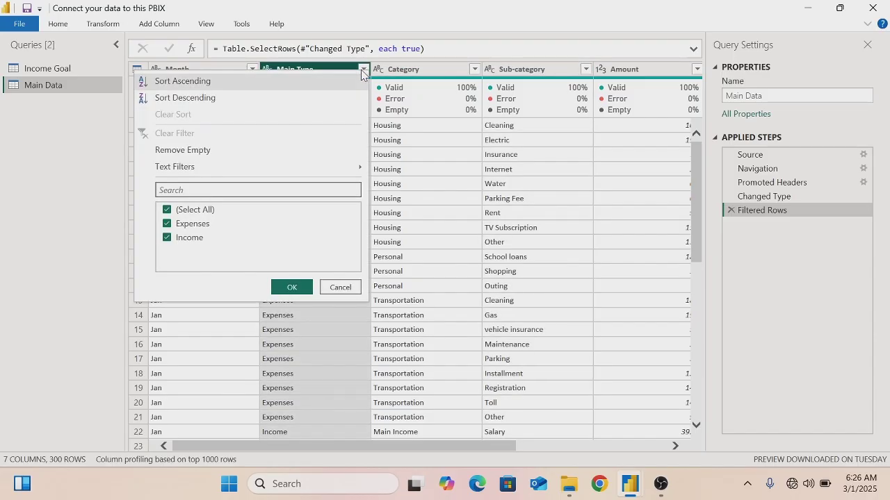
pyautogui.click(167, 210)
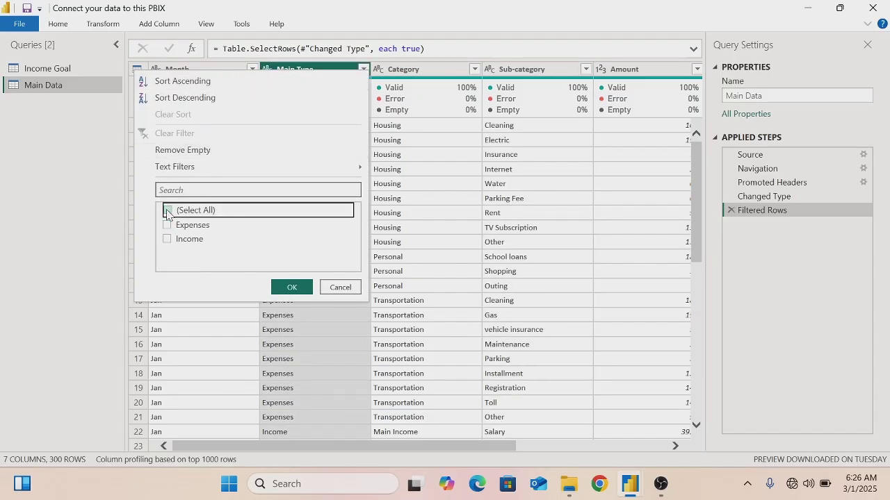
pyautogui.click(168, 242)
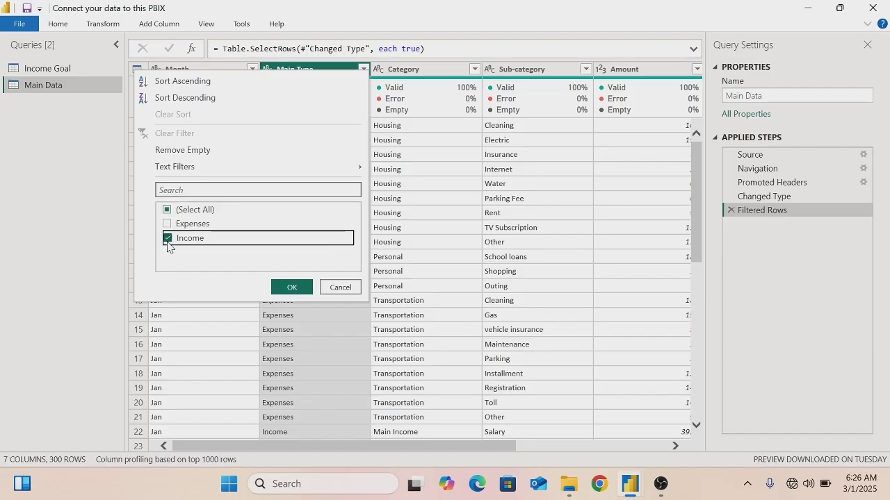
pyautogui.click(290, 288)
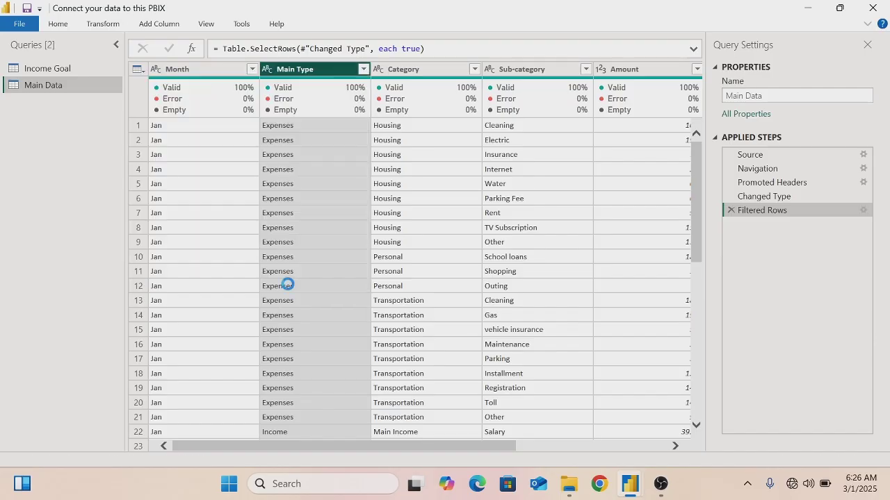
# Review the Category and Sub-category filter values of the Income rows, keeping all selected, and remove the Main Type filter step from Main Data
pyautogui.click(475, 69)
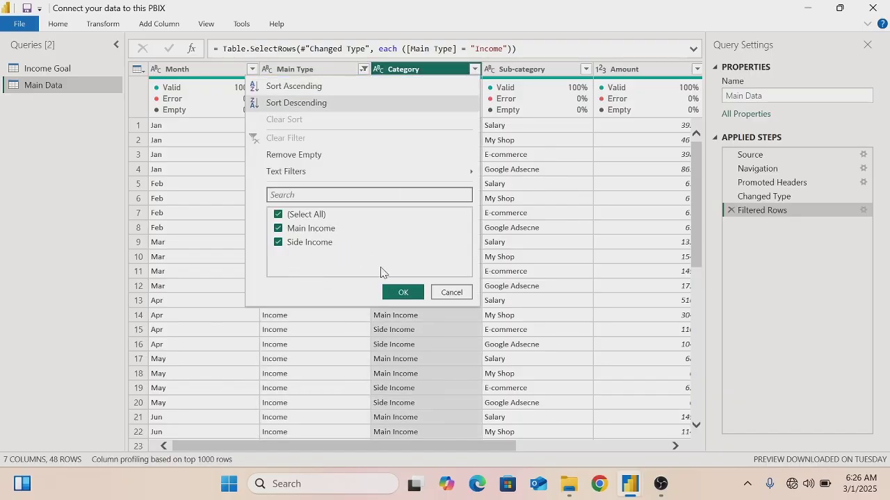
pyautogui.click(394, 293)
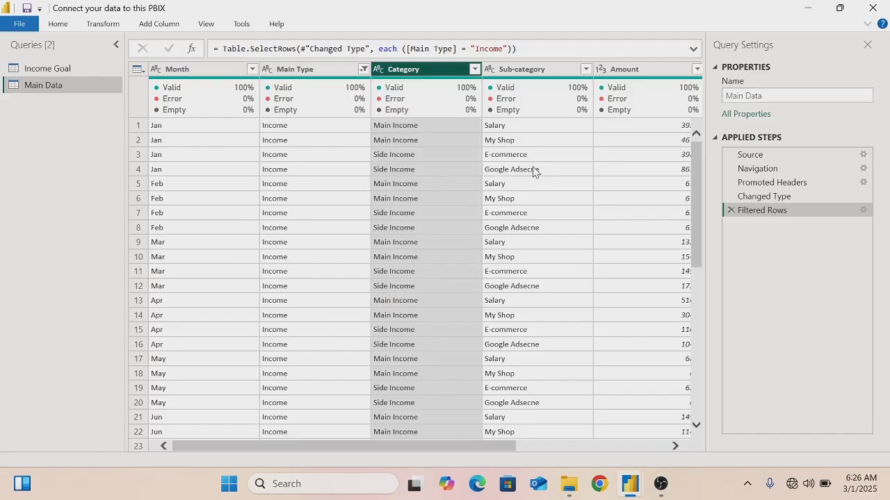
pyautogui.click(586, 70)
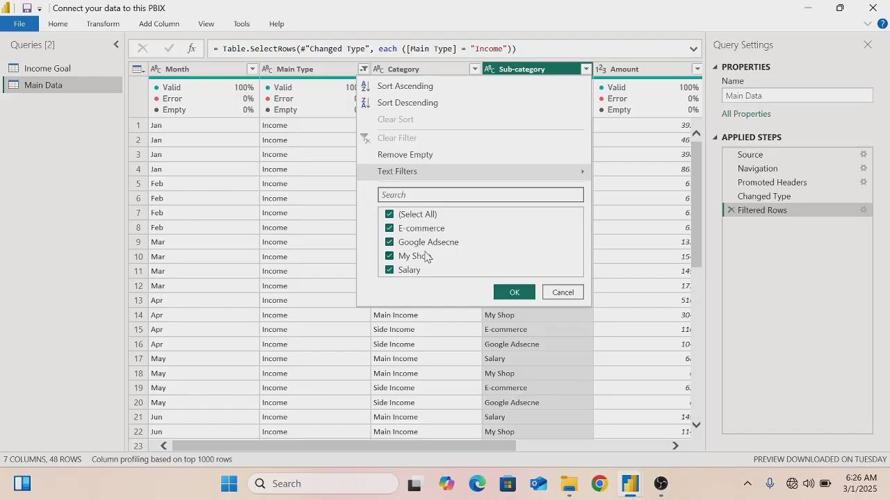
pyautogui.click(515, 292)
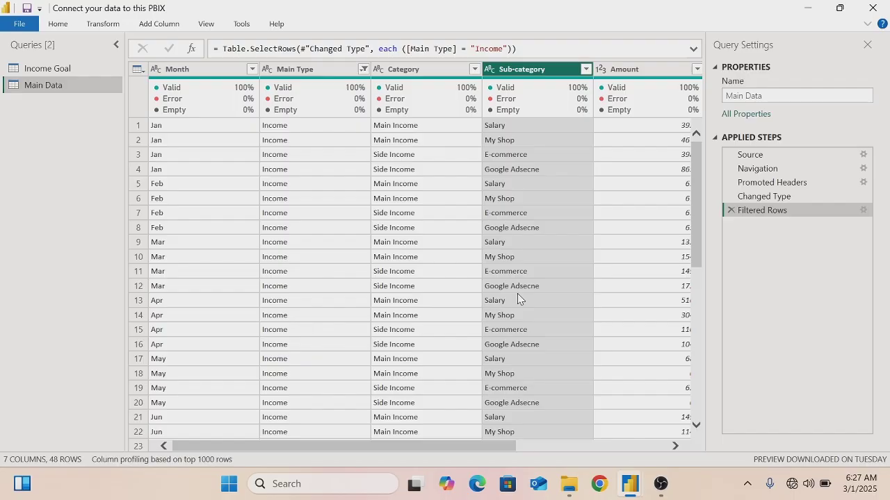
pyautogui.click(730, 210)
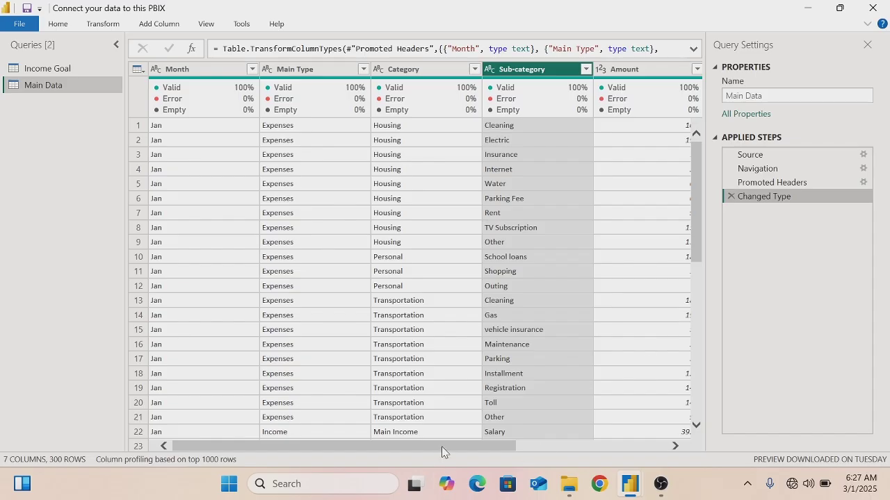
# Change the data type of Main Data's Amount column to fixed decimal number, replacing the current type conversion
pyautogui.moveTo(447, 453); pyautogui.dragTo(587, 449)
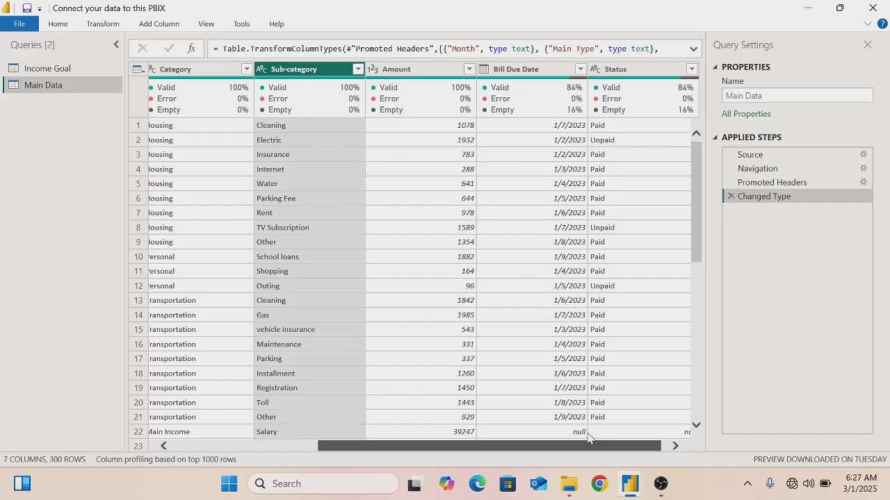
pyautogui.click(370, 70)
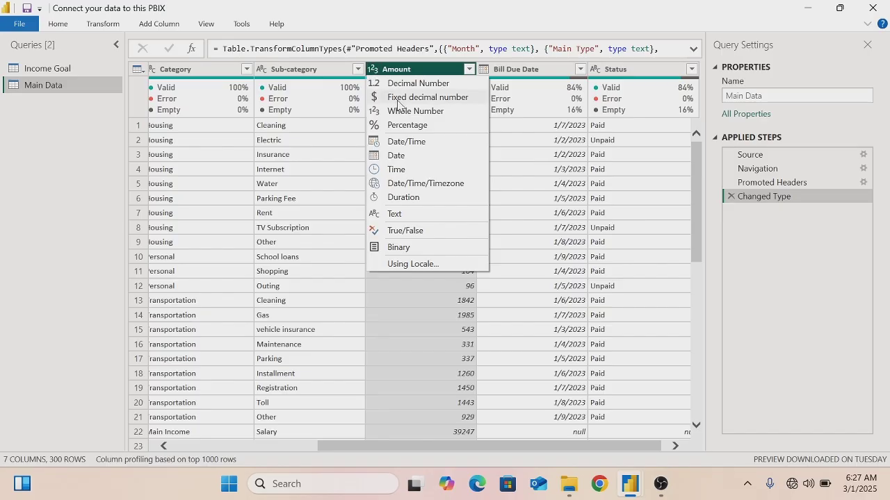
pyautogui.click(399, 110)
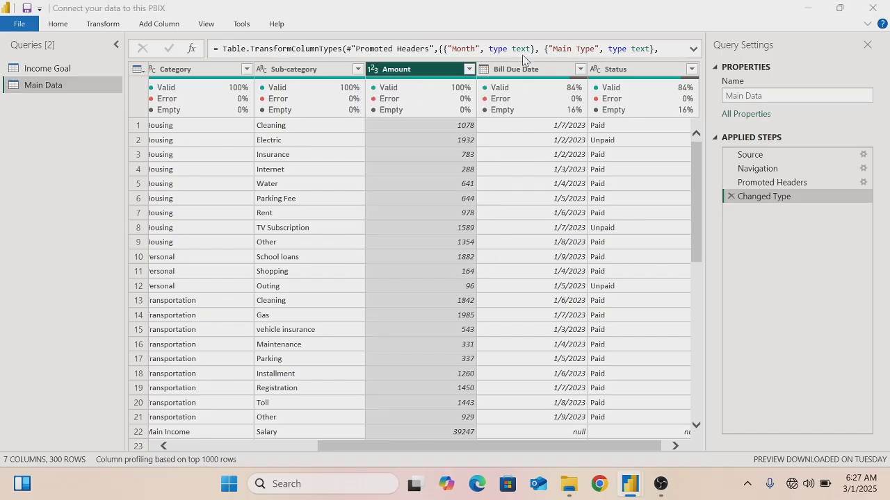
pyautogui.click(477, 272)
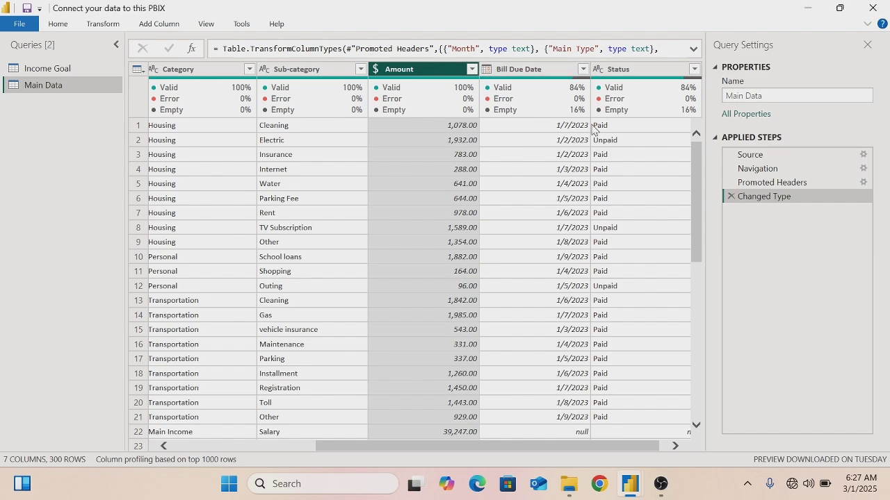
# Examine the empty entries in the Bill Due Date and Status columns and check which Main Type rows they belong to
pyautogui.moveTo(622, 110)
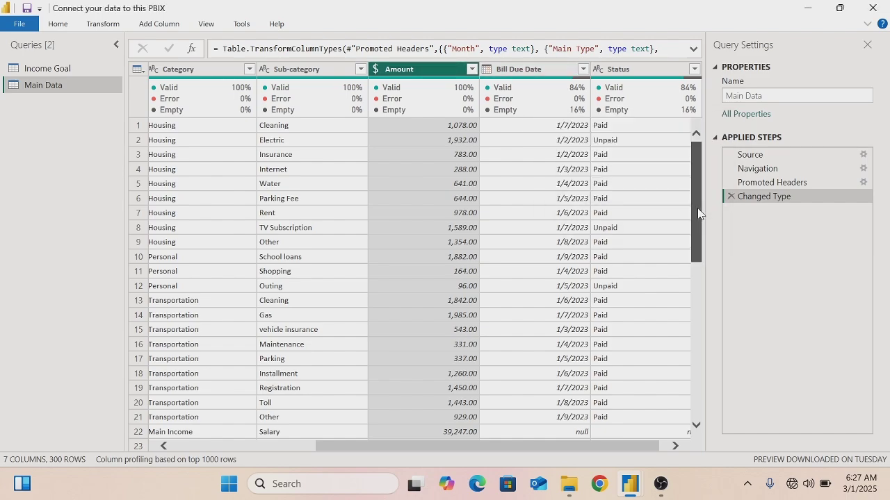
pyautogui.moveTo(698, 207); pyautogui.dragTo(697, 253)
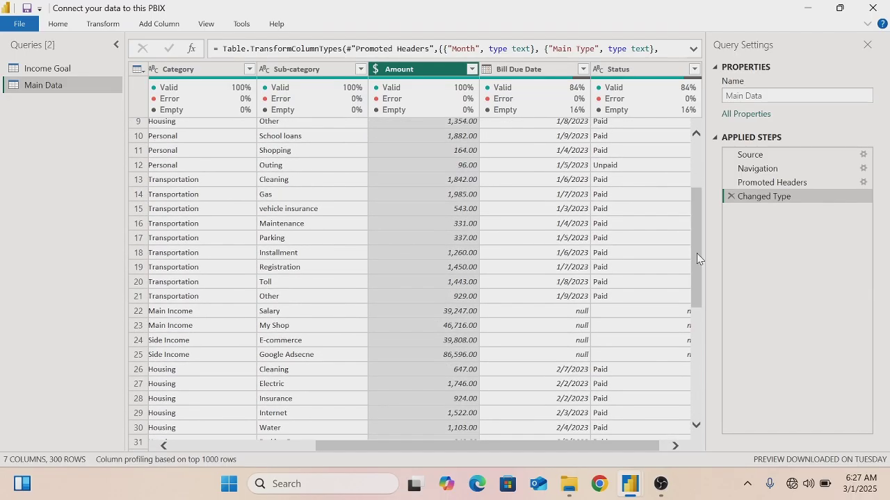
pyautogui.moveTo(589, 441); pyautogui.dragTo(415, 456)
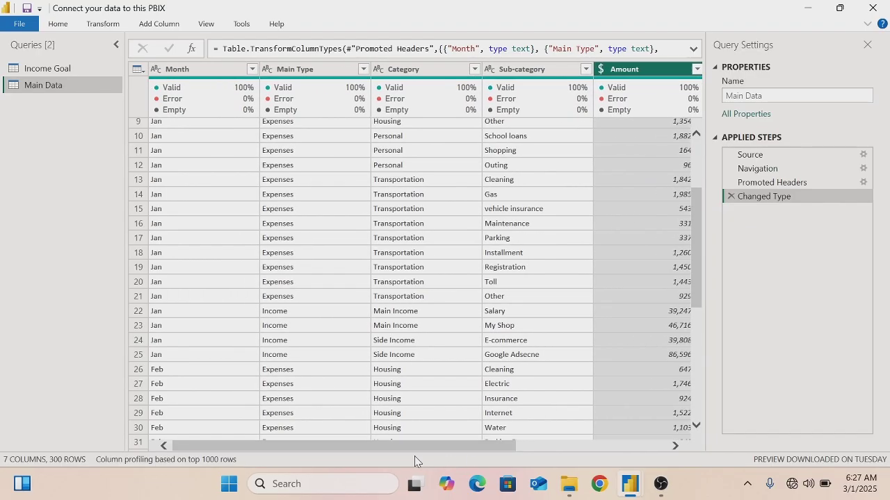
pyautogui.moveTo(379, 454); pyautogui.dragTo(609, 403)
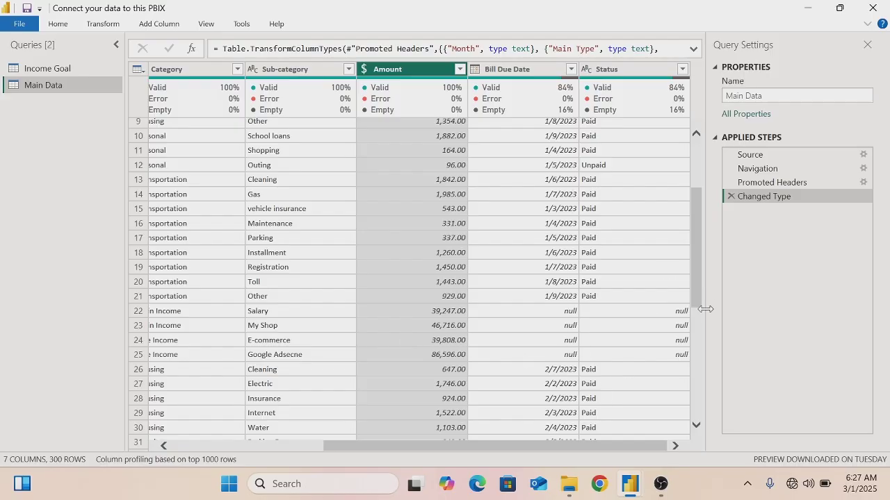
pyautogui.moveTo(699, 278); pyautogui.dragTo(682, 104)
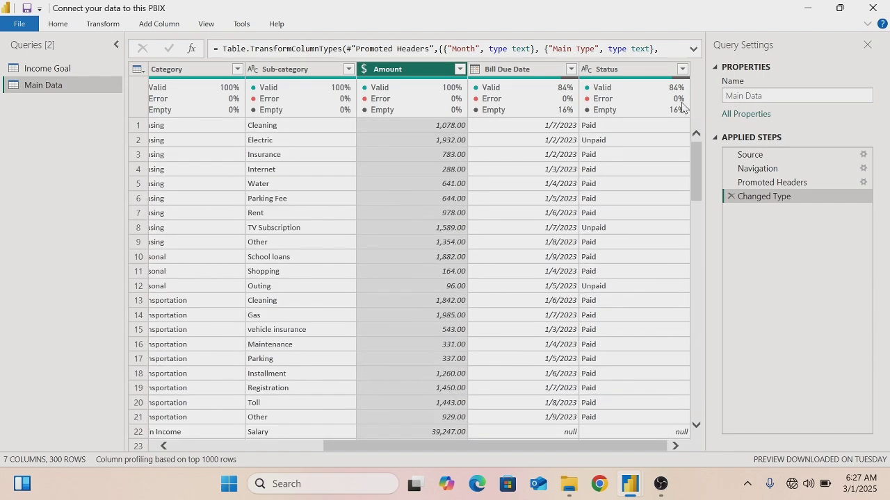
pyautogui.moveTo(682, 104)
pyautogui.moveTo(528, 456); pyautogui.dragTo(287, 453)
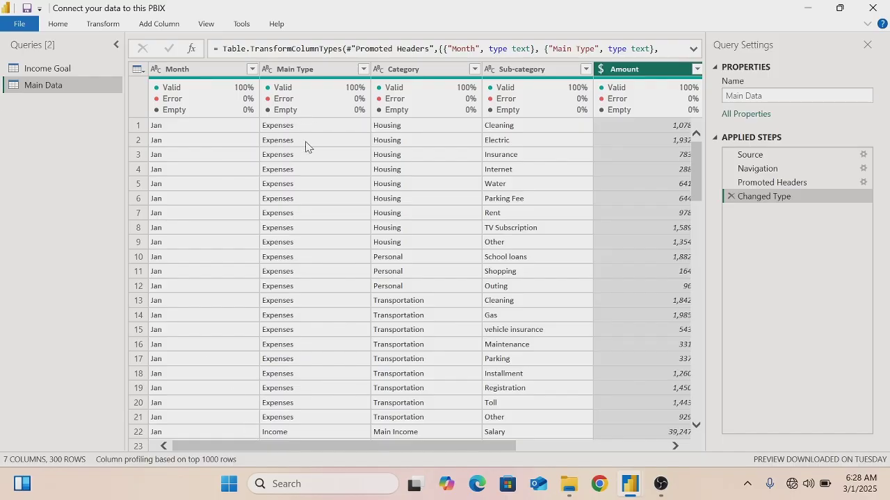
# Apply the query changes and close Power Query to load both tables into the report
pyautogui.click(53, 26)
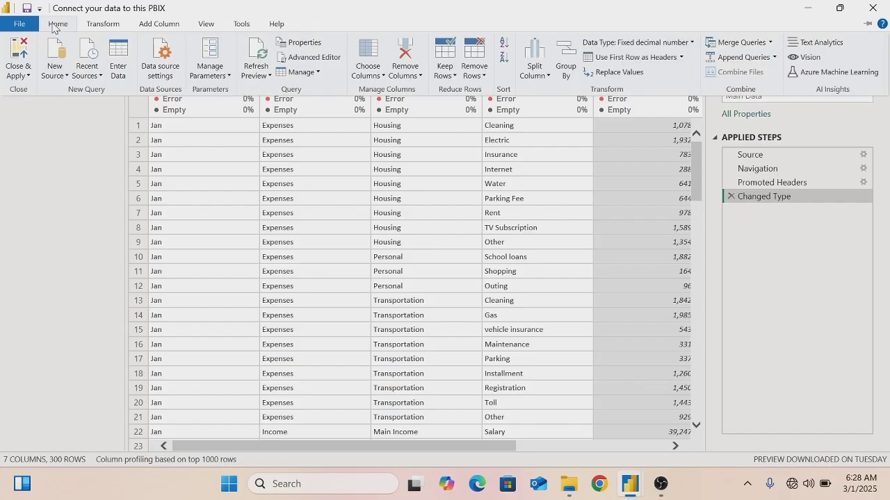
pyautogui.click(29, 77)
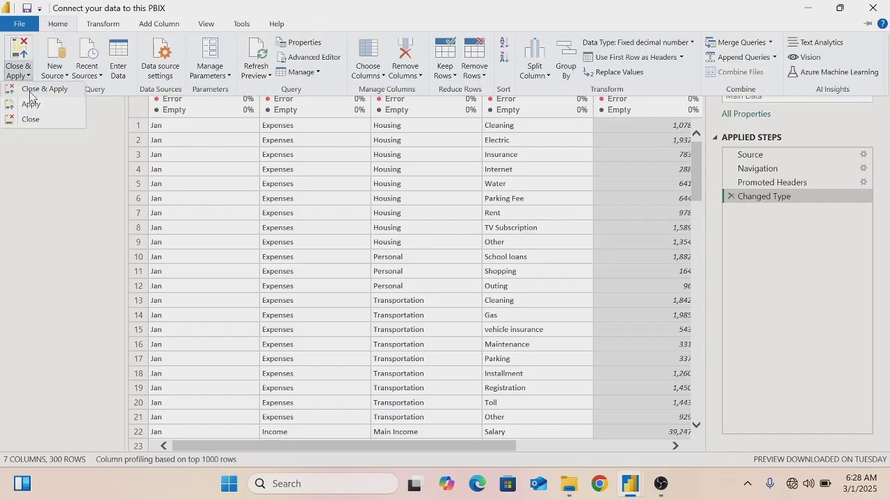
pyautogui.click(30, 93)
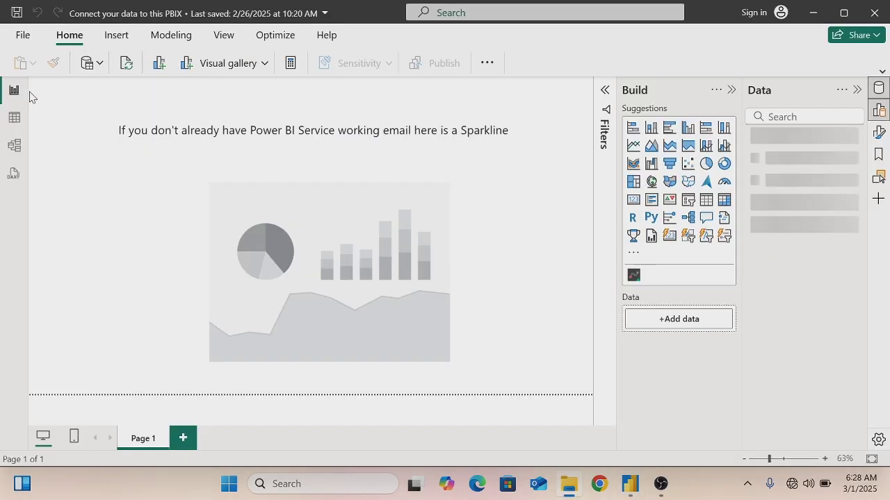
# Set the cross-filter direction of the Month relationship between Main Data and Income Goal to Both and save it
pyautogui.click(17, 145)
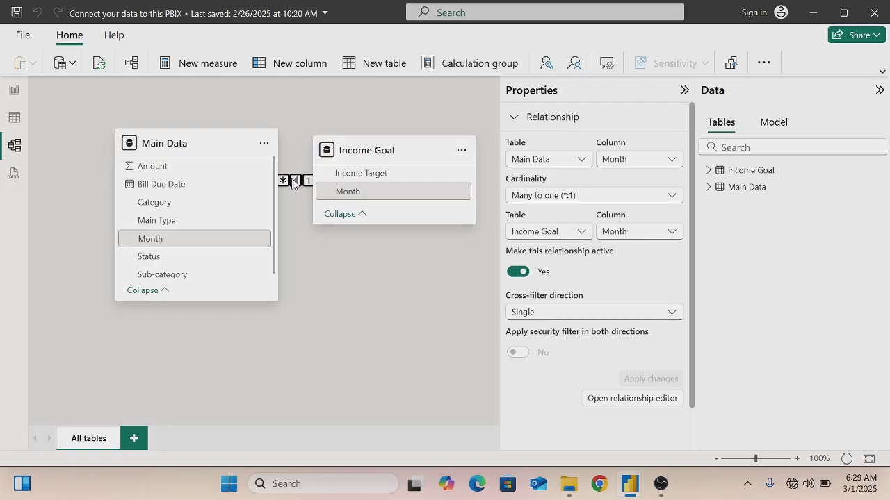
pyautogui.rightClick(292, 182)
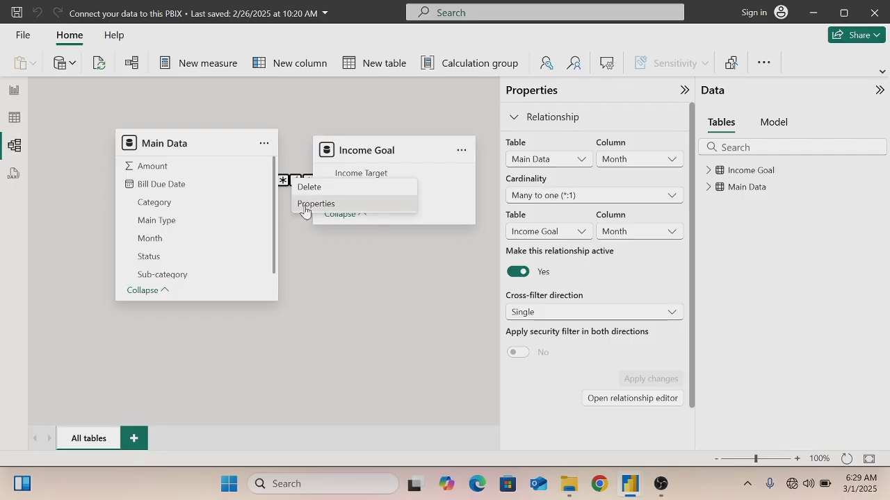
pyautogui.click(303, 203)
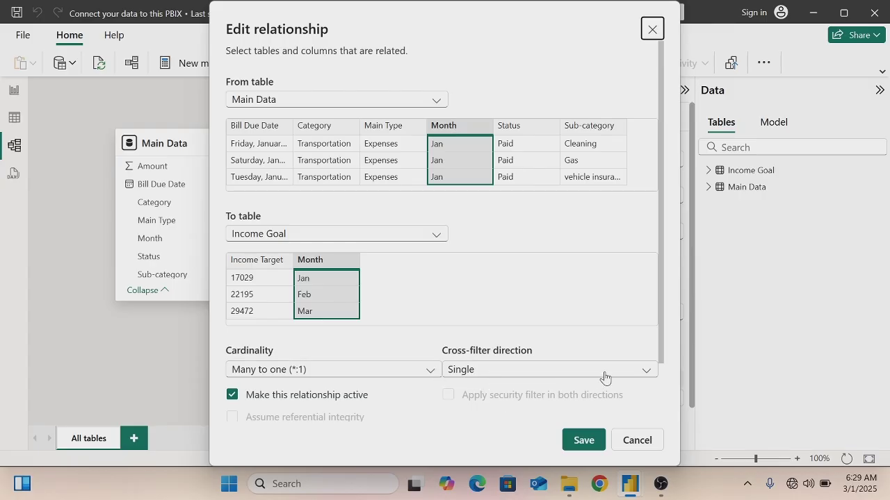
pyautogui.click(647, 375)
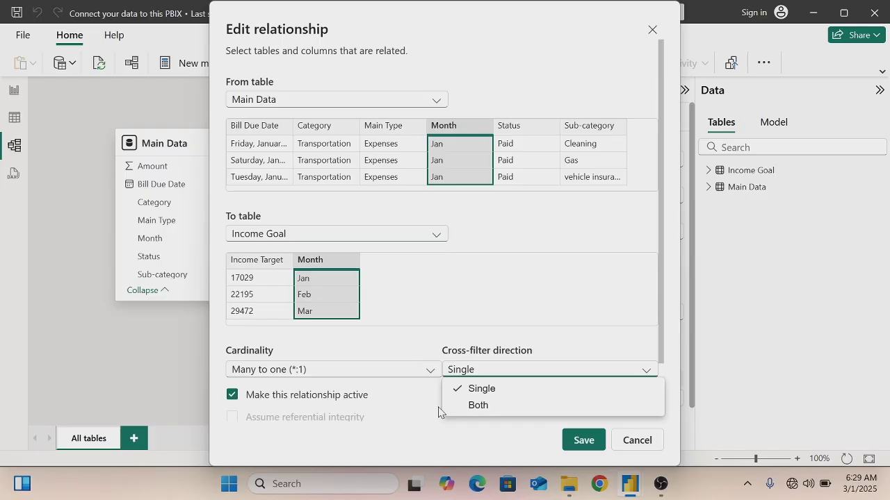
pyautogui.click(485, 410)
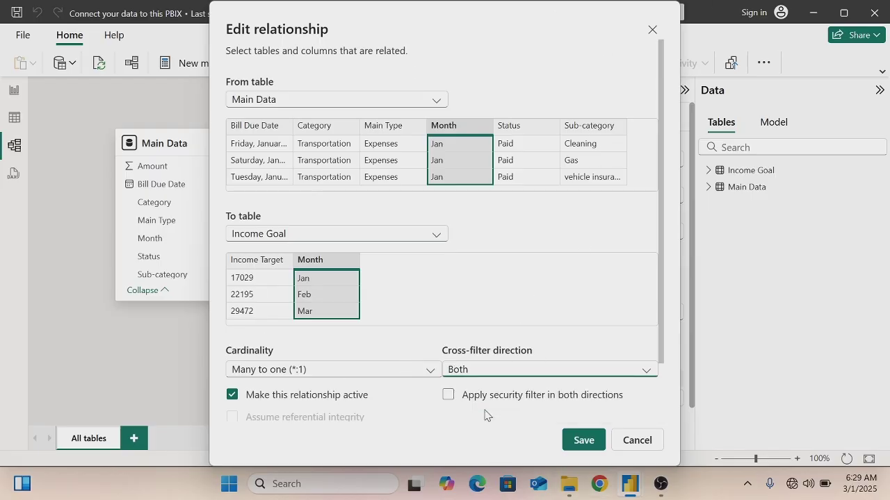
pyautogui.click(580, 442)
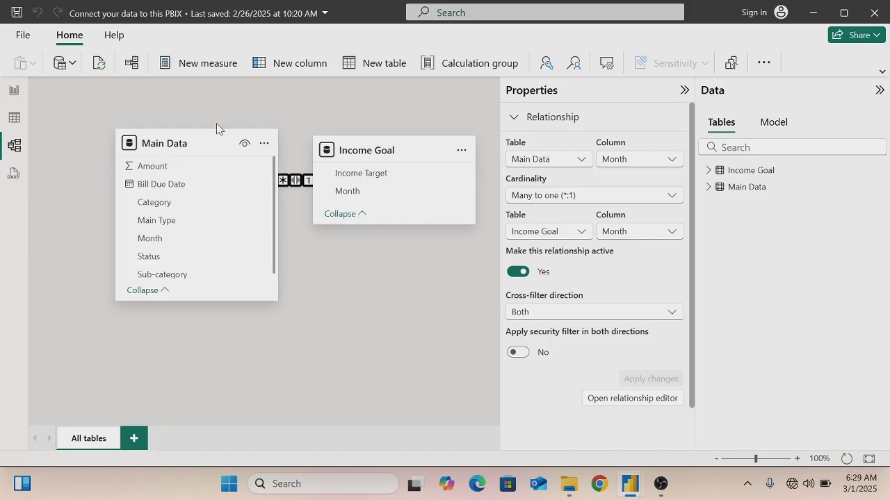
# Return to the report view and load a blank manually entered table named Measures
pyautogui.click(14, 92)
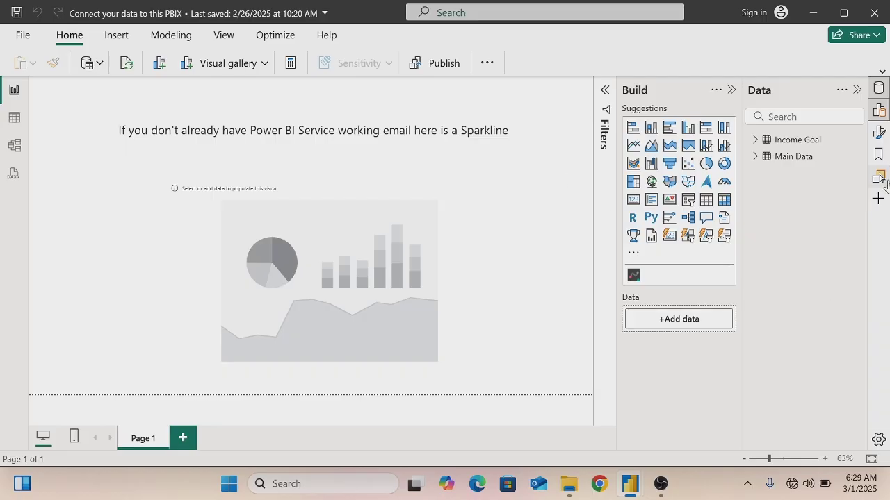
pyautogui.click(881, 72)
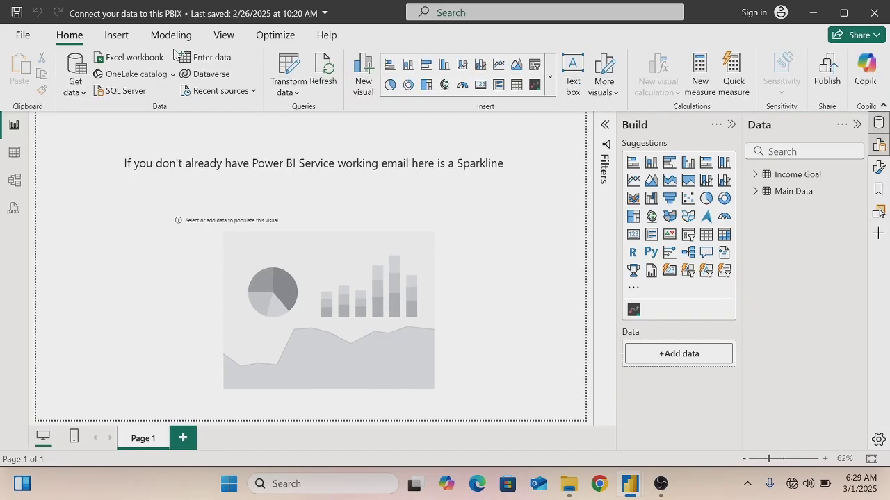
pyautogui.click(201, 60)
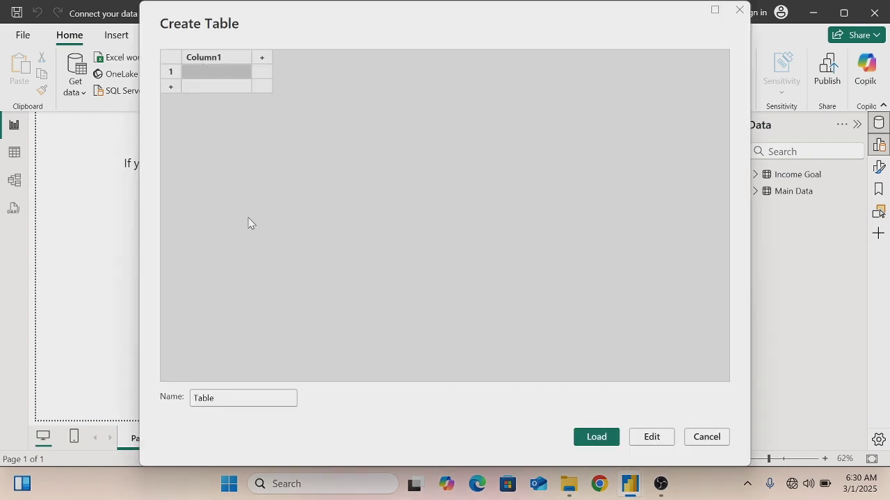
pyautogui.click(214, 397)
pyautogui.press('BackSpace')
pyautogui.press('BackSpace')
pyautogui.press('BackSpace')
pyautogui.press('BackSpace')
pyautogui.press('BackSpace')
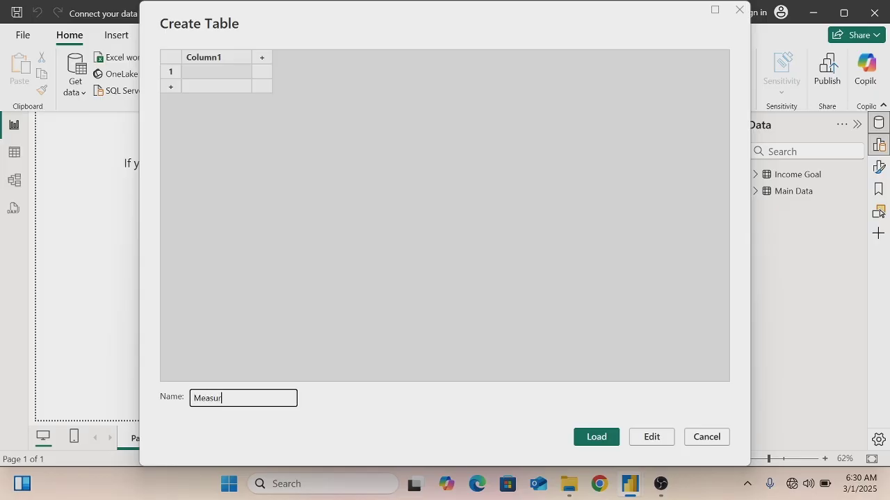
pyautogui.click(599, 440)
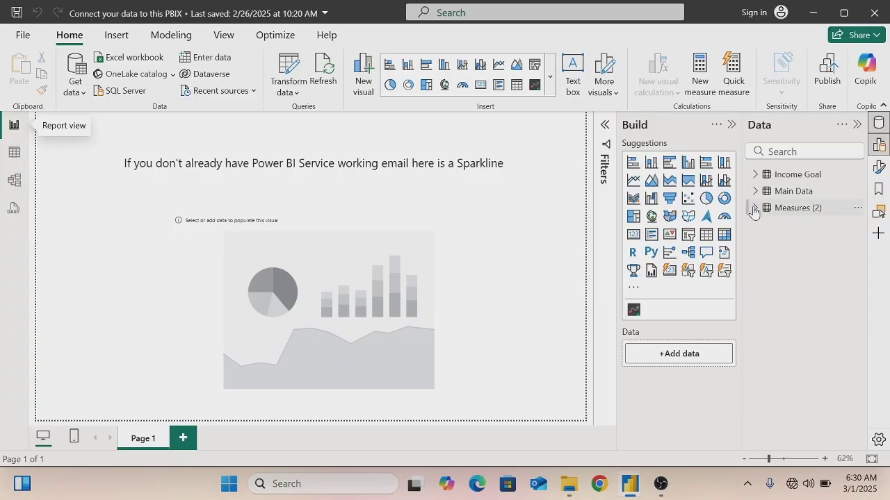
# Create a measure in the Measures (2) table: Total Amount = SUM('Main Data'[Amount])
pyautogui.rightClick(753, 211)
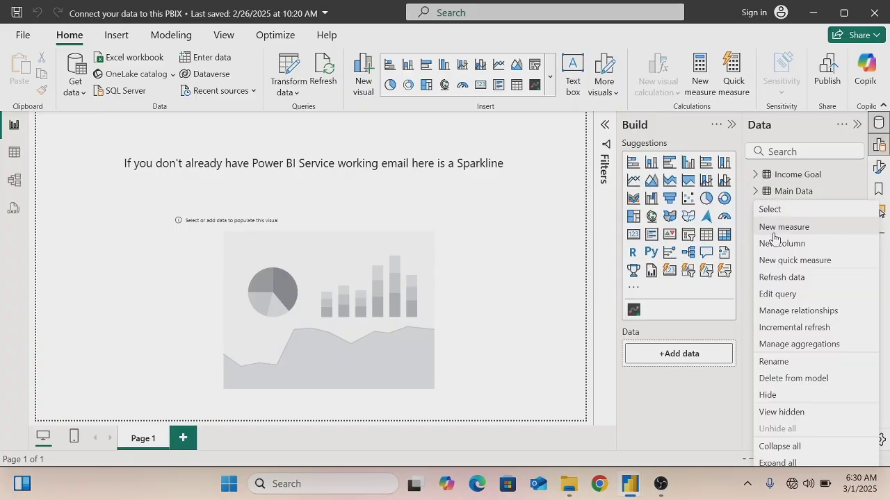
pyautogui.click(779, 230)
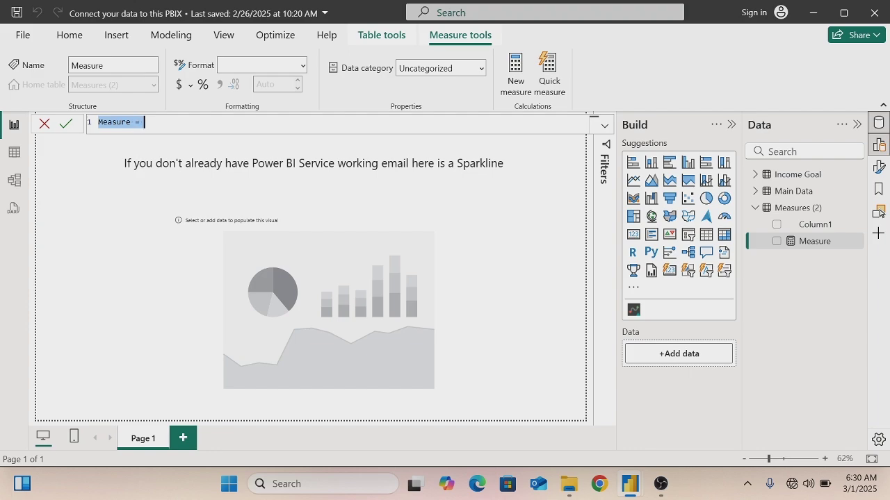
pyautogui.click(135, 123)
pyautogui.press('BackSpace')
pyautogui.press('BackSpace')
pyautogui.press('BackSpace')
pyautogui.press('BackSpace')
pyautogui.press('BackSpace')
pyautogui.press('BackSpace')
pyautogui.press('BackSpace')
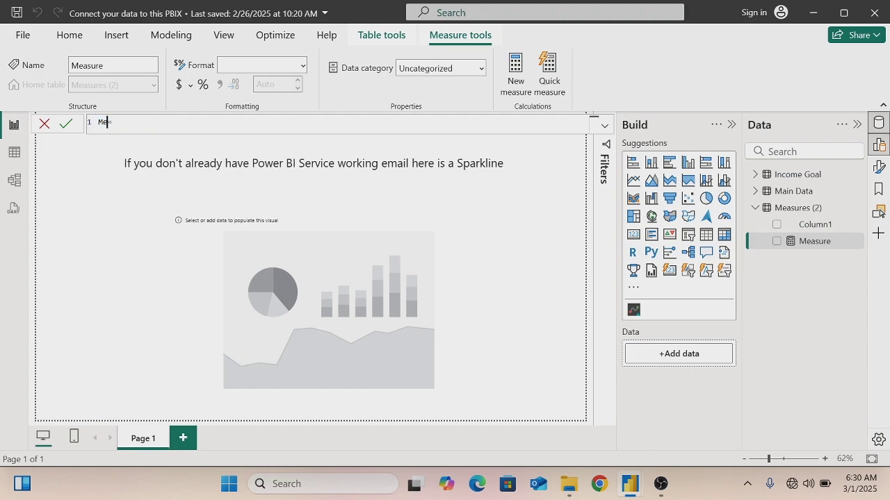
pyautogui.write('Total Amount=sum')
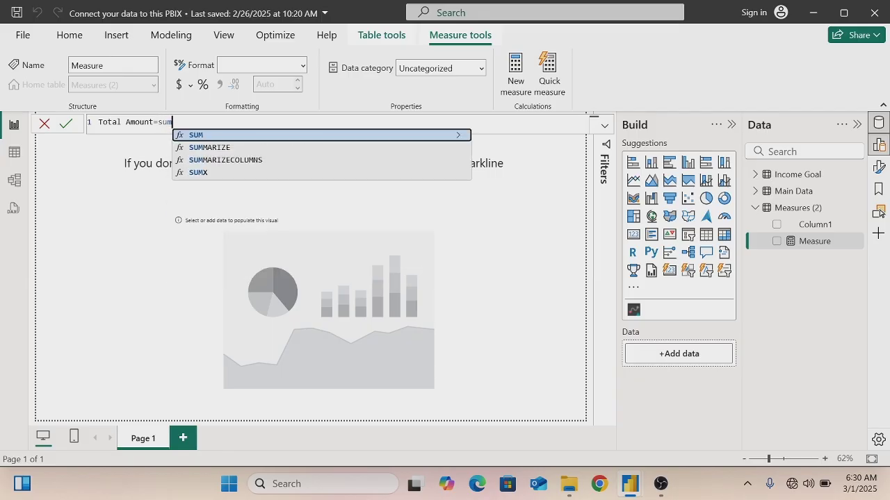
pyautogui.press('Tab')
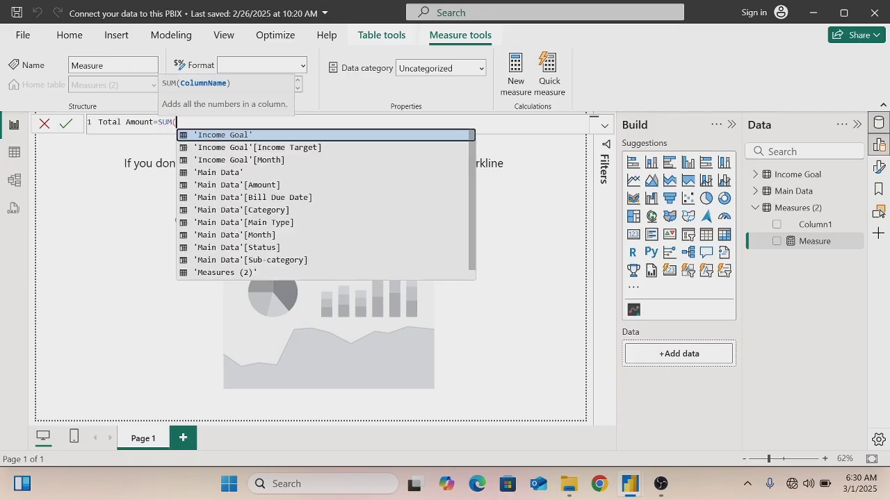
pyautogui.click(230, 186)
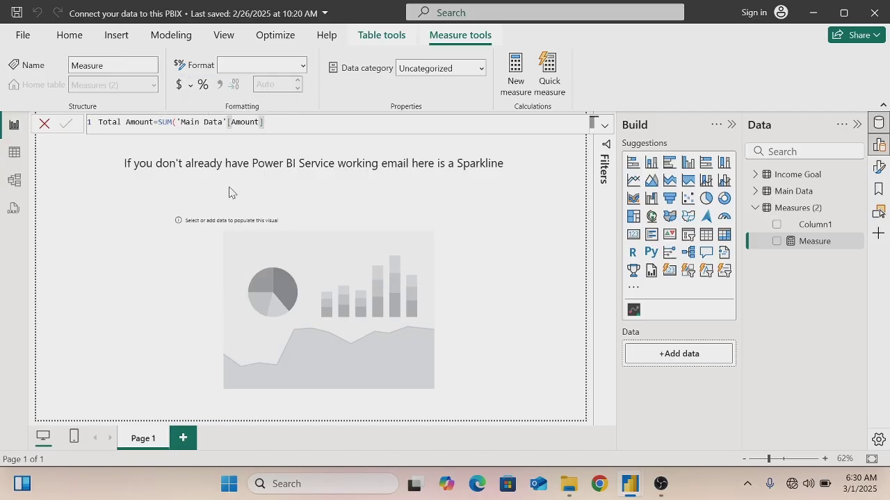
pyautogui.press('Return')
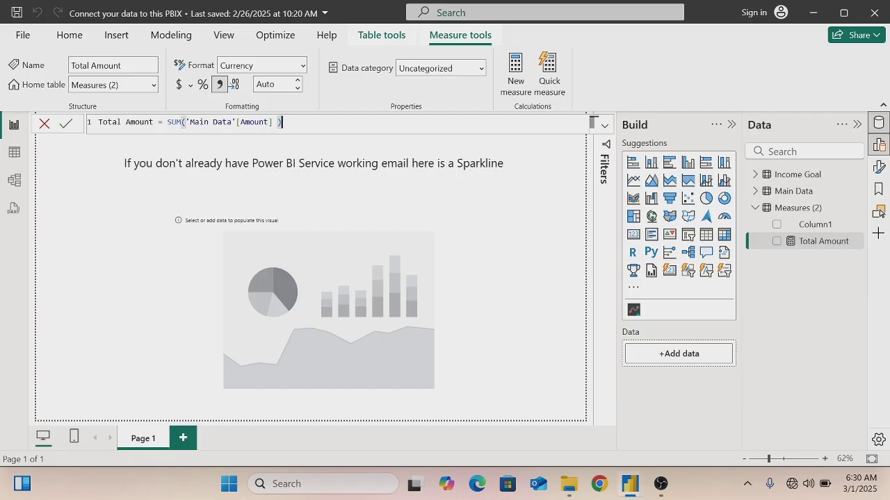
# Format the Total Amount measure as dollar currency and adjust its number of decimal places
pyautogui.click(179, 86)
pyautogui.click(265, 84)
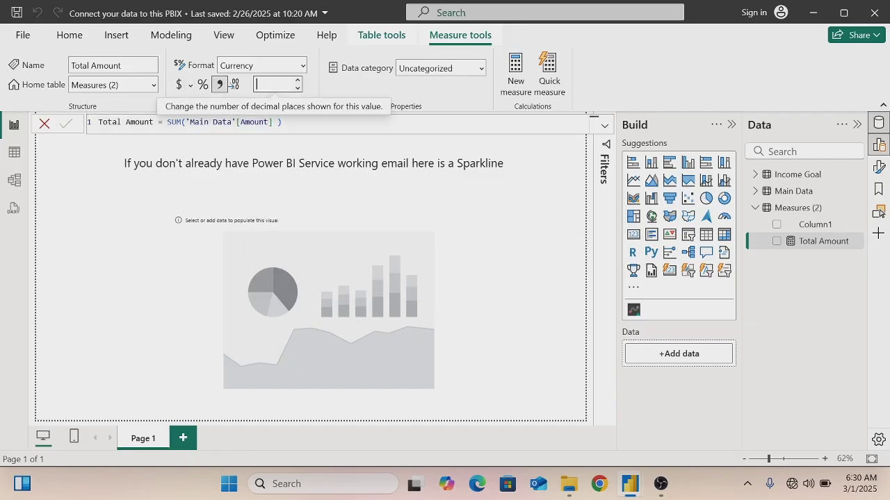
pyautogui.press('BackSpace')
pyautogui.click(297, 89)
# Start a new measure named Total Income with a CALCULATE function that evaluates [Total Amount]
pyautogui.click(515, 67)
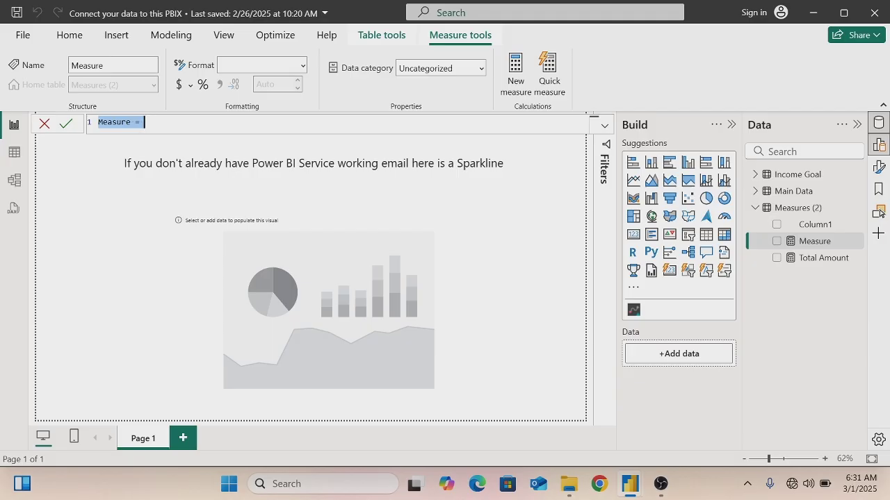
pyautogui.press('BackSpace')
pyautogui.press('BackSpace')
pyautogui.press('BackSpace')
pyautogui.press('BackSpace')
pyautogui.press('BackSpace')
pyautogui.press('BackSpace')
pyautogui.press('BackSpace')
pyautogui.press('BackSpace')
pyautogui.press('BackSpace')
pyautogui.press('BackSpace')
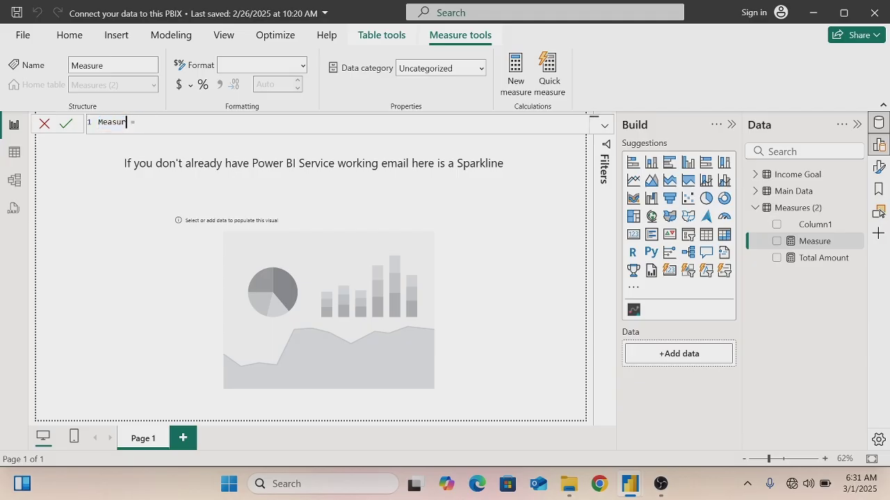
pyautogui.write('Total ')
pyautogui.write('Inco')
pyautogui.write('me')
pyautogui.write('cal')
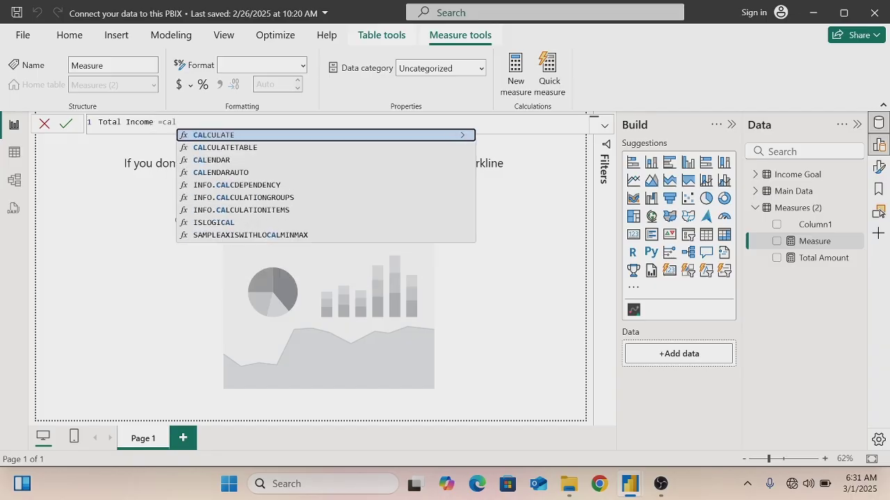
pyautogui.press('Tab')
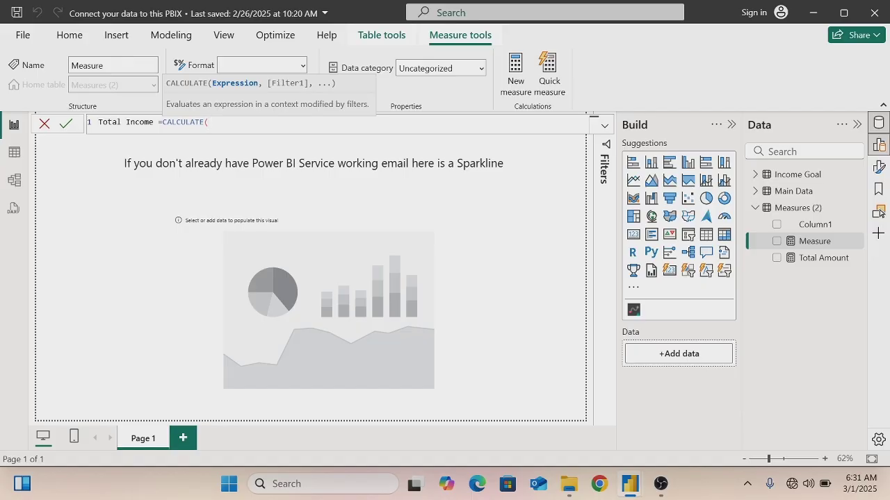
pyautogui.write('[')
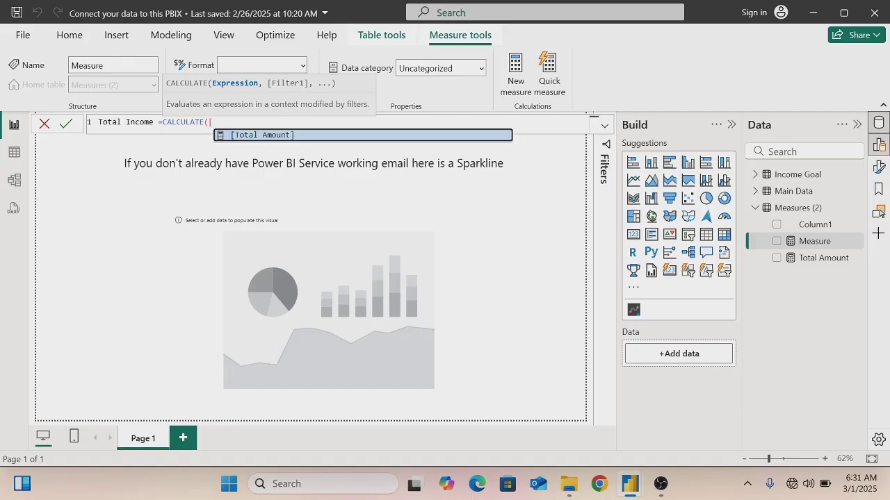
pyautogui.press('Tab')
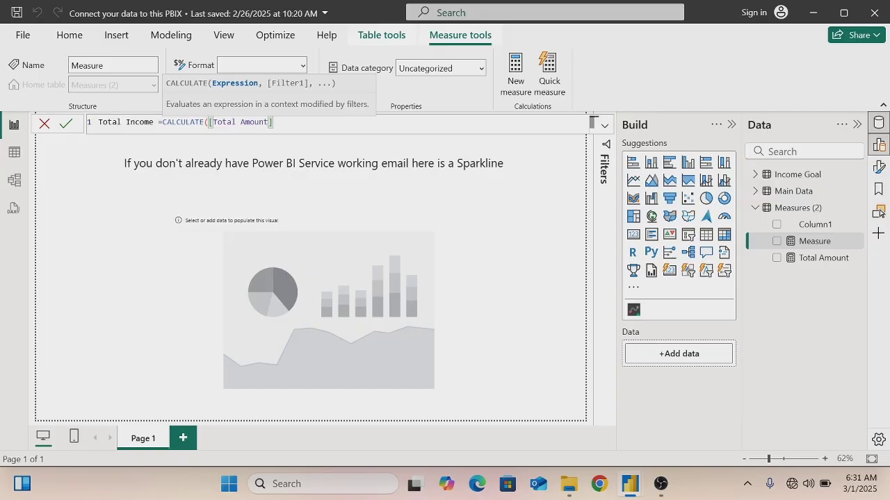
# Complete Total Income with the filter FILTER('Main Data','Main Data'[Main Type]="income") and commit the measure
pyautogui.write(',')
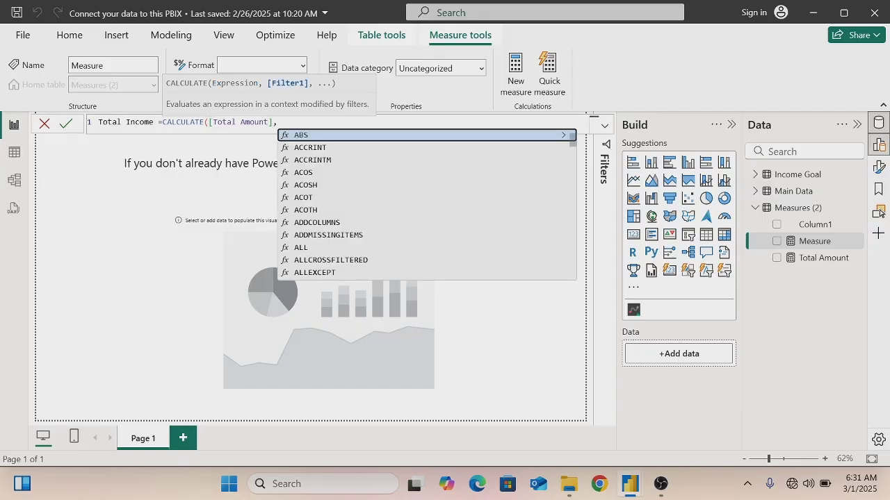
pyautogui.write('fil')
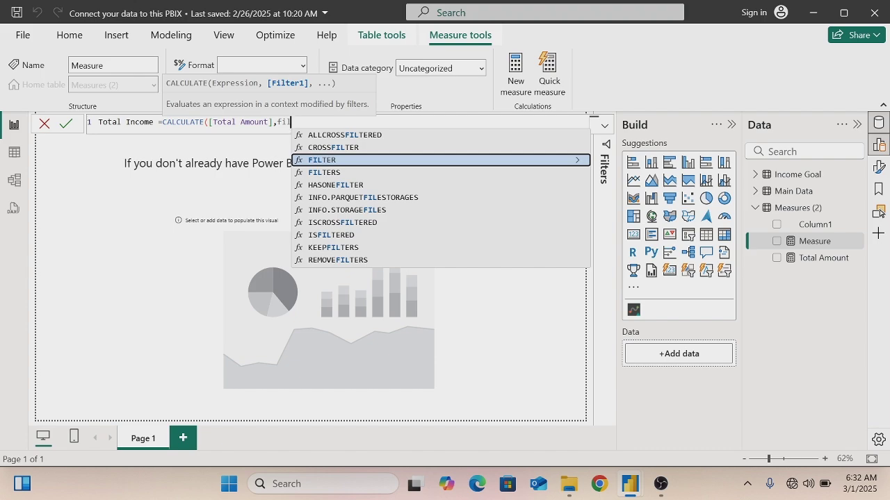
pyautogui.press('Tab')
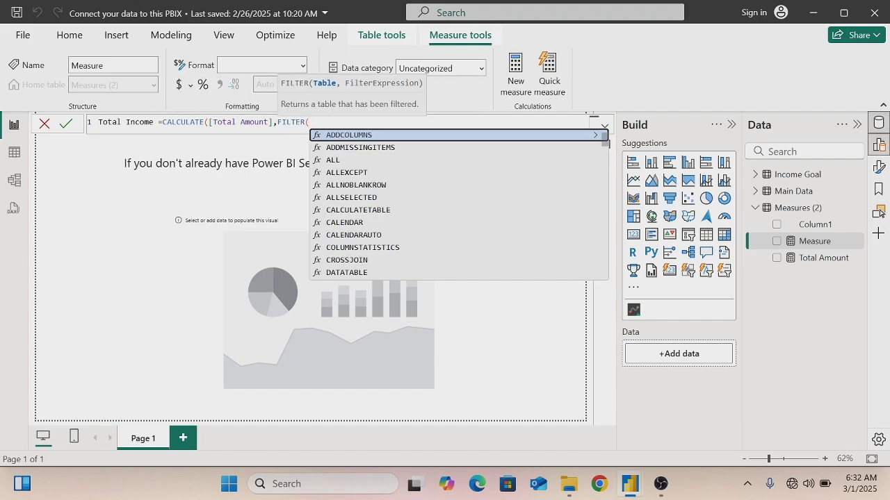
pyautogui.write('ma')
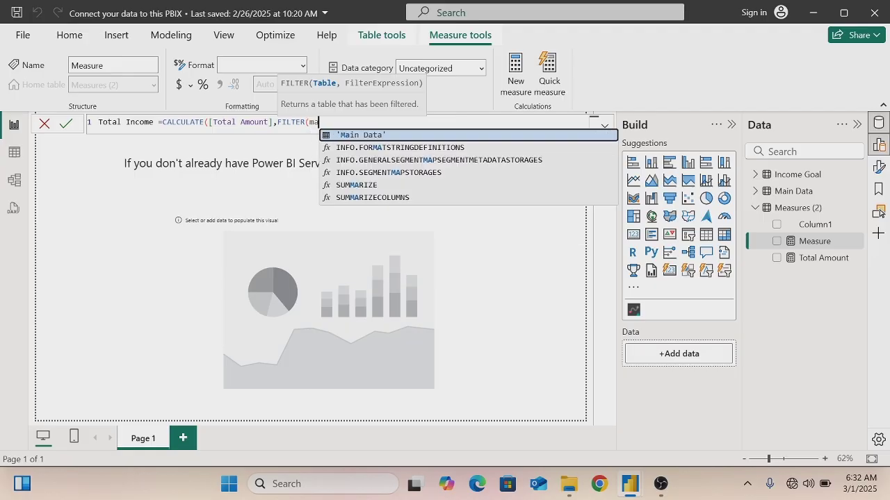
pyautogui.press('Tab')
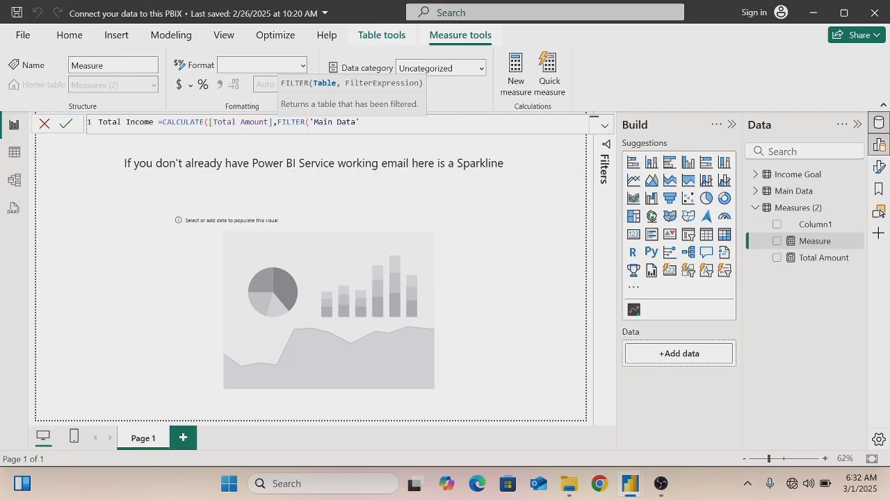
pyautogui.write(',main')
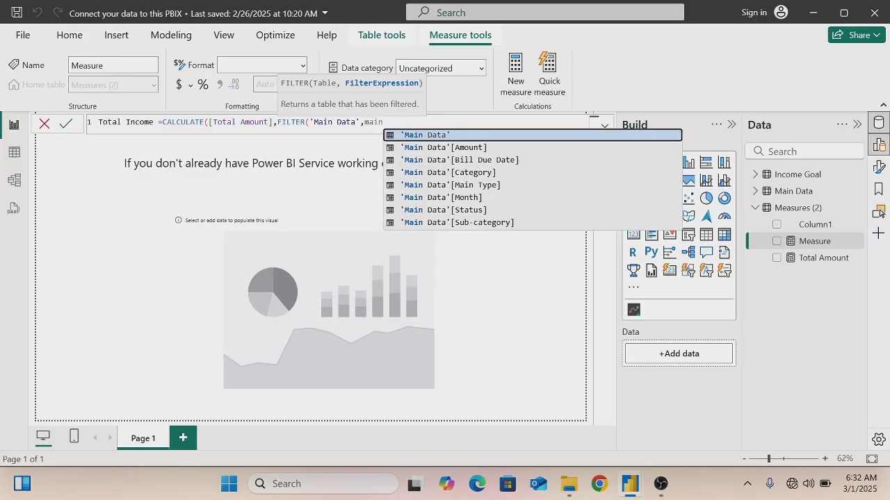
pyautogui.press('Down')
pyautogui.press('Down')
pyautogui.press('Down')
pyautogui.press('Down')
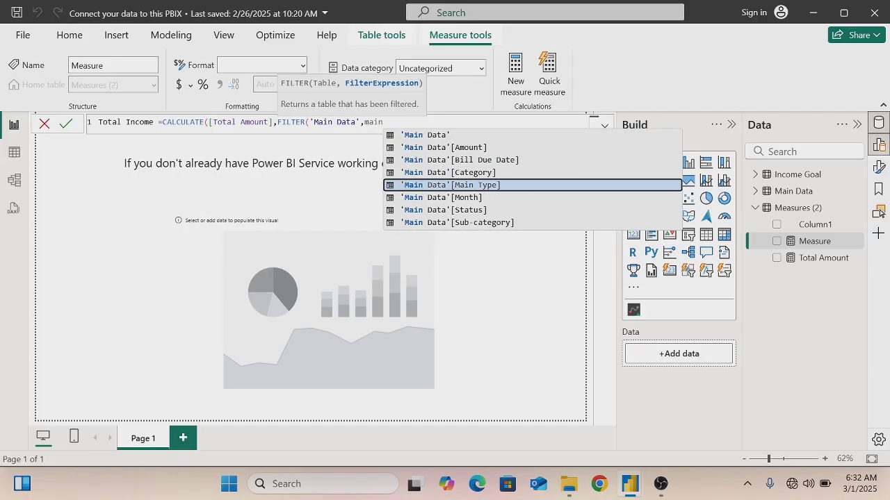
pyautogui.press('Tab')
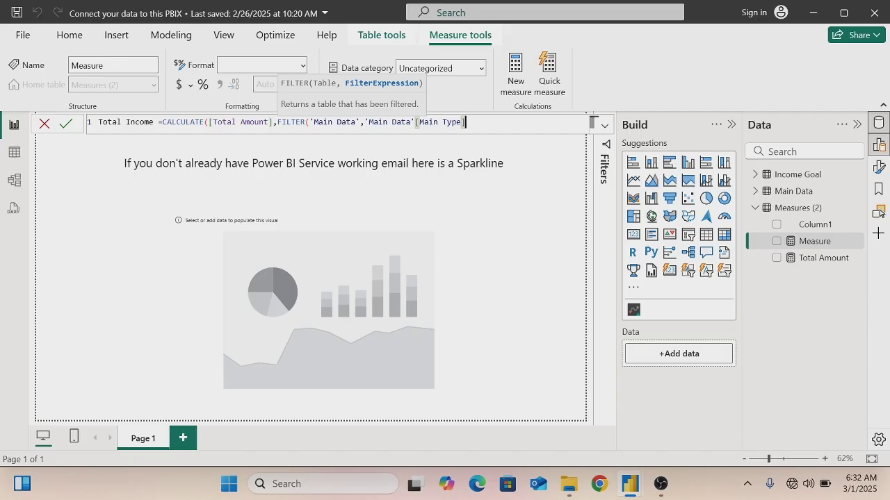
pyautogui.write('="income")')
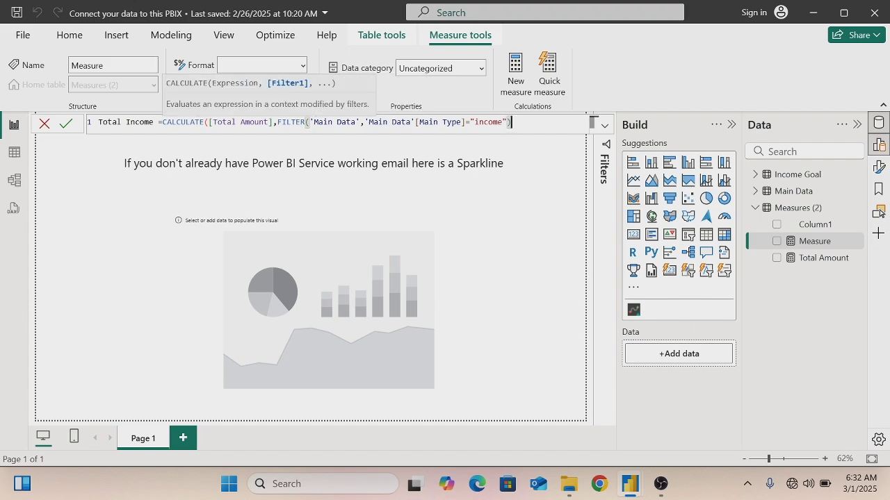
pyautogui.click(165, 123)
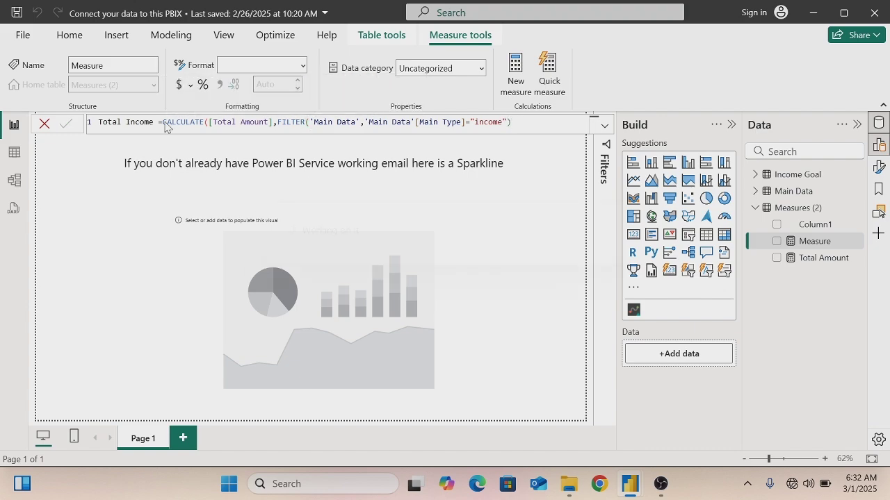
pyautogui.press('Return')
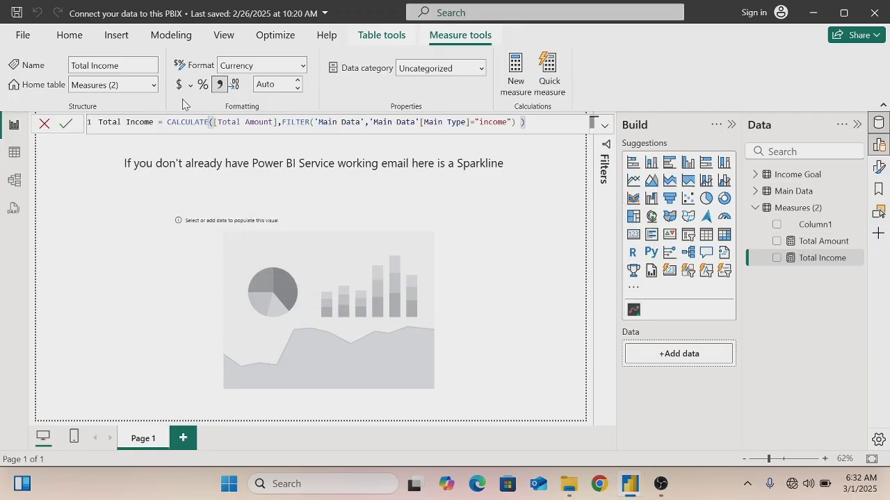
# Format the Total Income measure as dollar currency with 0 decimal places
pyautogui.click(179, 89)
pyautogui.click(271, 84)
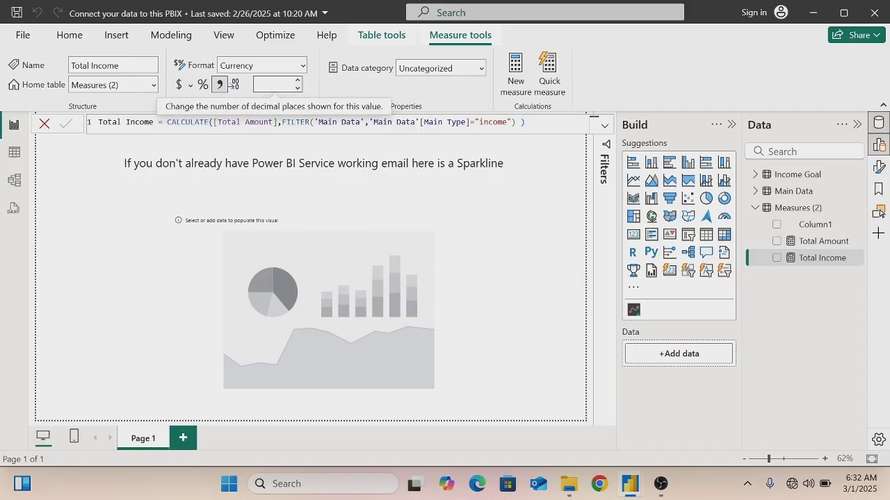
pyautogui.write('0')
pyautogui.press('BackSpace')
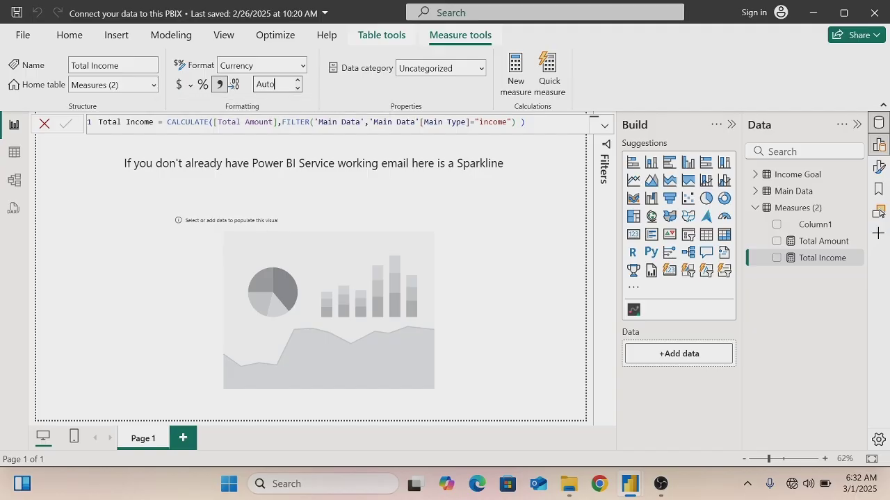
pyautogui.write('0')
pyautogui.press('Return')
pyautogui.click(264, 84)
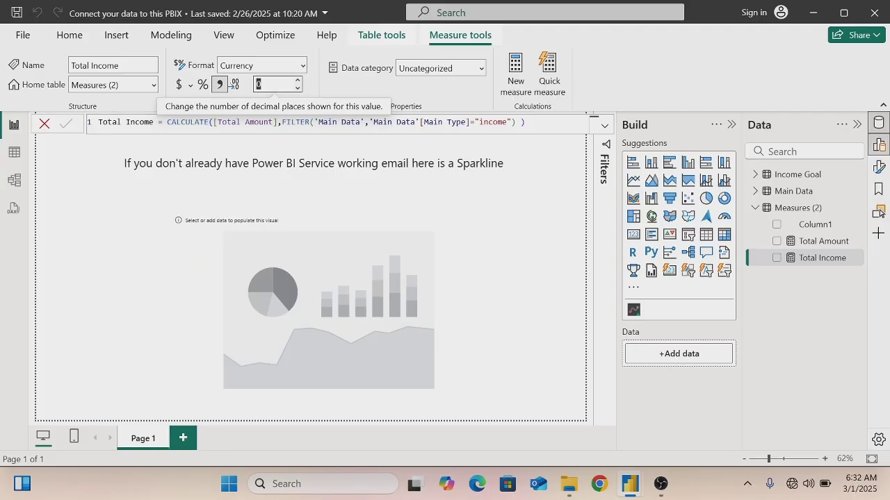
# Start a new measure named Total Expenses using a copy of the Total Income CALCULATE expression
pyautogui.click(526, 122)
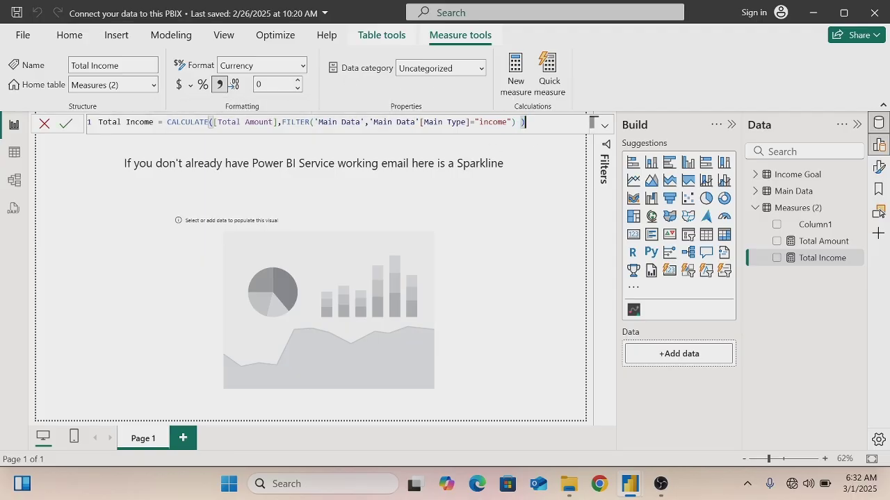
pyautogui.moveTo(526, 122); pyautogui.dragTo(167, 123)
pyautogui.hotkey('ctrl', 'c')
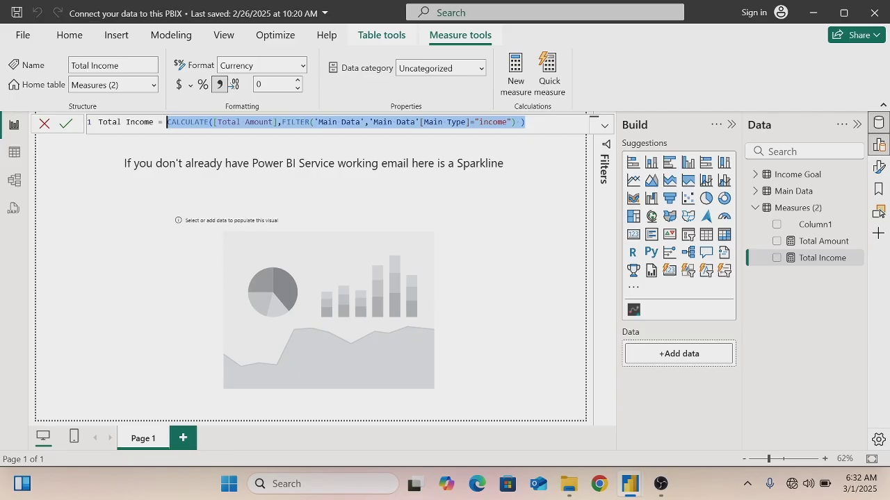
pyautogui.click(515, 67)
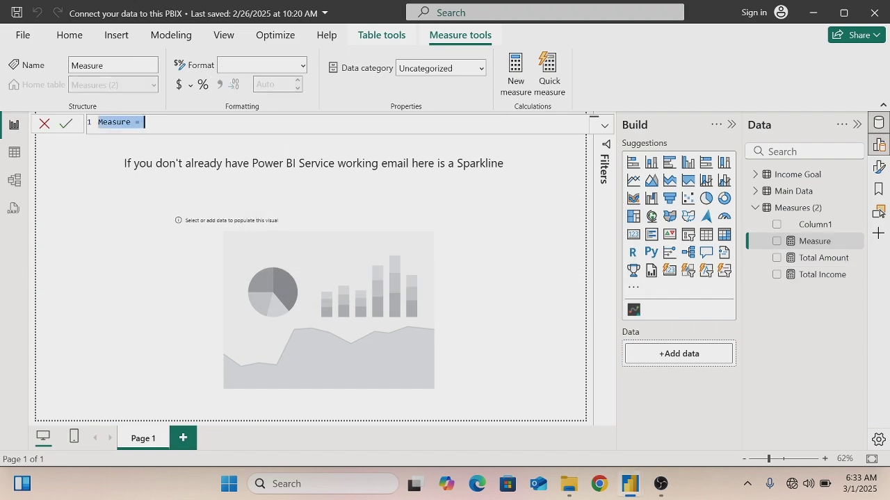
pyautogui.click(131, 122)
pyautogui.press('BackSpace')
pyautogui.press('BackSpace')
pyautogui.press('BackSpace')
pyautogui.press('BackSpace')
pyautogui.press('BackSpace')
pyautogui.press('BackSpace')
pyautogui.press('BackSpace')
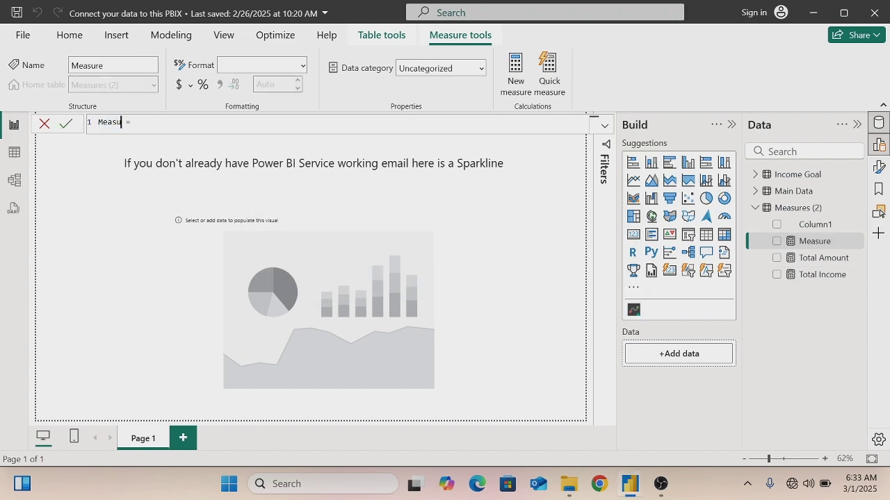
pyautogui.write('Total Expenses')
pyautogui.press('End')
pyautogui.hotkey('ctrl', 'v')
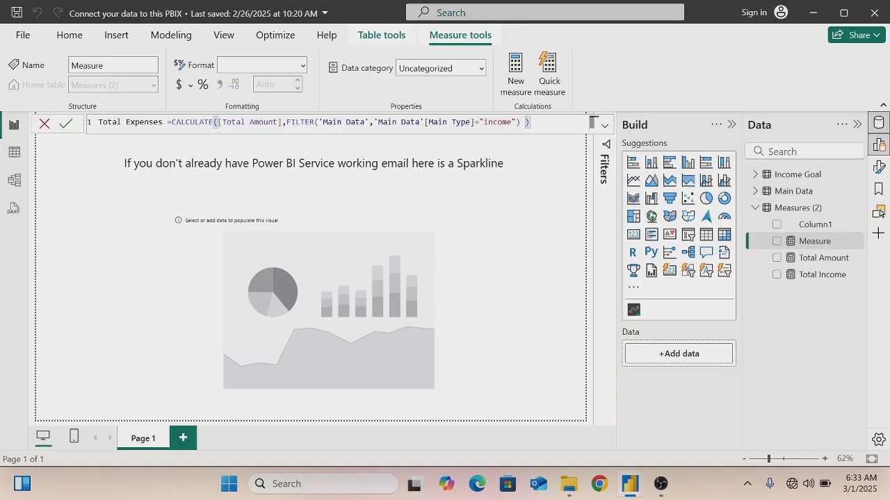
# Change the Main Type filter value in Total Expenses to "Expenses", commit the measure and format it as dollar currency
pyautogui.press('Left')
pyautogui.press('Left')
pyautogui.press('Left')
pyautogui.press('Left')
pyautogui.press('BackSpace')
pyautogui.press('BackSpace')
pyautogui.press('BackSpace')
pyautogui.press('BackSpace')
pyautogui.press('BackSpace')
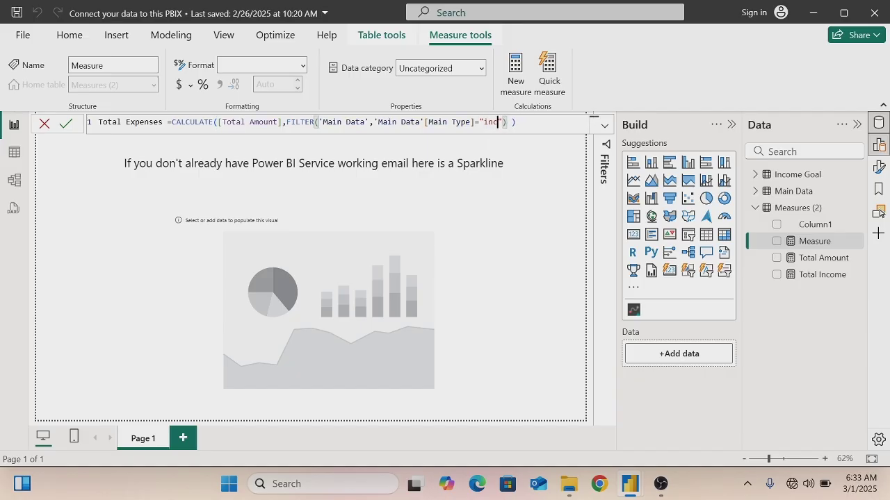
pyautogui.press('BackSpace')
pyautogui.write('Expernses')
pyautogui.click(180, 86)
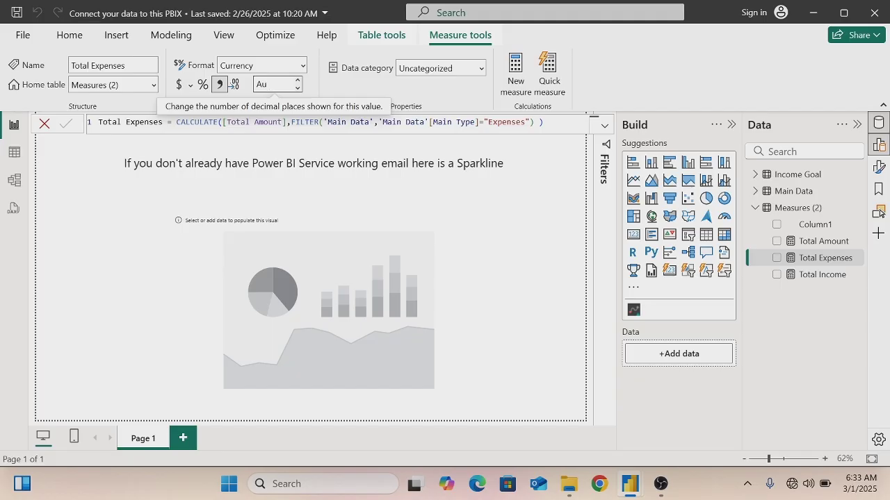
# Set the Total Expenses measure to 0 decimal places
pyautogui.press('BackSpace')
pyautogui.press('BackSpace')
pyautogui.write('0')
pyautogui.press('Return')
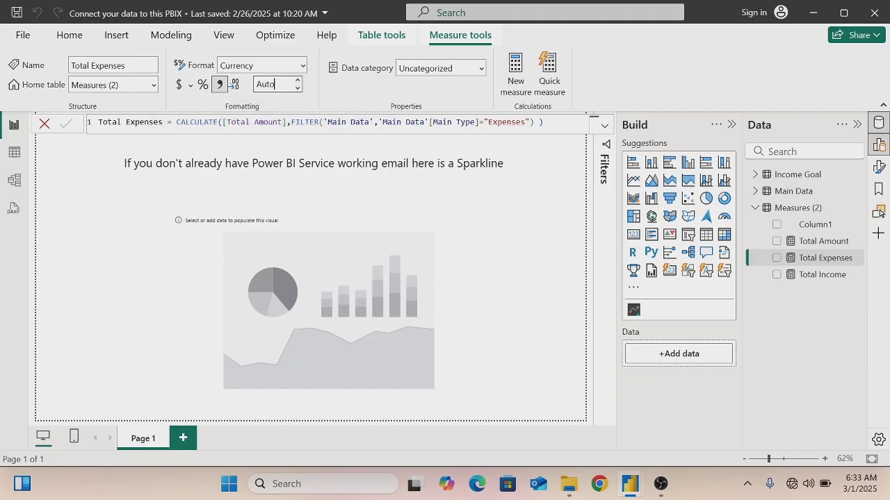
pyautogui.doubleClick(280, 87)
pyautogui.write('0')
pyautogui.press('Return')
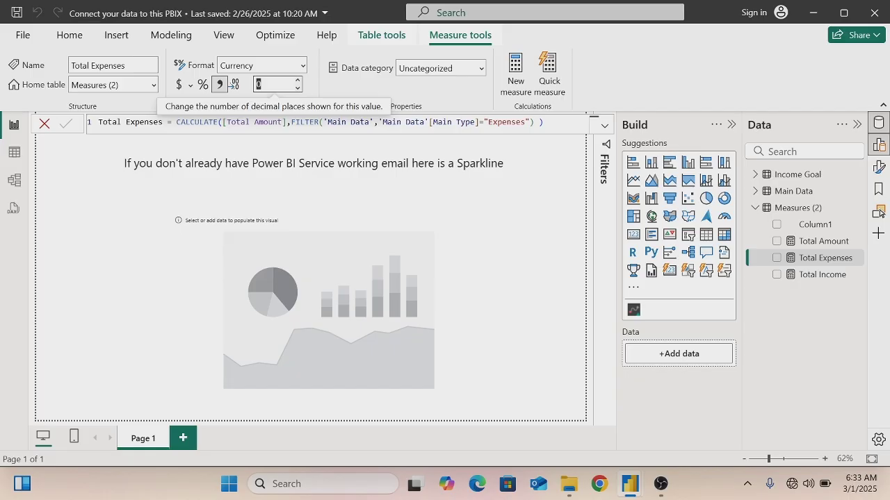
# Start a new measure and name it Avaliable Balance
pyautogui.click(515, 69)
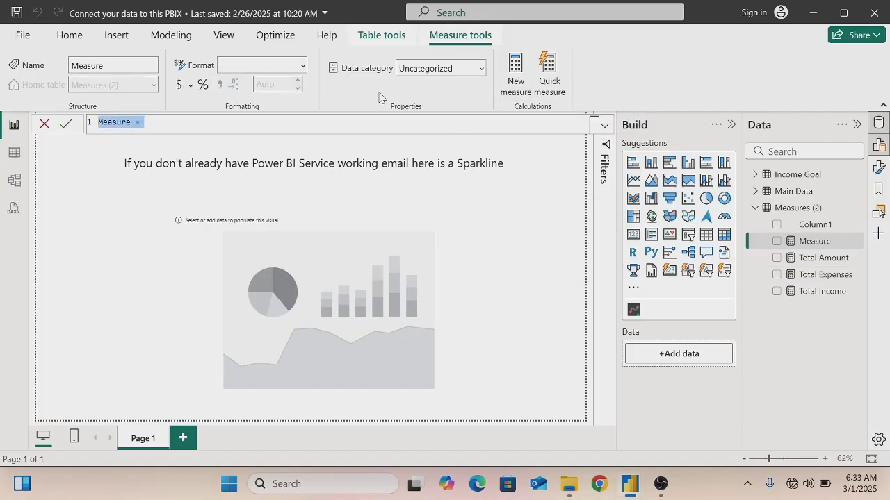
pyautogui.click(134, 122)
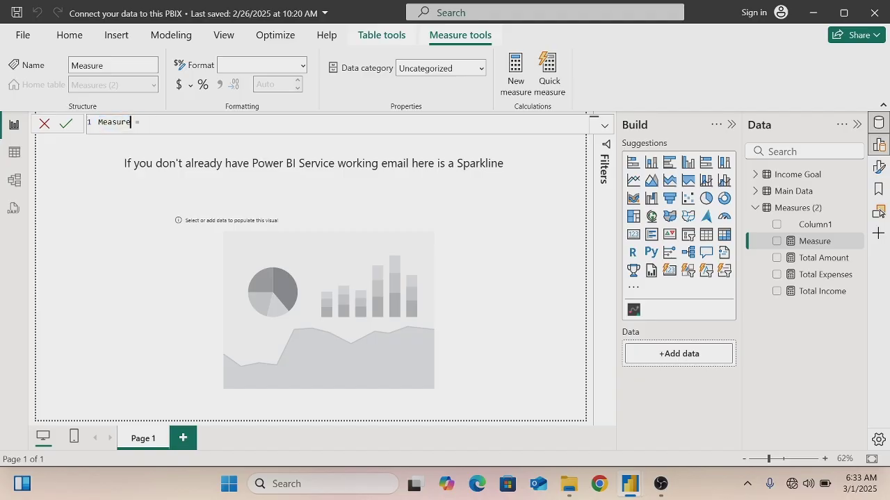
pyautogui.press('BackSpace')
pyautogui.press('BackSpace')
pyautogui.press('BackSpace')
pyautogui.press('BackSpace')
pyautogui.press('BackSpace')
pyautogui.press('BackSpace')
pyautogui.press('BackSpace')
pyautogui.press('BackSpace')
pyautogui.write('Avaliable Balance')
pyautogui.click(190, 123)
# Define Avaliable Balance as [Total Income]-[Total Expenses] and commit the measure
pyautogui.write('[')
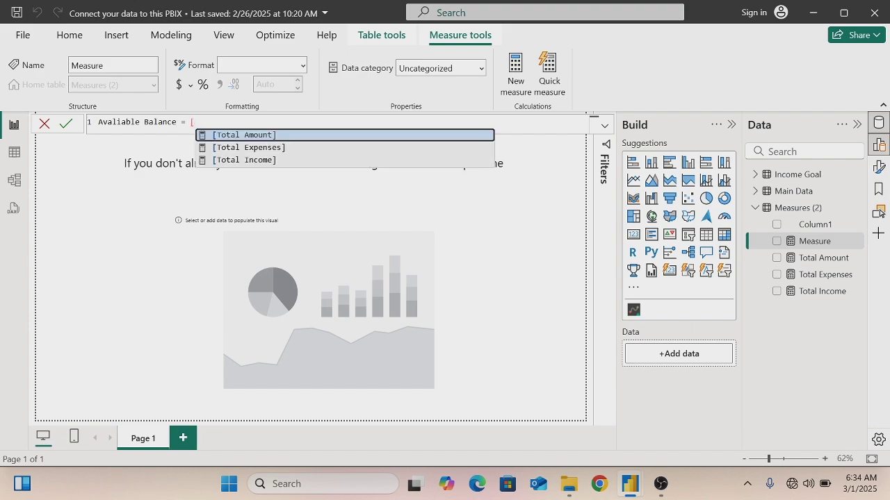
pyautogui.press('Down')
pyautogui.press('Down')
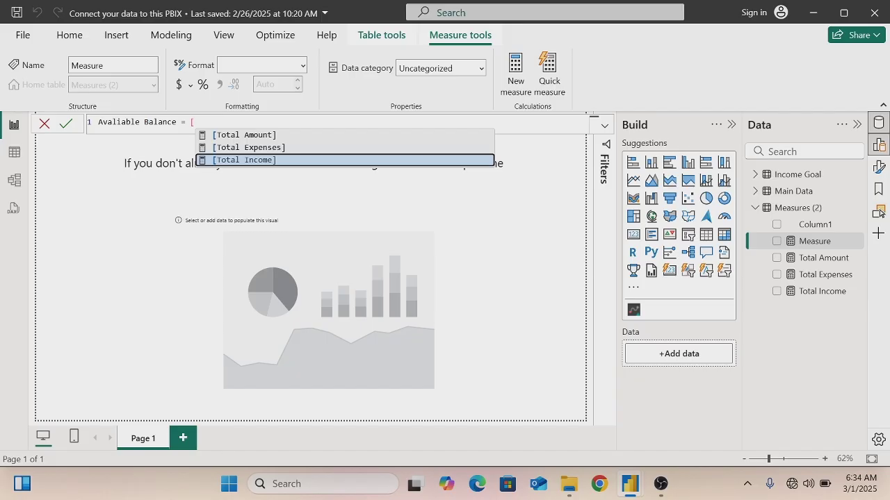
pyautogui.press('Tab')
pyautogui.write('-')
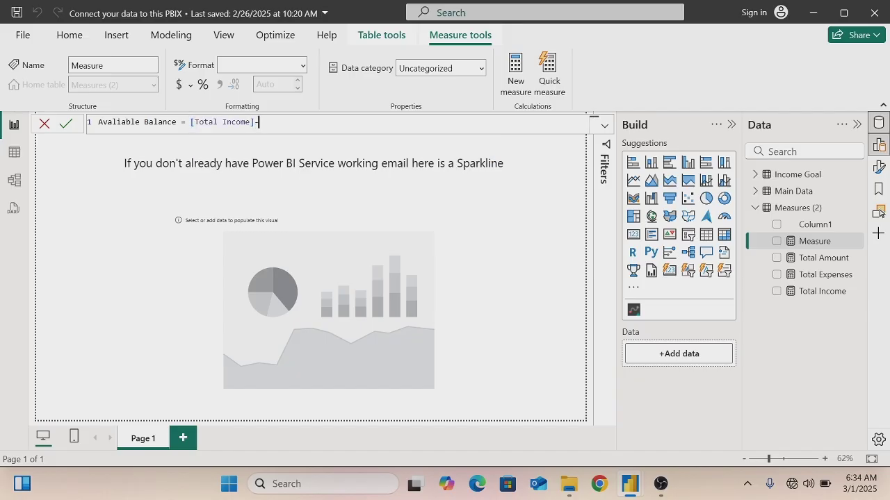
pyautogui.write('[')
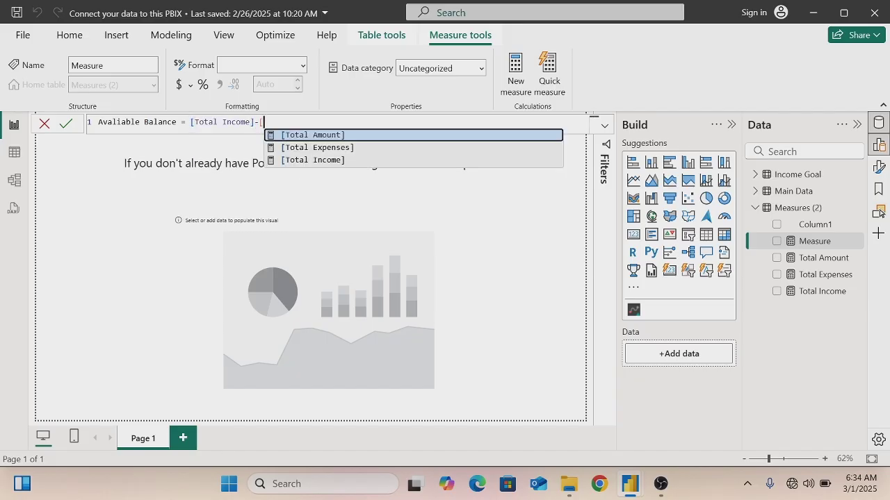
pyautogui.press('Down')
pyautogui.press('Tab')
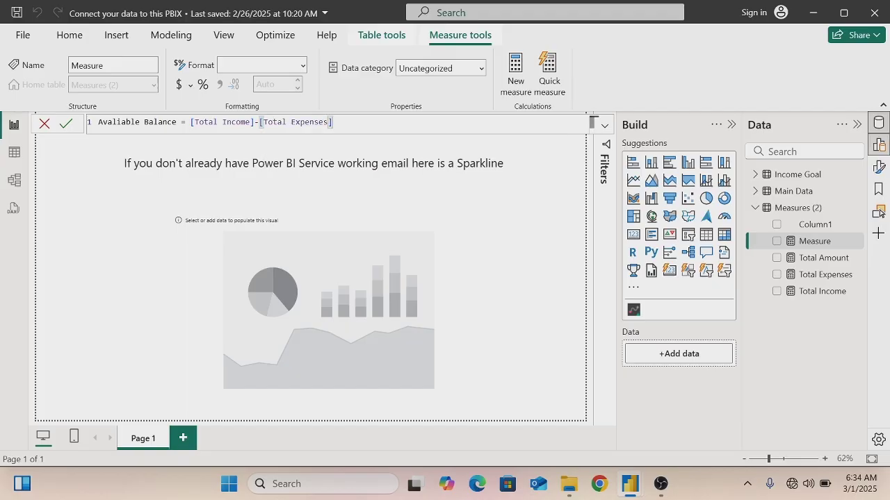
pyautogui.press('Return')
# Format the Avaliable Balance measure as dollar currency with 0 decimal places
pyautogui.click(179, 85)
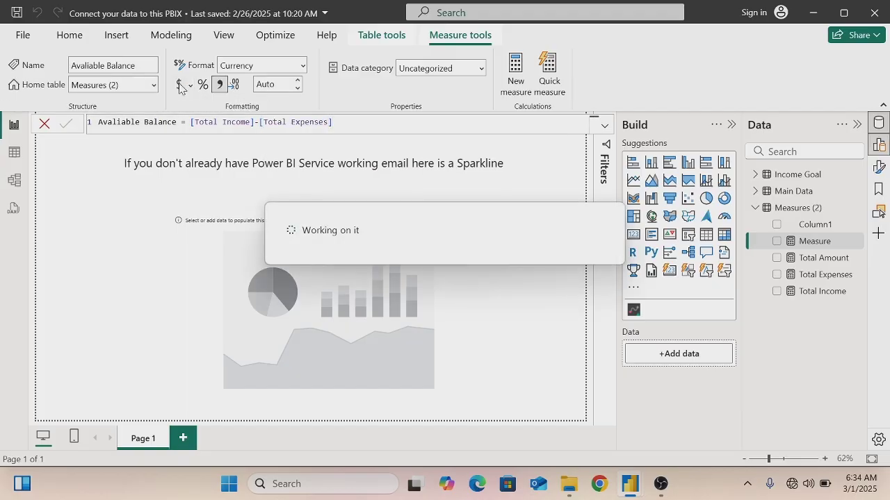
pyautogui.click(266, 84)
pyautogui.write('1')
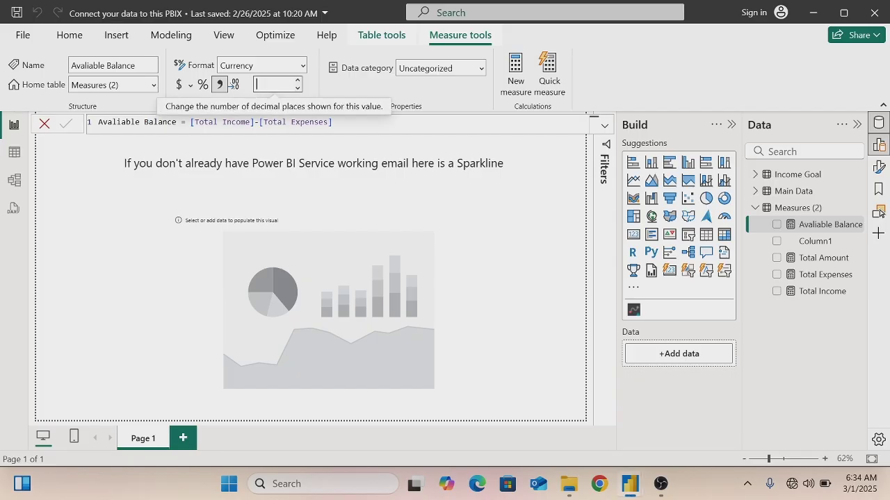
pyautogui.press('BackSpace')
pyautogui.write('4')
pyautogui.press('BackSpace')
pyautogui.click(278, 90)
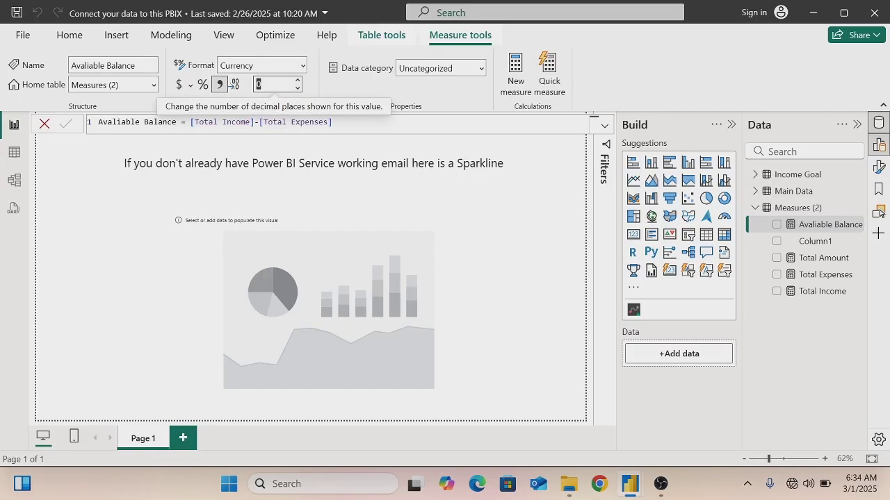
# Create a measure named Total Targer that sums 'Income Goal'[Income Target] and commit it
pyautogui.click(515, 70)
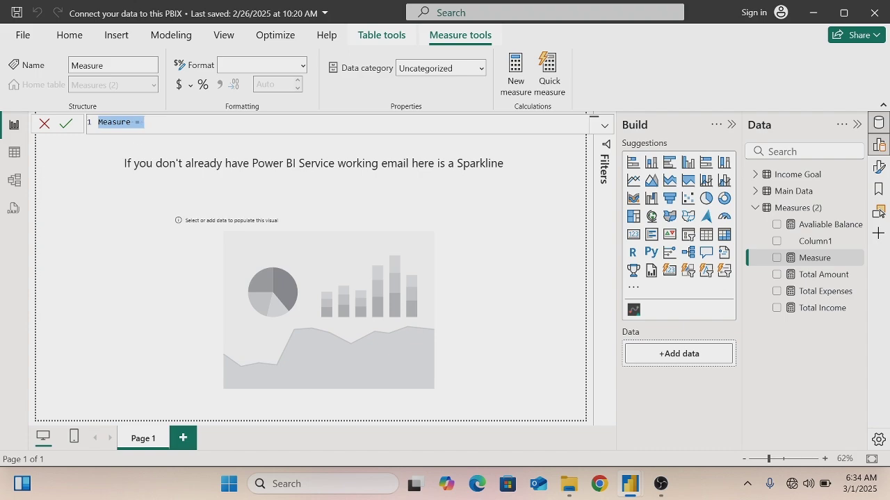
pyautogui.press('Home')
pyautogui.hotkey('ctrl', 'shift', 'Right')
pyautogui.press('Delete')
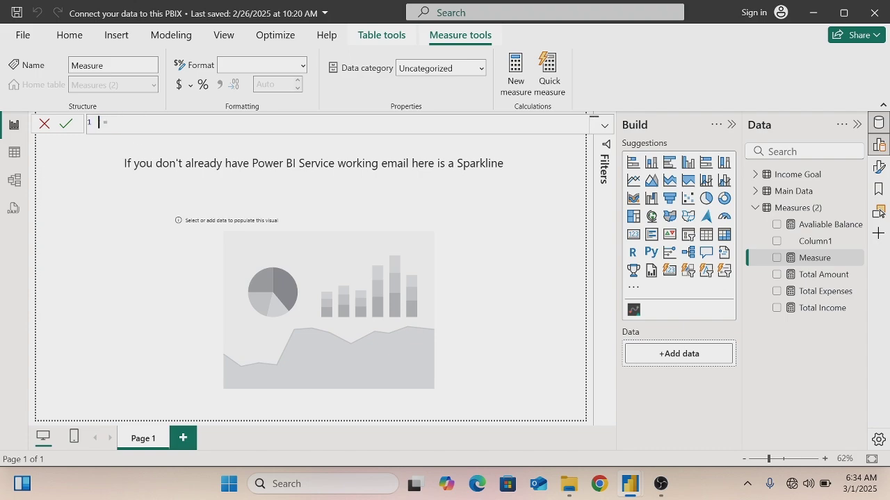
pyautogui.write('Total Targer')
pyautogui.press('End')
pyautogui.write('sum')
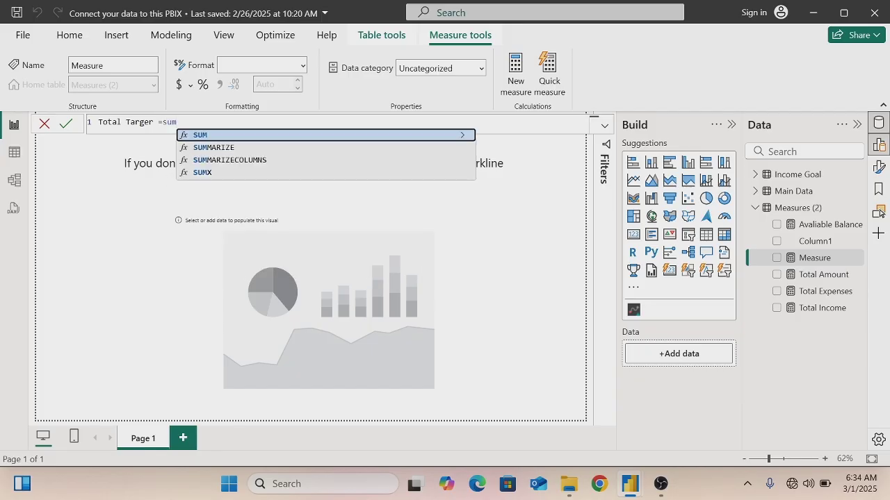
pyautogui.press('Tab')
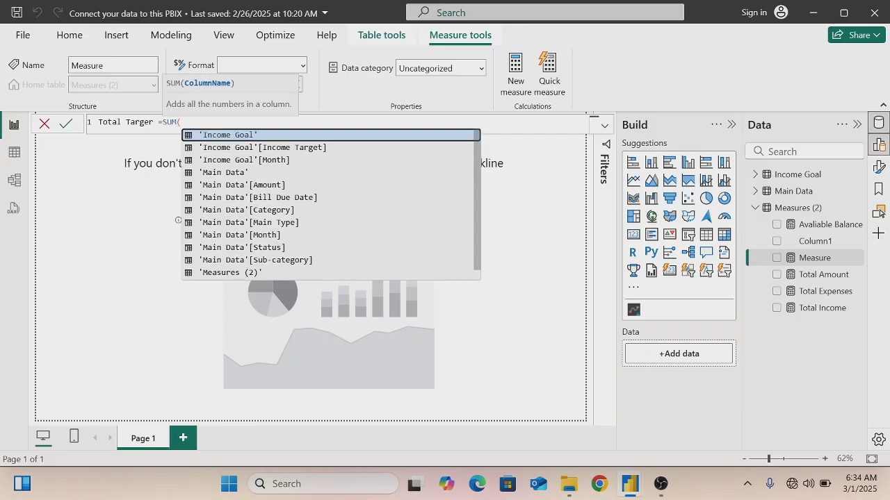
pyautogui.click(242, 148)
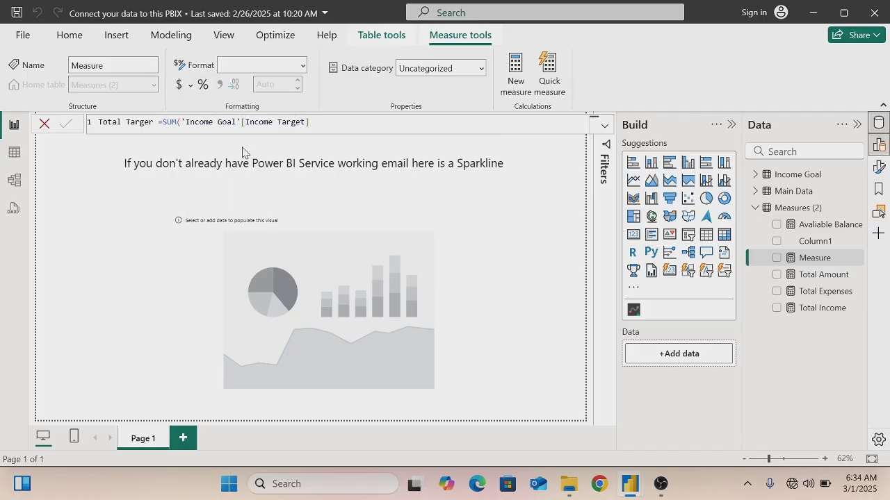
pyautogui.press('Return')
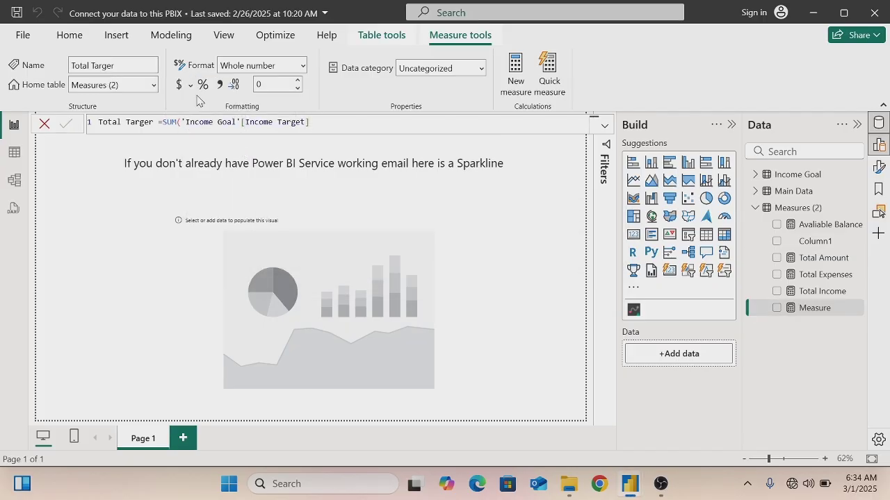
# Format the Total Targer measure as dollar currency with 0 decimal places
pyautogui.click(179, 85)
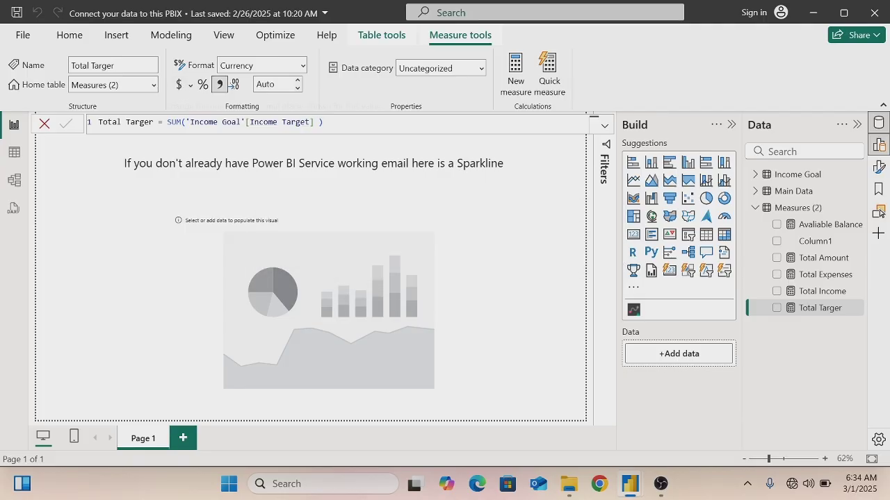
pyautogui.click(271, 84)
pyautogui.press('BackSpace')
pyautogui.press('BackSpace')
pyautogui.press('BackSpace')
pyautogui.press('BackSpace')
pyautogui.write('0')
pyautogui.press('Return')
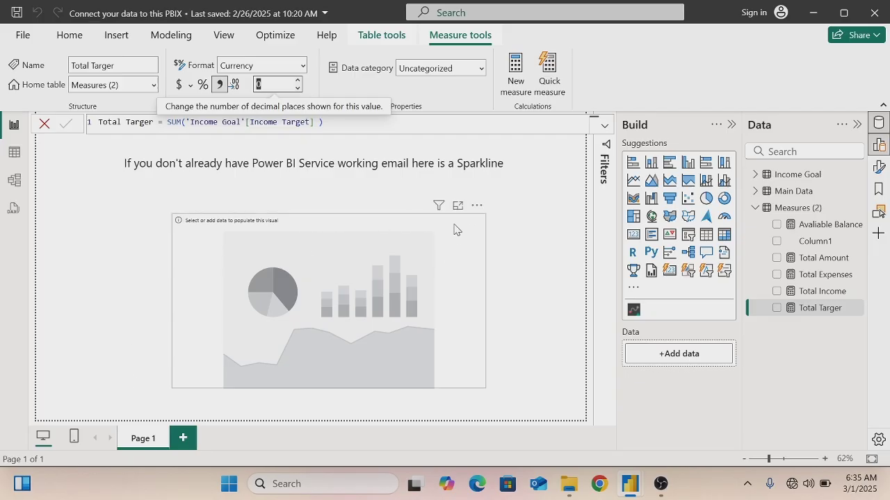
# Remove the empty placeholder visual and the Sparkline text box from Page 1
pyautogui.click(476, 206)
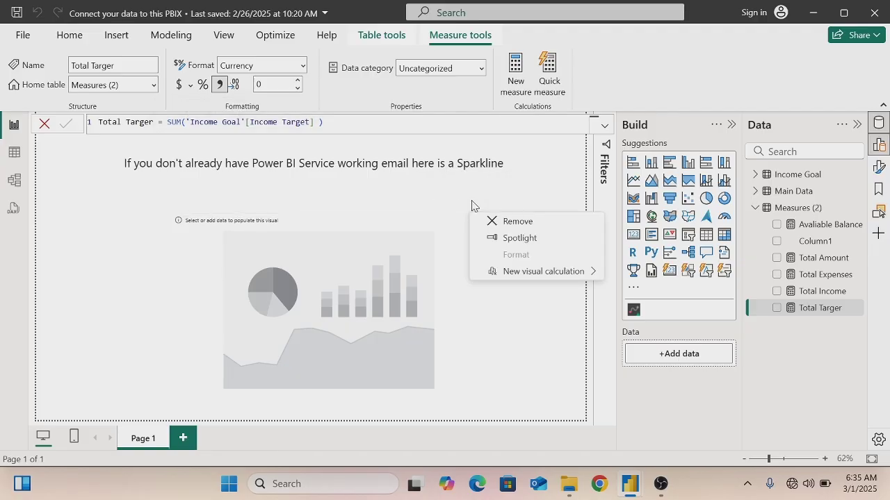
pyautogui.click(506, 227)
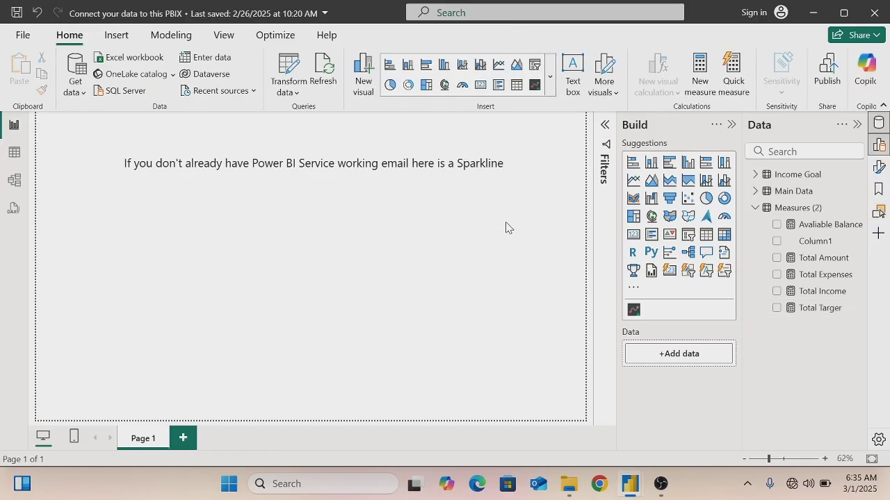
pyautogui.click(576, 149)
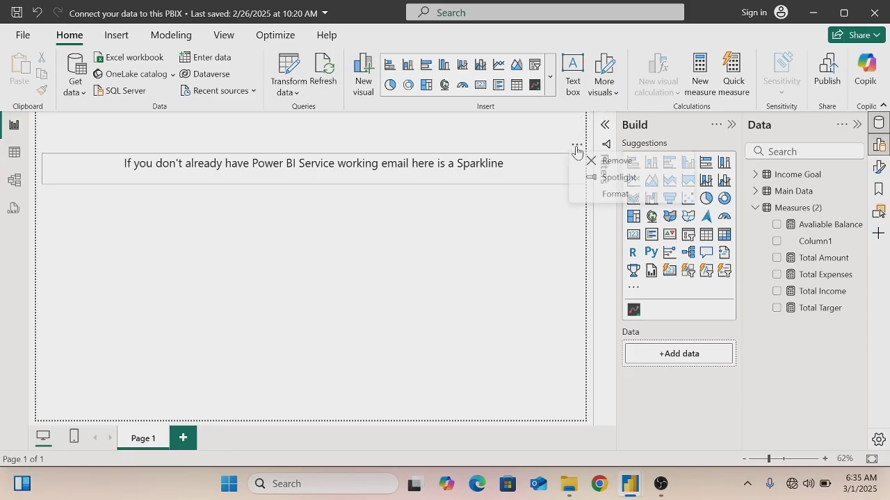
pyautogui.click(609, 173)
pyautogui.click(606, 168)
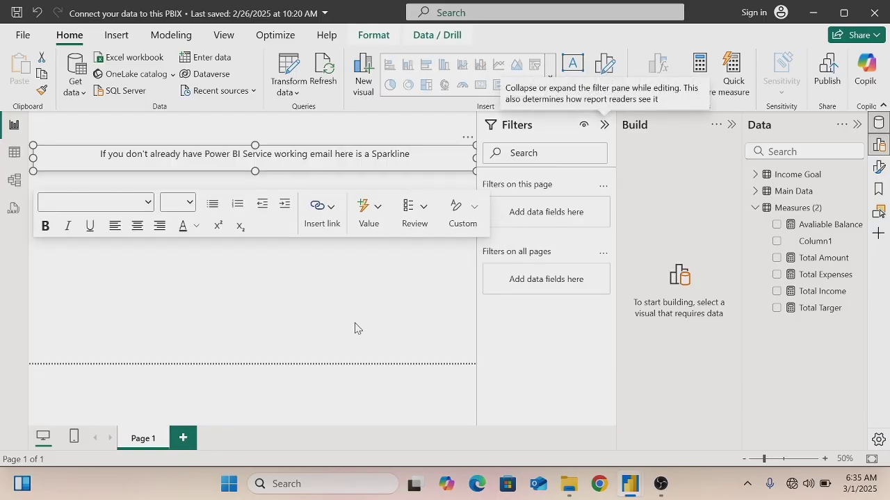
pyautogui.click(321, 308)
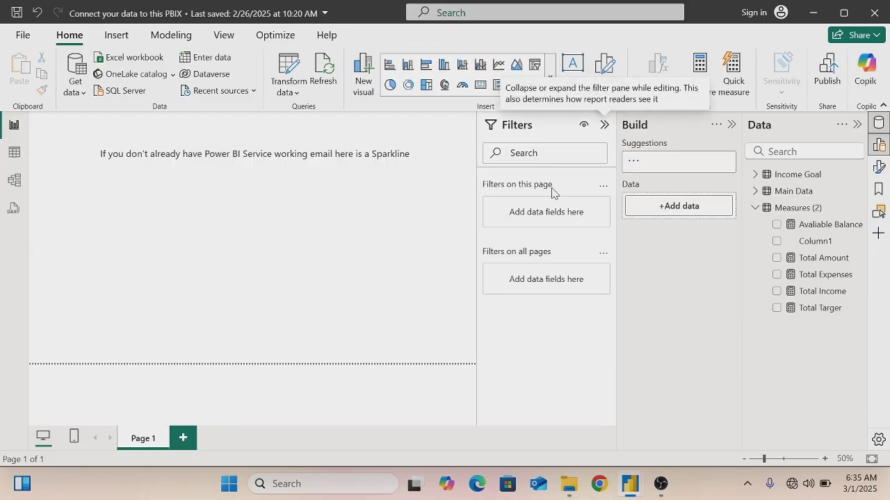
pyautogui.click(605, 126)
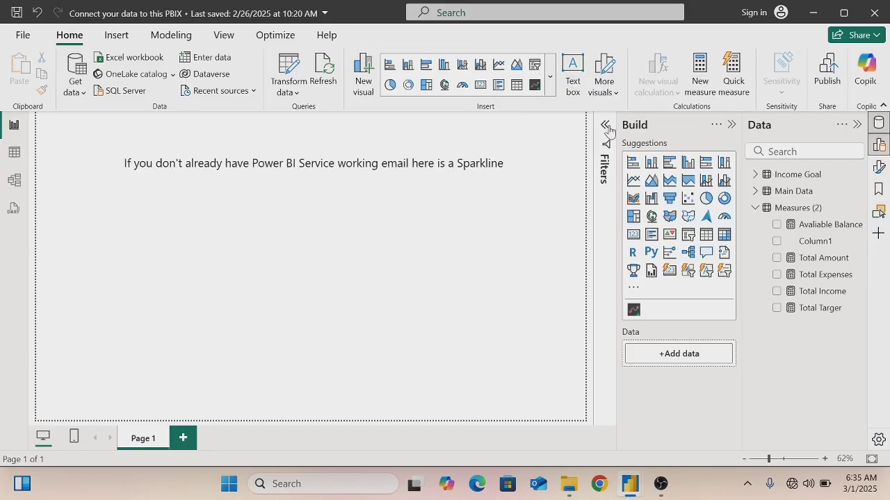
pyautogui.click(576, 148)
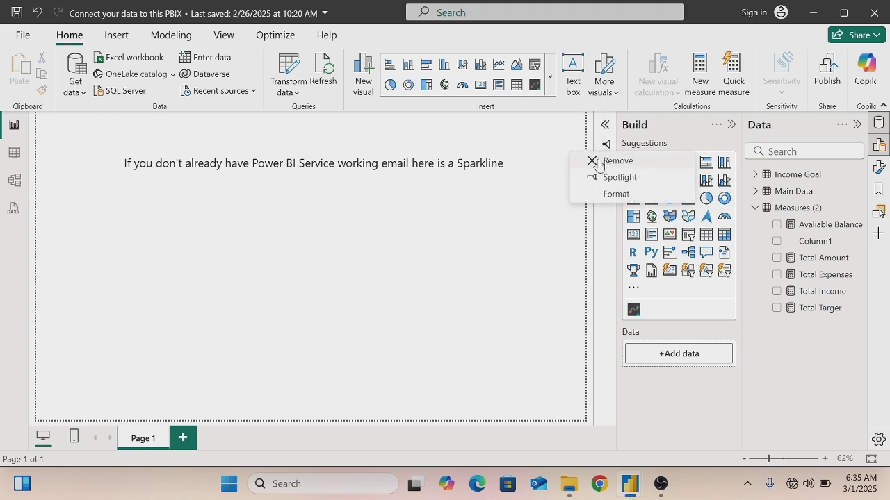
pyautogui.click(605, 162)
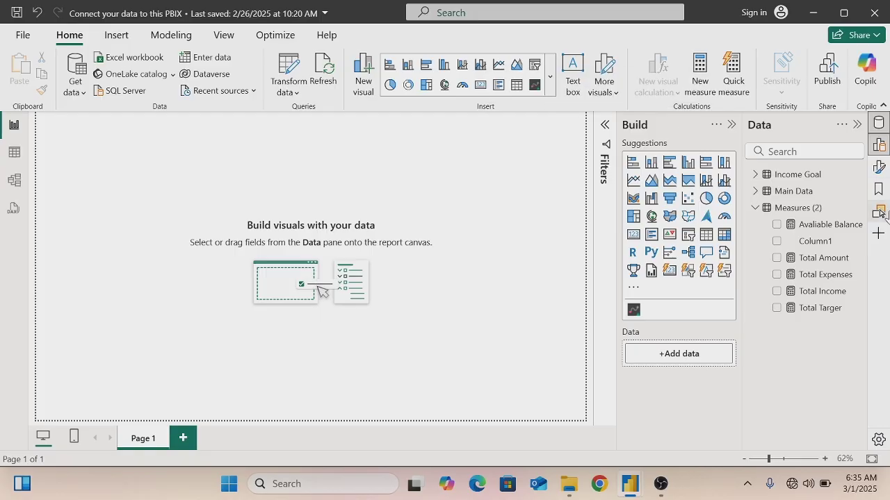
# Collapse the Build and Data panes and set the page canvas's vertical alignment to Middle
pyautogui.click(731, 128)
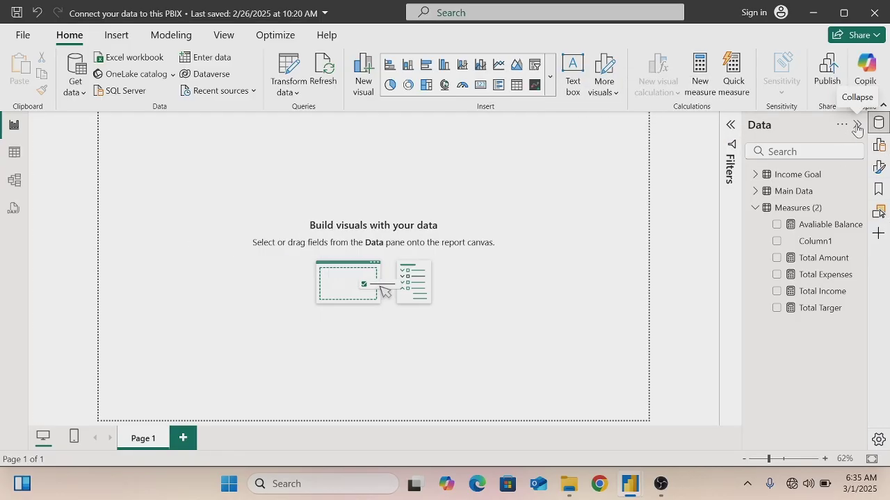
pyautogui.click(857, 125)
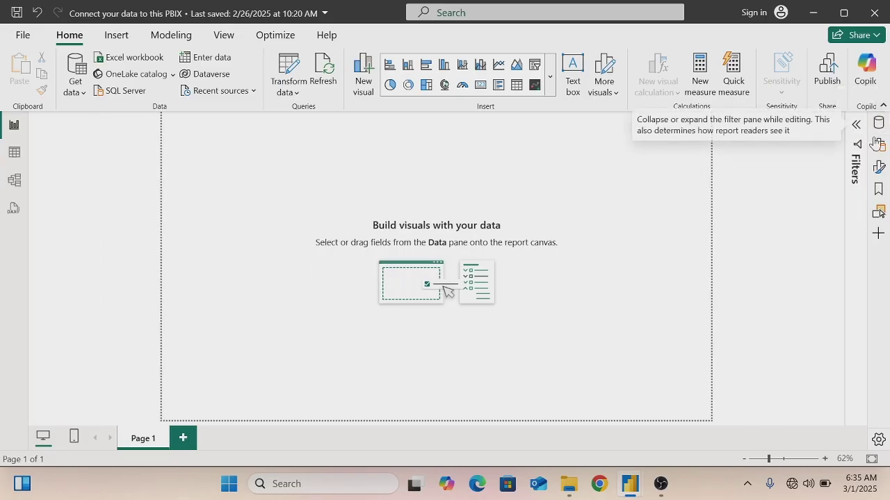
pyautogui.click(880, 172)
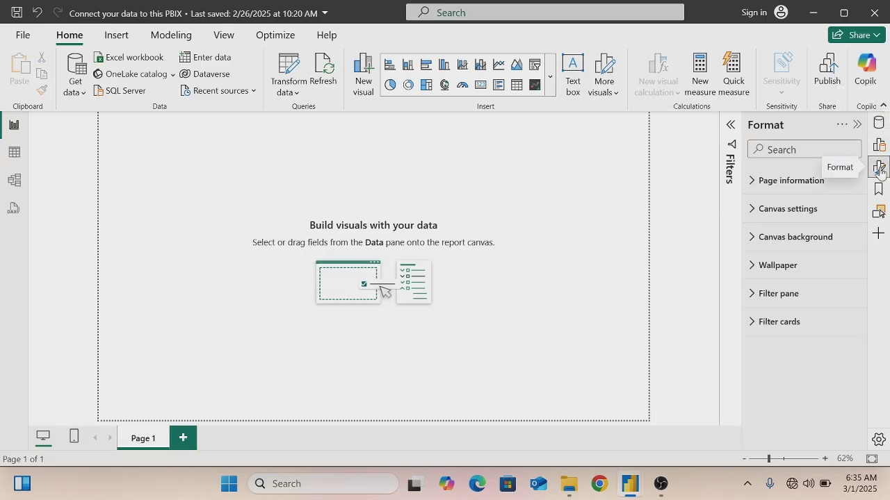
pyautogui.click(749, 212)
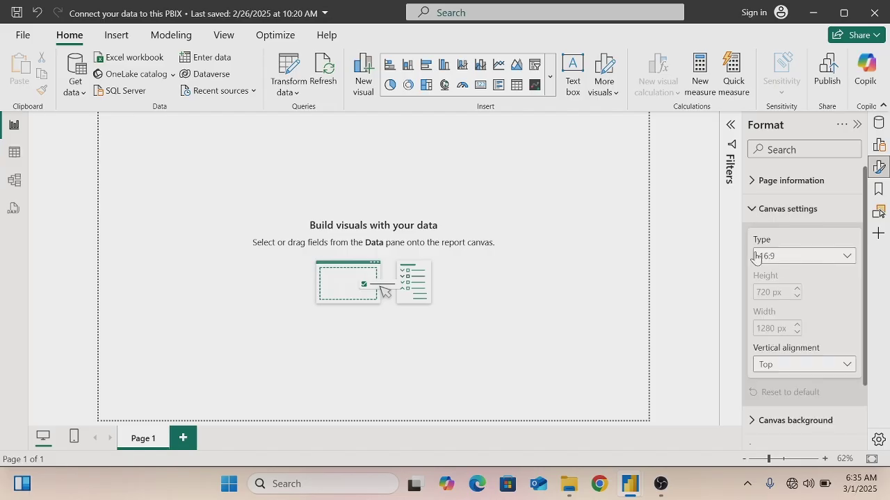
pyautogui.click(845, 367)
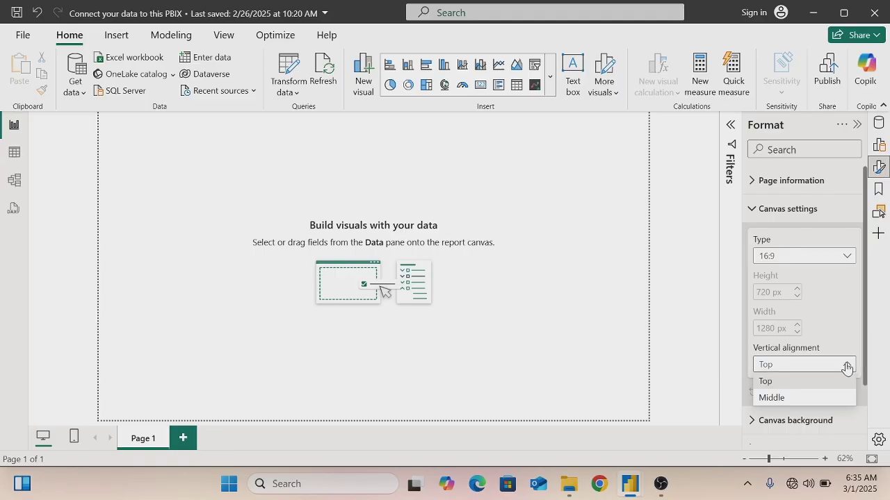
pyautogui.click(783, 399)
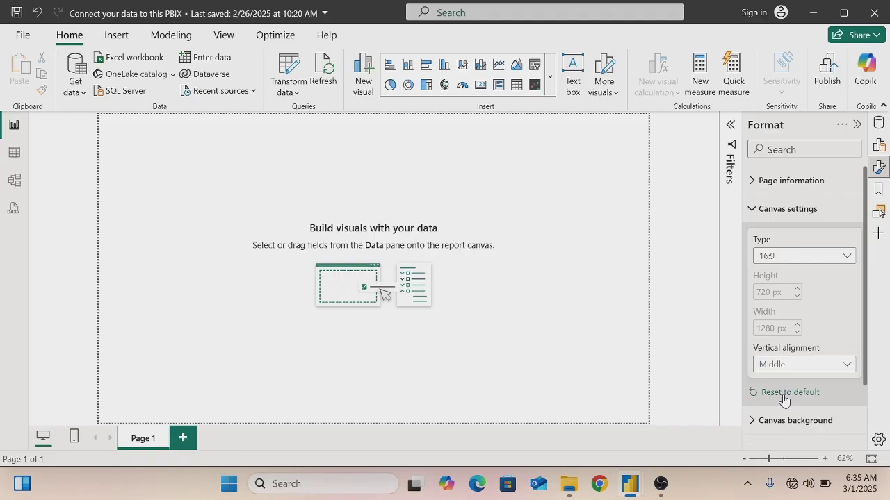
# Insert a text box on Page 1 and give it the title PERSONAL FINANACE DASHBOARD
pyautogui.click(574, 73)
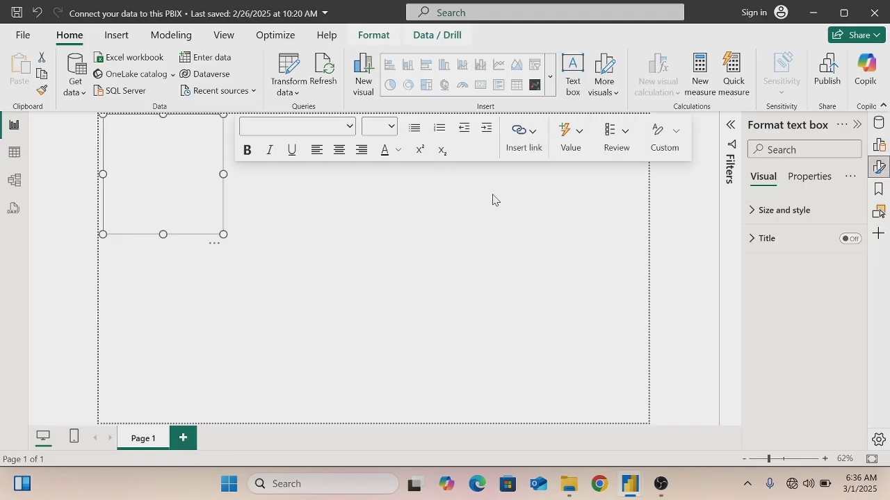
pyautogui.click(851, 239)
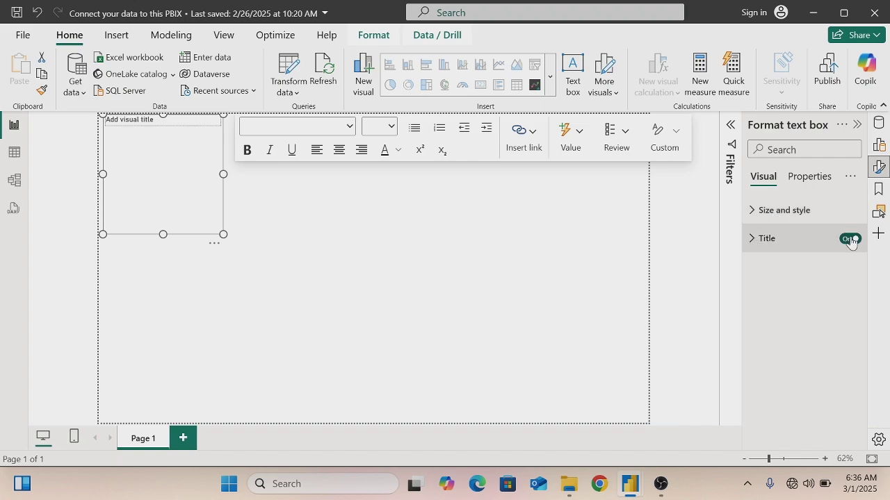
pyautogui.click(752, 241)
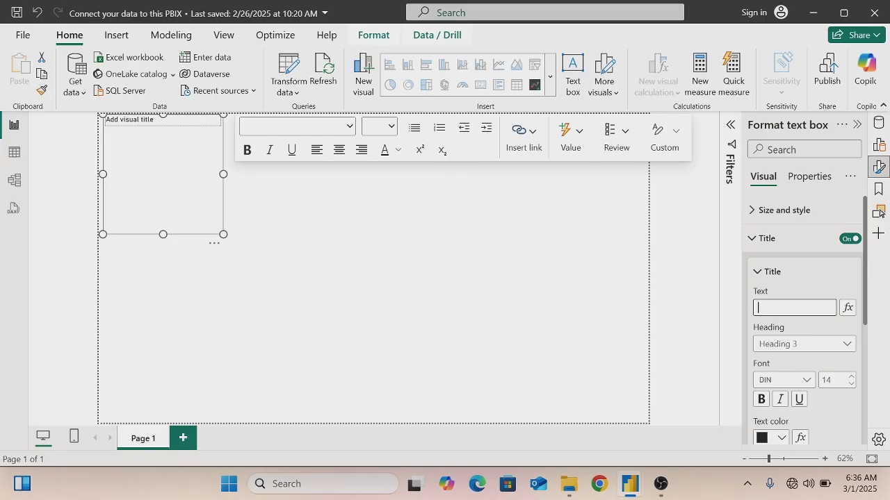
pyautogui.write('PERSONAL FINANACE DA')
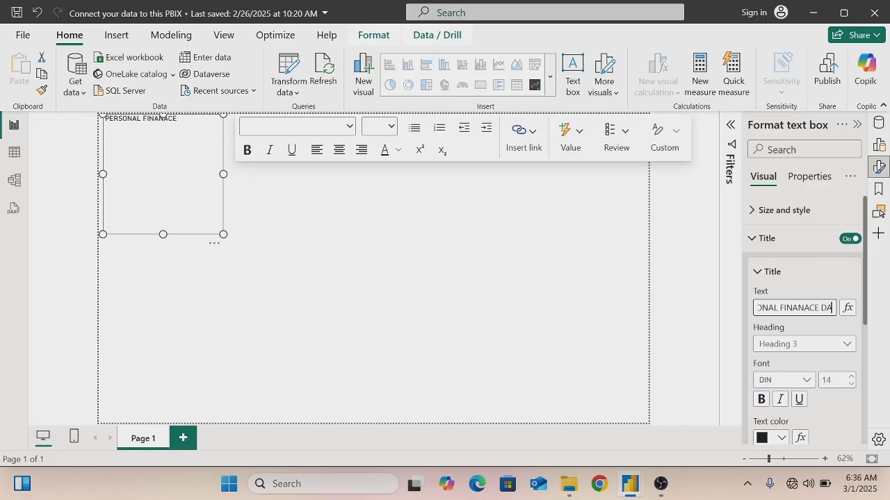
pyautogui.write('SHBOARD')
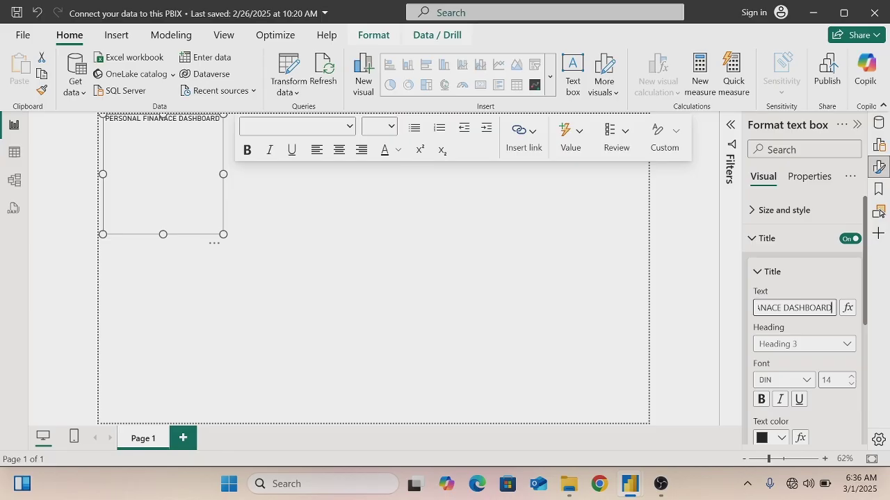
# Set the text box title's font size to 30 and make it bold
pyautogui.click(828, 380)
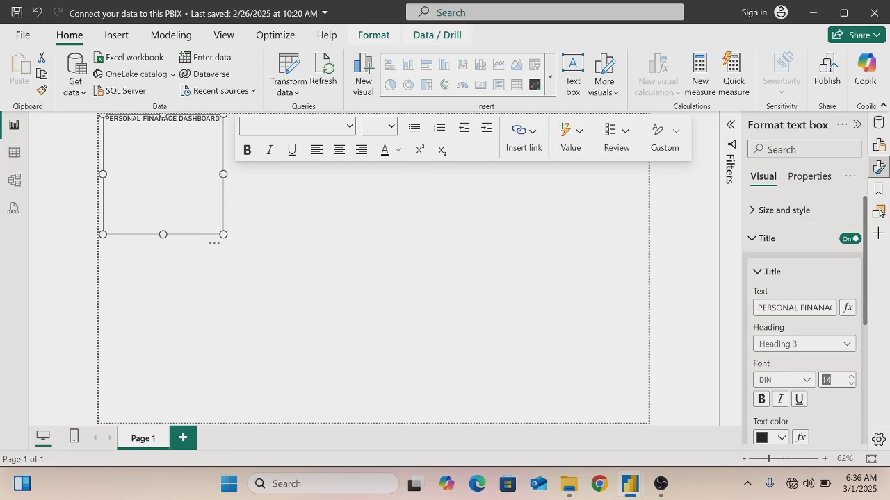
pyautogui.write('30')
pyautogui.press('Return')
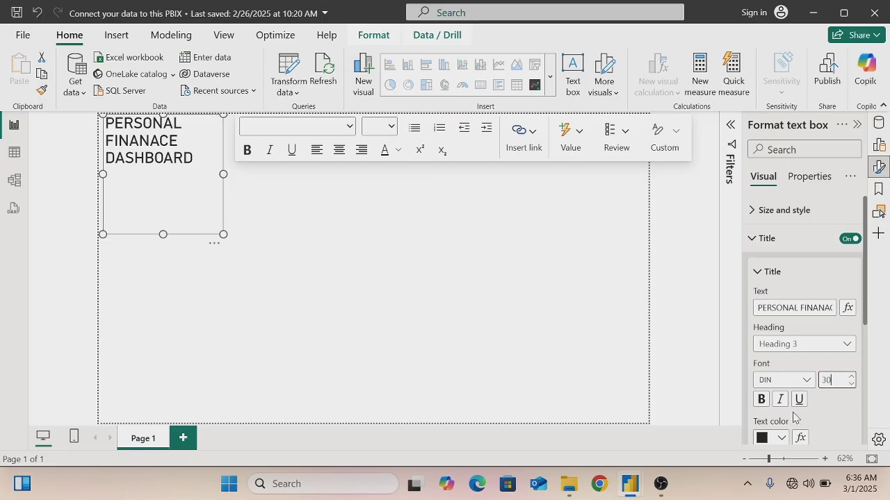
pyautogui.click(761, 401)
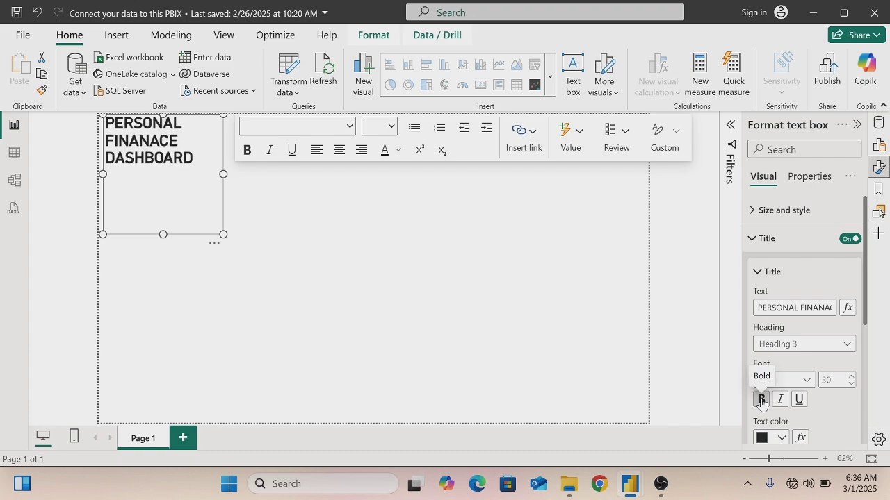
# Set the title's text color to hex #1C1F3E
pyautogui.scroll(-3, 866, 324)
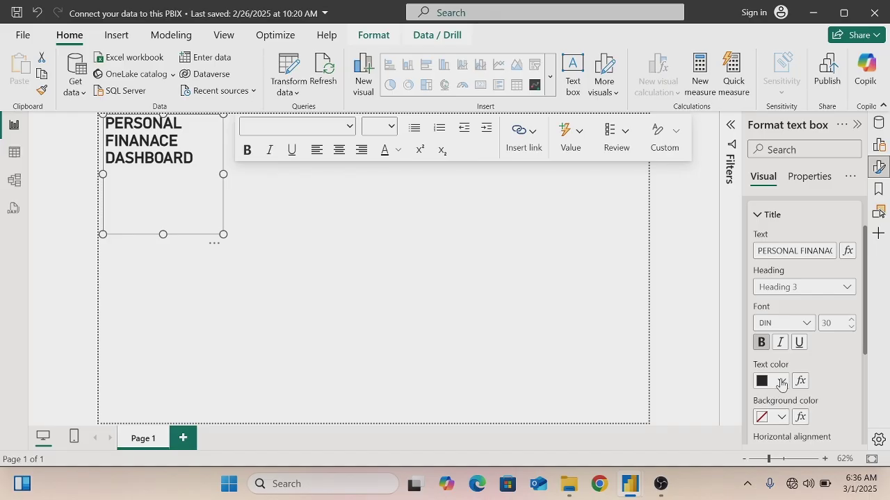
pyautogui.click(782, 380)
pyautogui.click(723, 350)
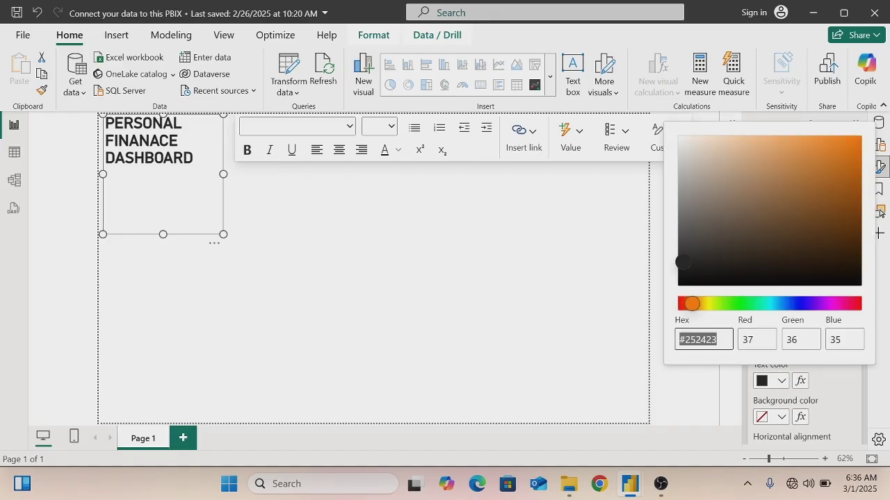
pyautogui.press('End')
pyautogui.press('BackSpace')
pyautogui.press('BackSpace')
pyautogui.press('BackSpace')
pyautogui.press('BackSpace')
pyautogui.press('BackSpace')
pyautogui.press('BackSpace')
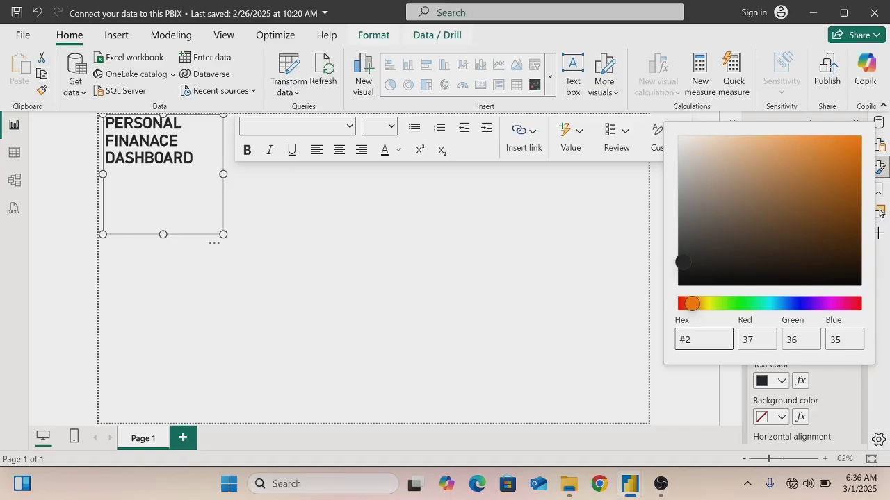
pyautogui.press('BackSpace')
pyautogui.write('1C1F3E')
pyautogui.click(455, 271)
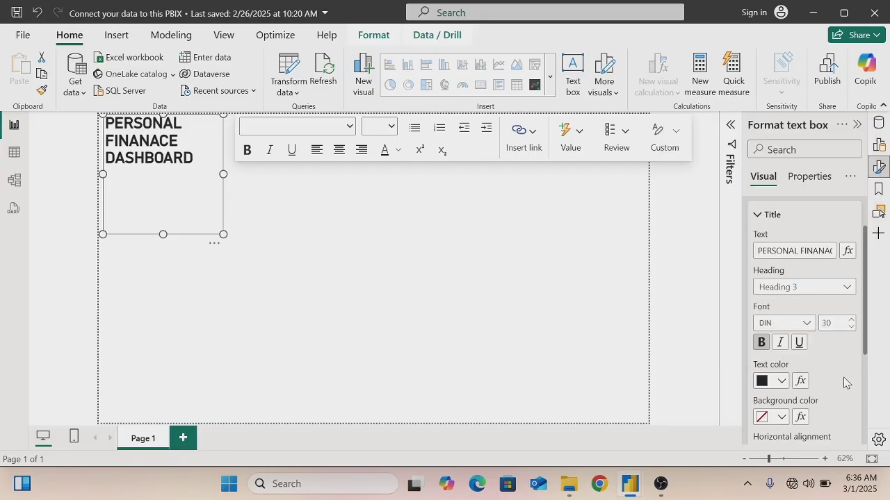
# Set the title text box's height to 47 and its width to 609
pyautogui.scroll(2, 862, 333)
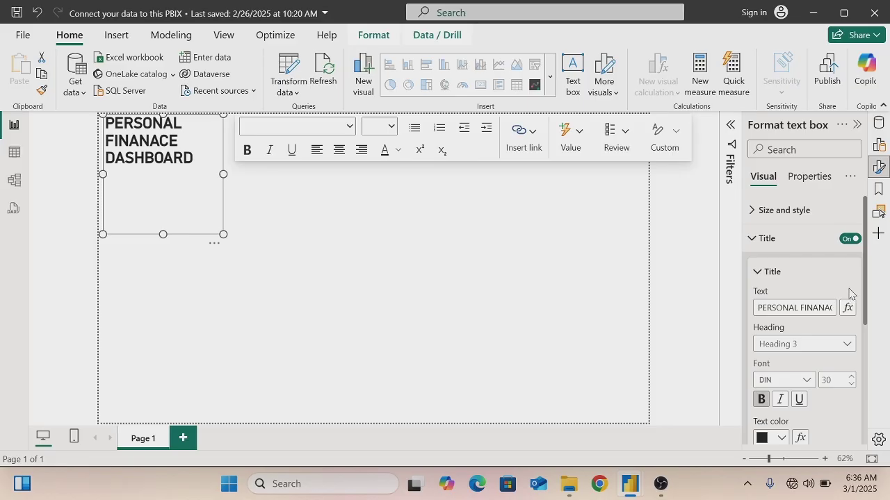
pyautogui.click(749, 217)
pyautogui.click(772, 279)
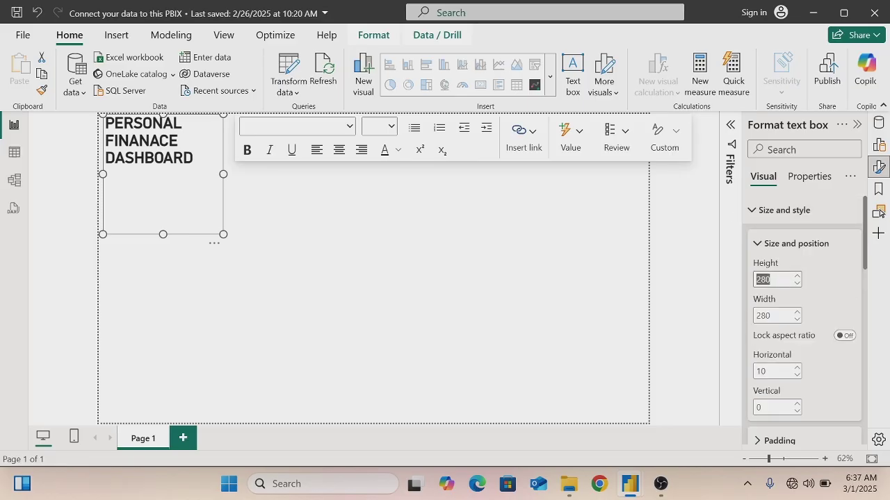
pyautogui.press('BackSpace')
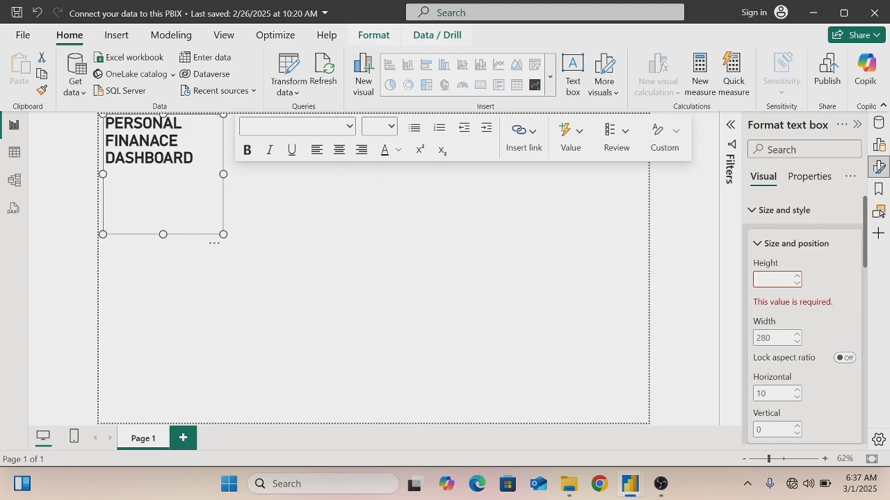
pyautogui.write('47')
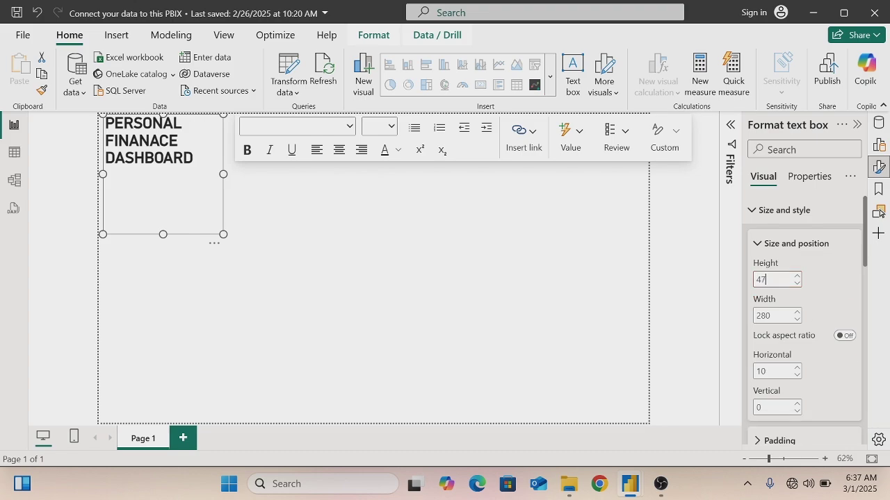
pyautogui.press('Tab')
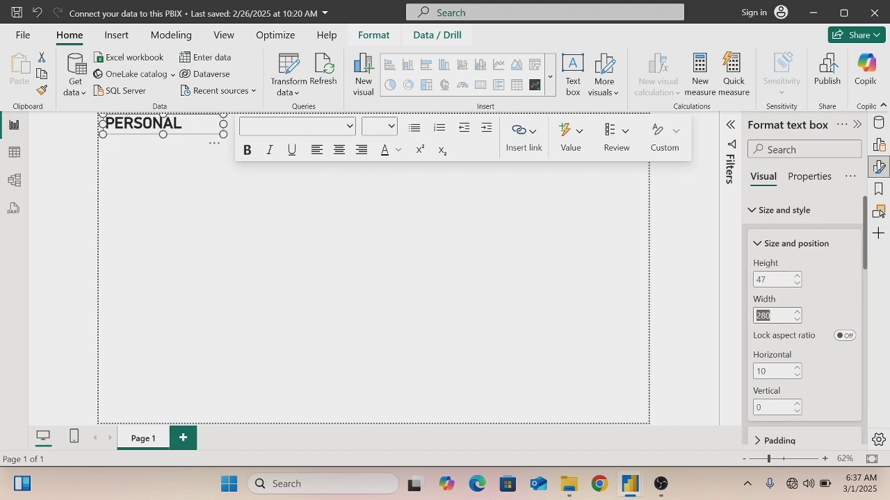
pyautogui.press('BackSpace')
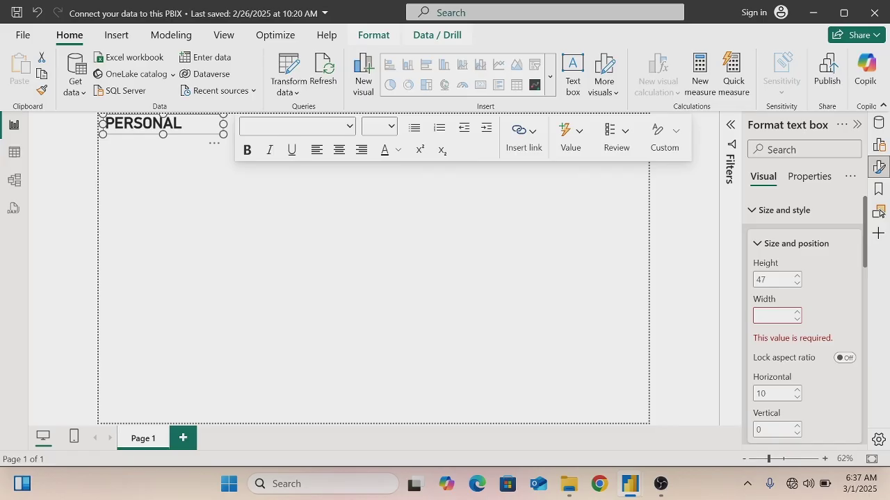
pyautogui.write('609')
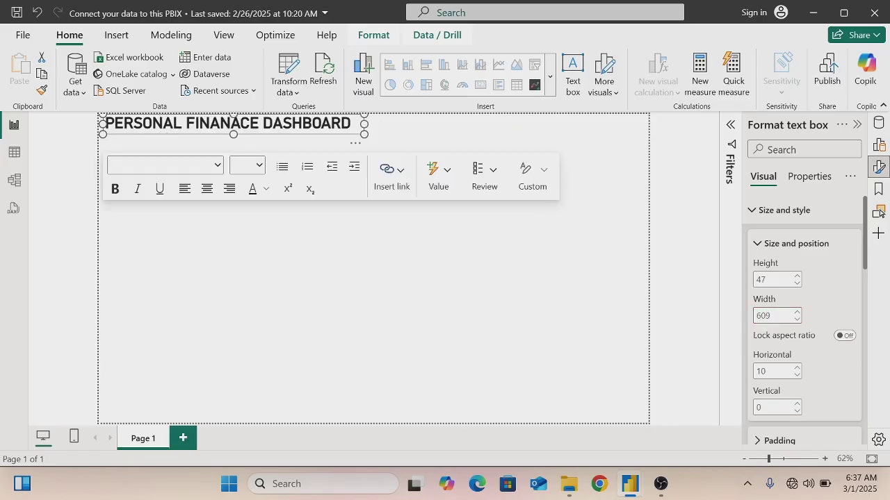
# Move the title text box to about 147 horizontal and 11 vertical on the page, and deselect it
pyautogui.click(269, 139)
pyautogui.moveTo(271, 139); pyautogui.dragTo(325, 143)
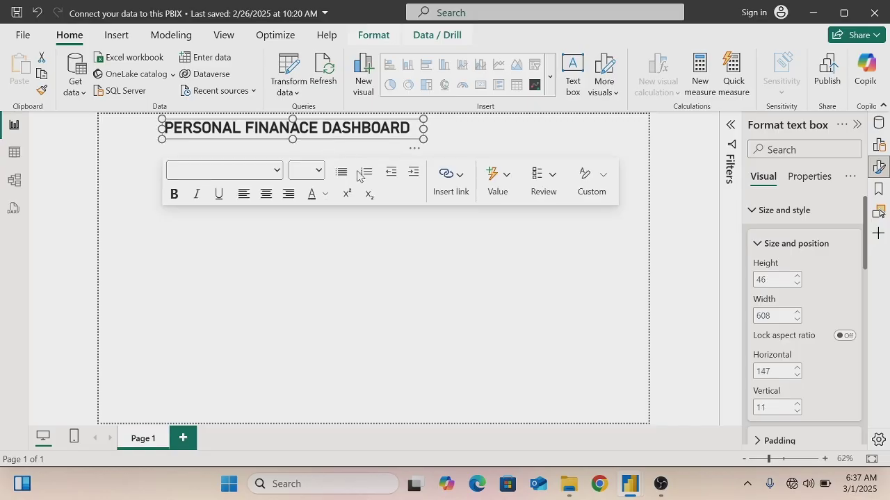
pyautogui.click(394, 288)
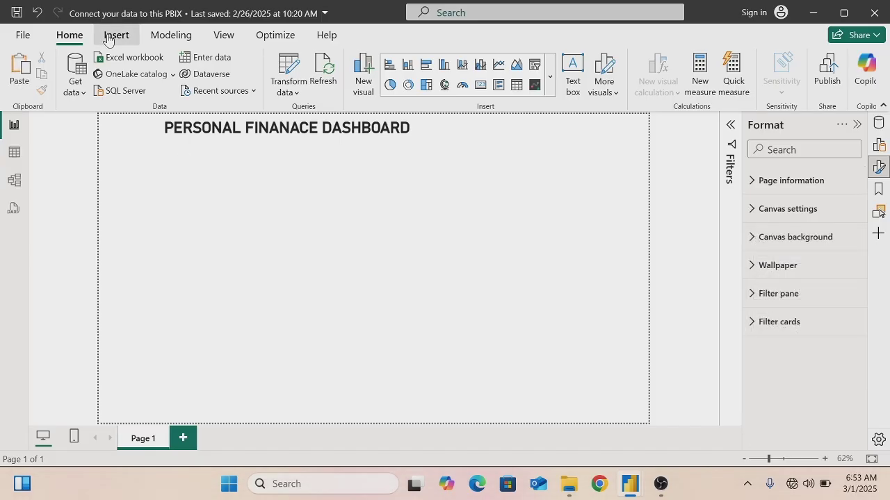
# Insert a rounded rectangle below the title and stretch it to about 1118 wide and 662 high
pyautogui.click(107, 38)
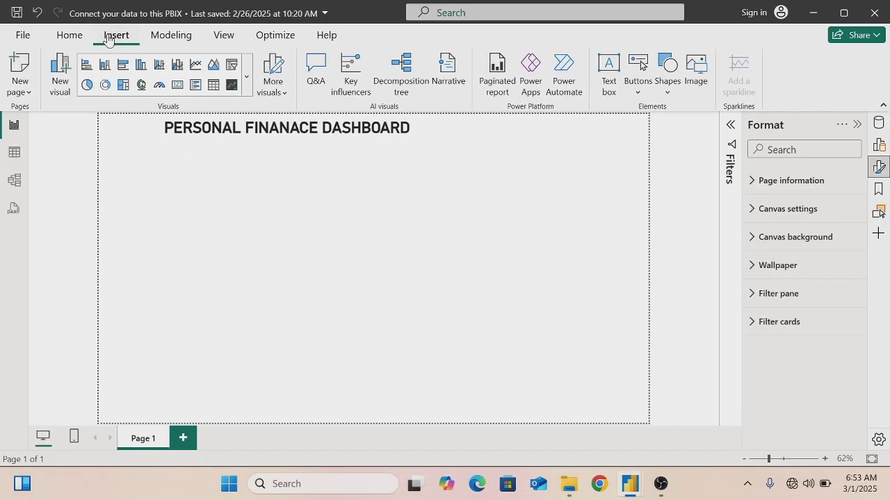
pyautogui.click(669, 95)
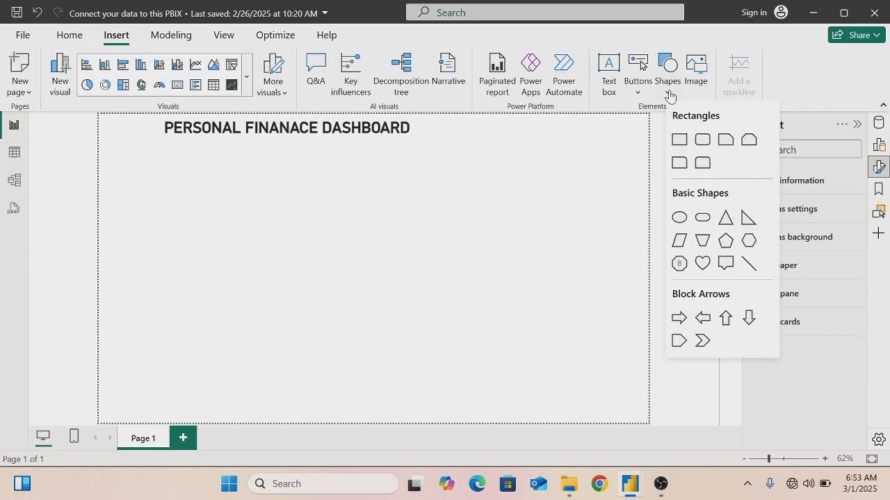
pyautogui.click(703, 142)
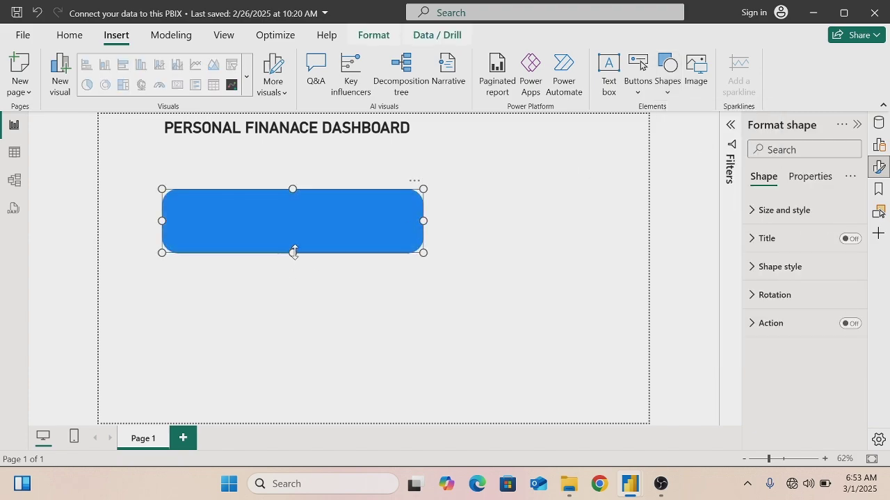
pyautogui.moveTo(293, 252); pyautogui.dragTo(307, 433)
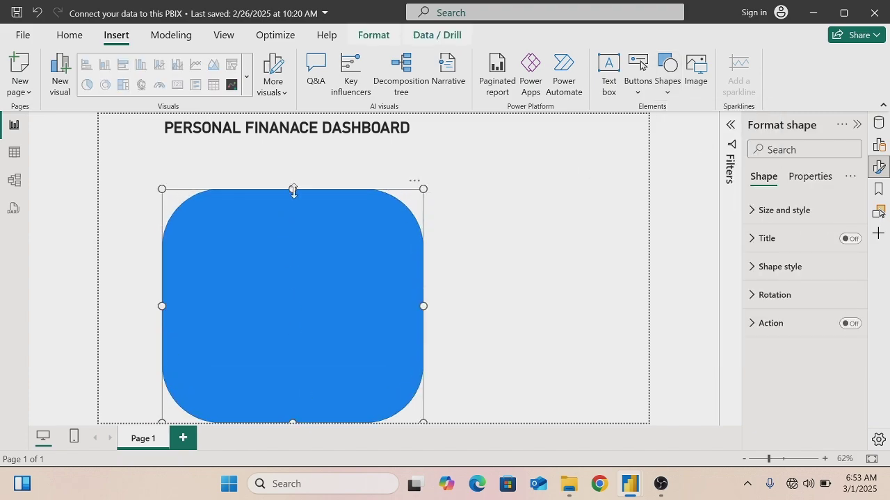
pyautogui.moveTo(292, 164); pyautogui.dragTo(288, 143)
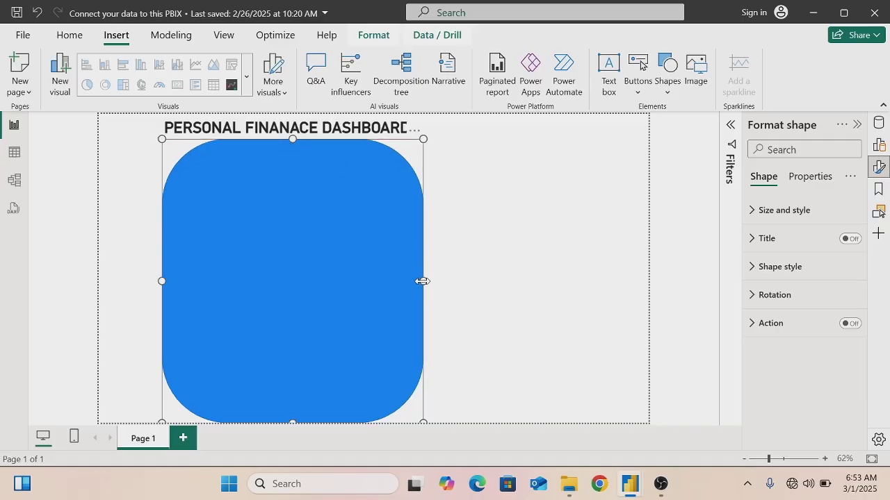
pyautogui.moveTo(422, 281); pyautogui.dragTo(642, 280)
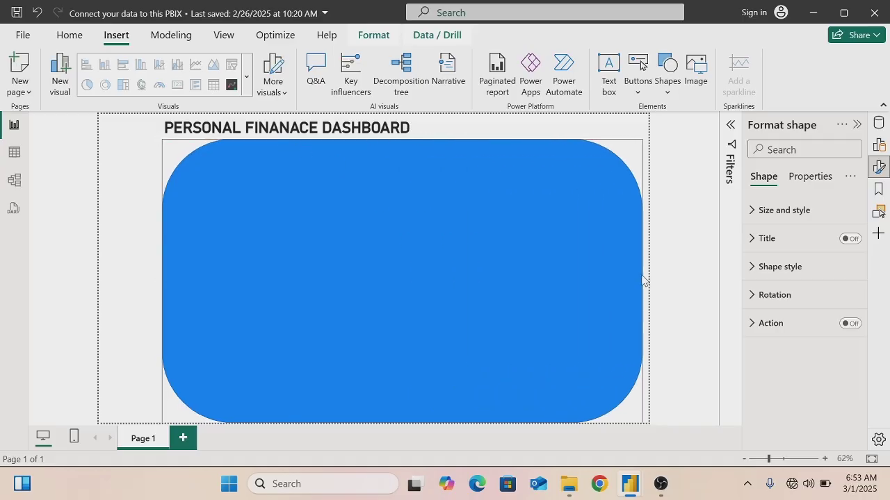
pyautogui.click(110, 206)
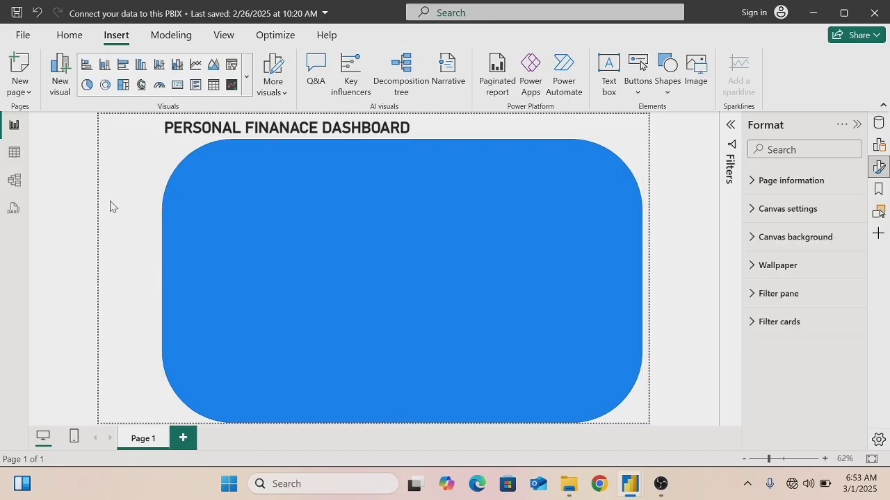
# Insert a second rounded rectangle and fit it as a narrow block between the page's left edge and the large rectangle
pyautogui.click(666, 97)
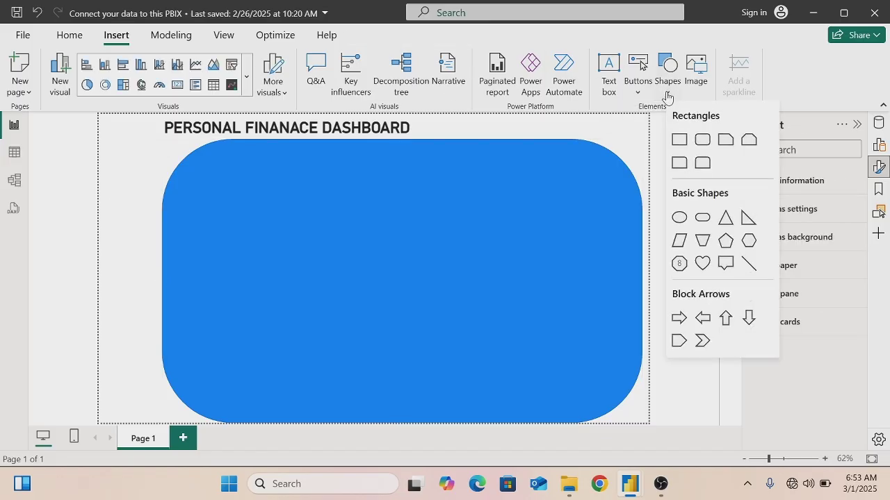
pyautogui.click(702, 142)
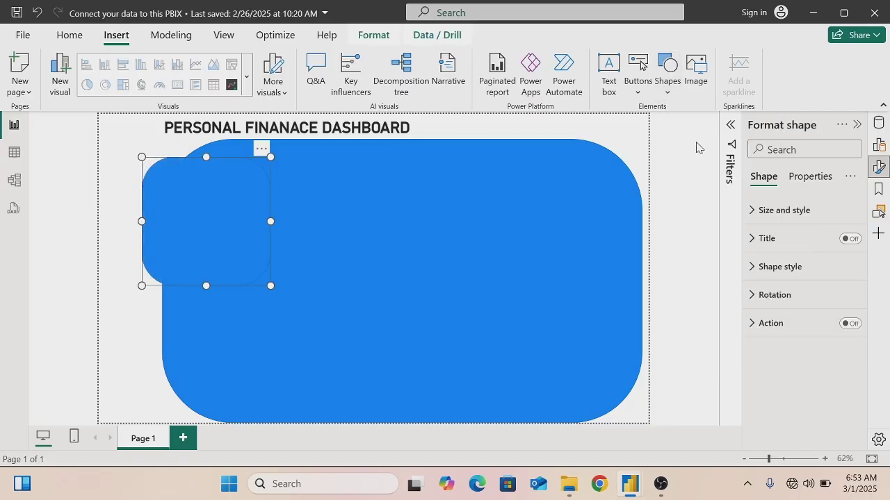
pyautogui.moveTo(271, 220); pyautogui.dragTo(140, 223)
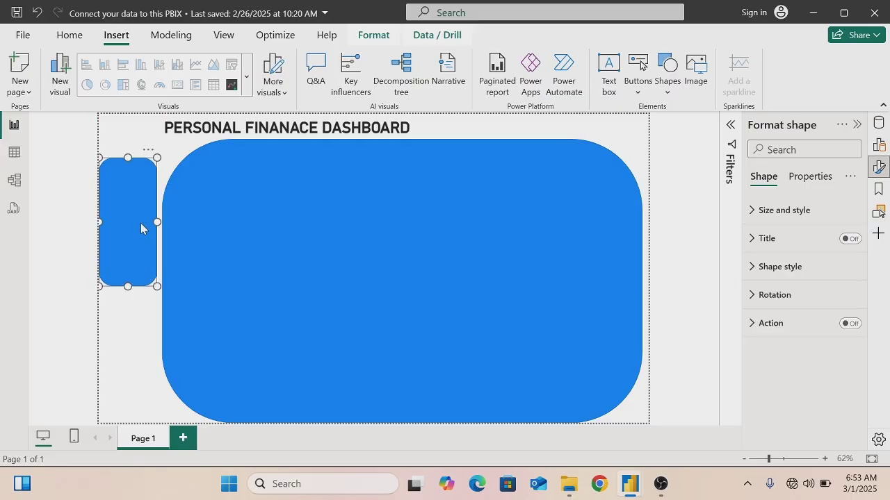
# Set the large rounded rectangle's height to 128
pyautogui.click(309, 179)
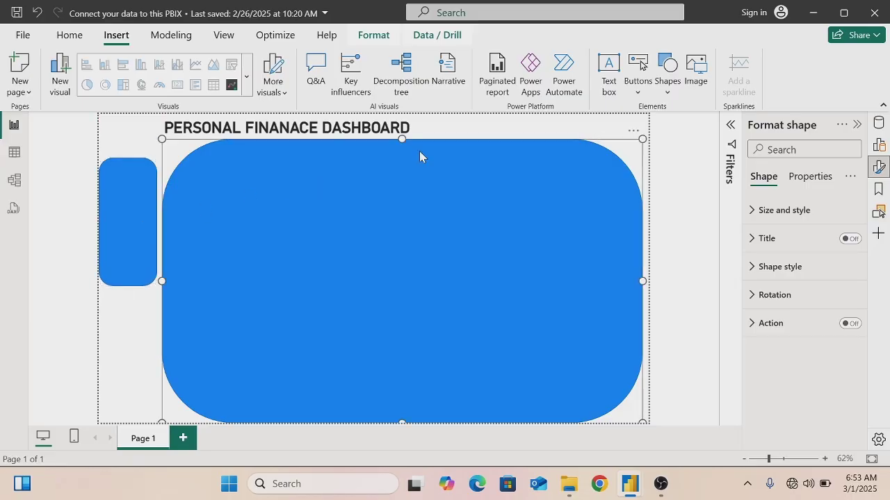
pyautogui.click(749, 218)
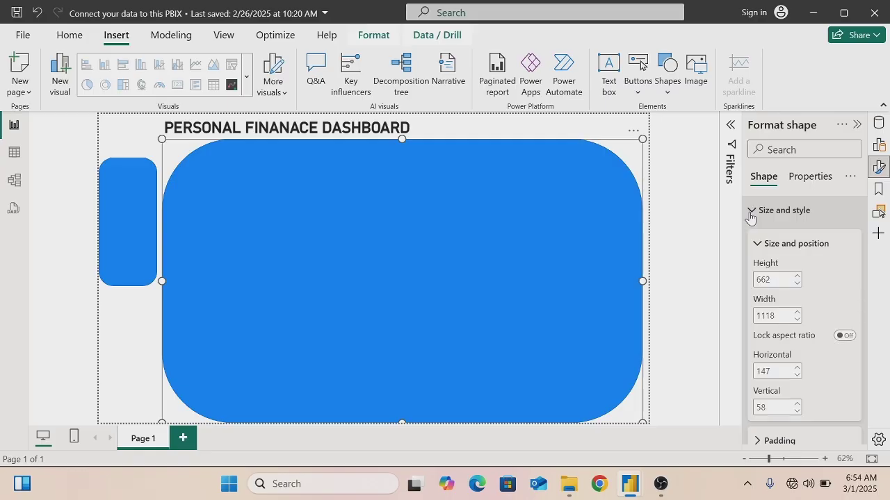
pyautogui.click(772, 279)
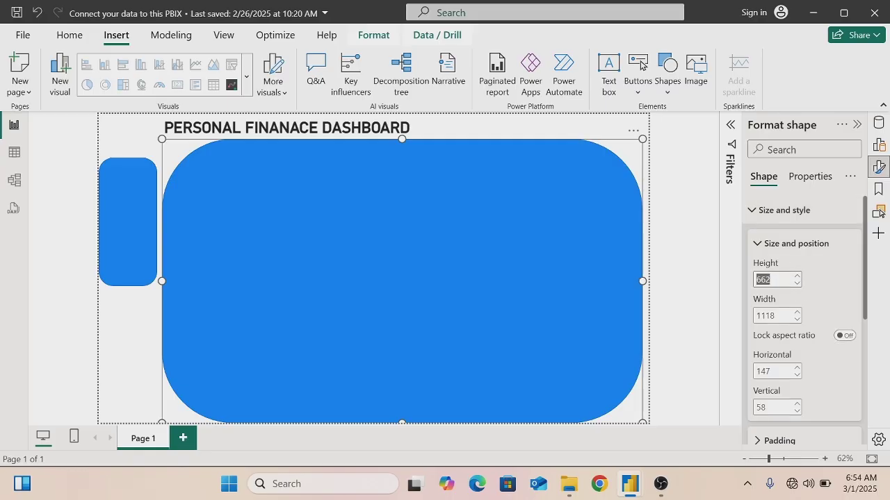
pyautogui.press('BackSpace')
pyautogui.write('128')
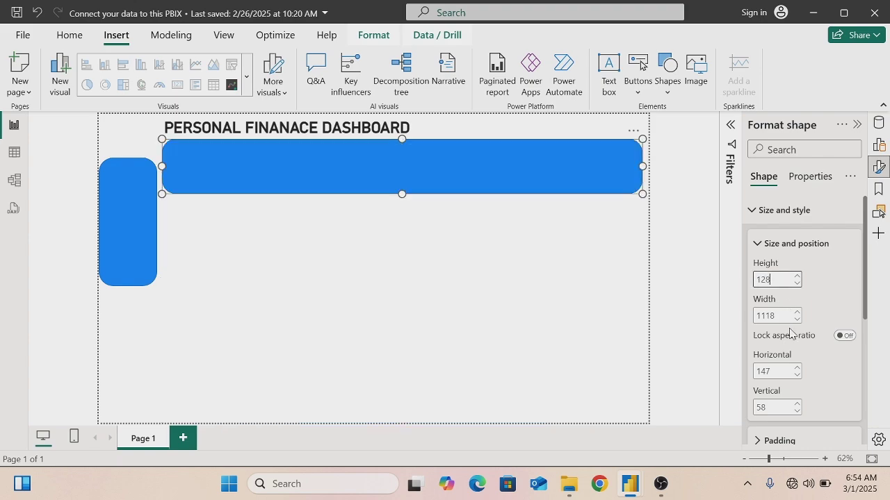
# Set the wide rounded rectangle's width to 1074
pyautogui.press('Tab')
pyautogui.press('BackSpace')
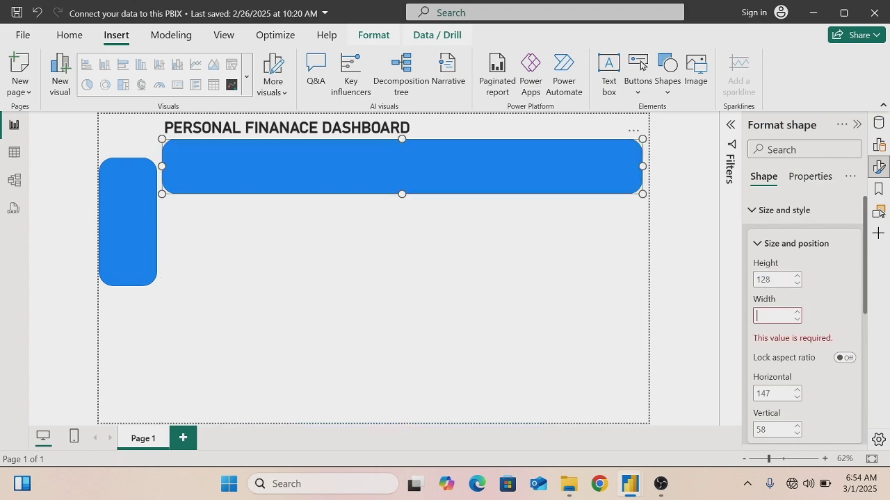
pyautogui.write('107')
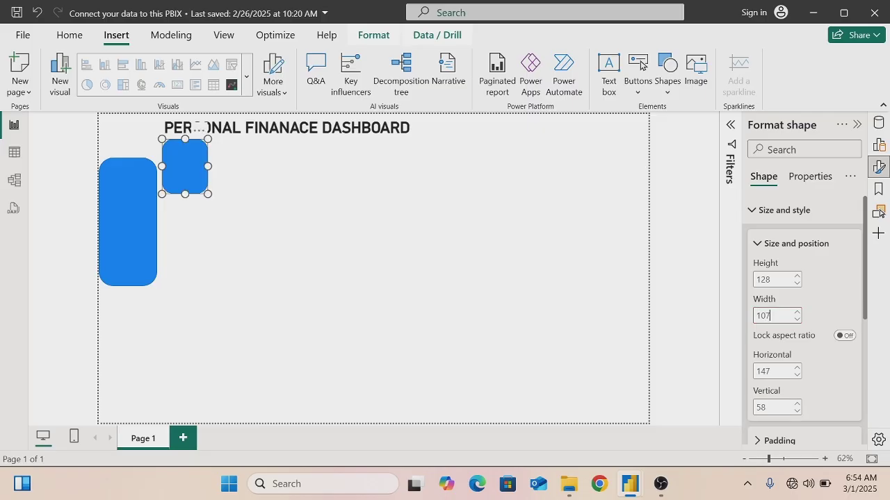
pyautogui.write('4')
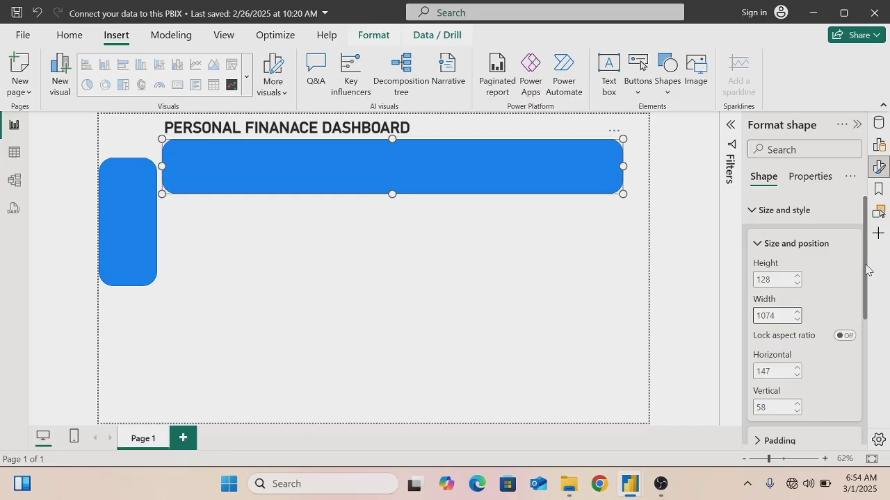
# Set the rounded corners of the wide rectangle below the title to 5%
pyautogui.moveTo(866, 267); pyautogui.dragTo(865, 395)
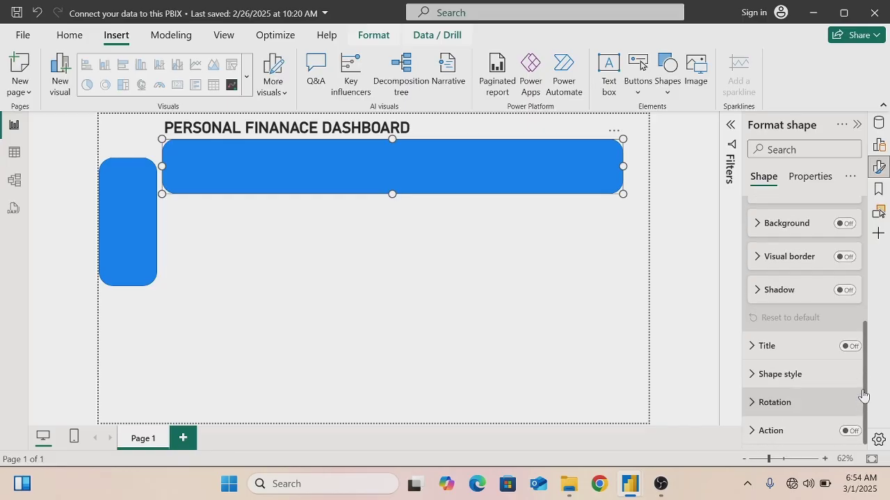
pyautogui.click(754, 375)
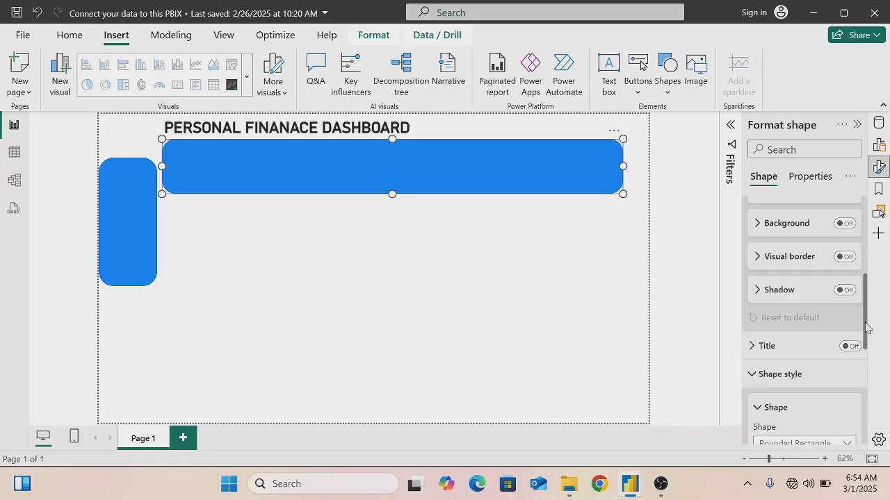
pyautogui.moveTo(867, 331); pyautogui.dragTo(866, 395)
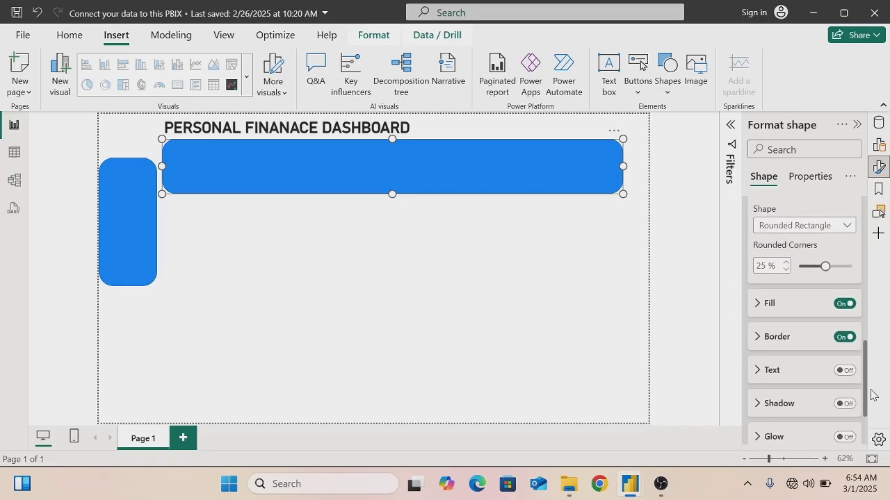
pyautogui.doubleClick(763, 265)
pyautogui.press('BackSpace')
pyautogui.write('5')
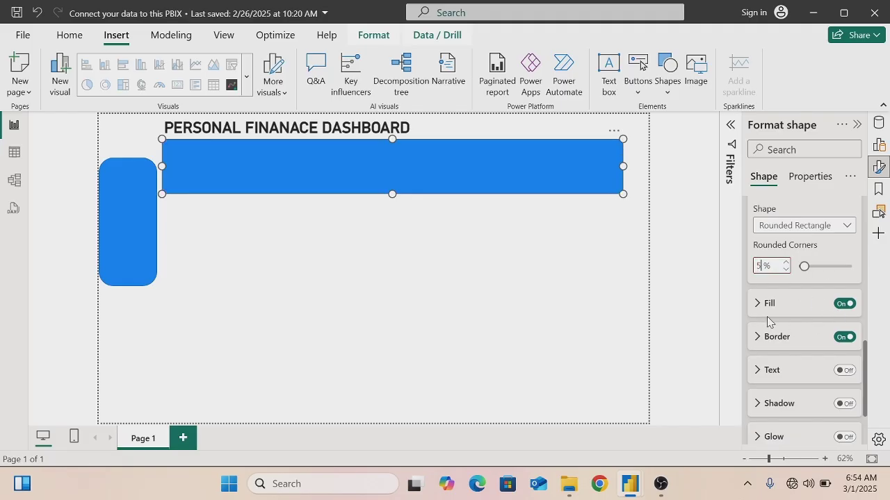
# Fill the wide rectangle with the custom colour #1C1F3E and turn off its border
pyautogui.click(757, 305)
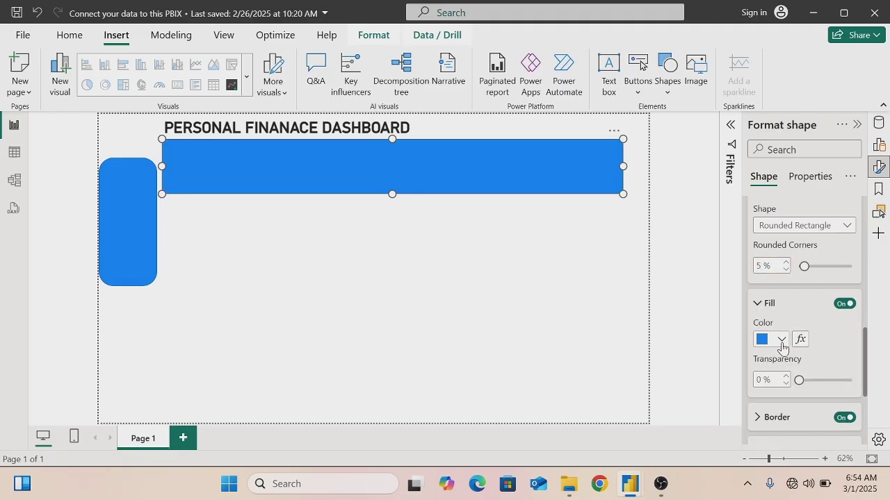
pyautogui.click(781, 340)
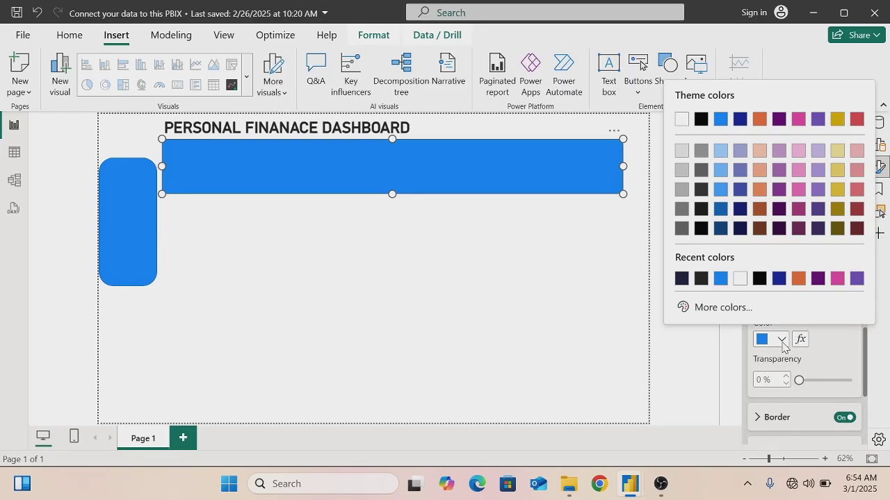
pyautogui.click(722, 313)
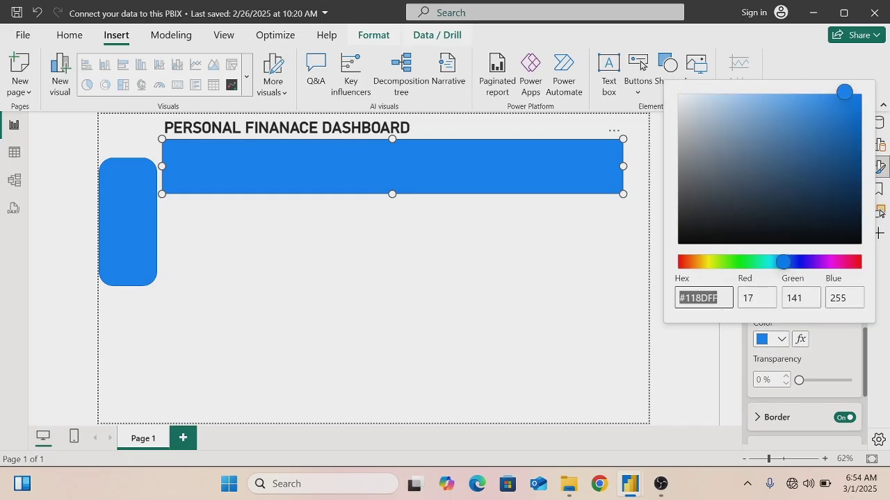
pyautogui.press('End')
pyautogui.press('BackSpace')
pyautogui.press('BackSpace')
pyautogui.press('BackSpace')
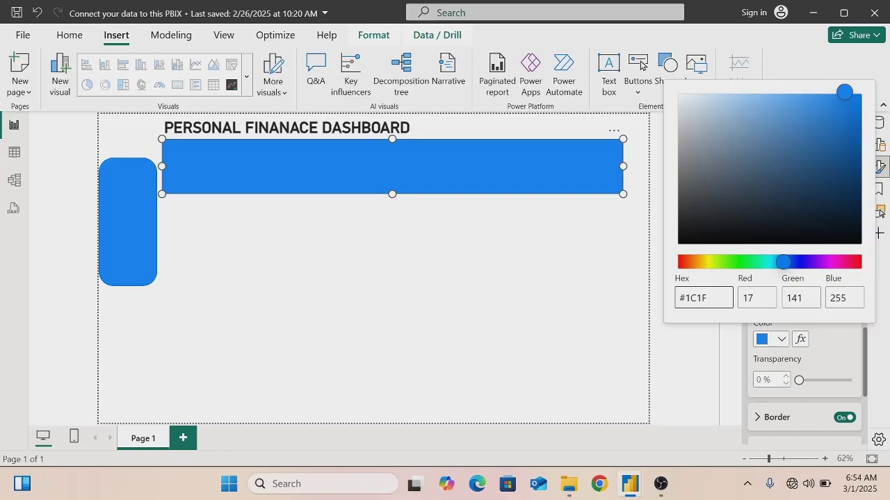
pyautogui.write('3E')
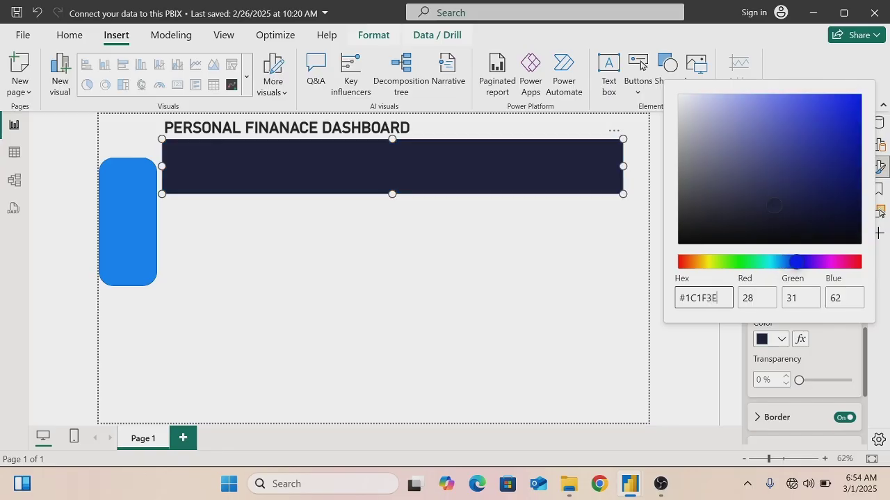
pyautogui.press('Return')
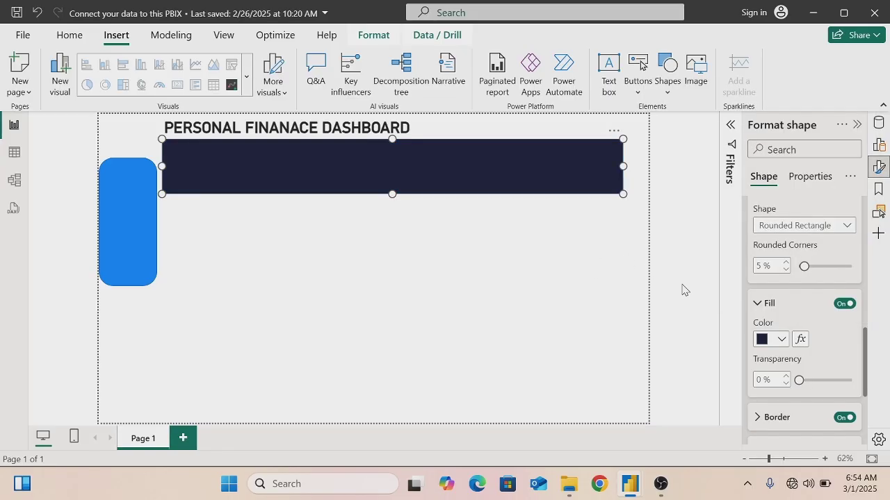
pyautogui.click(846, 418)
# Fill the narrow block beside it with the recent dark navy colour #1C1F3E and turn off its border
pyautogui.click(130, 197)
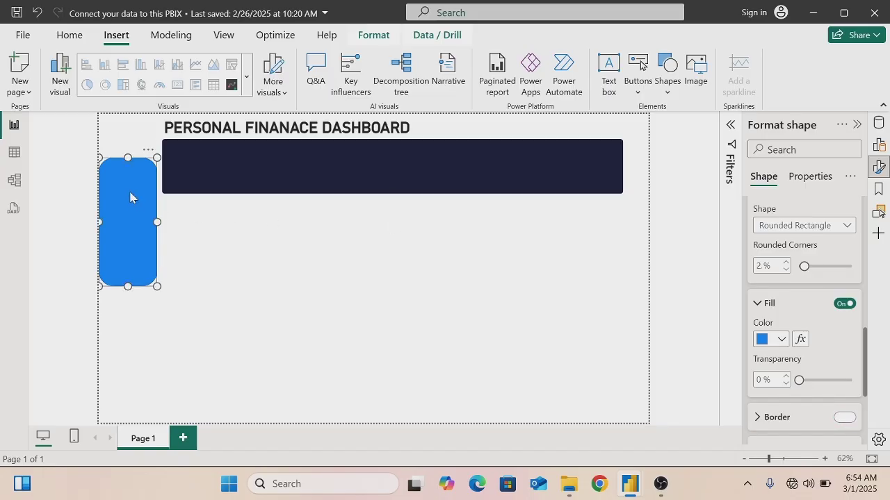
pyautogui.click(781, 340)
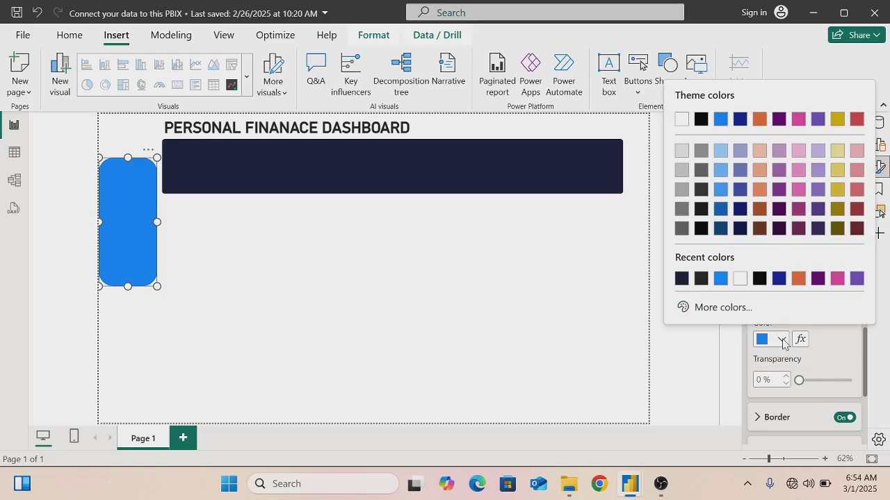
pyautogui.click(681, 279)
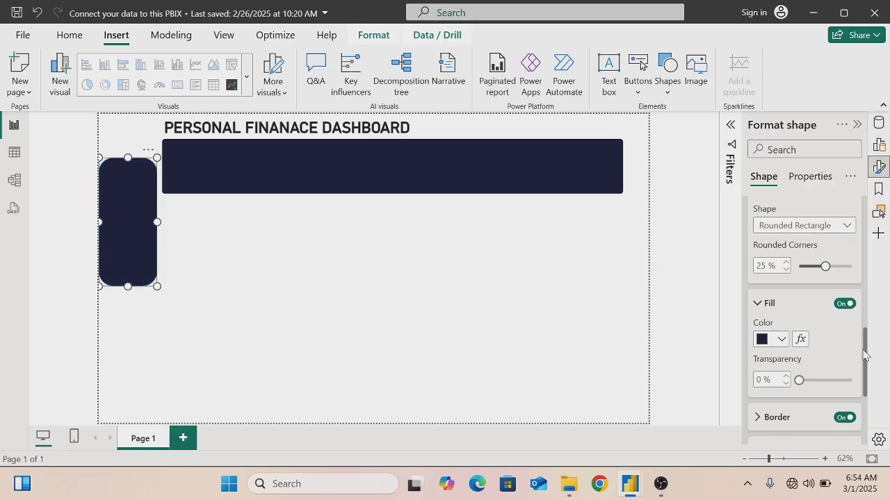
pyautogui.click(849, 419)
# Set the narrow block's height to 710
pyautogui.moveTo(865, 386); pyautogui.dragTo(859, 198)
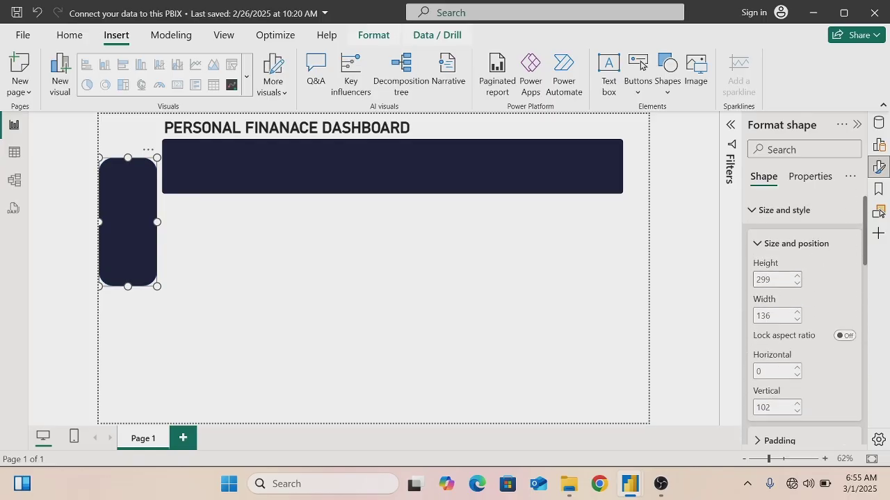
pyautogui.doubleClick(764, 279)
pyautogui.press('BackSpace')
pyautogui.write('710')
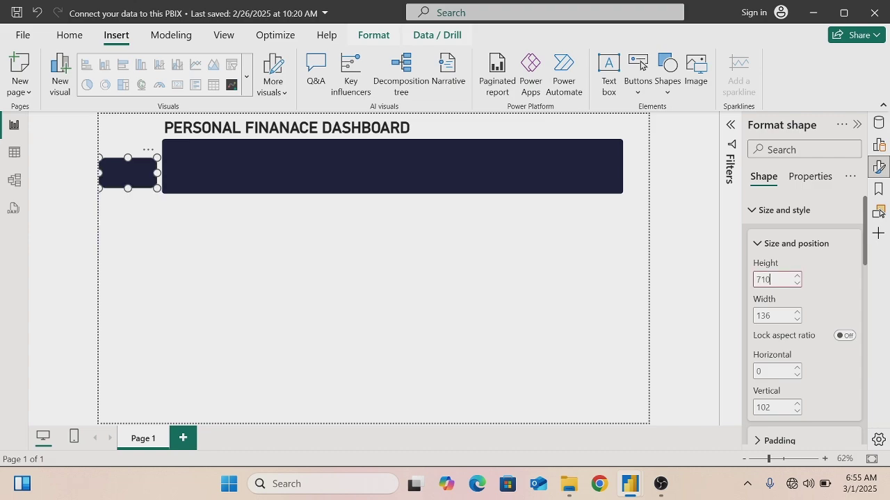
pyautogui.press('Tab')
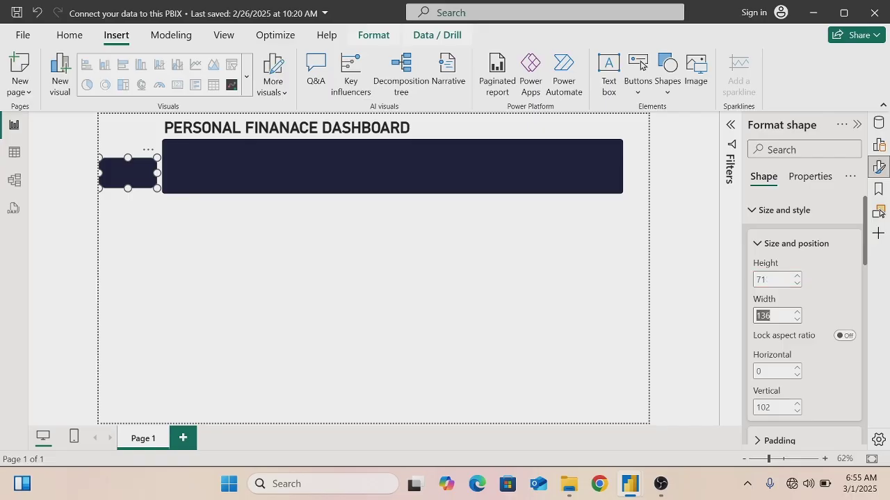
pyautogui.press('BackSpace')
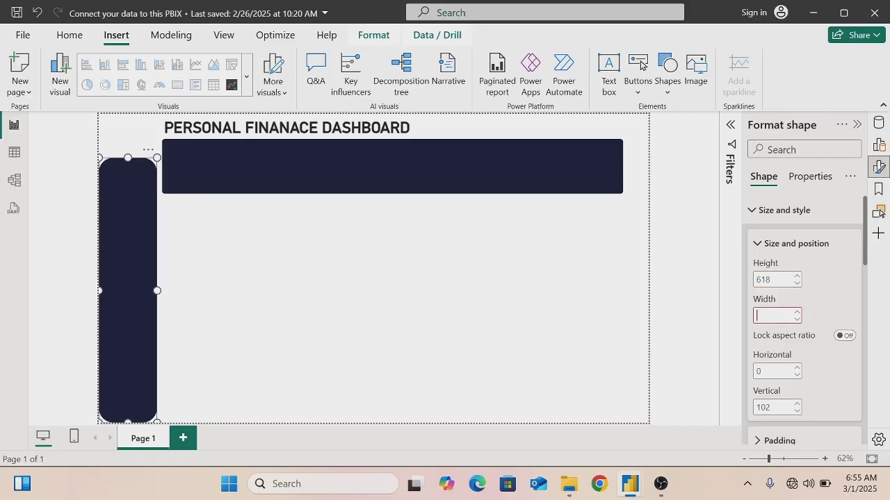
pyautogui.write('710')
pyautogui.press('Return')
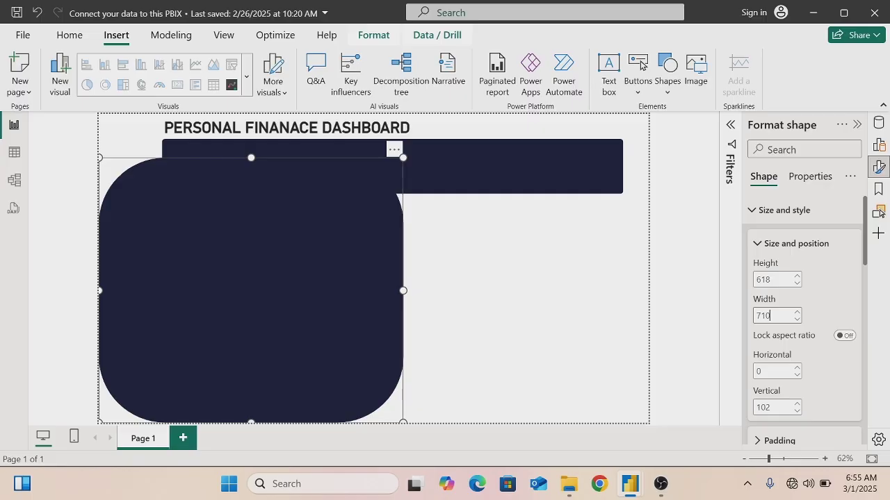
pyautogui.press('BackSpace')
pyautogui.press('BackSpace')
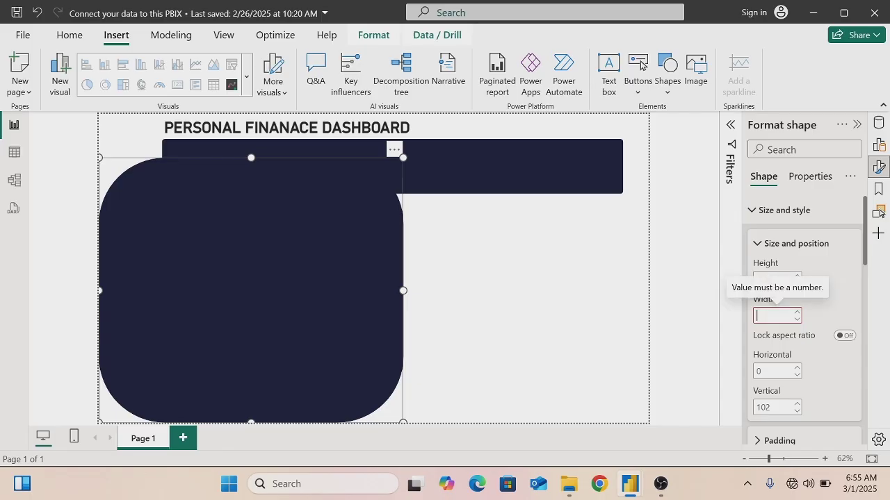
# Resize the narrow block to about 147 wide and extend its upper edge to a height of about 709
pyautogui.moveTo(404, 291); pyautogui.dragTo(165, 276)
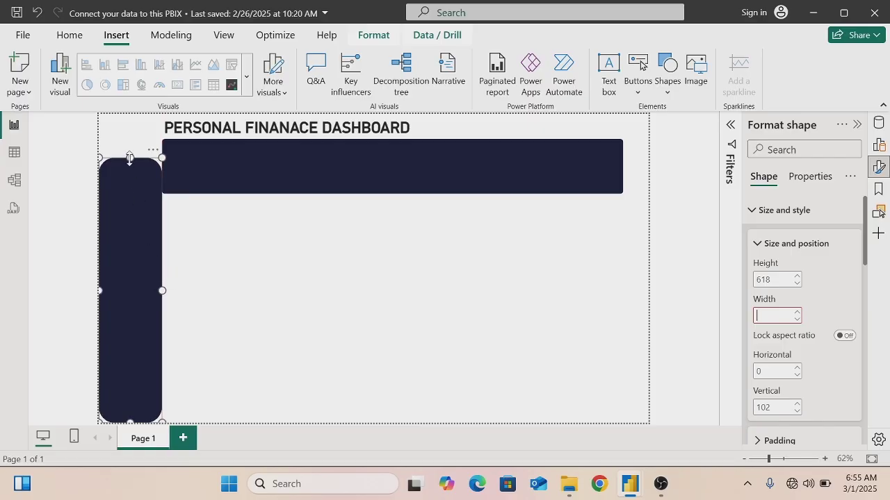
pyautogui.moveTo(129, 159); pyautogui.dragTo(127, 119)
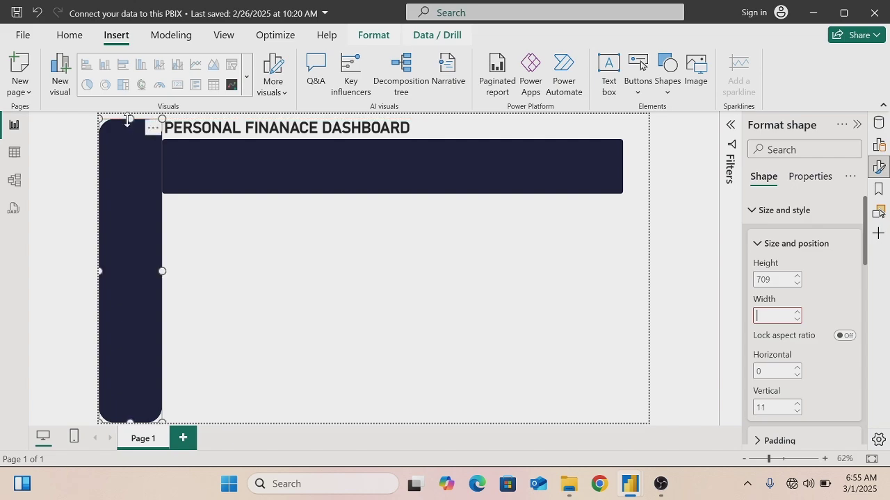
pyautogui.write('13')
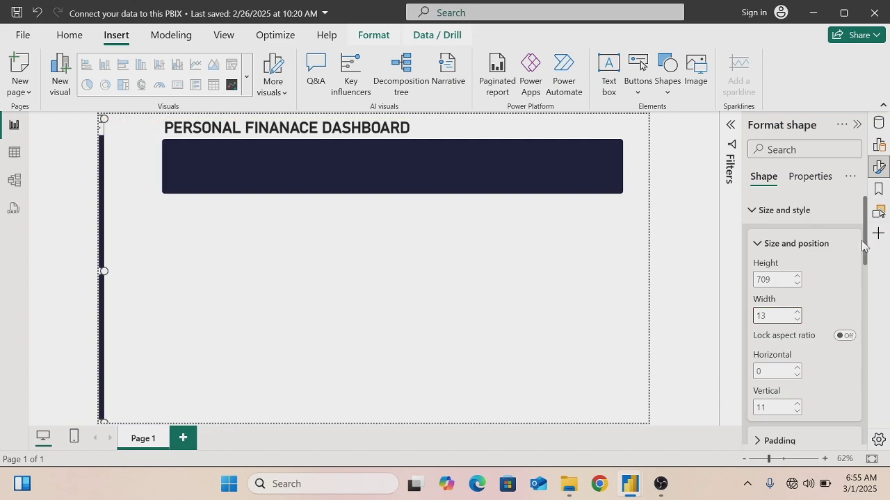
pyautogui.click(555, 303)
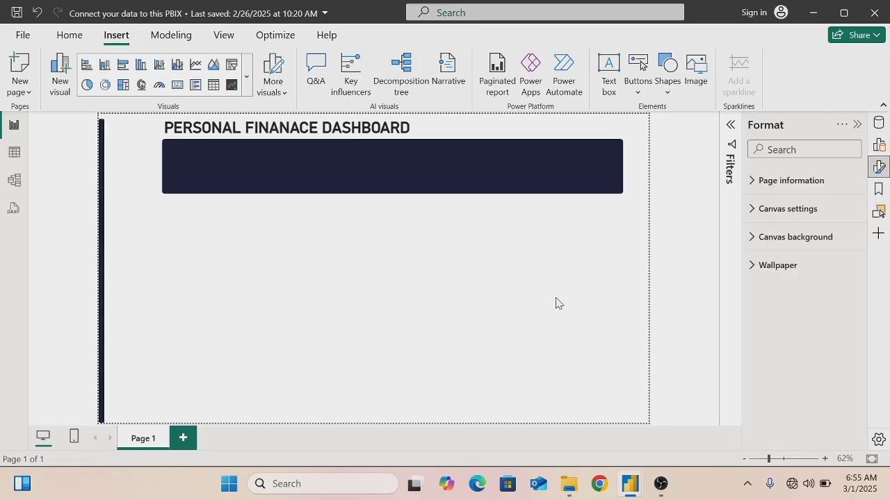
pyautogui.click(102, 179)
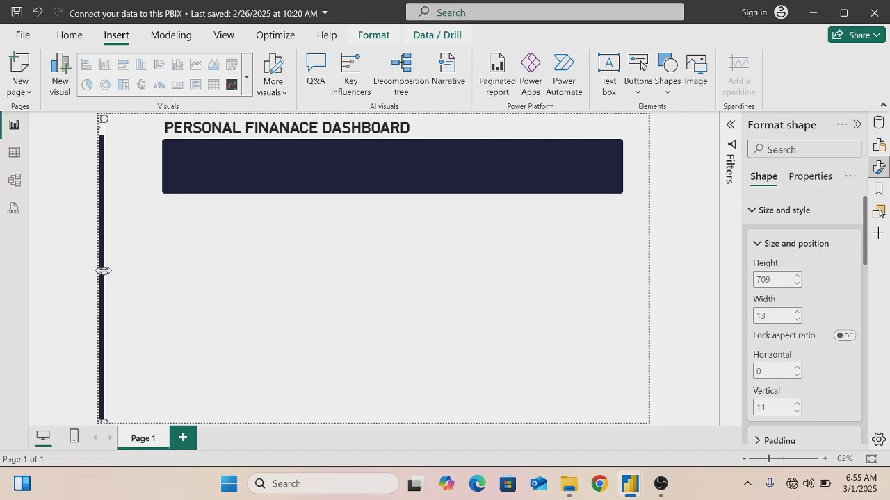
pyautogui.moveTo(103, 270); pyautogui.dragTo(159, 277)
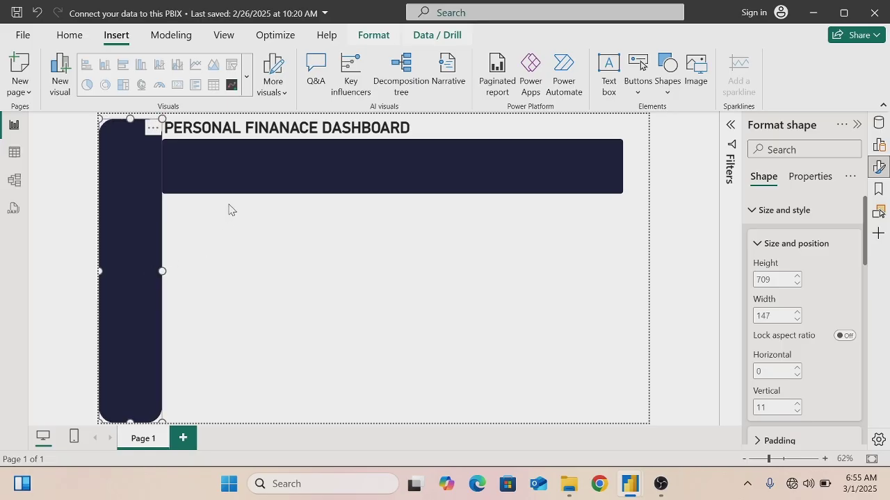
# Nudge the wide rectangle away from the narrow block to a horizontal position of about 158
pyautogui.click(225, 180)
pyautogui.press('Right')
pyautogui.press('Right')
pyautogui.press('Right')
pyautogui.press('Right')
pyautogui.press('Right')
pyautogui.press('Right')
pyautogui.press('Right')
pyautogui.press('Right')
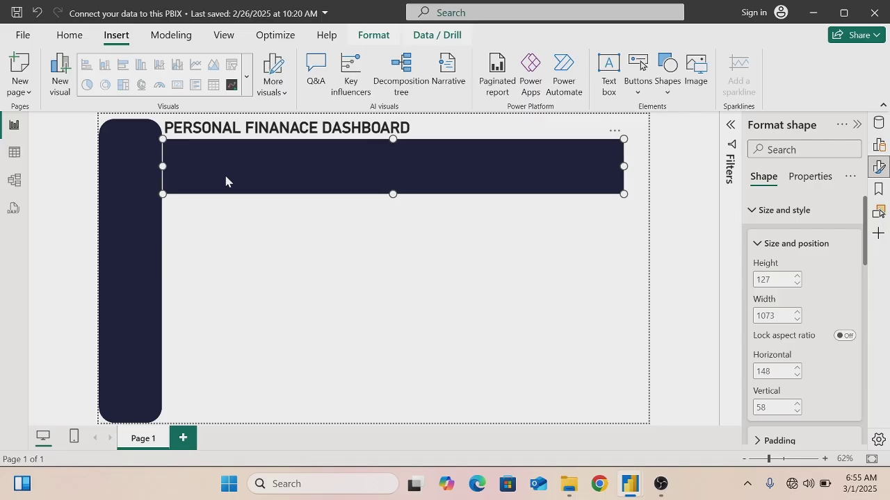
pyautogui.press('Right')
pyautogui.press('Right')
pyautogui.press('Right')
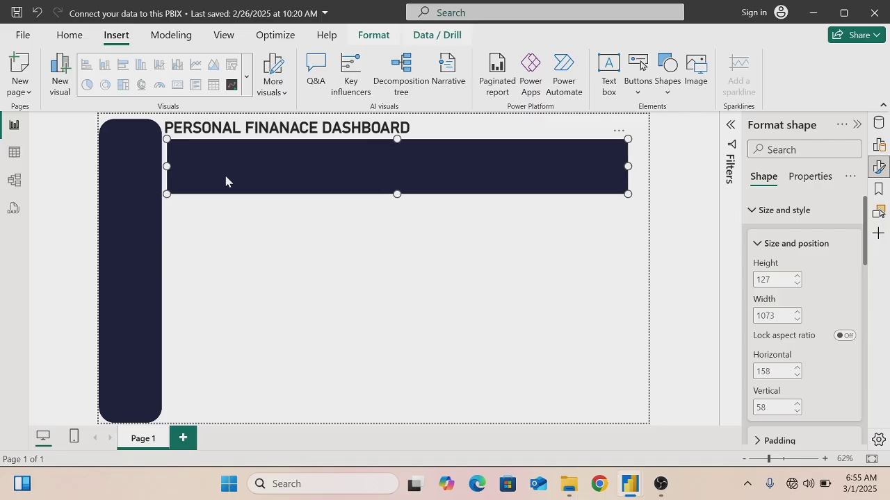
# Set the tall narrow block's rounded corners to 5% and deselect it
pyautogui.click(159, 211)
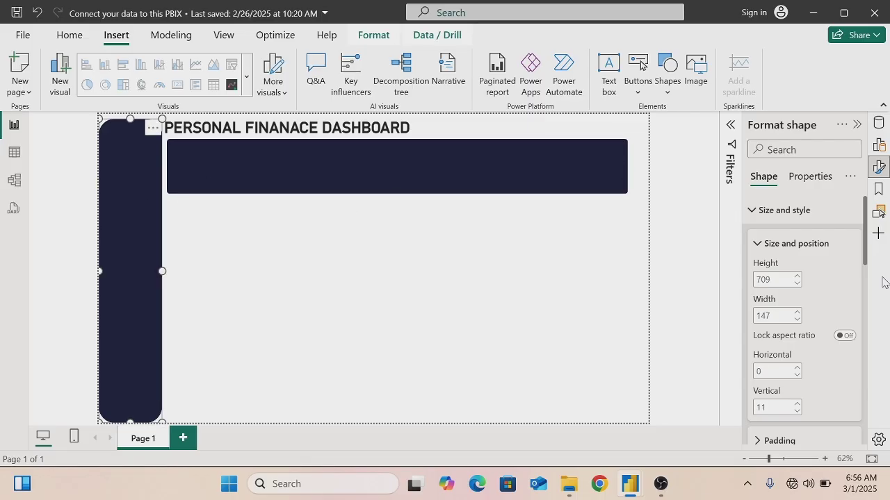
pyautogui.moveTo(865, 246); pyautogui.dragTo(865, 356)
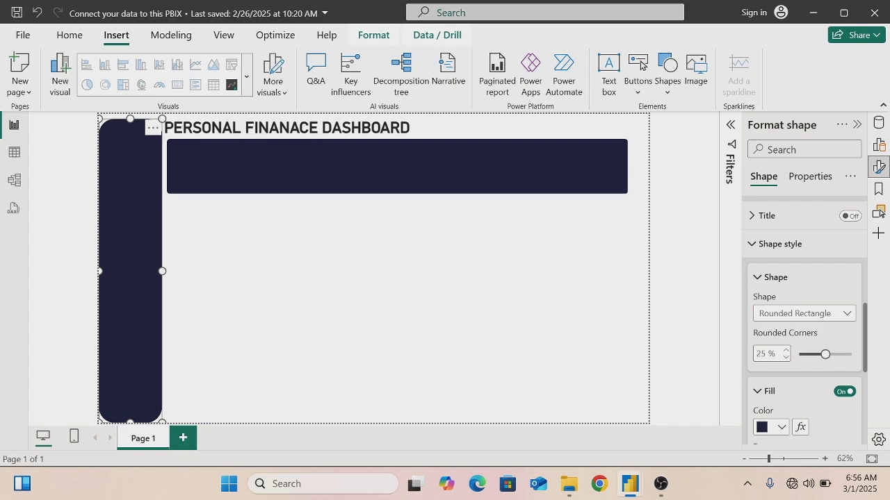
pyautogui.doubleClick(760, 353)
pyautogui.press('BackSpace')
pyautogui.write('5')
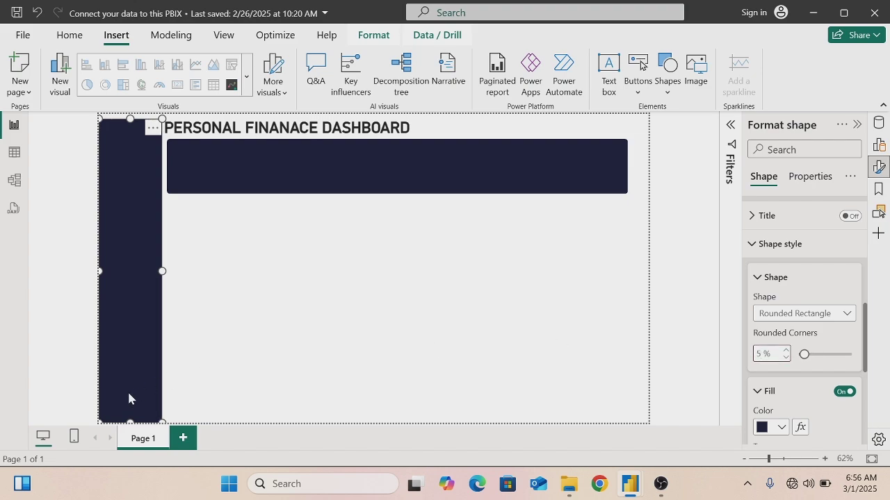
pyautogui.click(280, 346)
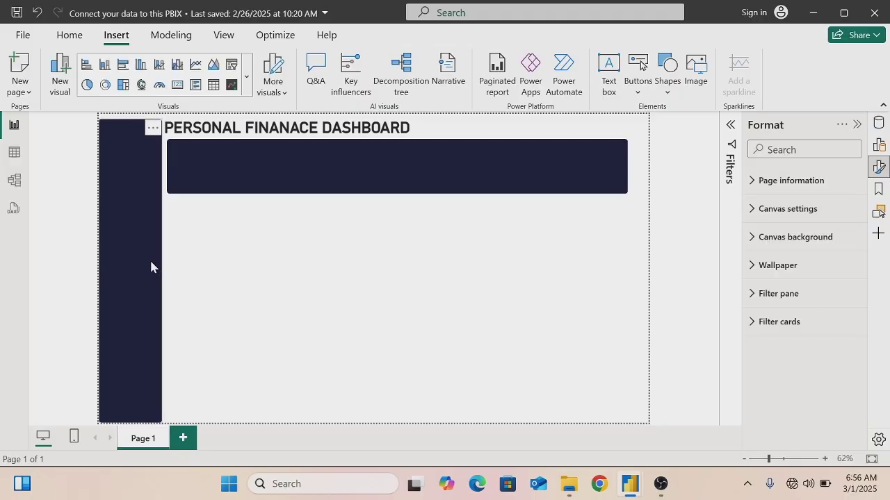
# Nudge the tall narrow block away from the page's edge to a horizontal position of about 3
pyautogui.click(151, 266)
pyautogui.press('Right')
pyautogui.press('Right')
pyautogui.press('Right')
pyautogui.press('Right')
pyautogui.press('Right')
pyautogui.press('Right')
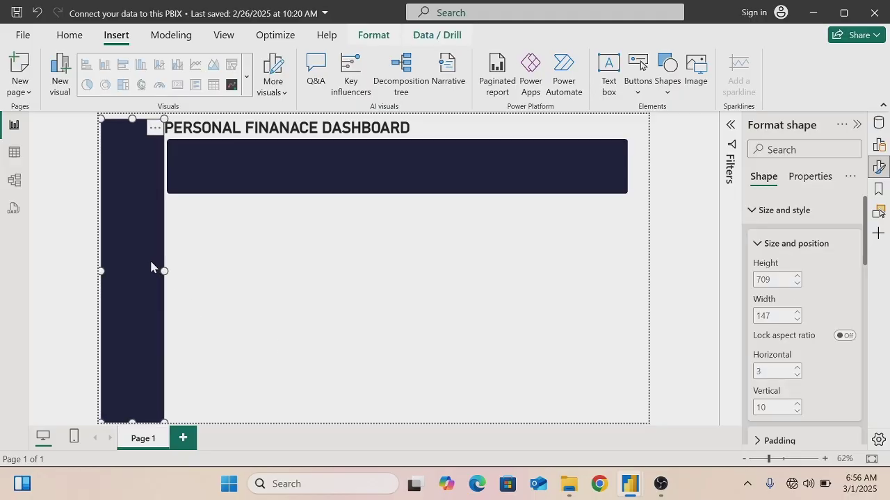
# Nudge the dashboard title text box to a horizontal position of about 157 and a vertical position of about 8, leaving it deselected
pyautogui.click(212, 130)
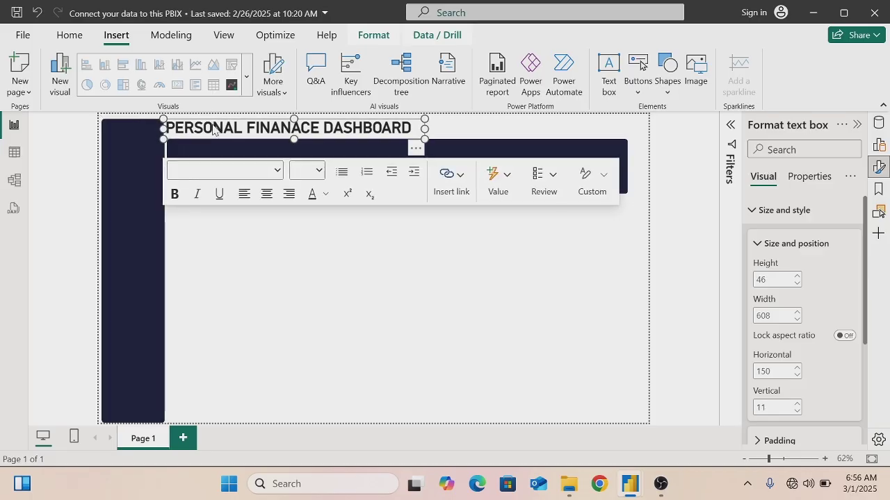
pyautogui.press('Right')
pyautogui.press('Right')
pyautogui.press('Right')
pyautogui.press('Right')
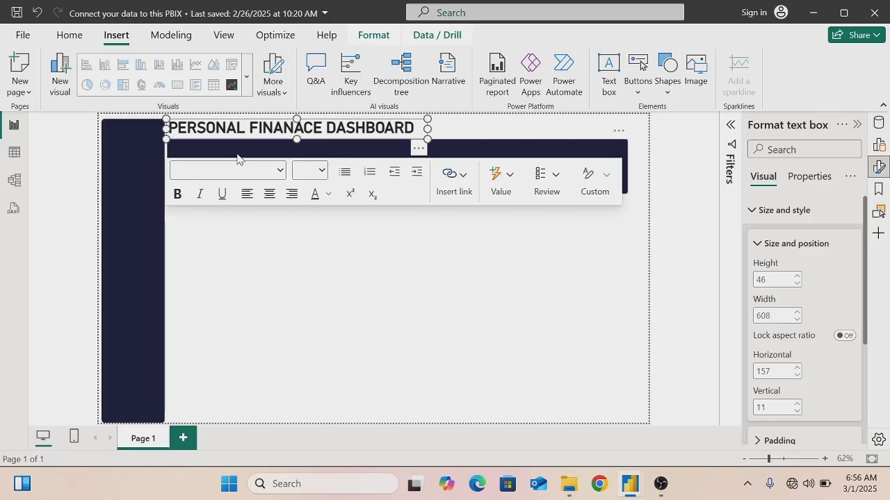
pyautogui.press('Up')
pyautogui.press('Up')
pyautogui.press('Up')
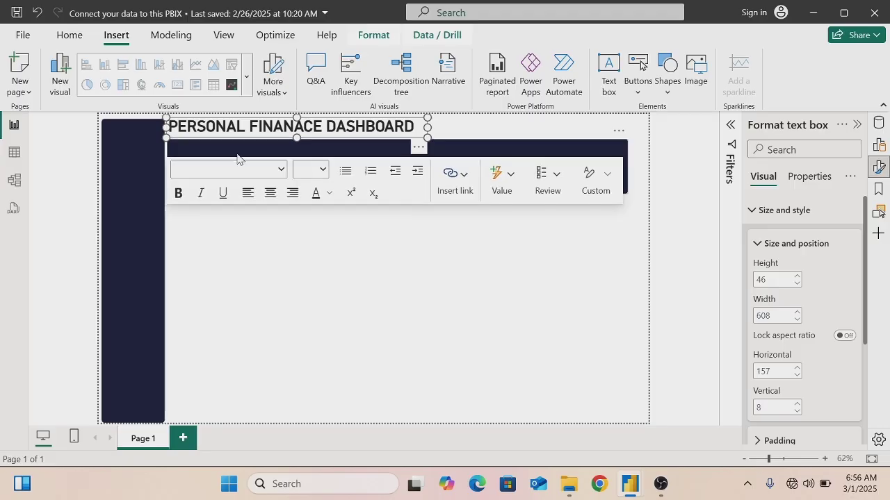
pyautogui.click(274, 258)
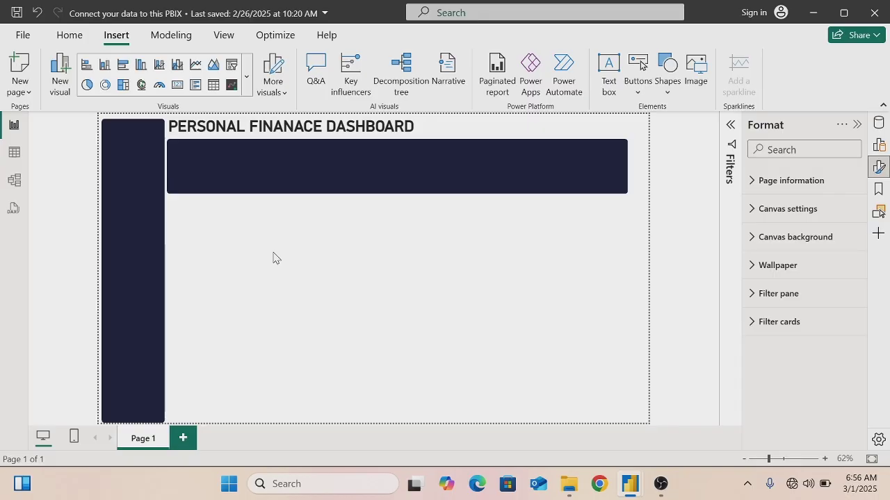
# Insert the image income234 from the Desktop folder onto the report page
pyautogui.click(697, 72)
pyautogui.click(696, 72)
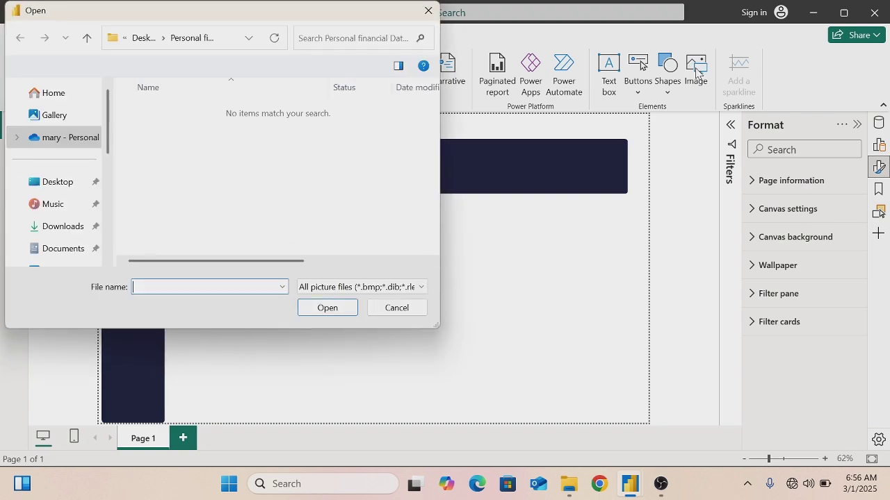
pyautogui.click(70, 186)
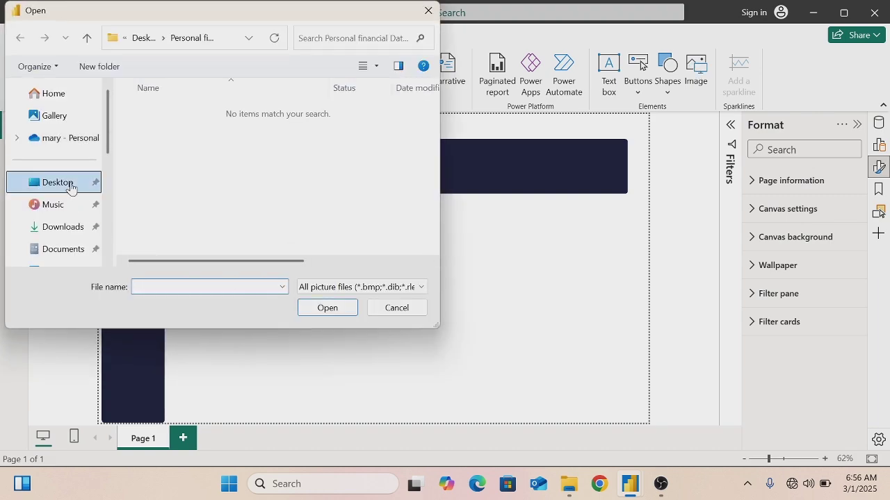
pyautogui.click(335, 162)
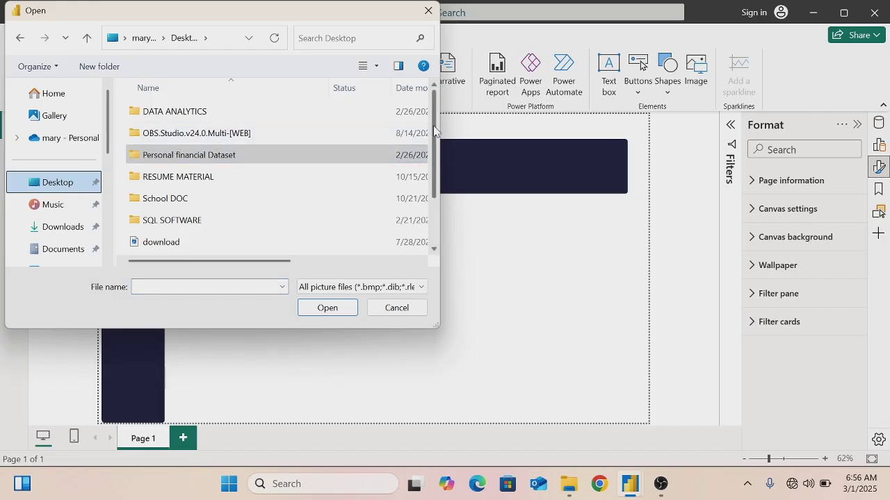
pyautogui.scroll(-1, 435, 129)
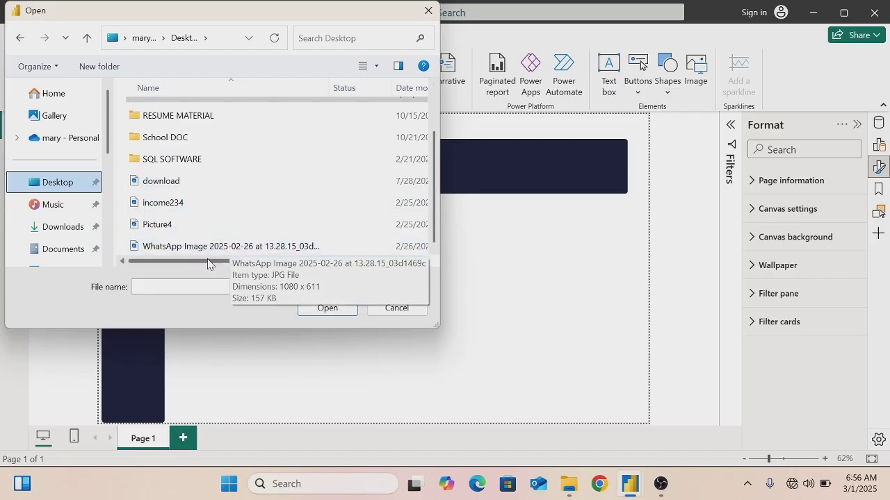
pyautogui.click(150, 203)
pyautogui.click(322, 308)
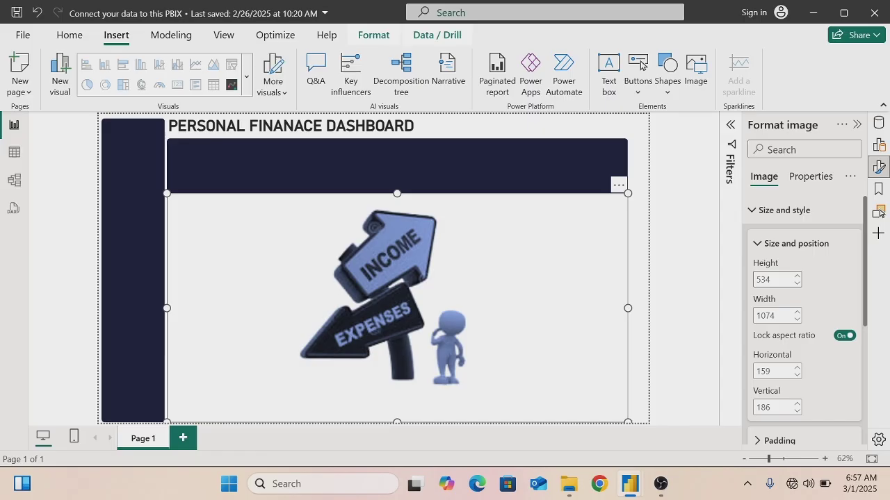
# Enter a height of 161 and a width of 165 for the image, and move it onto the upper end of the tall block
pyautogui.doubleClick(764, 280)
pyautogui.press('BackSpace')
pyautogui.write('1')
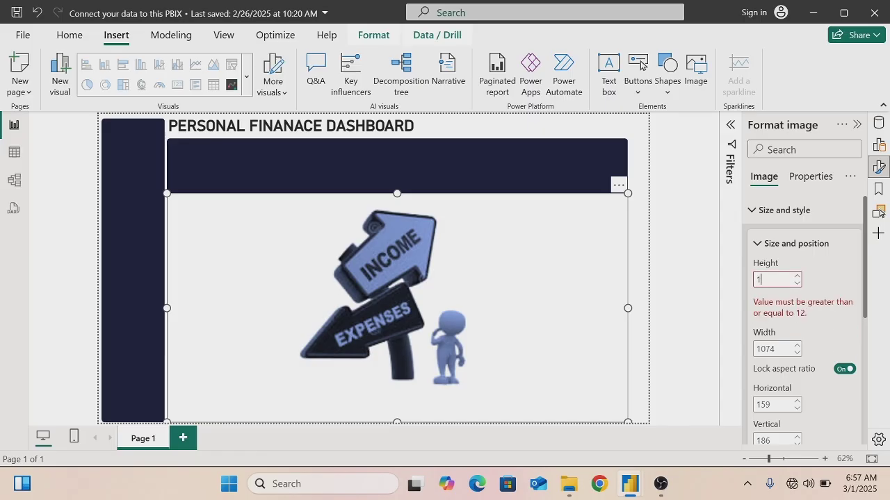
pyautogui.write('61')
pyautogui.press('Return')
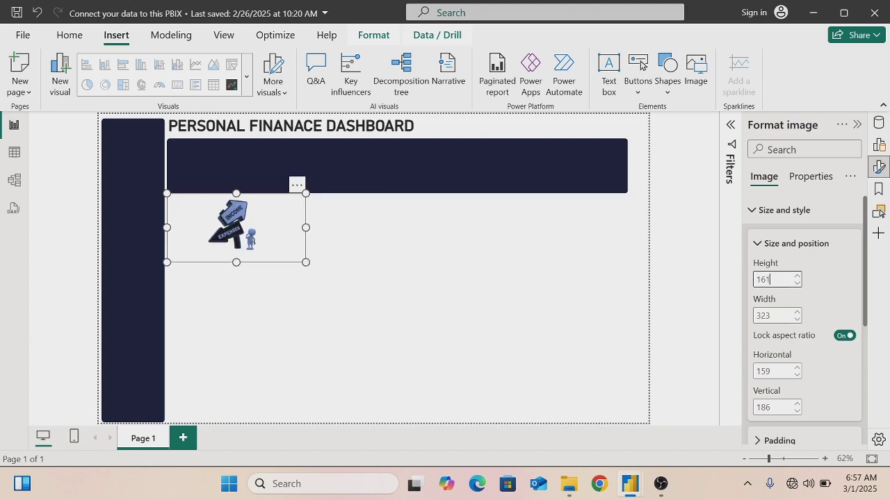
pyautogui.press('Tab')
pyautogui.press('BackSpace')
pyautogui.write('165')
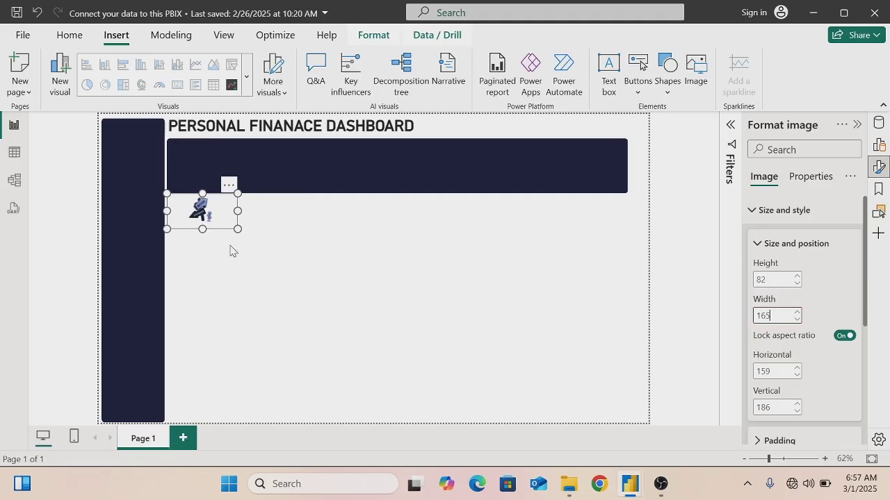
pyautogui.moveTo(203, 221); pyautogui.dragTo(138, 157)
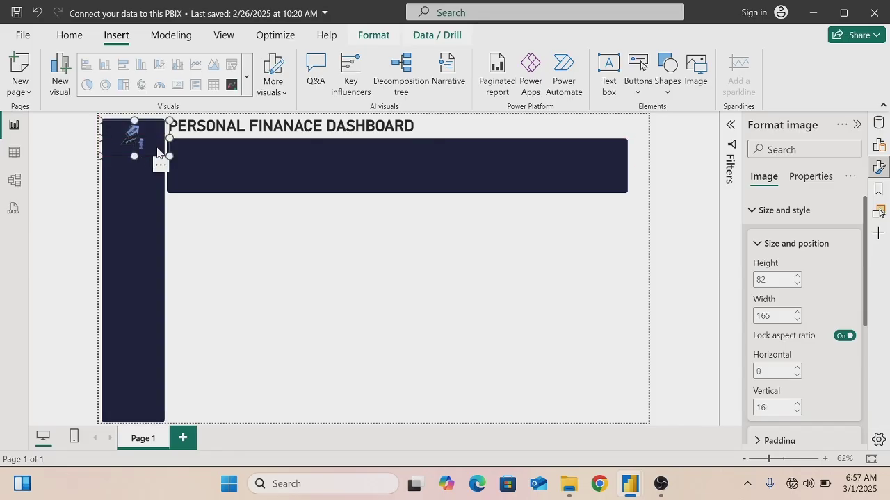
# Nudge the wide navy rectangle away from the tall block to a horizontal position of about 170
pyautogui.click(378, 173)
pyautogui.press('Right')
pyautogui.press('Right')
pyautogui.press('Right')
pyautogui.press('Right')
pyautogui.press('Right')
pyautogui.press('Right')
pyautogui.press('Right')
pyautogui.press('Right')
pyautogui.press('Right')
pyautogui.press('Right')
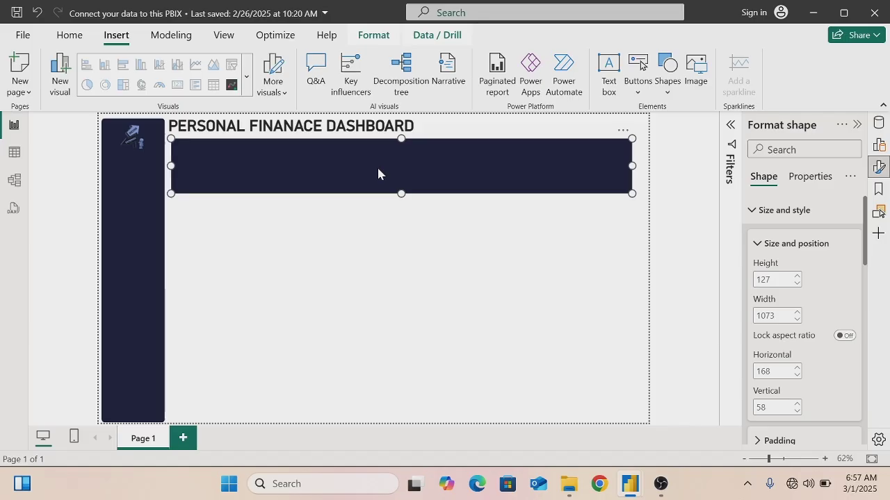
pyautogui.press('Right')
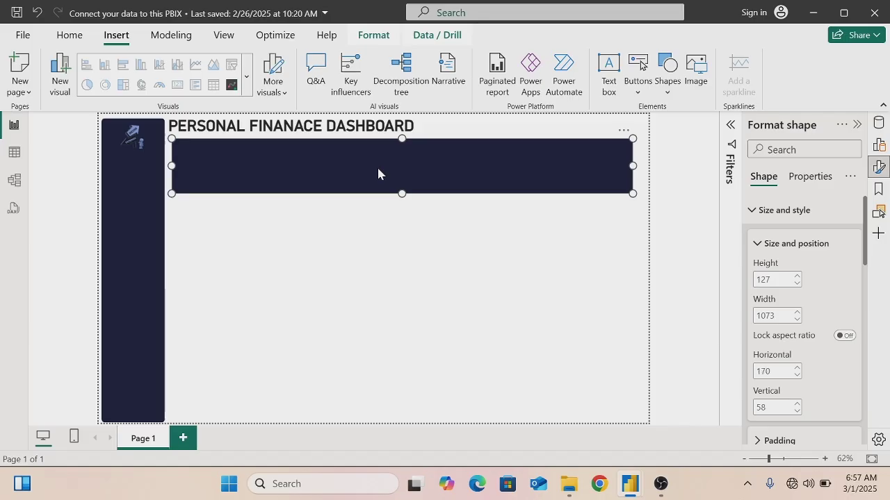
# Nudge the dashboard title text box over to a horizontal position of about 176
pyautogui.click(347, 134)
pyautogui.press('Right')
pyautogui.press('Right')
pyautogui.press('Right')
pyautogui.press('Right')
pyautogui.press('Right')
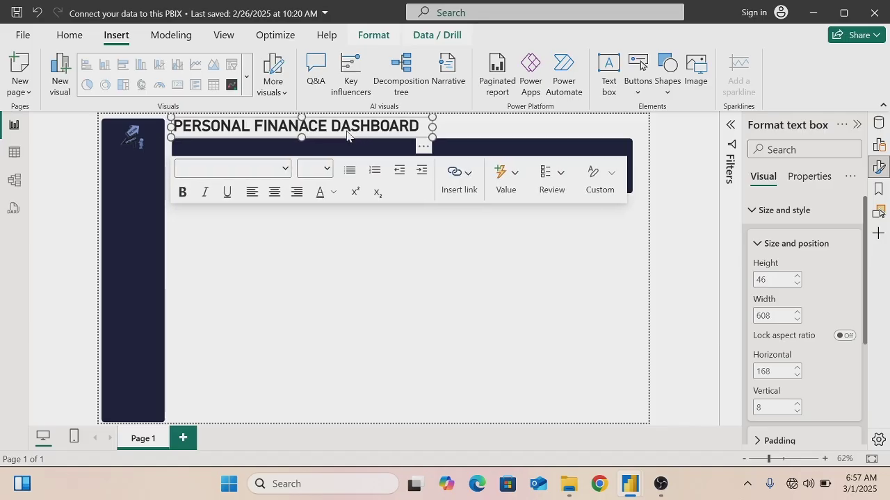
pyautogui.press('Right')
pyautogui.press('Right')
pyautogui.press('Right')
pyautogui.press('Right')
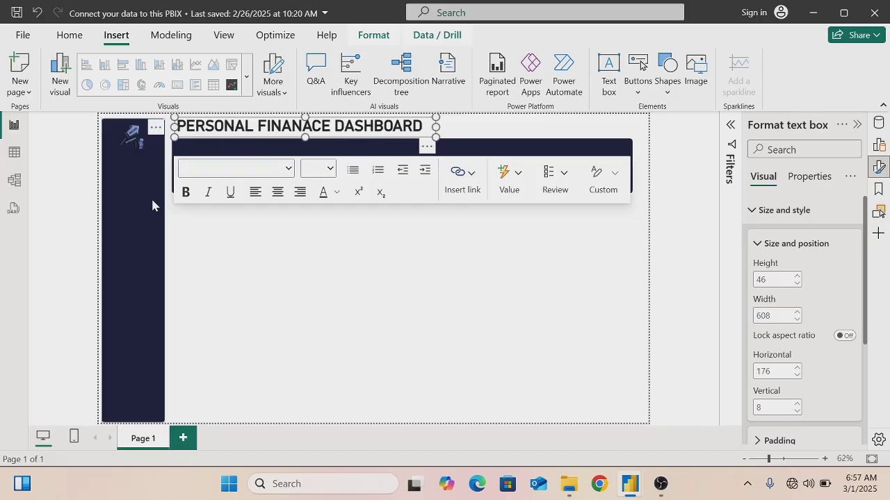
# Widen the tall navy block towards the wide rectangle to a width of about 158 and deselect it
pyautogui.click(151, 206)
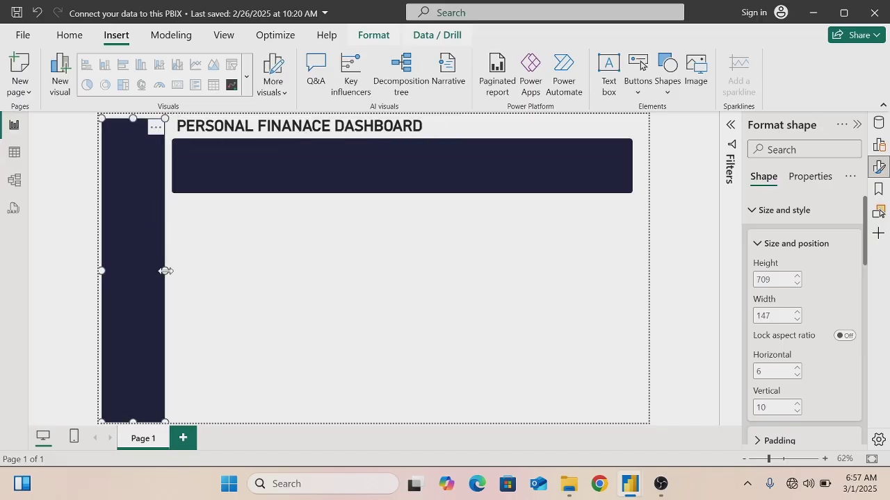
pyautogui.moveTo(164, 271); pyautogui.dragTo(170, 280)
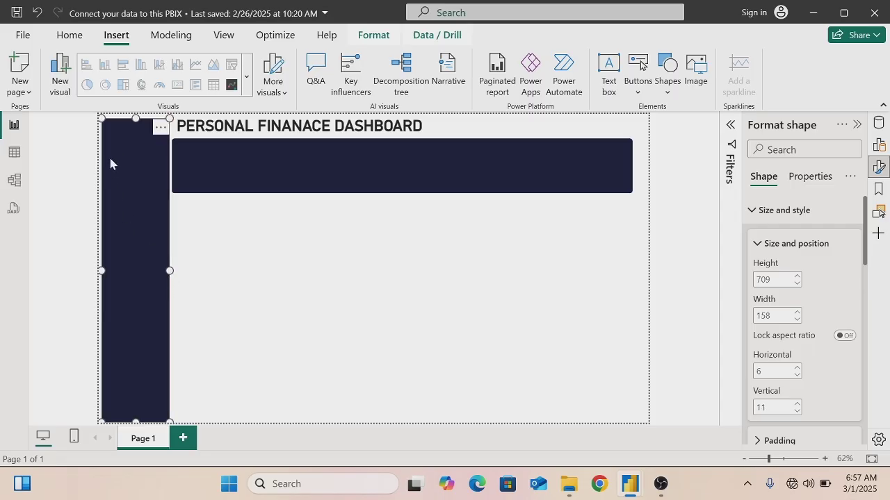
pyautogui.click(290, 267)
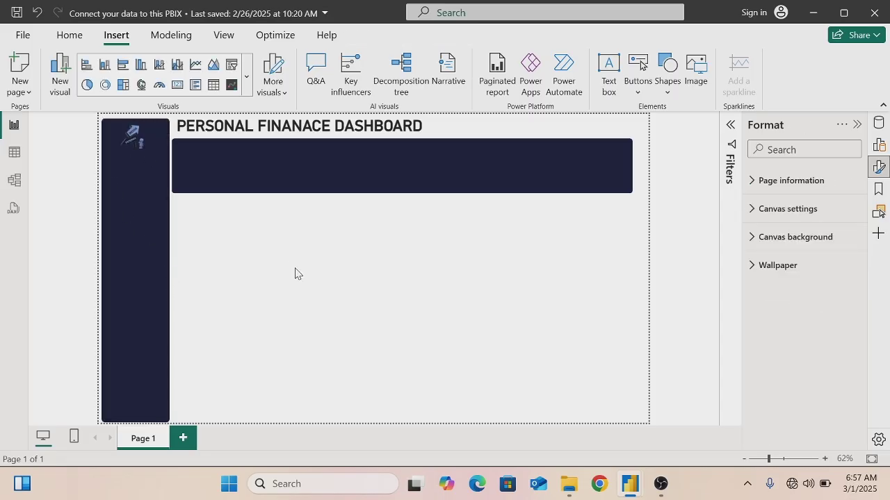
pyautogui.click(138, 159)
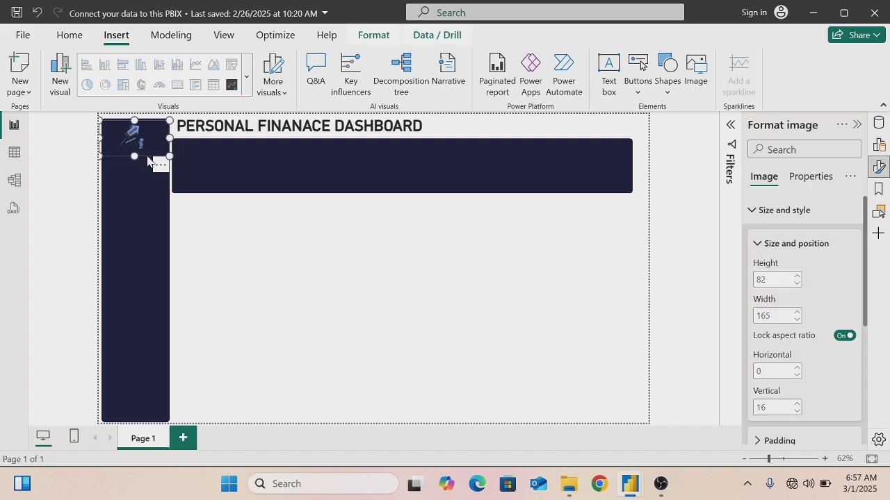
pyautogui.moveTo(151, 163); pyautogui.dragTo(147, 160)
pyautogui.click(268, 271)
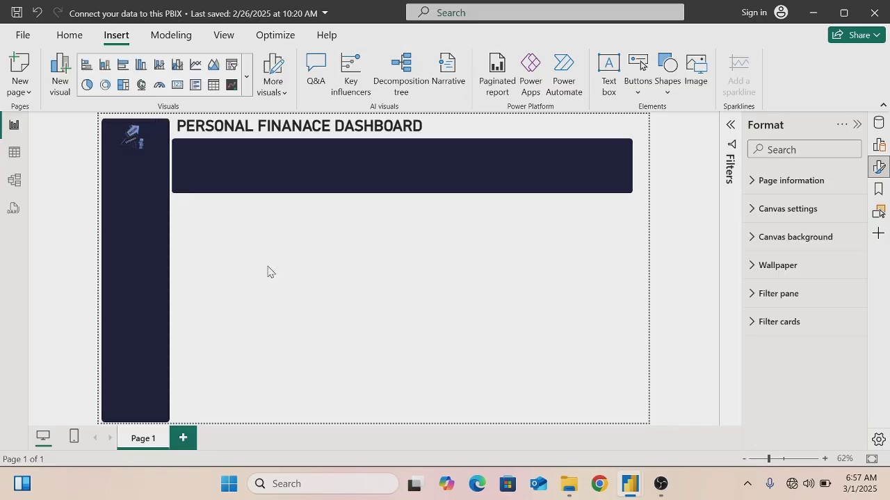
# Insert a slicer on the page using the Month field from the Main Data table
pyautogui.click(232, 67)
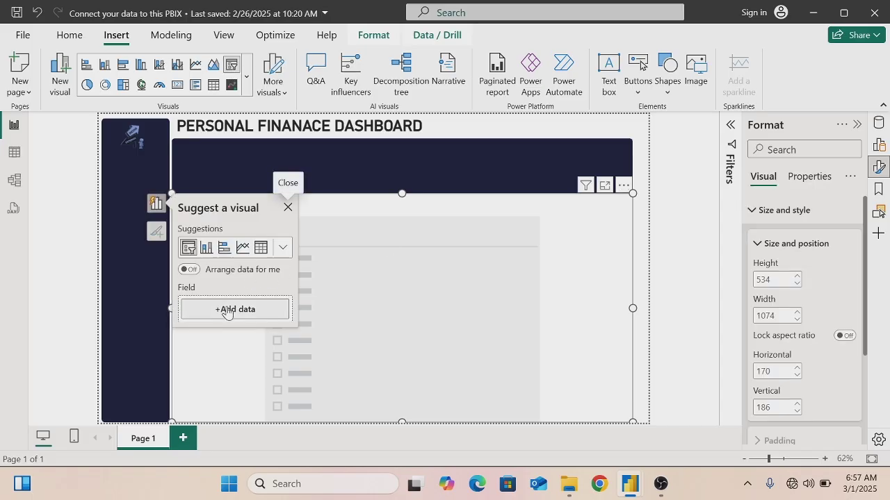
pyautogui.click(226, 311)
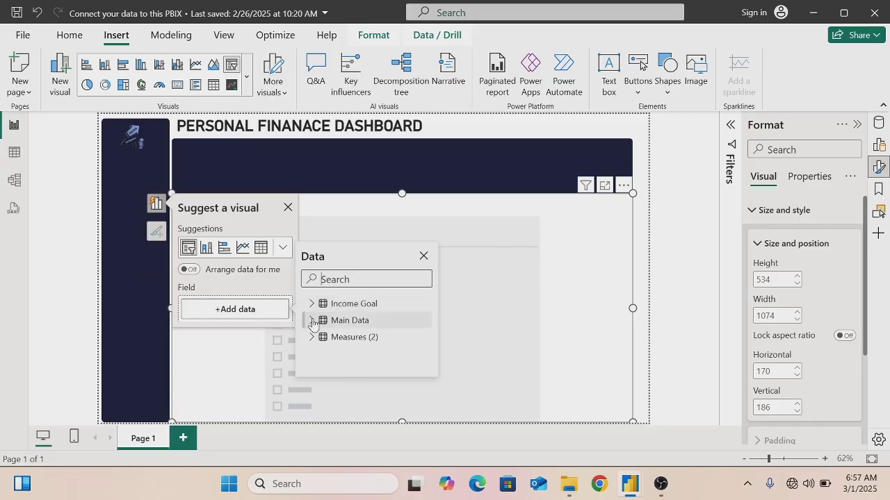
pyautogui.click(312, 321)
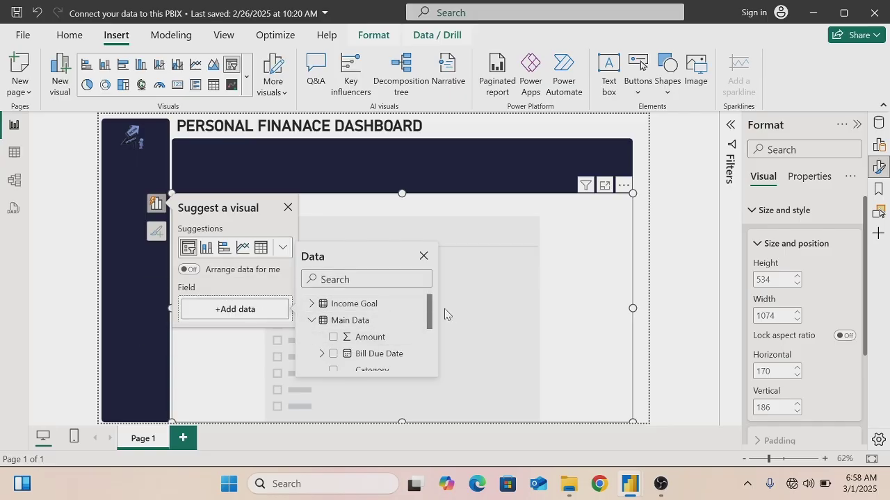
pyautogui.moveTo(430, 306); pyautogui.dragTo(431, 342)
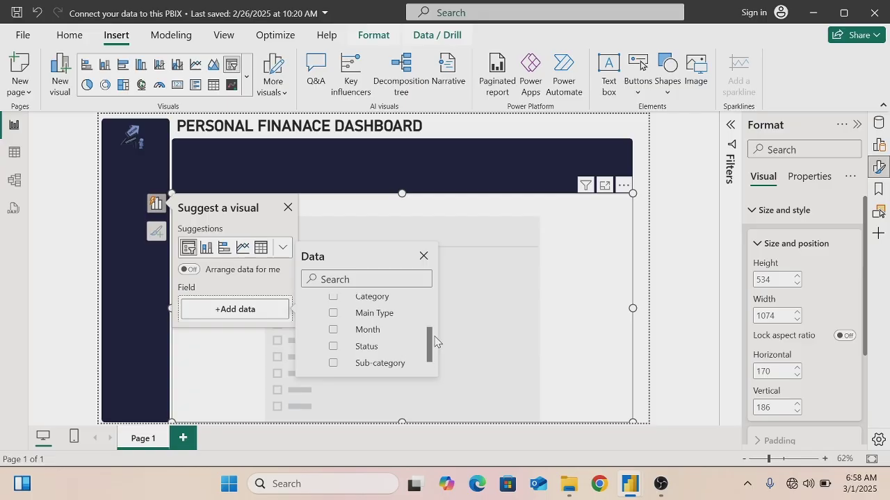
pyautogui.click(334, 328)
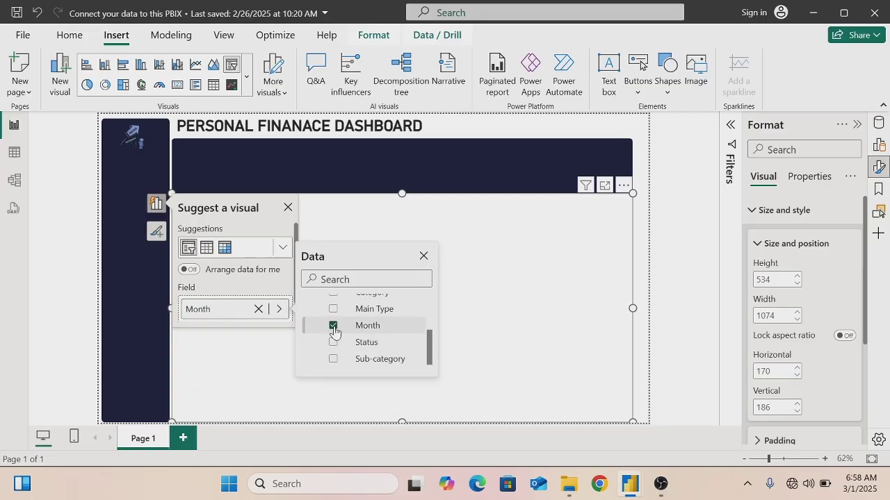
pyautogui.click(288, 207)
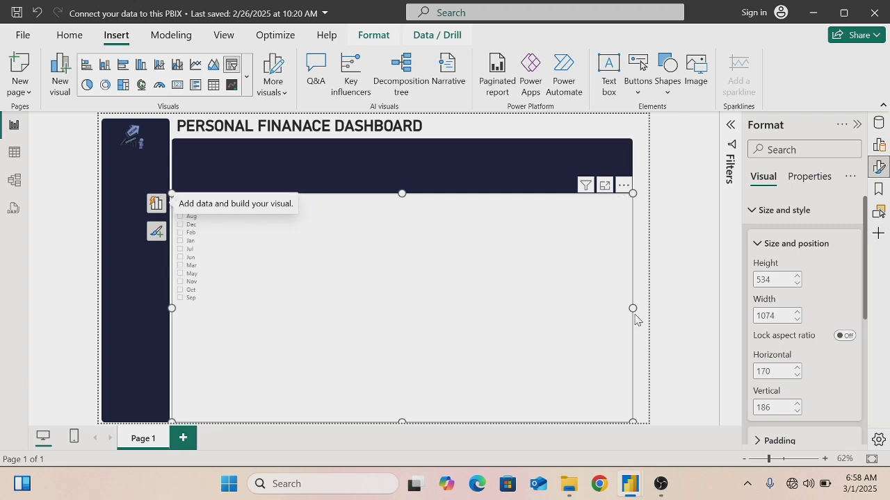
# Shrink the Month slicer and set its height to 63 and its width to 160
pyautogui.moveTo(632, 308); pyautogui.dragTo(257, 270)
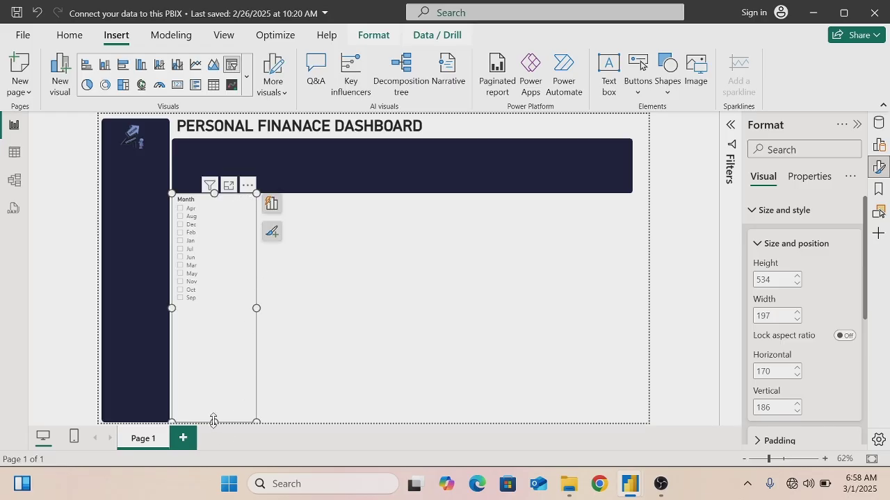
pyautogui.moveTo(213, 421); pyautogui.dragTo(214, 325)
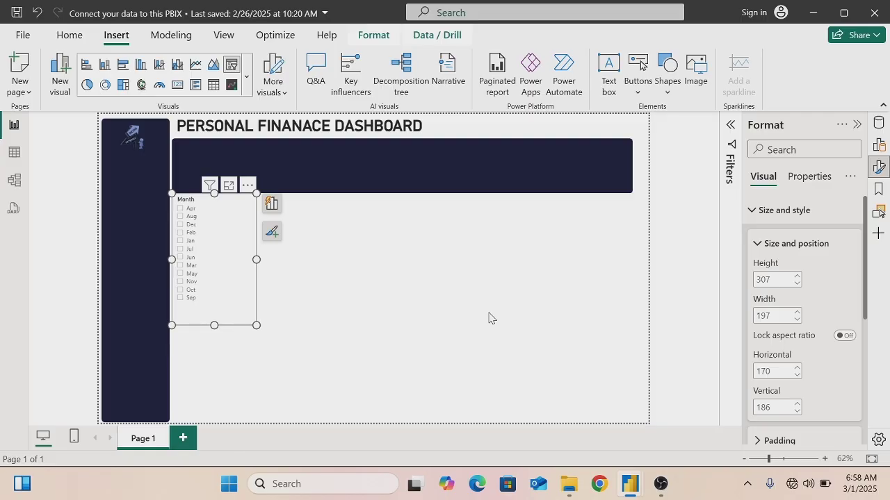
pyautogui.doubleClick(764, 279)
pyautogui.press('BackSpace')
pyautogui.write('63')
pyautogui.doubleClick(763, 316)
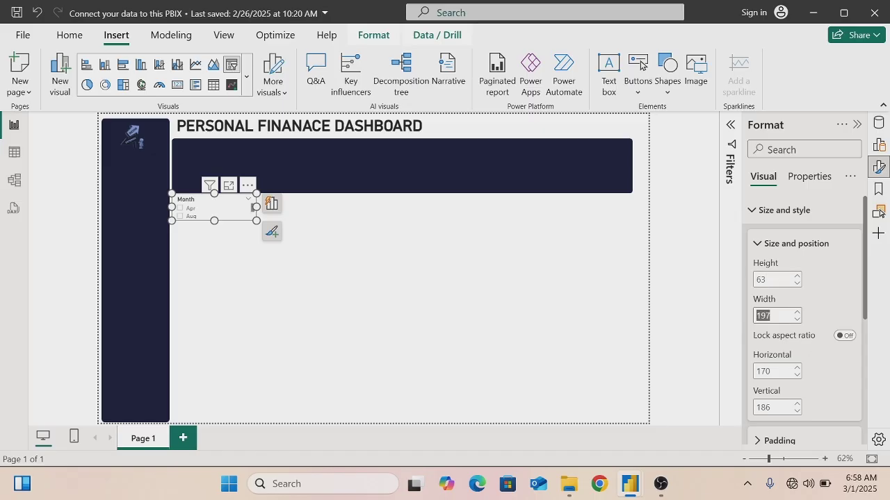
pyautogui.press('BackSpace')
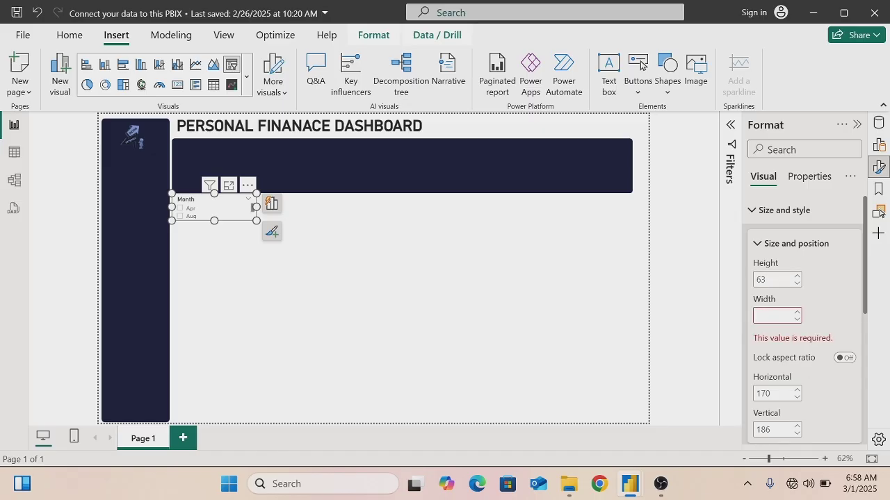
pyautogui.write('1')
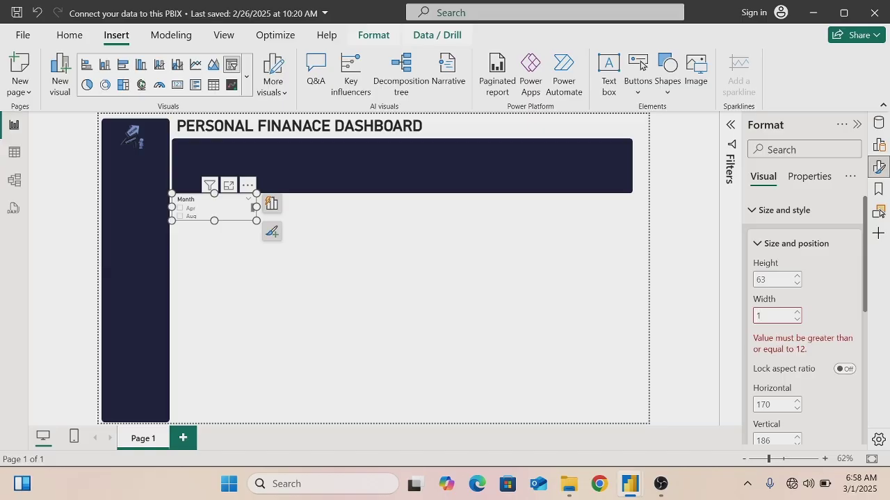
pyautogui.write('6')
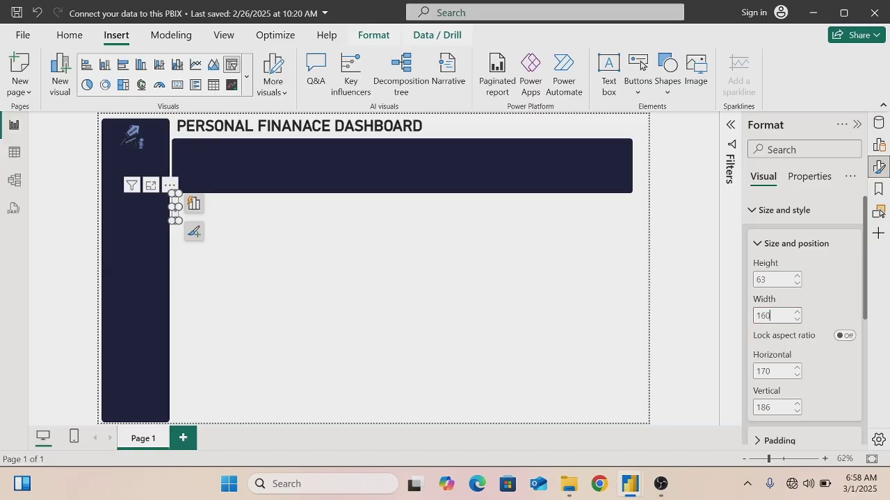
pyautogui.write('0')
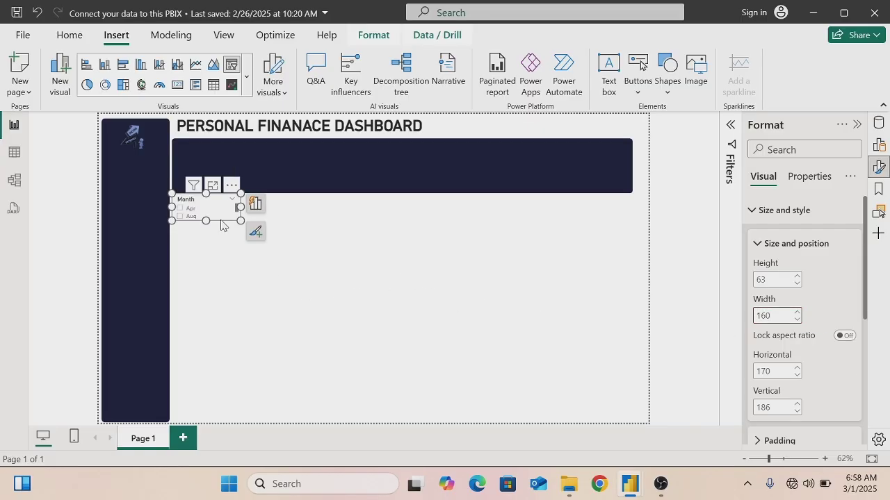
# Move the Month slicer onto the tall navy block and nudge the wide navy rectangle to a horizontal position of 184
pyautogui.moveTo(221, 224); pyautogui.dragTo(148, 224)
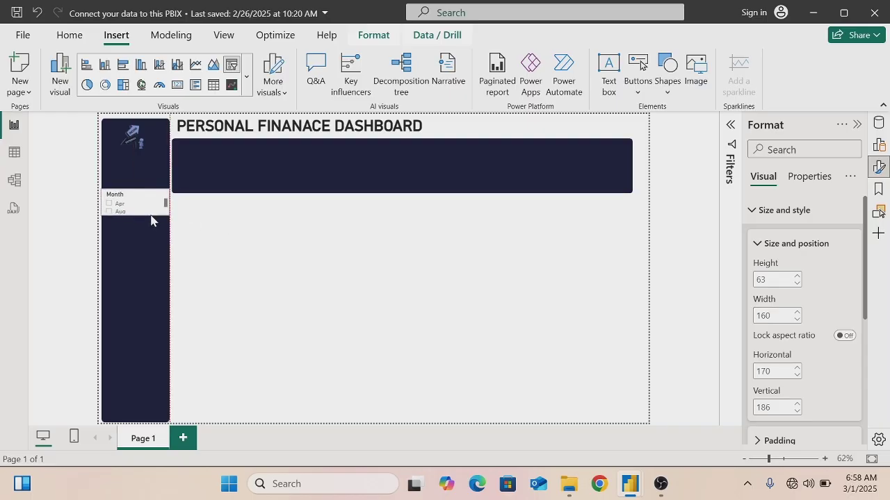
pyautogui.click(297, 167)
pyautogui.press('Right')
pyautogui.press('Right')
pyautogui.press('Right')
pyautogui.press('Right')
pyautogui.press('Right')
pyautogui.press('Right')
pyautogui.press('Right')
pyautogui.press('Right')
pyautogui.press('Right')
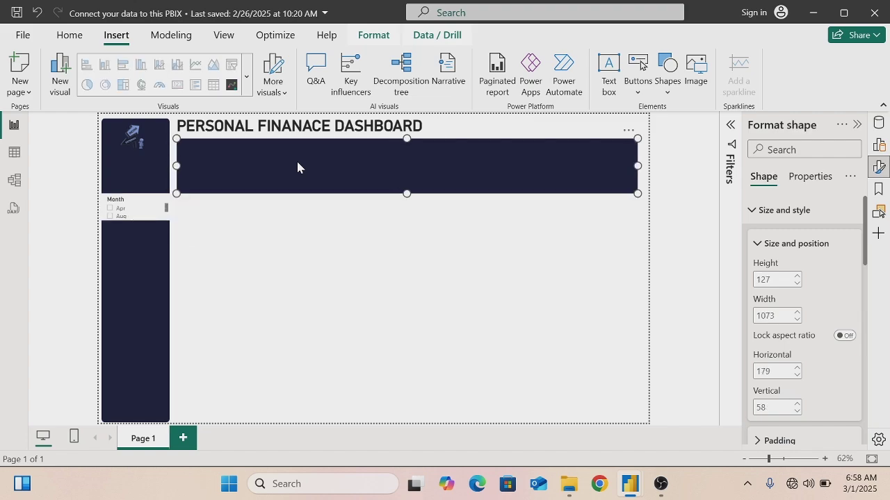
pyautogui.press('Right')
pyautogui.press('Right')
pyautogui.press('Right')
pyautogui.press('Right')
pyautogui.press('Right')
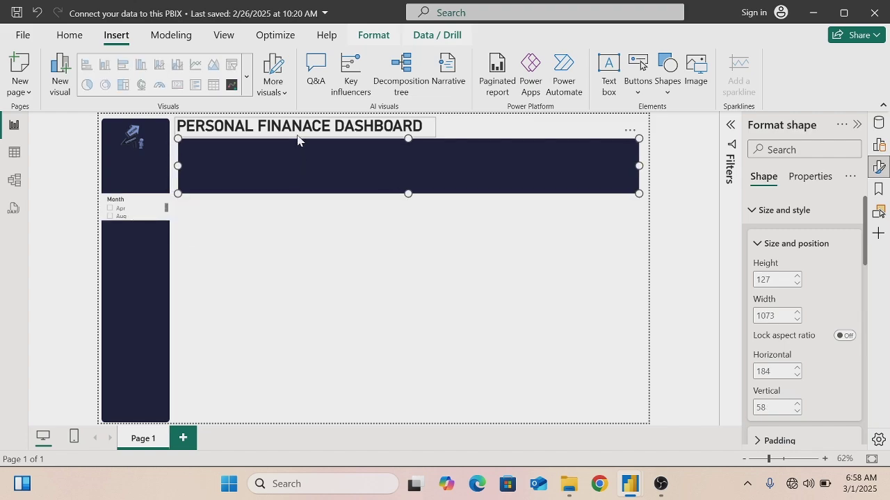
# Nudge the dashboard title text box to a horizontal position of 187
pyautogui.click(297, 139)
pyautogui.press('Right')
pyautogui.press('Right')
pyautogui.press('Right')
pyautogui.press('Right')
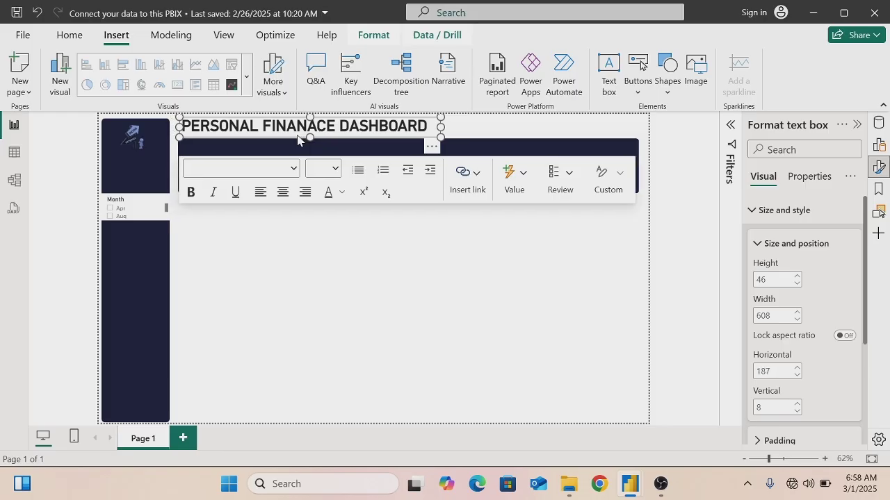
# Widen the tall navy block towards the wide rectangle to a width of about 178 and deselect it
pyautogui.click(158, 268)
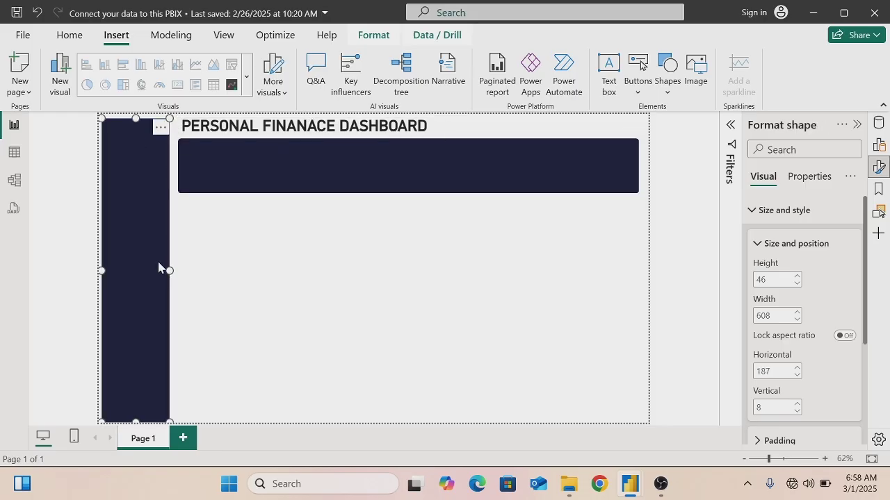
pyautogui.moveTo(170, 271); pyautogui.dragTo(174, 279)
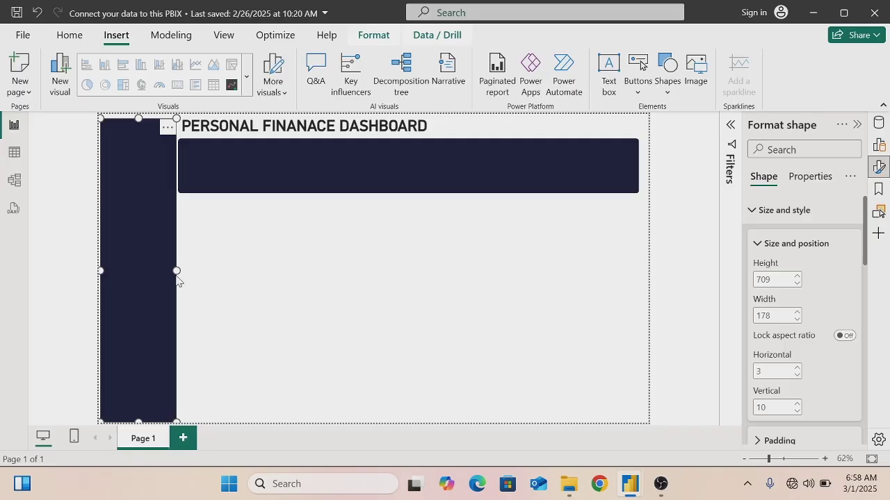
pyautogui.click(284, 283)
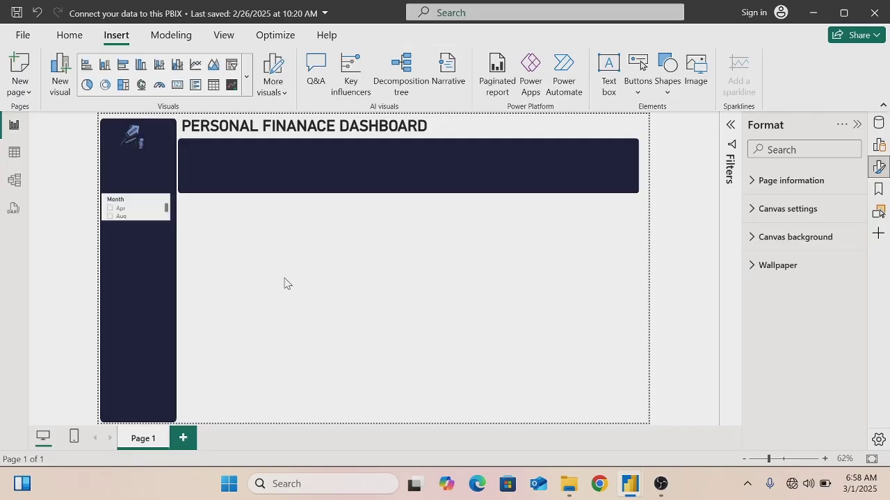
# Nudge the Month slicer to a horizontal position of 11, leave no month selected, and change its style to Dropdown
pyautogui.click(134, 217)
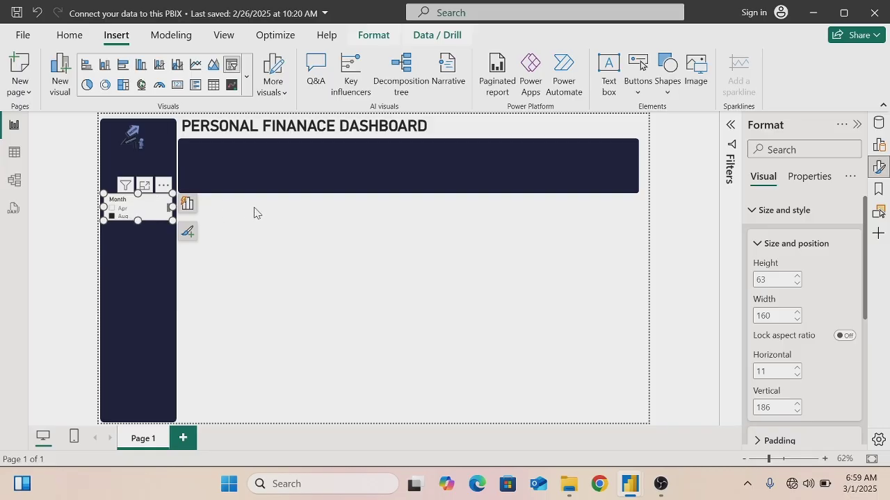
pyautogui.click(112, 216)
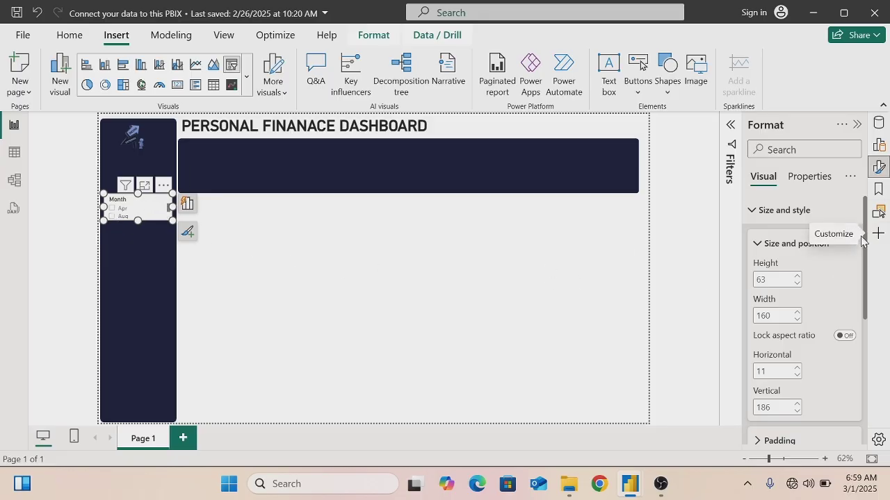
pyautogui.moveTo(864, 244); pyautogui.dragTo(870, 377)
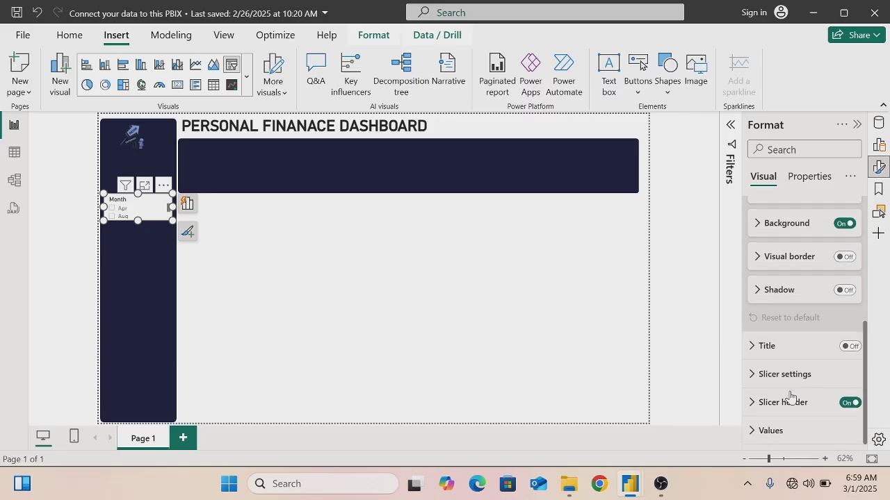
pyautogui.click(751, 381)
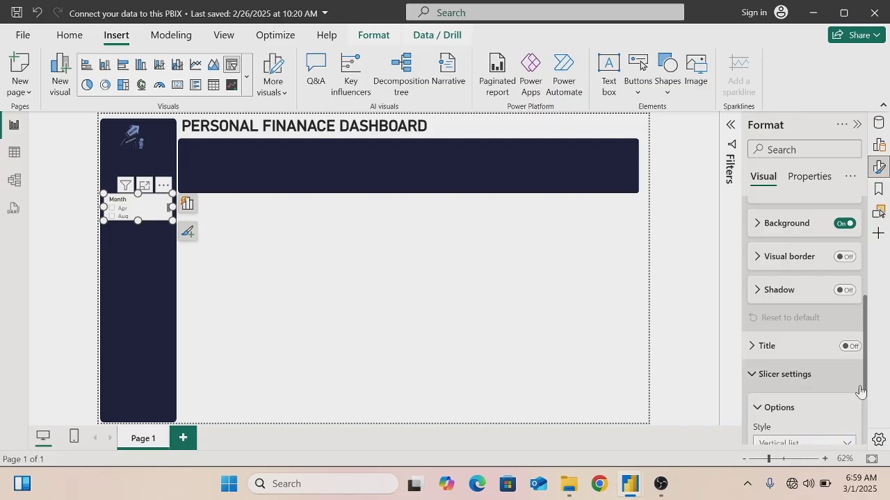
pyautogui.scroll(-2, 867, 353)
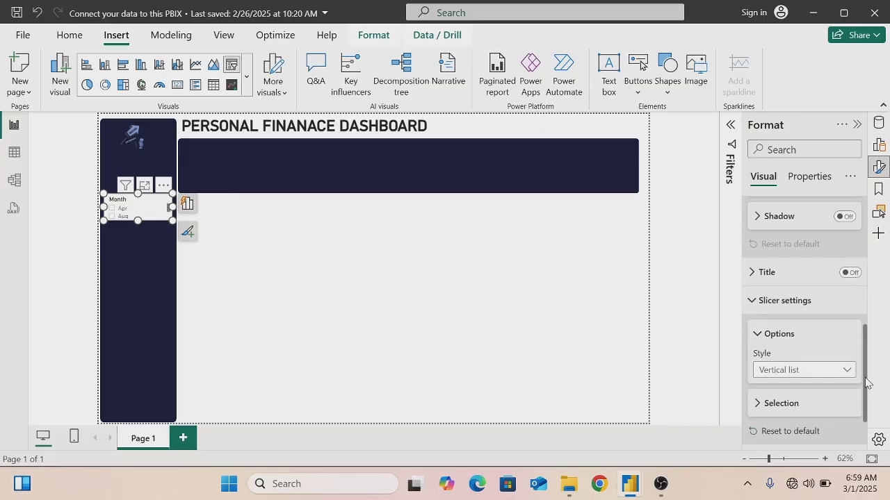
pyautogui.click(848, 368)
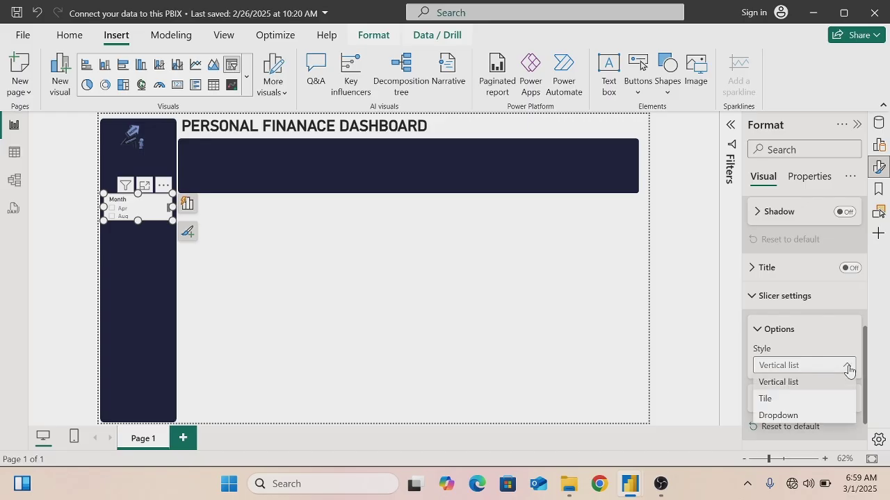
pyautogui.click(775, 417)
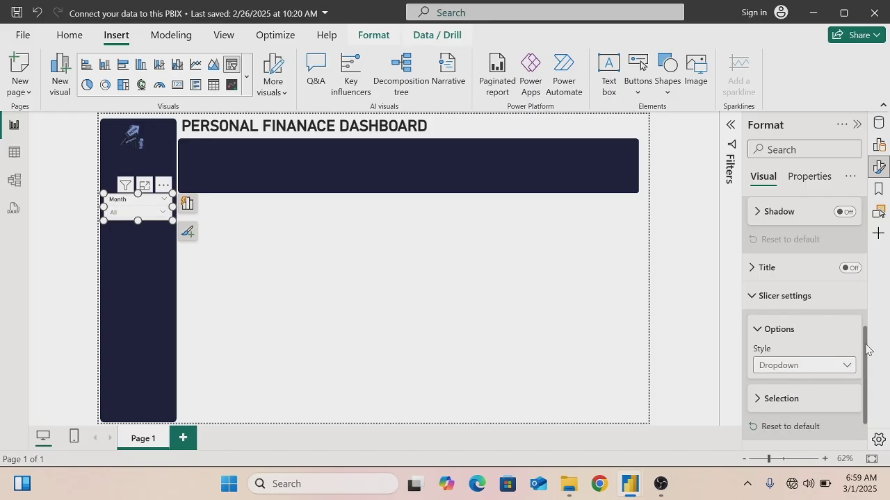
# Make the Month slicer's header text bold and white
pyautogui.moveTo(866, 350); pyautogui.dragTo(870, 388)
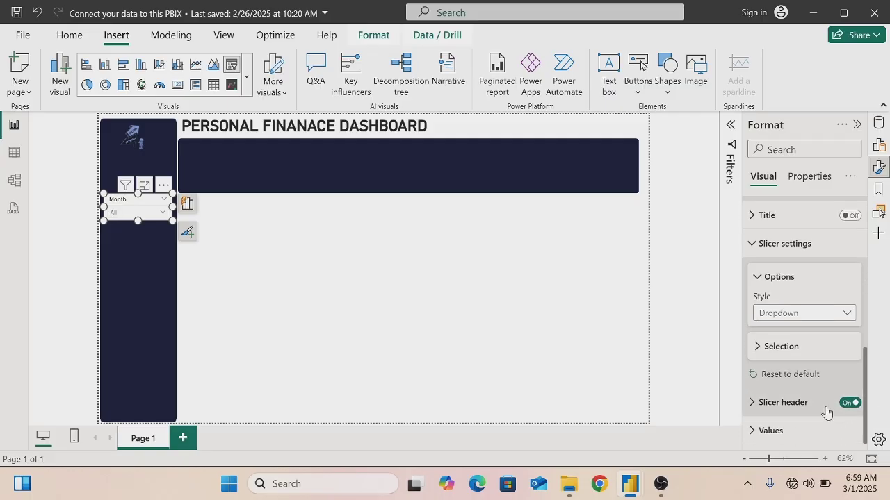
pyautogui.click(751, 405)
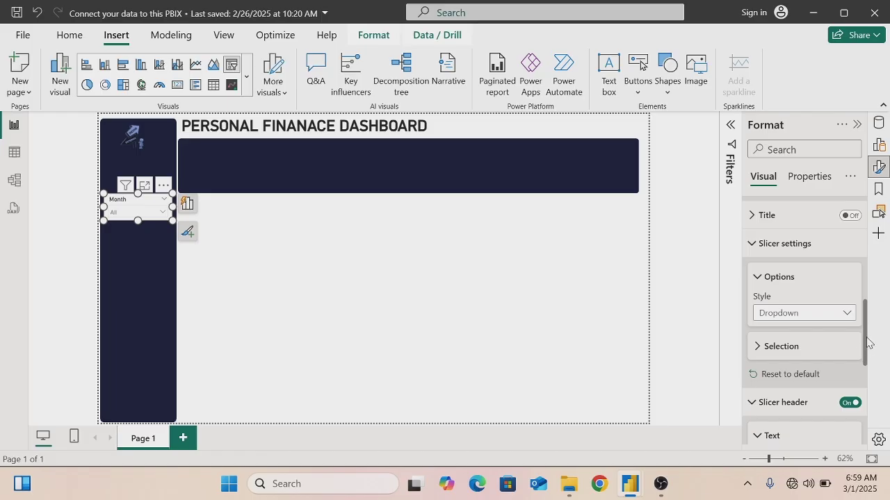
pyautogui.moveTo(867, 342); pyautogui.dragTo(868, 394)
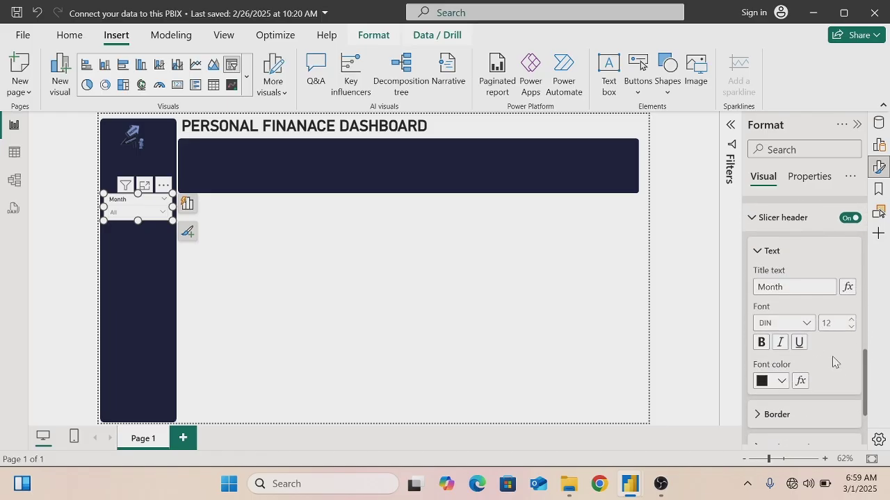
pyautogui.click(758, 348)
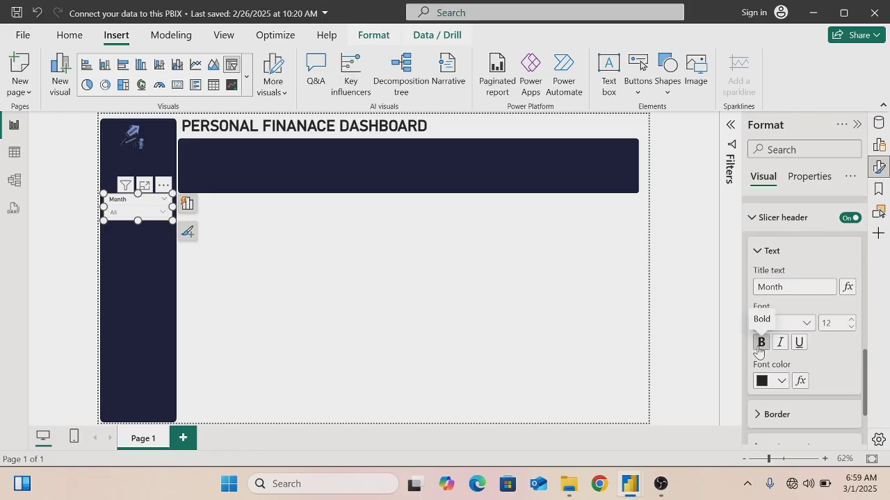
pyautogui.click(779, 383)
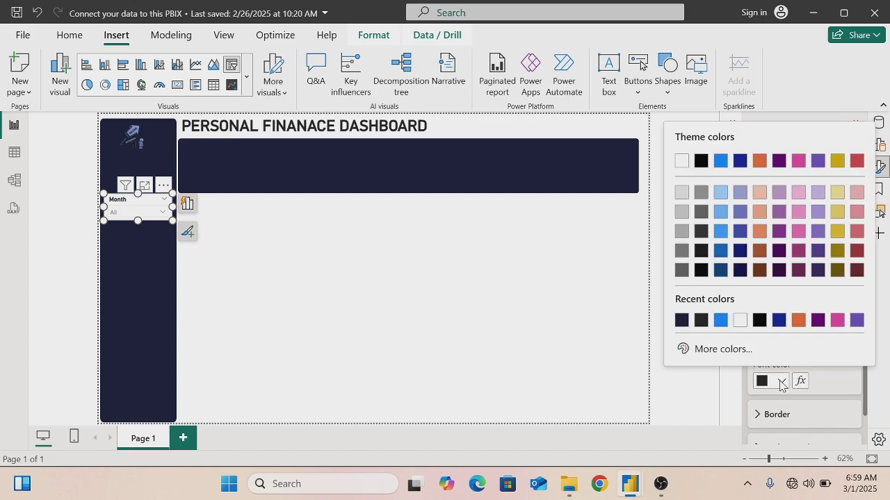
pyautogui.click(737, 321)
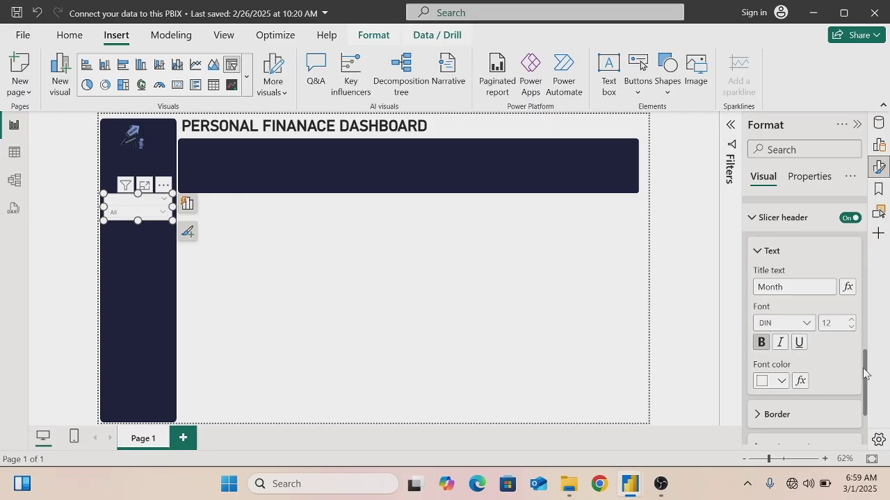
# Make the Month slicer's values text bold and white
pyautogui.moveTo(865, 374); pyautogui.dragTo(868, 412)
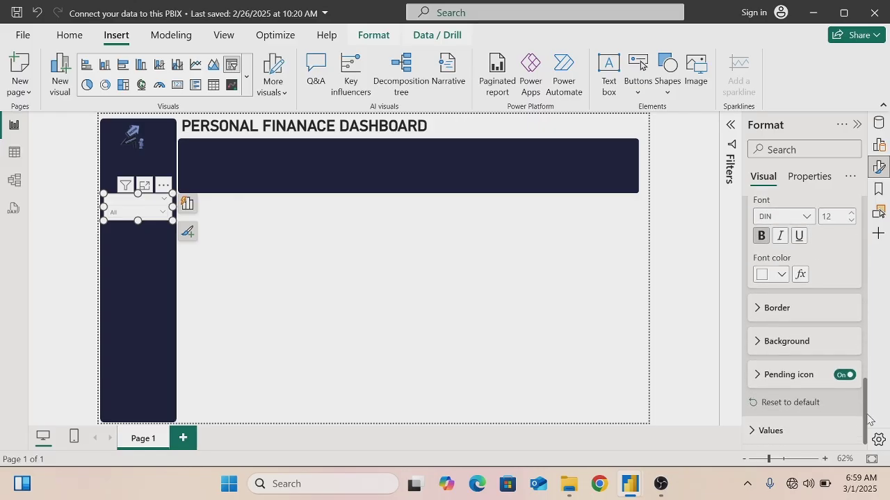
pyautogui.click(751, 430)
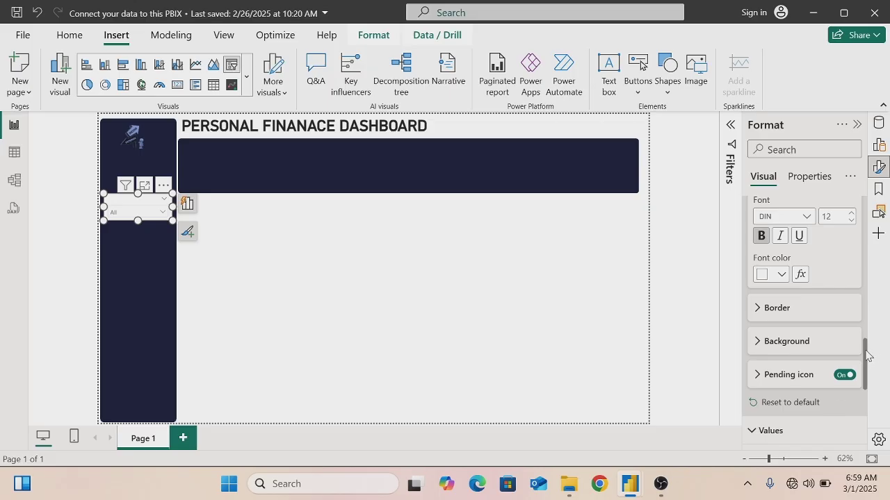
pyautogui.moveTo(865, 355); pyautogui.dragTo(865, 395)
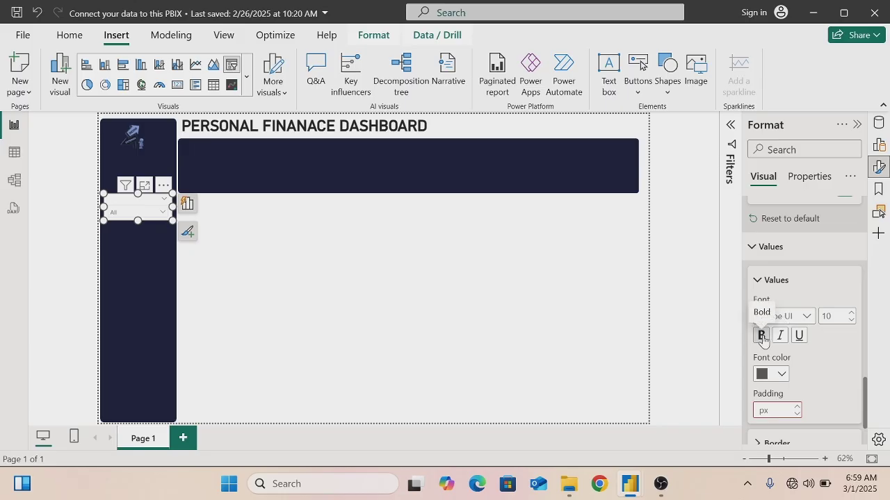
pyautogui.click(761, 336)
pyautogui.click(780, 375)
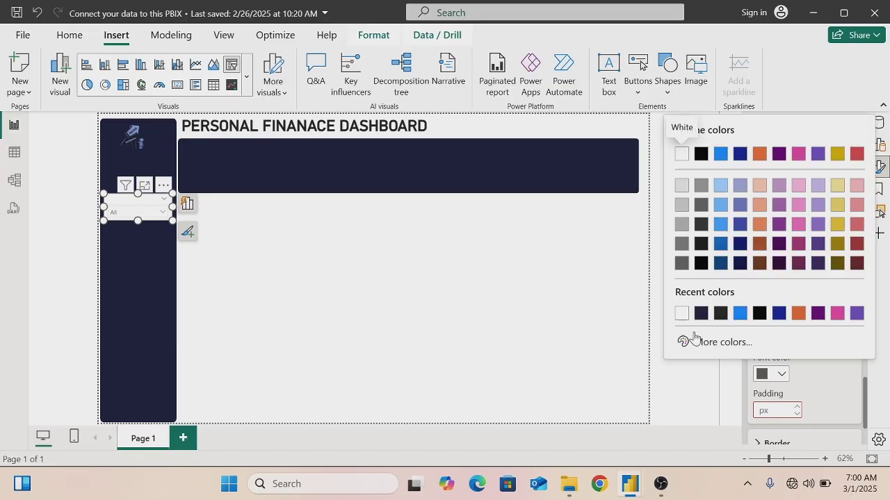
pyautogui.click(682, 314)
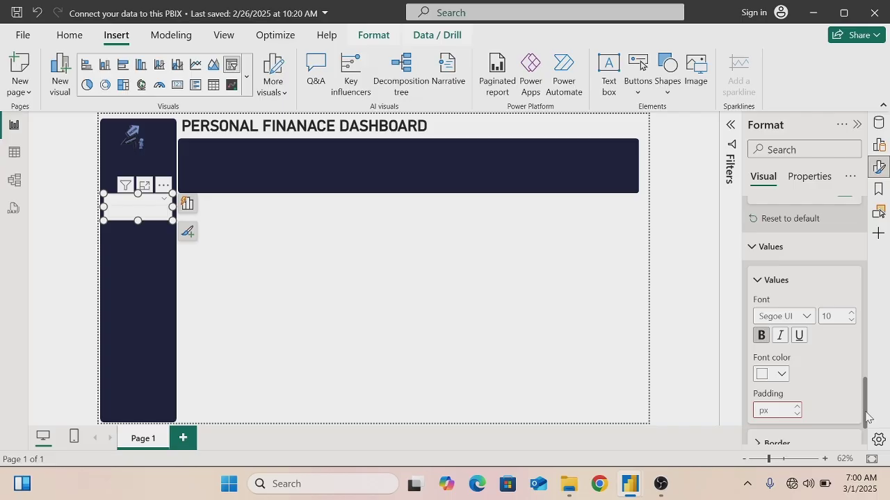
# Turn off the Month slicer's background and deselect it
pyautogui.moveTo(865, 417); pyautogui.dragTo(859, 282)
pyautogui.click(850, 292)
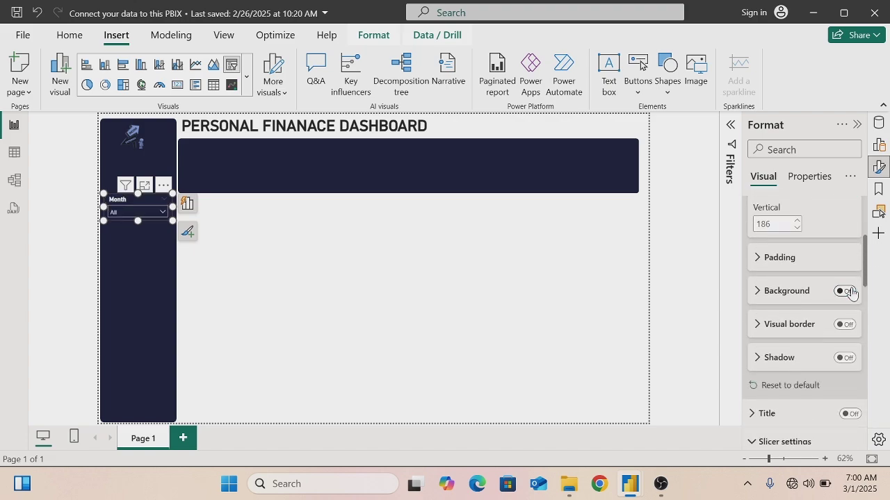
pyautogui.click(588, 313)
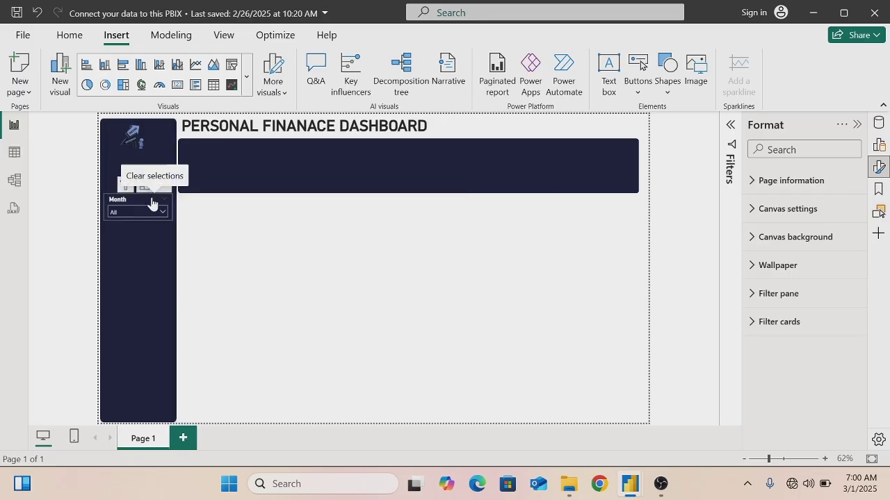
# Duplicate the Month slicer and place the copy below it at horizontal 9 and vertical 263
pyautogui.click(152, 202)
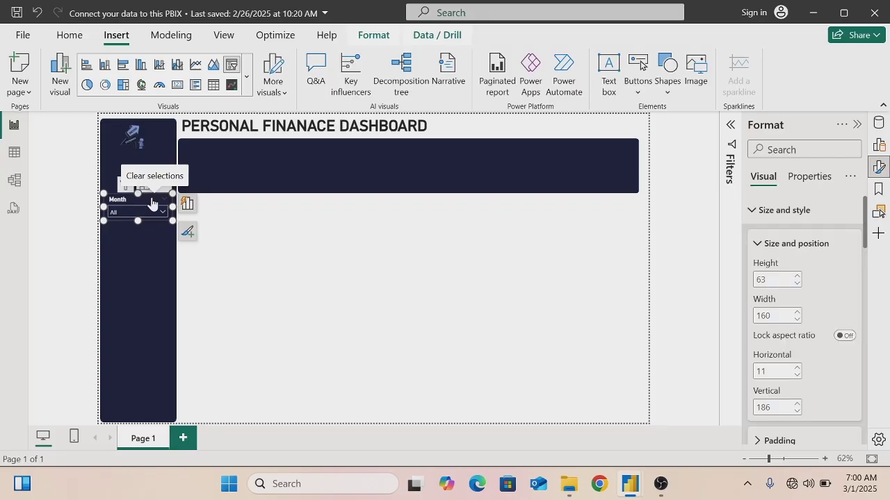
pyautogui.moveTo(152, 203); pyautogui.dragTo(154, 225)
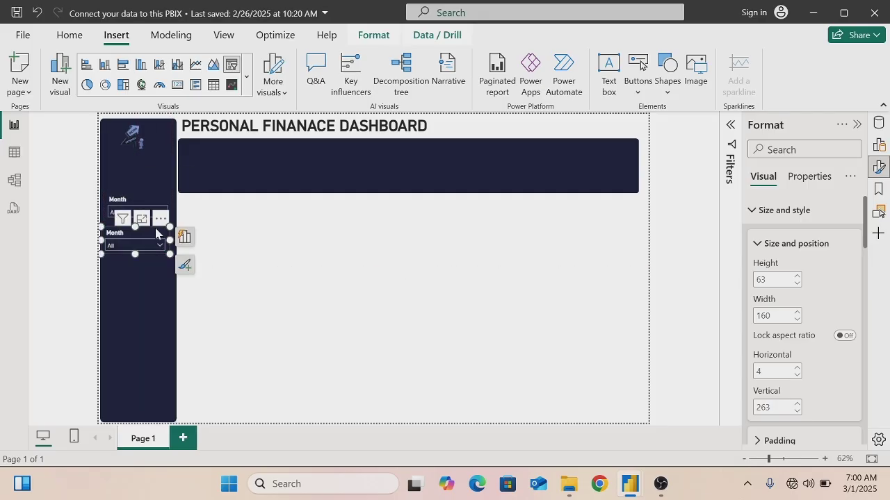
pyautogui.press('Right')
pyautogui.press('Right')
pyautogui.press('Right')
pyautogui.press('Right')
pyautogui.press('Right')
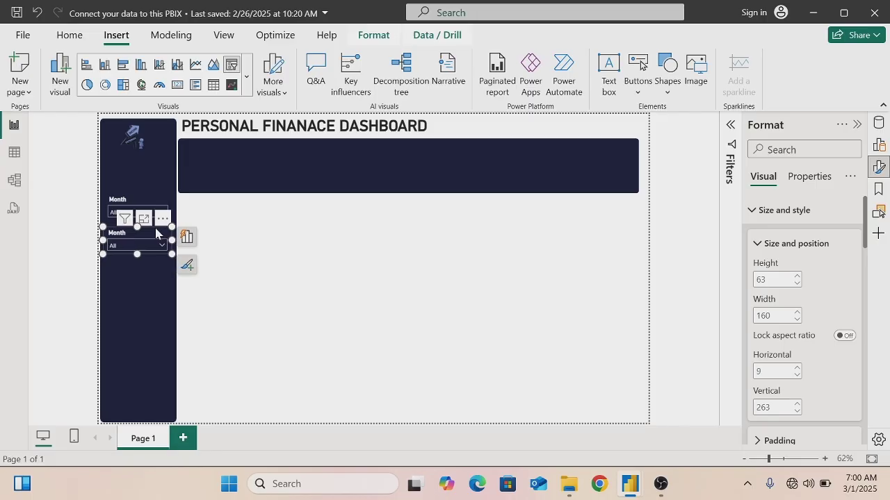
# Paste two more copies of the Month slicer and move one of them further down the tall navy block
pyautogui.hotkey('ctrl', 'v')
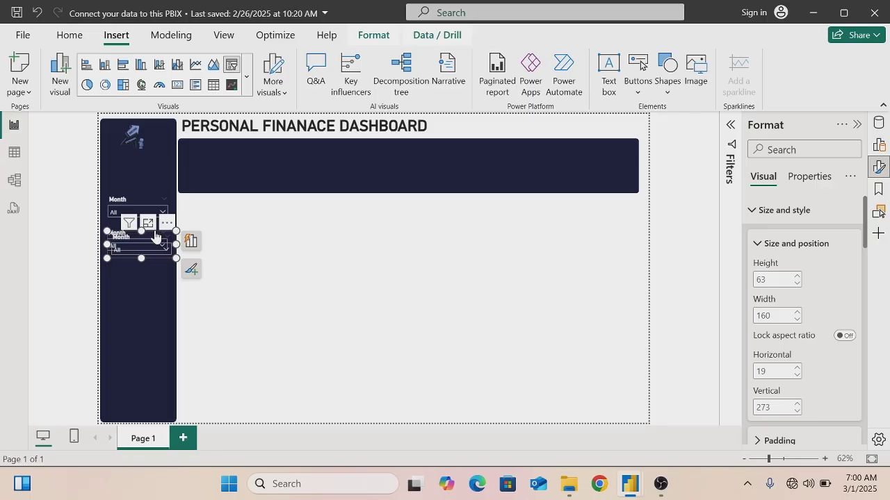
pyautogui.hotkey('ctrl', 'v')
pyautogui.moveTo(156, 239); pyautogui.dragTo(144, 292)
# Spread the stacked slicers by moving the original to vertical 123, the overlapping copy to 186 and the lowest copy to about 348
pyautogui.moveTo(139, 198); pyautogui.dragTo(139, 170)
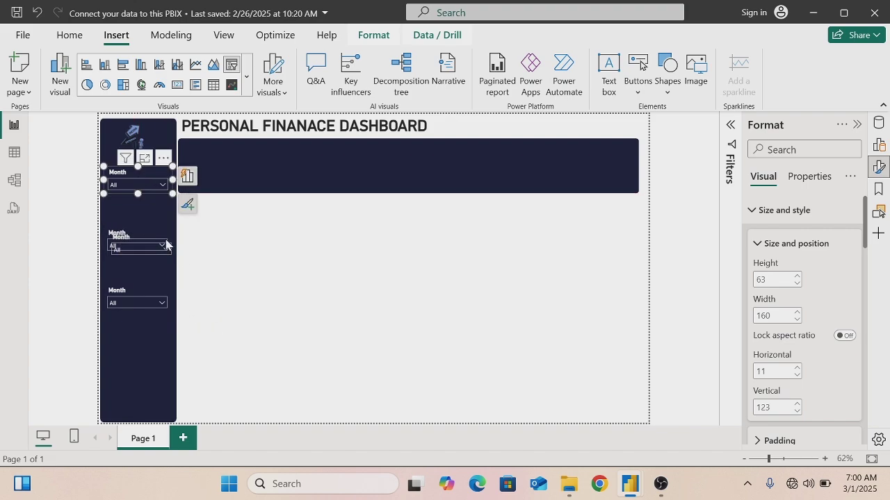
pyautogui.click(157, 235)
pyautogui.moveTo(157, 235); pyautogui.dragTo(150, 191)
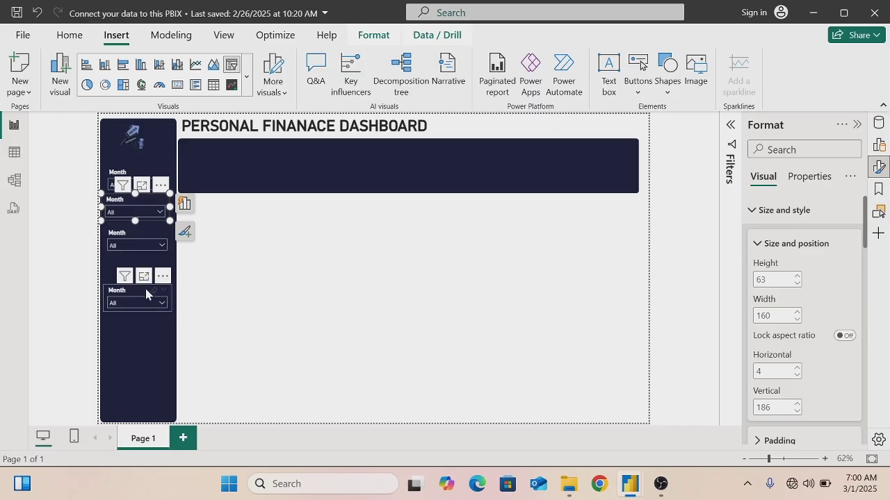
pyautogui.moveTo(143, 288); pyautogui.dragTo(140, 265)
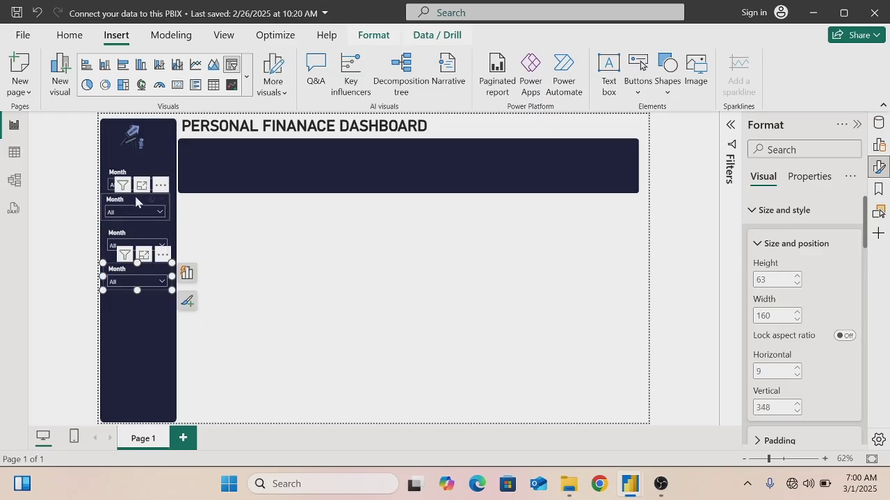
pyautogui.click(128, 173)
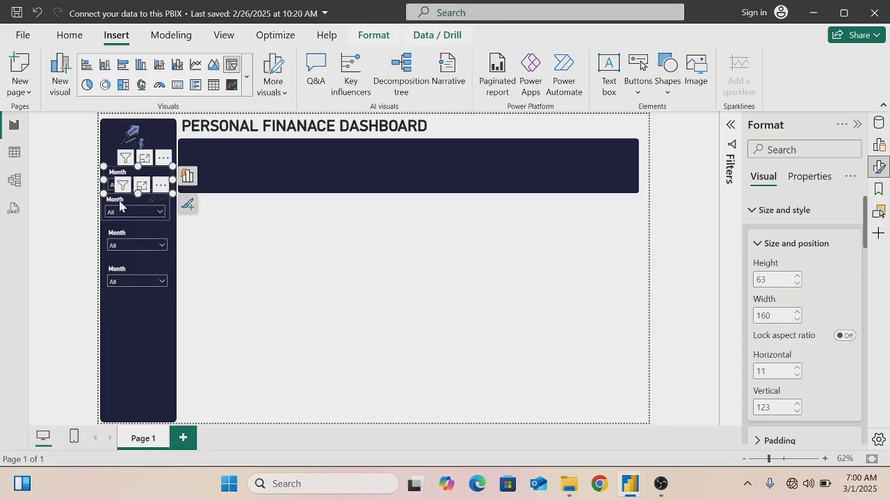
# Select all four Month slicers in the navy sidebar, distribute them vertically, and deselect them
pyautogui.keyDown('ctrl'); pyautogui.click(119, 203); pyautogui.keyUp('ctrl')
pyautogui.keyDown('ctrl'); pyautogui.click(119, 236); pyautogui.keyUp('ctrl')
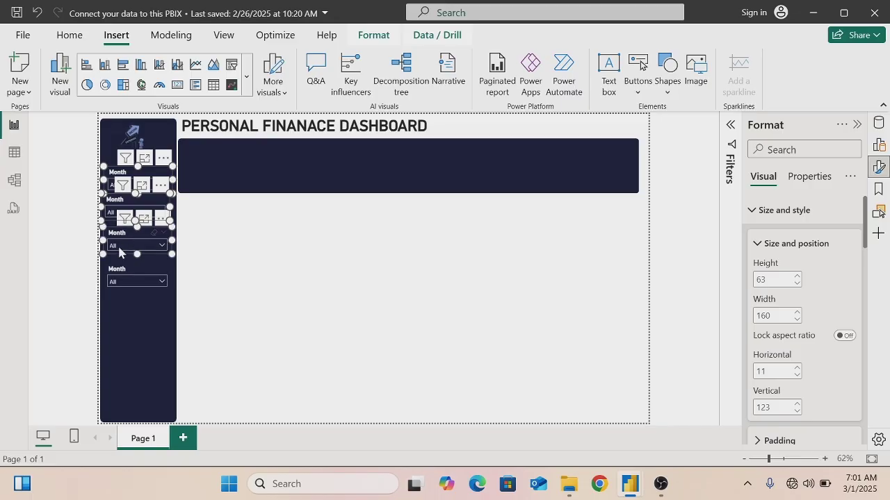
pyautogui.keyDown('ctrl'); pyautogui.click(120, 270); pyautogui.keyUp('ctrl')
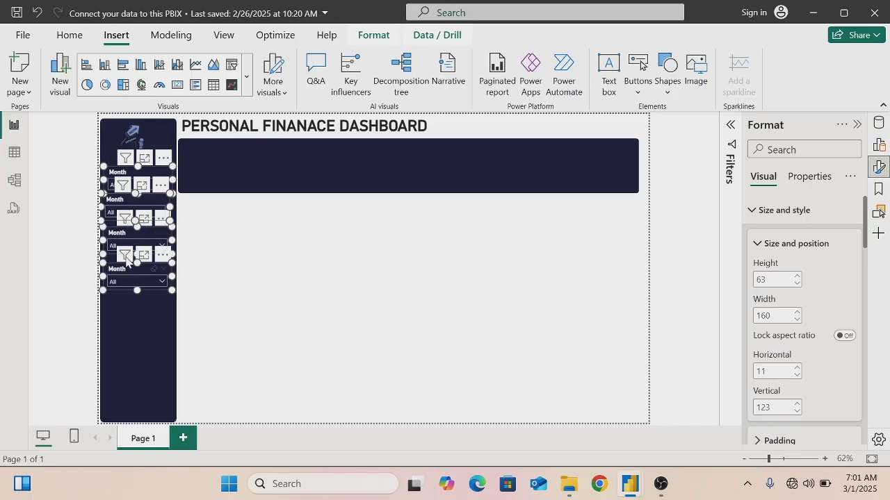
pyautogui.click(372, 39)
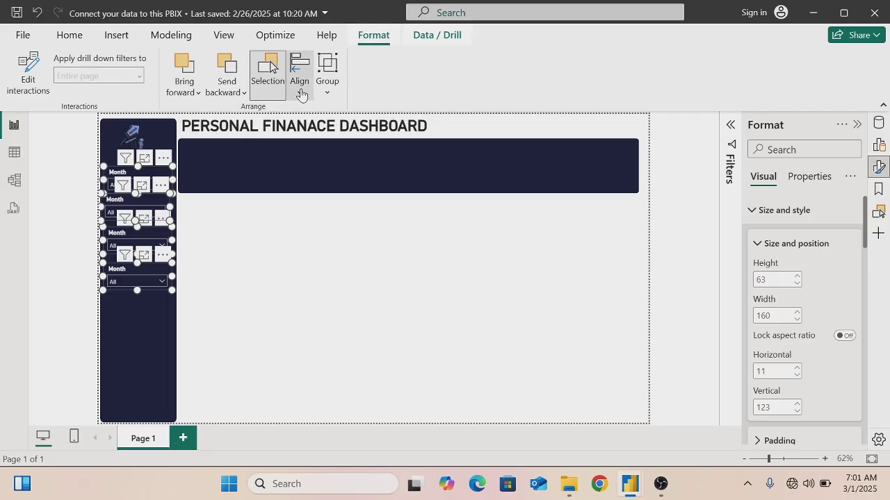
pyautogui.click(301, 94)
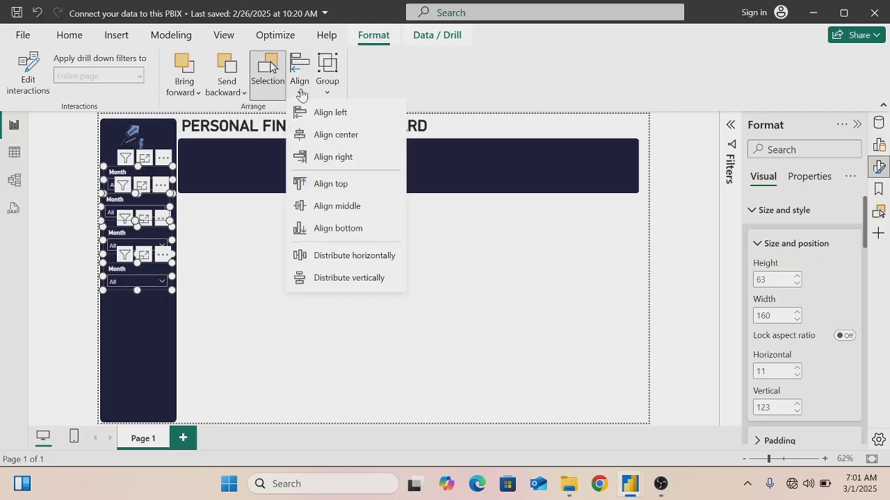
pyautogui.click(336, 281)
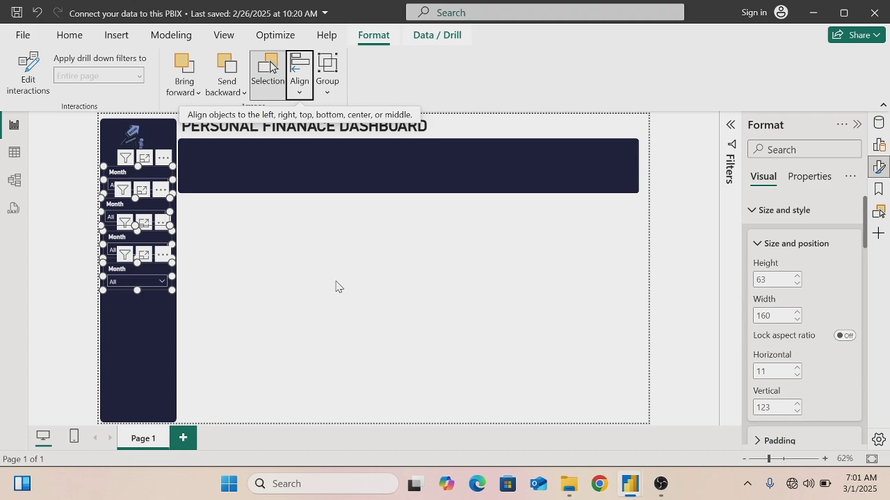
pyautogui.click(266, 289)
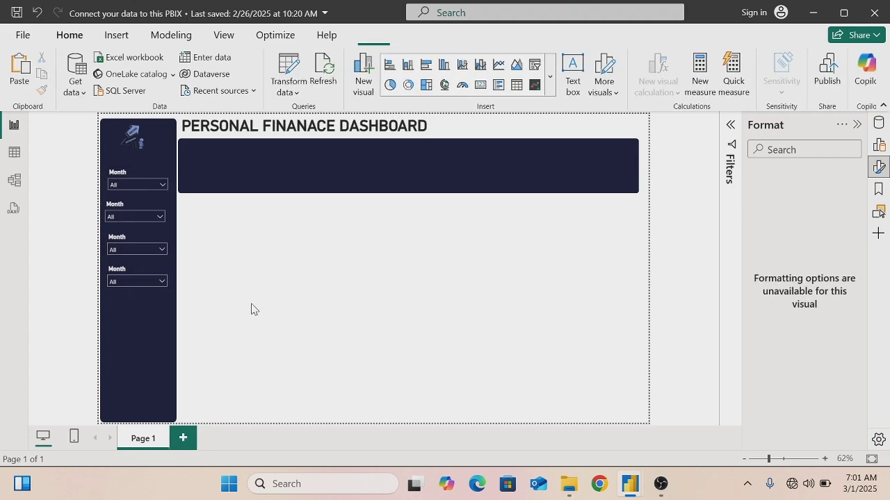
# Replace the Month field of the second sidebar slicer with Main Type from the Main Data table
pyautogui.click(136, 205)
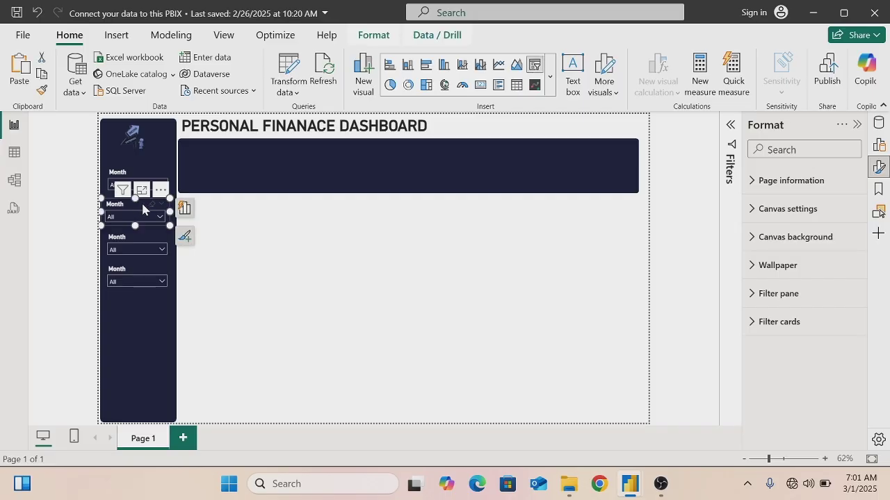
pyautogui.click(185, 210)
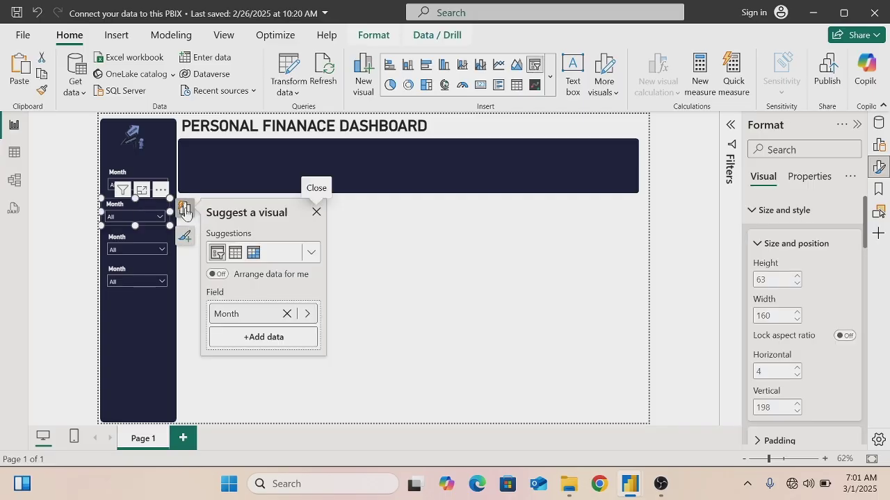
pyautogui.click(286, 314)
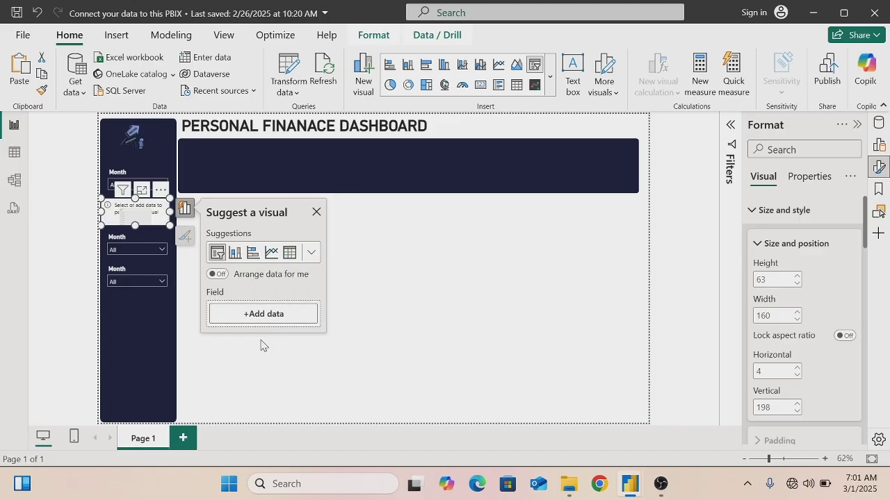
pyautogui.click(258, 317)
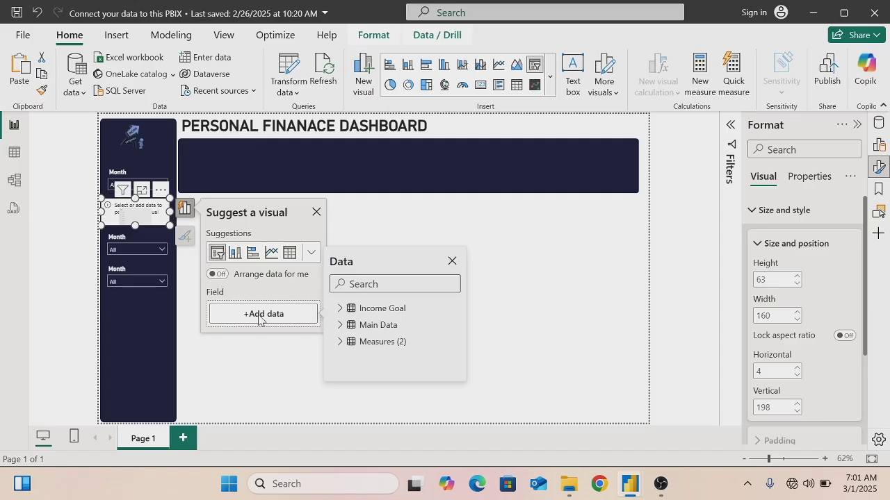
pyautogui.click(340, 325)
pyautogui.moveTo(458, 316); pyautogui.dragTo(457, 354)
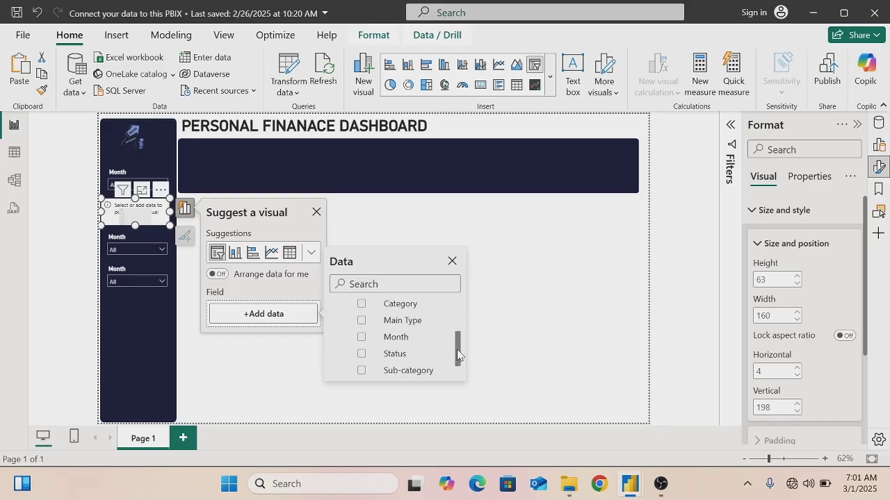
pyautogui.click(360, 324)
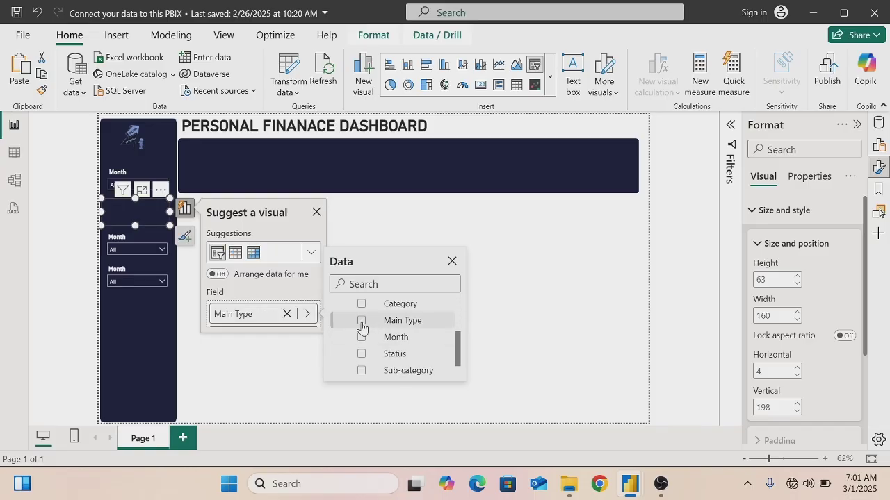
pyautogui.click(451, 262)
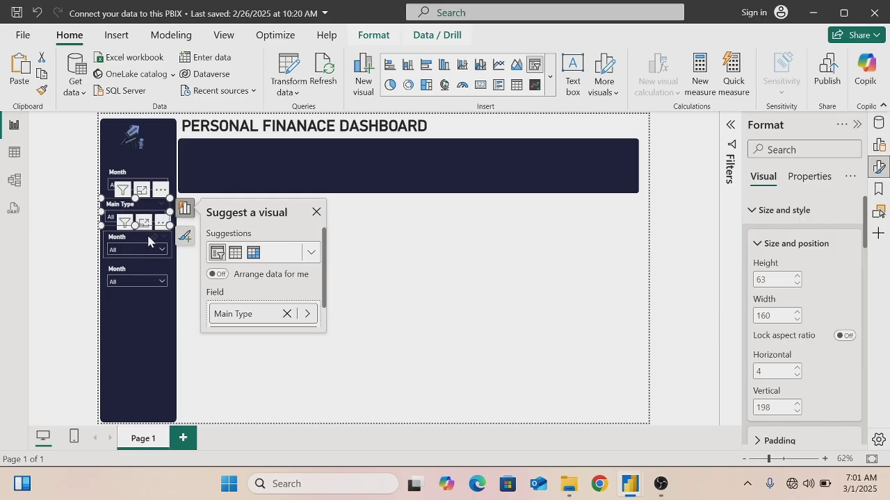
# Replace the Month field of the third sidebar slicer with Category from the Main Data table
pyautogui.click(143, 235)
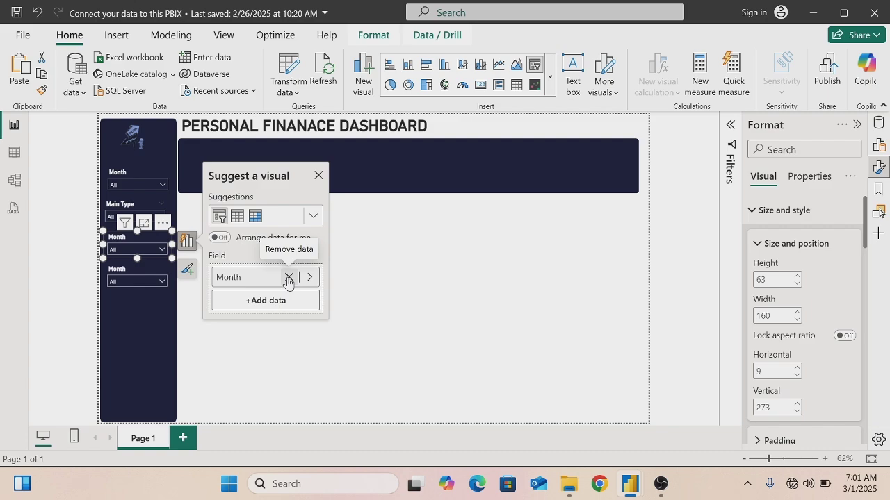
pyautogui.click(288, 277)
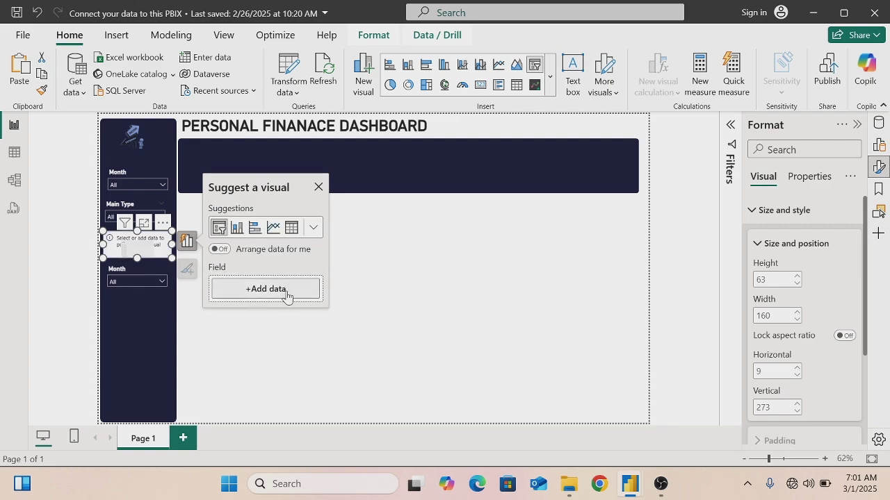
pyautogui.click(285, 293)
pyautogui.click(341, 301)
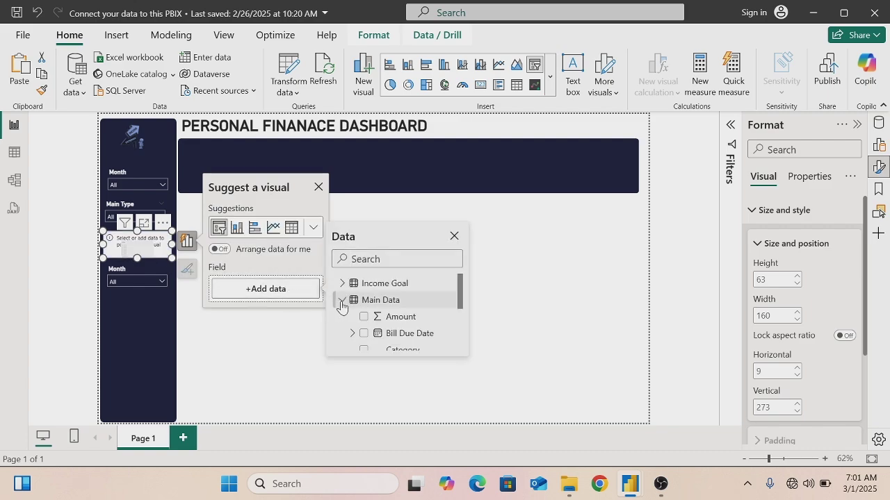
pyautogui.click(362, 349)
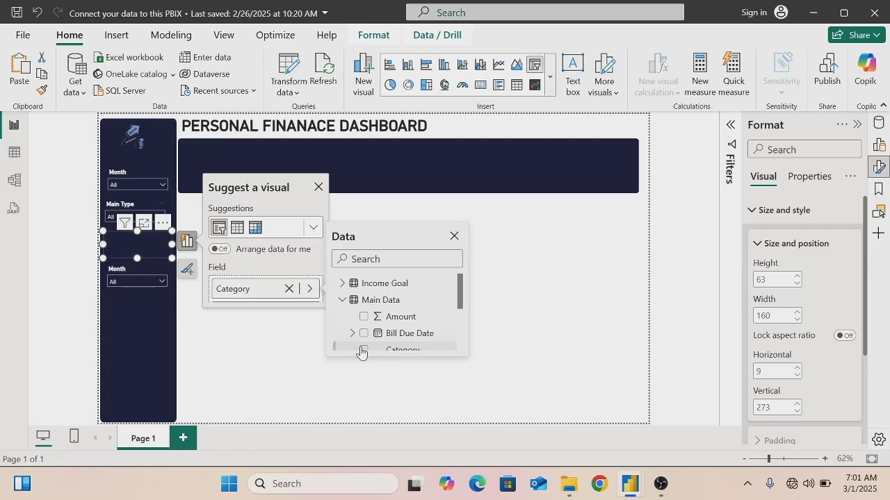
pyautogui.click(318, 188)
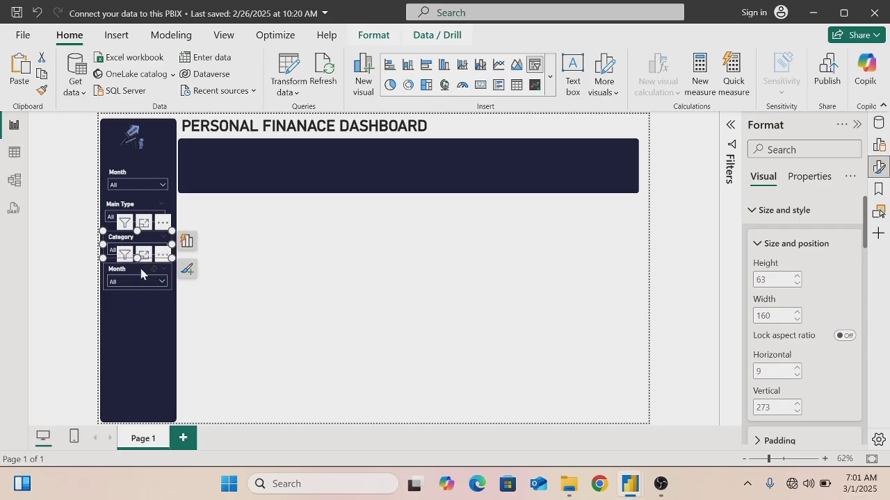
# Replace the Month field of the lowest sidebar slicer with Status from the Main Data table and deselect it
pyautogui.click(141, 272)
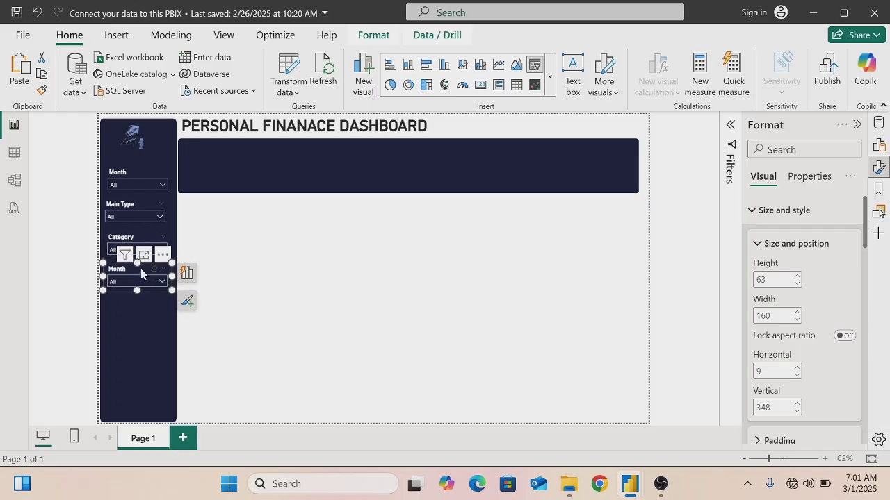
pyautogui.click(185, 274)
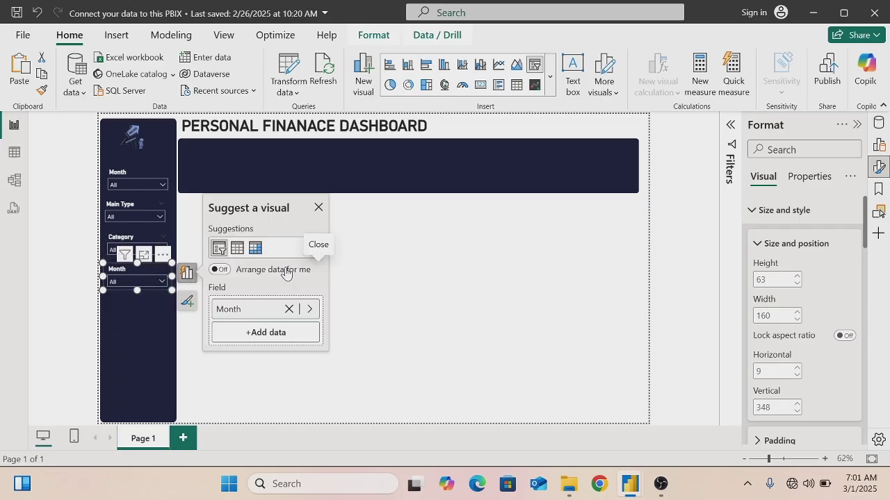
pyautogui.click(289, 310)
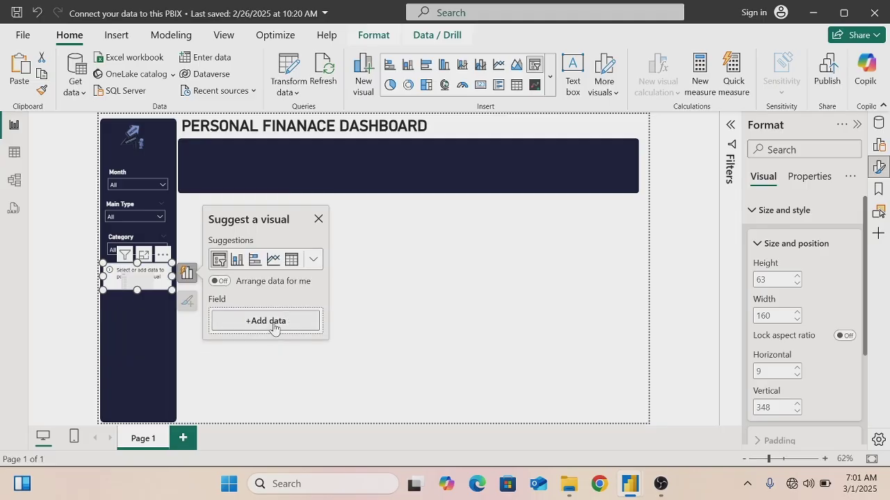
pyautogui.click(274, 324)
pyautogui.click(341, 332)
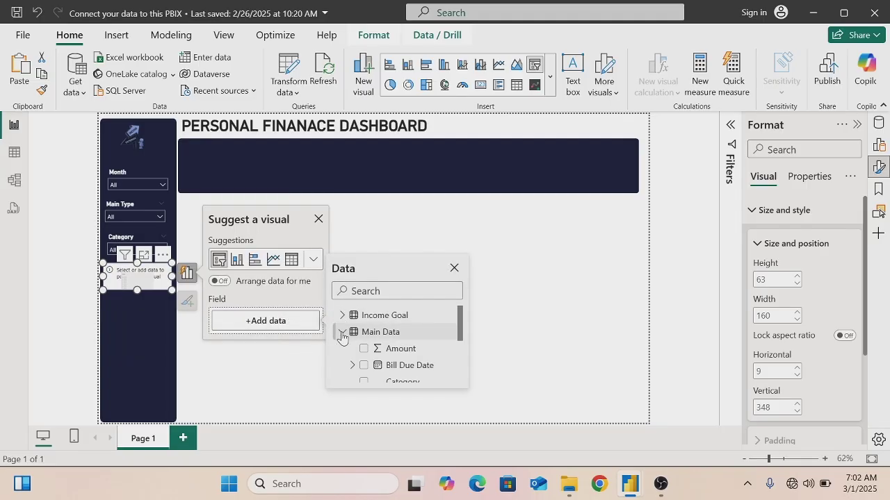
pyautogui.scroll(-3, 458, 323)
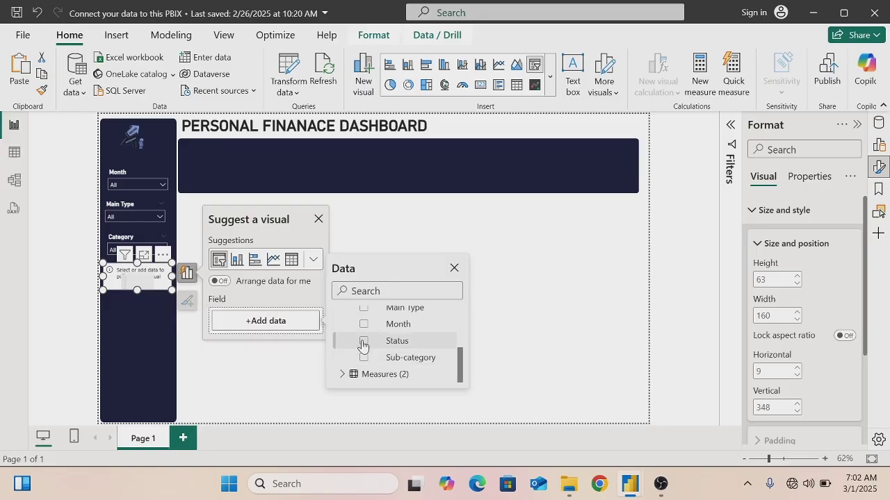
pyautogui.click(363, 341)
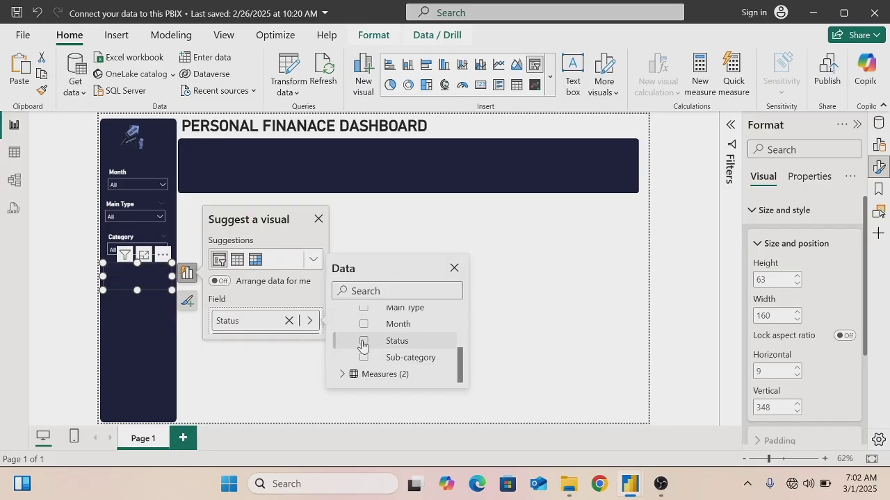
pyautogui.click(454, 269)
pyautogui.click(319, 220)
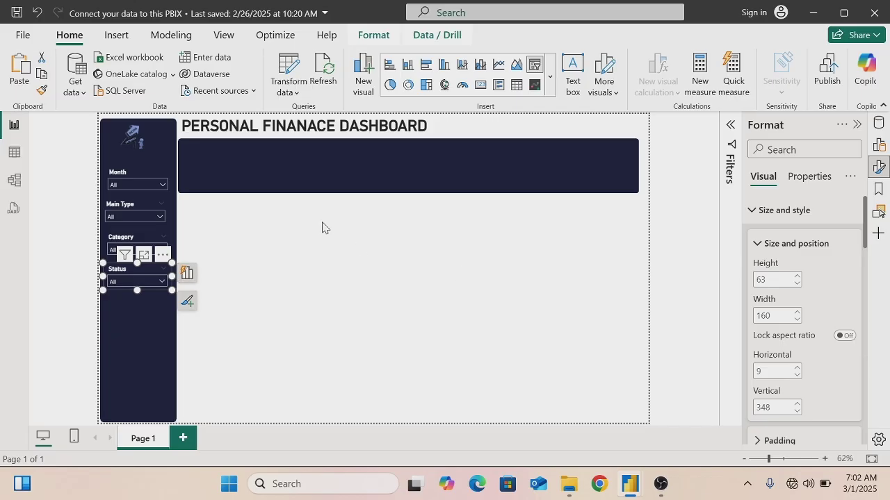
pyautogui.click(382, 370)
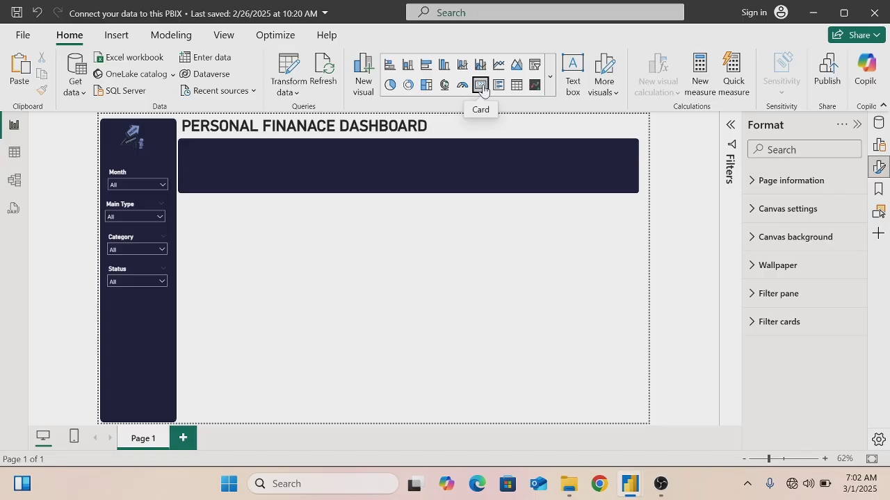
pyautogui.click(482, 88)
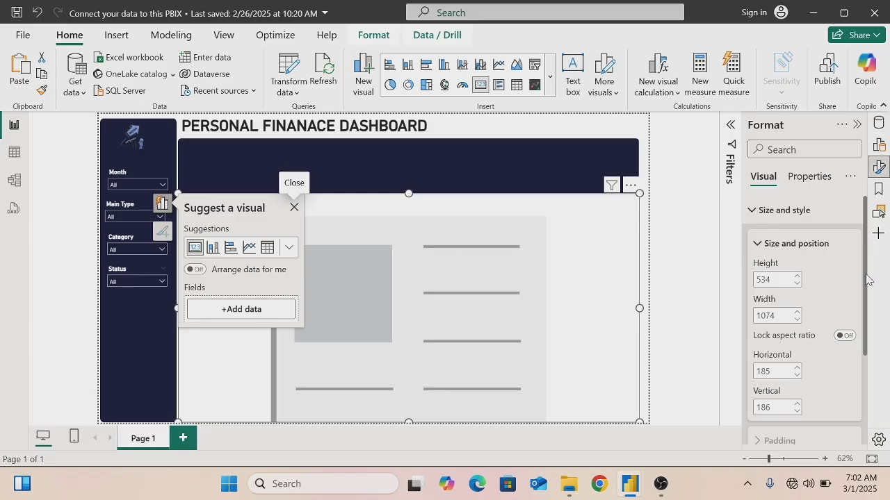
pyautogui.moveTo(865, 275); pyautogui.dragTo(847, 289)
pyautogui.scroll(1, 849, 278)
pyautogui.click(294, 208)
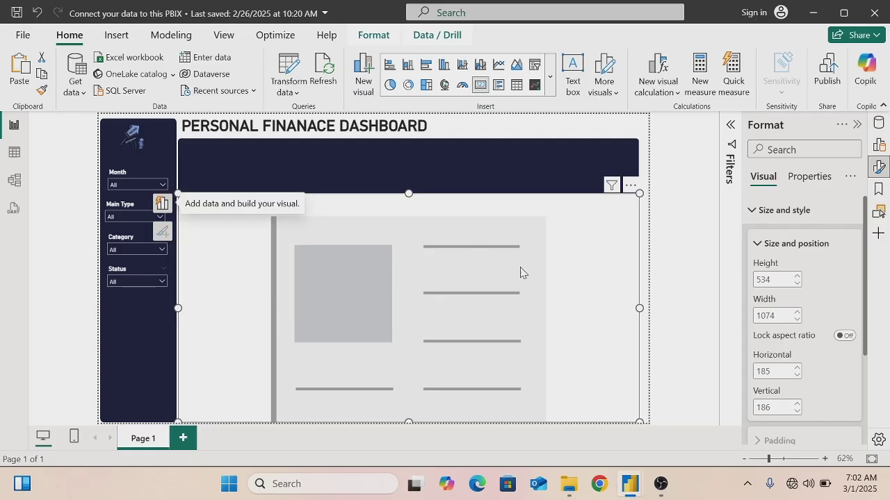
pyautogui.click(630, 186)
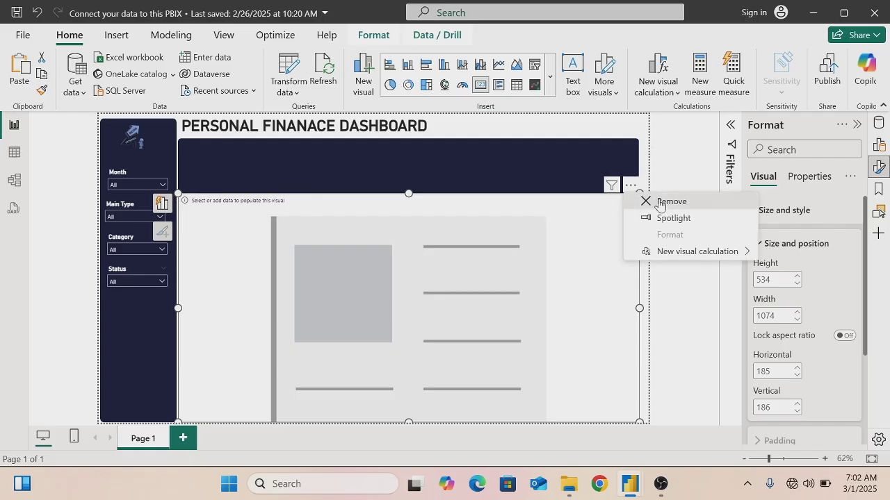
pyautogui.click(659, 203)
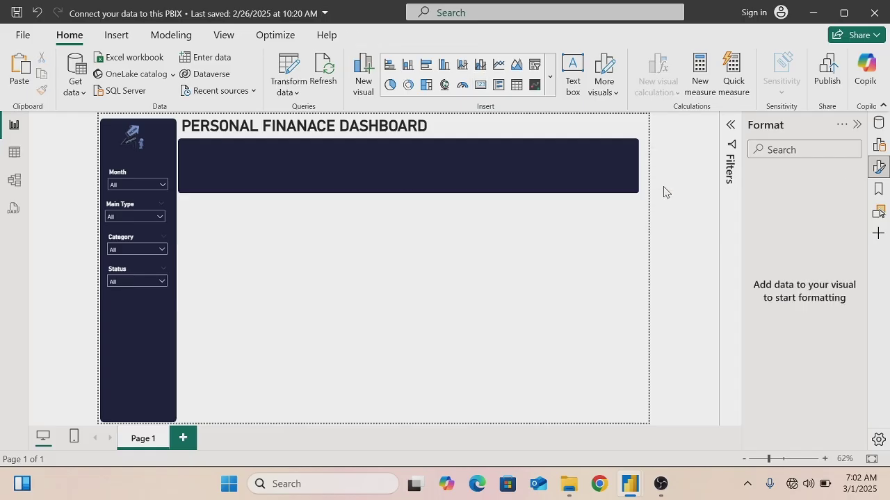
# Insert a text box, turn on its title with the text ALERT, and make the title bold
pyautogui.click(574, 66)
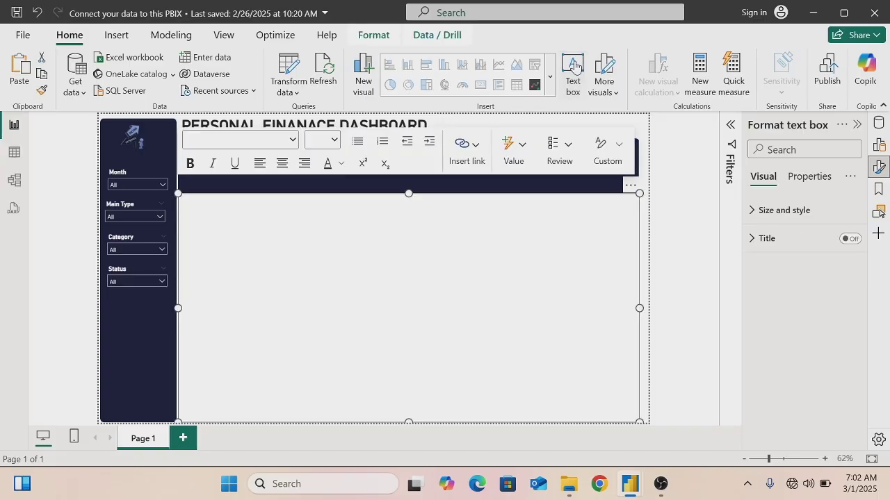
pyautogui.click(853, 239)
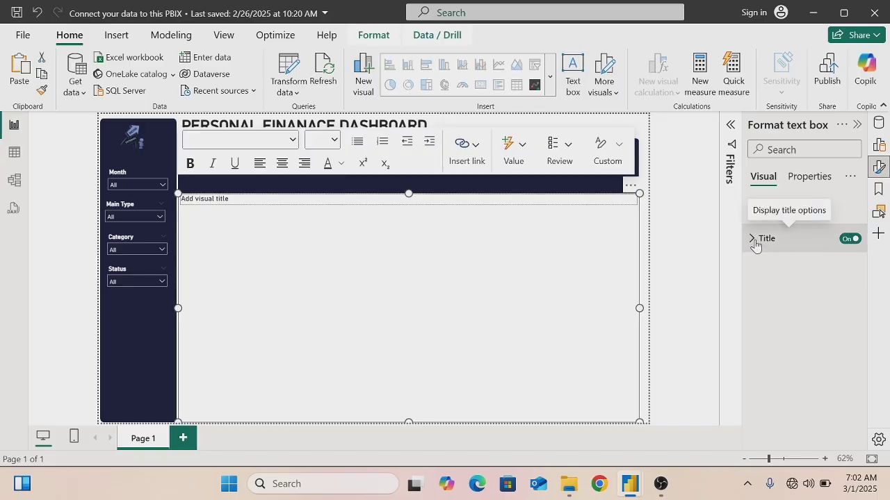
pyautogui.click(754, 243)
pyautogui.click(777, 308)
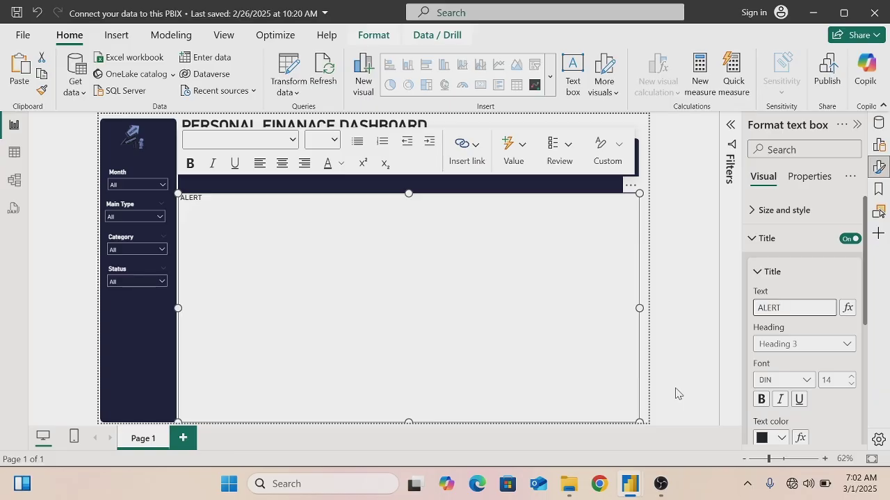
pyautogui.click(760, 401)
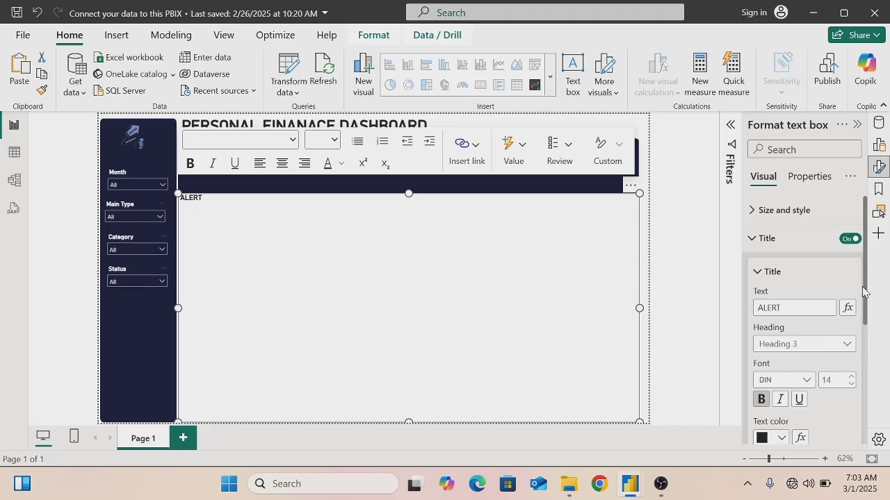
# Resize the ALERT text box to height 50 and width 121, and place it below the Status slicer in the sidebar
pyautogui.click(752, 212)
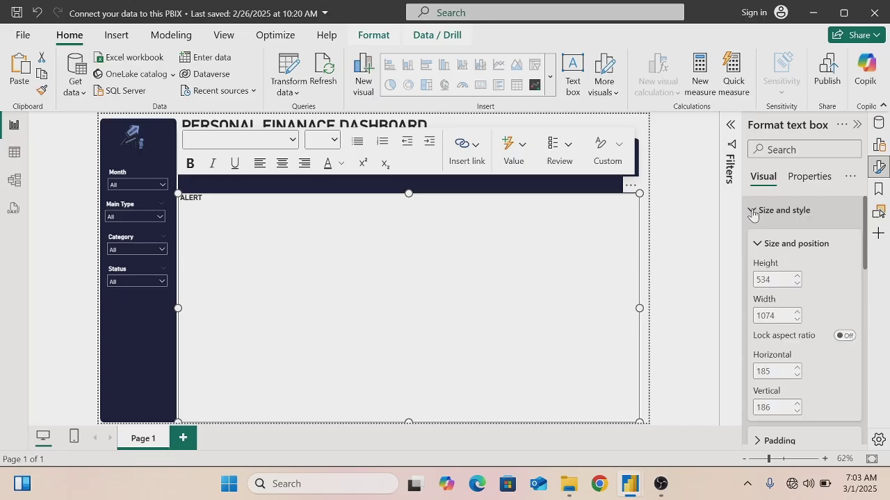
pyautogui.press('BackSpace')
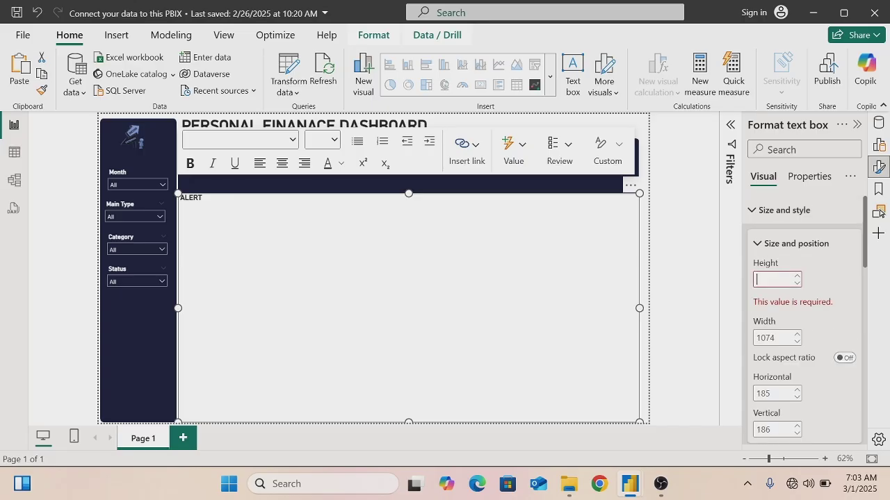
pyautogui.write('50')
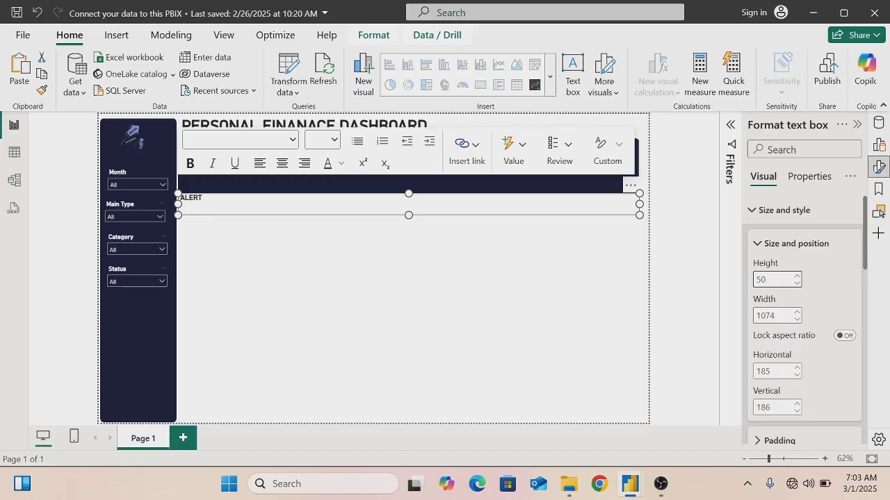
pyautogui.press('Tab')
pyautogui.press('BackSpace')
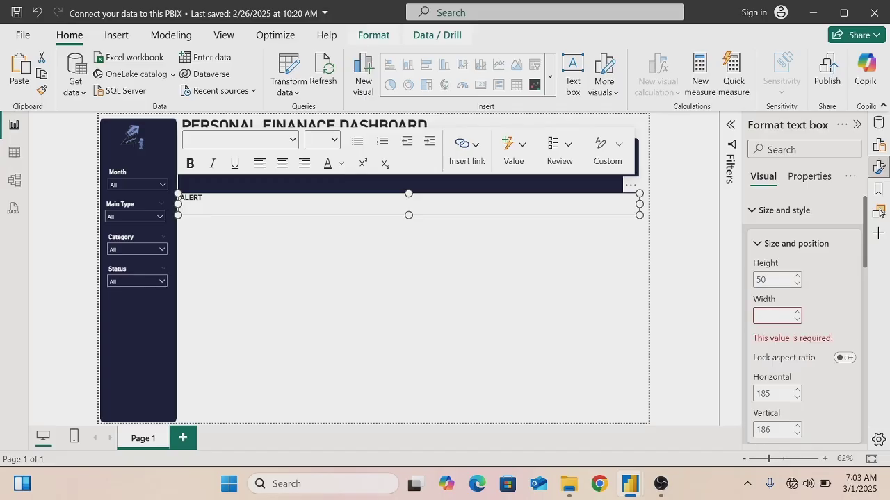
pyautogui.write('121')
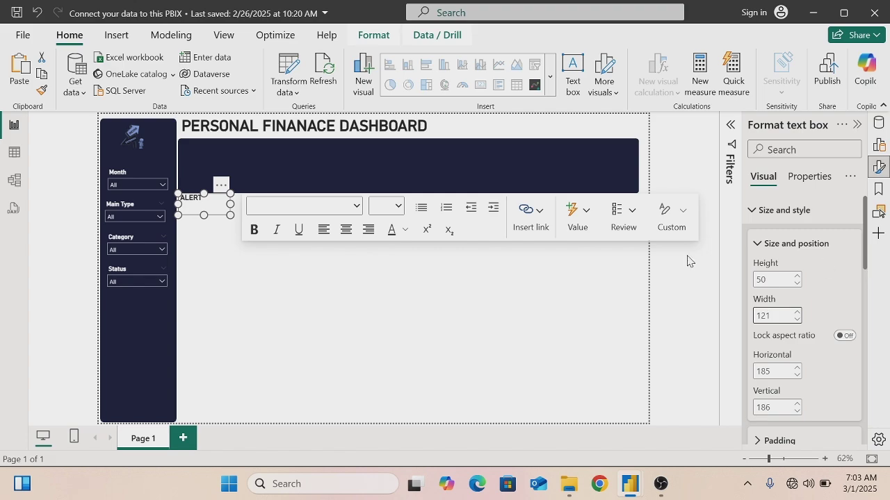
pyautogui.moveTo(221, 218); pyautogui.dragTo(145, 323)
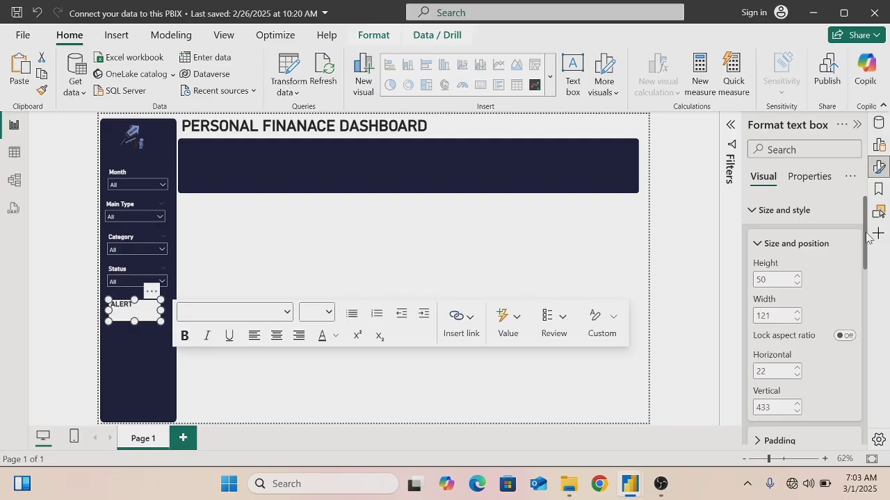
# Center the ALERT title, color its text white, turn off the text box background and deselect it
pyautogui.moveTo(868, 238); pyautogui.dragTo(867, 387)
pyautogui.click(780, 366)
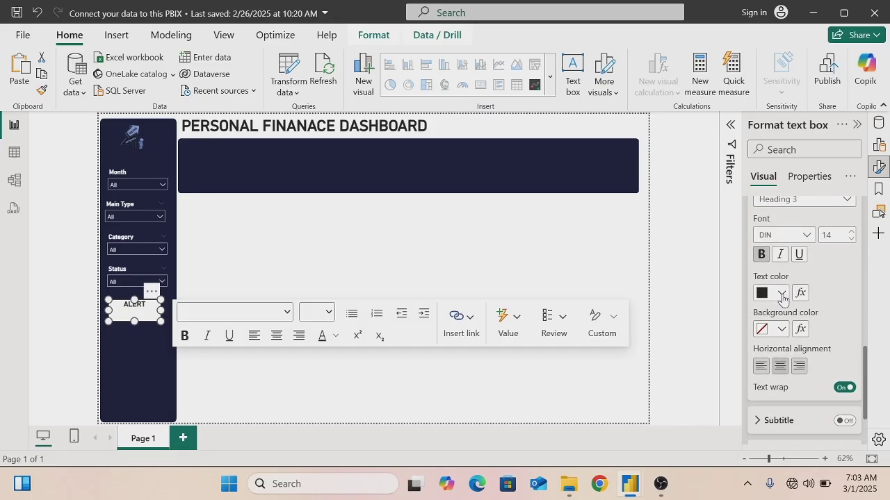
pyautogui.click(782, 293)
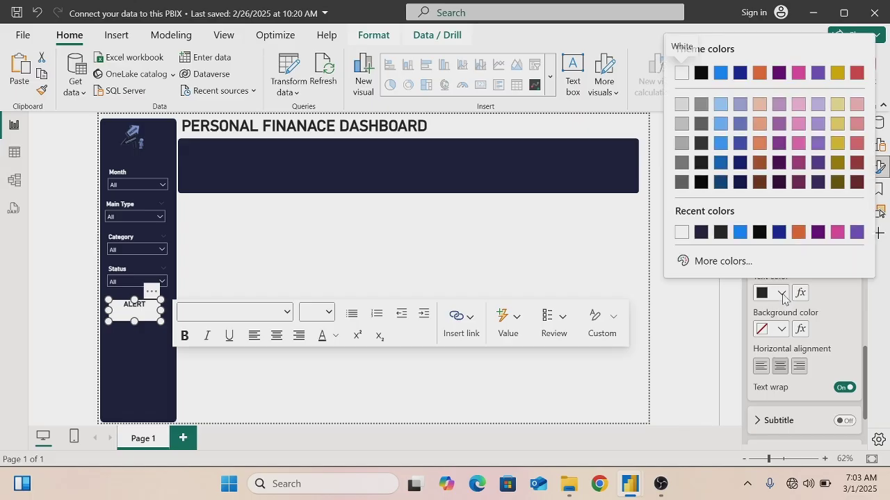
pyautogui.click(680, 238)
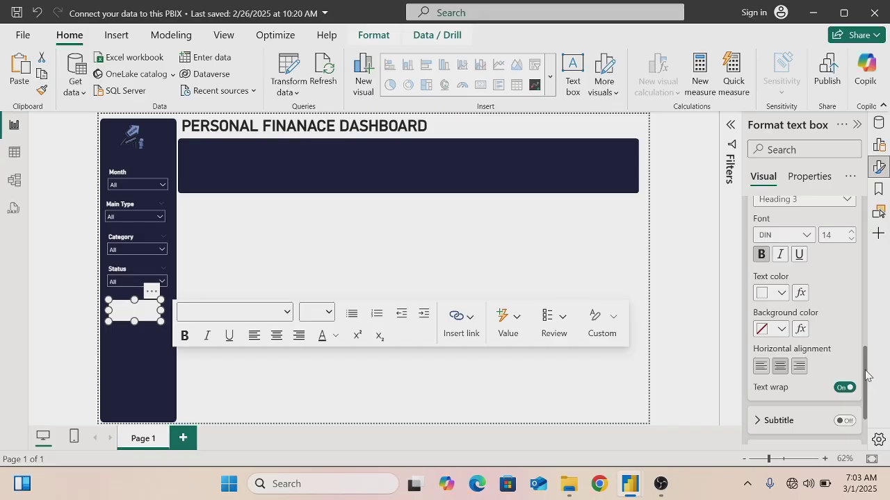
pyautogui.moveTo(865, 375); pyautogui.dragTo(865, 288)
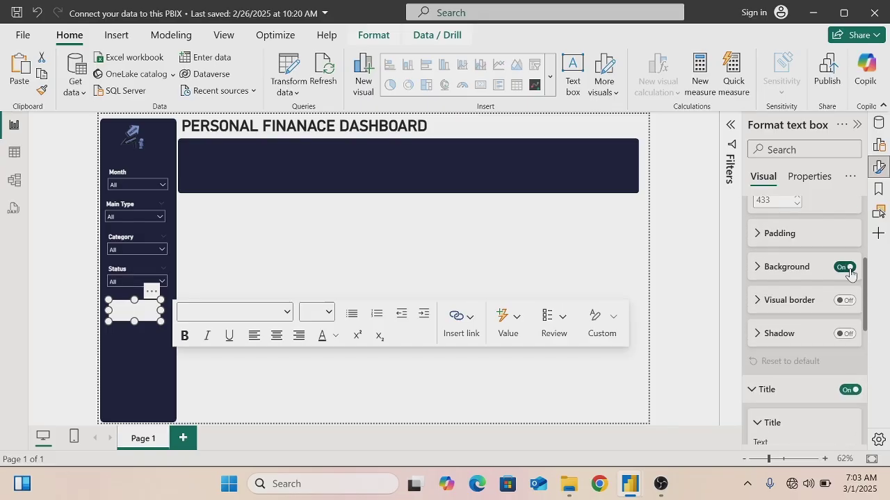
pyautogui.click(847, 268)
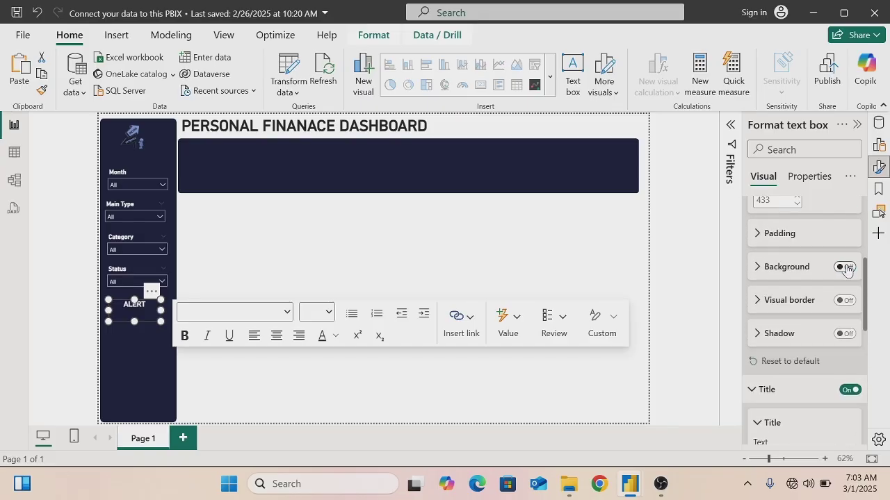
pyautogui.click(587, 243)
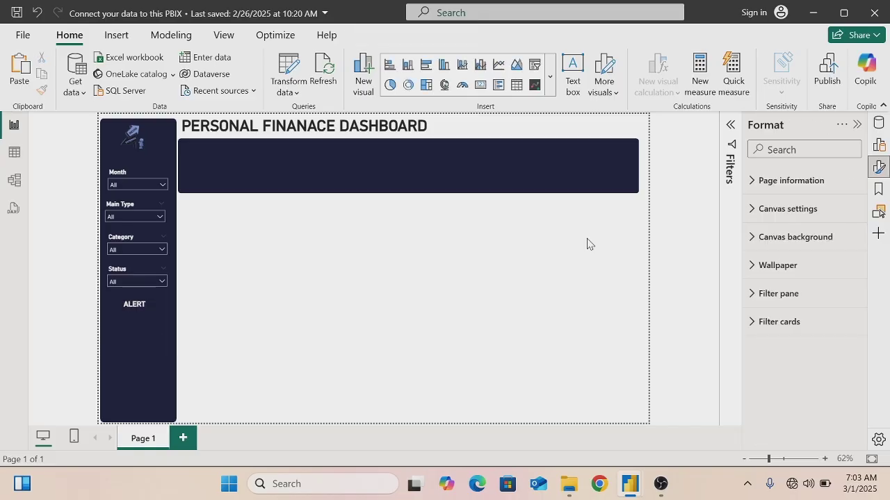
# Insert a card visual showing the Total Income measure from the Measures (2) table
pyautogui.click(480, 85)
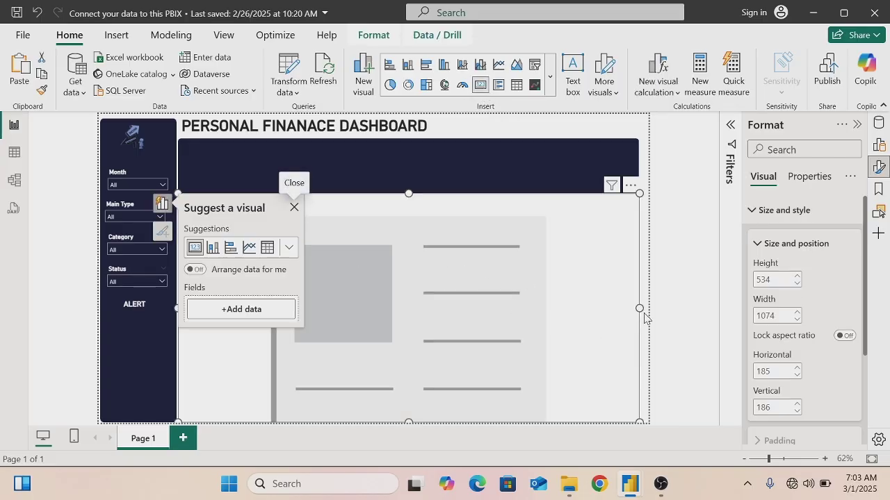
pyautogui.click(245, 311)
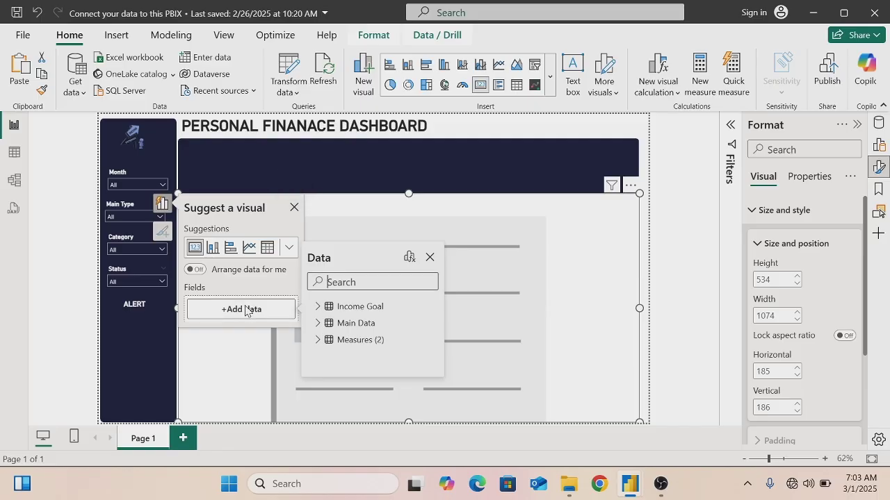
pyautogui.click(318, 342)
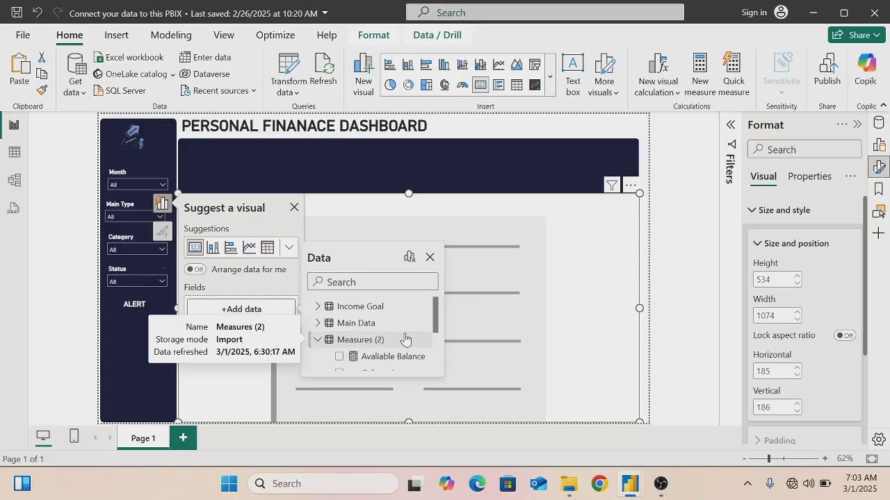
pyautogui.moveTo(433, 313); pyautogui.dragTo(436, 345)
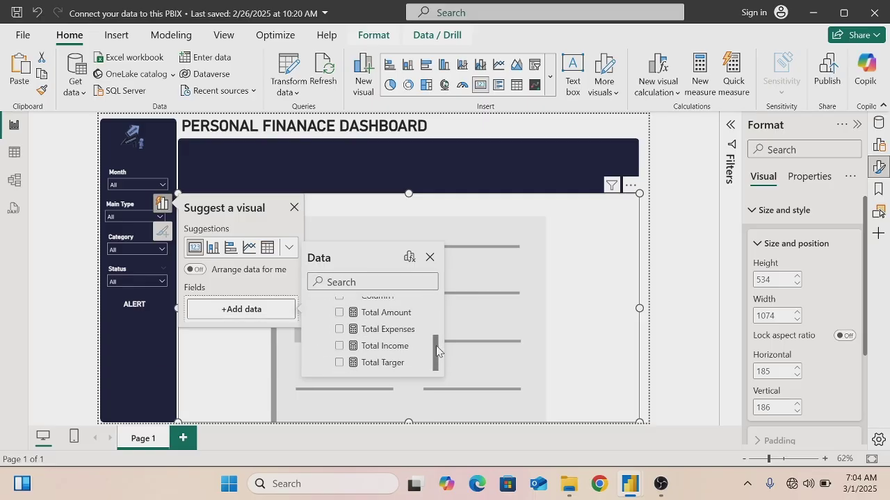
pyautogui.click(339, 346)
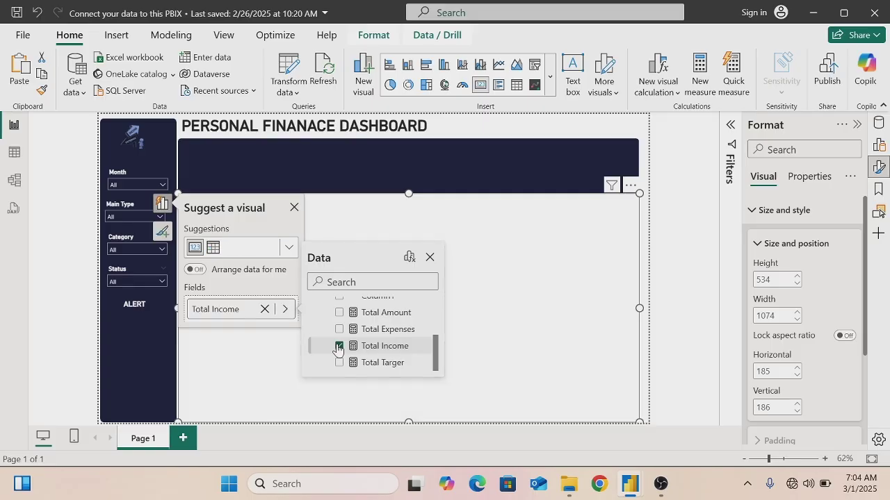
pyautogui.click(432, 258)
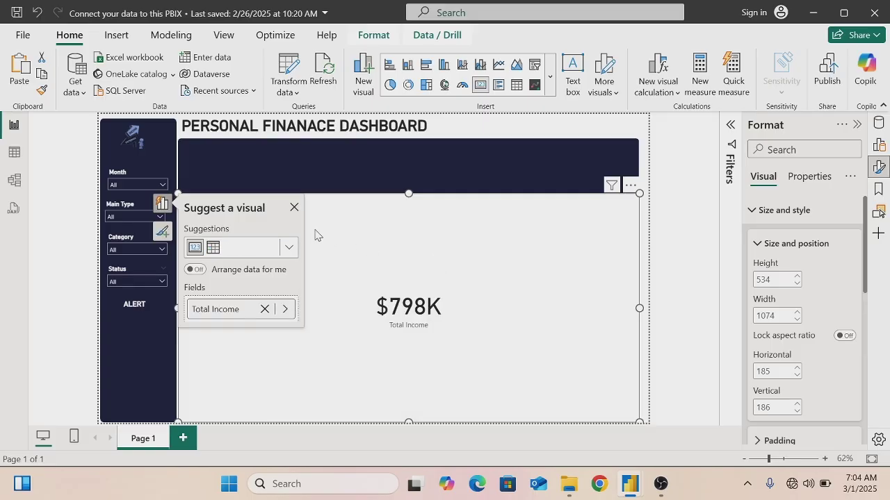
pyautogui.click(294, 208)
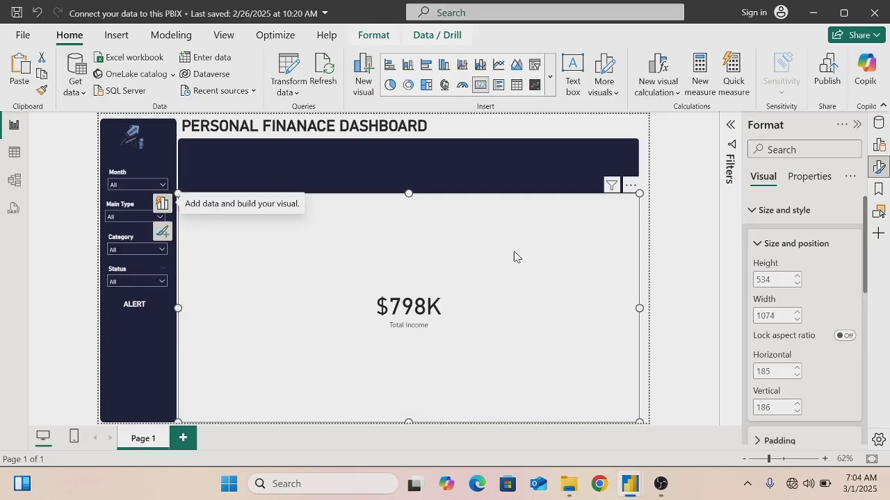
# Set the Total Income card's height to 80 and its width to 168
pyautogui.doubleClick(763, 279)
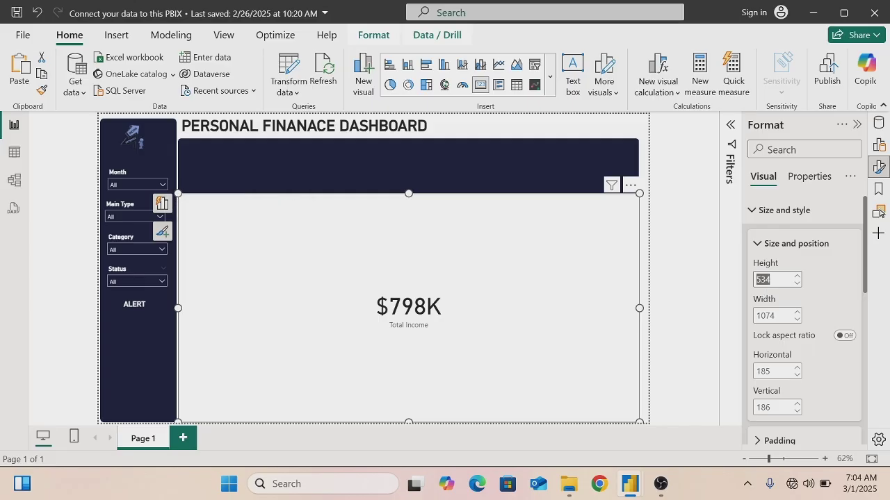
pyautogui.press('BackSpace')
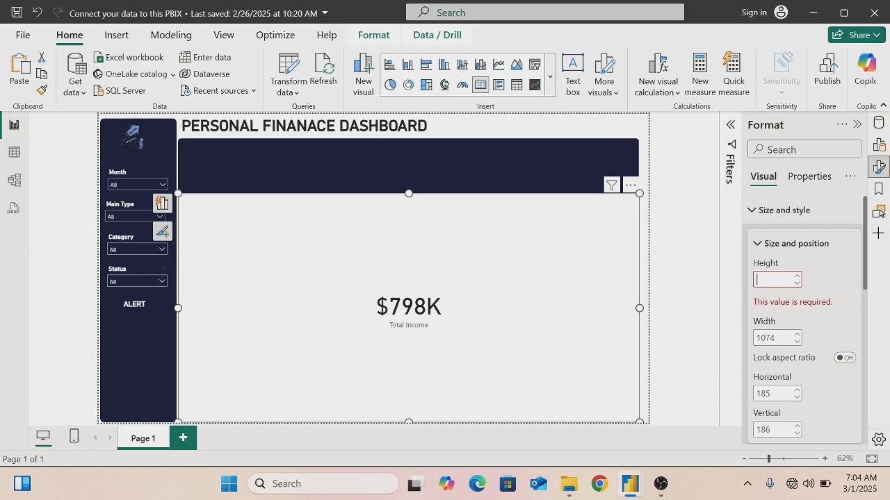
pyautogui.write('80')
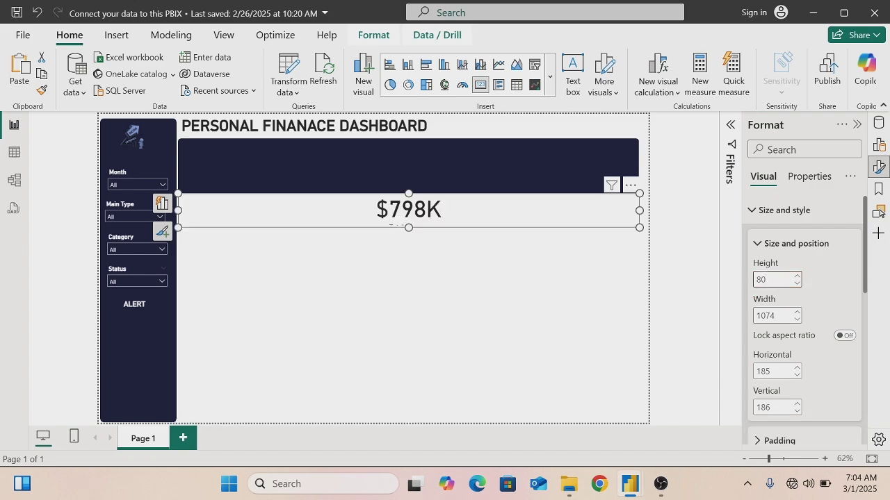
pyautogui.press('Tab')
pyautogui.press('BackSpace')
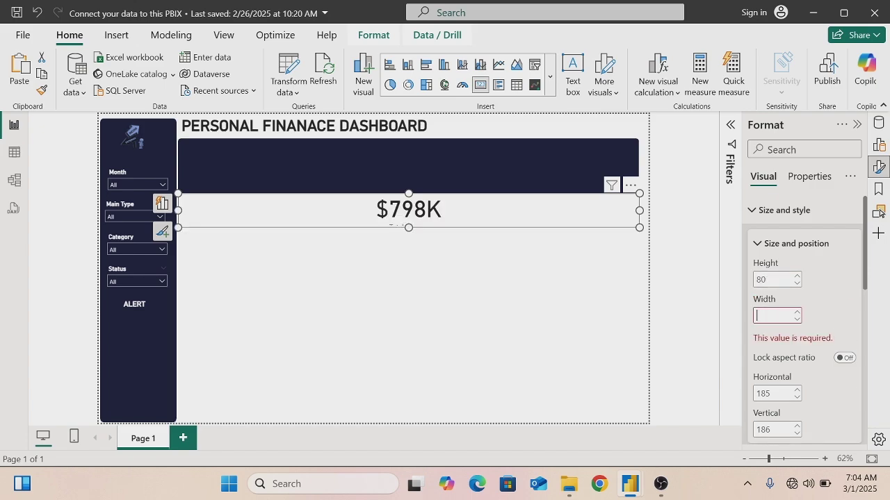
pyautogui.write('1')
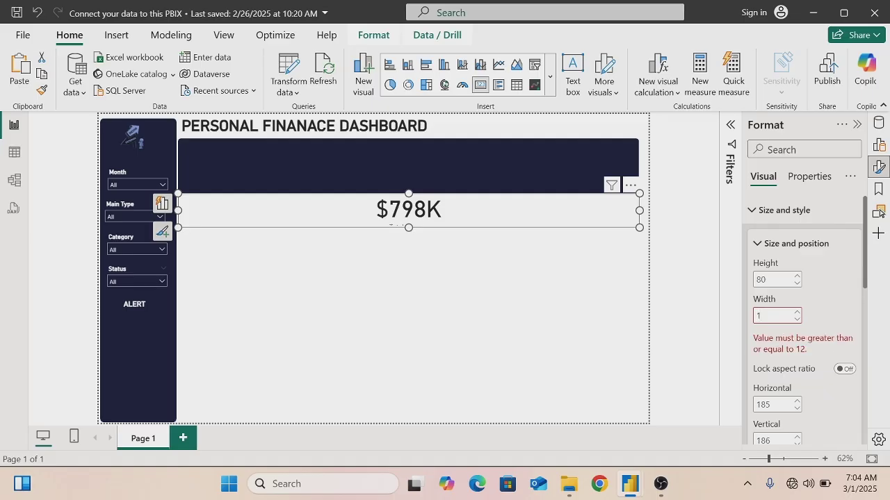
pyautogui.write('68')
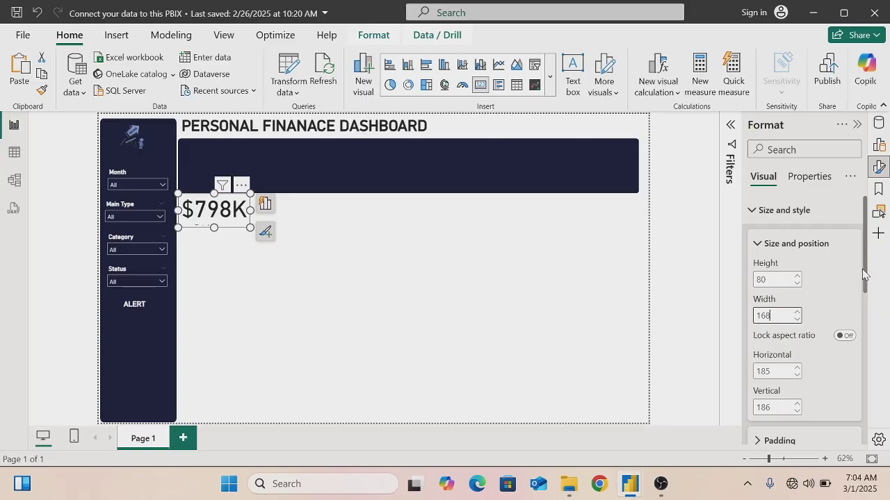
# Turn off the background and the category label of the Total Income card
pyautogui.moveTo(866, 270); pyautogui.dragTo(865, 333)
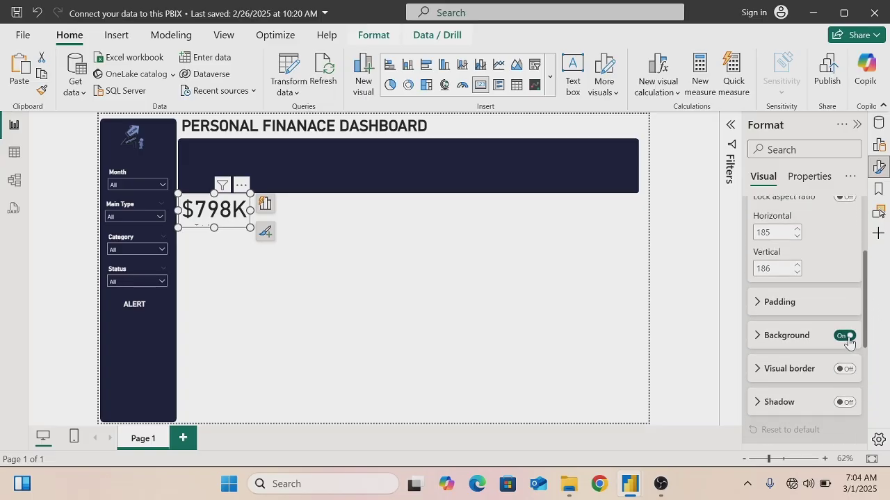
pyautogui.click(845, 336)
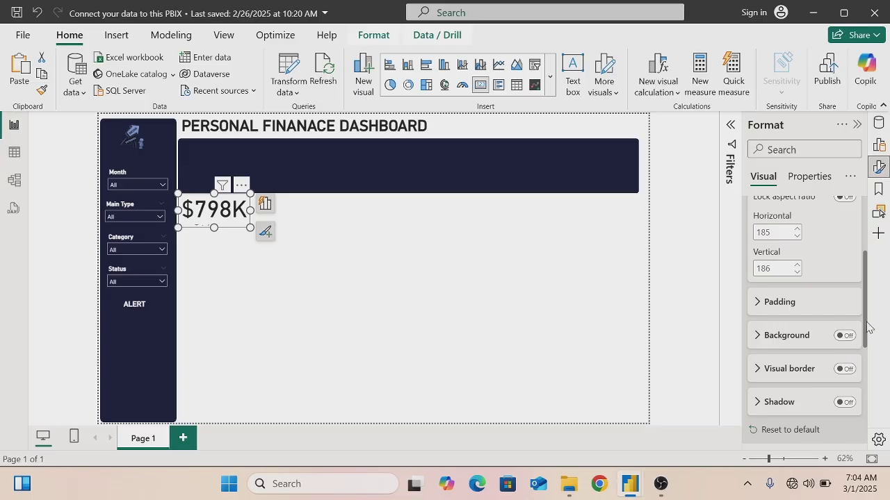
pyautogui.moveTo(866, 324); pyautogui.dragTo(869, 426)
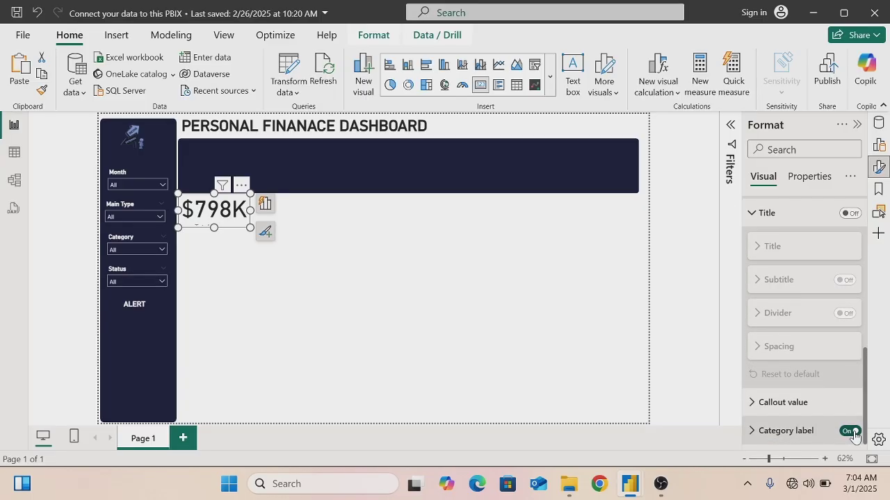
pyautogui.click(851, 431)
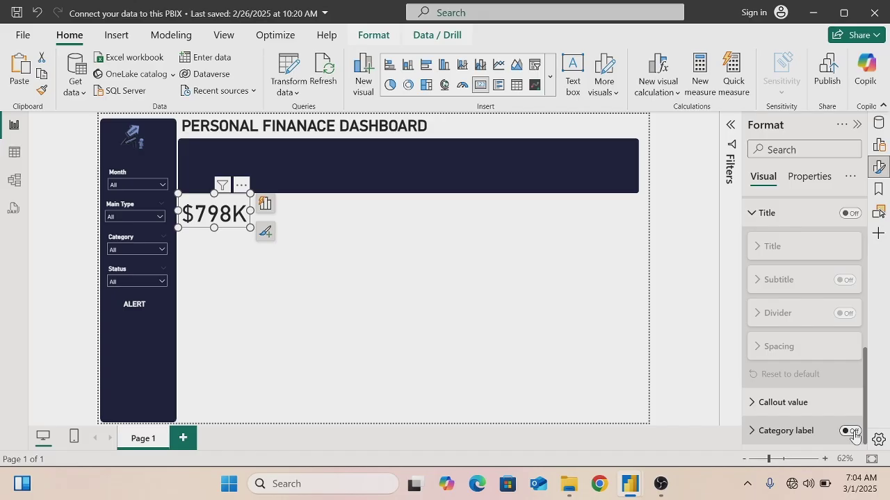
# Set the Total Income card's callout value to font size 30 and make it bold
pyautogui.click(752, 403)
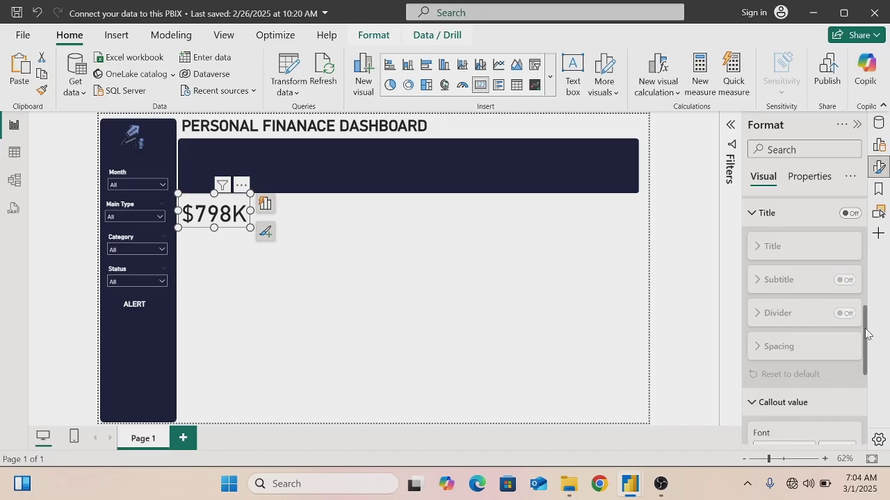
pyautogui.moveTo(865, 334); pyautogui.dragTo(869, 410)
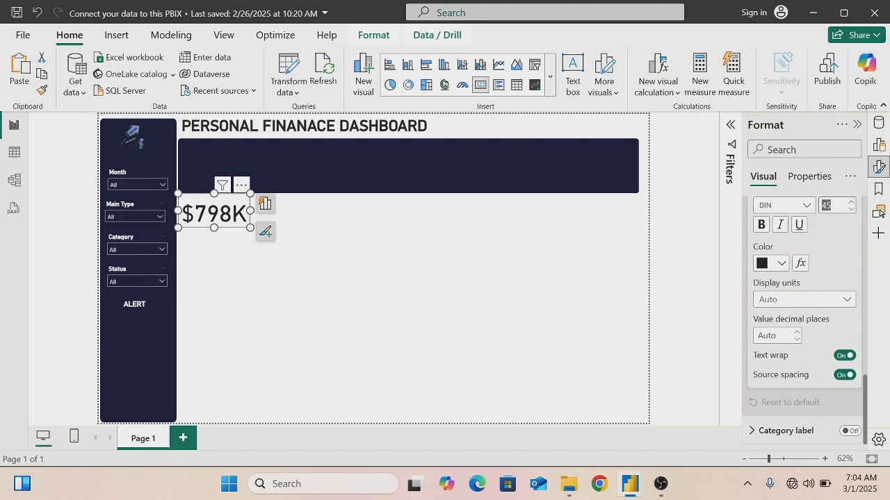
pyautogui.press('BackSpace')
pyautogui.write('30')
pyautogui.press('Return')
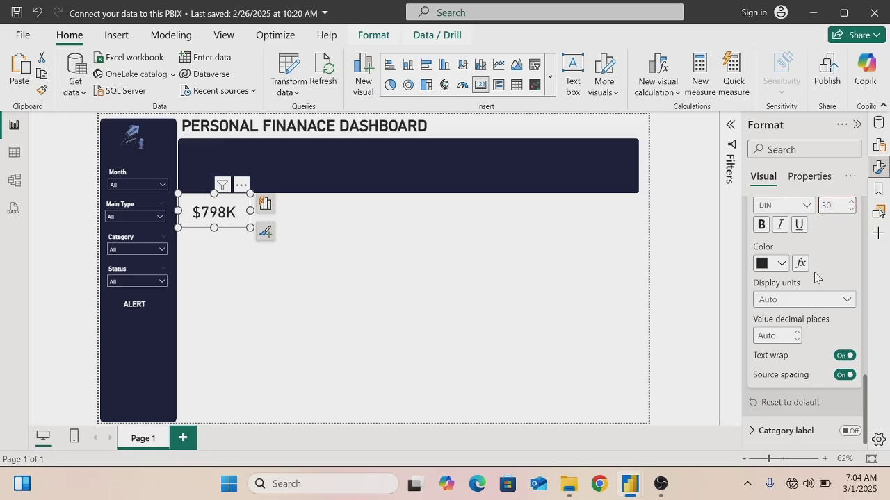
pyautogui.click(762, 229)
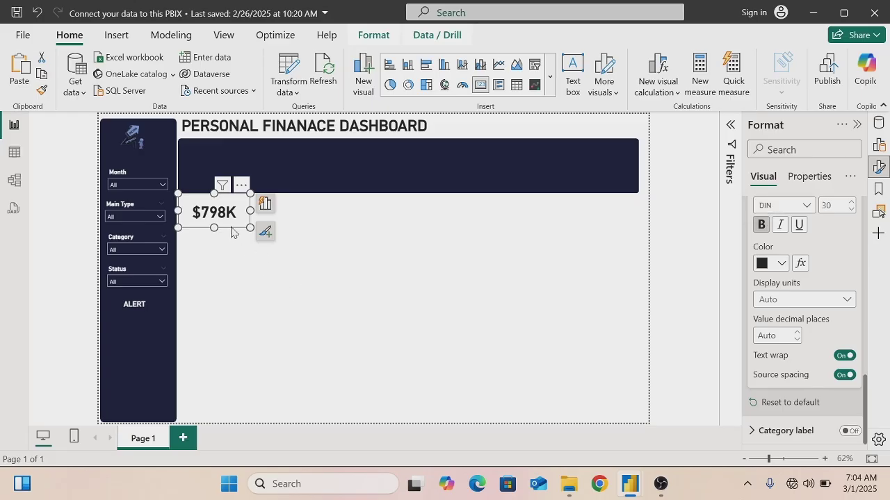
# Move the Total Income card onto the start of the navy header banner and set its callout value color to white
pyautogui.moveTo(231, 232); pyautogui.dragTo(248, 178)
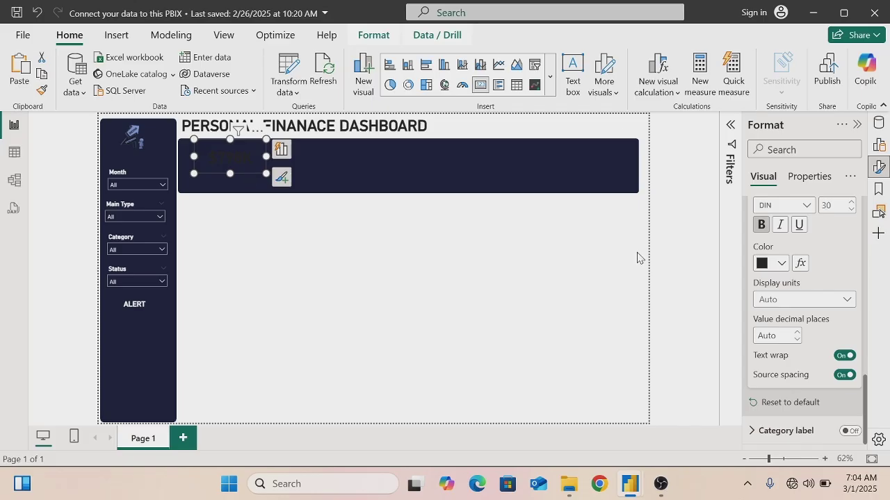
pyautogui.click(782, 263)
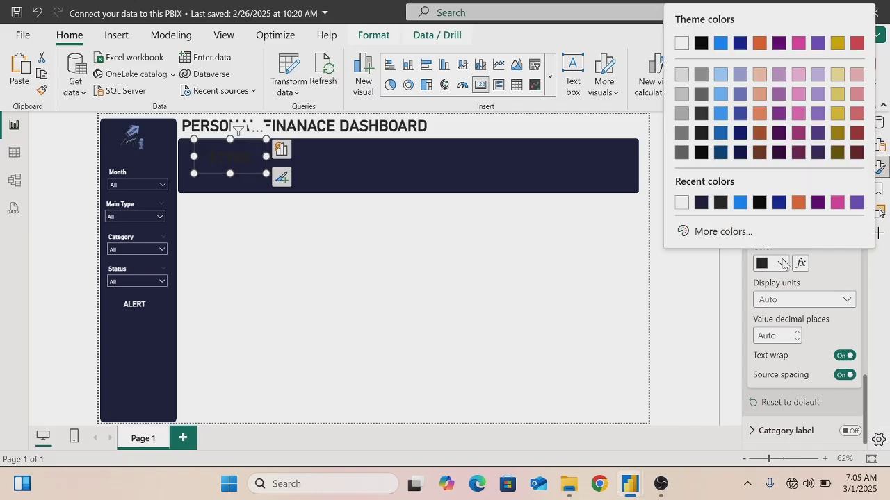
pyautogui.click(681, 202)
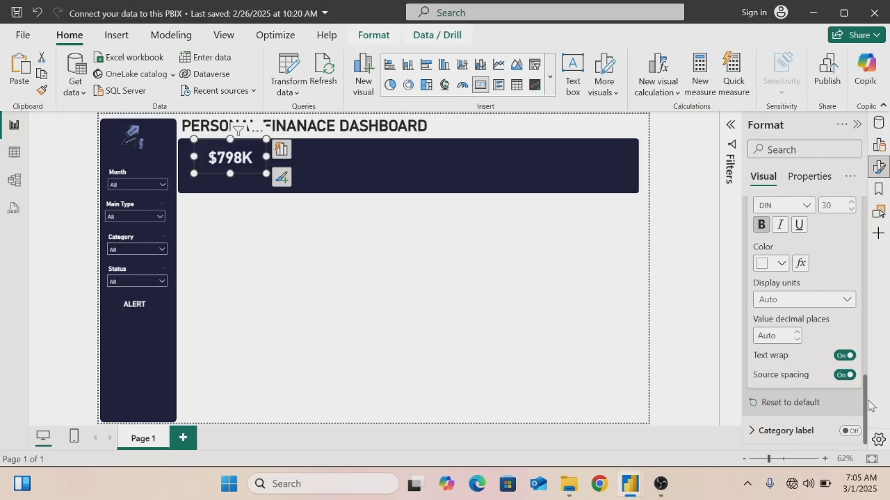
# Turn on the Total Income card's title and set its text to TOTAL INCOME
pyautogui.moveTo(864, 401); pyautogui.dragTo(861, 299)
pyautogui.click(849, 299)
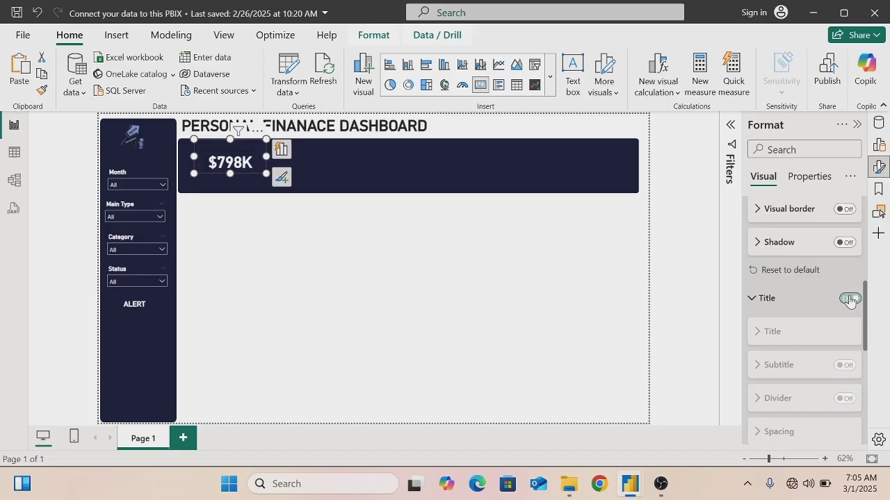
pyautogui.click(827, 367)
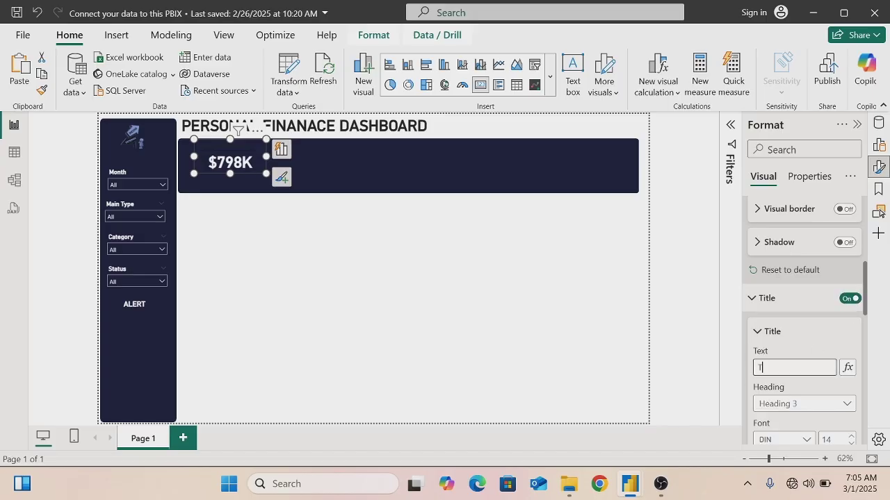
pyautogui.write('TOTAL INCOME')
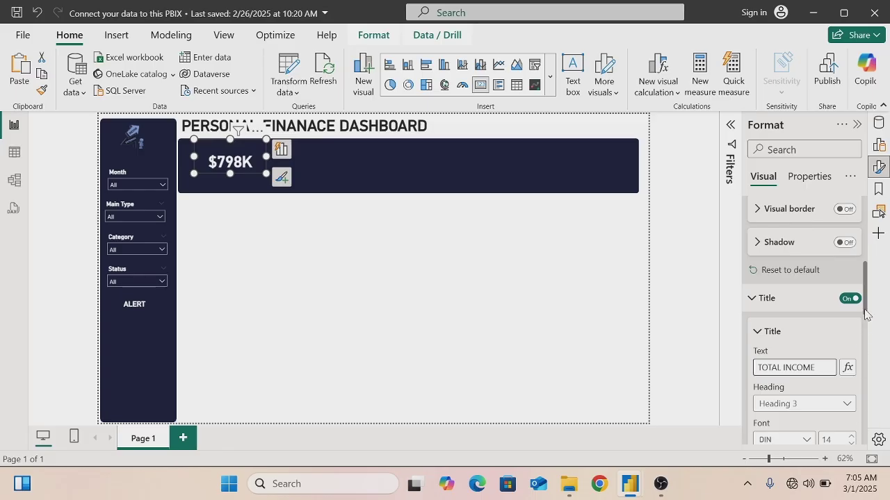
# Format the TOTAL INCOME card title as bold Segoe UI with white text
pyautogui.moveTo(864, 314); pyautogui.dragTo(867, 348)
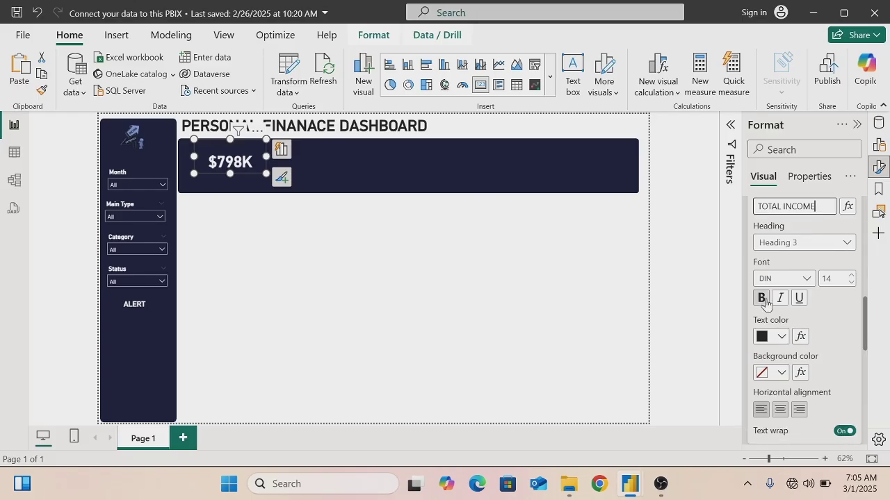
pyautogui.click(765, 302)
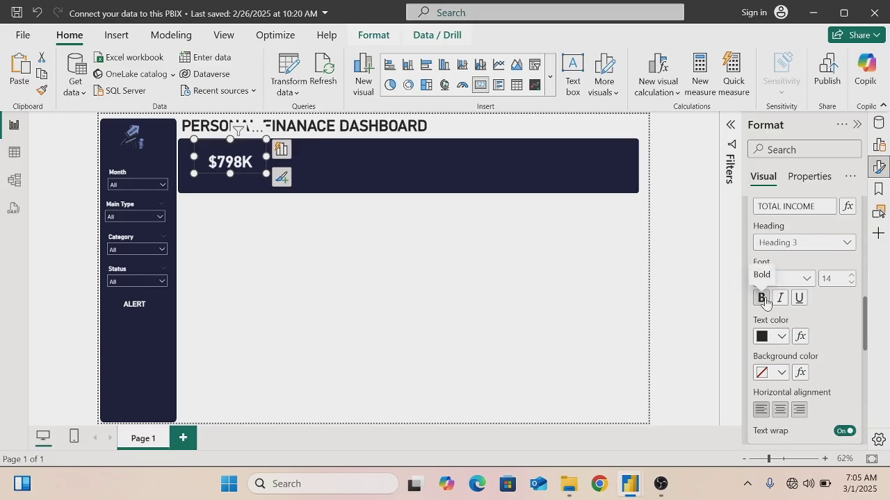
pyautogui.click(806, 280)
pyautogui.press('s')
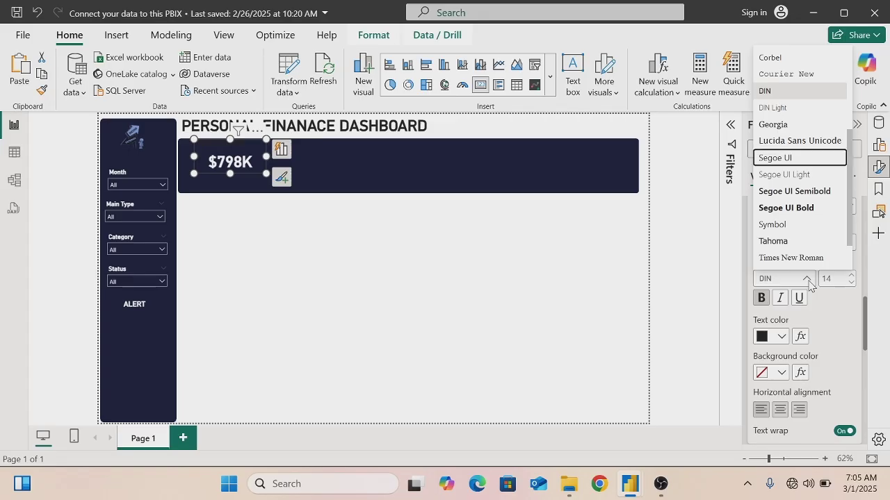
pyautogui.press('Return')
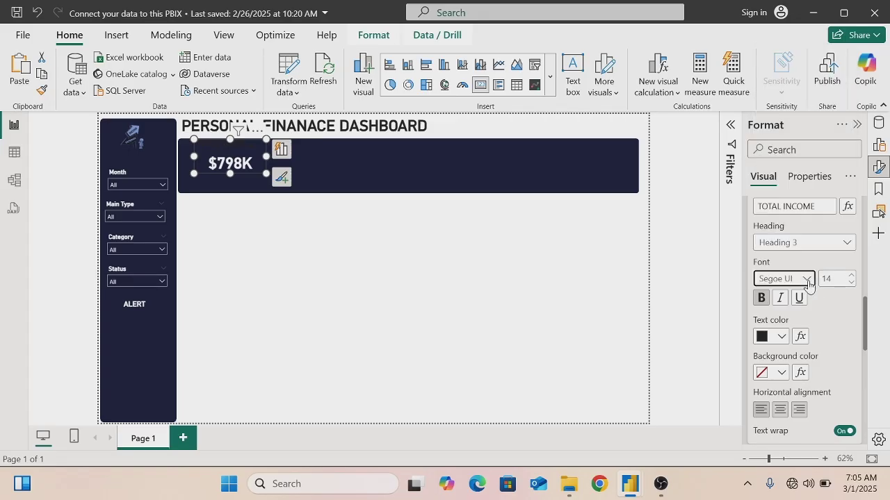
pyautogui.click(781, 336)
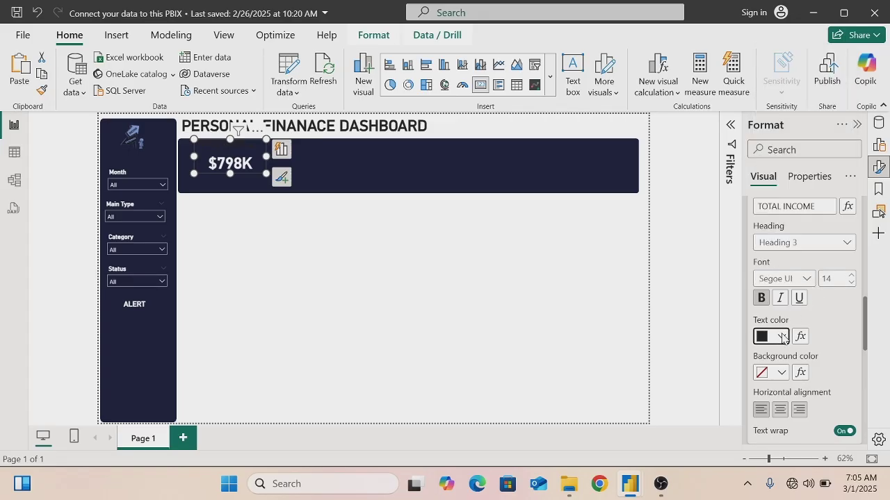
pyautogui.click(680, 276)
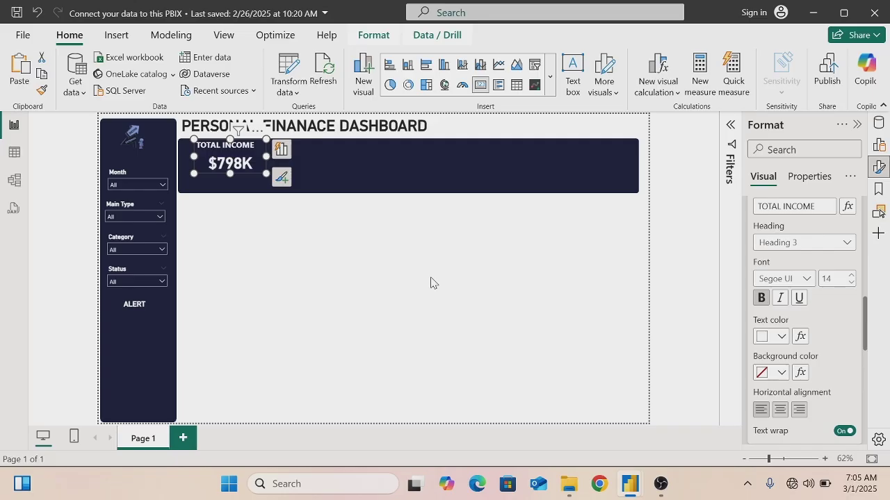
# Paste three copies of the TOTAL INCOME card and spread them in a row across the navy banner beside the original
pyautogui.hotkey('ctrl', 'v')
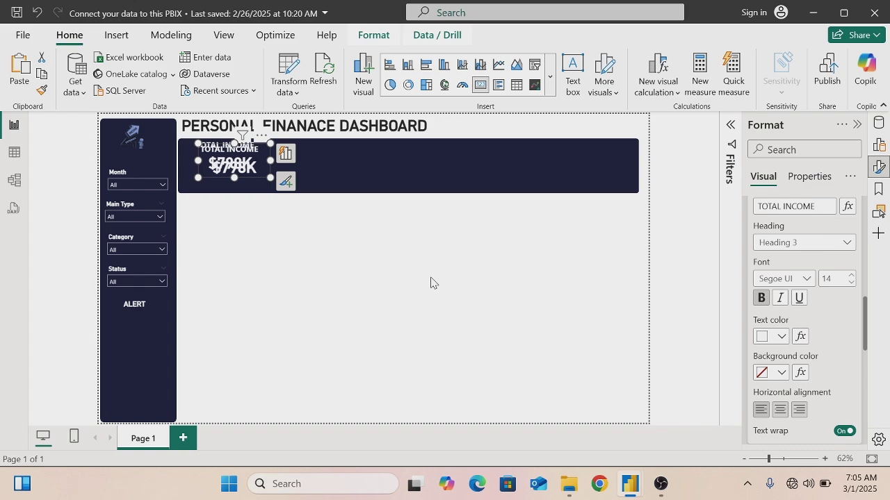
pyautogui.hotkey('ctrl', 'v')
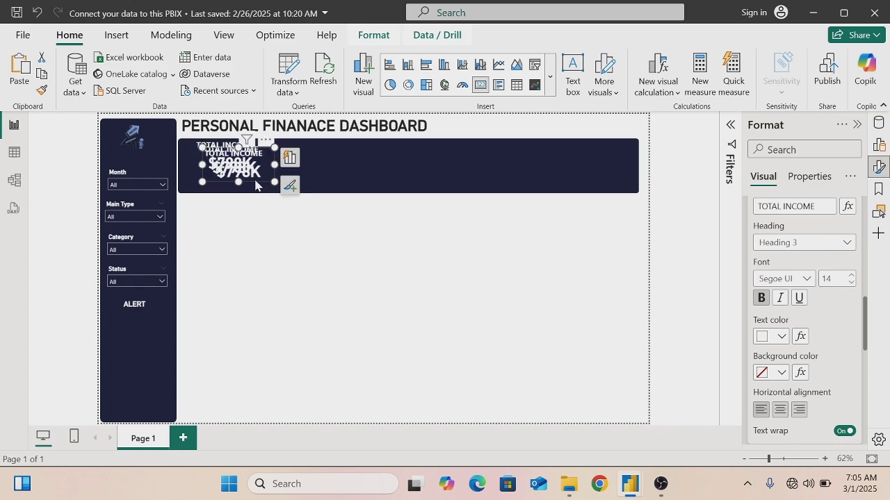
pyautogui.moveTo(255, 182); pyautogui.dragTo(532, 179)
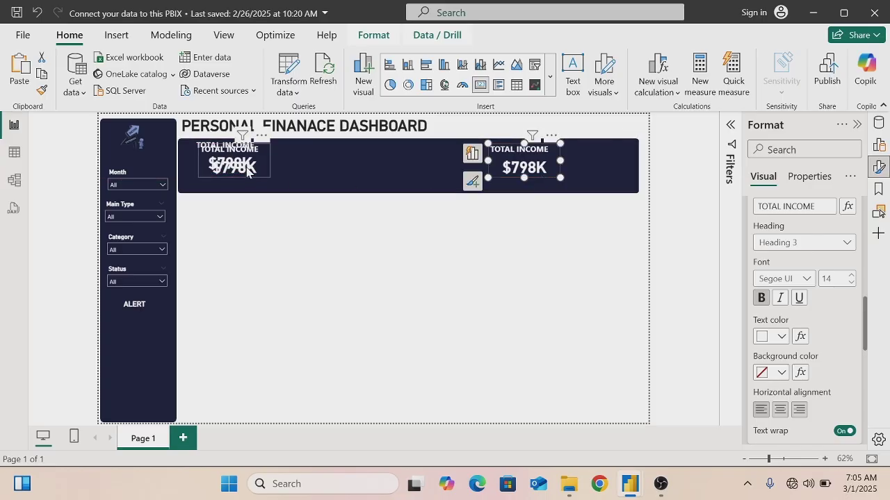
pyautogui.moveTo(406, 159); pyautogui.dragTo(454, 178)
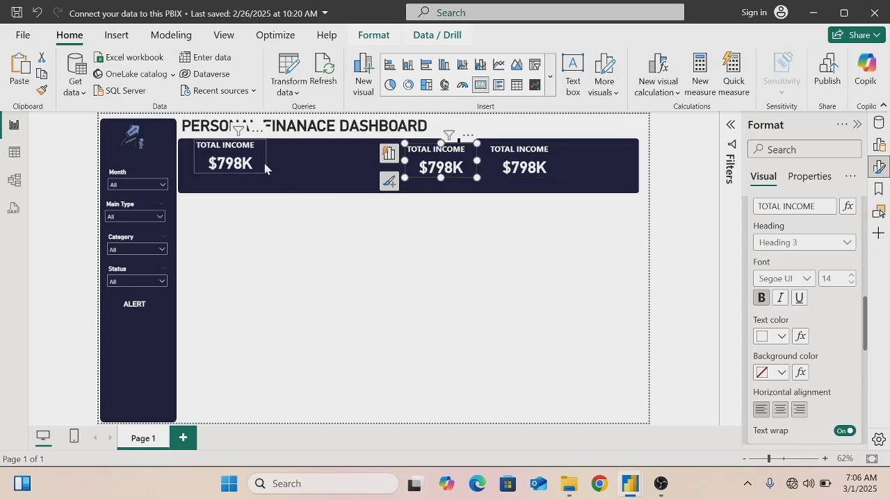
pyautogui.click(274, 266)
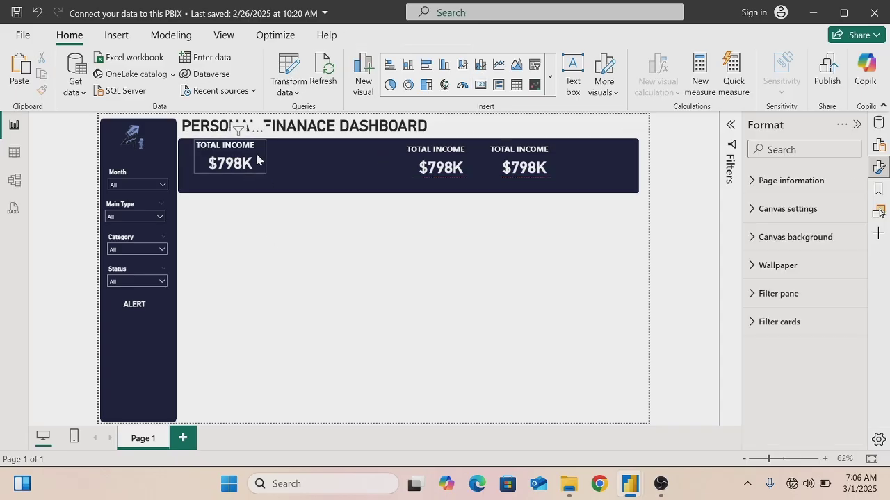
pyautogui.click(256, 156)
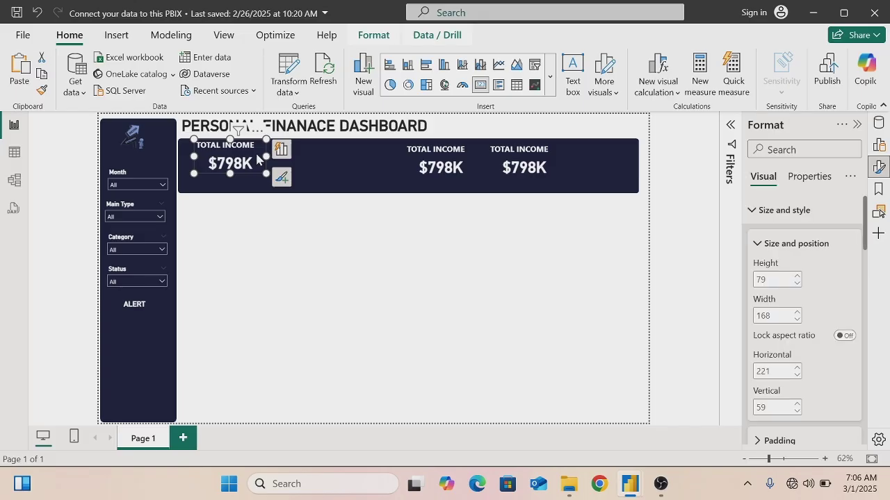
pyautogui.moveTo(257, 159); pyautogui.dragTo(353, 174)
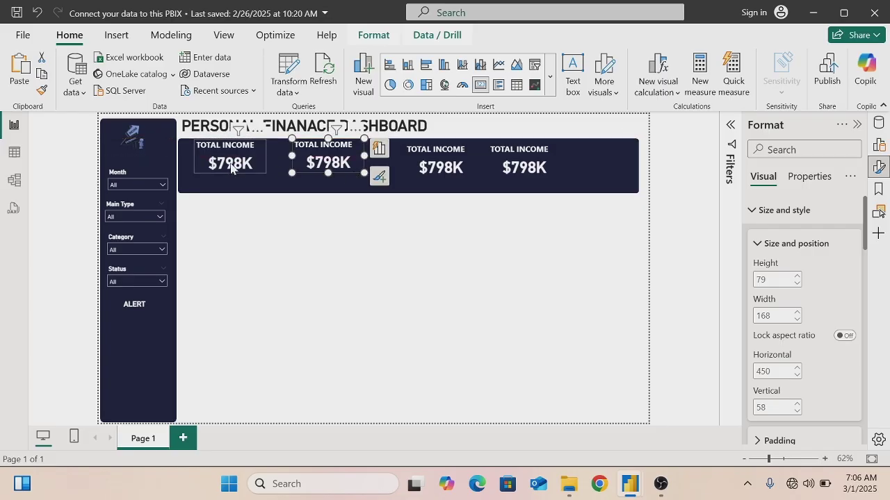
# Align the four TOTAL INCOME cards to the top and distribute them horizontally across the banner
pyautogui.click(203, 174)
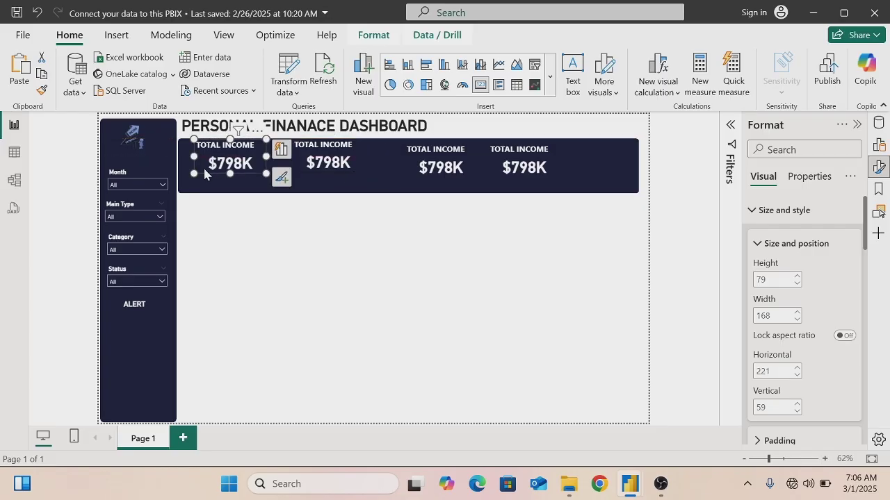
pyautogui.keyDown('ctrl'); pyautogui.click(308, 174); pyautogui.keyUp('ctrl')
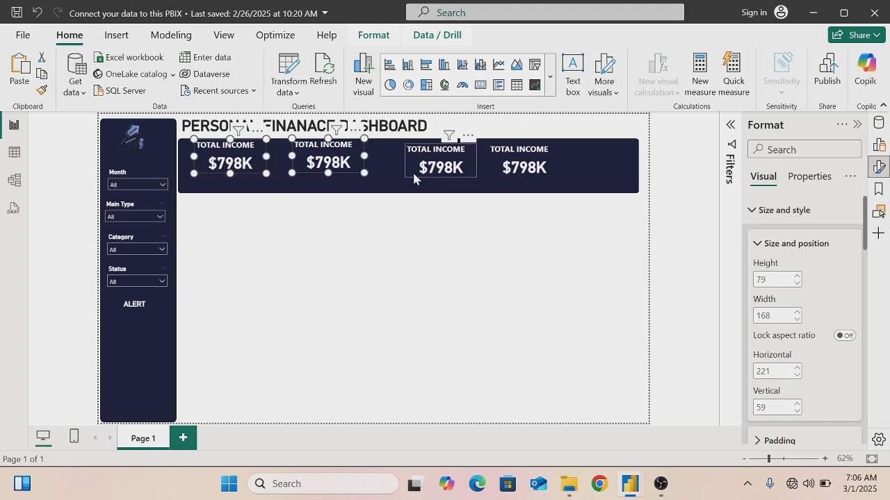
pyautogui.keyDown('ctrl'); pyautogui.click(413, 179); pyautogui.keyUp('ctrl')
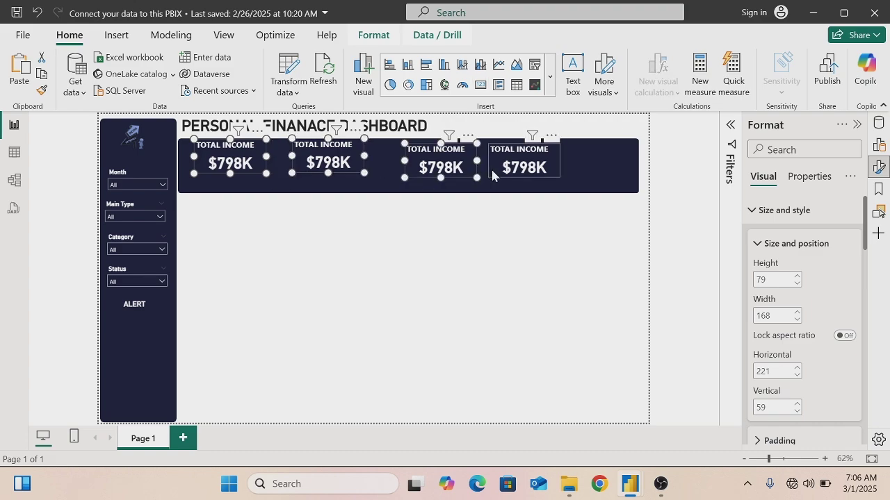
pyautogui.keyDown('ctrl'); pyautogui.click(492, 174); pyautogui.keyUp('ctrl')
pyautogui.click(381, 35)
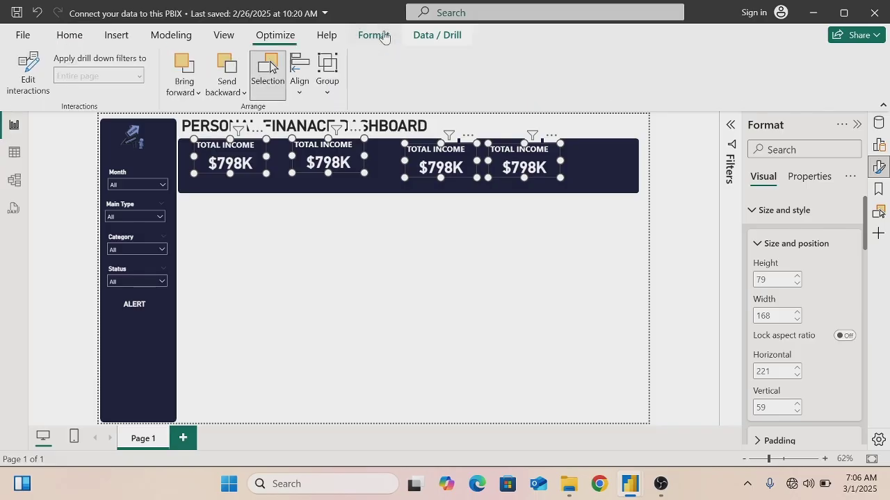
pyautogui.click(299, 96)
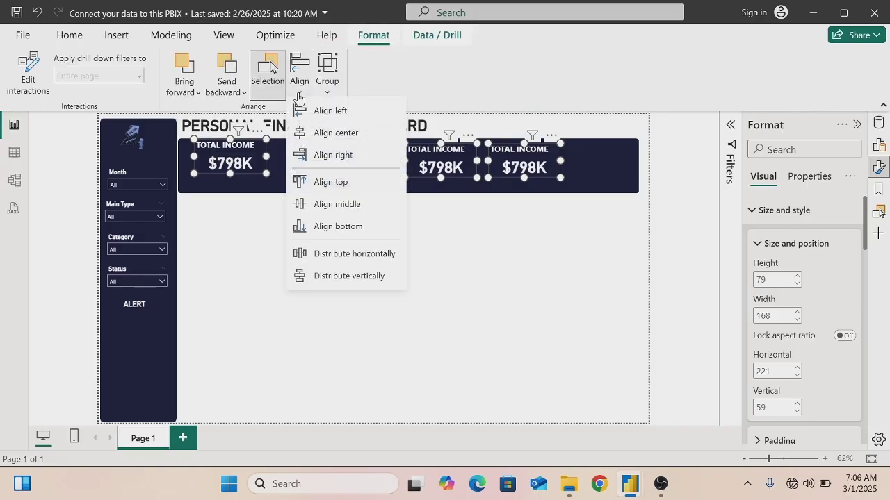
pyautogui.click(330, 182)
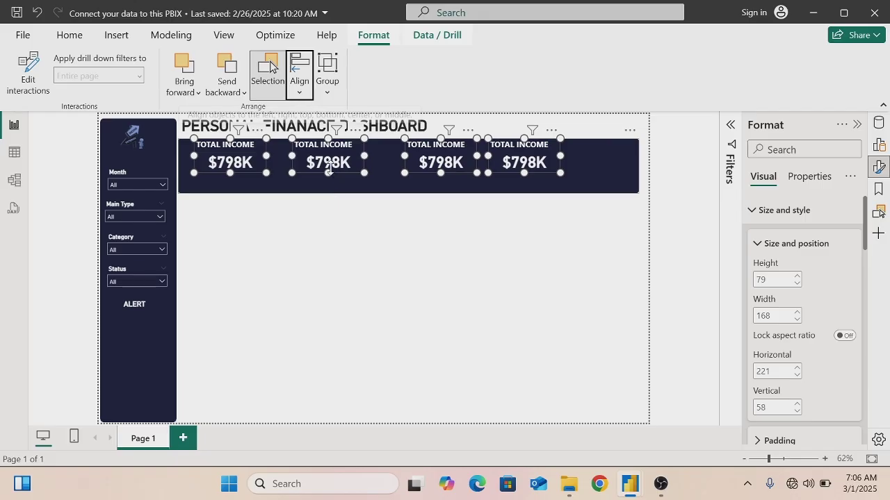
pyautogui.click(299, 96)
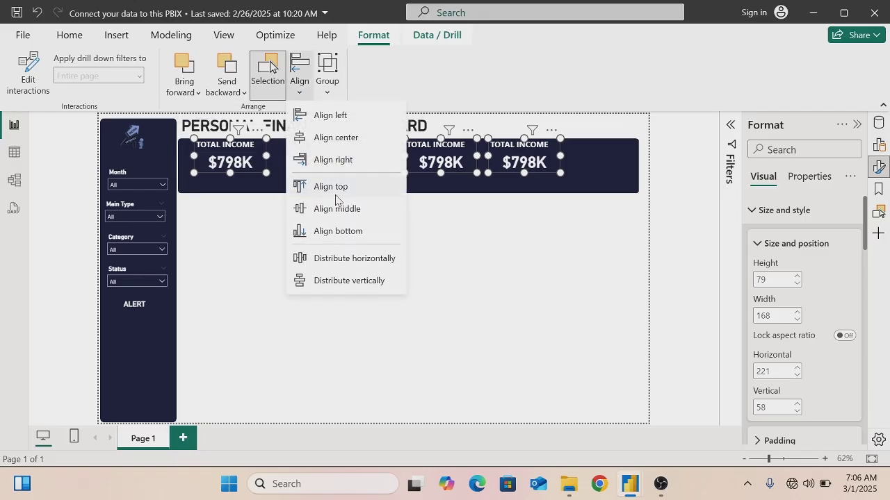
pyautogui.click(347, 265)
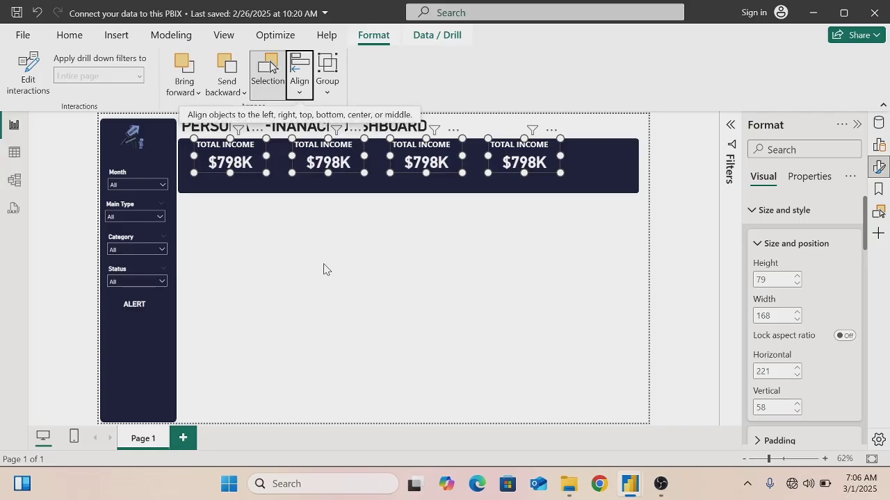
# Replace the second card's field with the Total Expenses measure and change its title to "TOTAL EXPENSES"
pyautogui.click(323, 268)
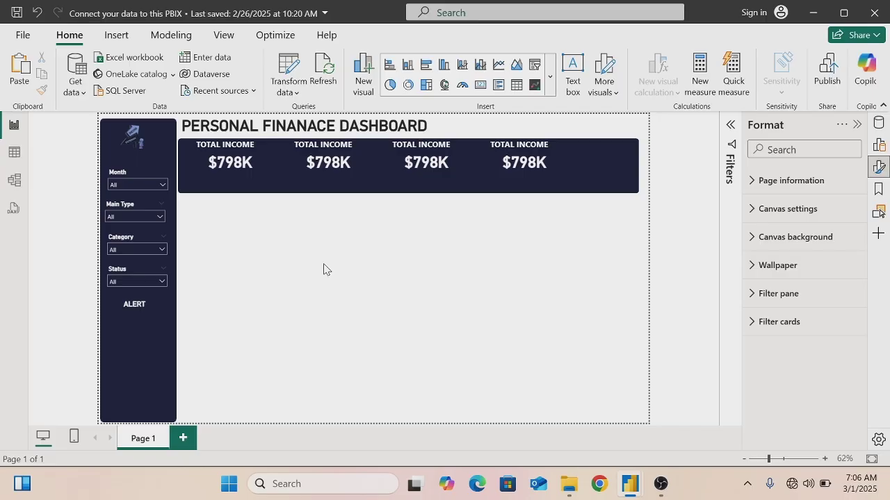
pyautogui.click(357, 152)
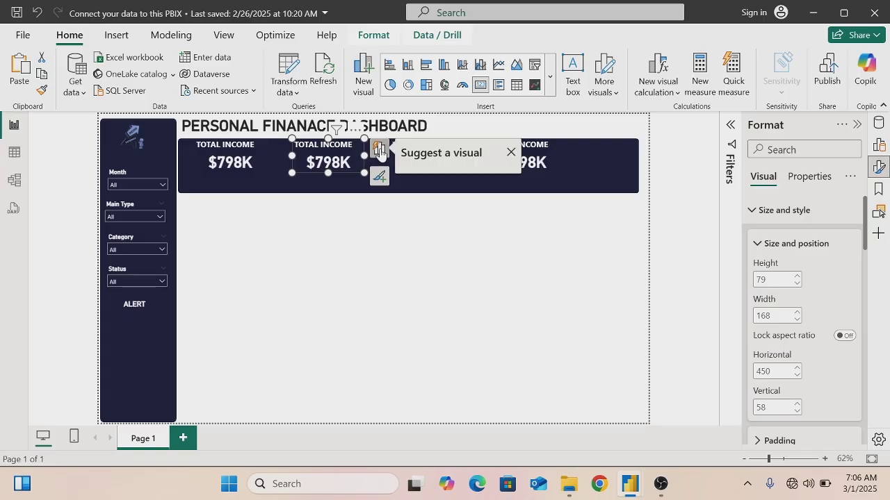
pyautogui.click(379, 152)
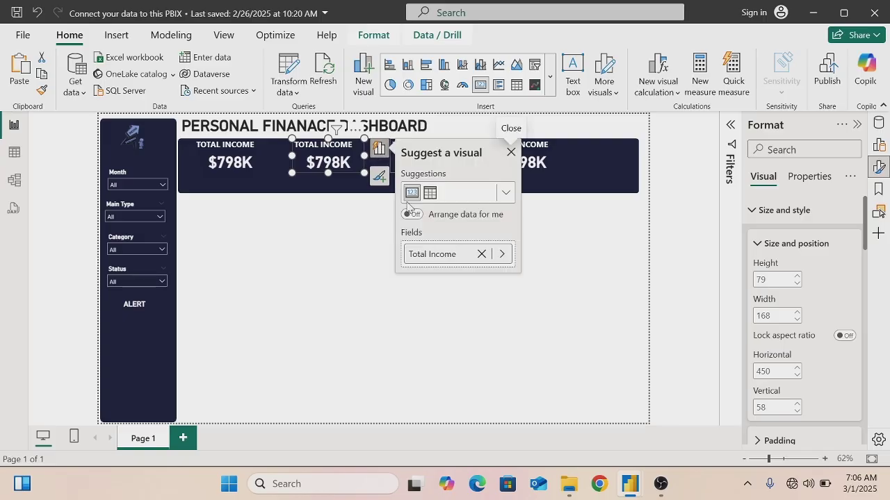
pyautogui.click(480, 255)
pyautogui.click(467, 256)
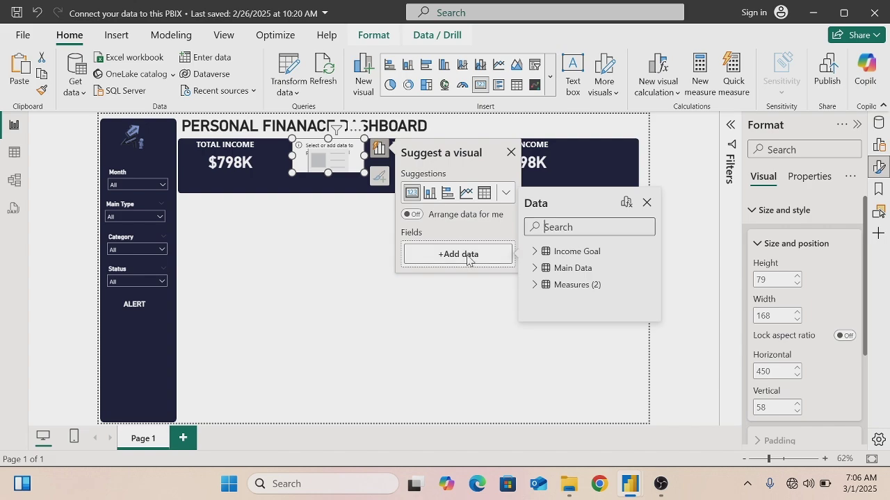
pyautogui.click(533, 285)
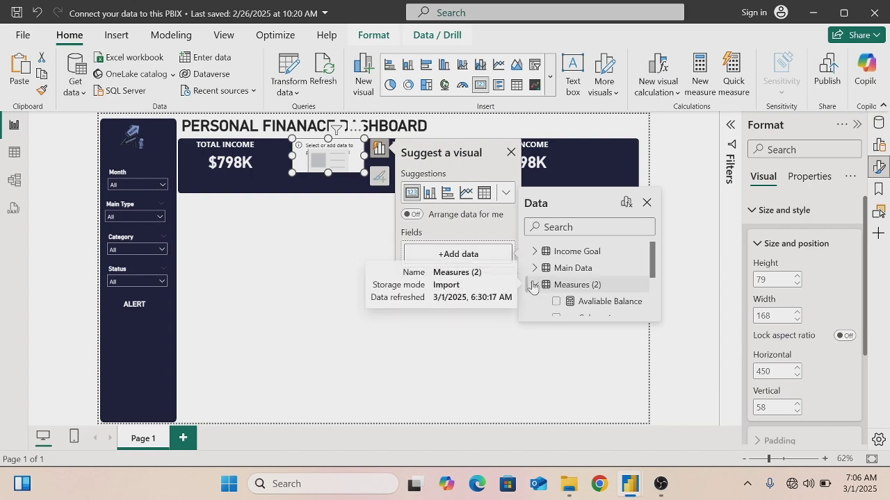
pyautogui.moveTo(652, 270); pyautogui.dragTo(652, 303)
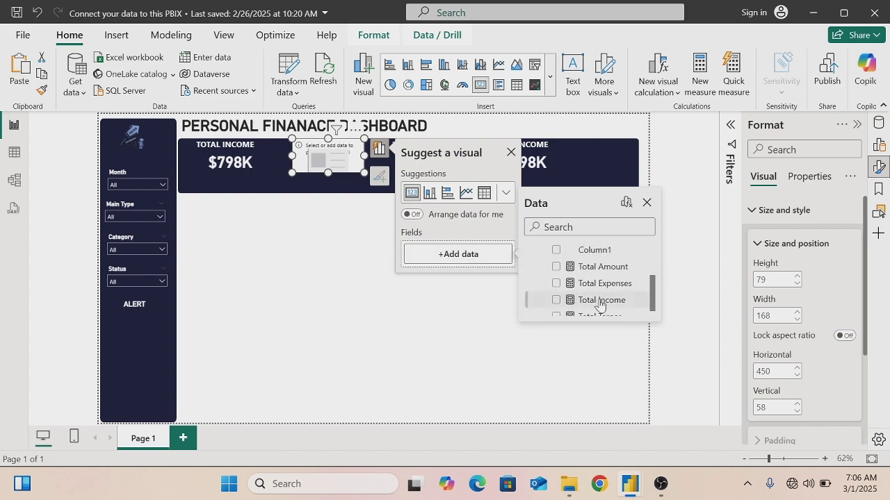
pyautogui.click(556, 284)
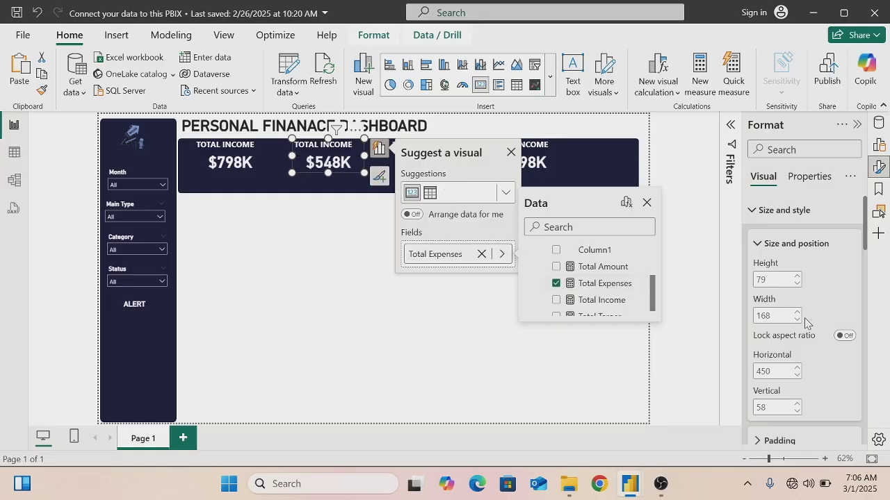
pyautogui.click(861, 300)
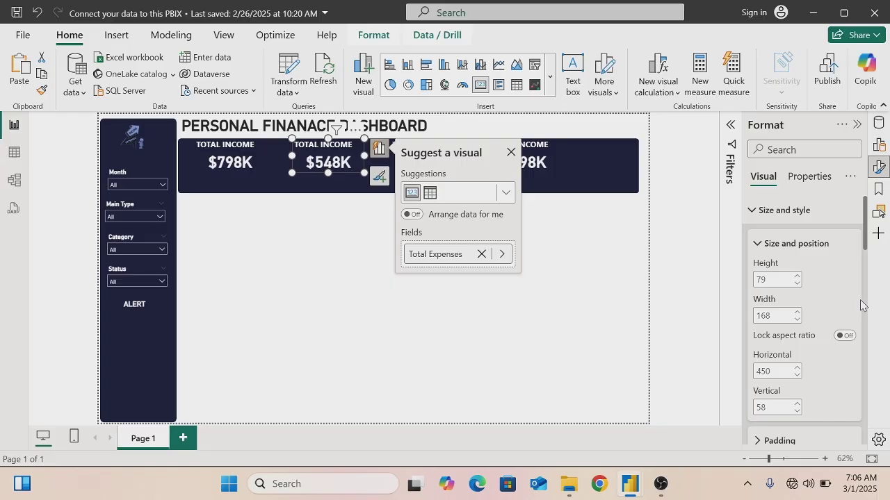
pyautogui.click(512, 152)
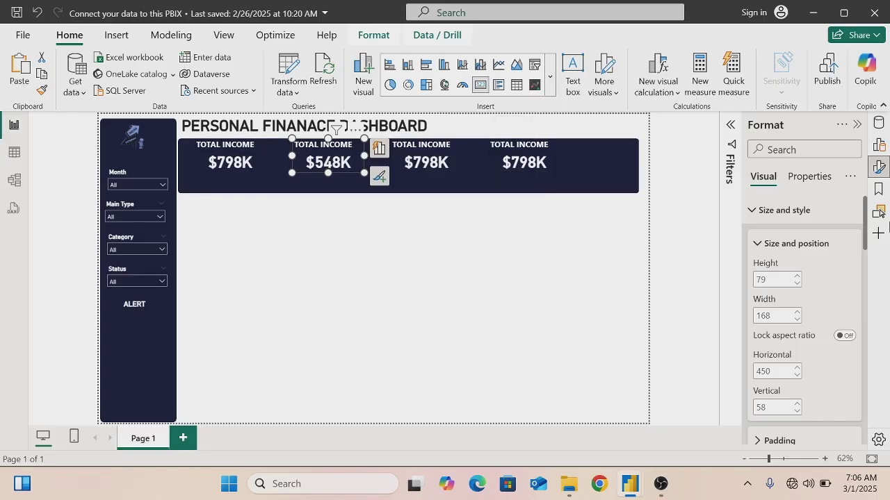
pyautogui.scroll(-10, 868, 227)
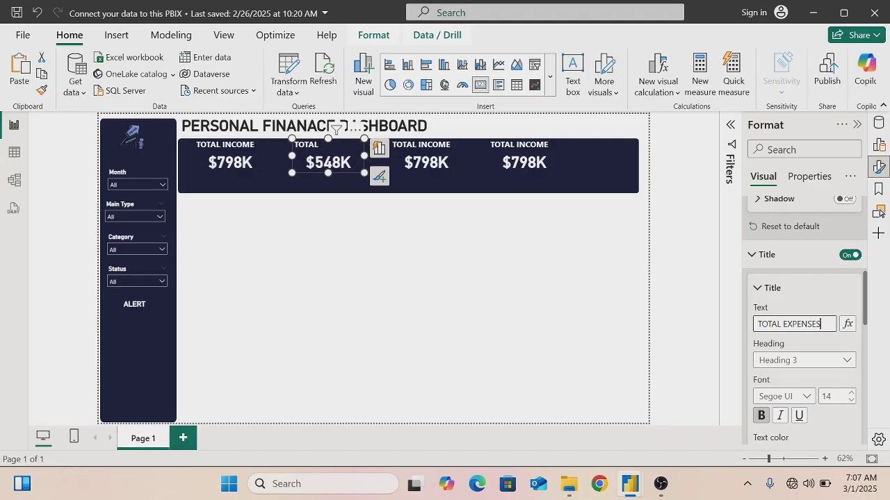
# Change the third card's title text to "AVALIABLE BALANCE"
pyautogui.click(453, 160)
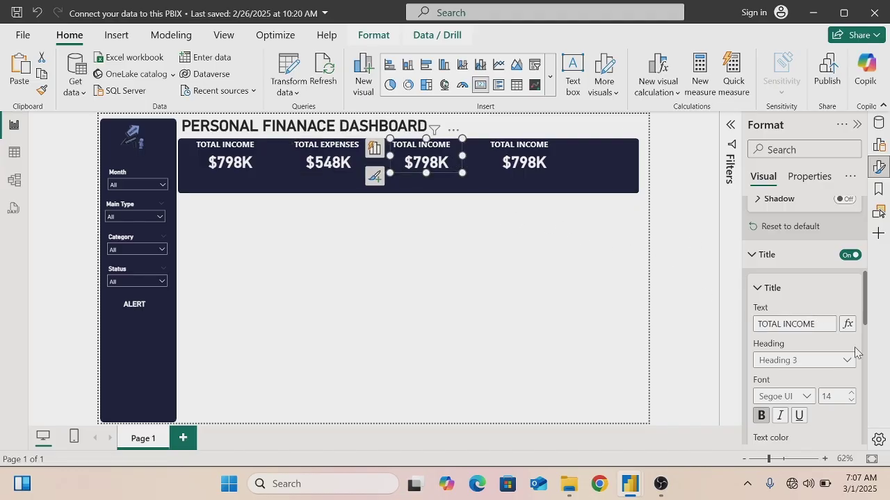
pyautogui.click(815, 324)
pyautogui.moveTo(815, 324); pyautogui.dragTo(760, 324)
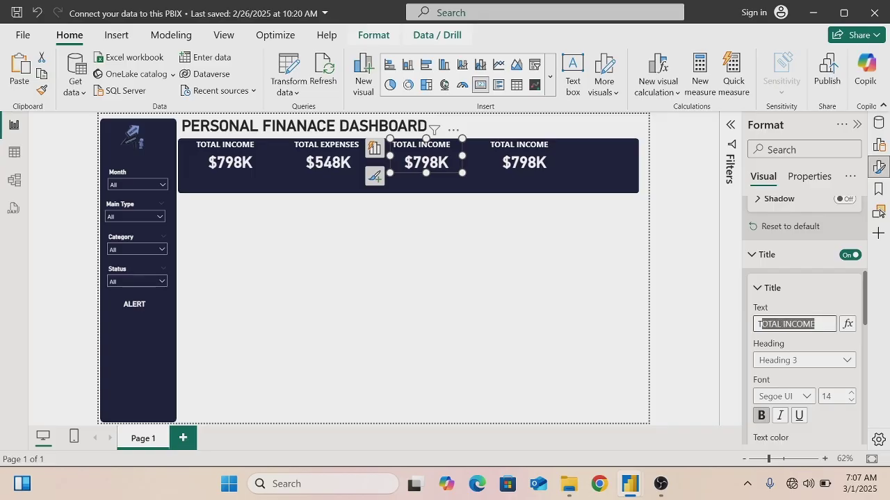
pyautogui.press('BackSpace')
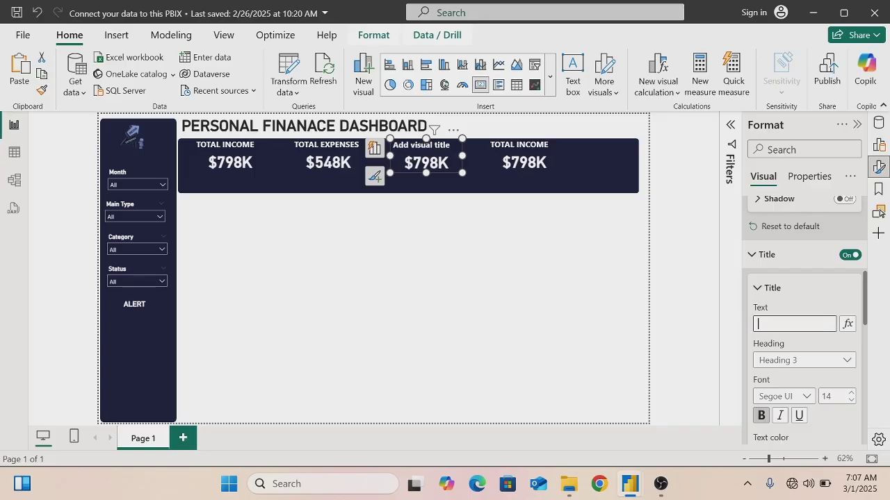
pyautogui.write('AVALIABLE BA')
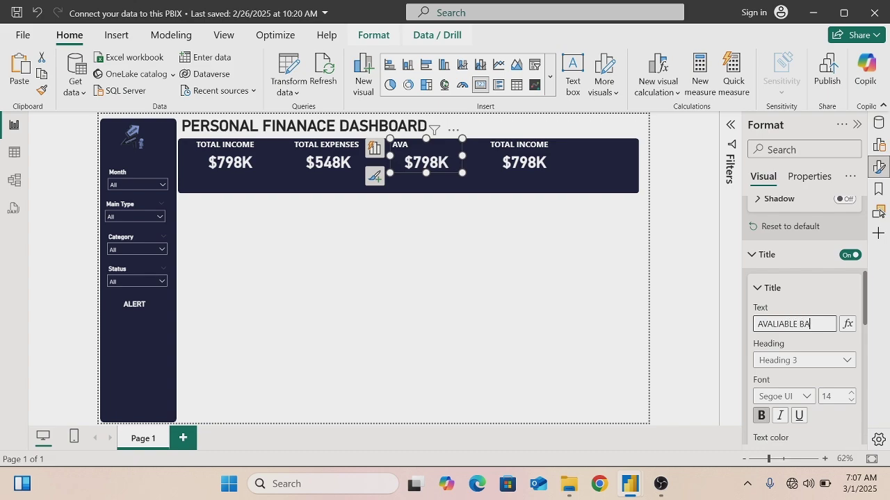
pyautogui.write('LANCE')
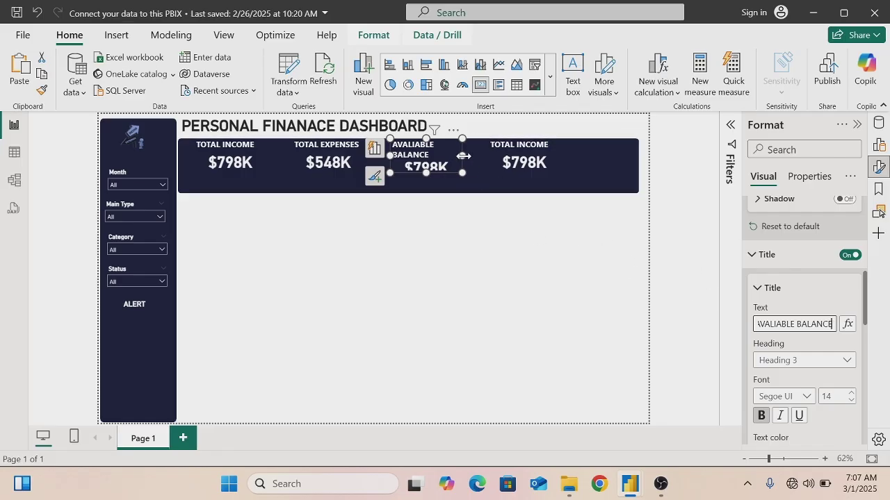
# Centre the third card's title and widen the card so the title fits on one line
pyautogui.moveTo(463, 155); pyautogui.dragTo(473, 155)
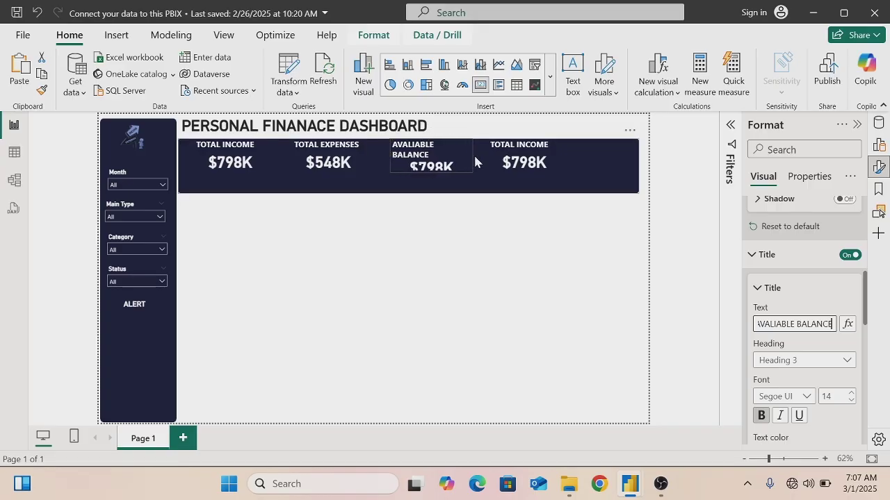
pyautogui.moveTo(866, 309); pyautogui.dragTo(867, 348)
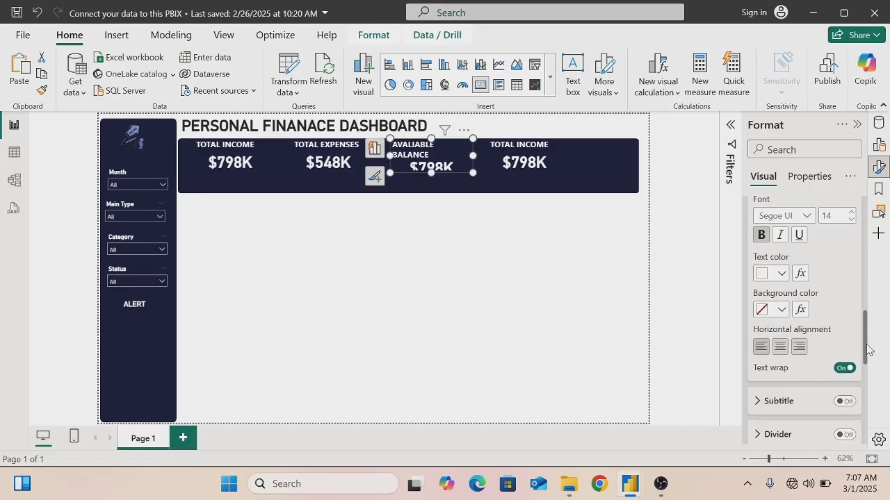
pyautogui.click(776, 348)
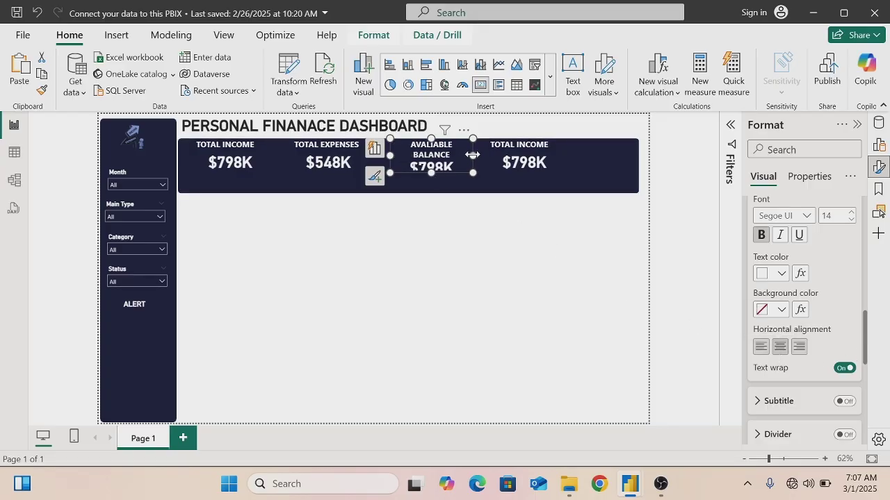
pyautogui.moveTo(472, 155); pyautogui.dragTo(454, 172)
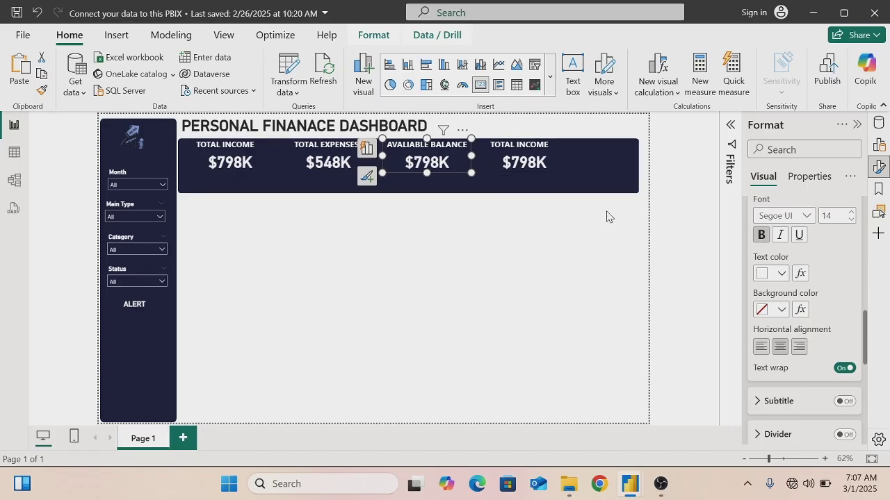
# Change the fourth card's title text to "TOTAL TARGET"
pyautogui.click(548, 154)
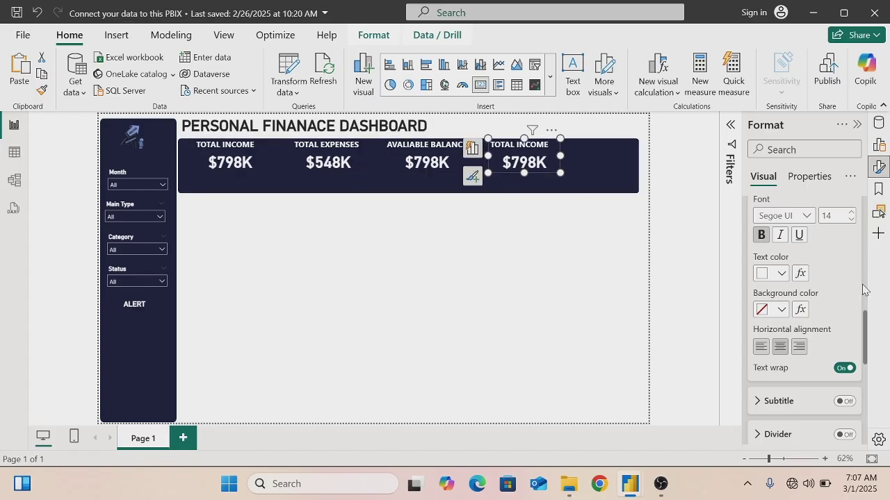
pyautogui.moveTo(865, 318); pyautogui.dragTo(864, 285)
pyautogui.click(815, 308)
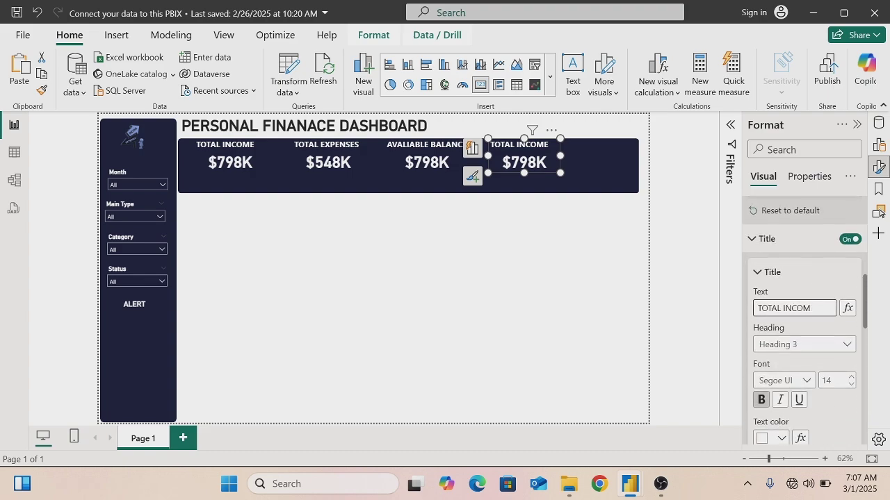
pyautogui.press('BackSpace')
pyautogui.press('BackSpace')
pyautogui.press('BackSpace')
pyautogui.press('BackSpace')
# Replace the Total Income field in the third card with the Avaliable Balance measure
pyautogui.click(455, 162)
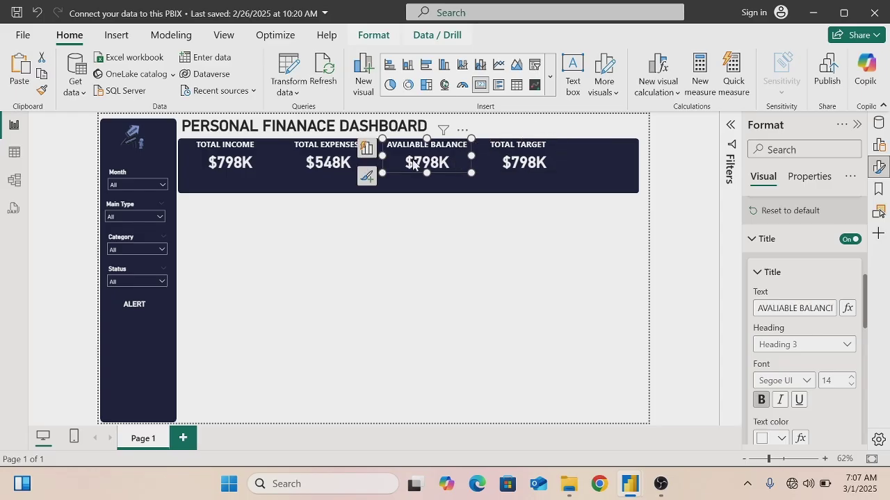
pyautogui.click(366, 149)
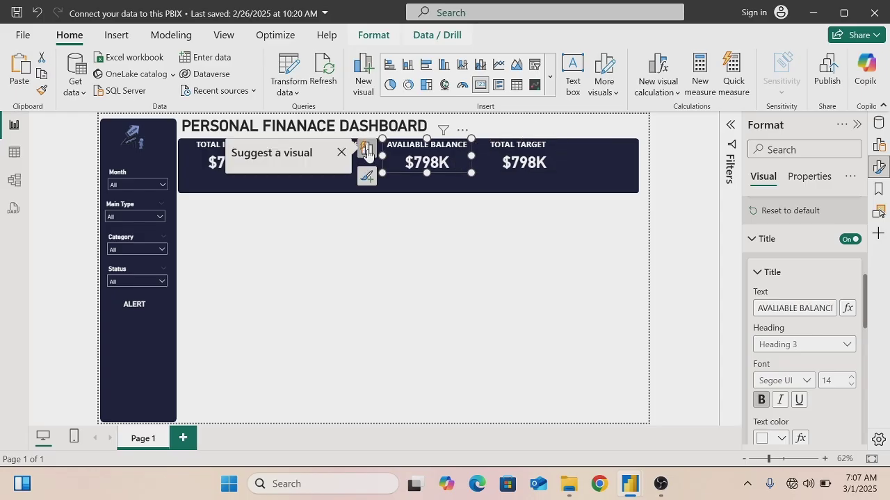
pyautogui.click(312, 254)
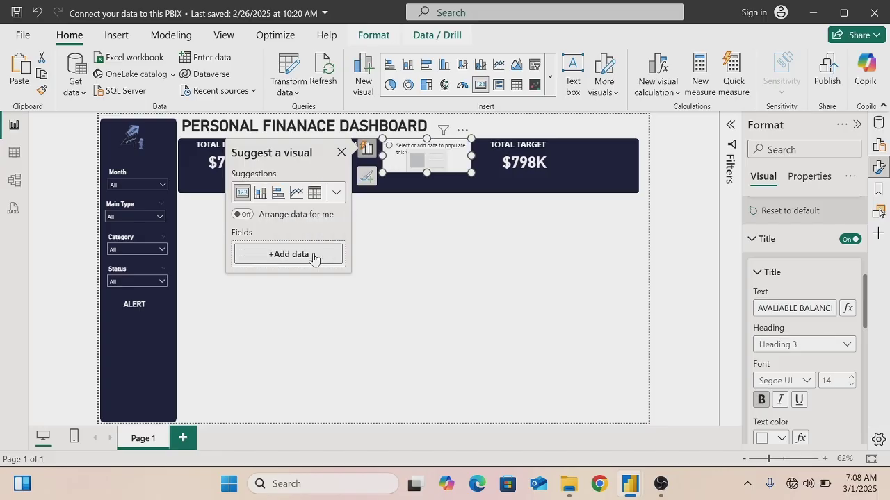
pyautogui.click(296, 254)
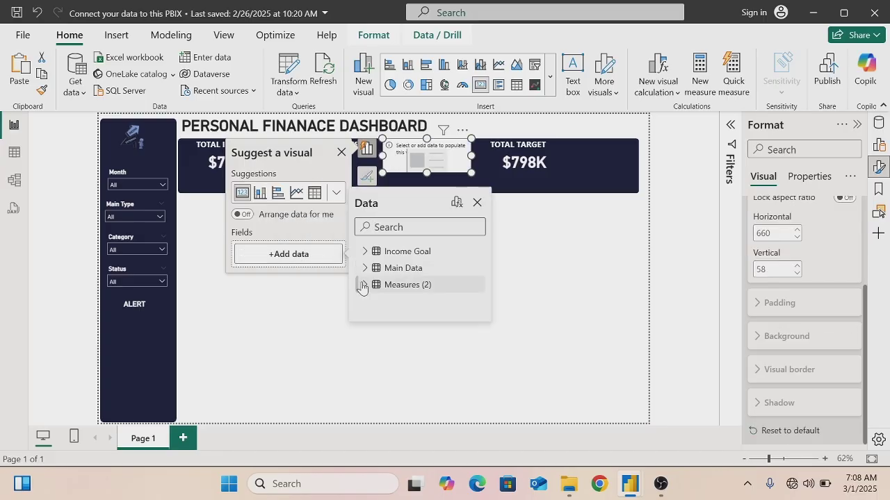
pyautogui.click(364, 285)
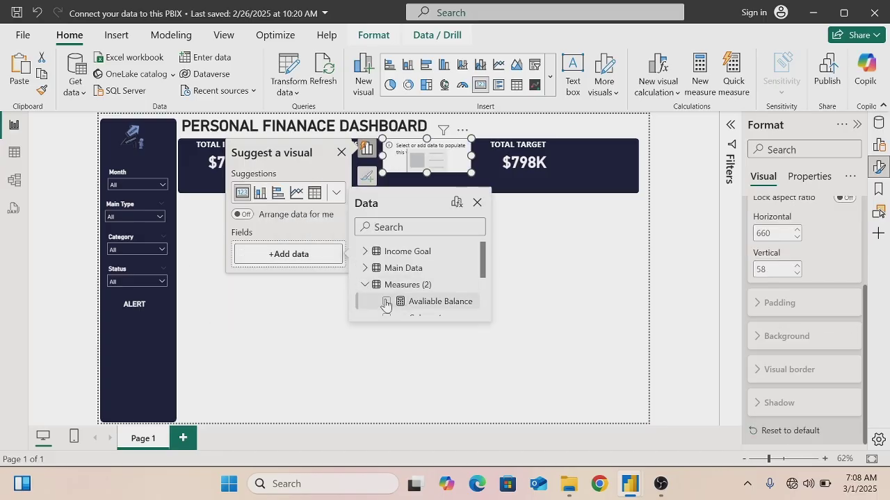
pyautogui.click(387, 302)
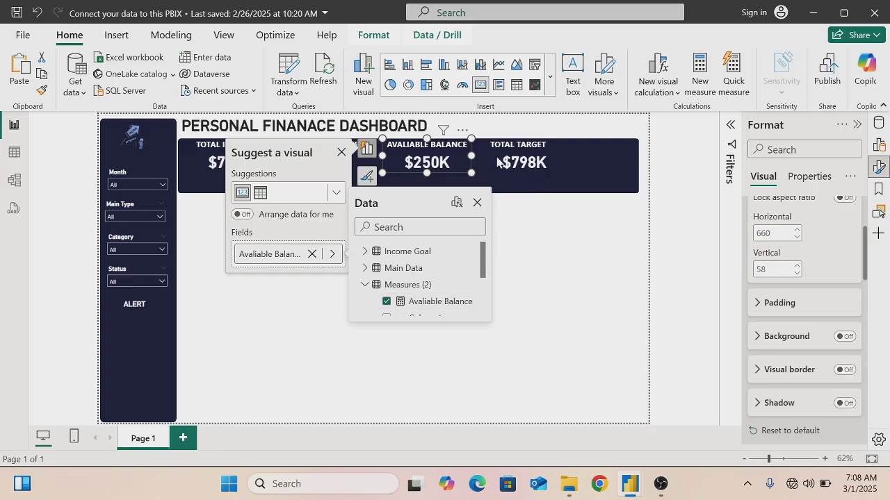
# Replace the Total Income field in the fourth card with the Total Targer measure
pyautogui.click(547, 157)
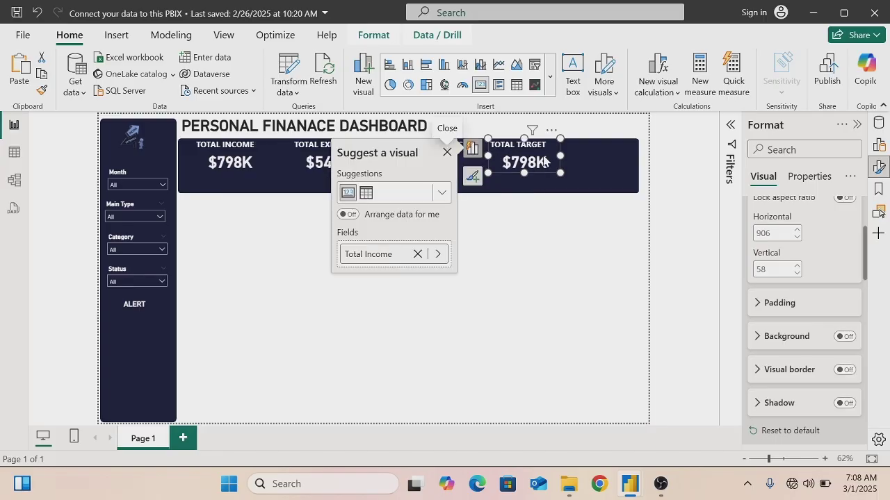
pyautogui.click(417, 254)
pyautogui.click(398, 256)
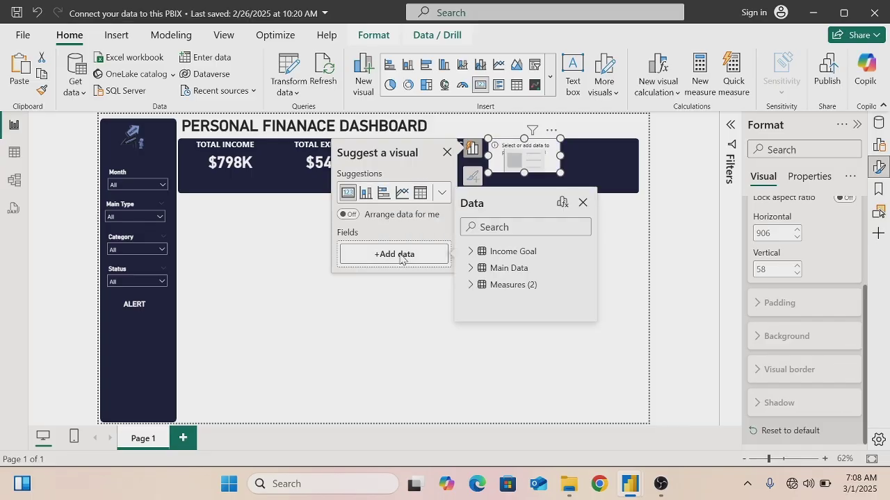
pyautogui.click(470, 285)
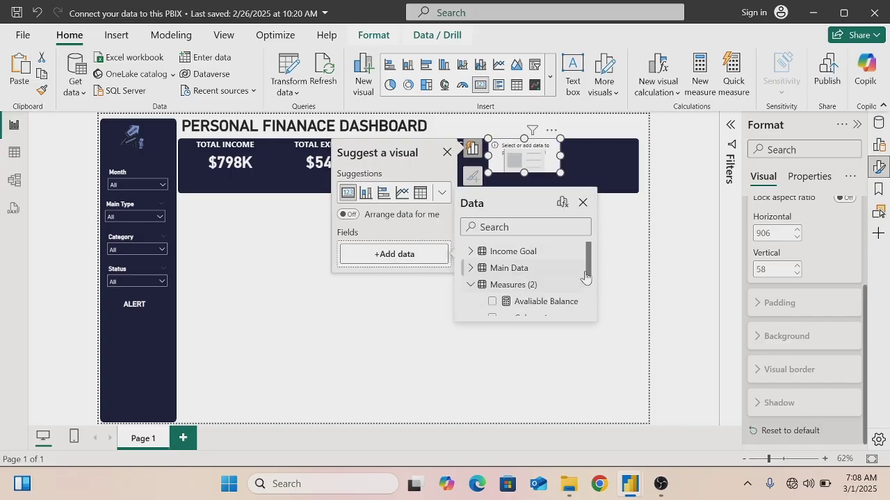
pyautogui.moveTo(586, 264); pyautogui.dragTo(588, 303)
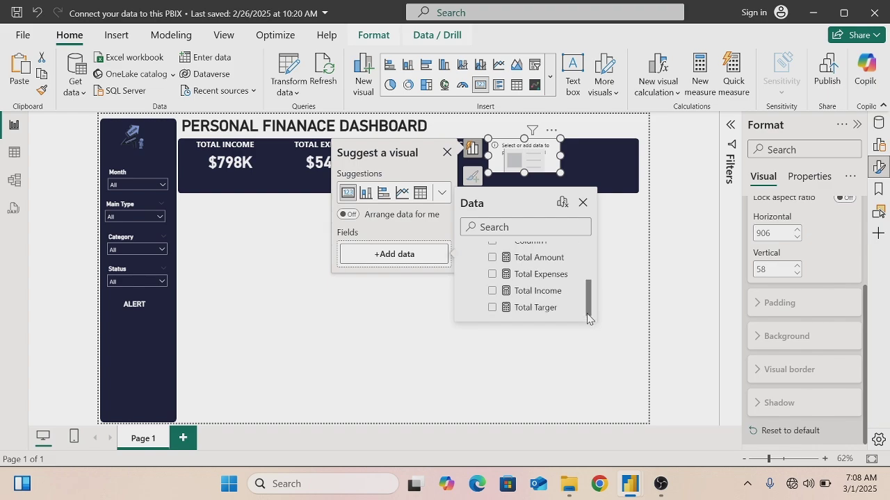
pyautogui.click(492, 310)
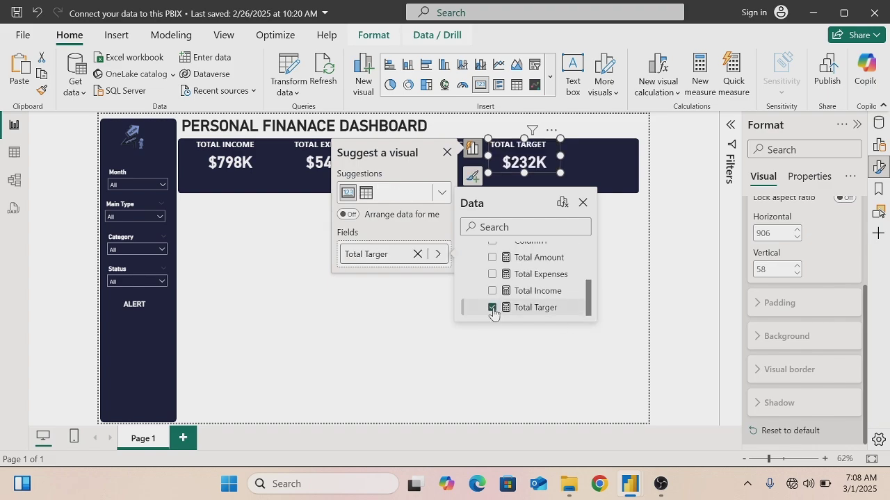
pyautogui.click(447, 154)
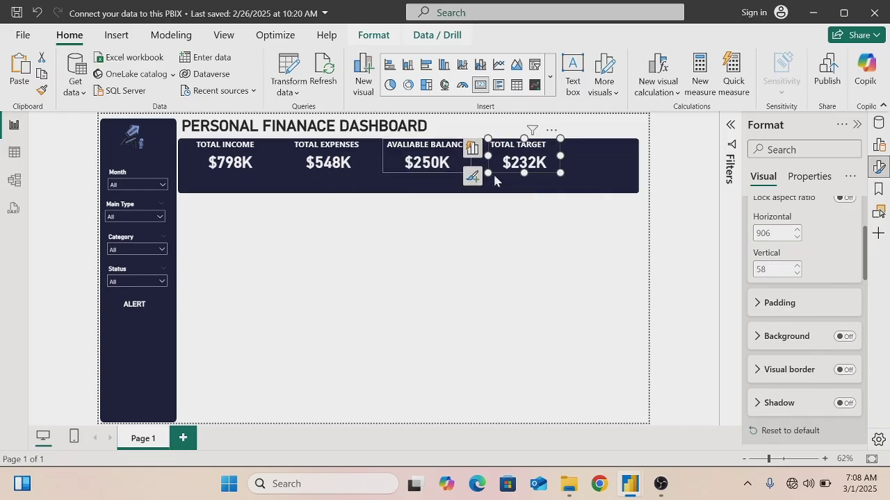
pyautogui.click(532, 290)
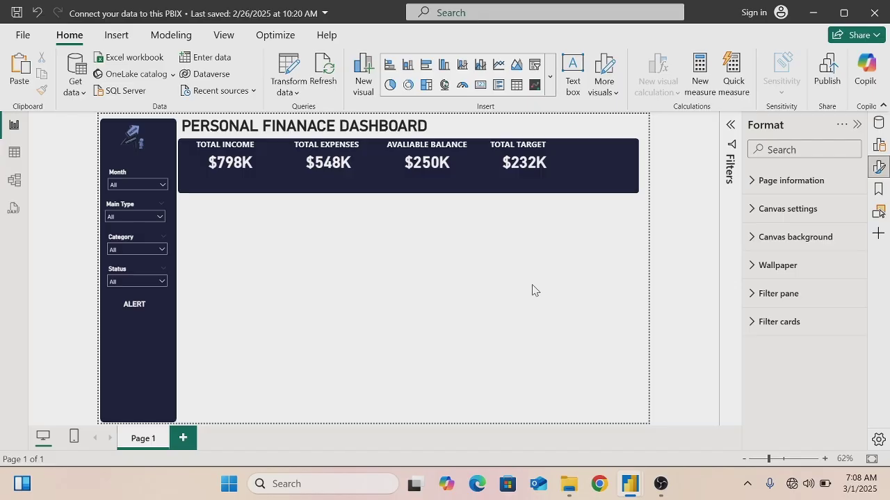
# Insert a Sparkline by OKViz visual with Month from Main Data as the axis and the Total Income measure as values
pyautogui.click(533, 85)
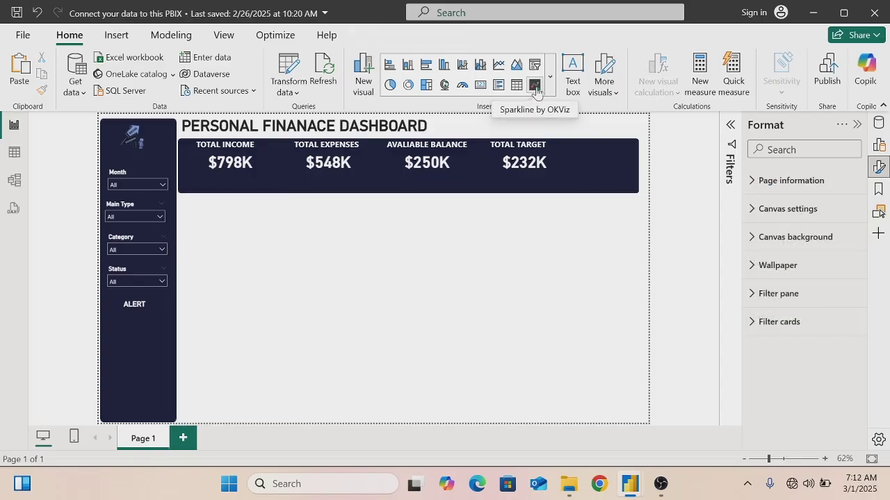
pyautogui.click(534, 85)
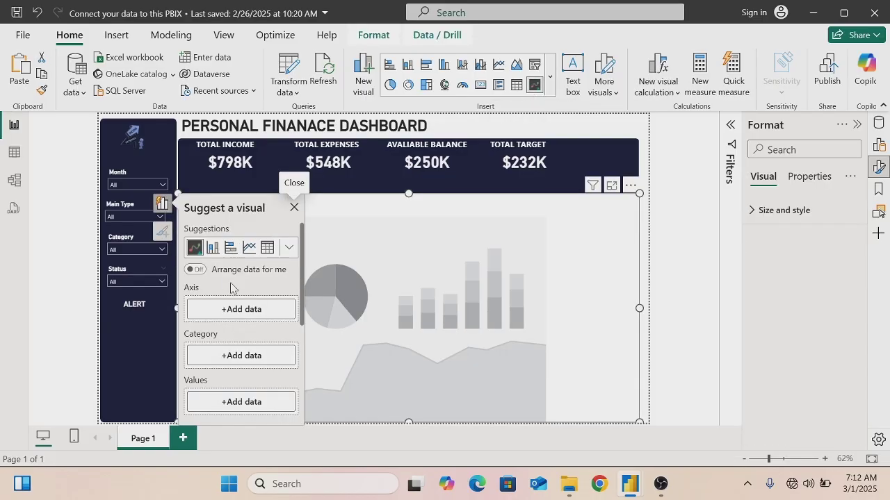
pyautogui.click(231, 319)
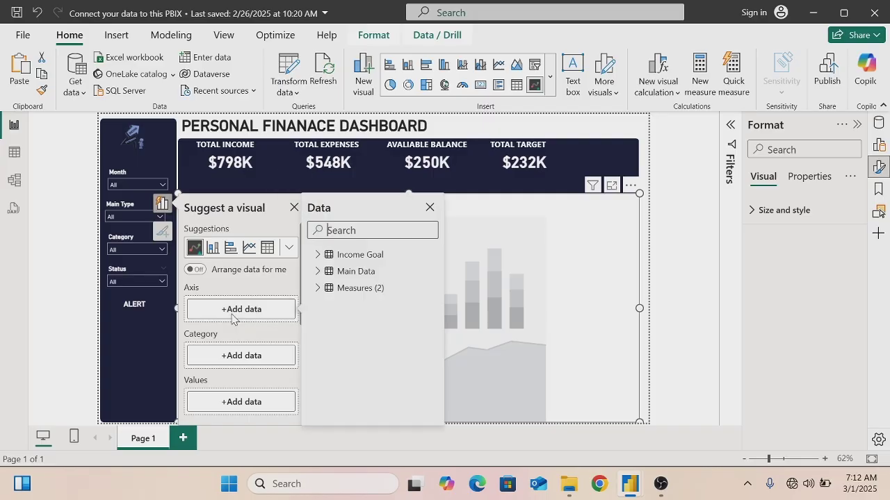
pyautogui.click(318, 271)
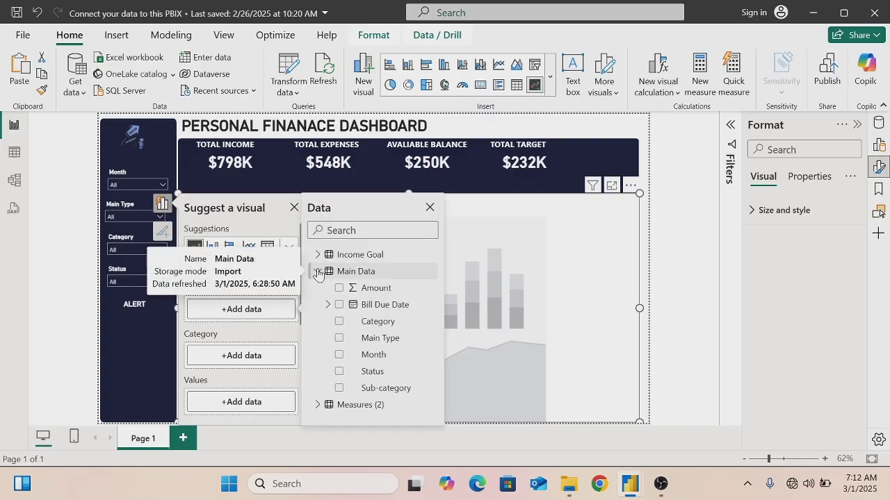
pyautogui.click(339, 355)
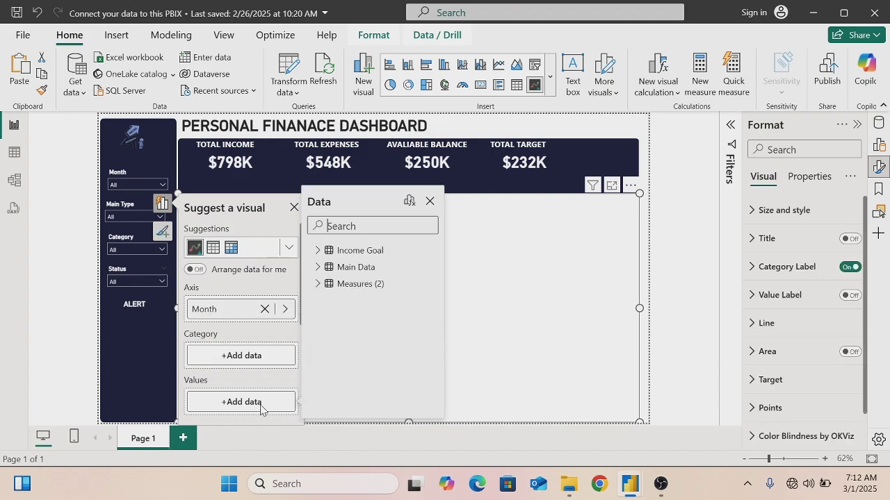
pyautogui.click(317, 284)
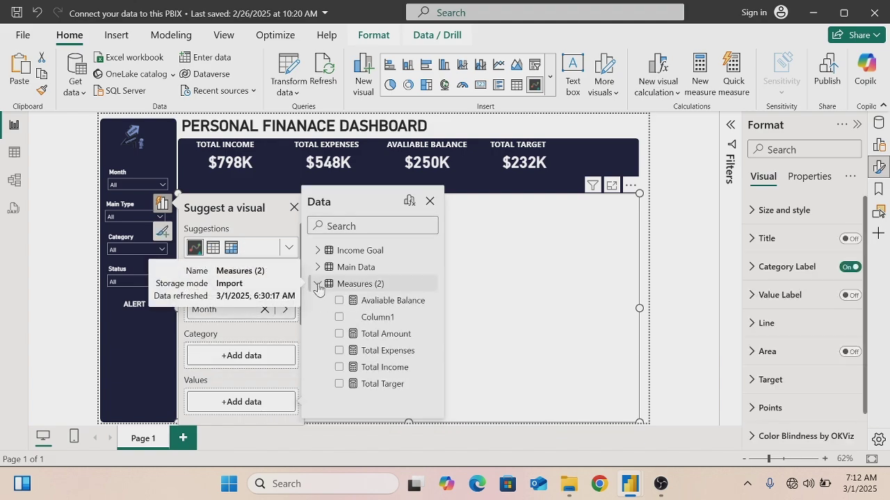
pyautogui.click(339, 369)
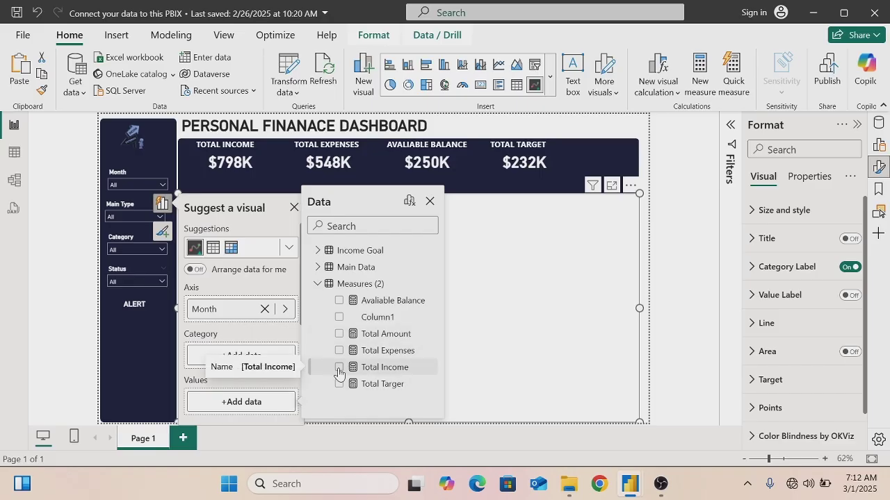
pyautogui.click(430, 202)
pyautogui.click(294, 207)
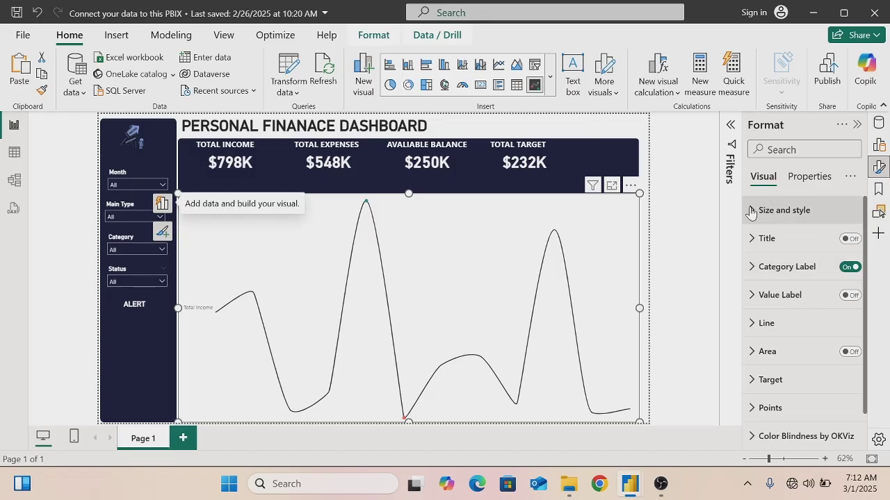
# Set the sparkline visual's height to 52 and width to 199
pyautogui.click(782, 209)
pyautogui.doubleClick(768, 279)
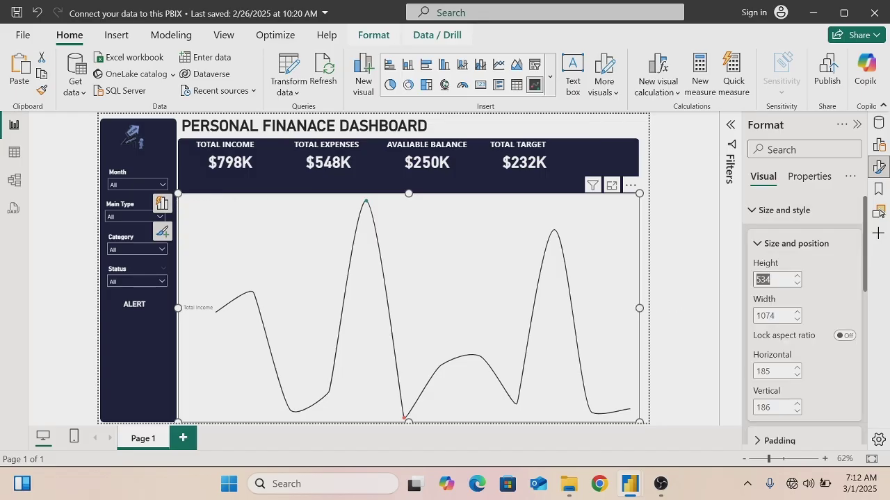
pyautogui.press('BackSpace')
pyautogui.write('52')
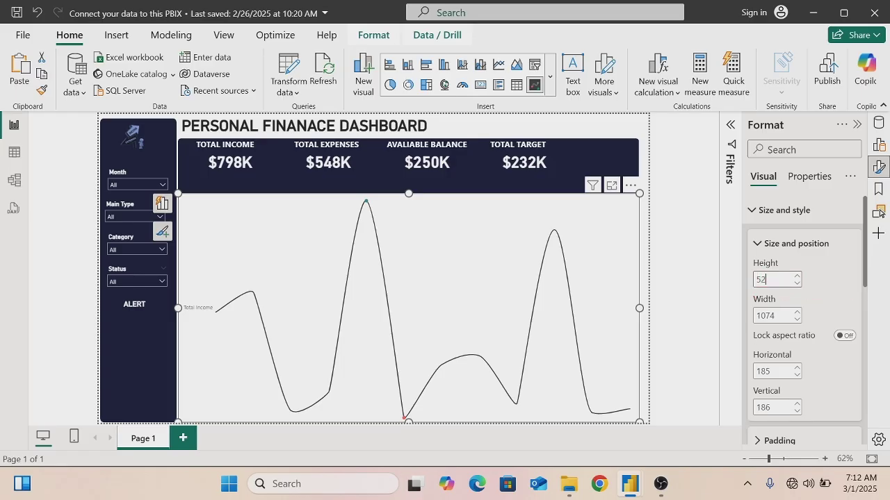
pyautogui.press('Return')
pyautogui.click(765, 280)
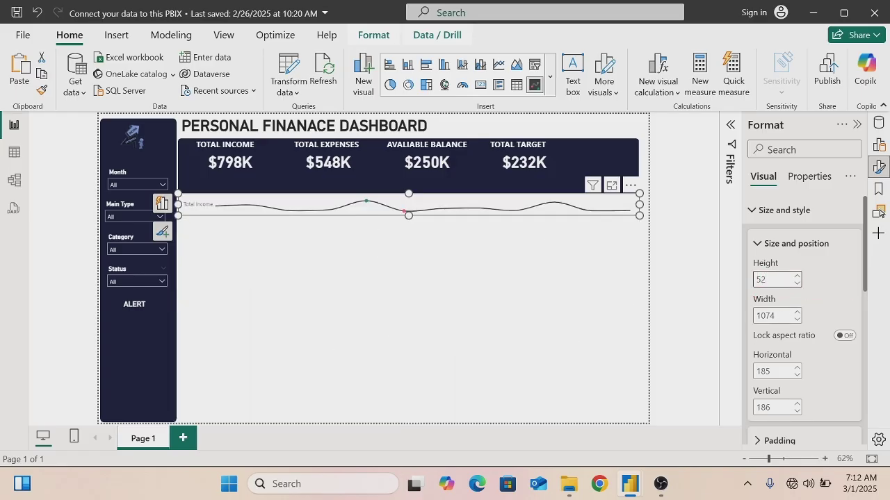
pyautogui.press('Tab')
pyautogui.press('BackSpace')
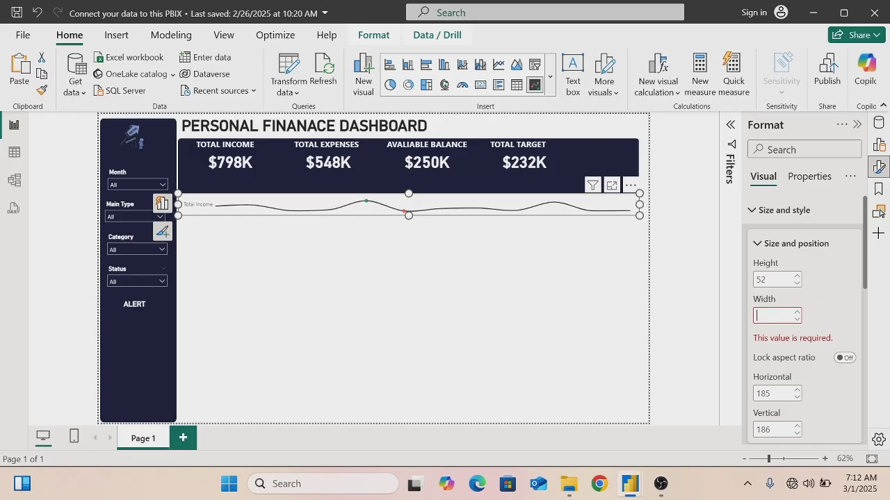
pyautogui.write('199')
pyautogui.press('Return')
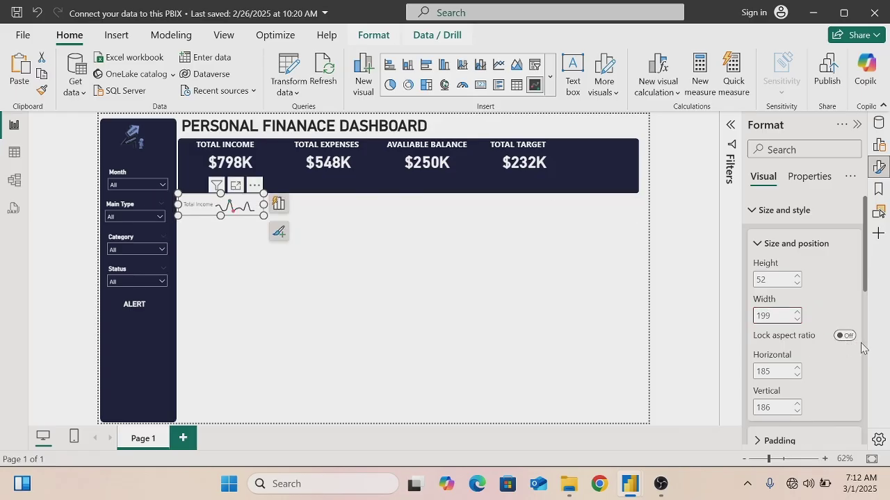
# Turn off the sparkline's background and its category label
pyautogui.moveTo(866, 284); pyautogui.dragTo(863, 338)
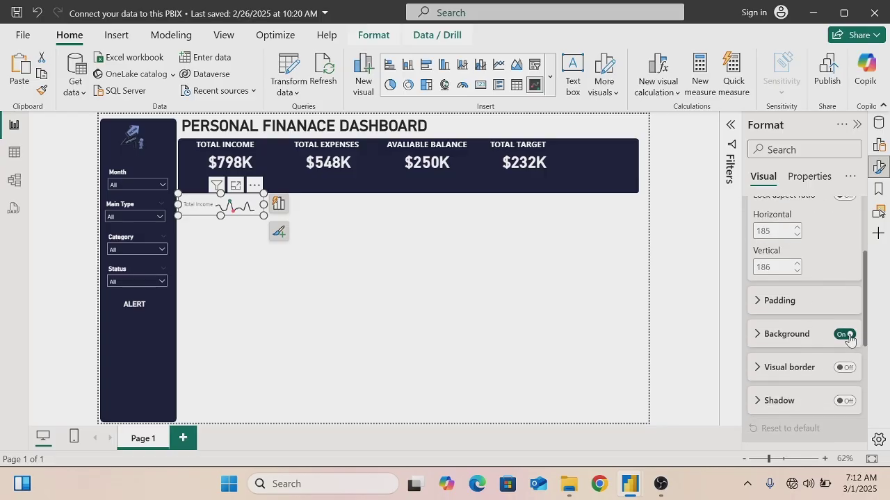
pyautogui.click(850, 336)
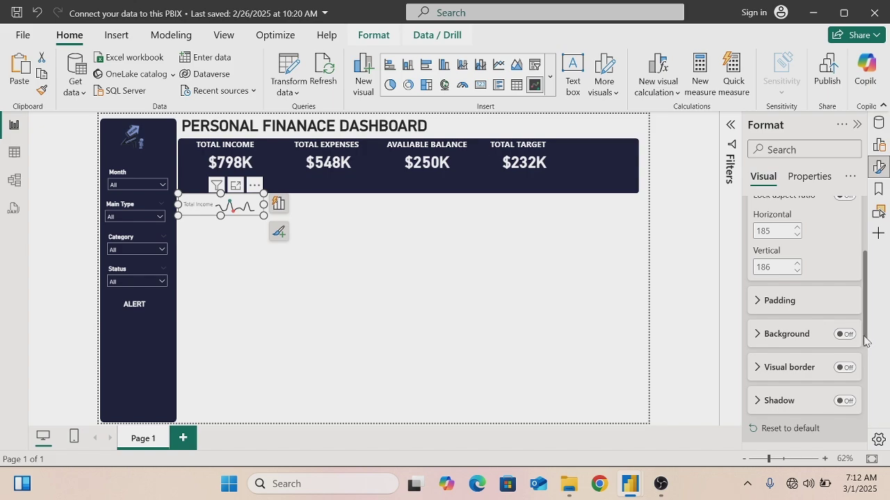
pyautogui.moveTo(865, 340); pyautogui.dragTo(867, 384)
pyautogui.click(852, 369)
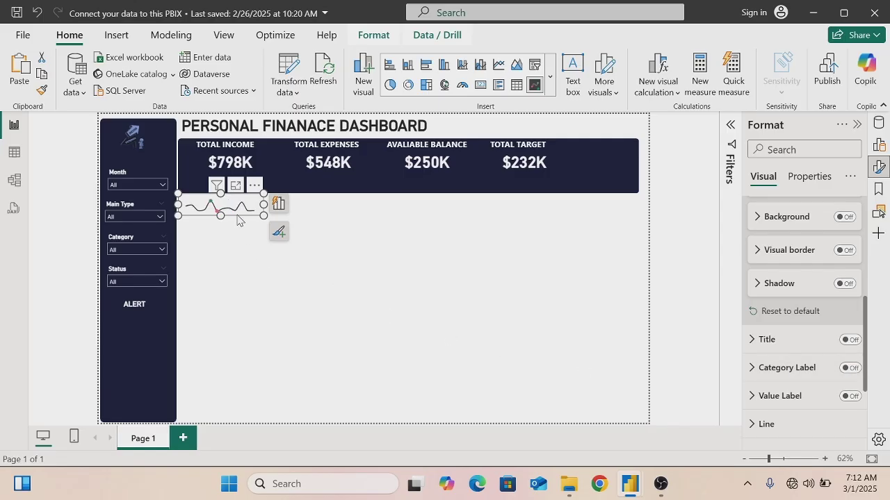
# Move the sparkline beneath the Total Income value in the banner and change its line color to white
pyautogui.moveTo(237, 215); pyautogui.dragTo(247, 194)
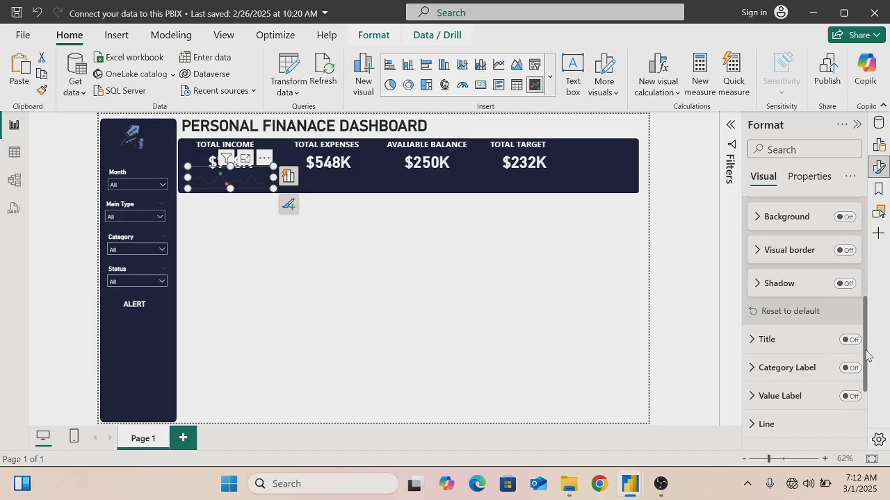
pyautogui.scroll(-2, 867, 355)
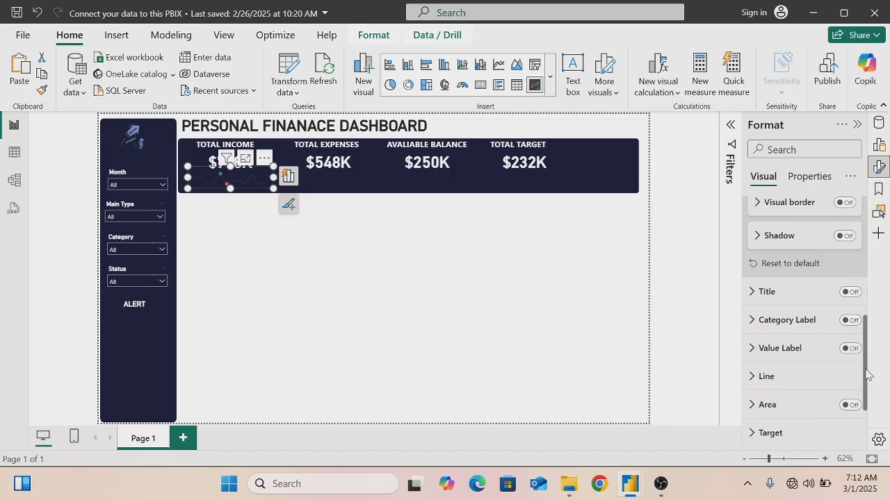
pyautogui.click(749, 366)
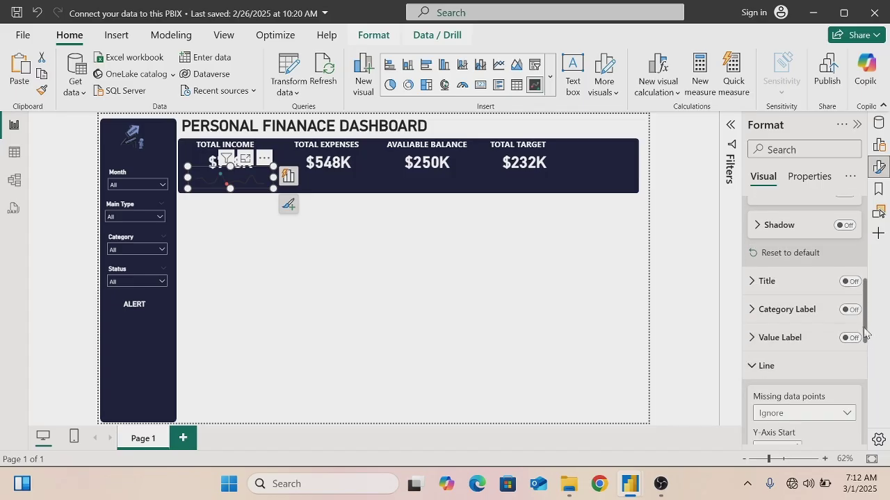
pyautogui.moveTo(865, 334); pyautogui.dragTo(866, 409)
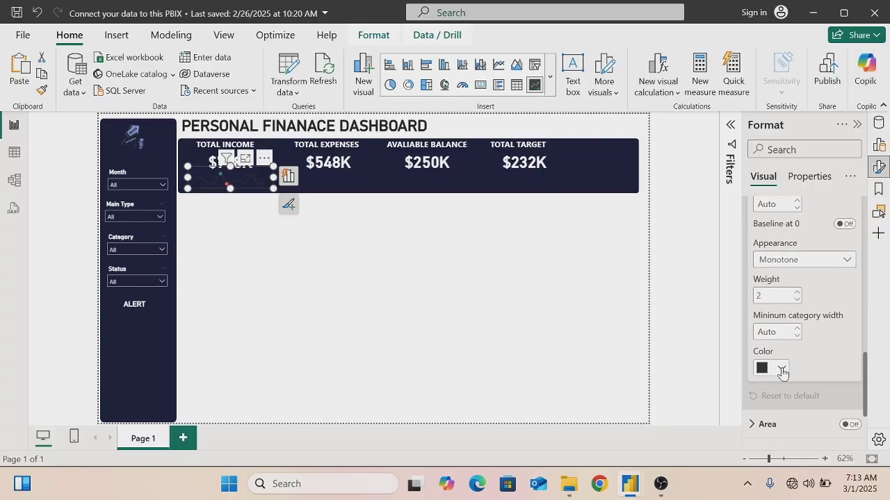
pyautogui.click(782, 370)
pyautogui.click(681, 307)
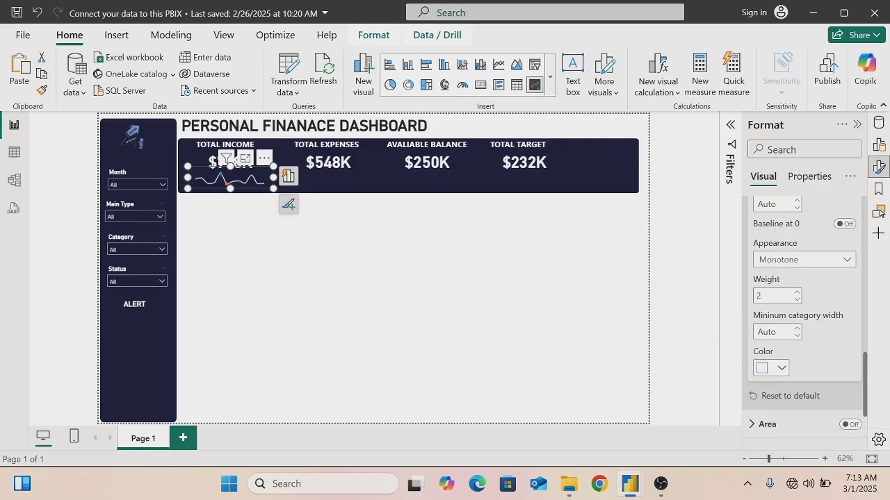
pyautogui.press('BackSpace')
pyautogui.click(517, 270)
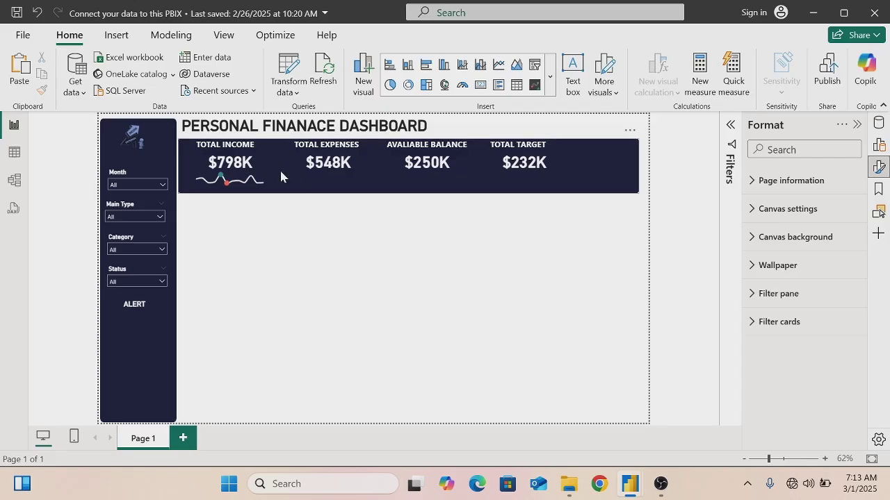
# Duplicate the Total Income sparkline three times, placing the copies beneath the Total Expenses, Avaliable Balance and Total Target values
pyautogui.click(264, 189)
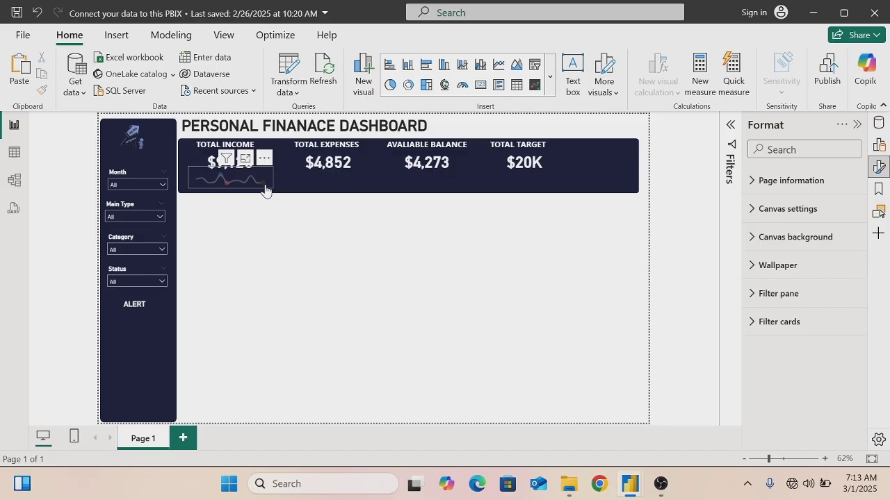
pyautogui.click(264, 188)
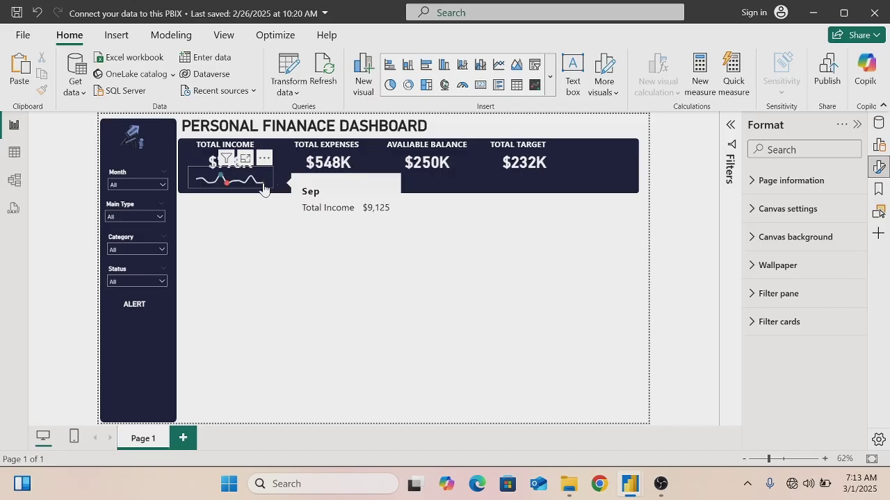
pyautogui.click(254, 192)
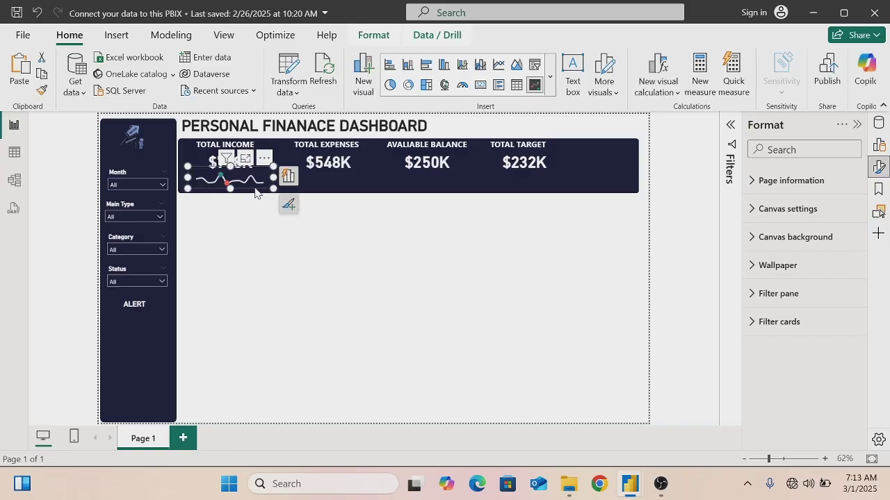
pyautogui.moveTo(255, 193); pyautogui.dragTo(258, 197)
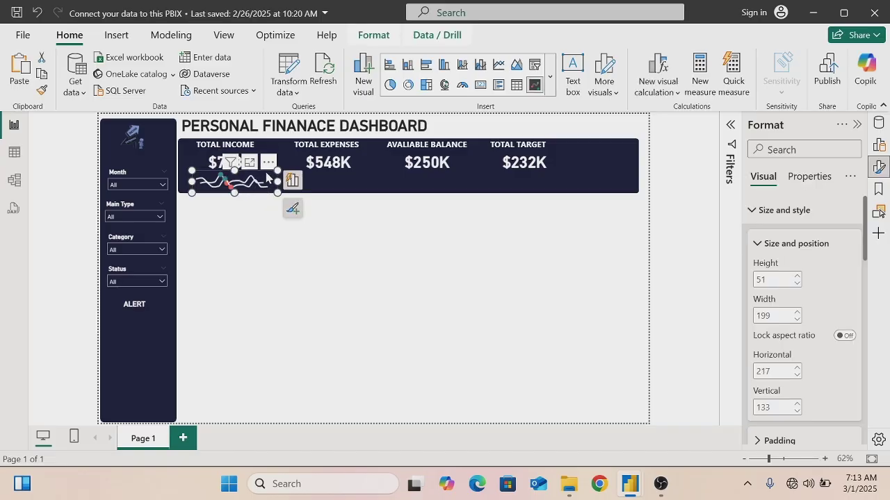
pyautogui.moveTo(267, 174); pyautogui.dragTo(465, 178)
pyautogui.hotkey('ctrl', 'c')
pyautogui.hotkey('ctrl', 'v')
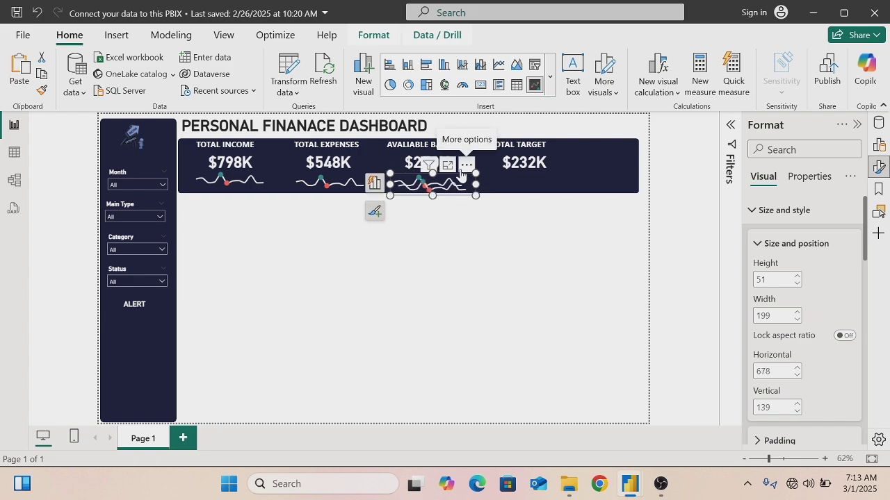
pyautogui.moveTo(550, 169); pyautogui.dragTo(543, 172)
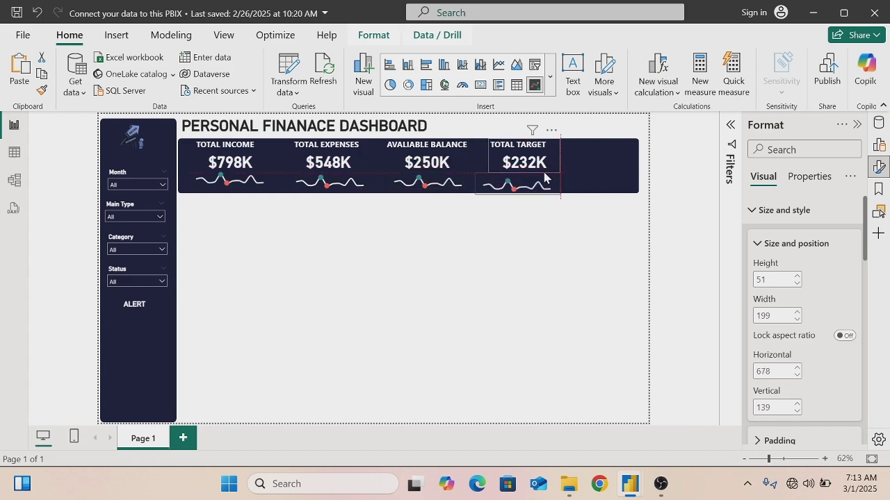
# Replace the Total Income field in the sparkline beneath Total Expenses with the Total Expenses measure
pyautogui.click(348, 180)
pyautogui.click(388, 182)
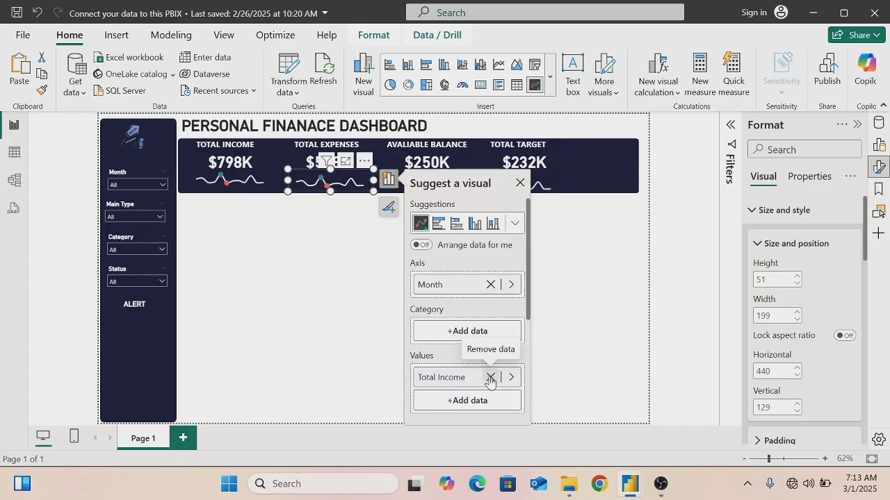
pyautogui.click(491, 378)
pyautogui.click(474, 379)
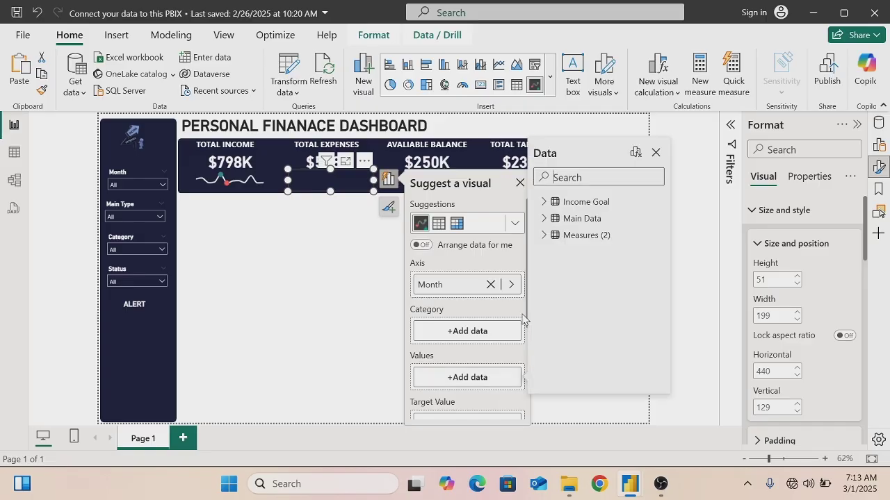
pyautogui.click(544, 235)
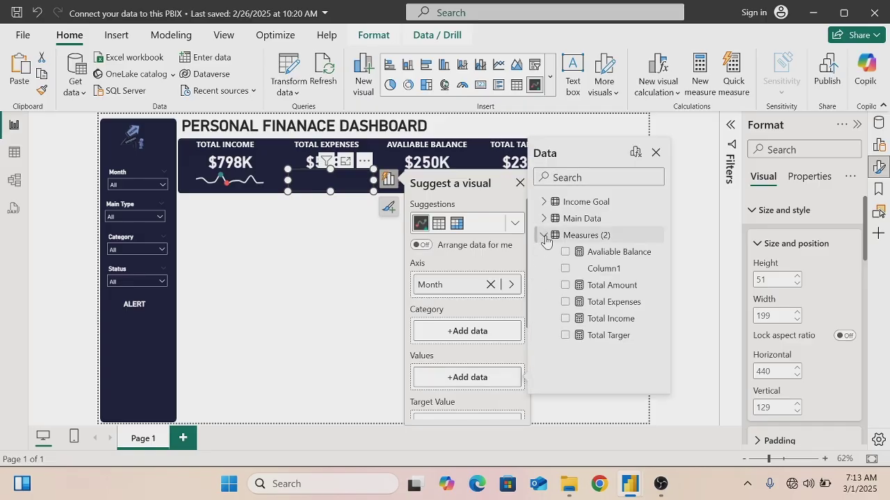
pyautogui.click(565, 302)
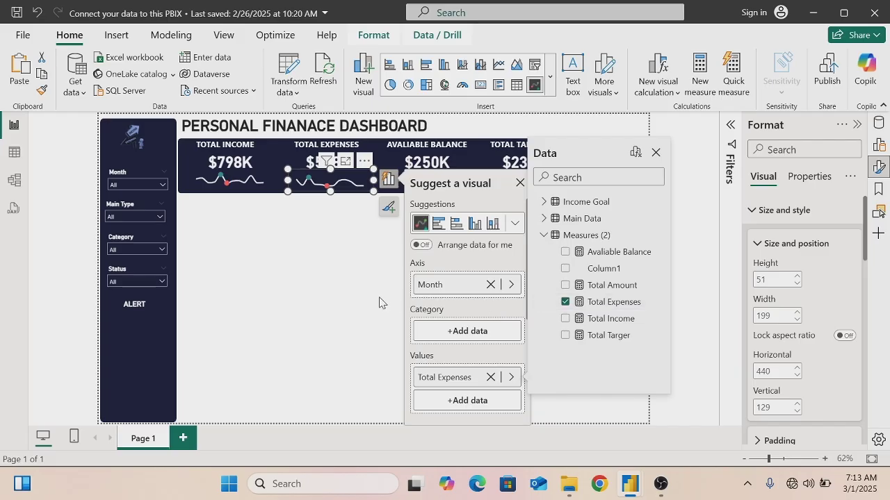
pyautogui.click(520, 189)
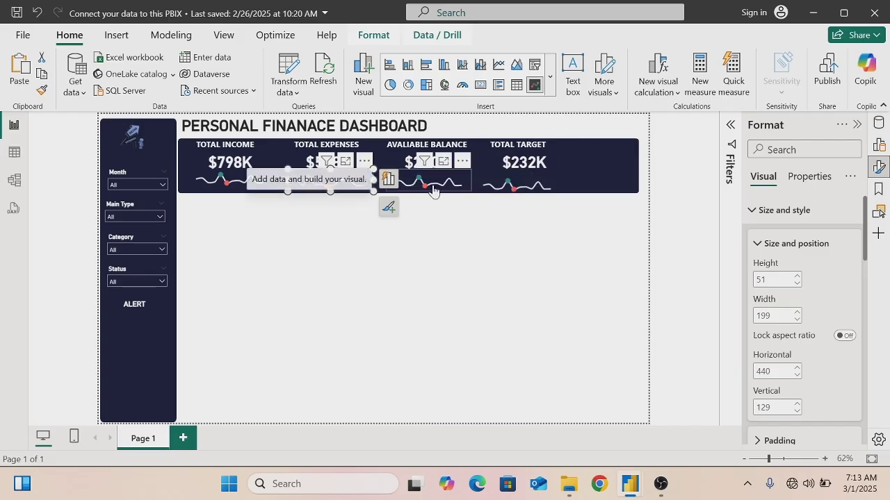
# Replace the Total Income field in the sparkline beneath Avaliable Balance with the Avaliable Balance measure
pyautogui.moveTo(354, 175); pyautogui.dragTo(452, 175)
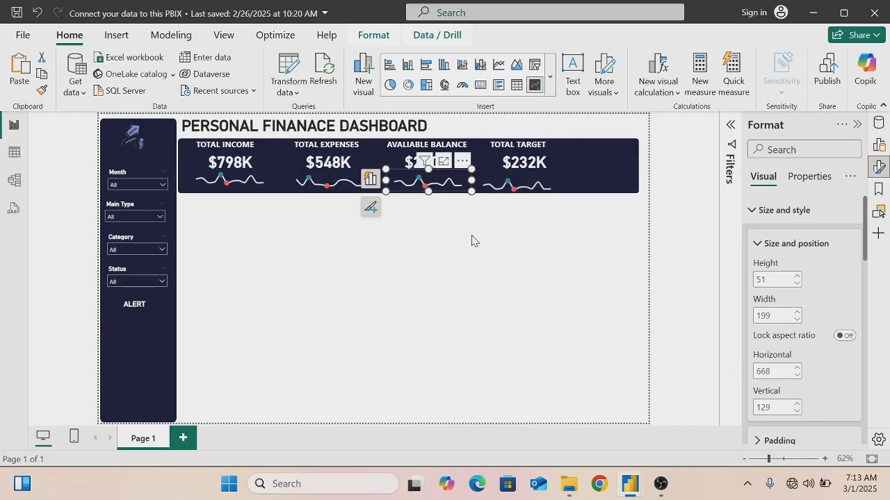
pyautogui.click(369, 182)
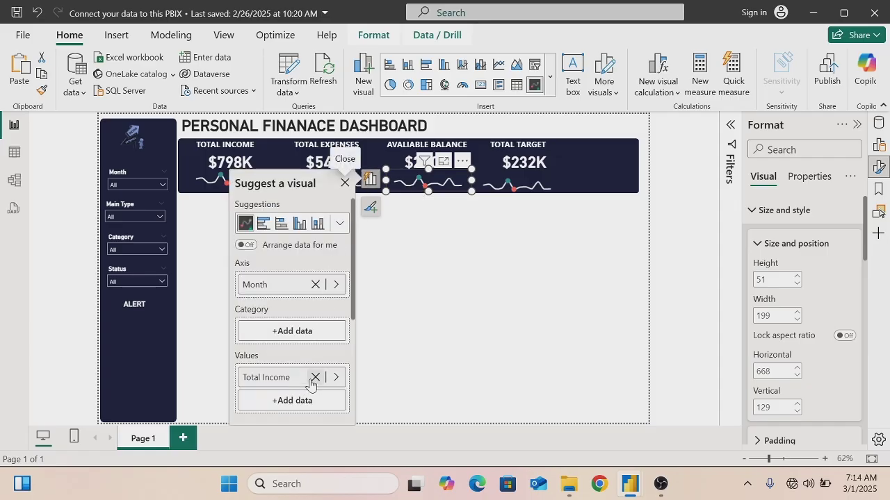
pyautogui.click(314, 377)
pyautogui.click(297, 378)
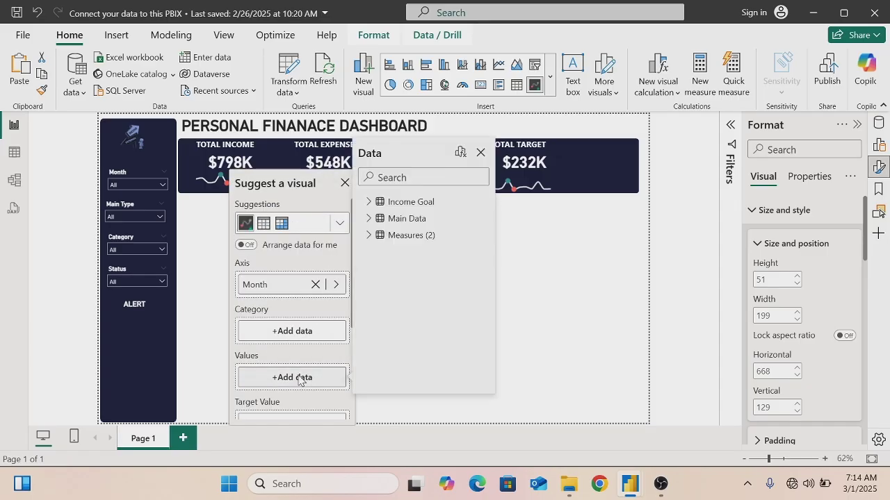
pyautogui.click(368, 237)
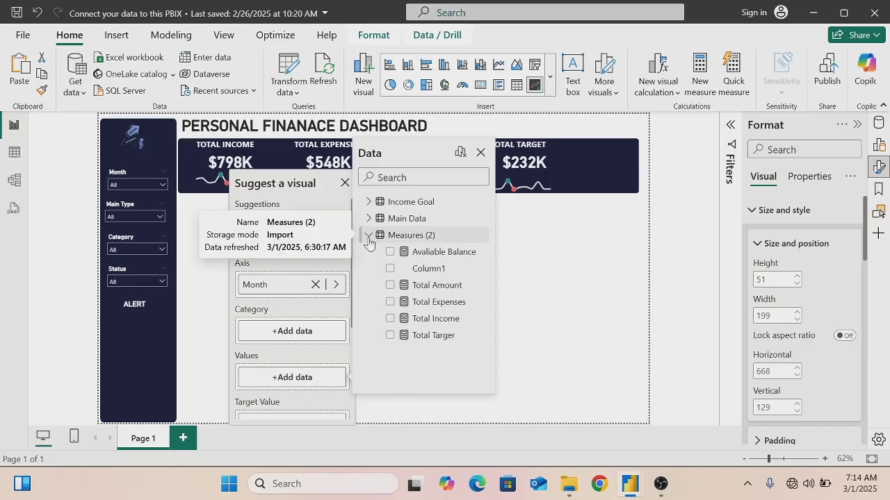
pyautogui.click(391, 253)
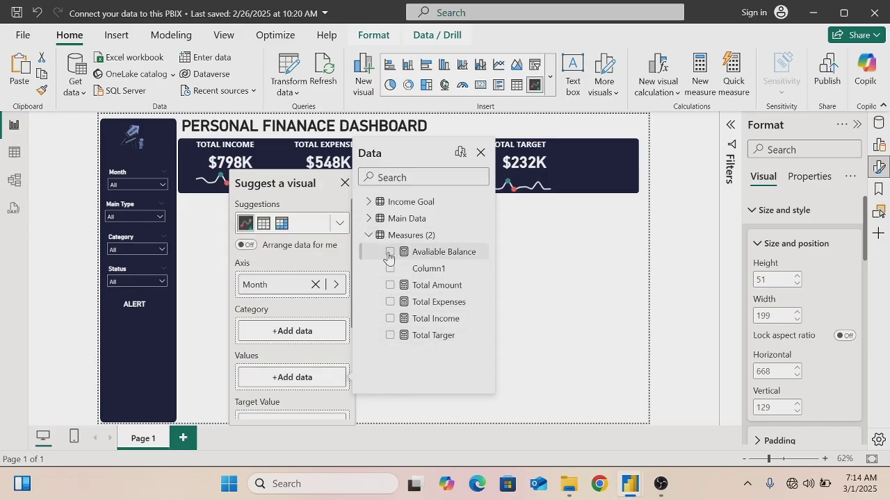
pyautogui.click(480, 153)
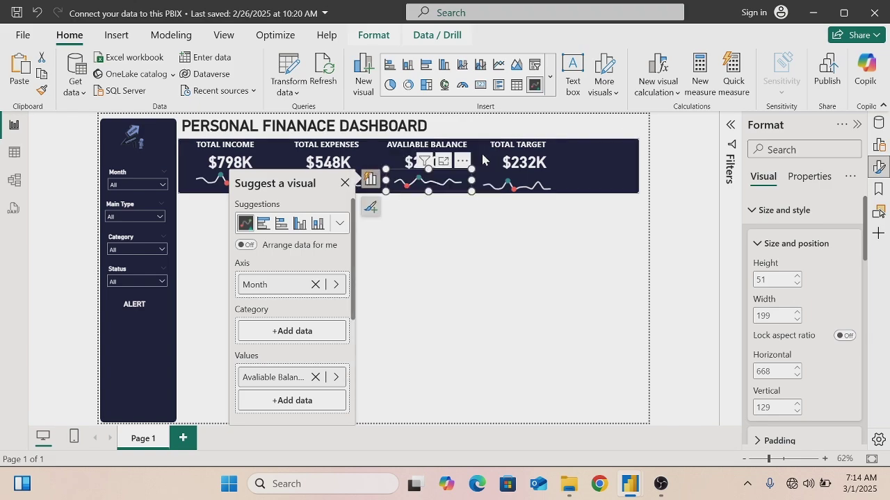
# Replace the Total Income field in the sparkline beneath Total Target with the Total Targer measure
pyautogui.click(502, 179)
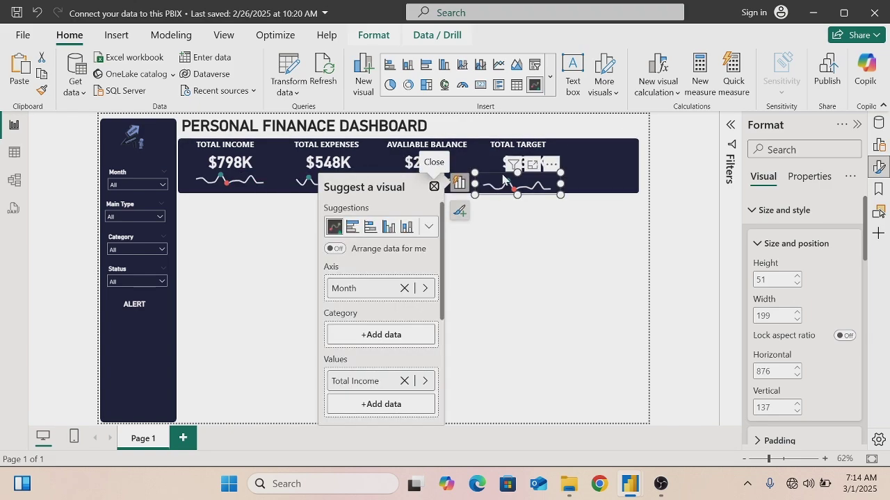
pyautogui.click(404, 381)
pyautogui.click(397, 383)
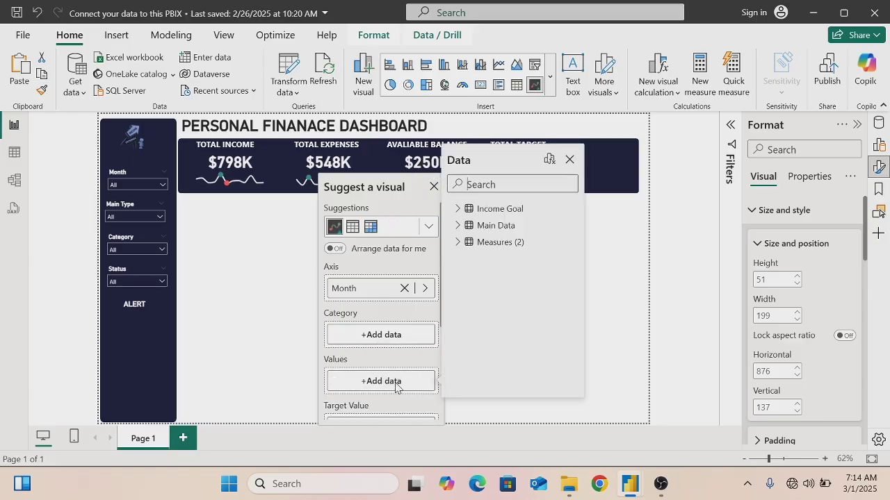
pyautogui.click(457, 242)
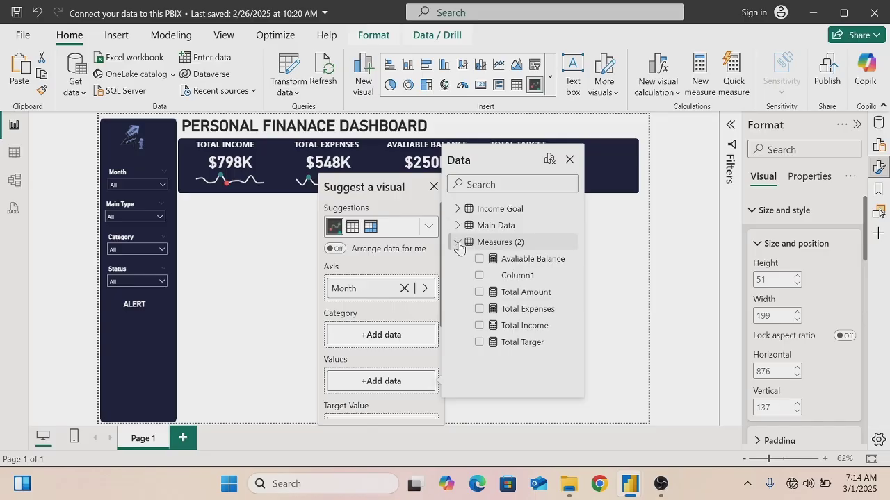
pyautogui.click(477, 343)
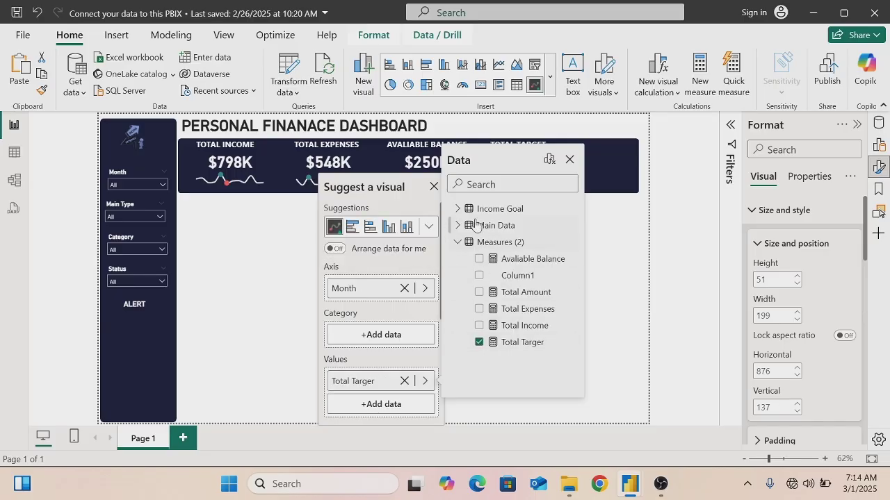
pyautogui.click(568, 159)
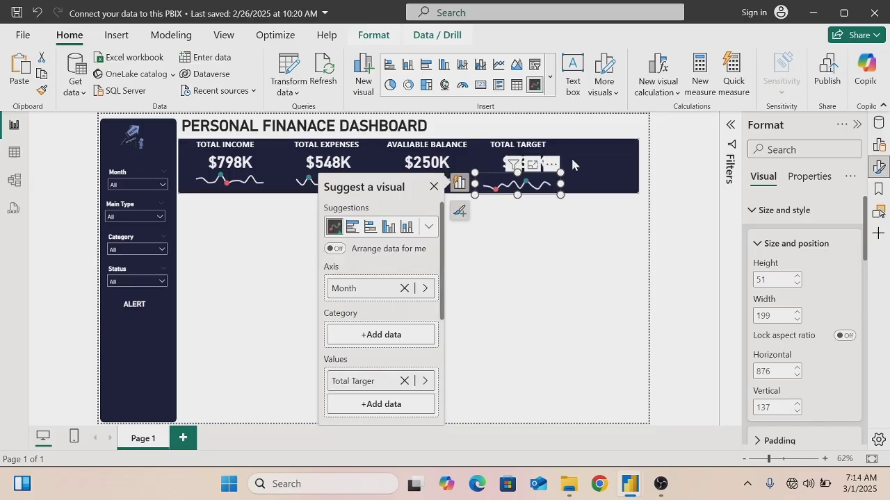
pyautogui.click(434, 188)
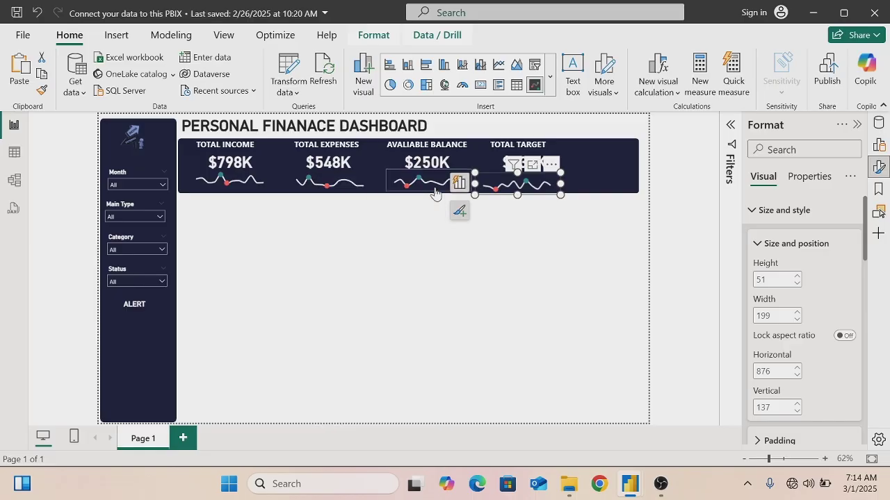
pyautogui.click(467, 333)
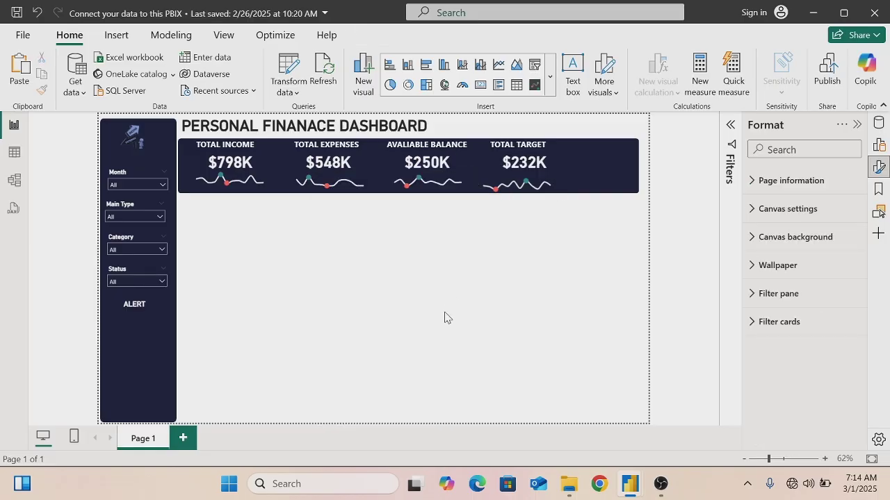
# Align the tops of the four KPI sparklines and distribute them horizontally
pyautogui.click(253, 193)
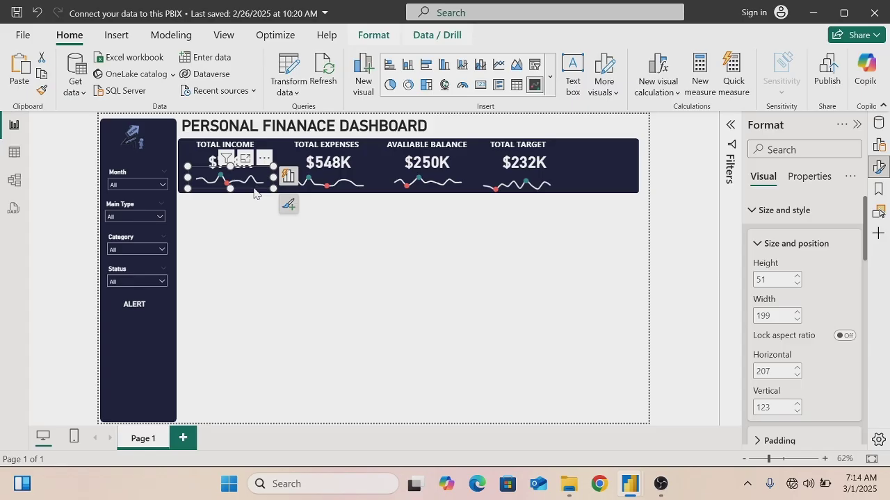
pyautogui.keyDown('ctrl'); pyautogui.click(312, 195); pyautogui.keyUp('ctrl')
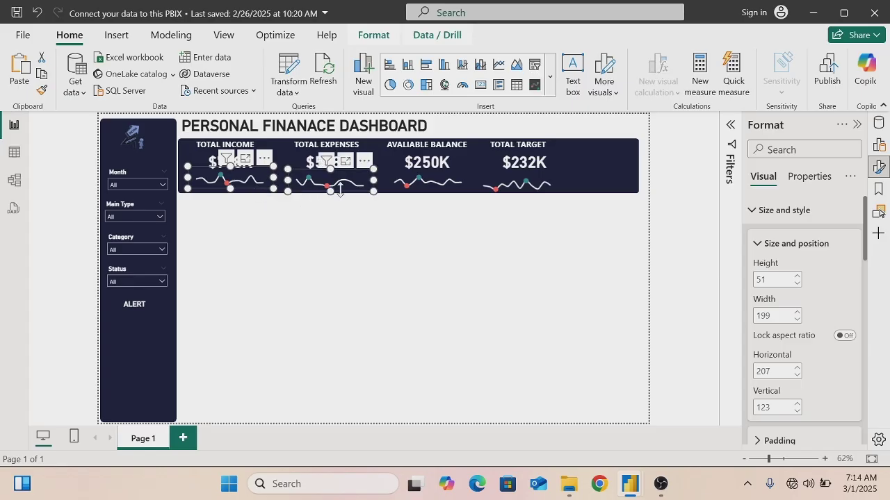
pyautogui.keyDown('ctrl'); pyautogui.click(410, 193); pyautogui.keyUp('ctrl')
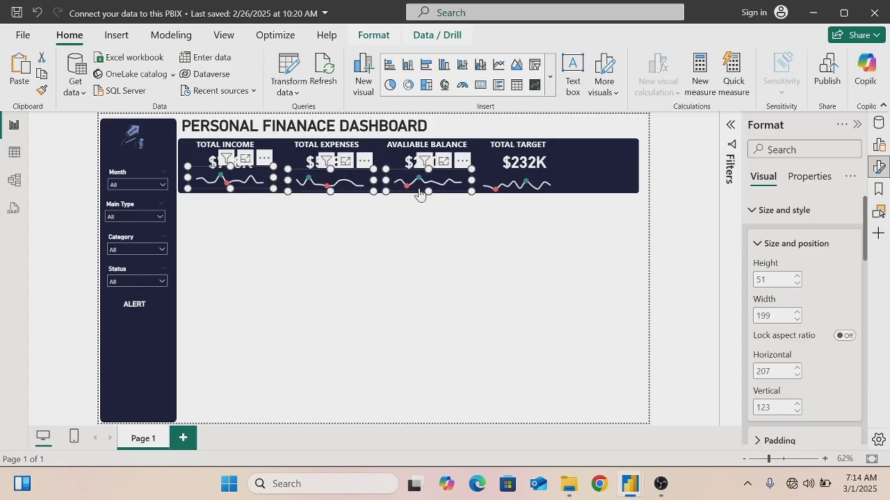
pyautogui.keyDown('ctrl'); pyautogui.click(480, 178); pyautogui.keyUp('ctrl')
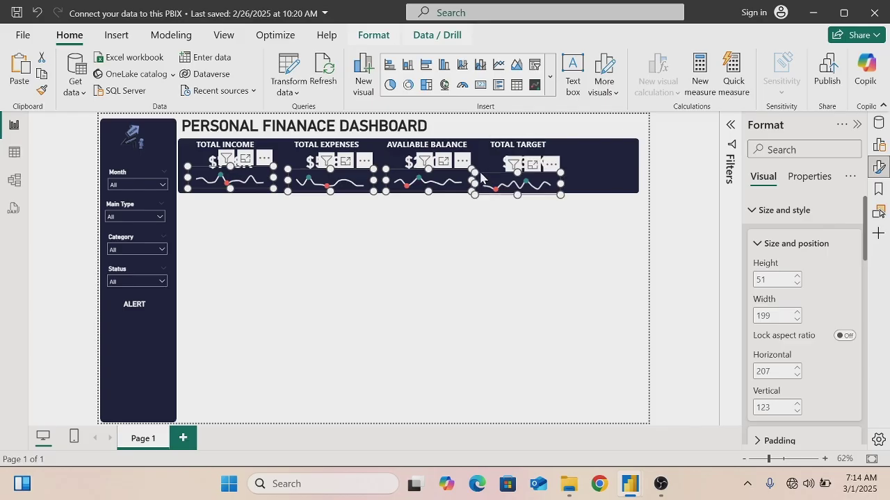
pyautogui.click(380, 38)
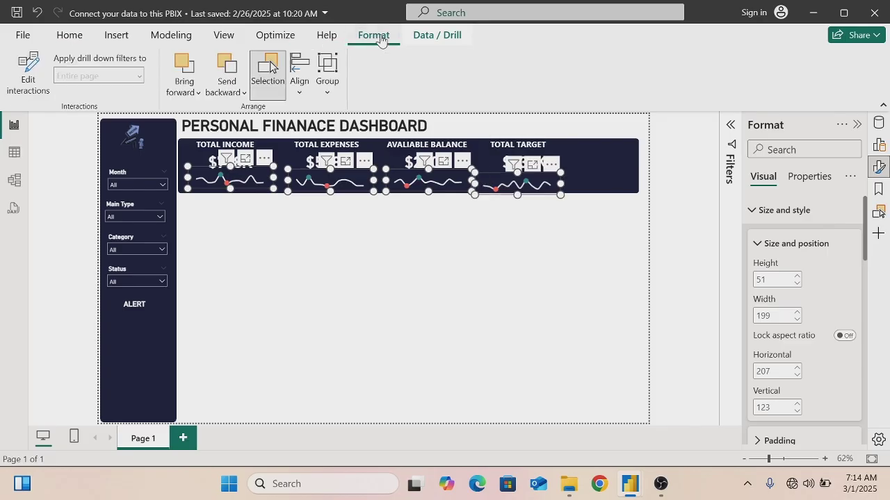
pyautogui.click(301, 95)
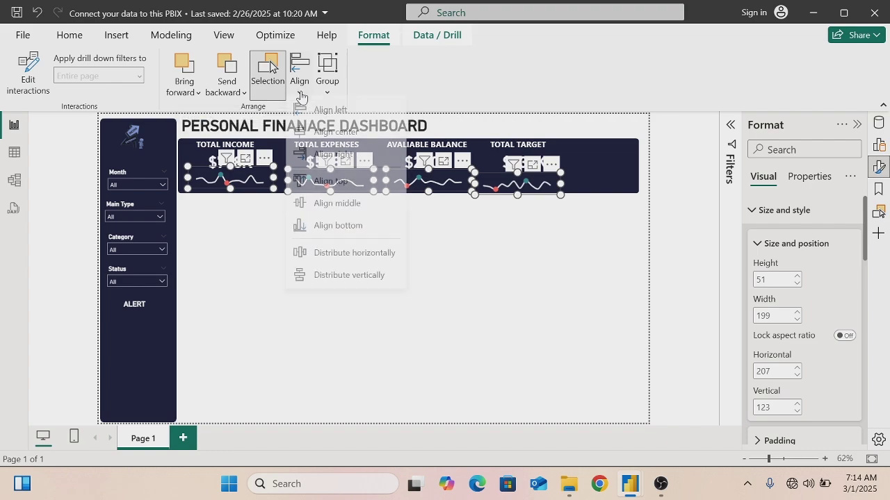
pyautogui.click(332, 182)
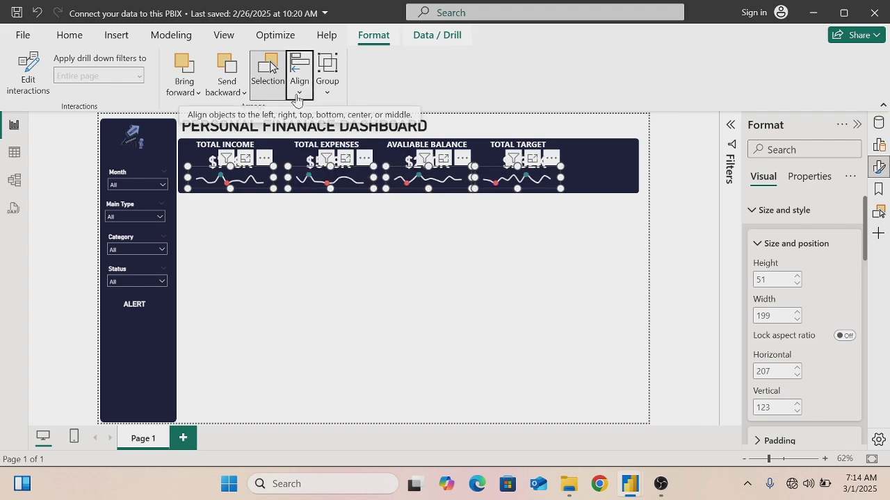
pyautogui.click(298, 94)
pyautogui.click(325, 259)
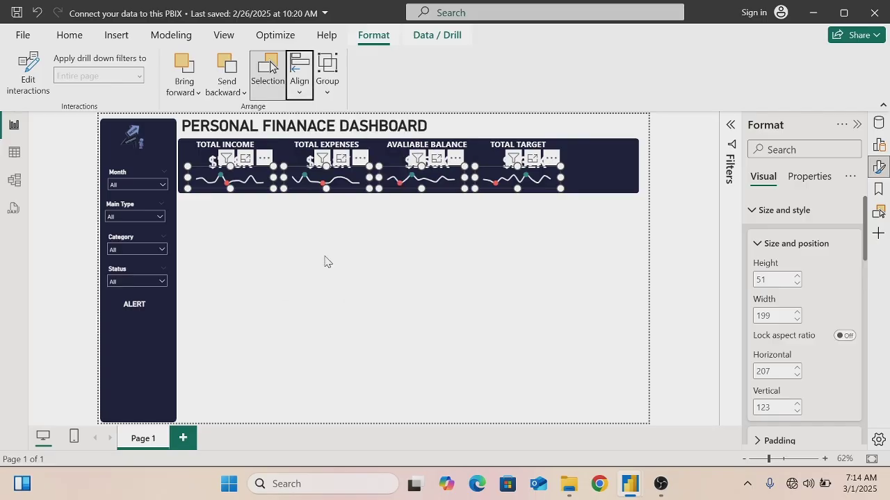
pyautogui.click(278, 277)
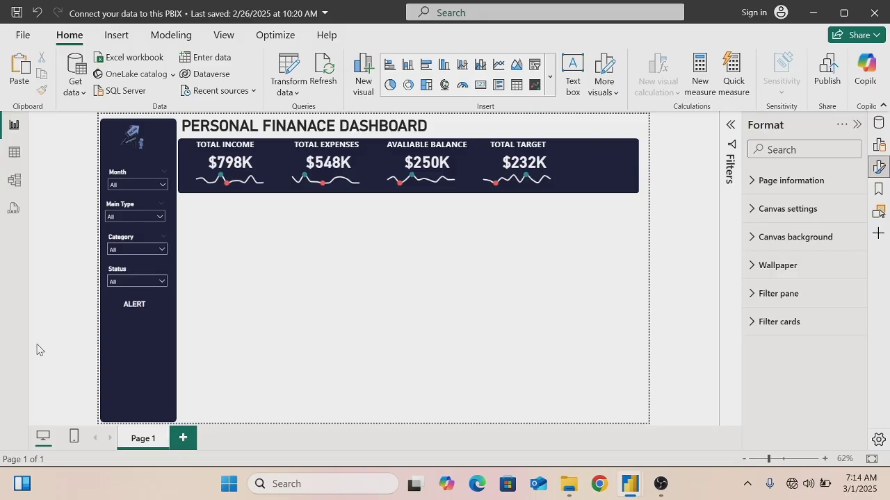
# Duplicate the ALERT text box and place the copy on the empty canvas at about horizontal 876, vertical 385
pyautogui.click(134, 320)
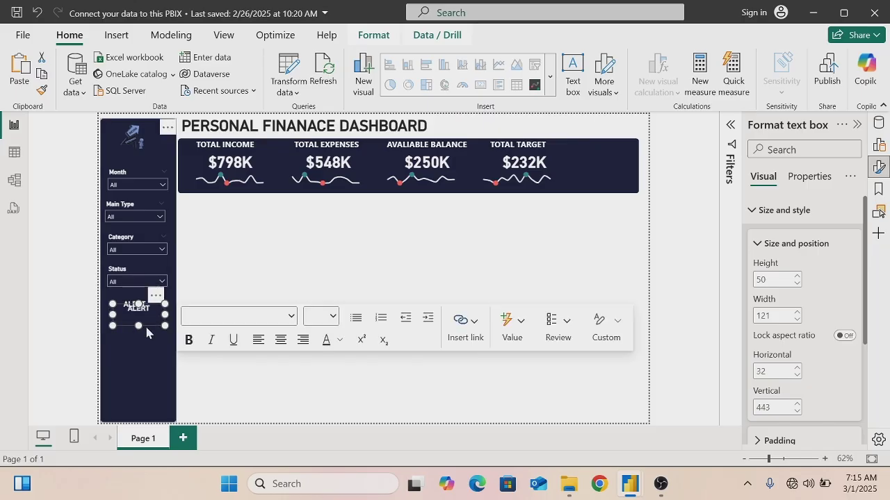
pyautogui.moveTo(146, 323); pyautogui.dragTo(513, 306)
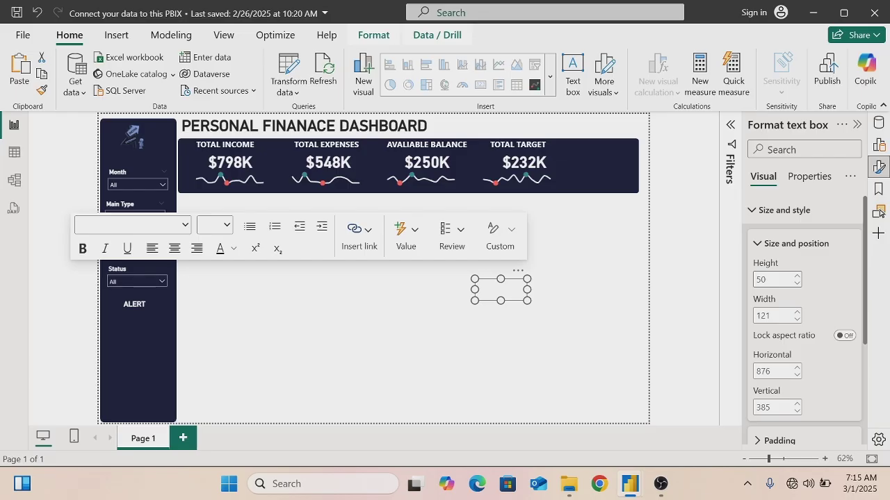
# Try to size the copied text box with a height of 1137 and a width of 50
pyautogui.click(772, 280)
pyautogui.press('BackSpace')
pyautogui.write('1137')
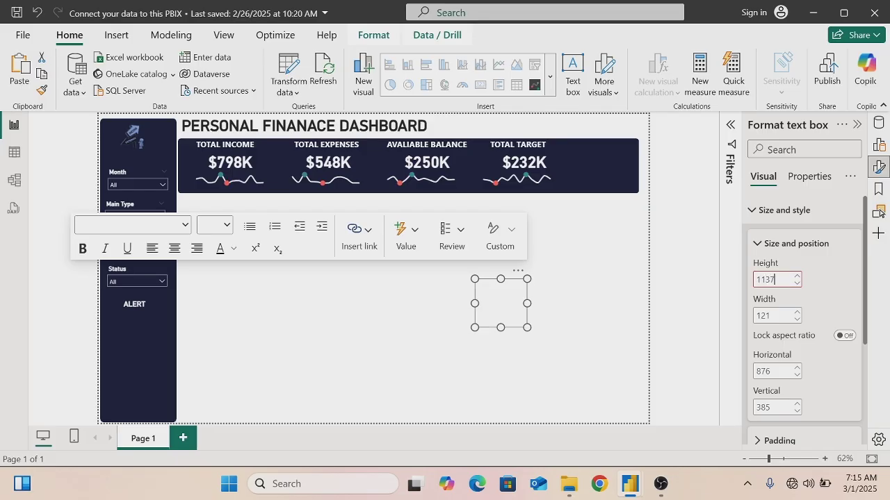
pyautogui.press('Tab')
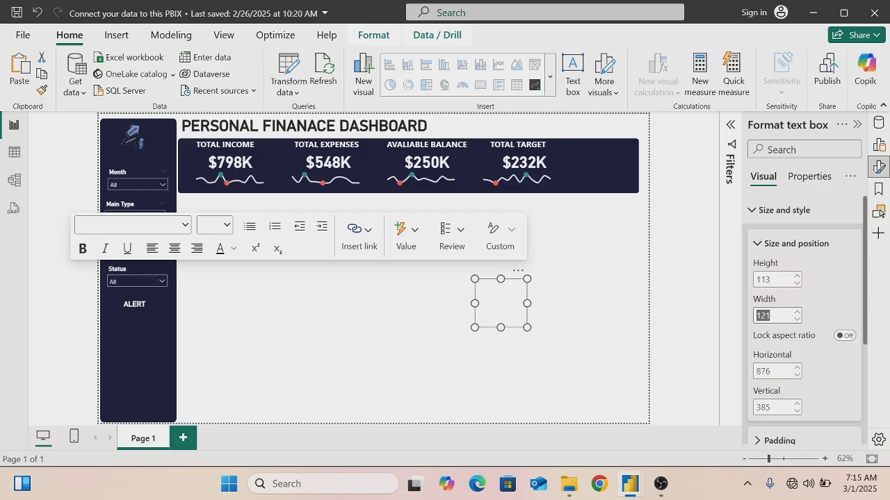
pyautogui.press('BackSpace')
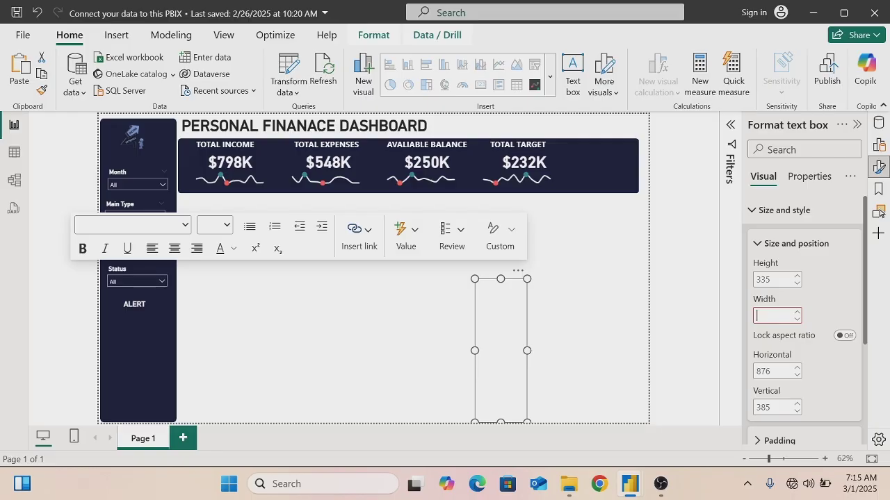
pyautogui.write('50')
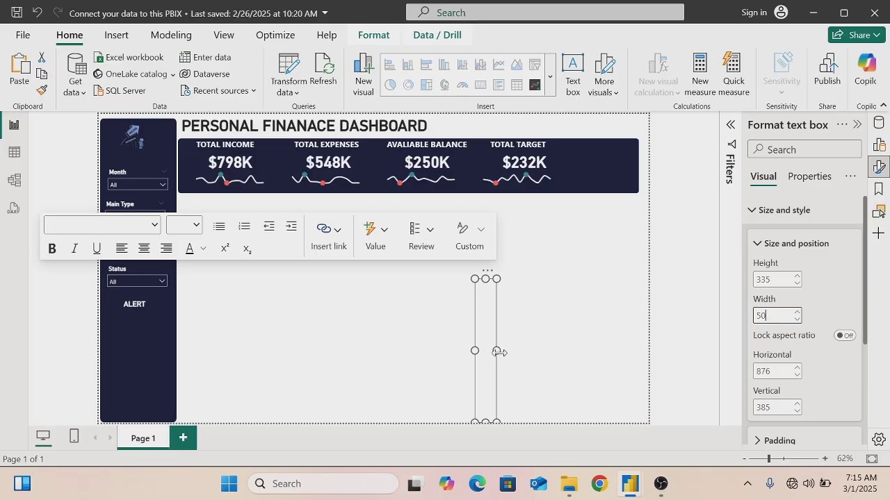
# Reshape the copied text box into a wide, low rectangle about 61 high
pyautogui.moveTo(497, 352); pyautogui.dragTo(578, 340)
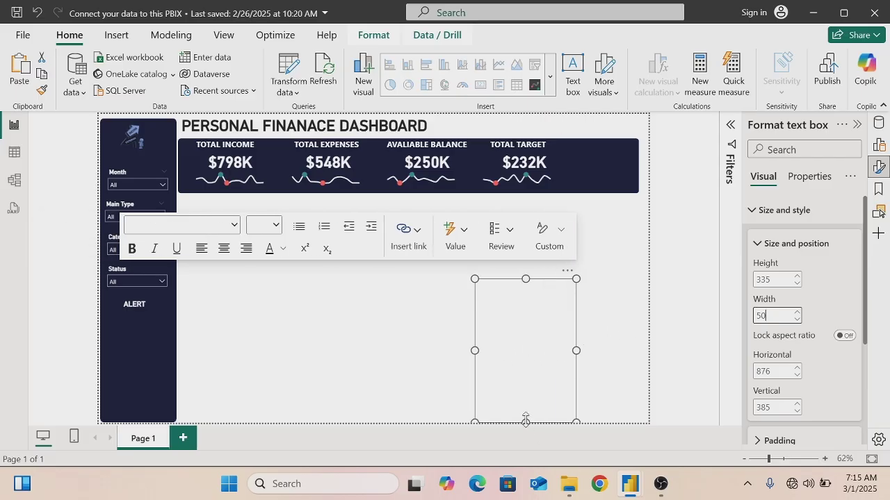
pyautogui.moveTo(522, 419); pyautogui.dragTo(516, 310)
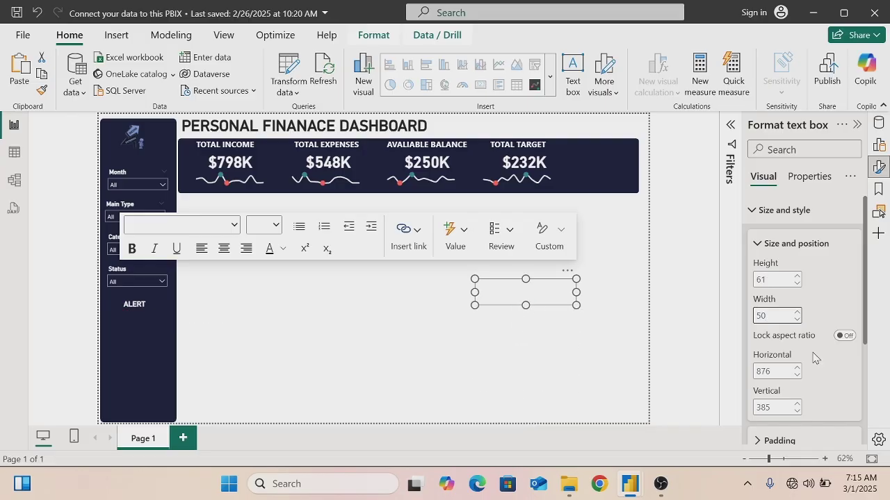
# Replace the copied text box's title text with the person's full name
pyautogui.moveTo(866, 298); pyautogui.dragTo(867, 416)
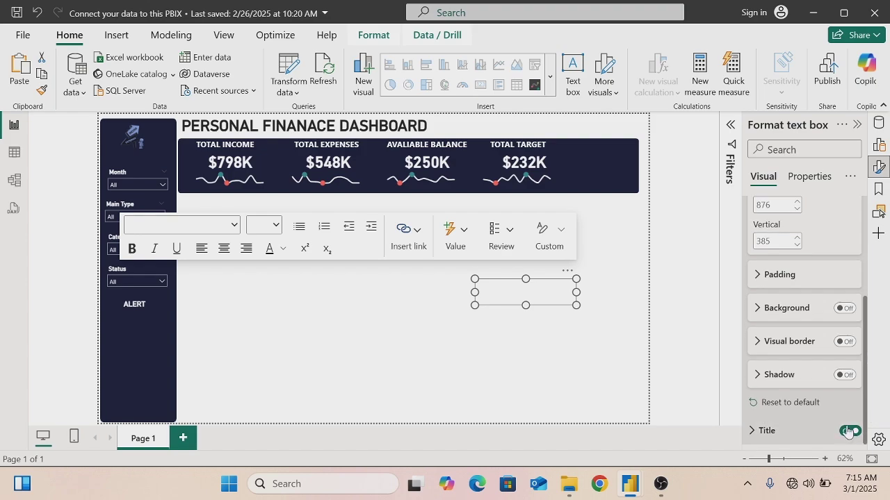
pyautogui.click(749, 433)
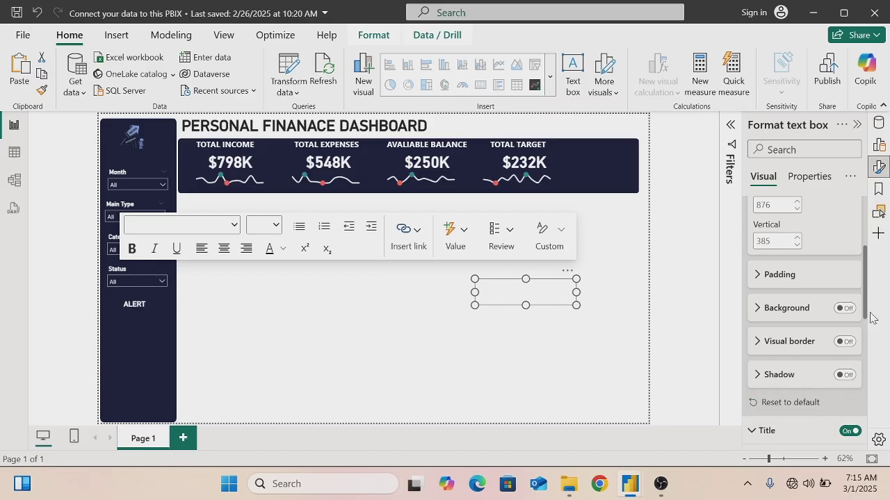
pyautogui.moveTo(869, 315); pyautogui.dragTo(866, 362)
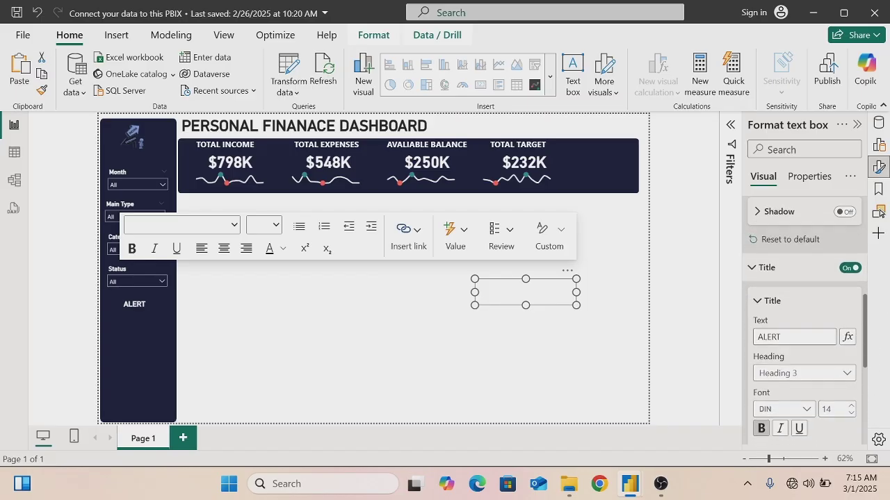
pyautogui.doubleClick(779, 337)
pyautogui.press('BackSpace')
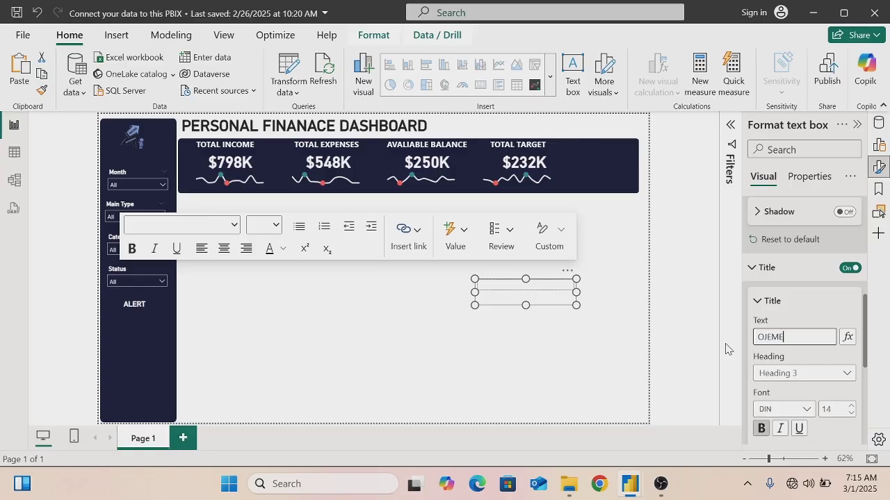
pyautogui.write('OJEME MARY')
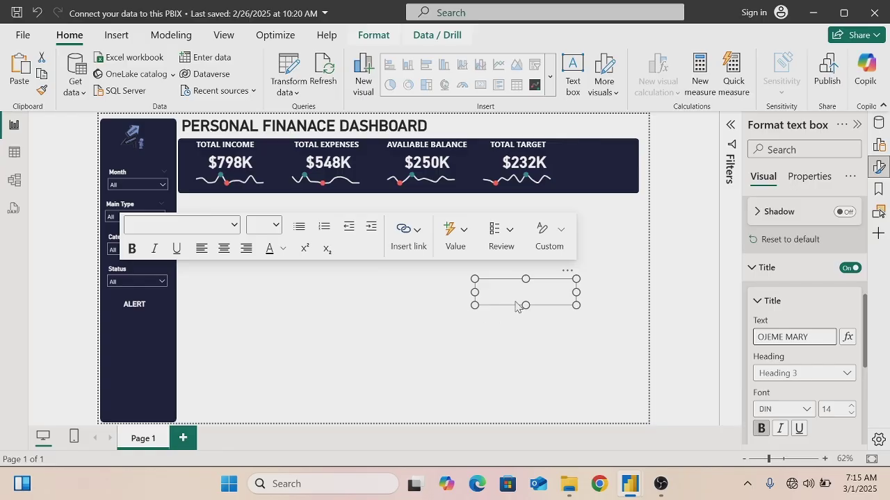
# Move the name label onto the dark KPI banner beside TOTAL TARGET and resize it to about 187 wide and 56 high
pyautogui.click(541, 267)
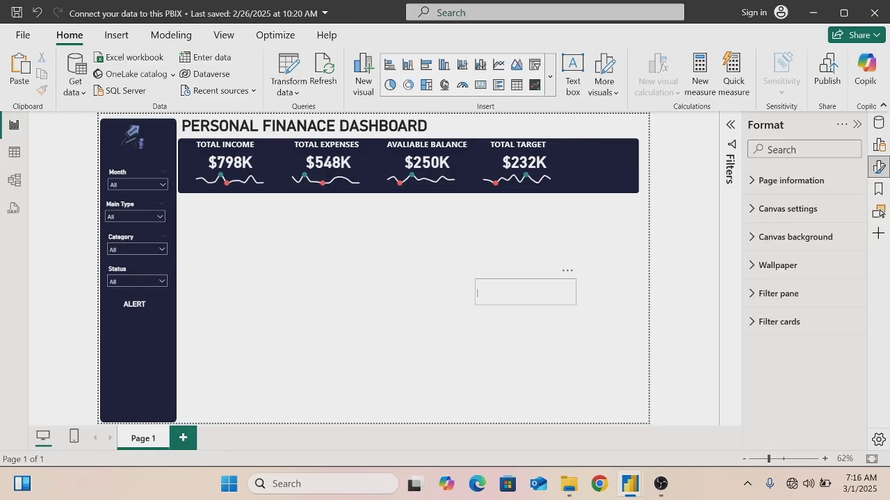
pyautogui.click(519, 308)
pyautogui.moveTo(520, 308); pyautogui.dragTo(584, 177)
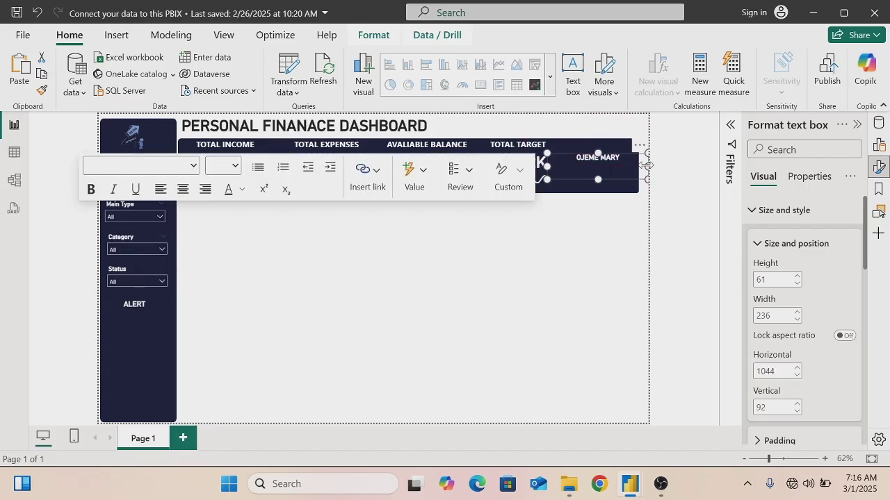
pyautogui.moveTo(647, 164); pyautogui.dragTo(609, 172)
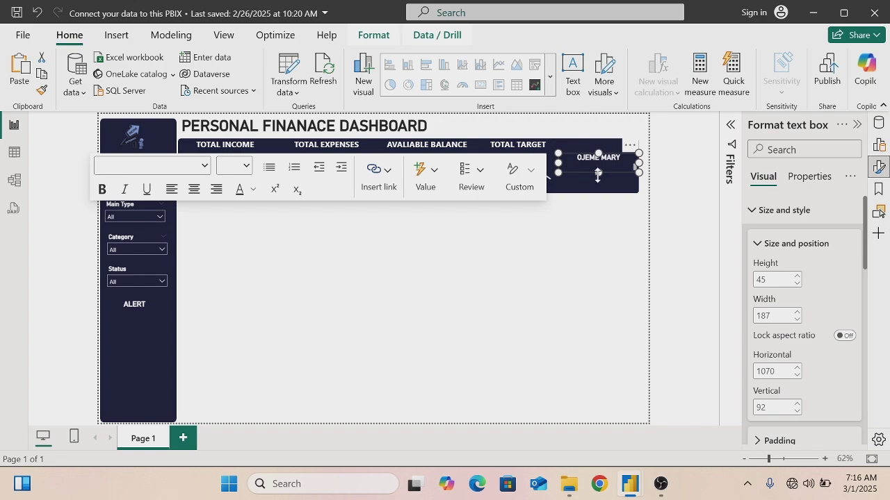
pyautogui.moveTo(598, 176); pyautogui.dragTo(598, 180)
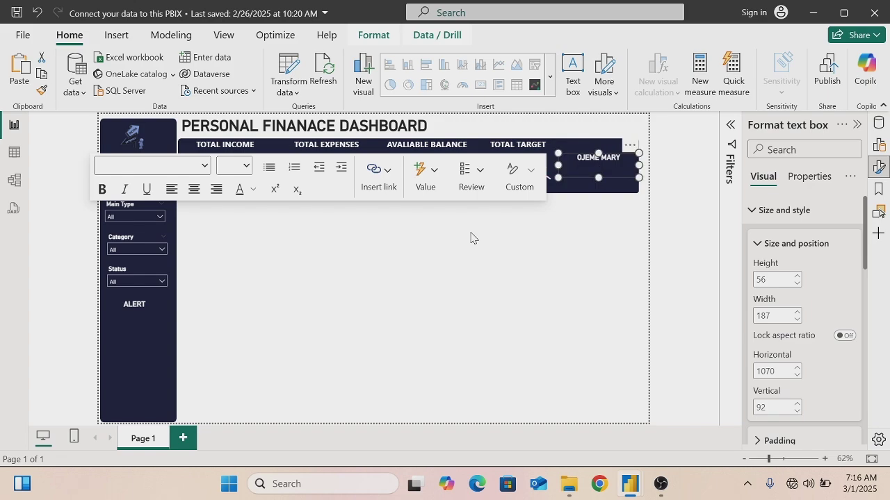
# Duplicate the ALERT text box onto the empty canvas and change the copy's title text to 01/02/2025
pyautogui.click(122, 325)
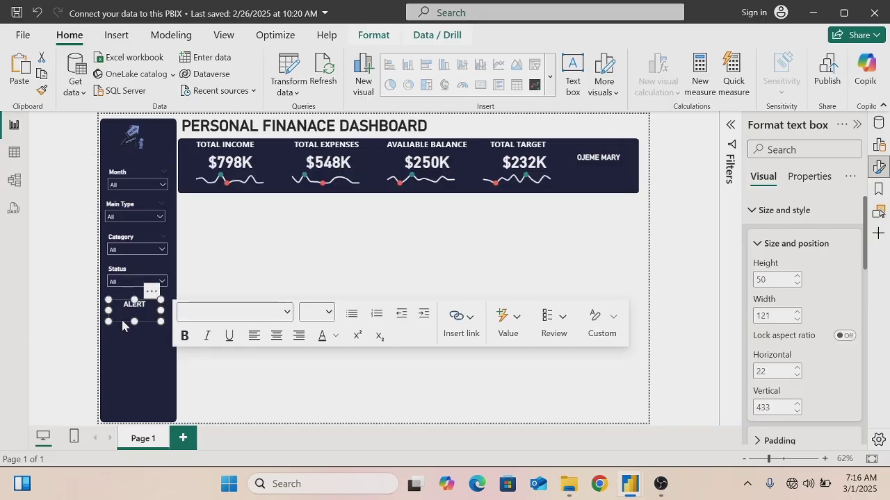
pyautogui.moveTo(121, 318); pyautogui.dragTo(381, 367)
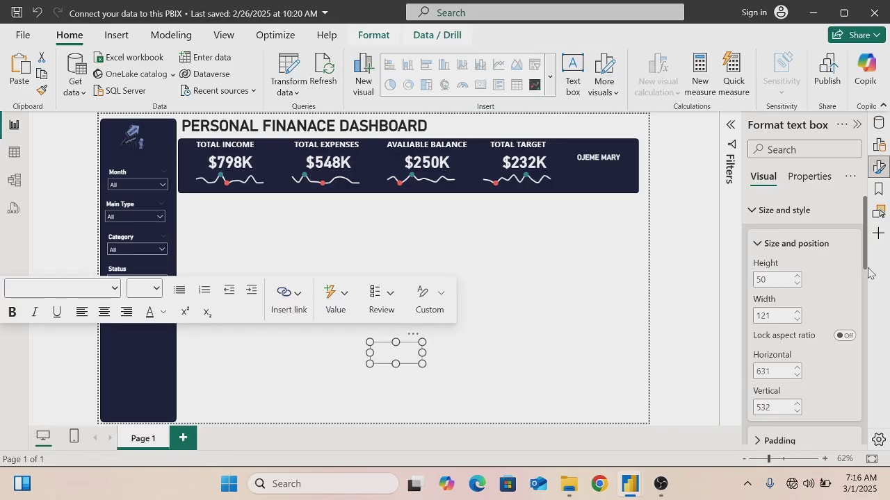
pyautogui.moveTo(866, 269); pyautogui.dragTo(869, 359)
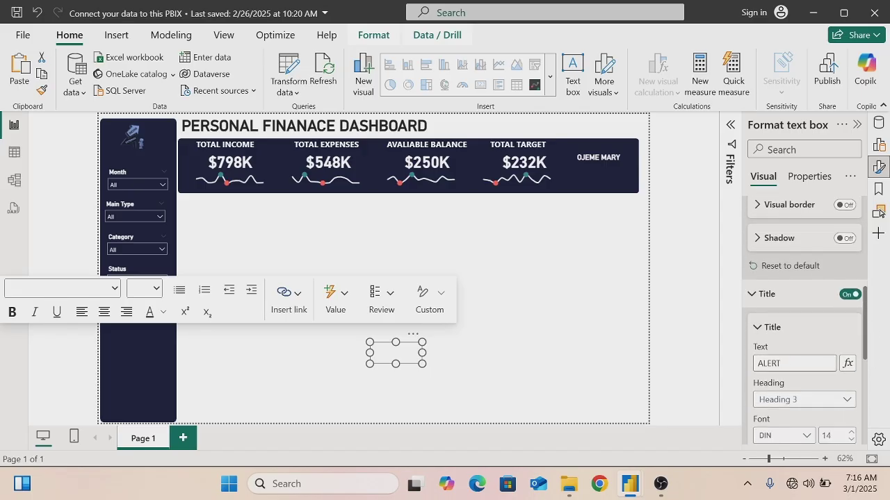
pyautogui.click(779, 363)
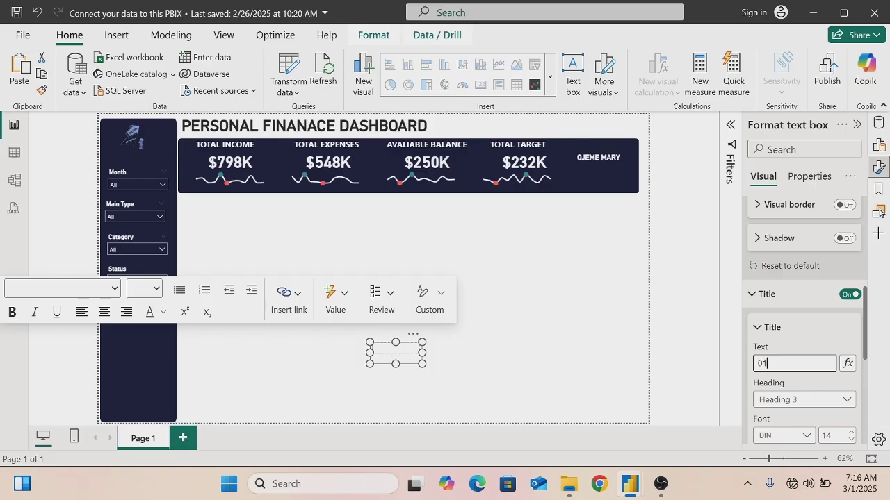
pyautogui.write('01/02/2025')
pyautogui.moveTo(865, 350); pyautogui.dragTo(866, 381)
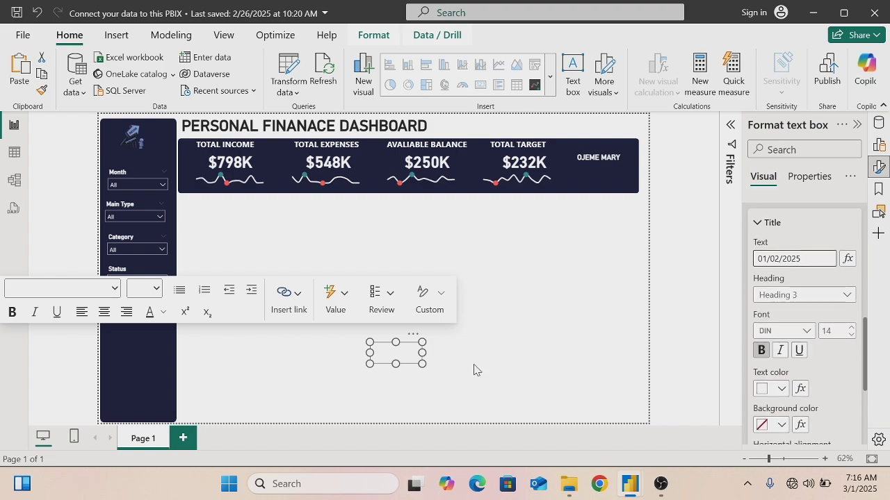
# Place the date label below the name in the KPI banner and widen it out to the banner's edge
pyautogui.moveTo(411, 364); pyautogui.dragTo(616, 200)
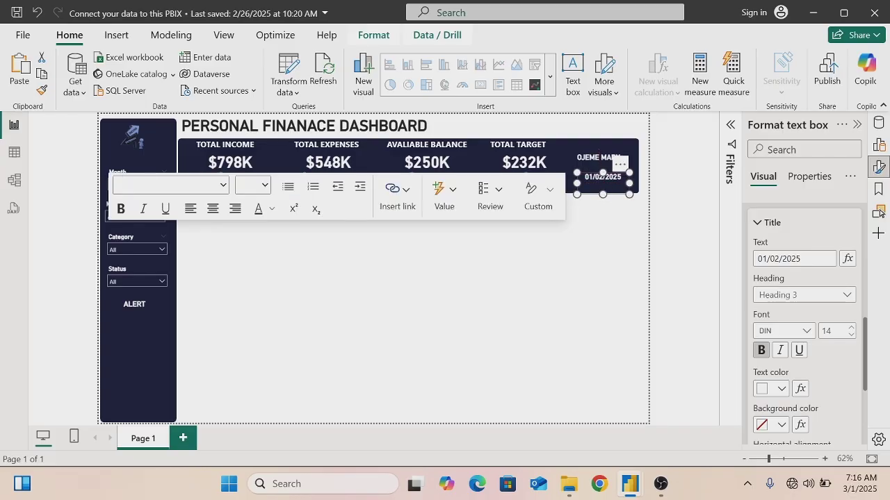
pyautogui.moveTo(579, 187); pyautogui.dragTo(605, 195)
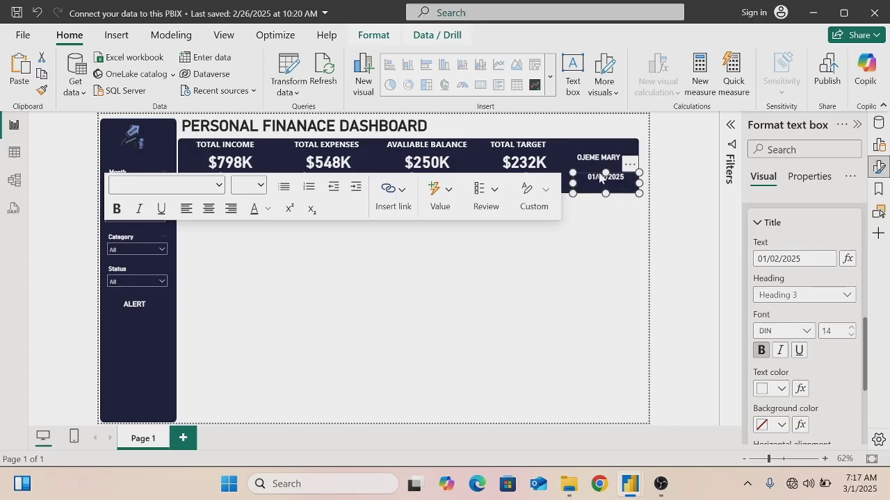
pyautogui.click(563, 306)
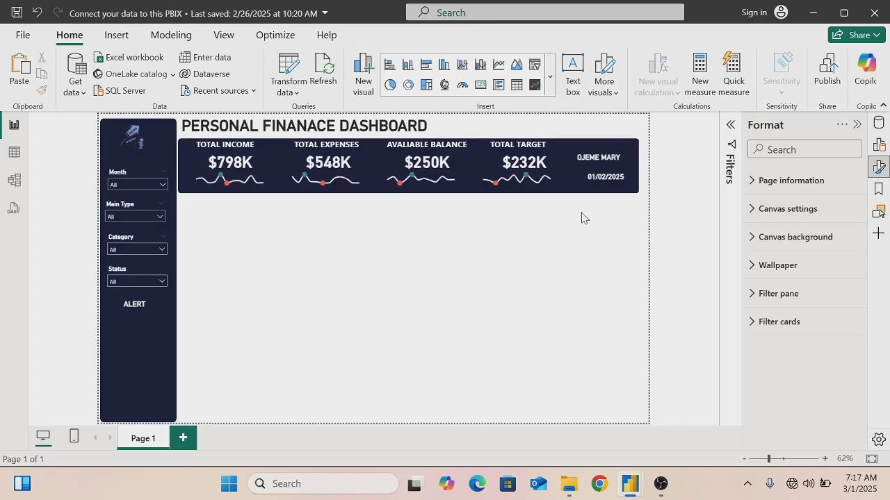
# Try to align the name label and the date label by their tops
pyautogui.click(573, 165)
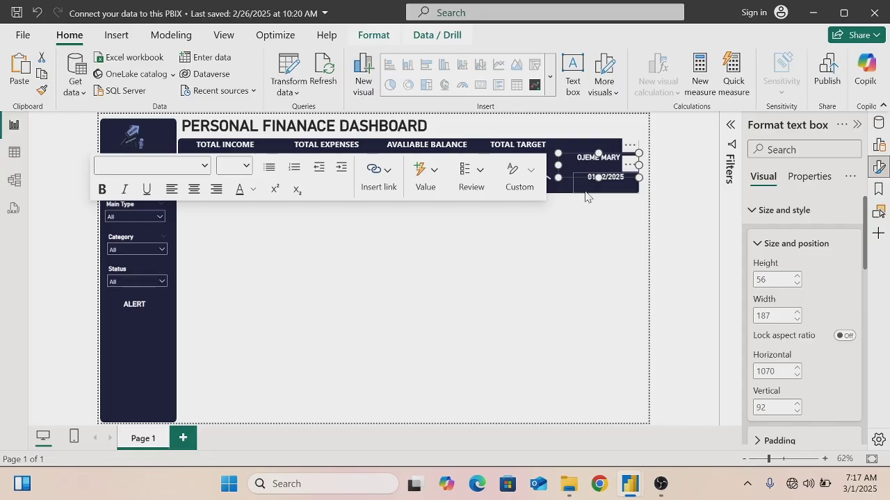
pyautogui.click(585, 193)
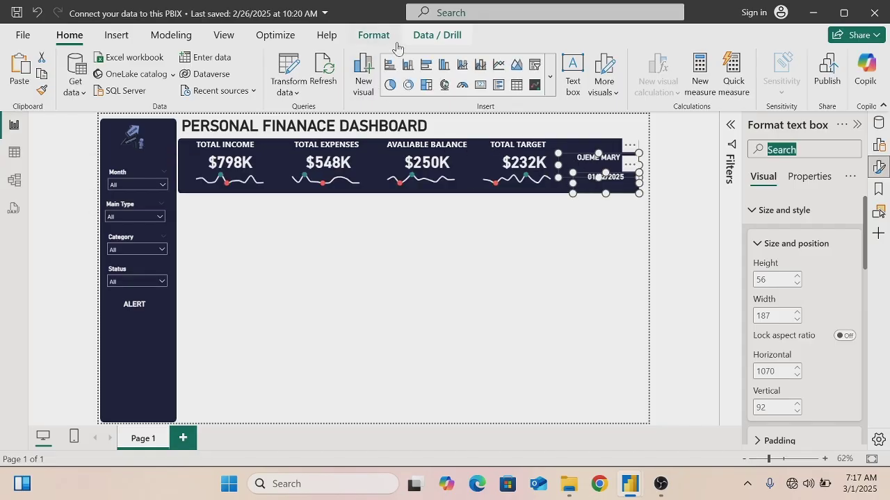
pyautogui.click(375, 37)
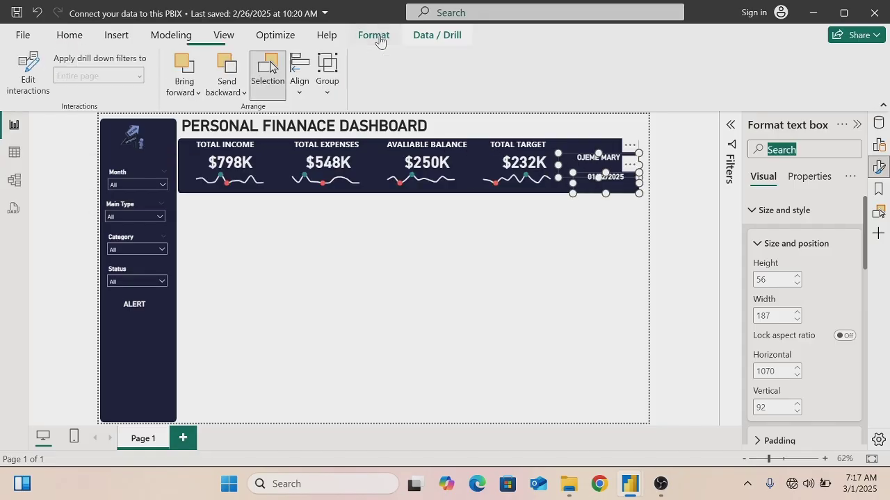
pyautogui.click(300, 95)
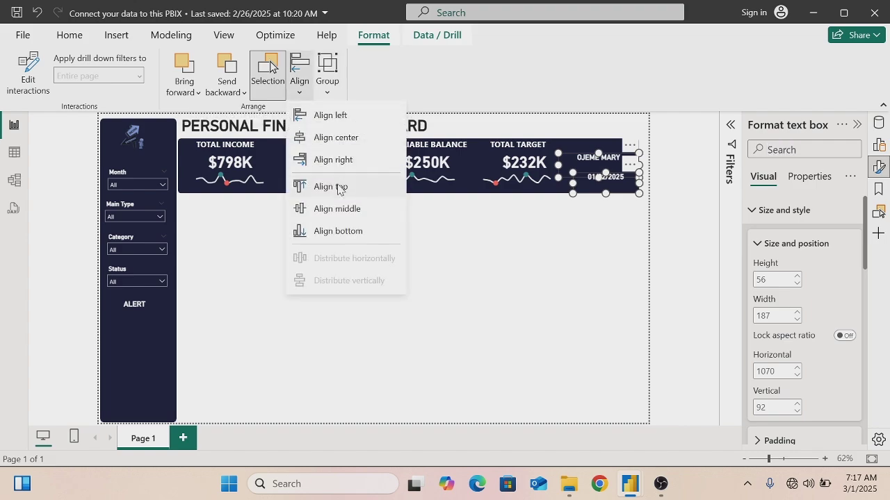
pyautogui.click(338, 188)
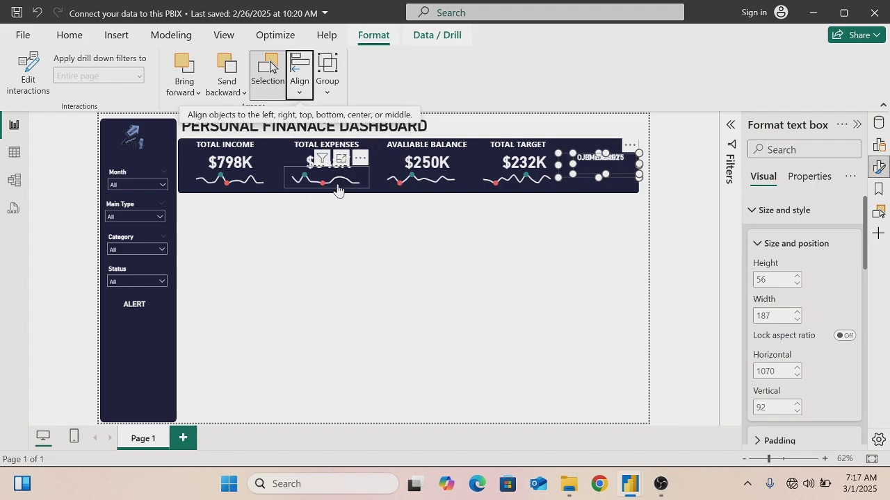
pyautogui.click(299, 98)
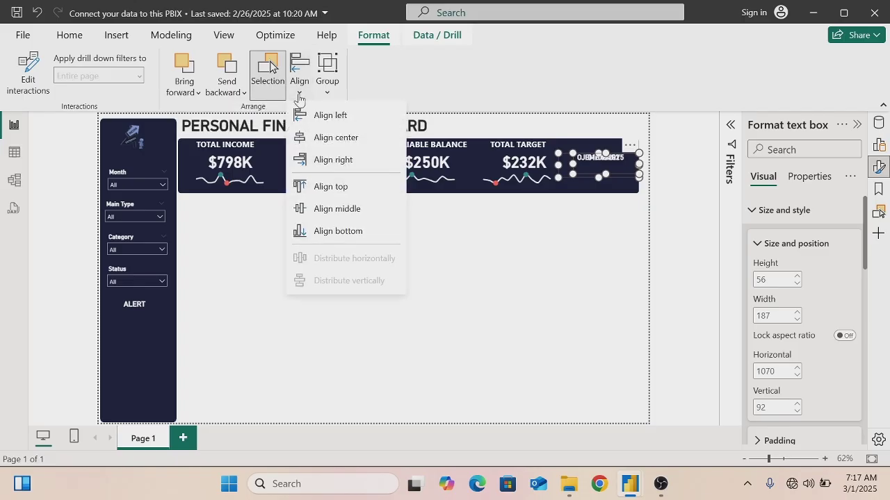
pyautogui.click(349, 337)
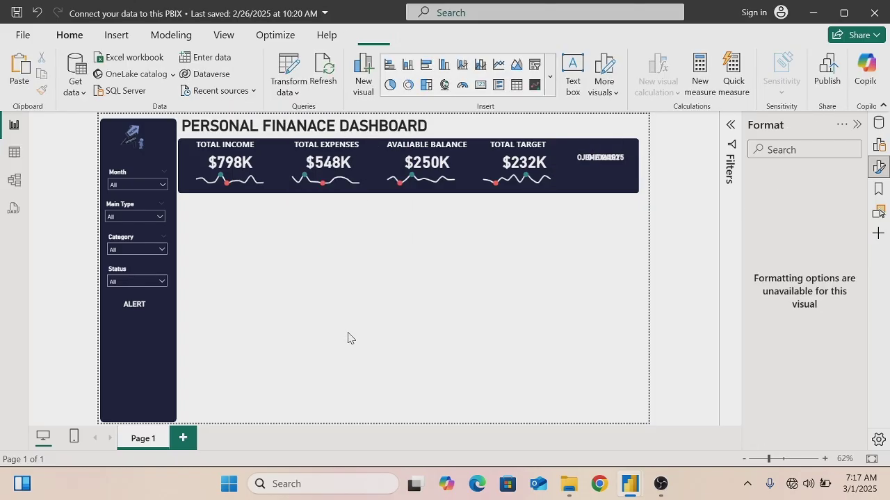
# Undo the top alignment of the name and date labels and deselect them
pyautogui.hotkey('ctrl', 'a')
pyautogui.press('Delete')
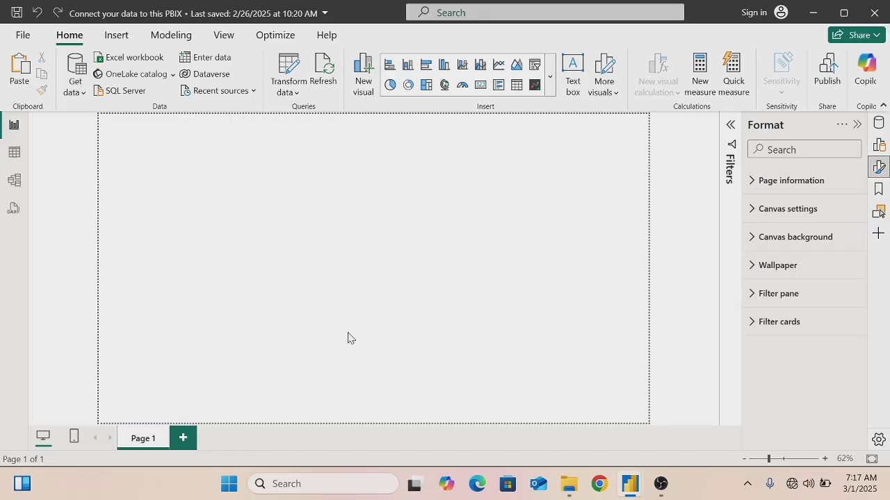
pyautogui.hotkey('ctrl', 'z')
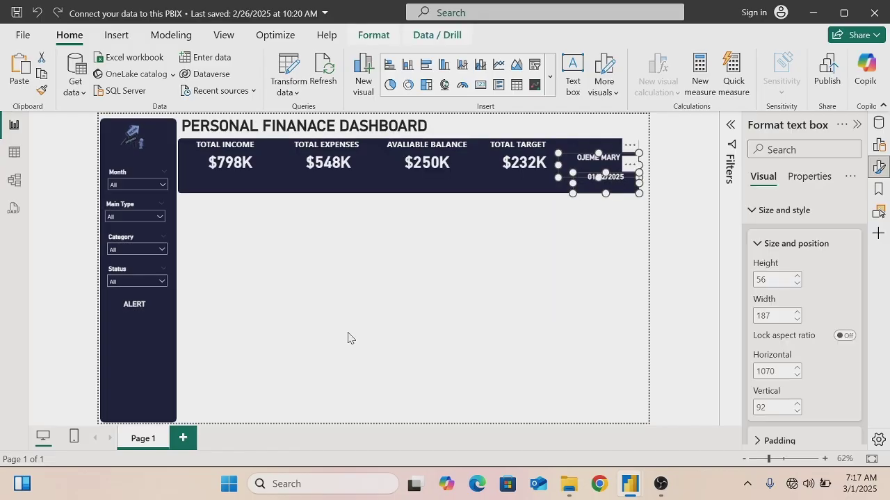
pyautogui.click(583, 253)
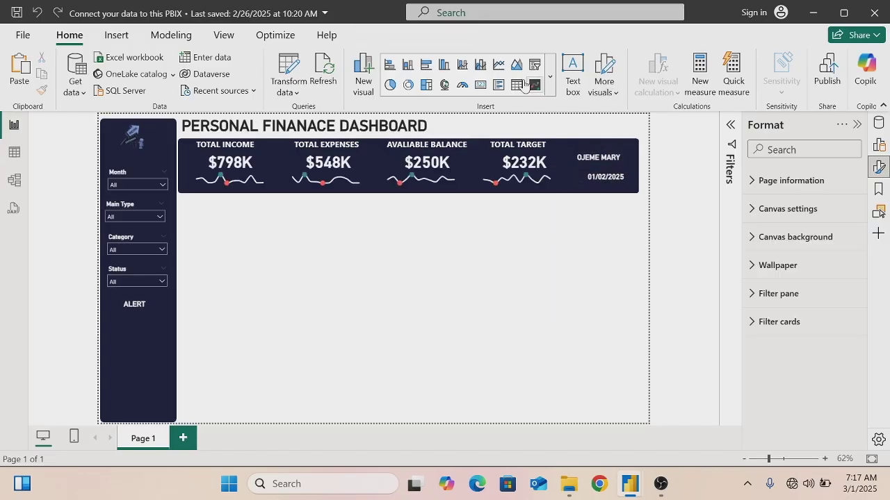
# Insert the picture file ME from the DATA ANALYTICS folder on the Desktop into the report page
pyautogui.click(116, 35)
pyautogui.click(695, 71)
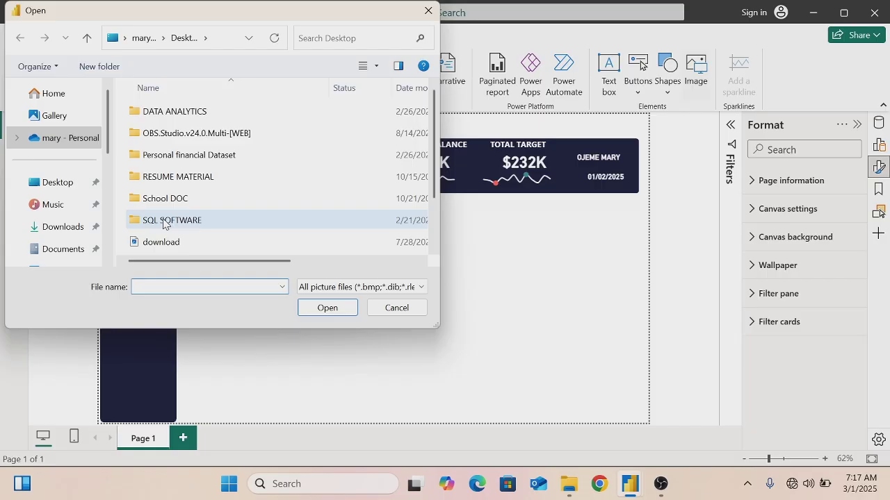
pyautogui.click(70, 185)
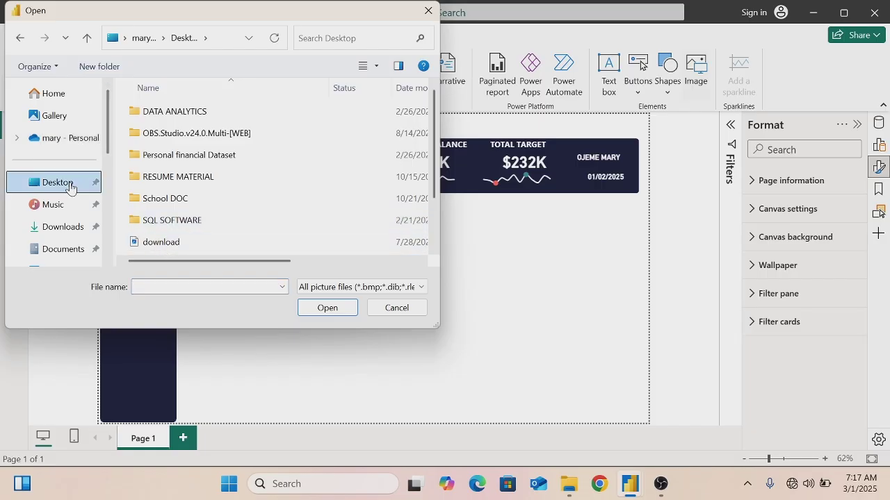
pyautogui.moveTo(436, 144); pyautogui.dragTo(439, 220)
pyautogui.scroll(2, 179, 153)
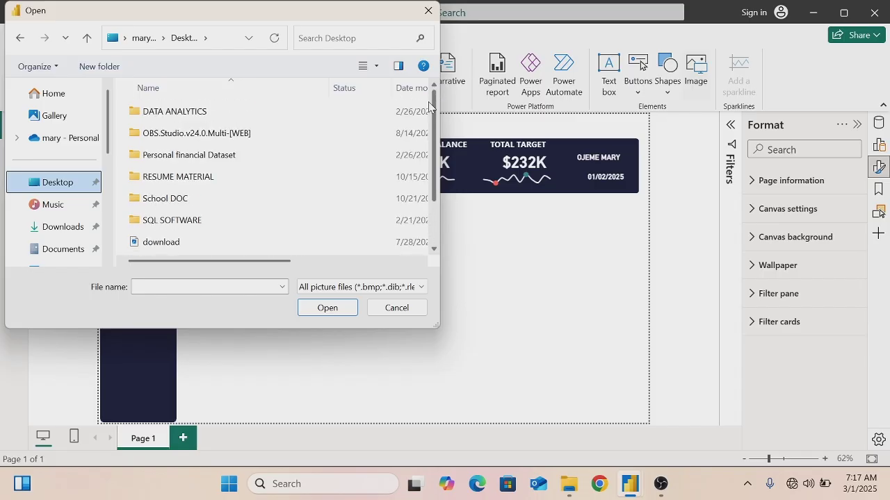
pyautogui.click(175, 112)
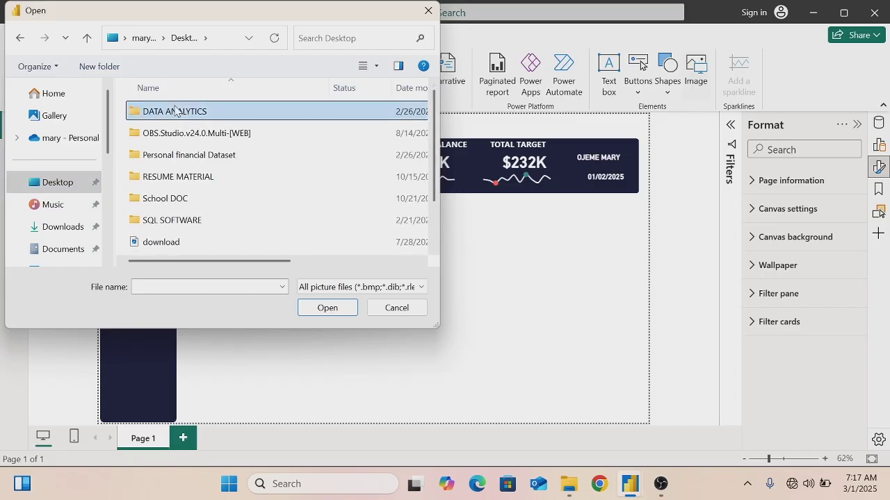
pyautogui.doubleClick(176, 112)
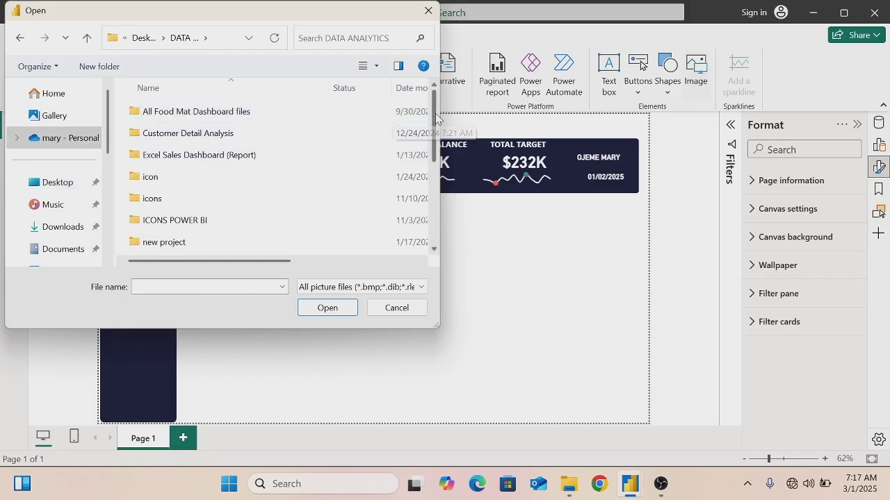
pyautogui.moveTo(435, 113); pyautogui.dragTo(434, 224)
pyautogui.click(198, 207)
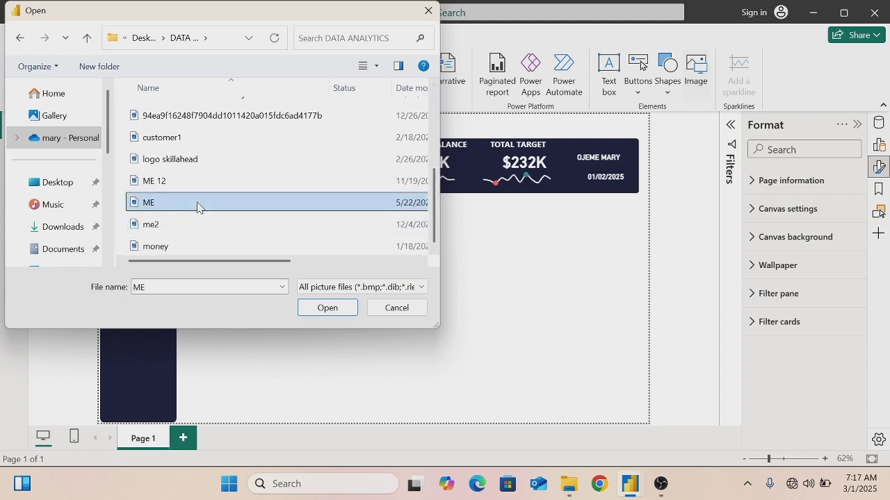
pyautogui.click(317, 312)
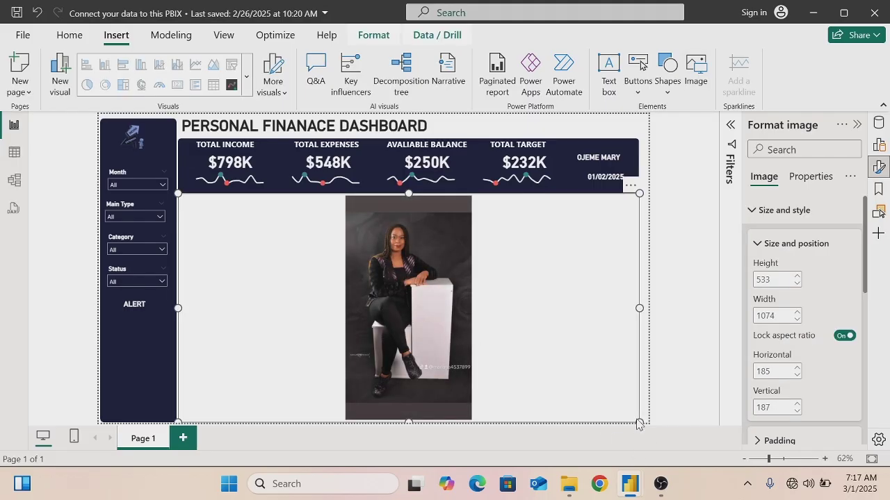
# Shrink the inserted photo, place it at about horizontal 566, vertical 273, and set its height to 48
pyautogui.moveTo(639, 422); pyautogui.dragTo(445, 285)
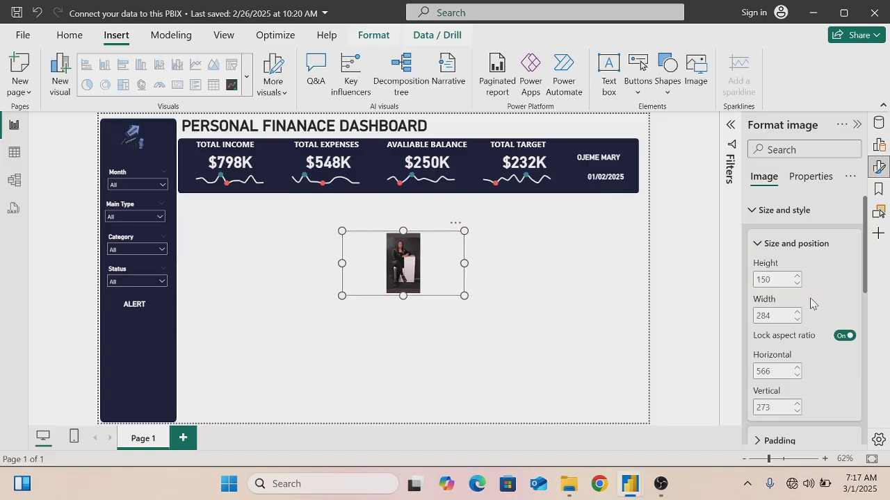
pyautogui.doubleClick(763, 280)
pyautogui.press('BackSpace')
pyautogui.write('48')
pyautogui.press('Return')
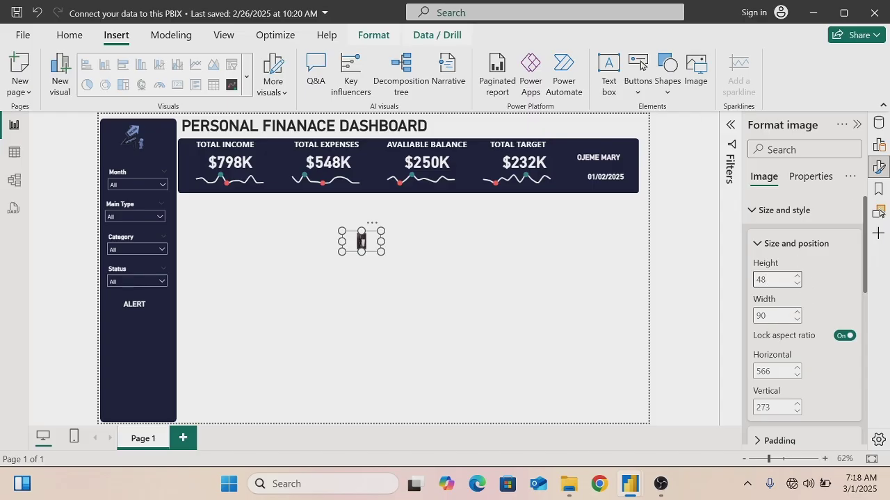
# Set the inserted photo's width to 113
pyautogui.doubleClick(762, 316)
pyautogui.press('BackSpace')
pyautogui.write('11')
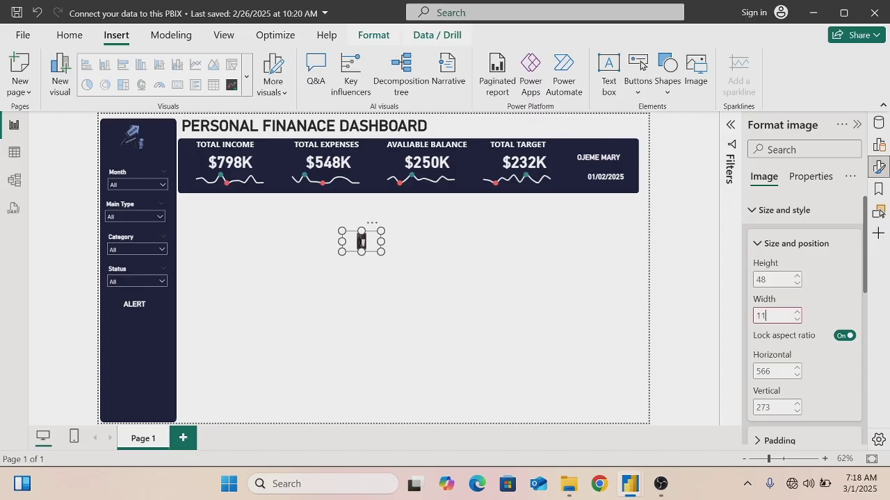
pyautogui.write('3')
pyautogui.press('Return')
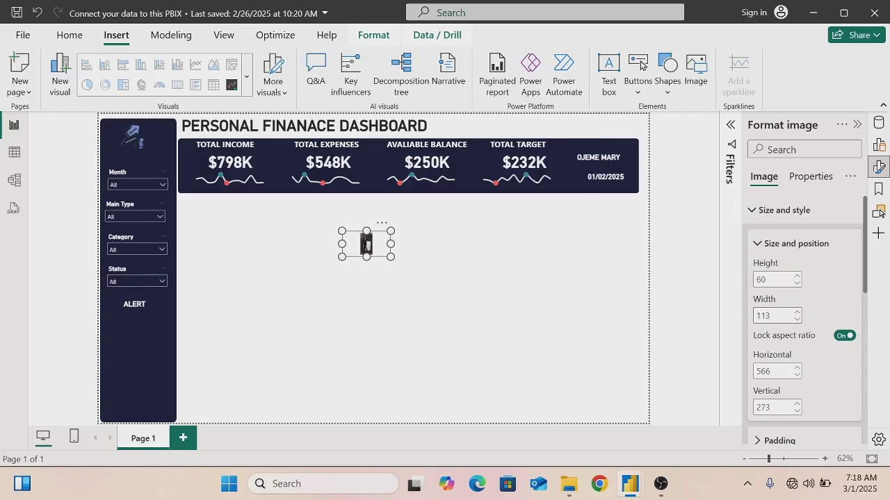
# Raise the name label within the KPI banner to a vertical position of about 66
pyautogui.click(589, 157)
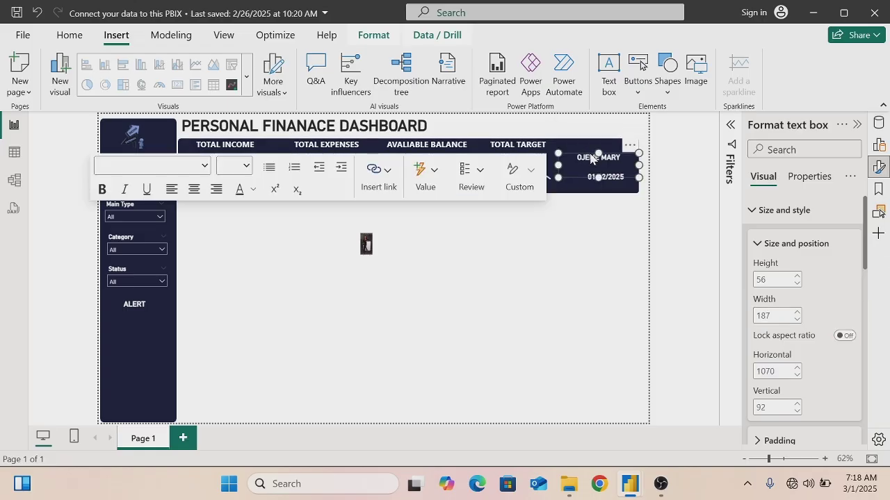
pyautogui.moveTo(590, 157); pyautogui.dragTo(589, 145)
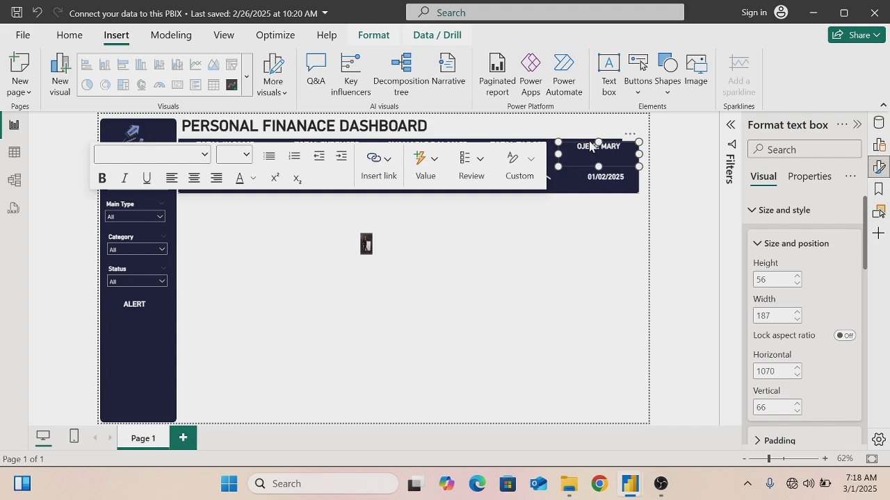
# Place the photo between the banner's name and date labels at about horizontal 1110, vertical 80, lowering the date label to about vertical 145
pyautogui.click(376, 246)
pyautogui.moveTo(378, 258); pyautogui.dragTo(605, 184)
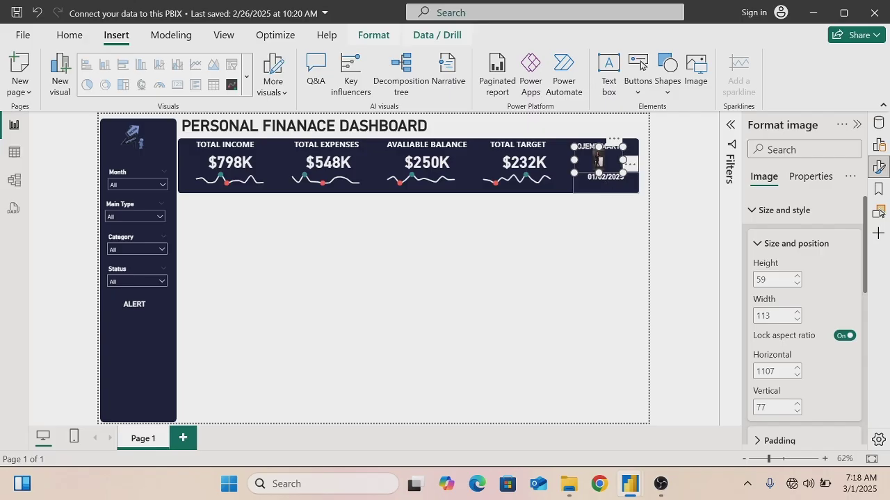
pyautogui.click(606, 184)
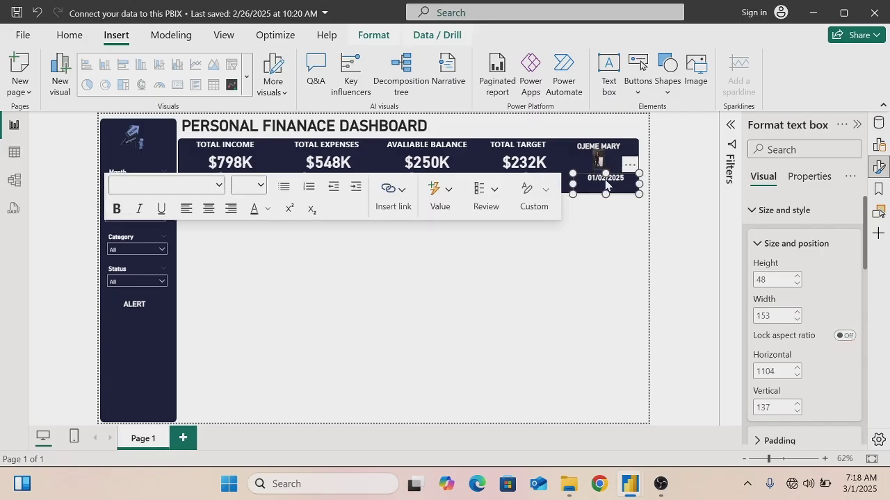
pyautogui.moveTo(605, 182); pyautogui.dragTo(605, 185)
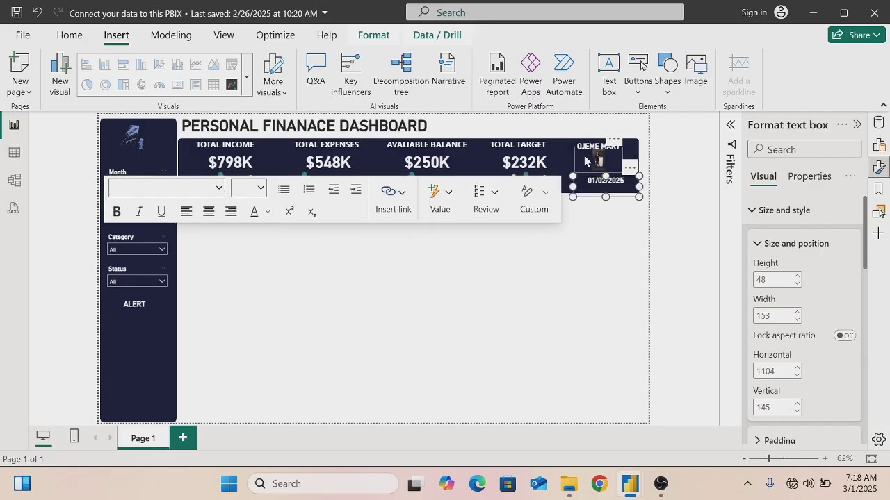
pyautogui.click(583, 160)
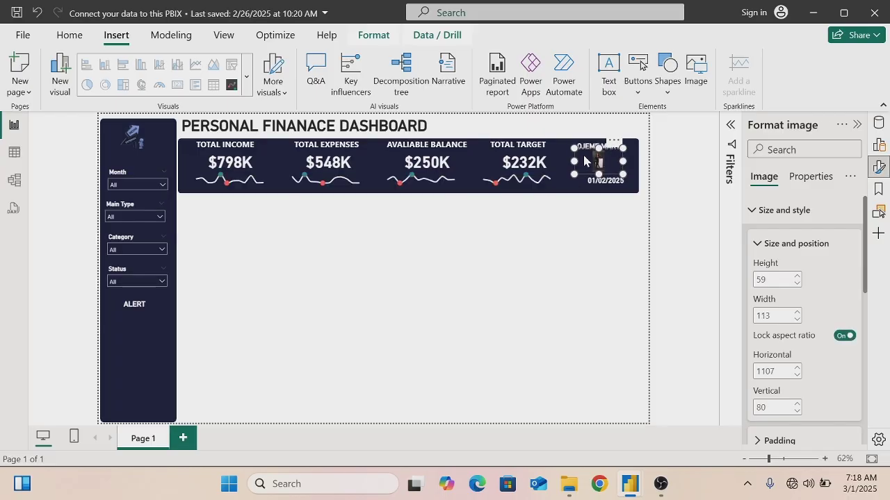
pyautogui.moveTo(584, 160); pyautogui.dragTo(585, 161)
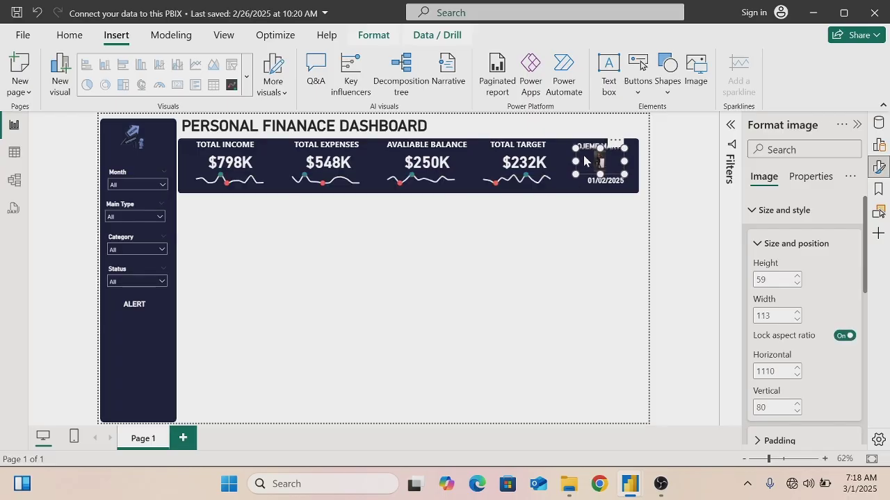
pyautogui.click(573, 224)
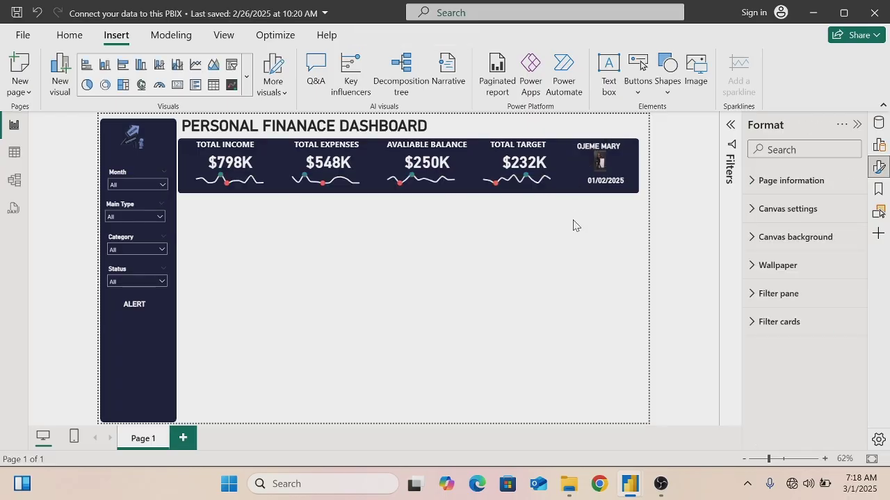
# Nudge the date label slightly left so it lines up beneath the photo and name in the banner
pyautogui.click(595, 192)
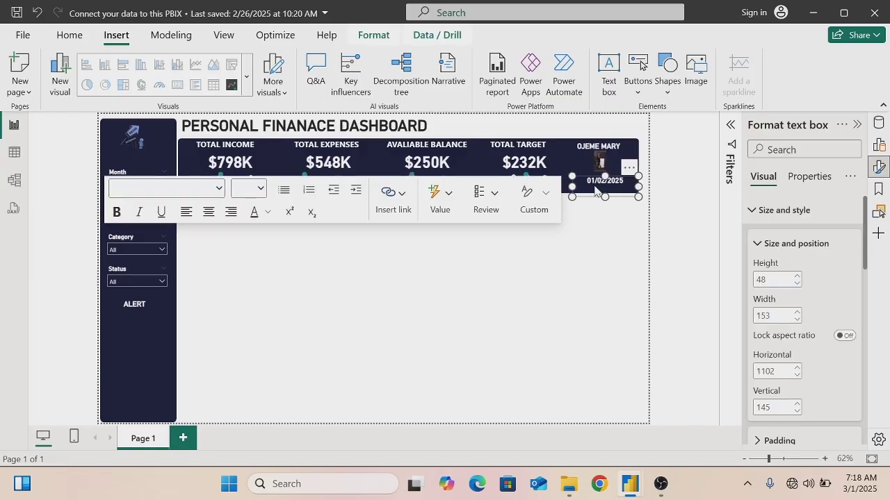
pyautogui.press('Left')
pyautogui.press('Left')
pyautogui.press('Left')
pyautogui.click(600, 262)
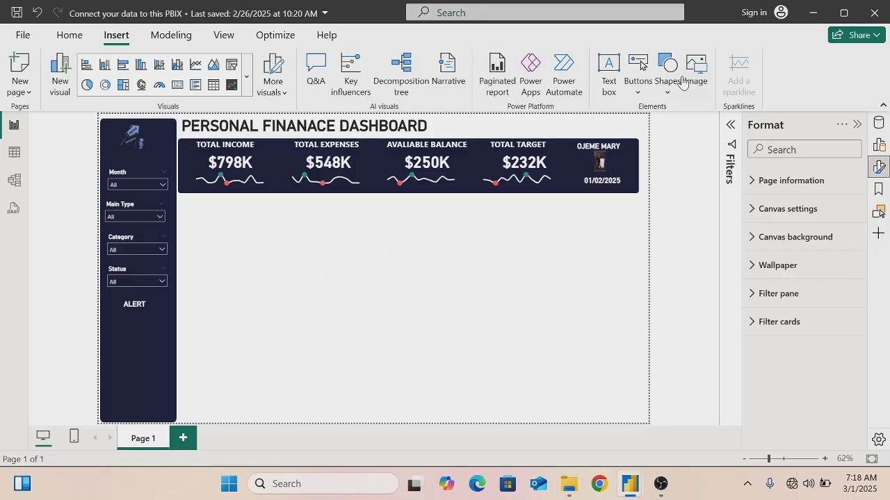
# Insert a rounded rectangle below the KPI banner and set its height to 234 and width to 315
pyautogui.click(667, 96)
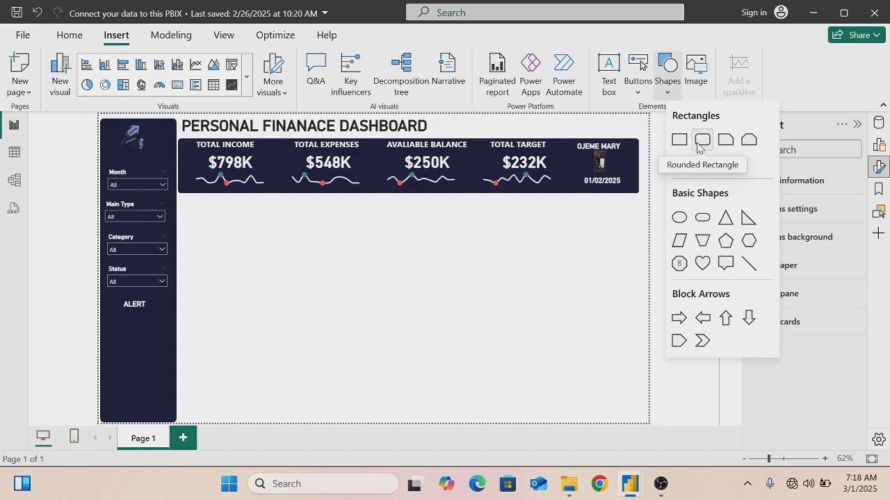
pyautogui.click(699, 144)
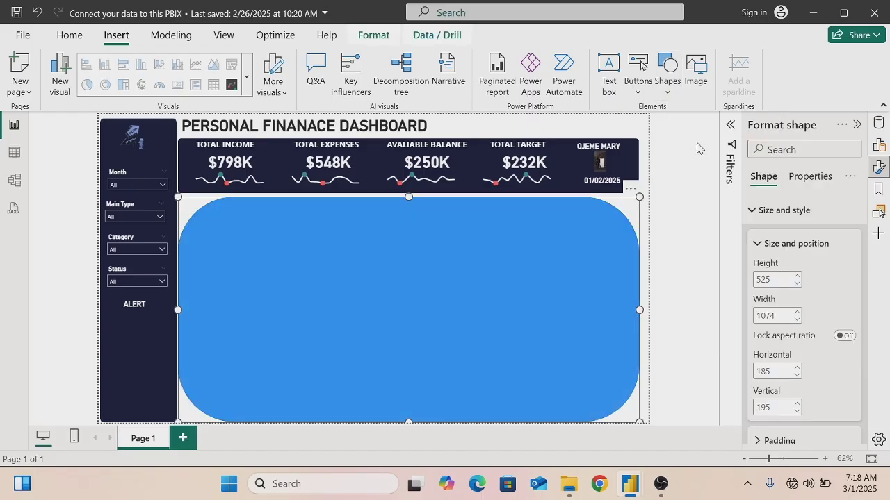
pyautogui.click(763, 280)
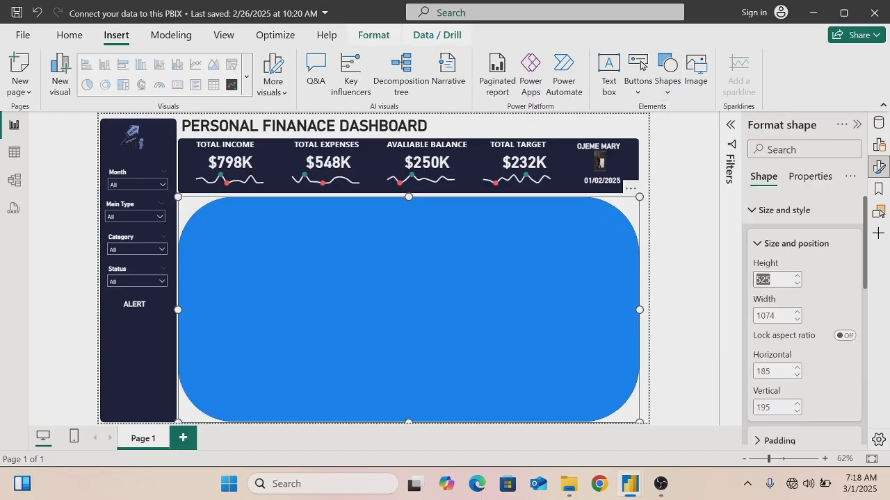
pyautogui.press('BackSpace')
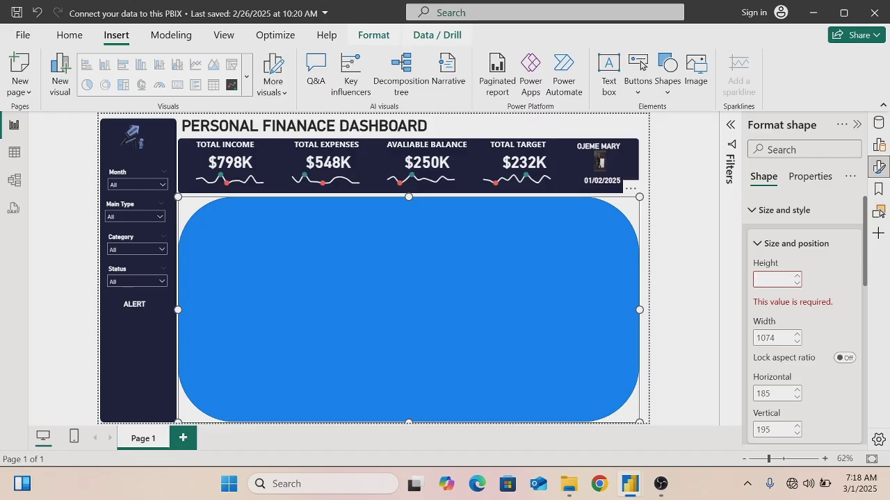
pyautogui.write('234')
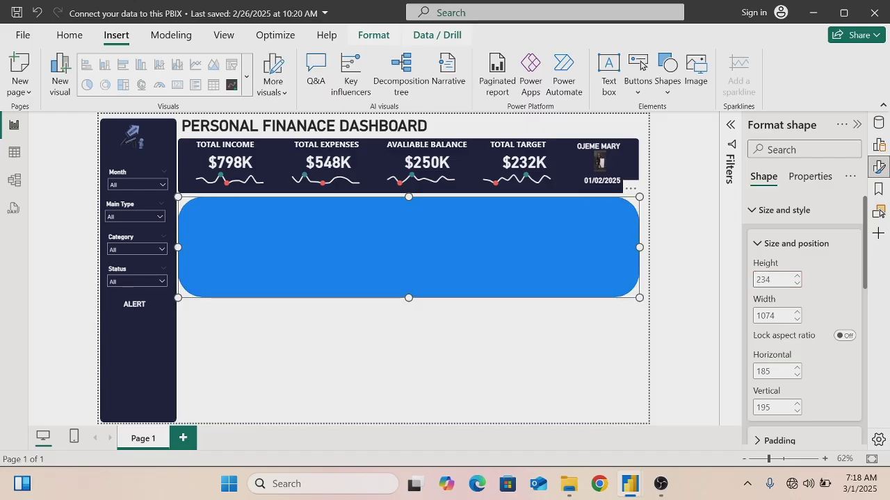
pyautogui.click(764, 315)
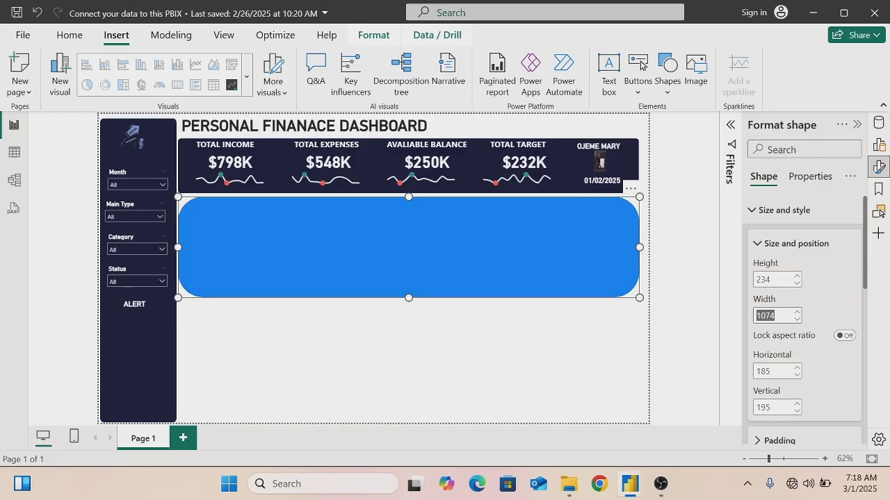
pyautogui.press('BackSpace')
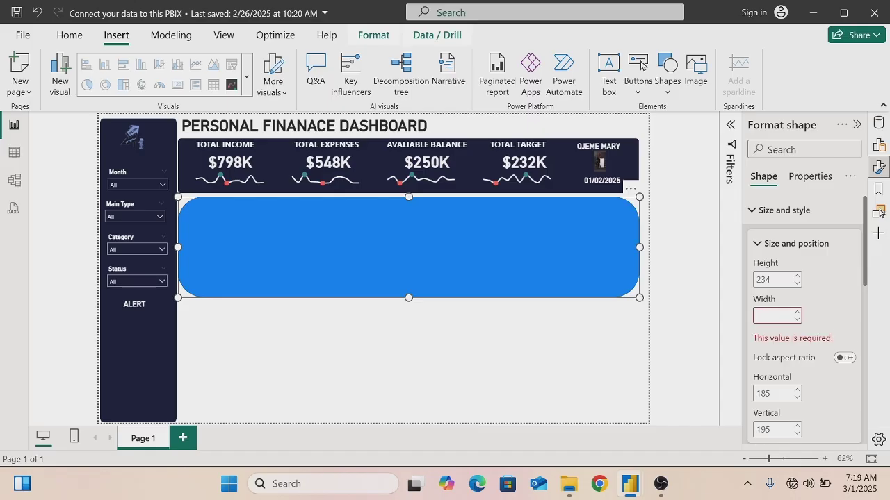
pyautogui.write('315')
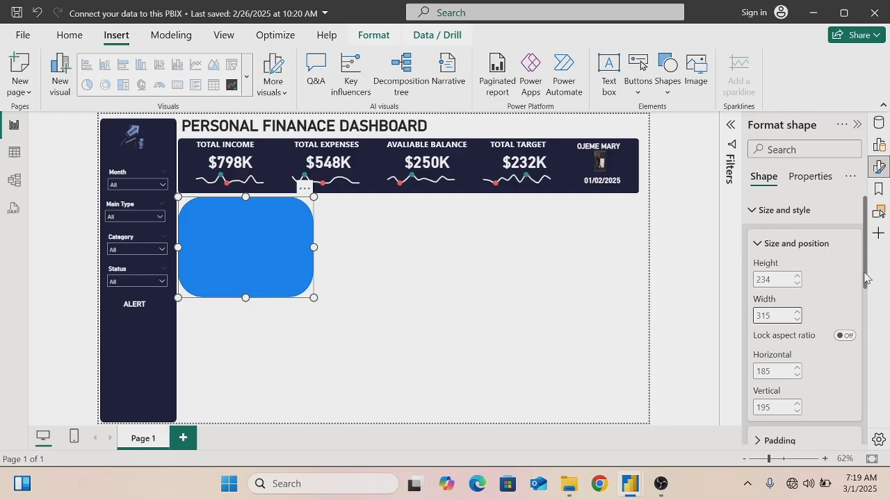
# Set the new rectangle's rounded corners to 5%
pyautogui.moveTo(864, 275); pyautogui.dragTo(878, 434)
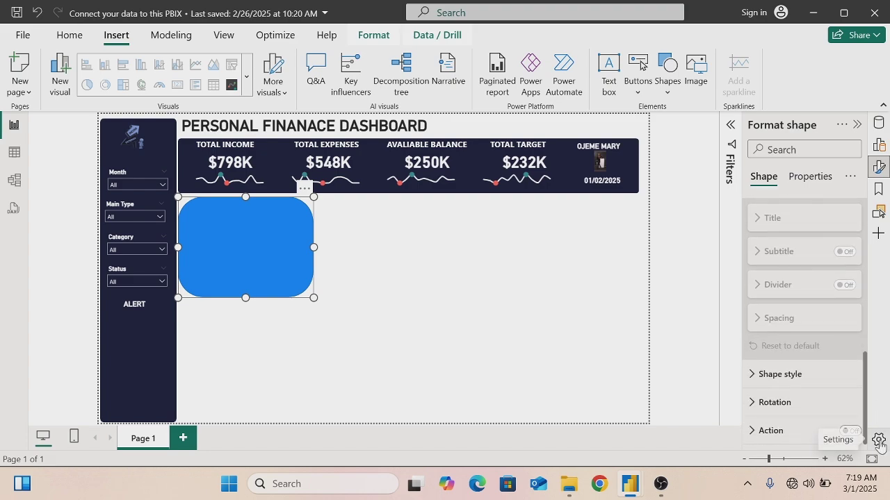
pyautogui.click(753, 376)
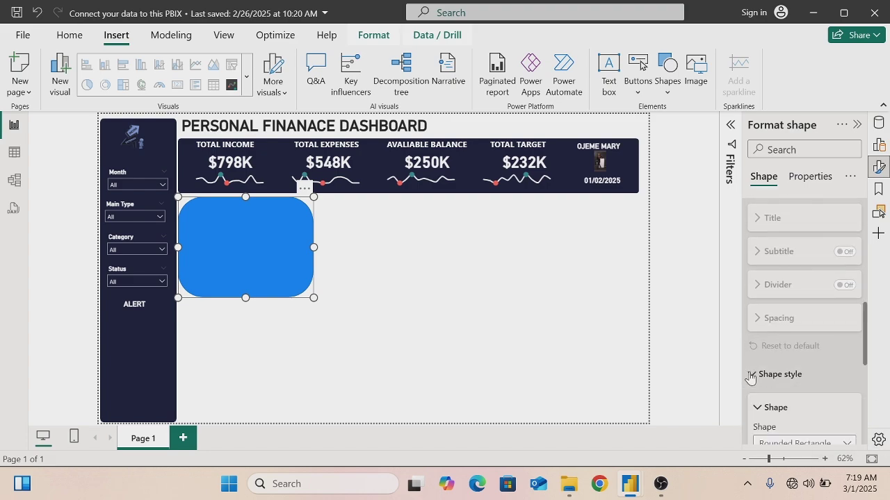
pyautogui.moveTo(866, 321); pyautogui.dragTo(870, 362)
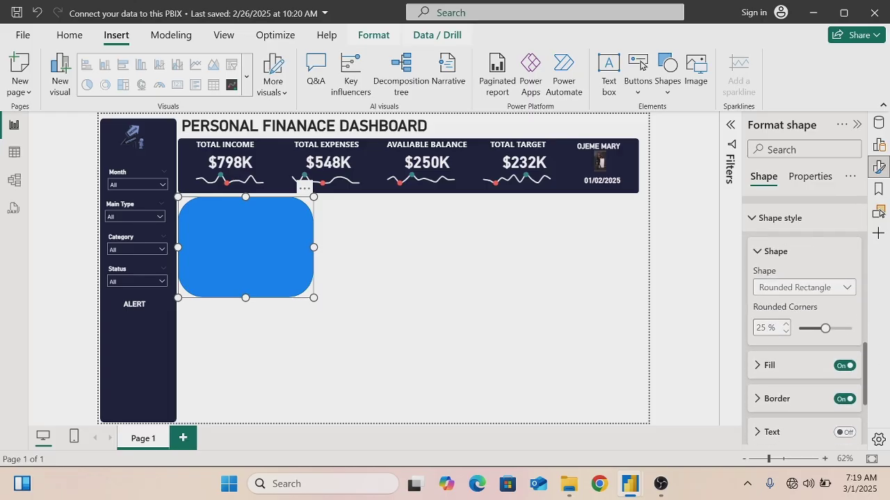
pyautogui.write('5')
pyautogui.press('Return')
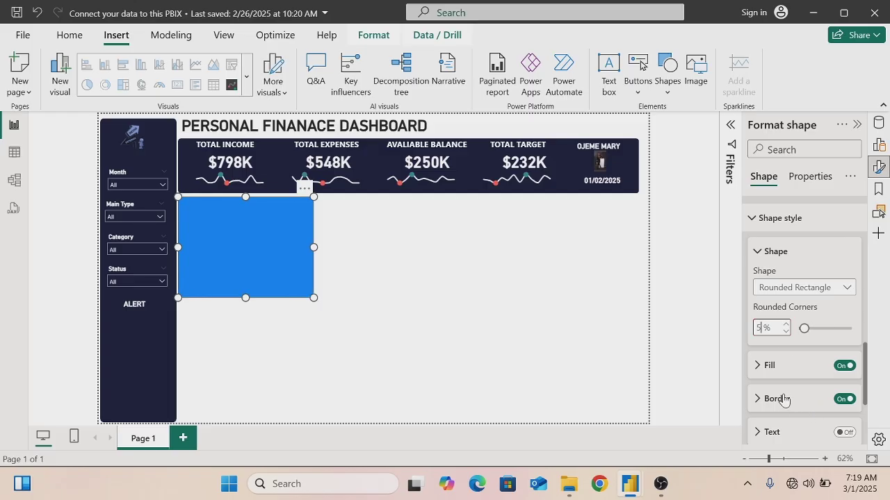
# Change the rounded rectangle's fill color to white
pyautogui.click(756, 366)
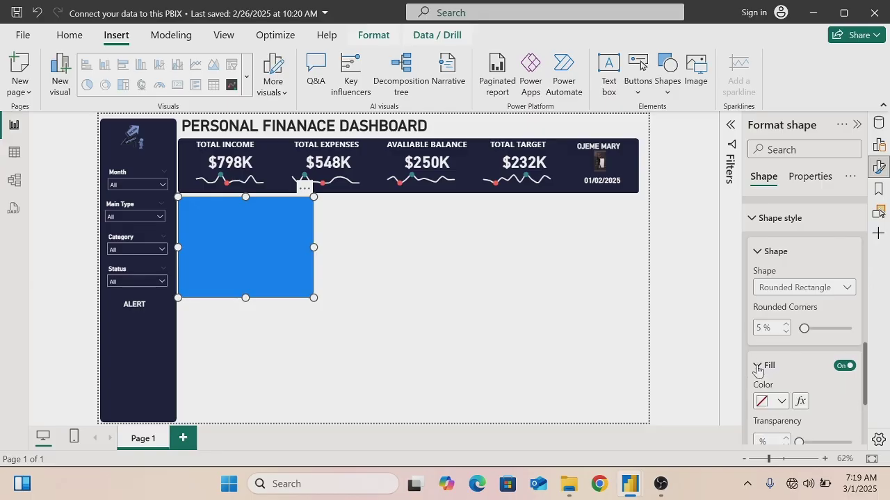
pyautogui.click(780, 403)
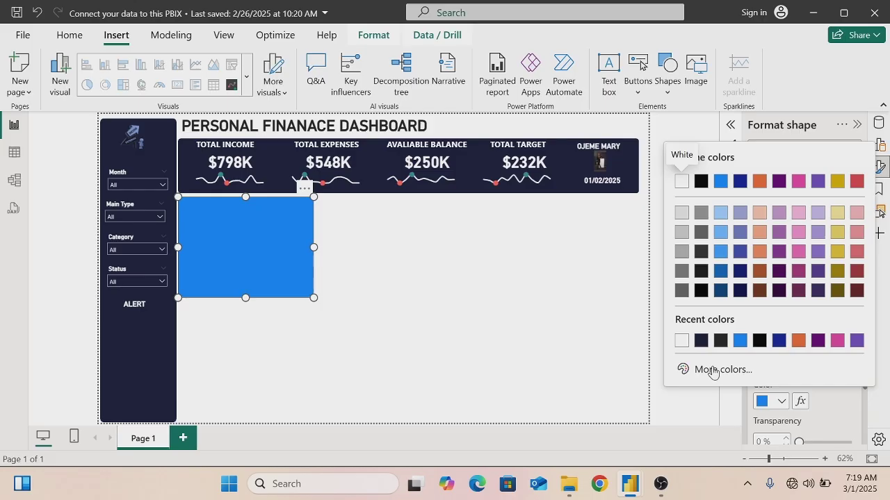
pyautogui.click(680, 341)
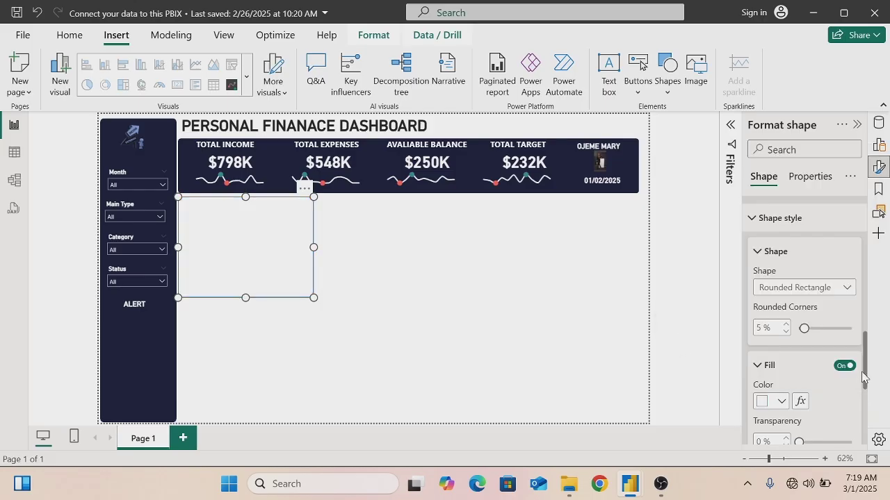
# Change the rounded rectangle's border color to the medium grey theme shade
pyautogui.moveTo(865, 367); pyautogui.dragTo(870, 414)
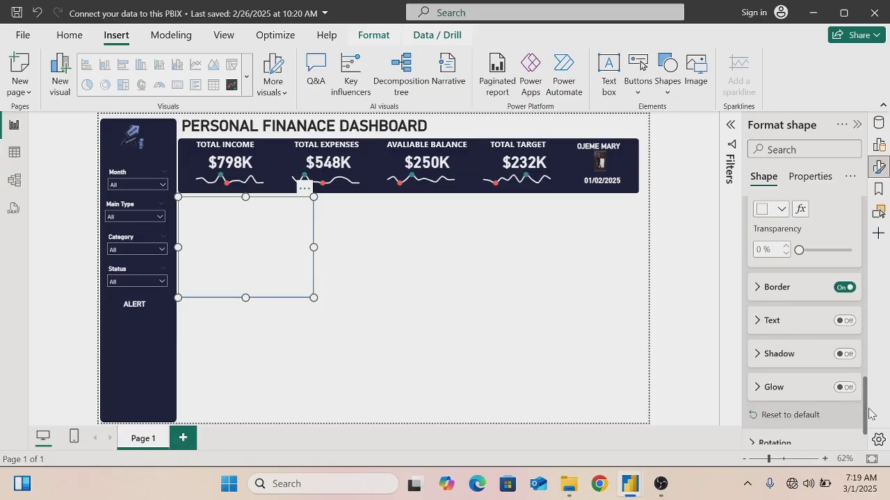
pyautogui.click(756, 291)
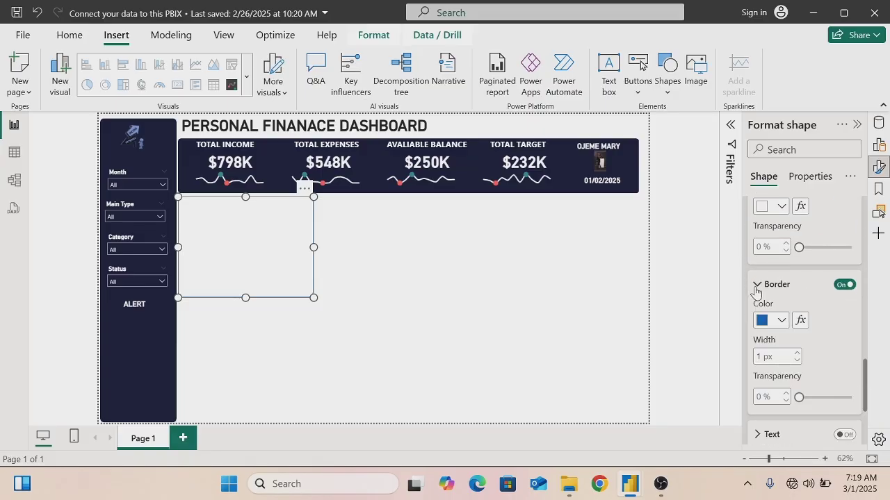
pyautogui.click(781, 321)
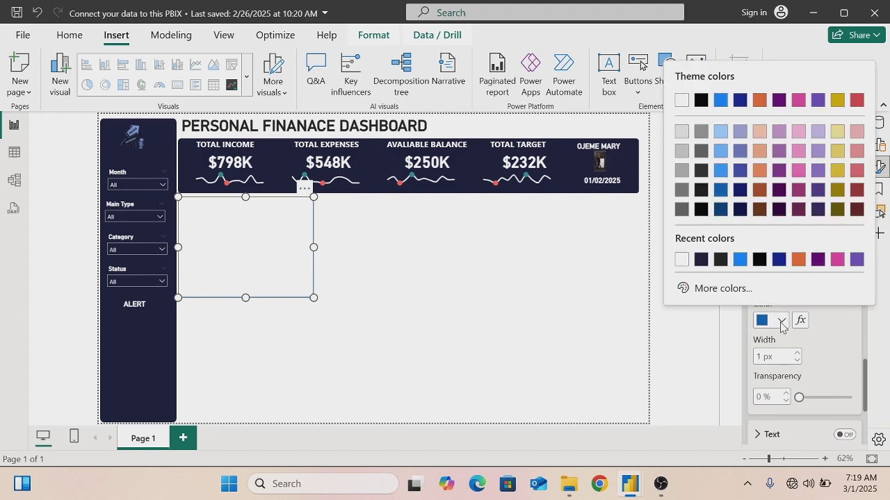
pyautogui.click(681, 190)
pyautogui.click(551, 325)
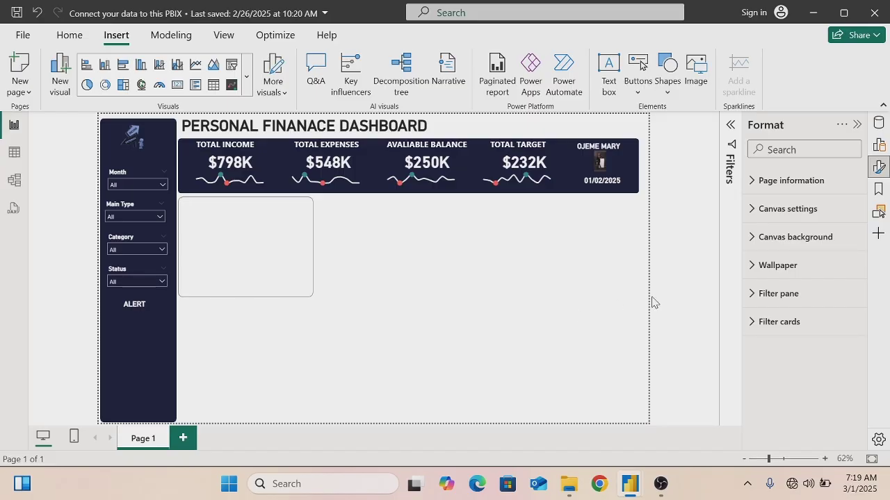
# Set the rounded rectangle's border to the custom light grey #E6E6E6
pyautogui.click(294, 272)
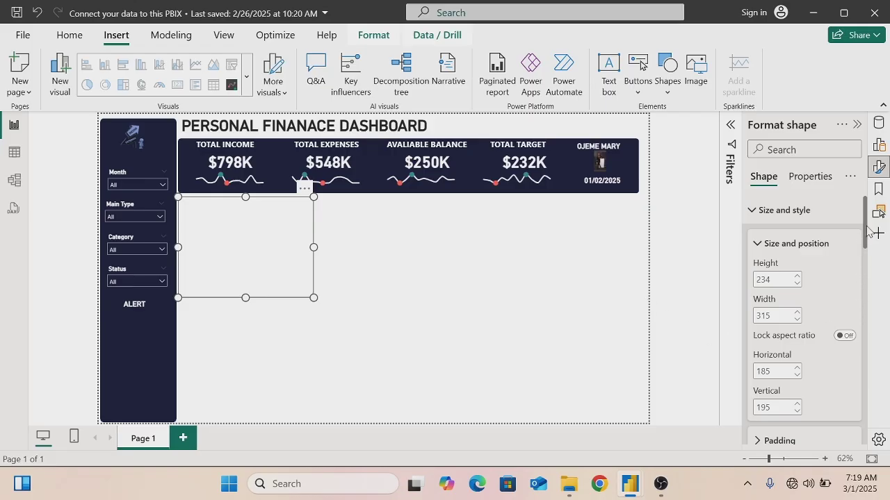
pyautogui.moveTo(867, 232); pyautogui.dragTo(881, 395)
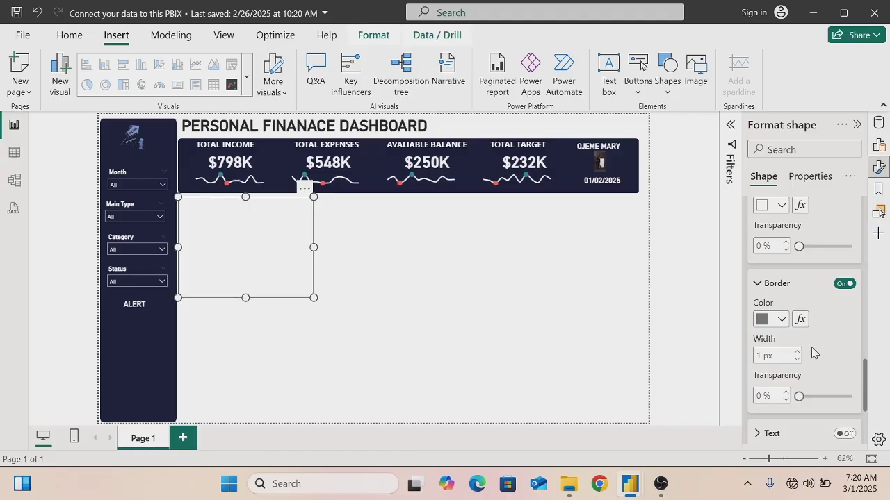
pyautogui.click(778, 321)
pyautogui.click(709, 288)
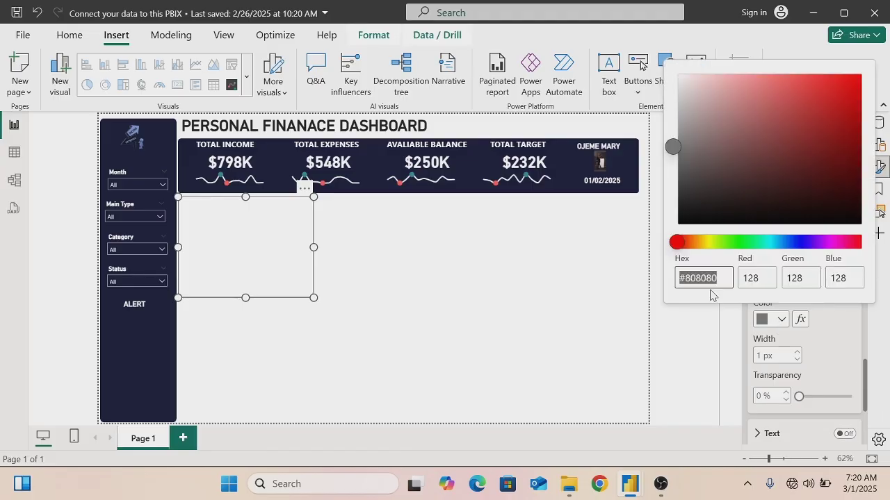
pyautogui.press('End')
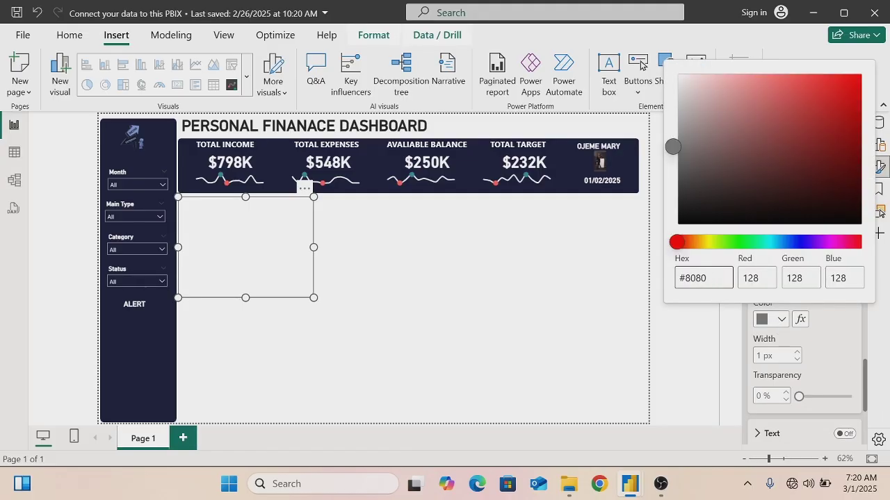
pyautogui.press('BackSpace')
pyautogui.press('BackSpace')
pyautogui.write('E6E6E6')
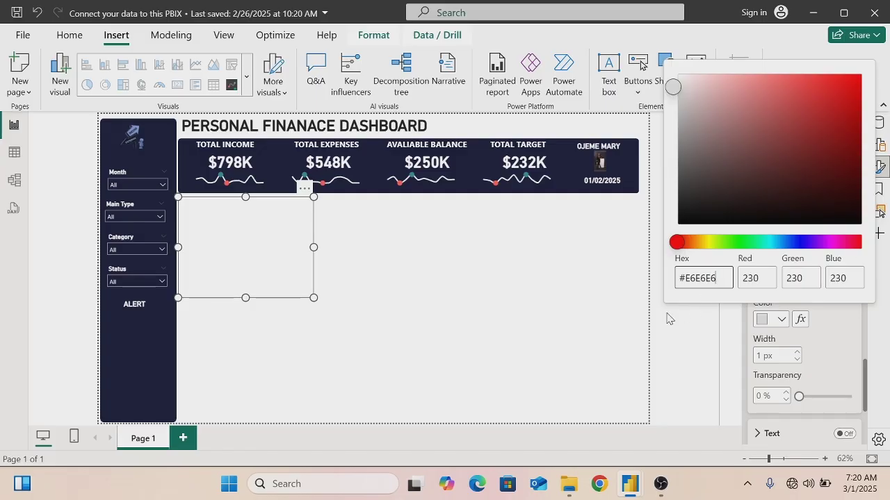
pyautogui.click(565, 317)
pyautogui.click(565, 317)
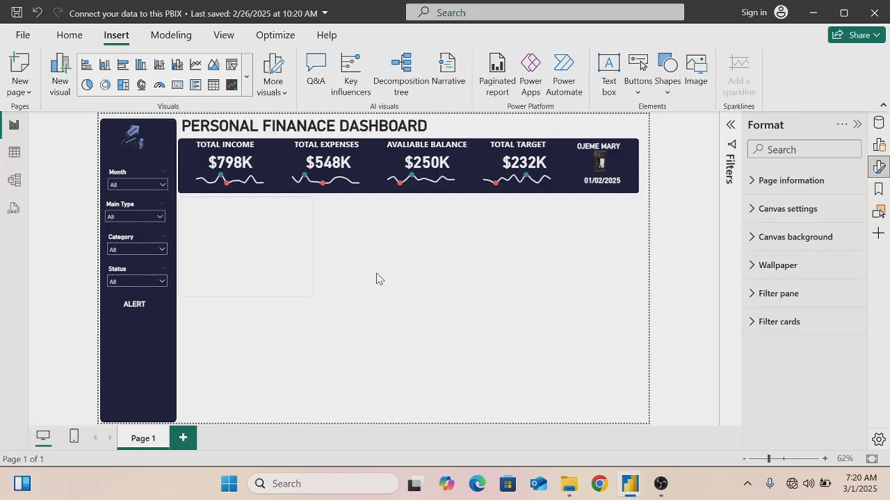
# Duplicate the light-bordered rectangle and place the copy to its right at about horizontal 516, vertical 195
pyautogui.click(293, 265)
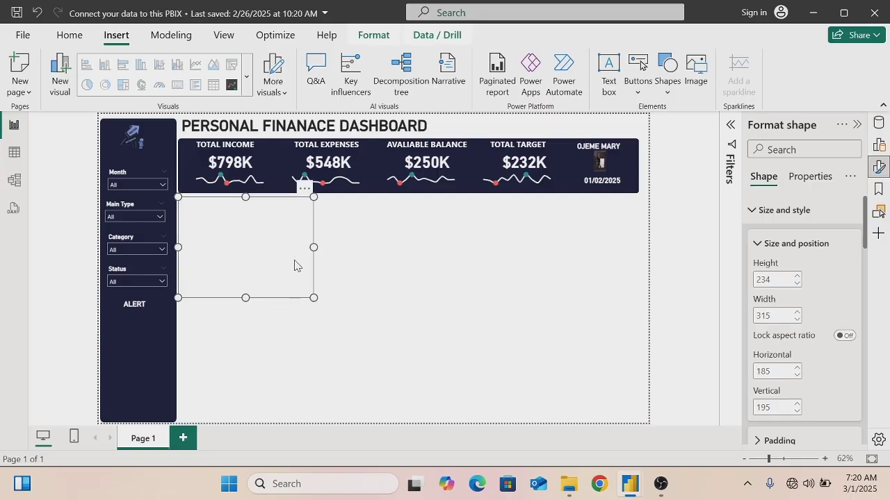
pyautogui.moveTo(294, 265); pyautogui.dragTo(432, 261)
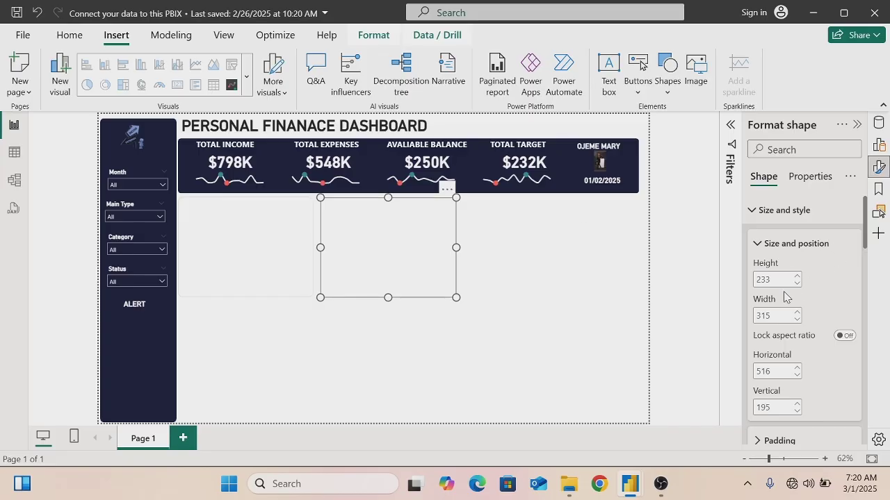
# Set the copied rectangle's height to 278 and its width to 346
pyautogui.doubleClick(765, 280)
pyautogui.press('BackSpace')
pyautogui.write('278')
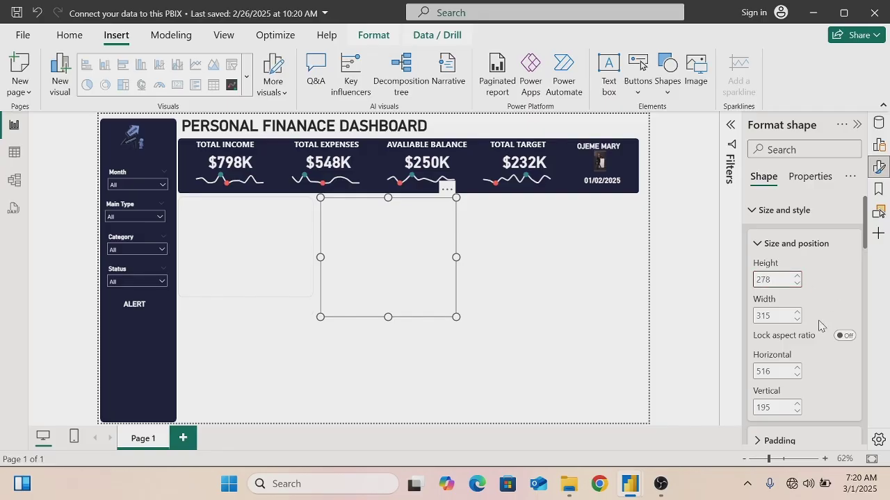
pyautogui.press('Tab')
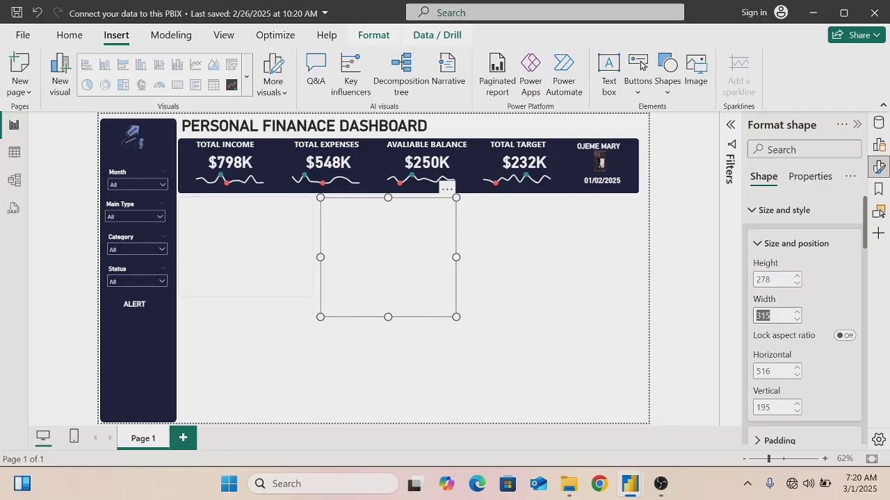
pyautogui.press('BackSpace')
pyautogui.write('346')
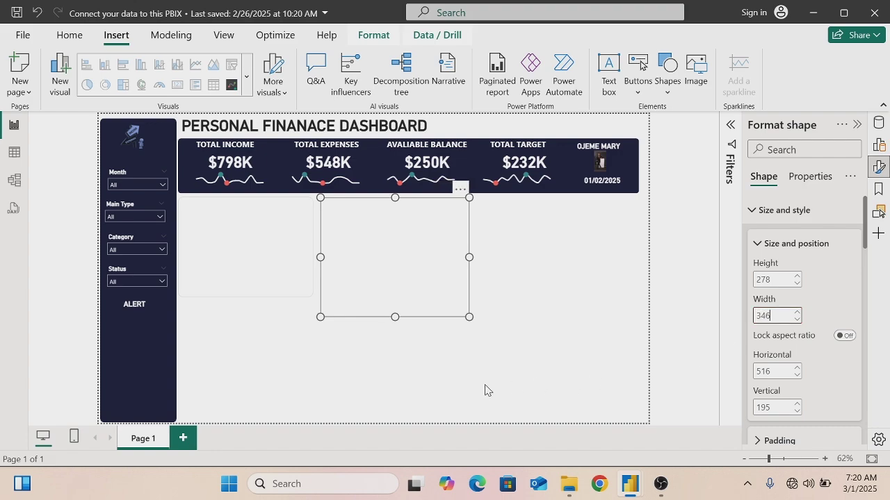
pyautogui.click(401, 372)
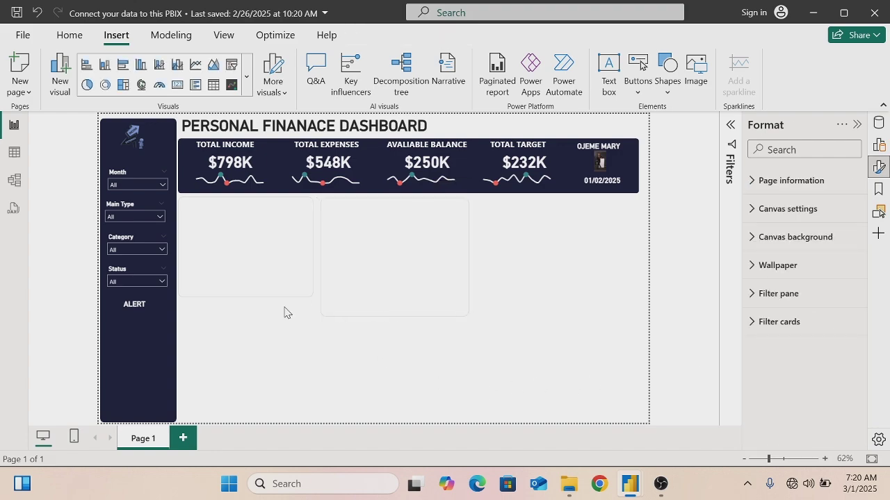
# Duplicate the resized rectangle and place the copy below the first panel at about horizontal 184, vertical 433
pyautogui.click(371, 296)
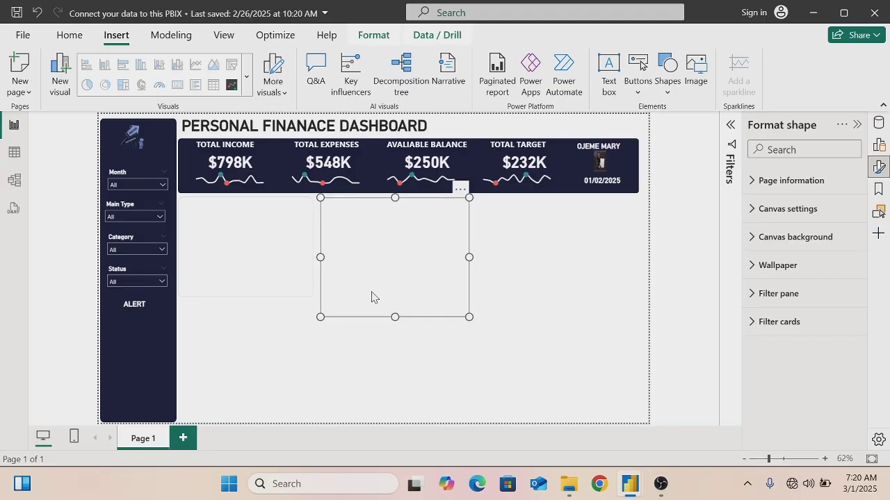
pyautogui.hotkey('shift', 'Right')
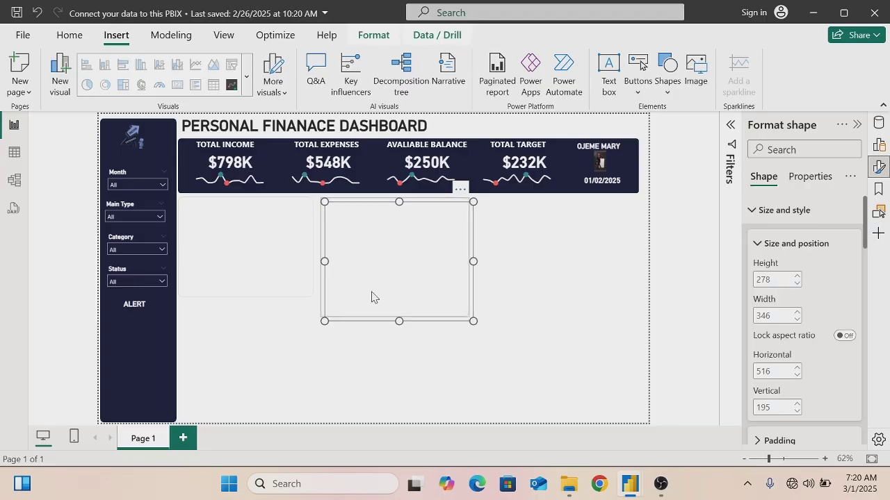
pyautogui.hotkey('shift', 'Down')
pyautogui.moveTo(372, 296); pyautogui.dragTo(222, 405)
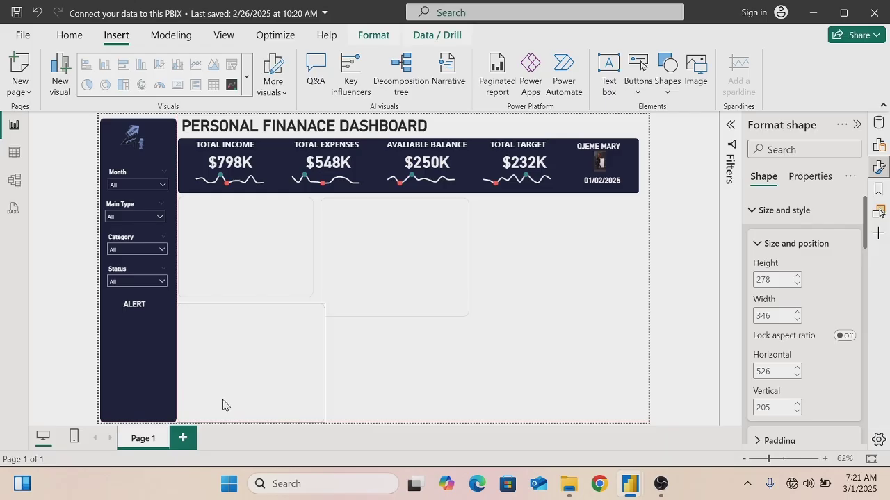
pyautogui.moveTo(222, 405)
pyautogui.mouseDown()
pyautogui.moveTo(255, 390)
pyautogui.moveTo(225, 397)
pyautogui.mouseUp()
# Shorten the upper middle panel to about 233 high and narrow the lower left panel to end at the upper middle panel's left edge
pyautogui.click(384, 301)
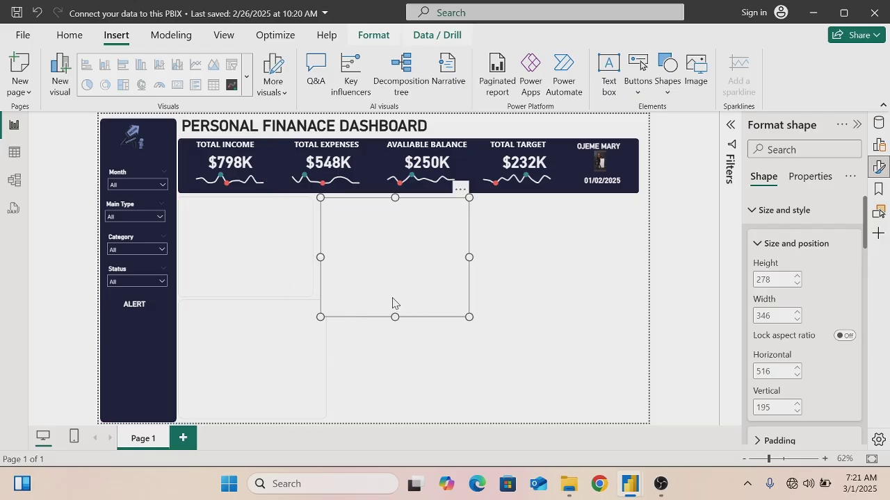
pyautogui.moveTo(395, 317)
pyautogui.mouseDown()
pyautogui.moveTo(388, 294)
pyautogui.moveTo(391, 301)
pyautogui.mouseUp()
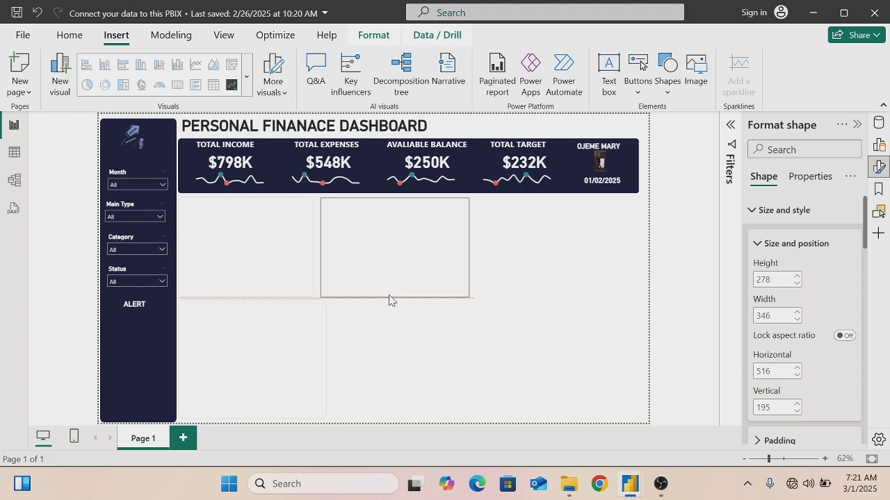
pyautogui.click(279, 356)
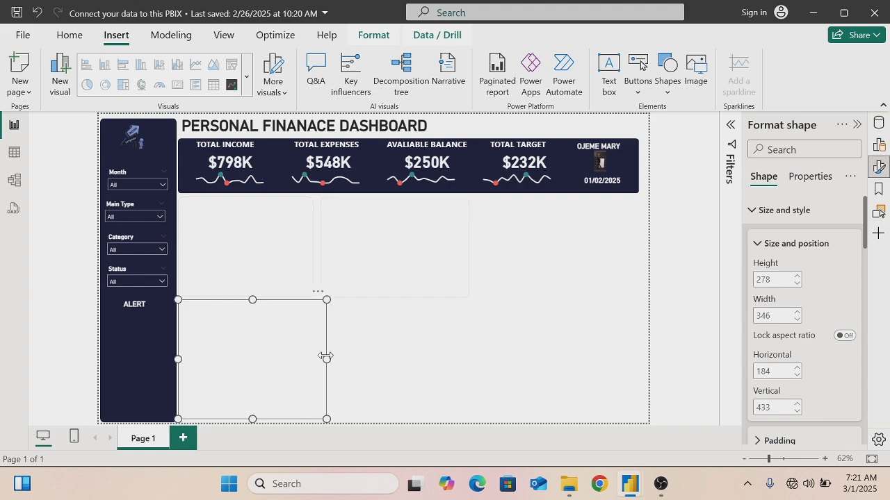
pyautogui.moveTo(326, 357); pyautogui.dragTo(320, 358)
# Duplicate the upper middle panel, place the copy below it at about horizontal 529, vertical 433, and stretch it to about 278 high
pyautogui.click(394, 268)
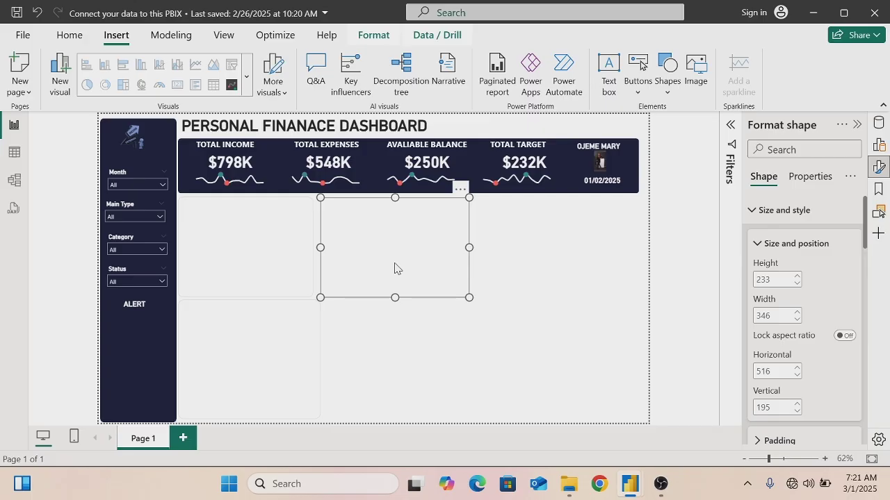
pyautogui.press('Right')
pyautogui.press('Down')
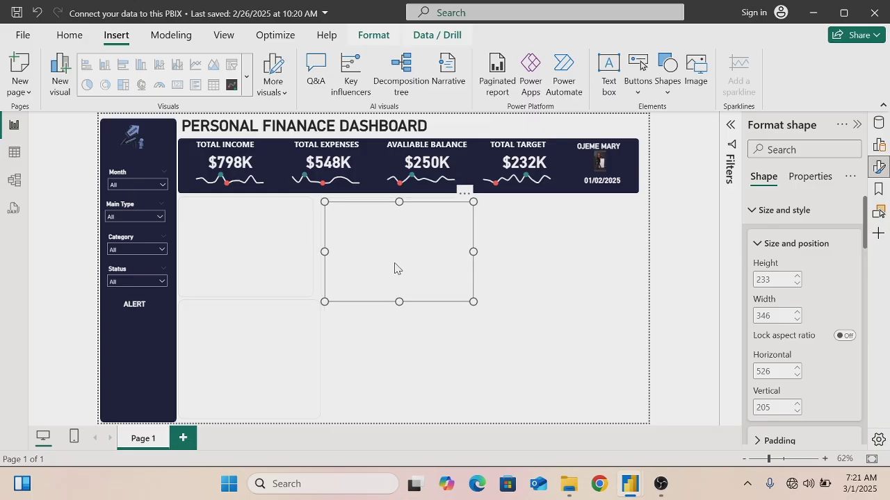
pyautogui.moveTo(394, 268); pyautogui.dragTo(395, 385)
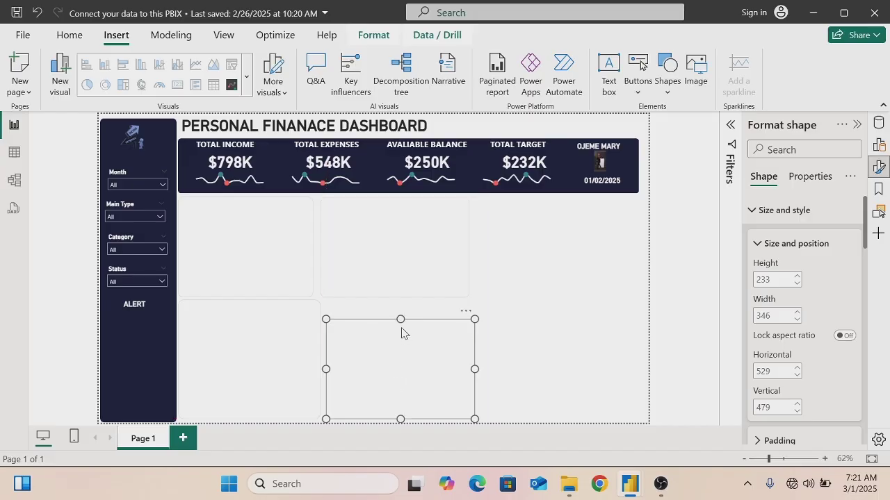
pyautogui.moveTo(400, 319); pyautogui.dragTo(396, 306)
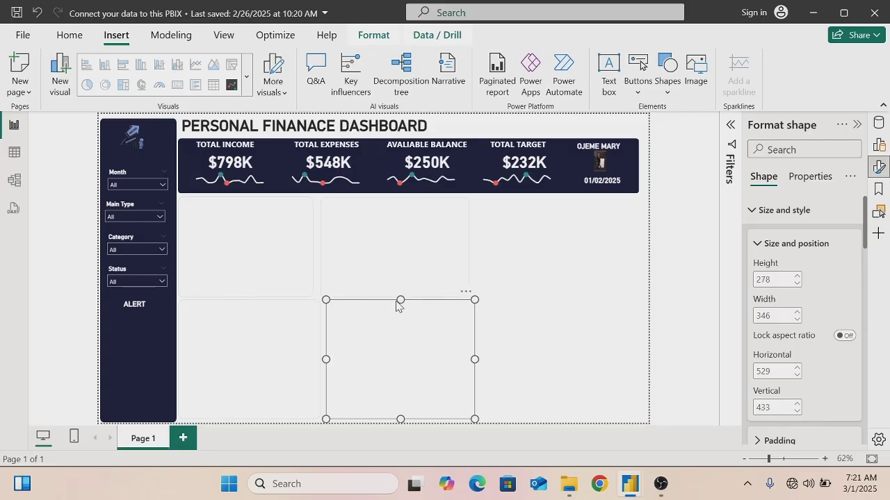
pyautogui.click(549, 299)
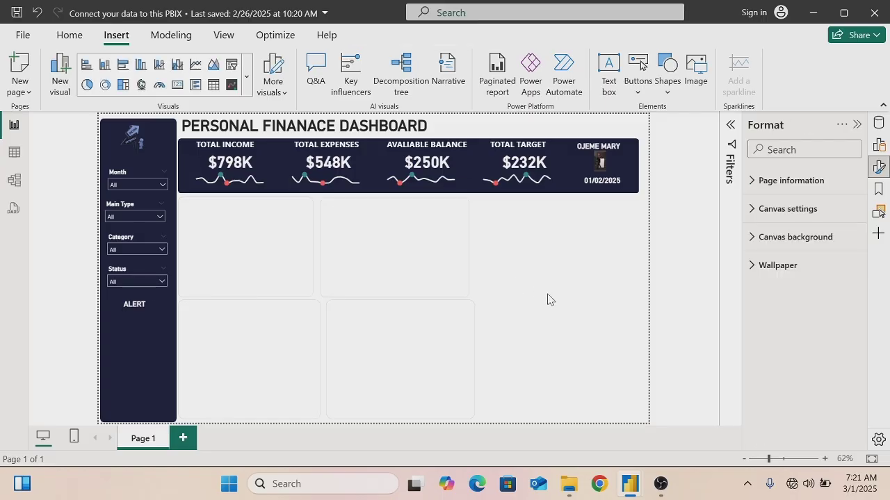
# Duplicate the lower middle panel to its right and stretch the copy to about 510 high and 378 wide at horizontal 892, vertical 197
pyautogui.click(449, 329)
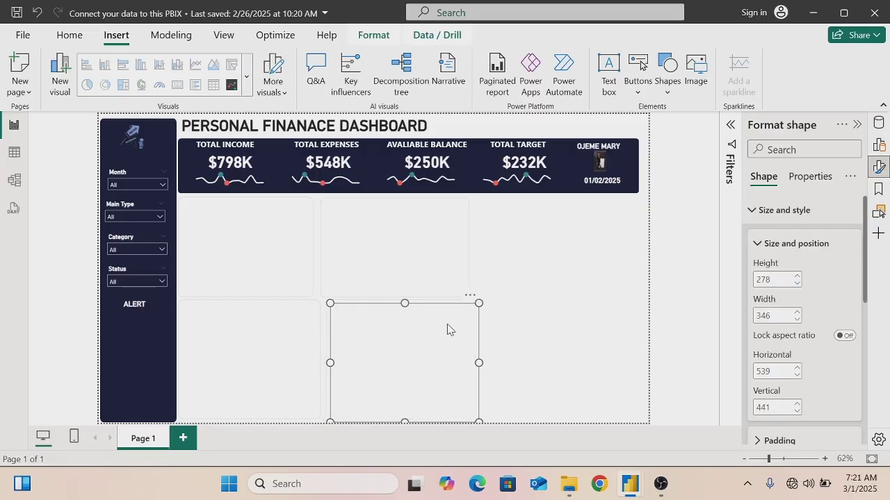
pyautogui.moveTo(448, 330); pyautogui.dragTo(616, 324)
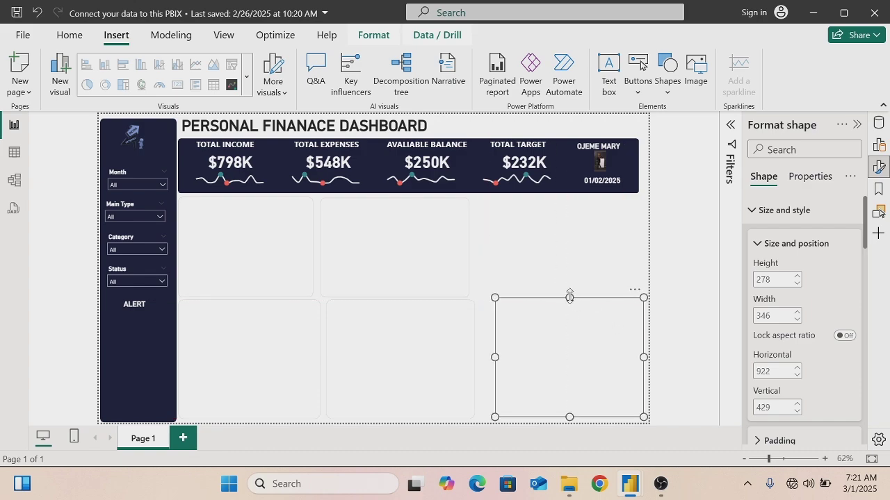
pyautogui.moveTo(569, 298); pyautogui.dragTo(549, 204)
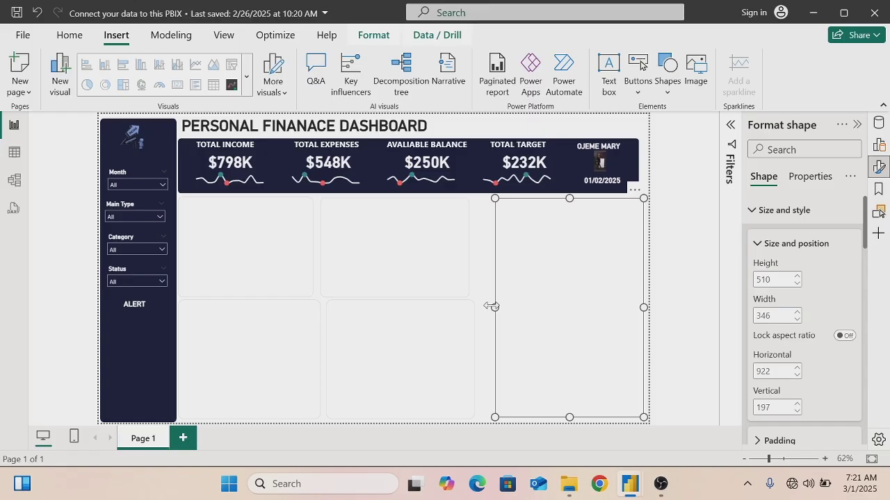
pyautogui.moveTo(494, 307); pyautogui.dragTo(480, 311)
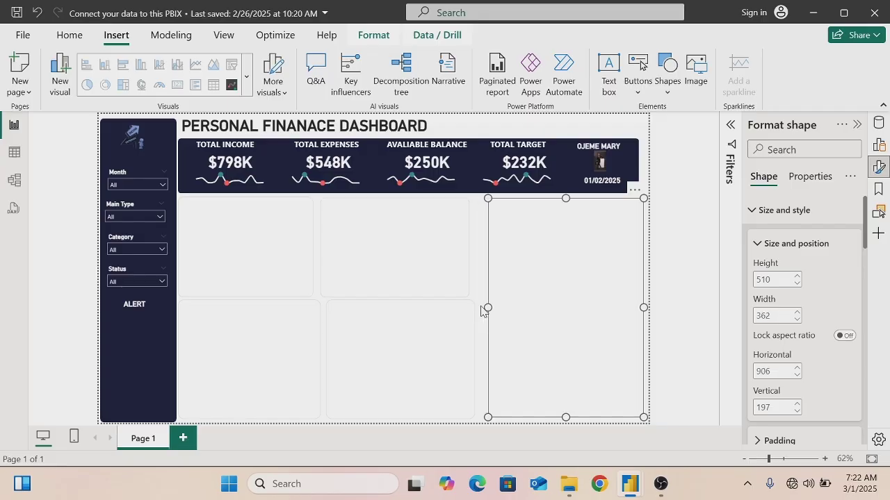
pyautogui.press('Right')
pyautogui.press('Right')
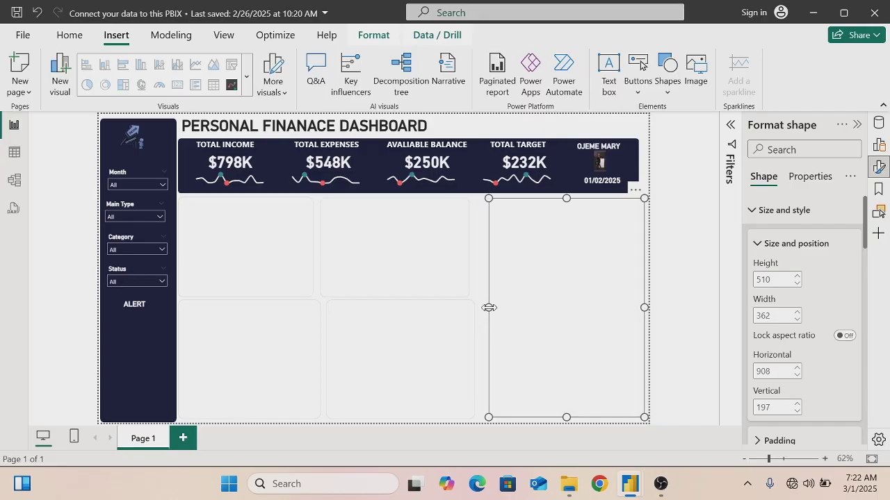
pyautogui.moveTo(490, 308); pyautogui.dragTo(481, 308)
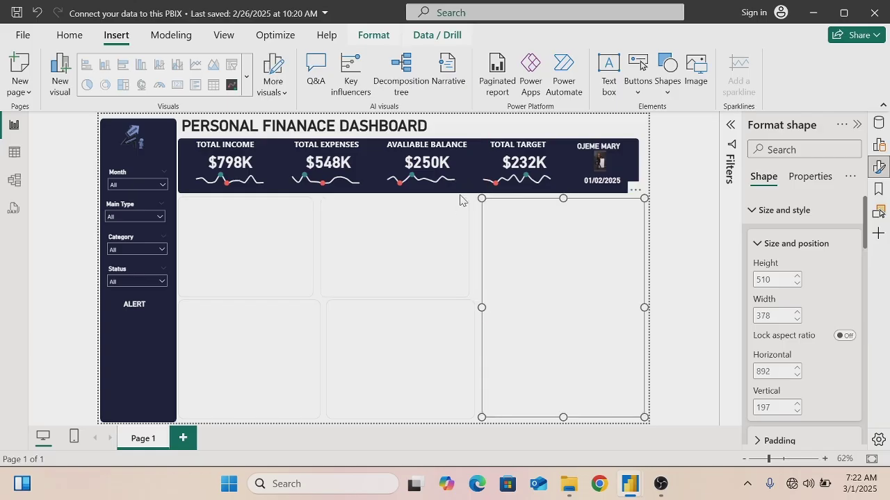
# Raise the dark KPI banner's lower edge slightly and extend the tall right panel upward to about vertical 186, 521 high
pyautogui.click(475, 150)
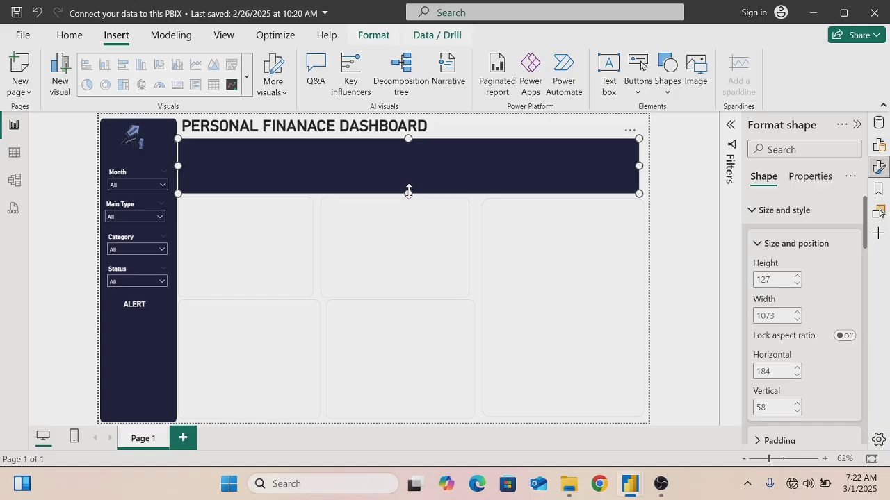
pyautogui.moveTo(409, 193); pyautogui.dragTo(409, 189)
pyautogui.click(576, 246)
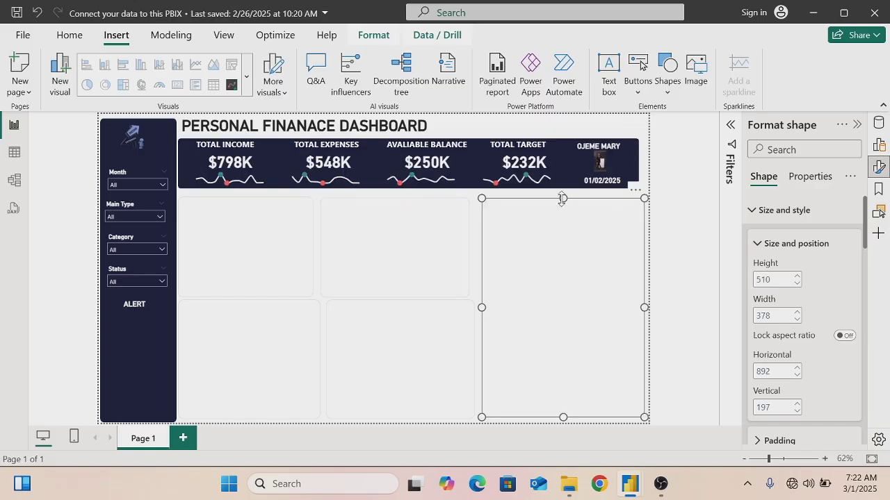
pyautogui.moveTo(562, 199); pyautogui.dragTo(560, 193)
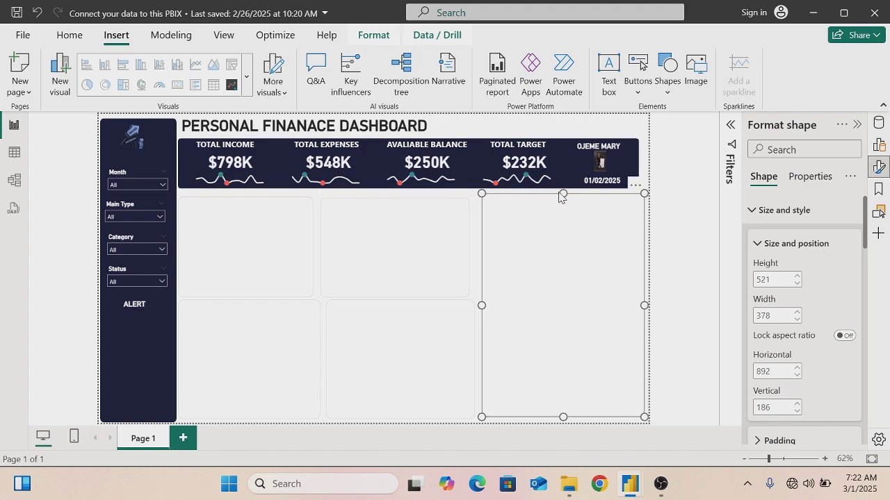
# Extend the upper middle and upper left panels upward to about vertical 179, making them about 254 and 249 high
pyautogui.click(434, 207)
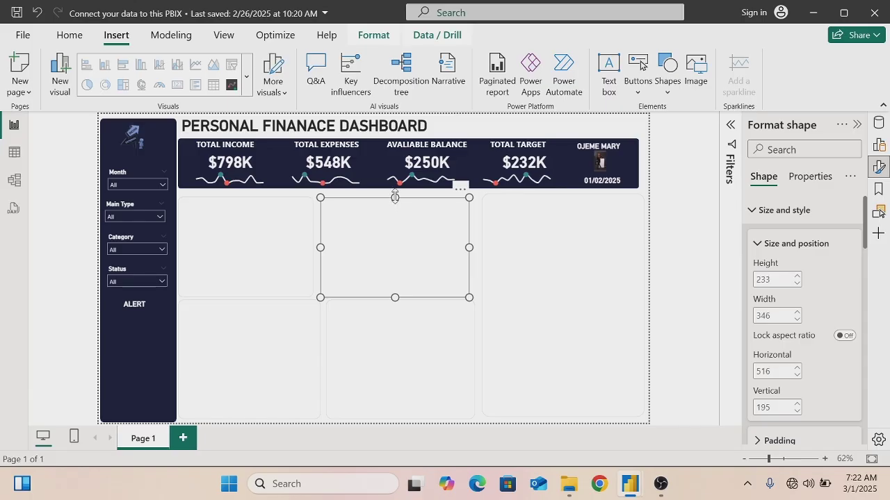
pyautogui.moveTo(395, 197); pyautogui.dragTo(395, 191)
pyautogui.click(291, 217)
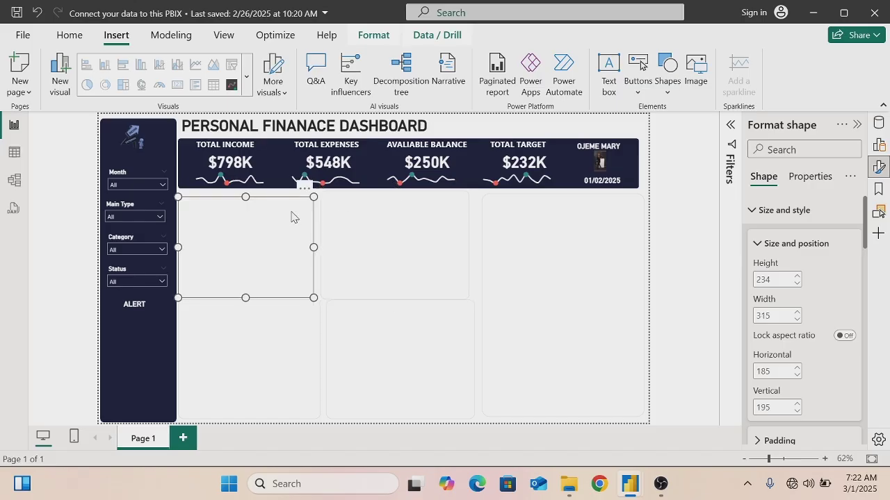
pyautogui.moveTo(245, 200); pyautogui.dragTo(245, 191)
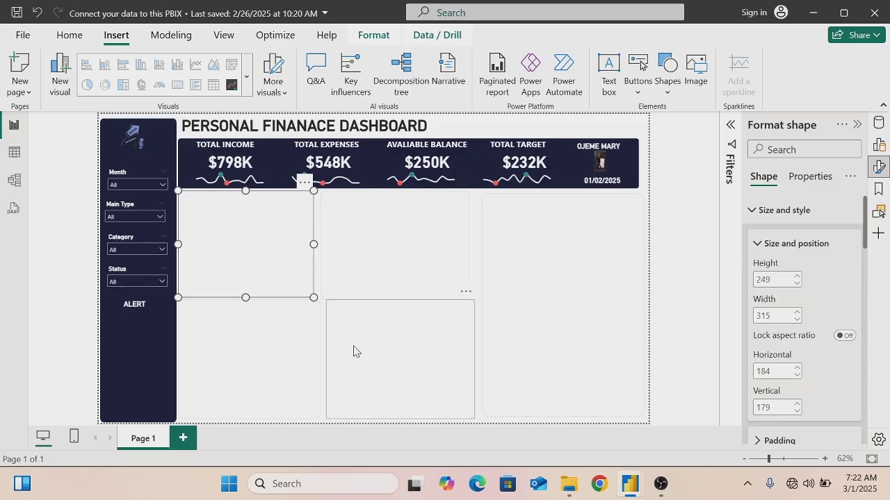
# Move the lower middle panel down to about vertical 438 to separate it from the upper middle panel
pyautogui.click(559, 327)
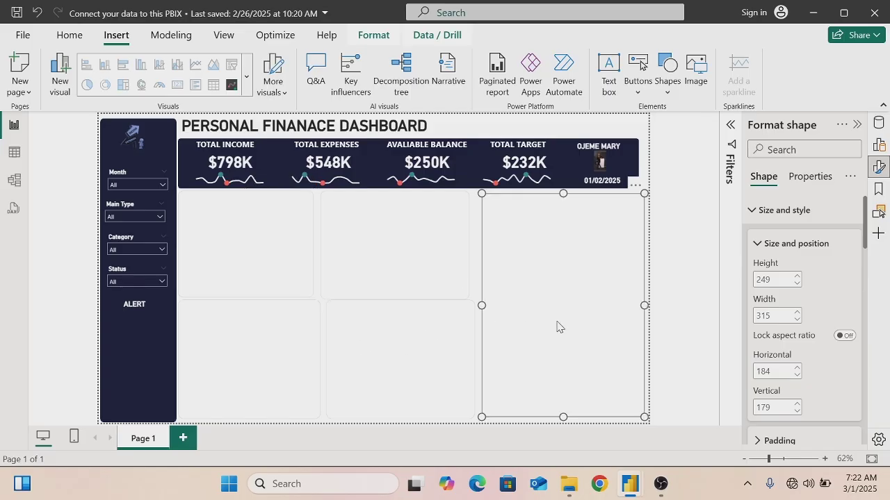
pyautogui.click(442, 289)
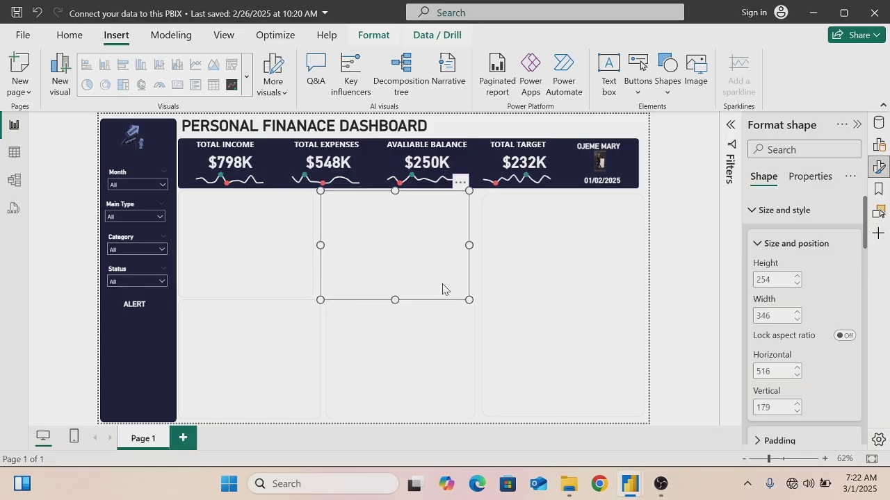
pyautogui.click(429, 378)
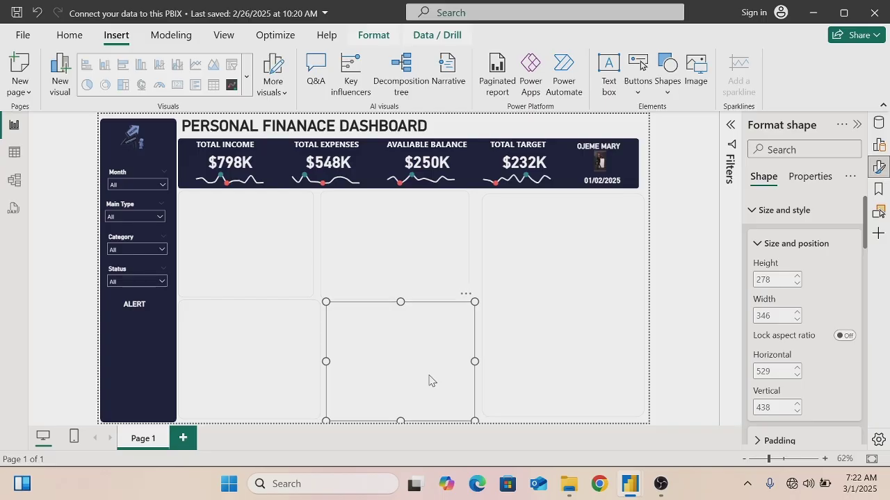
pyautogui.click(436, 286)
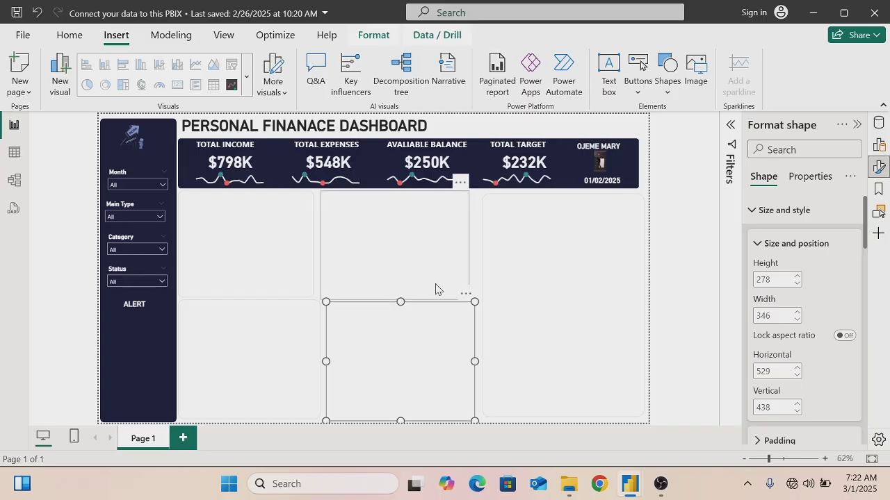
# Widen the upper middle panel so its right edge lines up with the lower middle panel
pyautogui.click(508, 255)
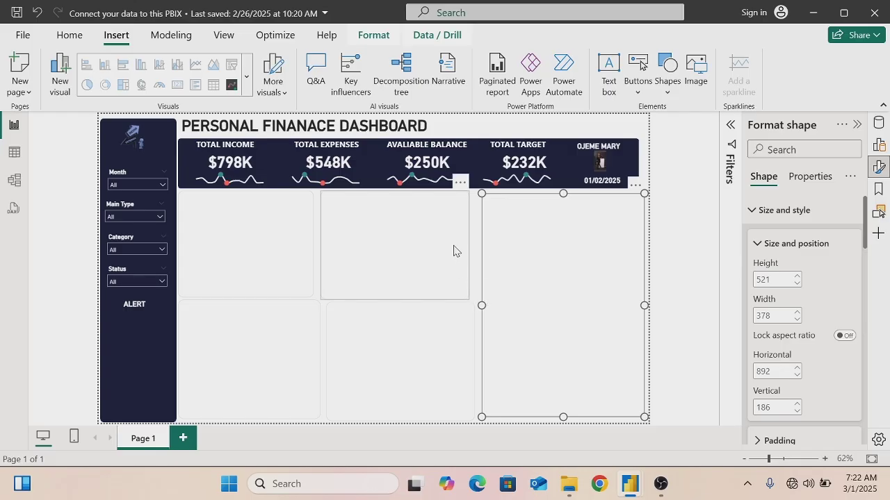
pyautogui.click(453, 250)
pyautogui.moveTo(470, 243); pyautogui.dragTo(475, 251)
# Widen the tall right panel to about 395, shift it to about horizontal 880, and extend its lower edge to about 526 high
pyautogui.click(497, 262)
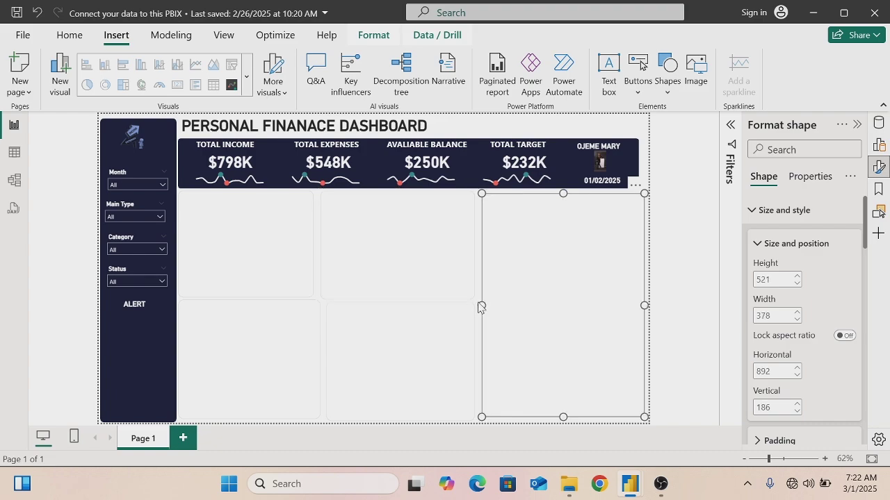
pyautogui.moveTo(480, 304); pyautogui.dragTo(476, 304)
pyautogui.press('Right')
pyautogui.press('Right')
pyautogui.press('Right')
pyautogui.press('Right')
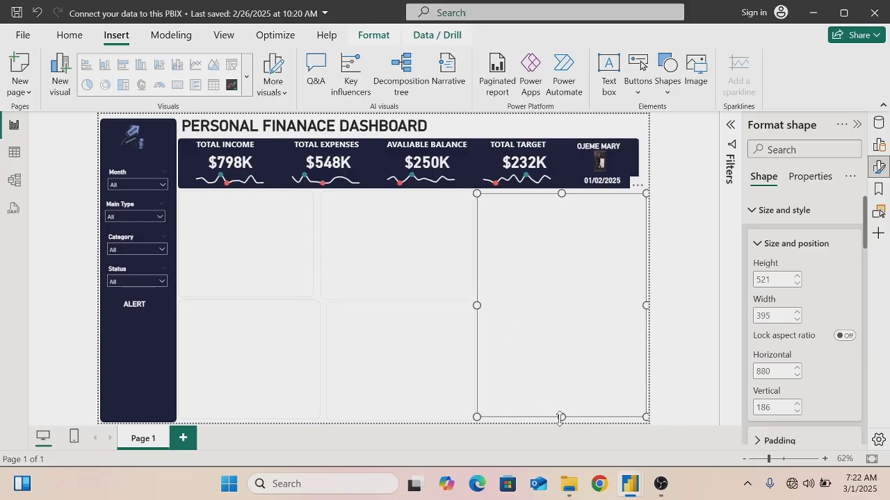
pyautogui.moveTo(560, 417); pyautogui.dragTo(561, 419)
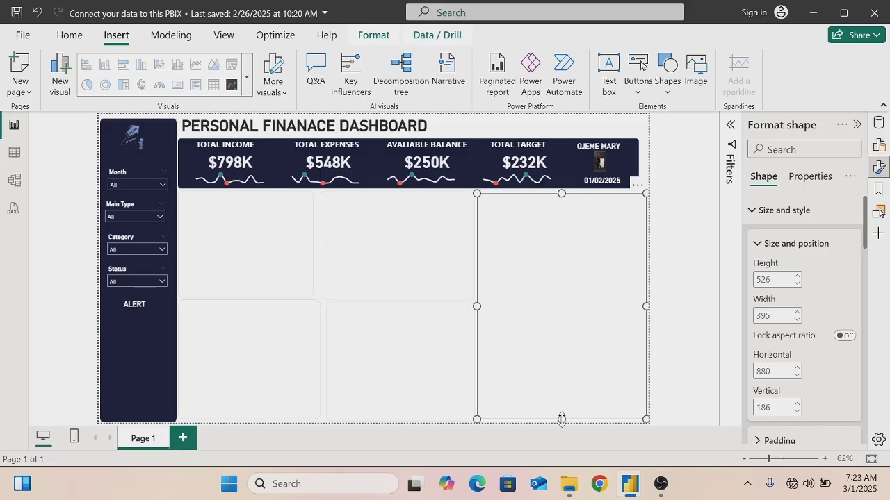
# Shift the tall right panel to horizontal 884 and extend its upper edge to about vertical 179, making it about 532 high
pyautogui.press('Right')
pyautogui.press('Right')
pyautogui.press('Right')
pyautogui.press('Right')
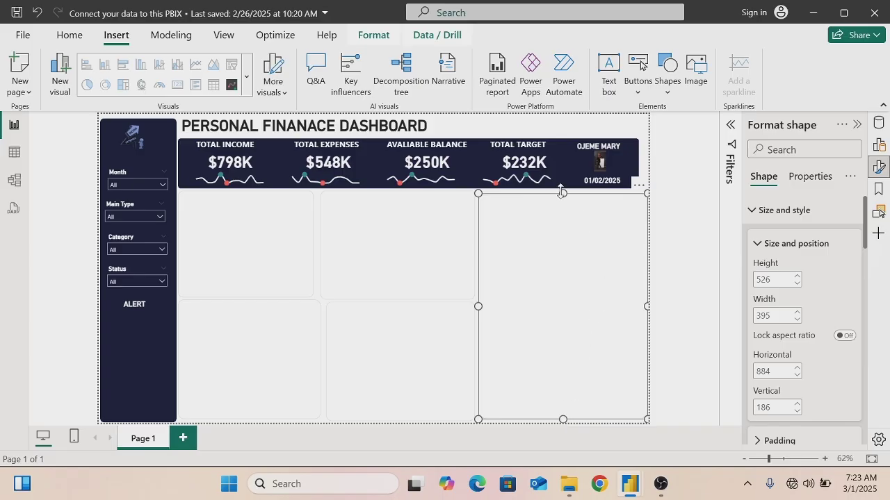
pyautogui.moveTo(562, 193); pyautogui.dragTo(559, 189)
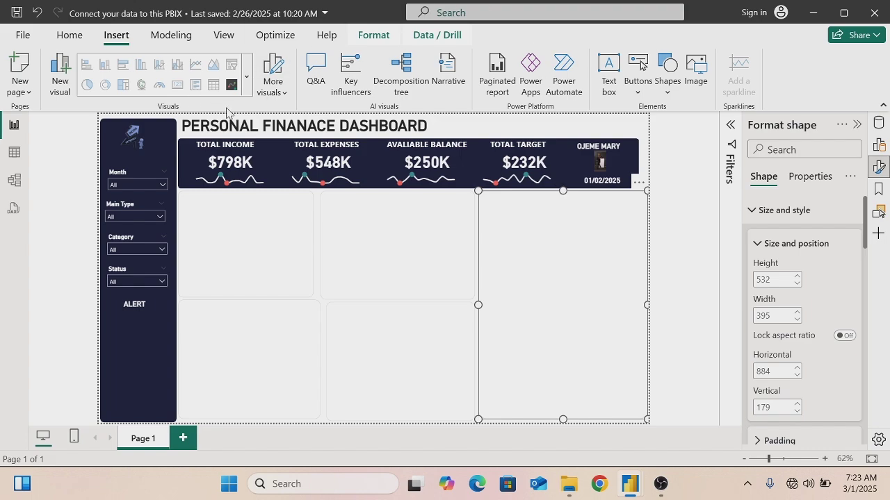
pyautogui.click(266, 224)
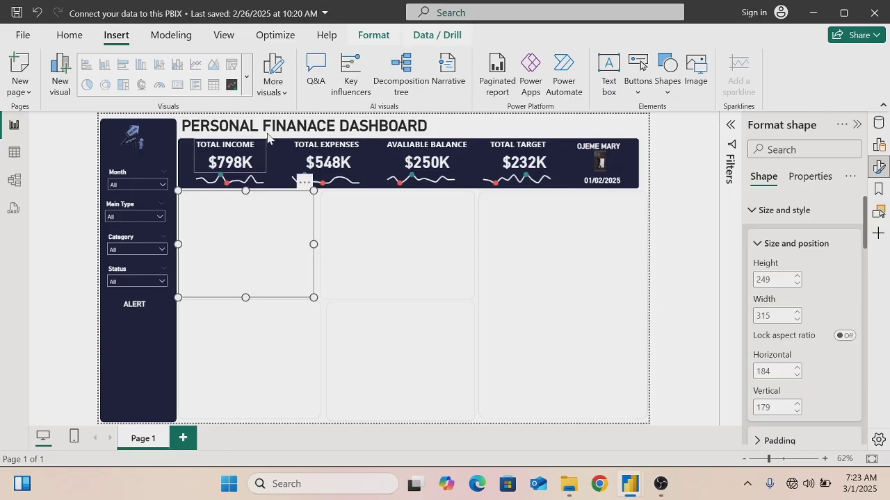
pyautogui.click(72, 39)
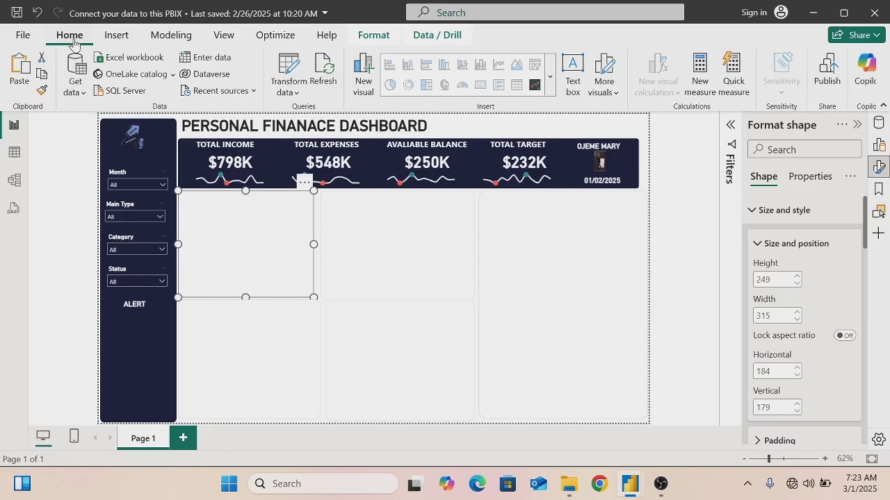
pyautogui.click(420, 261)
pyautogui.click(591, 358)
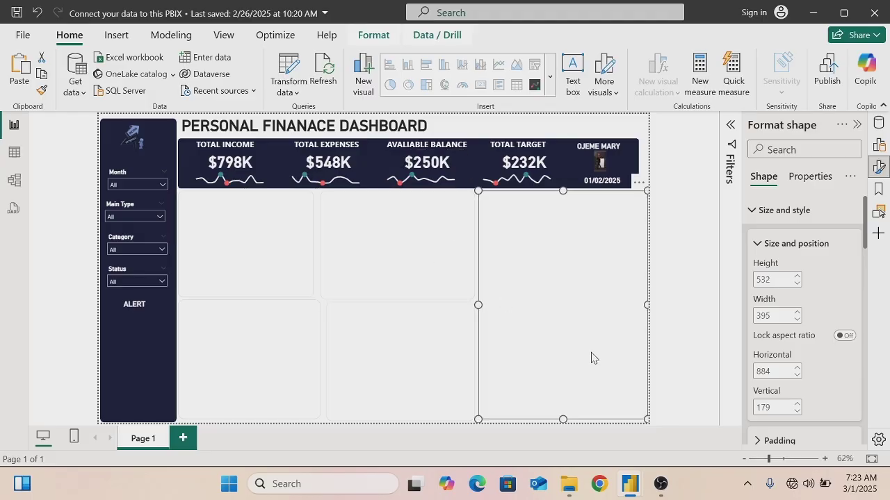
pyautogui.click(274, 360)
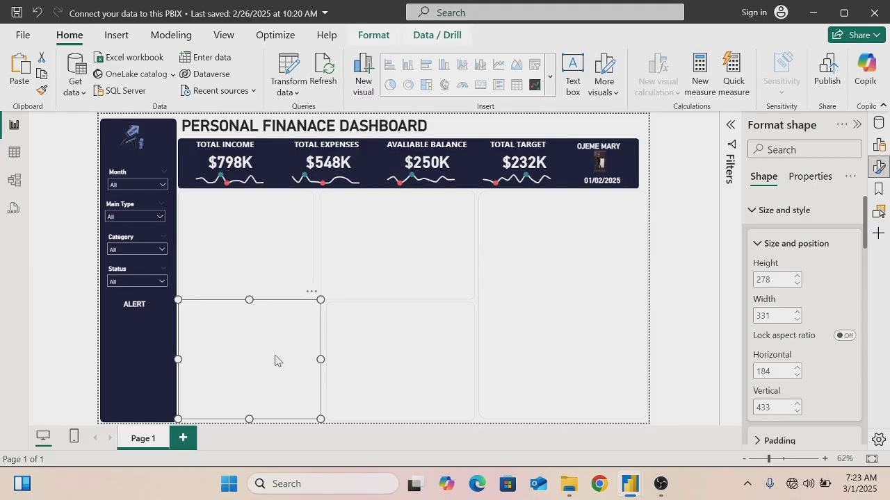
pyautogui.click(549, 81)
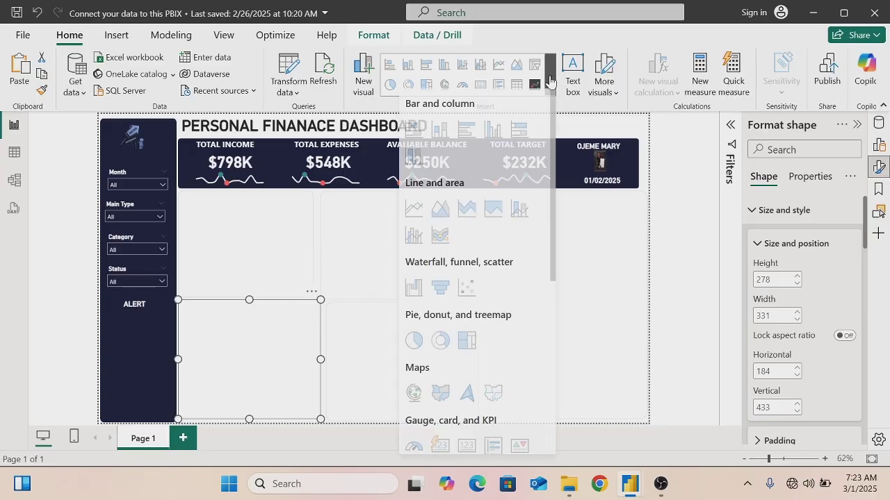
pyautogui.click(581, 341)
pyautogui.click(680, 300)
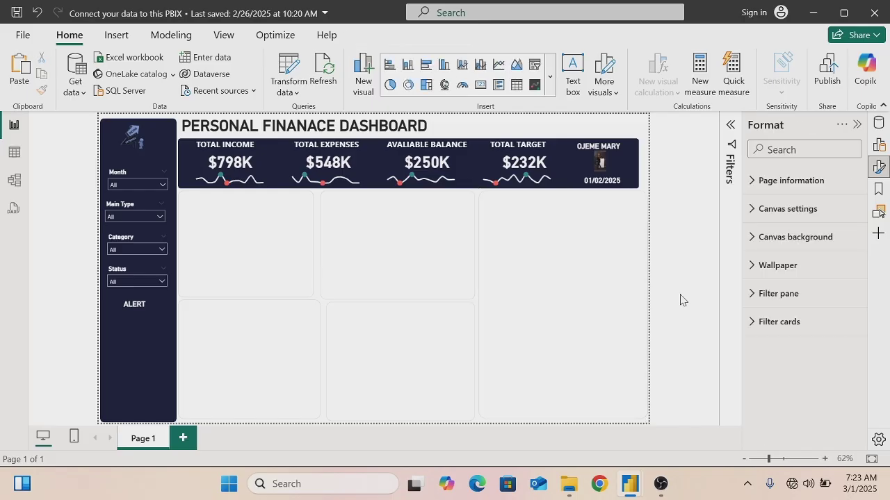
# Insert a gauge visual and place it over the upper left panel at about horizontal 187, vertical 174
pyautogui.click(549, 78)
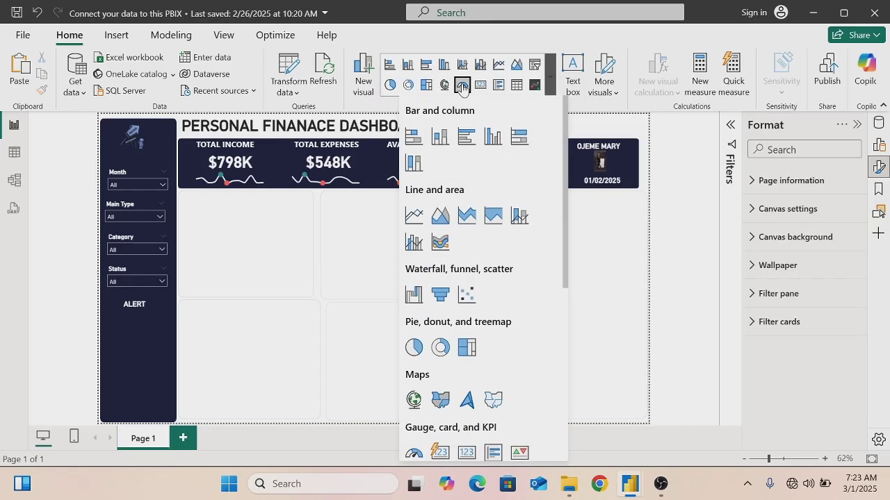
pyautogui.click(462, 84)
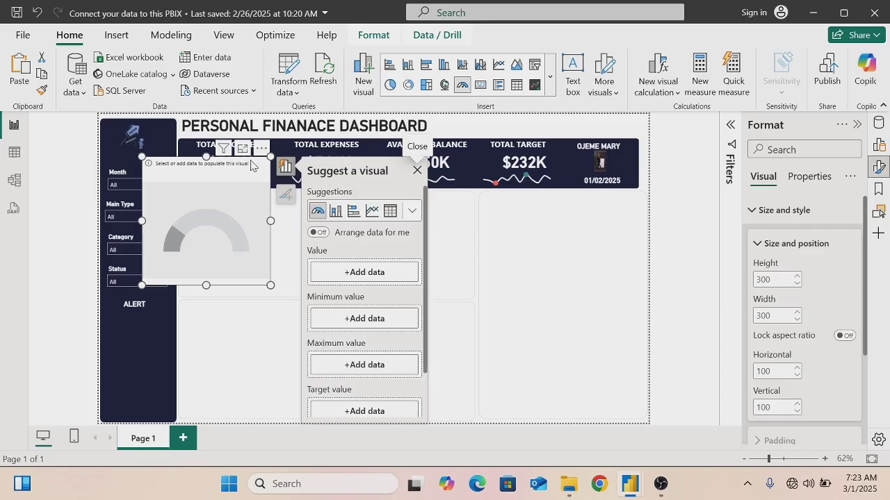
pyautogui.moveTo(251, 165); pyautogui.dragTo(290, 196)
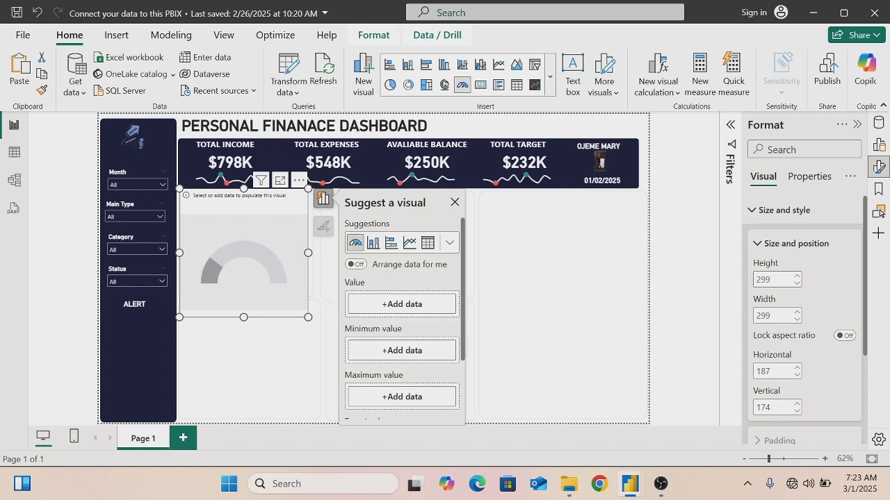
# Set the gauge's height to 200 and its width to 319
pyautogui.click(772, 279)
pyautogui.write('200')
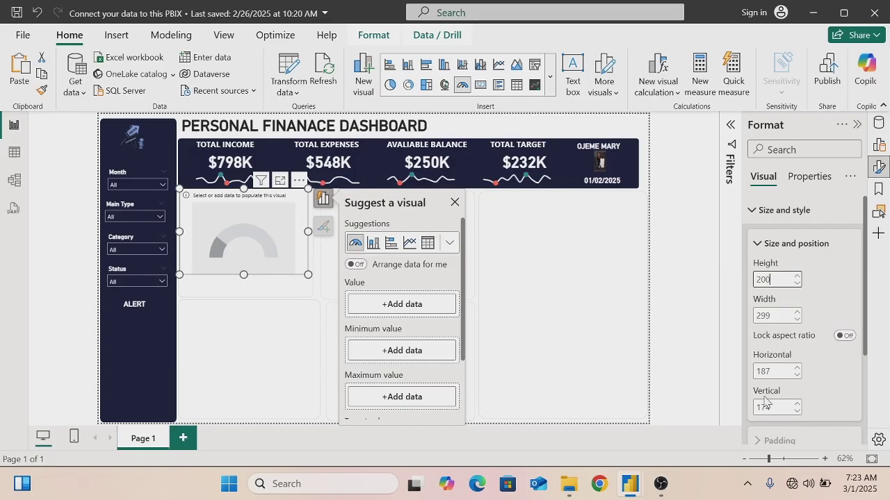
pyautogui.click(771, 315)
pyautogui.press('BackSpace')
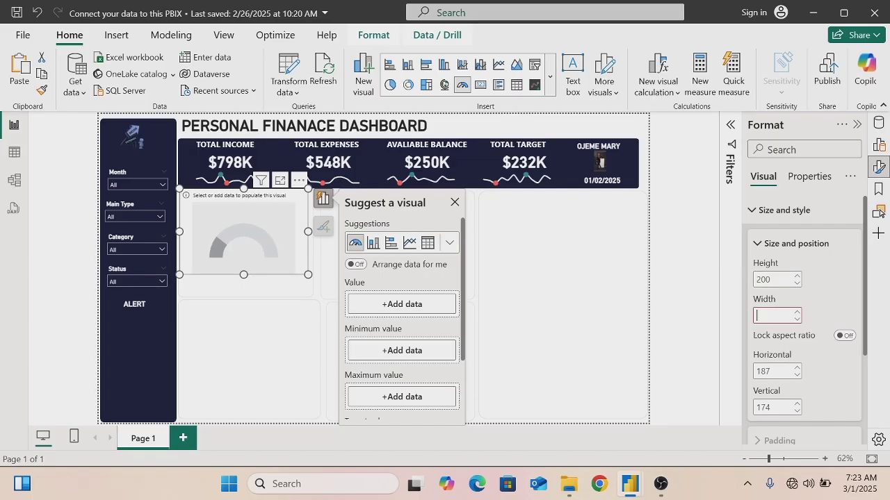
pyautogui.write('319')
pyautogui.press('Return')
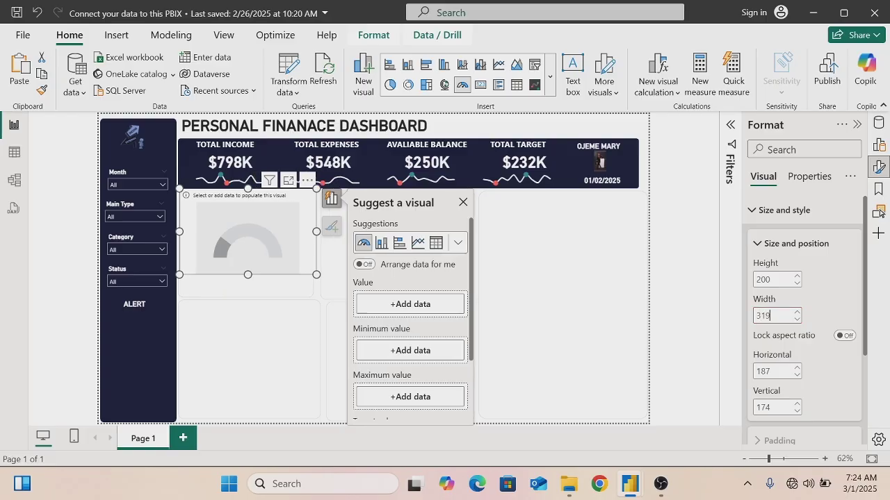
# Assign the Total Targer measure as the gauge's value and the Total Income measure as its maximum value
pyautogui.click(399, 307)
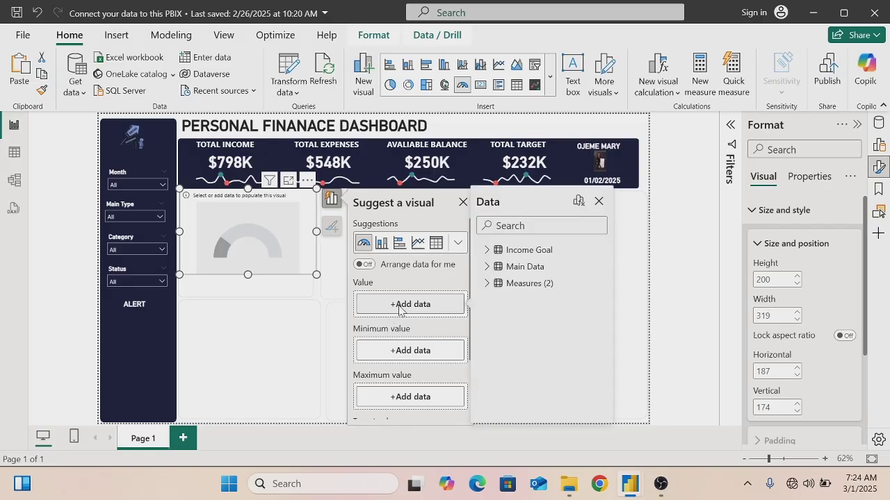
pyautogui.click(486, 285)
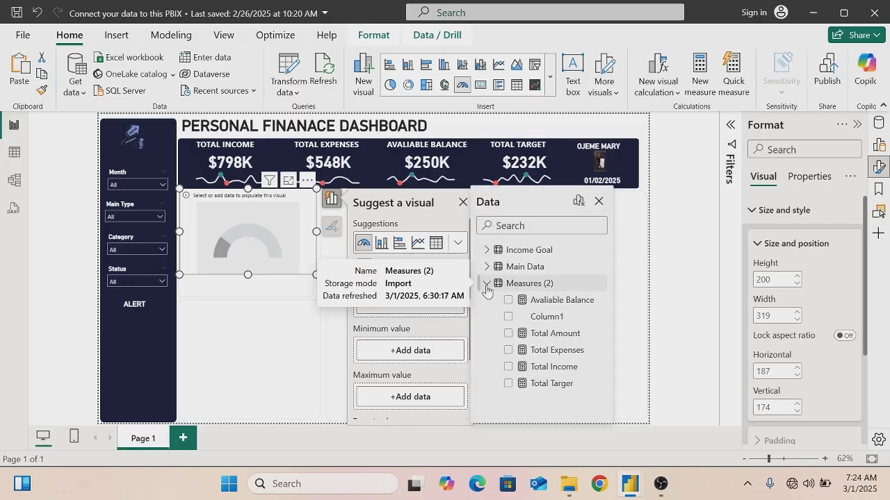
pyautogui.click(507, 384)
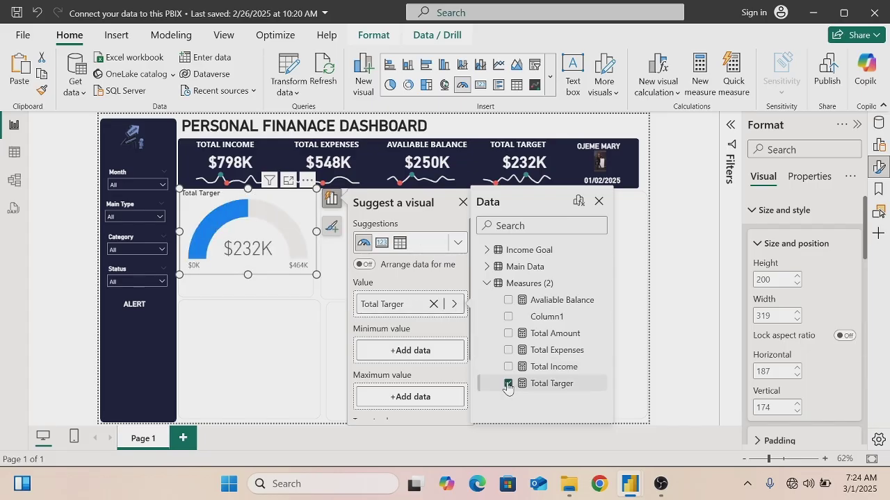
pyautogui.click(409, 398)
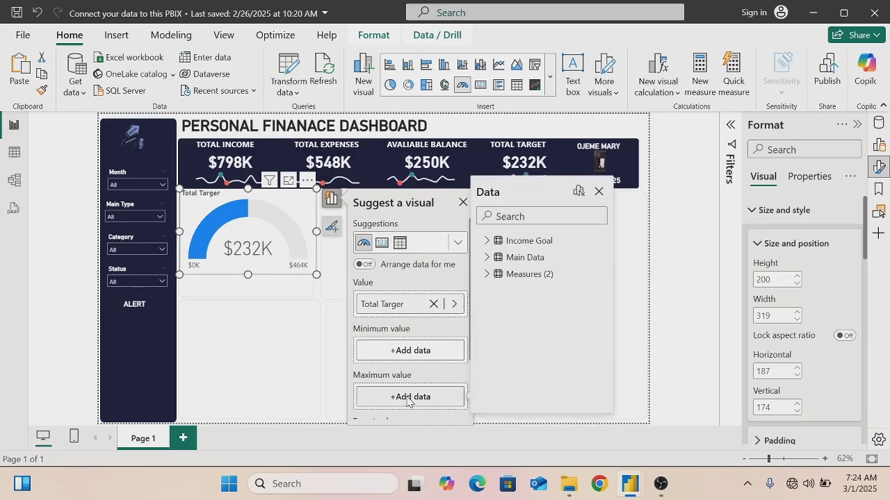
pyautogui.click(486, 275)
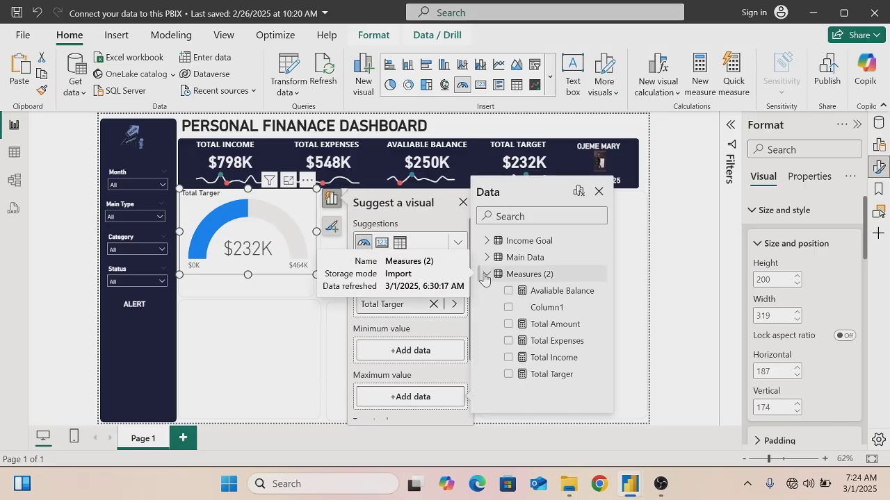
pyautogui.click(507, 358)
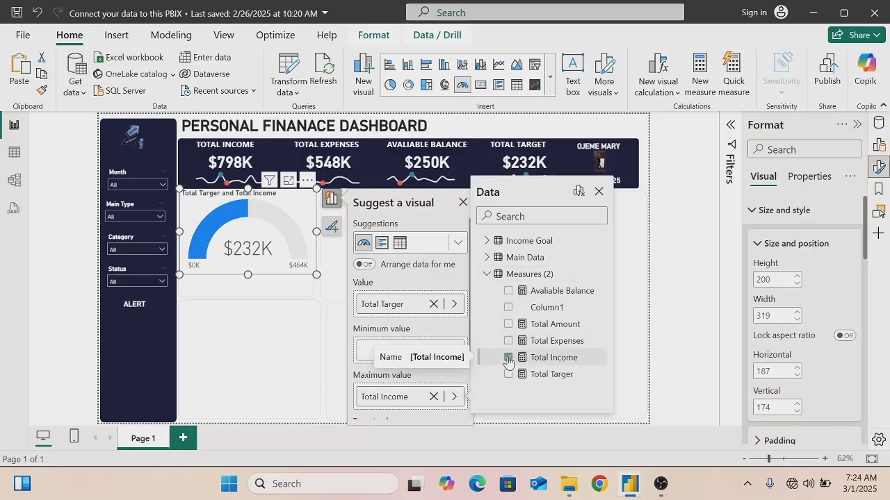
pyautogui.click(598, 193)
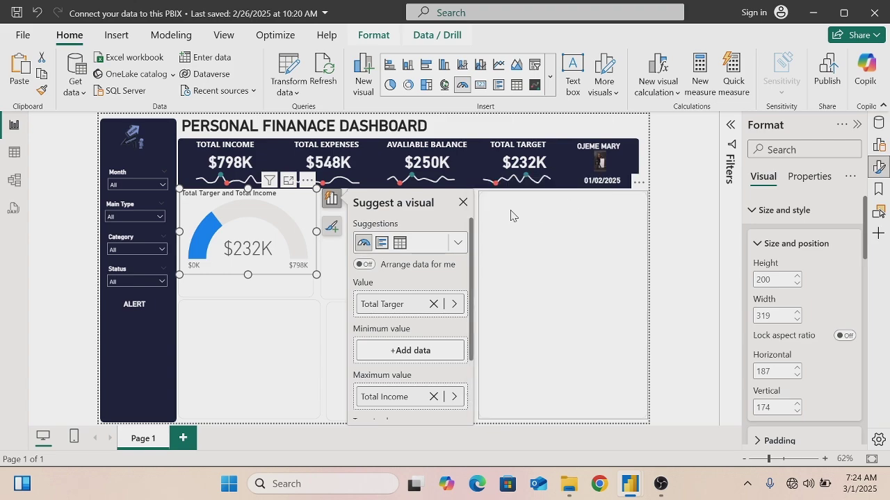
pyautogui.click(461, 203)
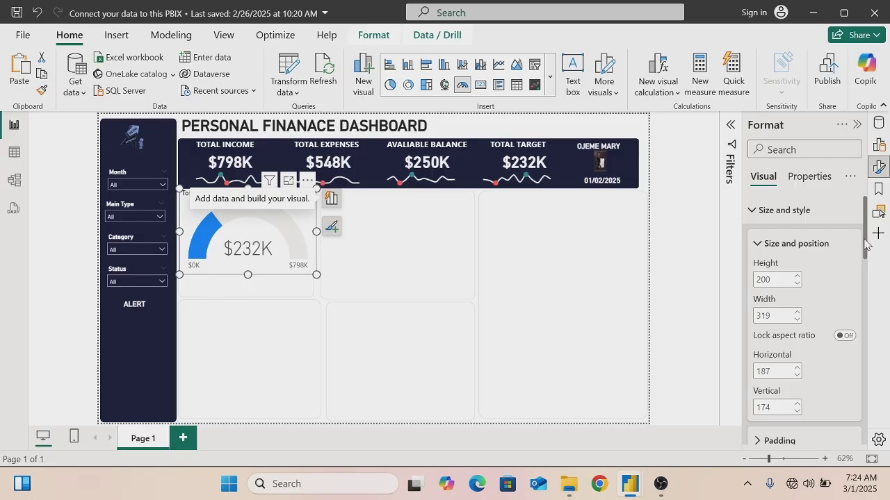
# Turn off the gauge's background
pyautogui.moveTo(865, 242); pyautogui.dragTo(866, 293)
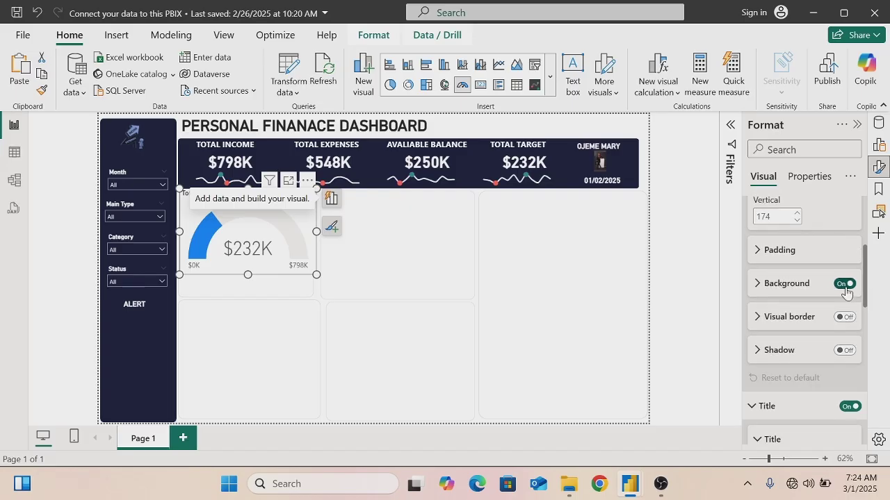
pyautogui.click(846, 284)
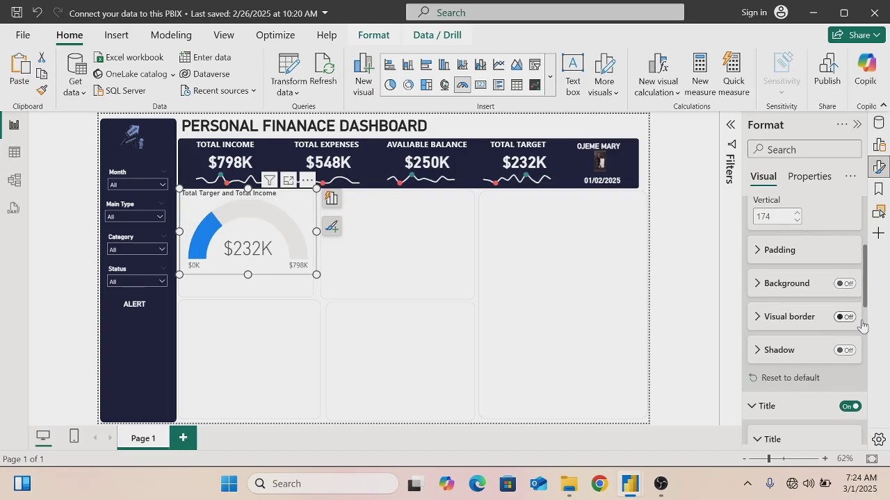
# Correct the gauge's title to "Total Target and Total Income" and make it bold
pyautogui.moveTo(865, 305); pyautogui.dragTo(862, 348)
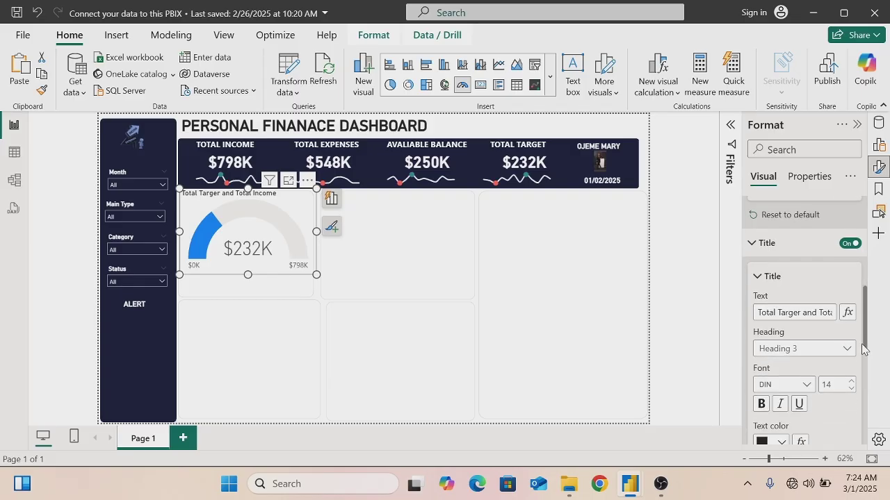
pyautogui.click(800, 312)
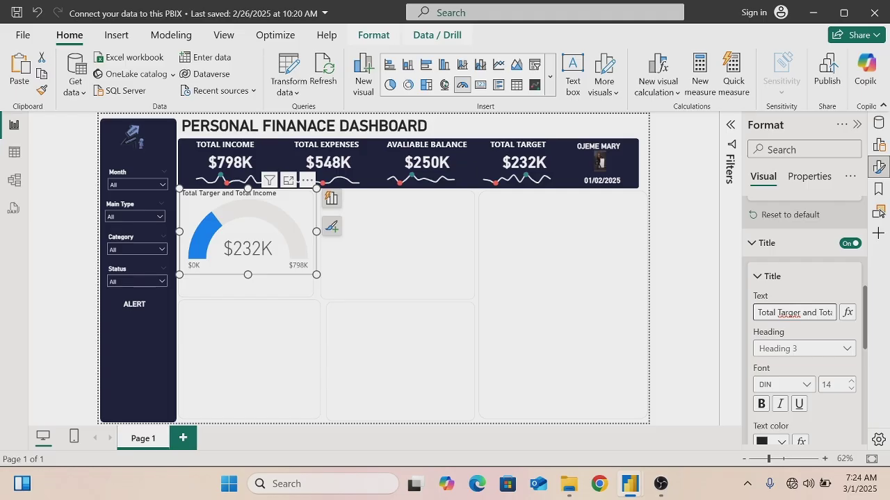
pyautogui.press('BackSpace')
pyautogui.write('T')
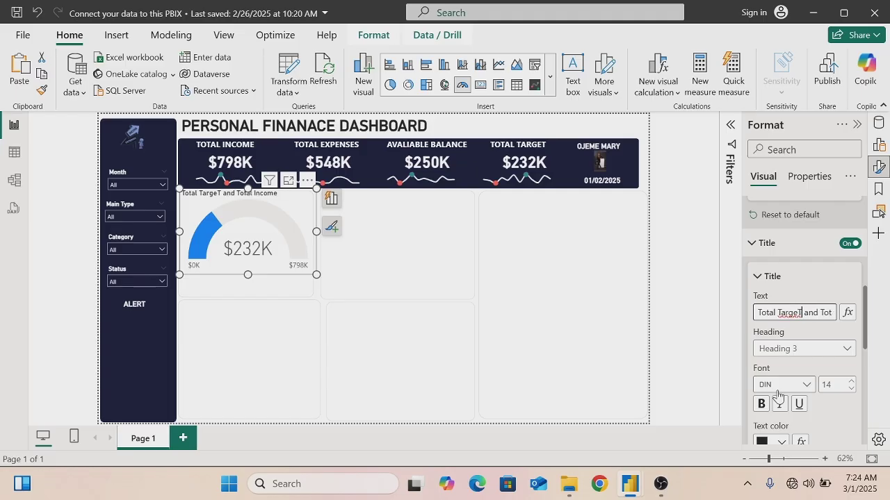
pyautogui.click(761, 405)
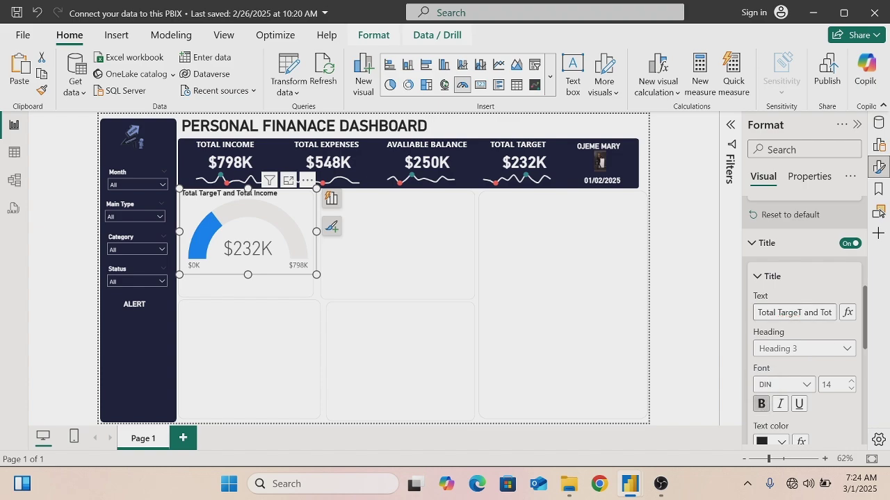
pyautogui.click(794, 312)
pyautogui.press('BackSpace')
pyautogui.write('t')
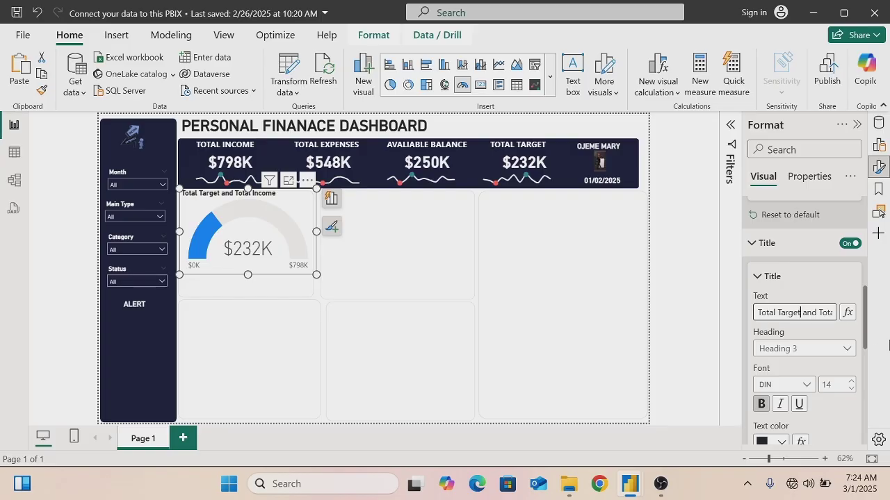
# Colour the gauge's title dark navy #1C1F3E and centre it horizontally
pyautogui.scroll(-1, 866, 343)
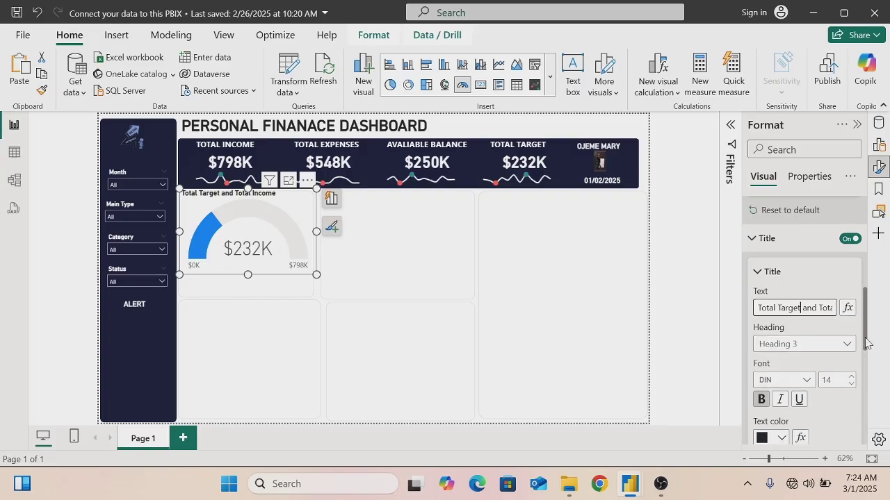
pyautogui.moveTo(866, 343); pyautogui.dragTo(865, 372)
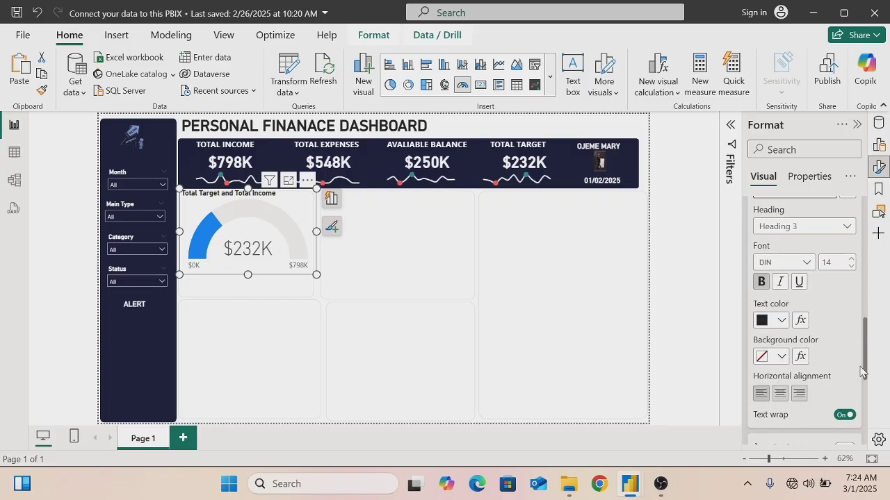
pyautogui.click(781, 321)
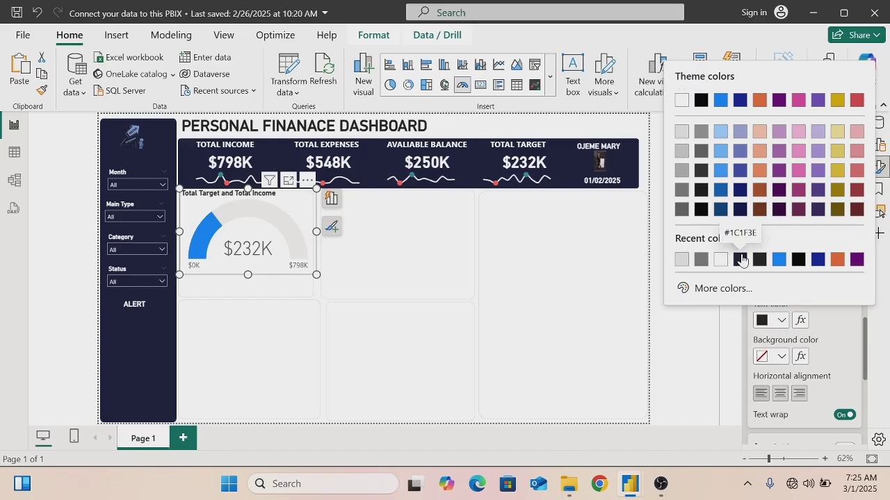
pyautogui.click(741, 260)
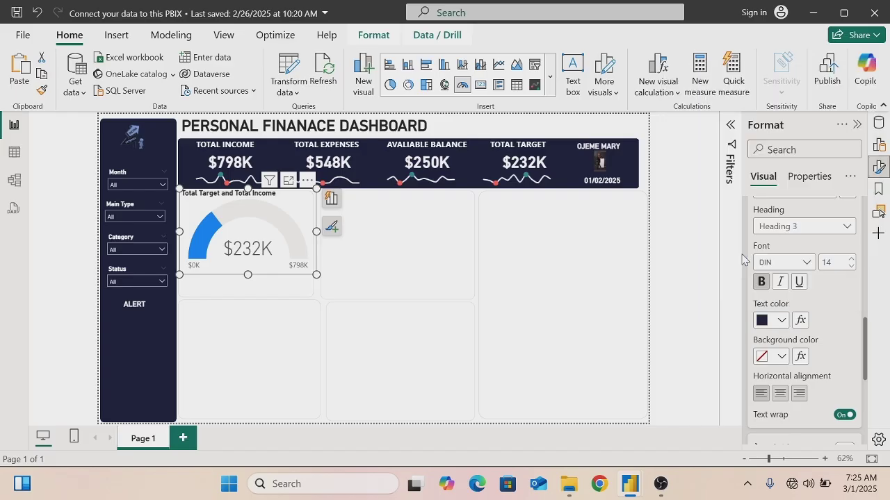
pyautogui.click(780, 395)
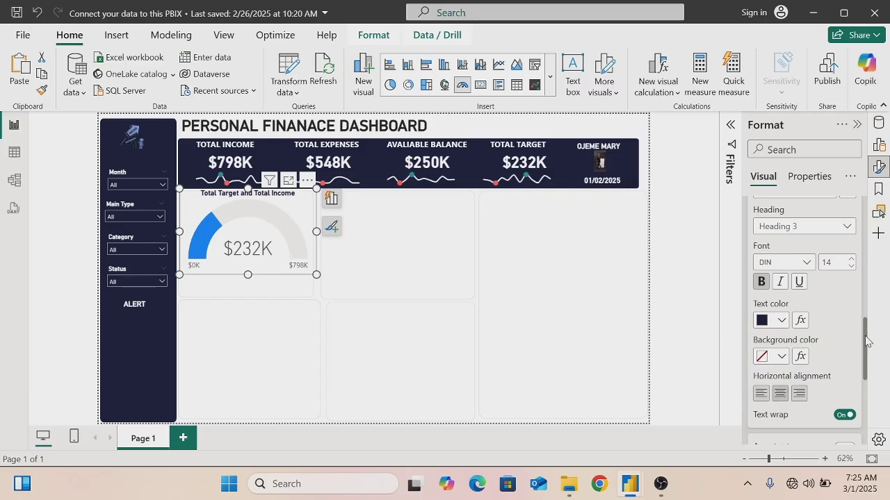
pyautogui.moveTo(866, 341); pyautogui.dragTo(860, 432)
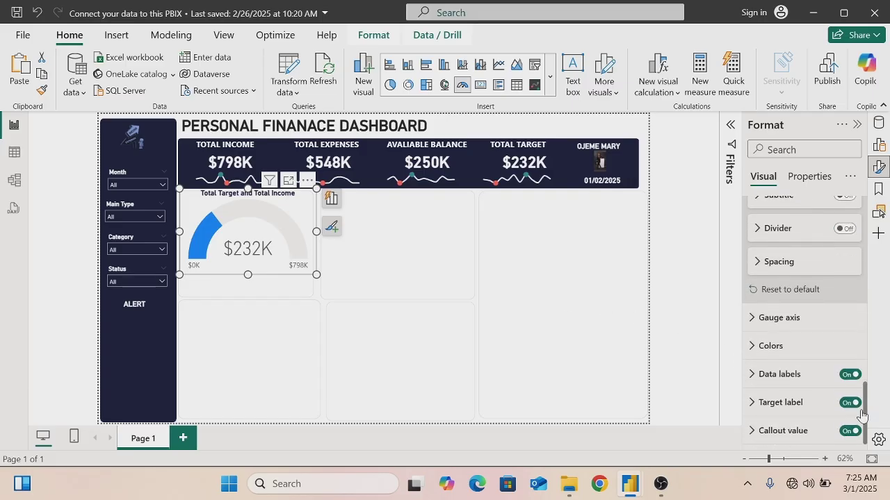
# Colour the gauge's callout value dark navy and make it bold
pyautogui.click(749, 431)
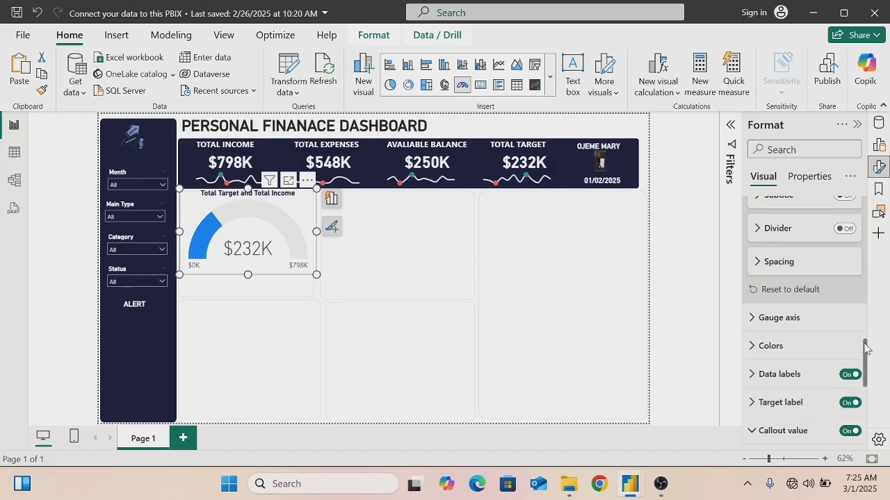
pyautogui.moveTo(865, 348); pyautogui.dragTo(864, 381)
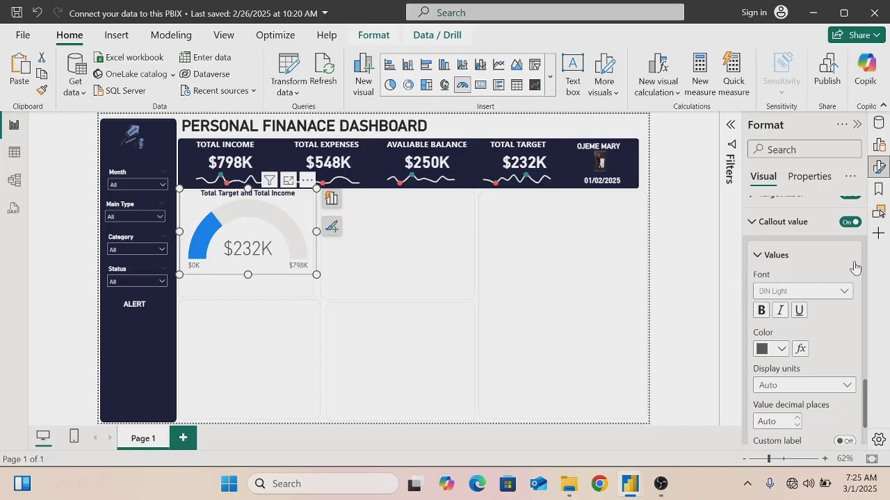
pyautogui.click(781, 349)
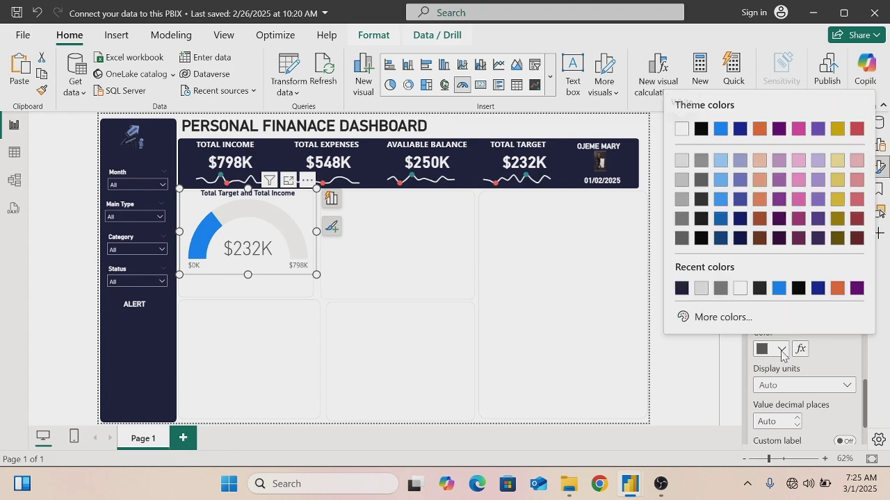
pyautogui.click(681, 288)
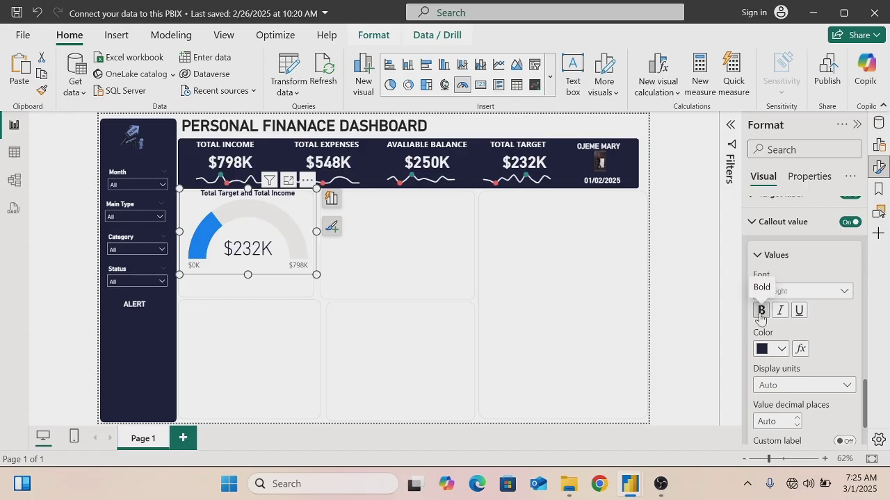
pyautogui.click(760, 311)
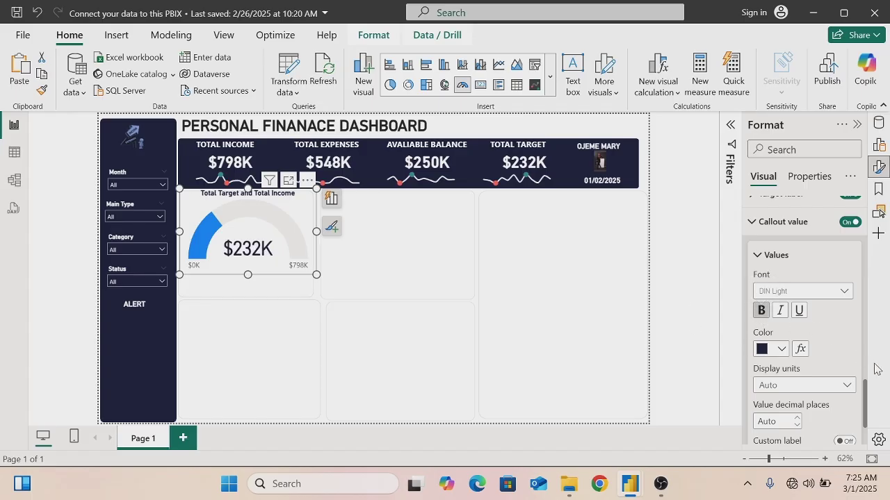
# Set the gauge's fill color to the same dark navy
pyautogui.moveTo(866, 396); pyautogui.dragTo(869, 367)
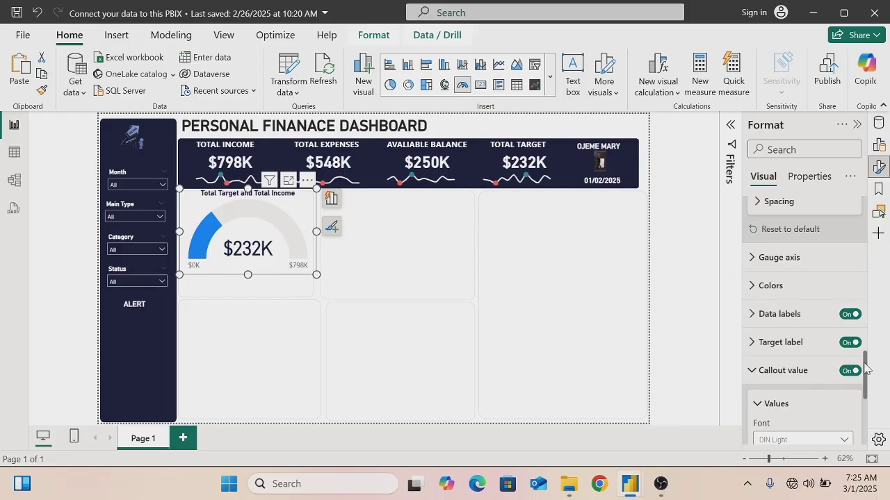
pyautogui.click(749, 287)
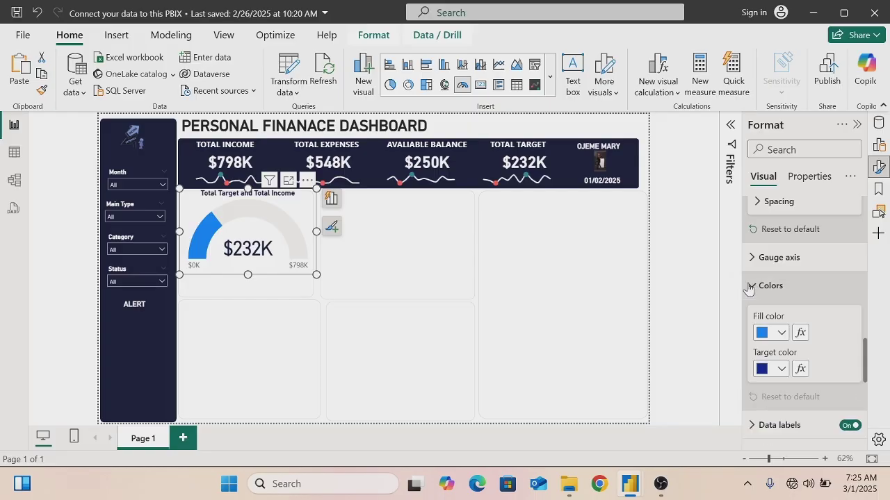
pyautogui.click(780, 333)
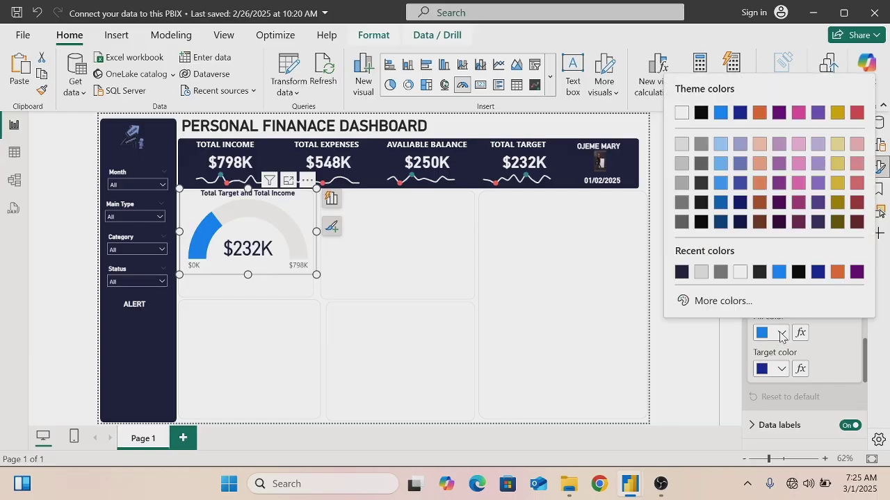
pyautogui.click(680, 273)
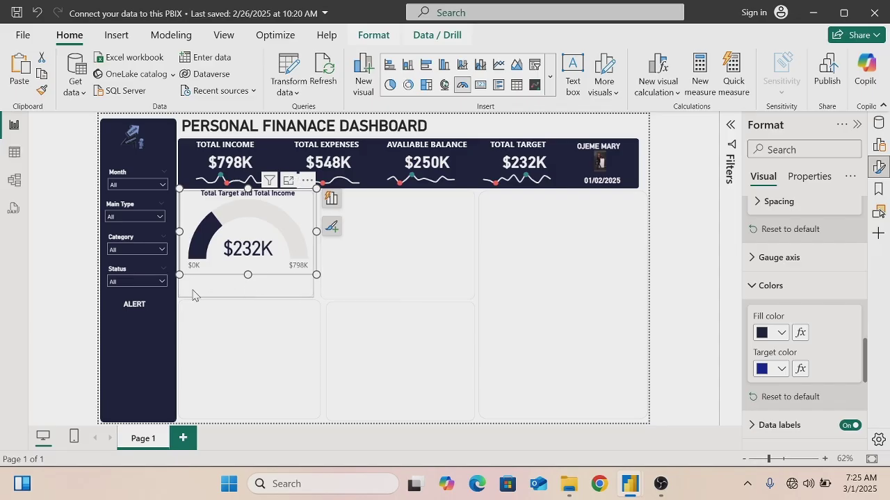
pyautogui.click(134, 306)
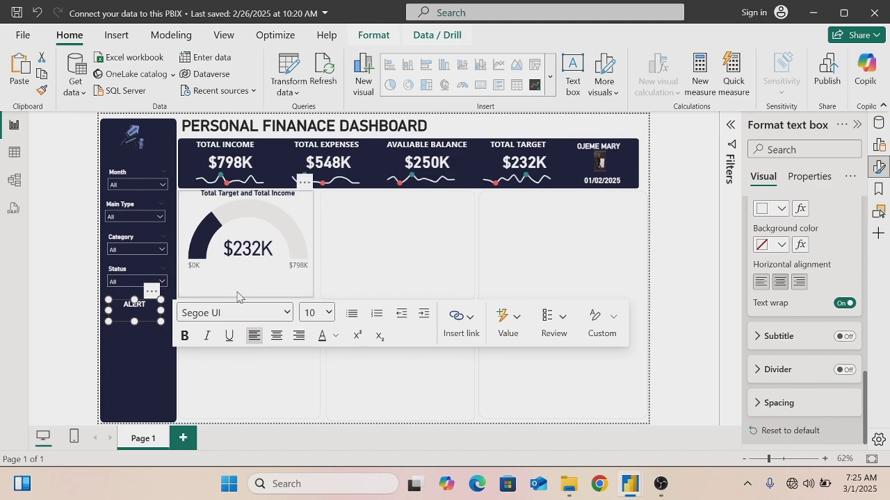
pyautogui.click(538, 287)
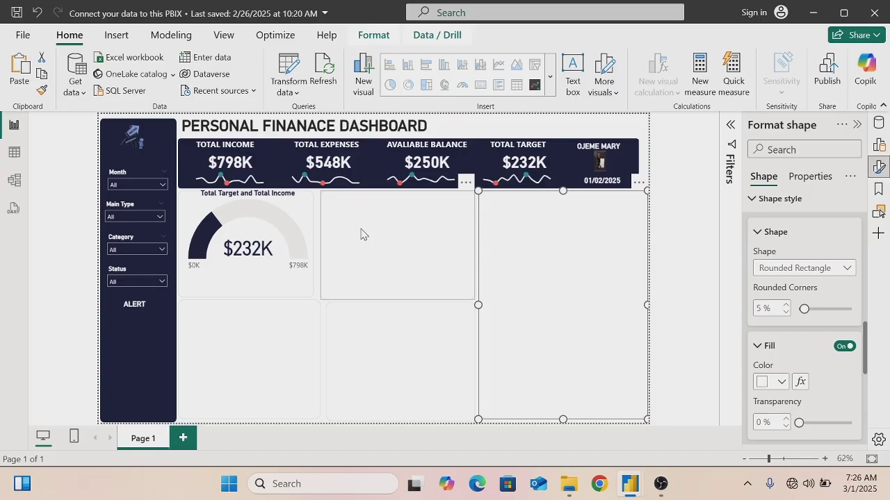
# Insert a donut chart and move it onto the panel beside the gauge
pyautogui.click(692, 216)
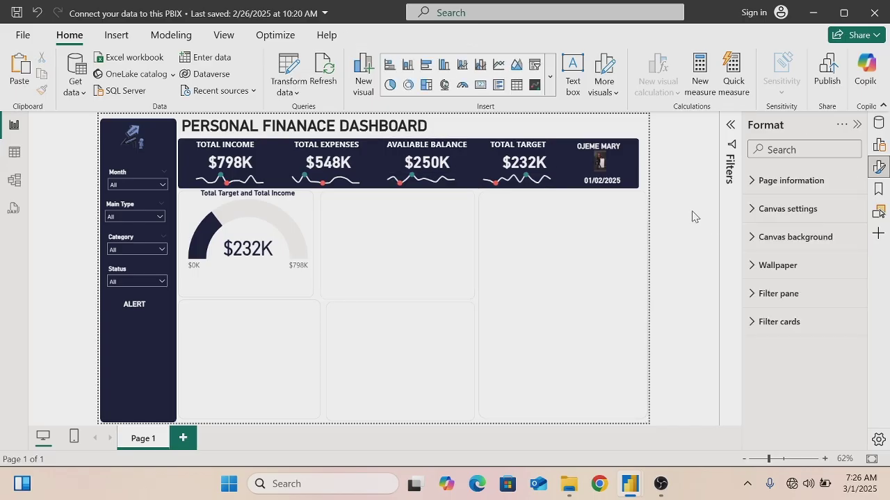
pyautogui.click(408, 86)
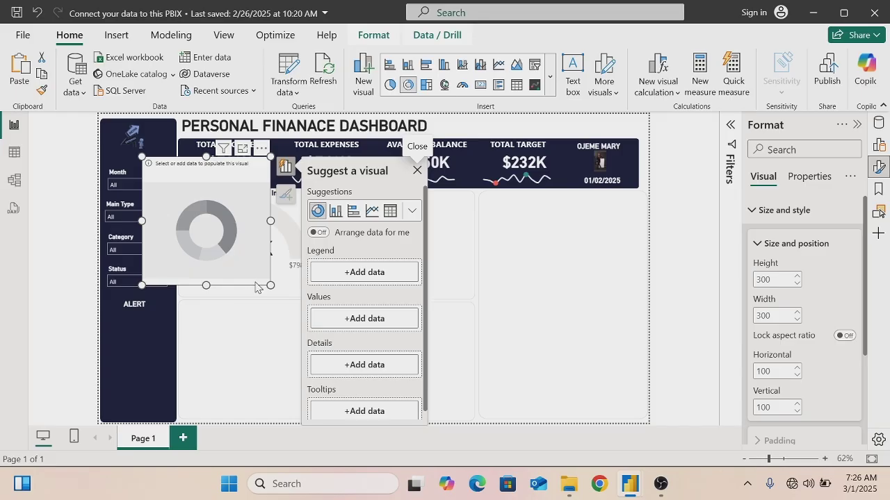
pyautogui.moveTo(256, 287); pyautogui.dragTo(439, 321)
# Set the donut chart's height to 231 and its width to 307
pyautogui.click(770, 280)
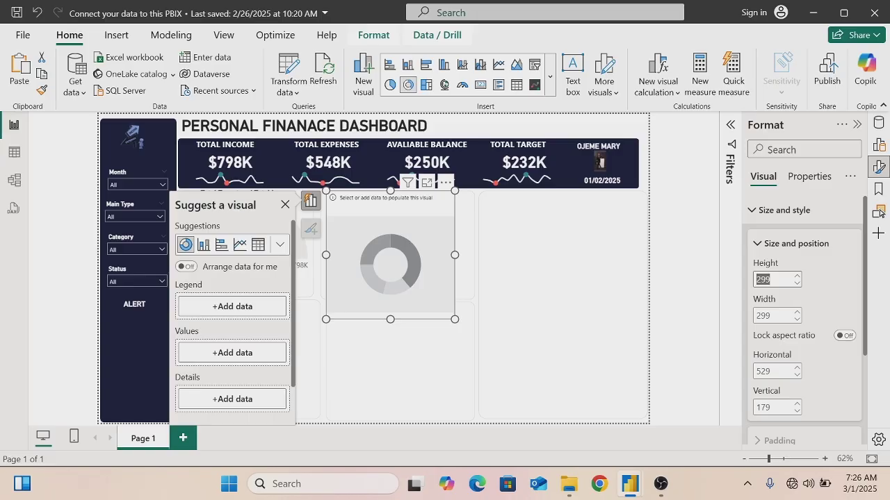
pyautogui.press('BackSpace')
pyautogui.write('231')
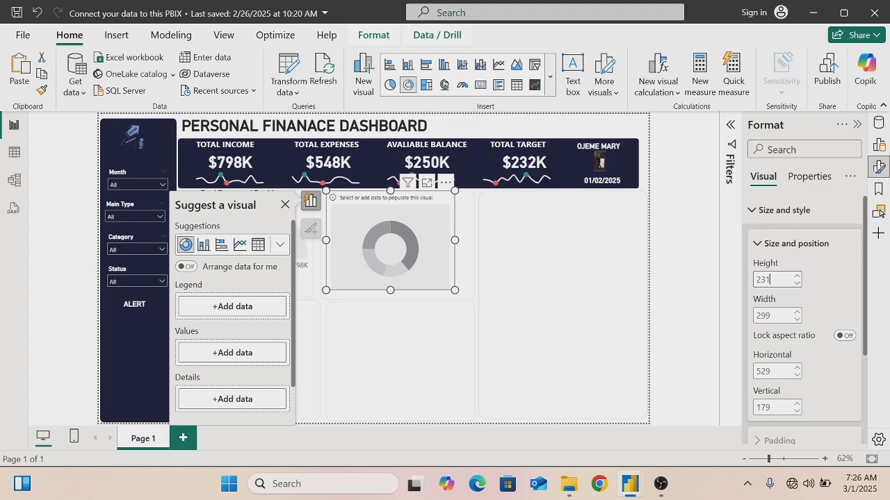
pyautogui.press('Tab')
pyautogui.press('BackSpace')
pyautogui.write('307')
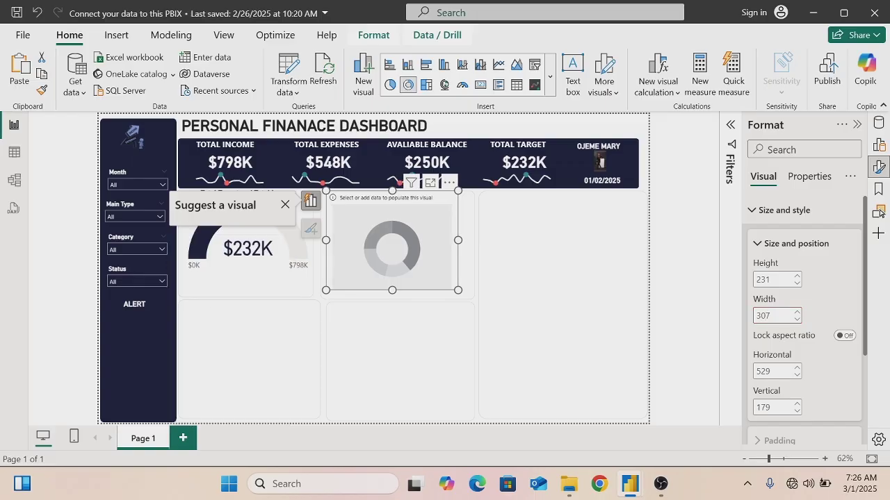
# Reposition and stretch the donut chart to fill the panel beside the gauge, about 359 wide and 242 high
pyautogui.moveTo(426, 295)
pyautogui.mouseDown()
pyautogui.moveTo(439, 302)
pyautogui.moveTo(430, 303)
pyautogui.mouseUp()
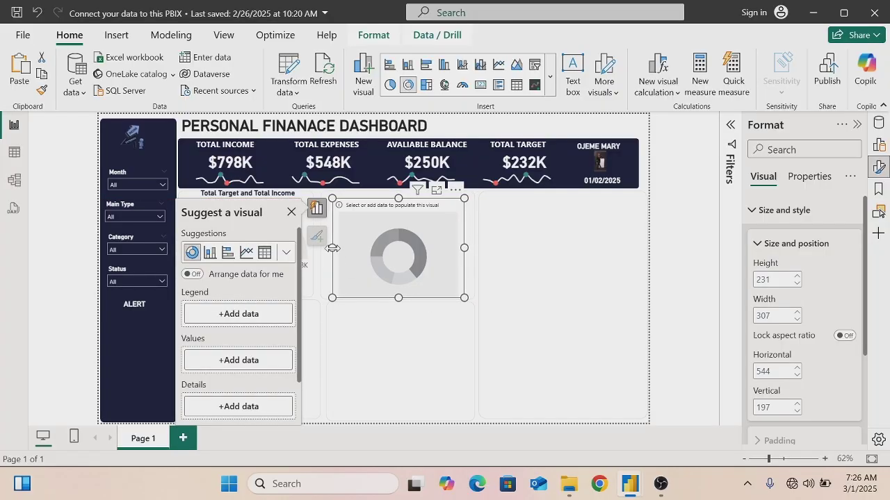
pyautogui.moveTo(332, 248); pyautogui.dragTo(319, 248)
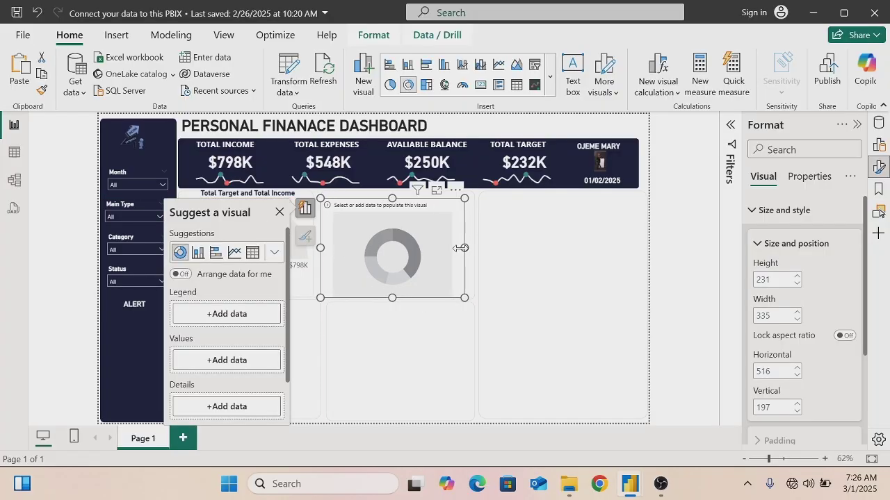
pyautogui.moveTo(464, 248); pyautogui.dragTo(475, 248)
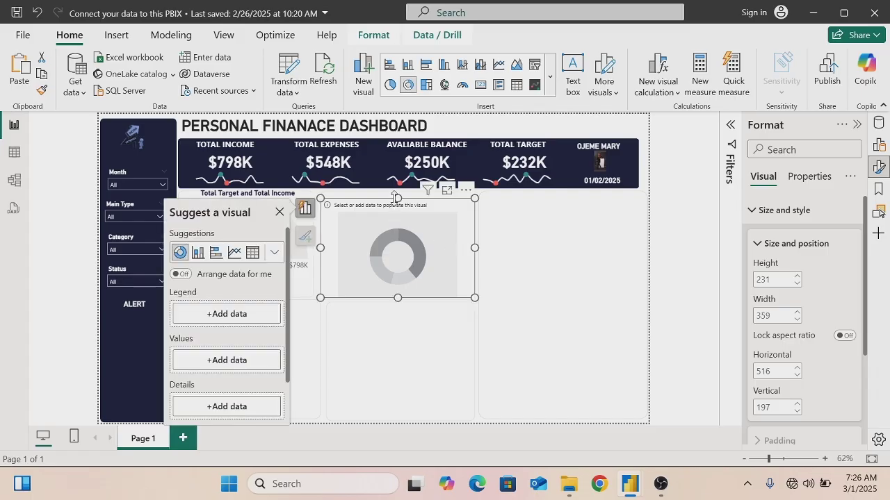
pyautogui.moveTo(398, 198); pyautogui.dragTo(397, 193)
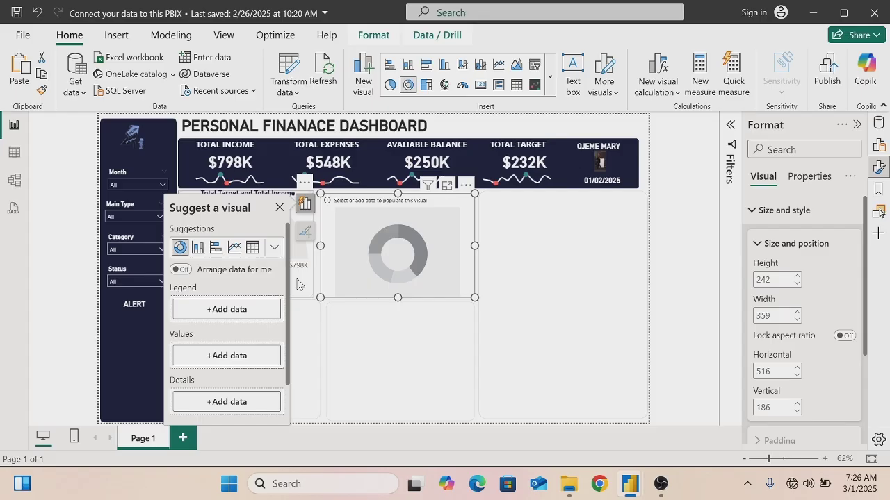
# Assign the Main Type field as the donut chart's legend and the Total Amount measure as its values
pyautogui.click(221, 313)
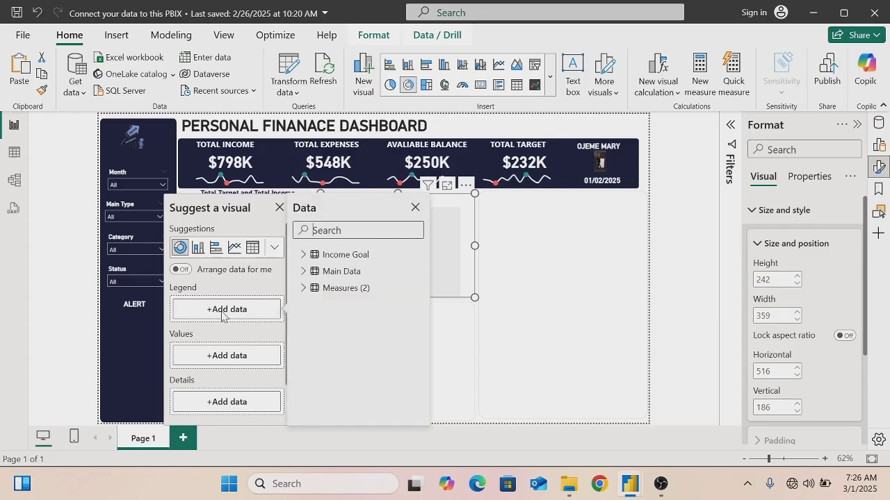
pyautogui.click(303, 271)
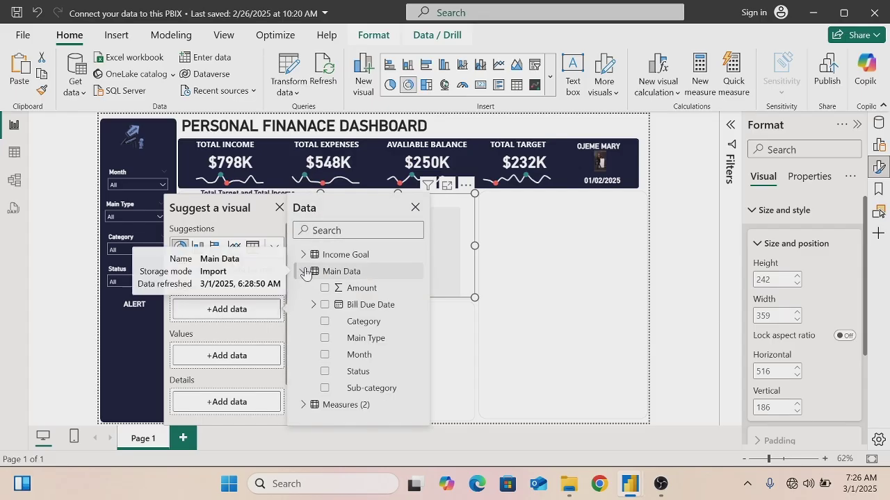
pyautogui.click(323, 340)
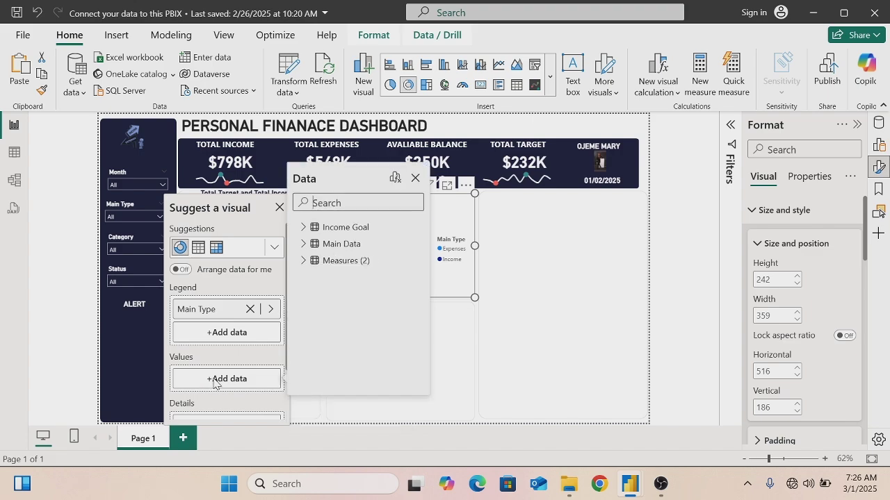
pyautogui.click(303, 260)
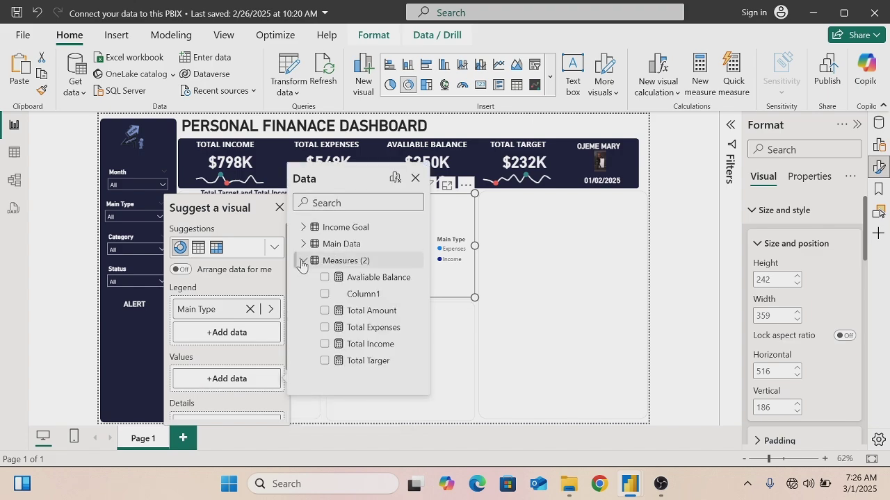
pyautogui.click(325, 311)
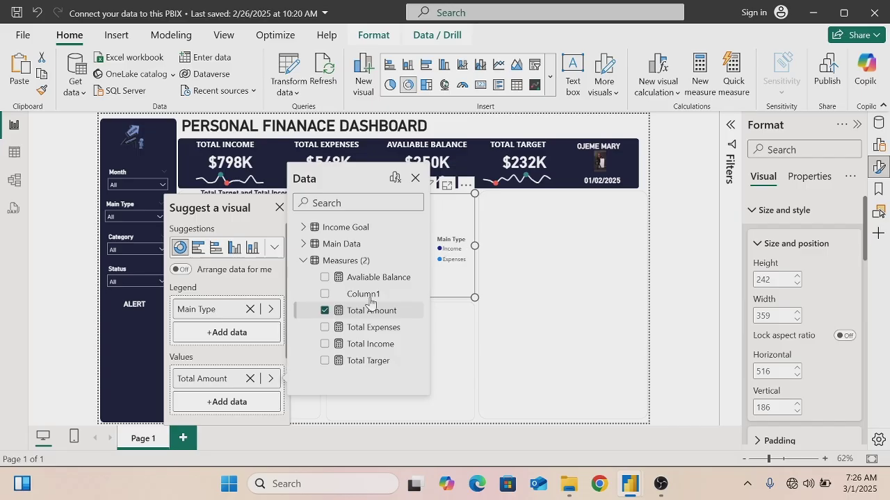
pyautogui.click(415, 179)
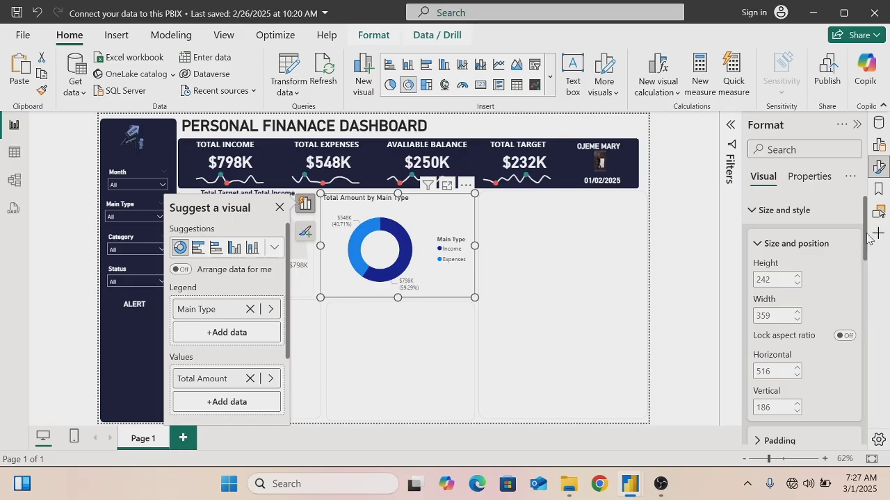
# Turn off the donut chart's background
pyautogui.moveTo(866, 238); pyautogui.dragTo(866, 288)
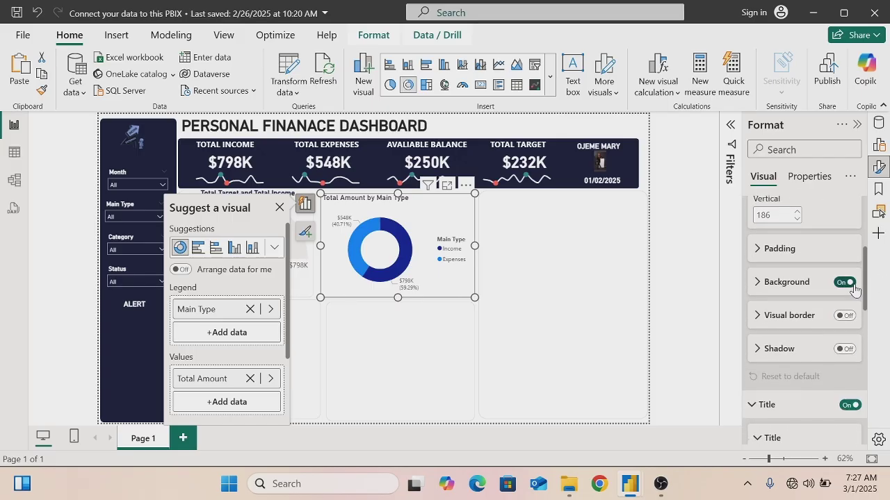
pyautogui.click(849, 282)
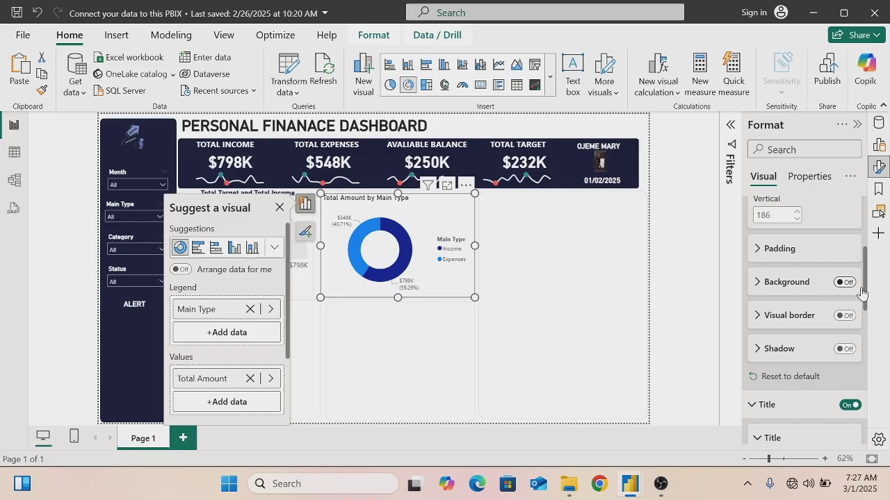
# Make the donut chart's title bold and centre it horizontally
pyautogui.moveTo(865, 301); pyautogui.dragTo(865, 321)
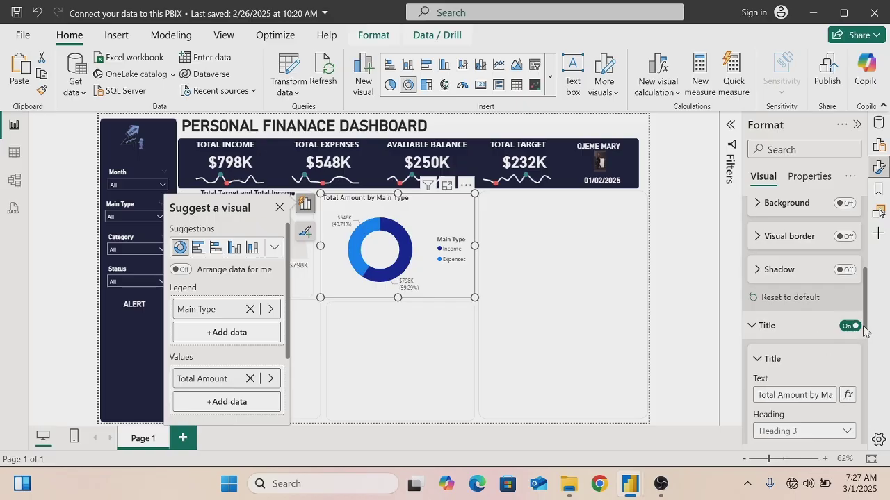
pyautogui.scroll(-3, 819, 366)
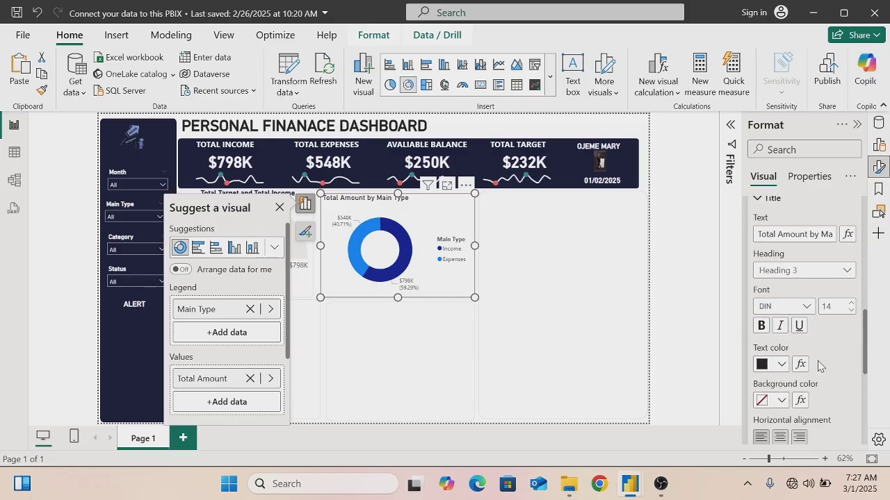
pyautogui.click(761, 327)
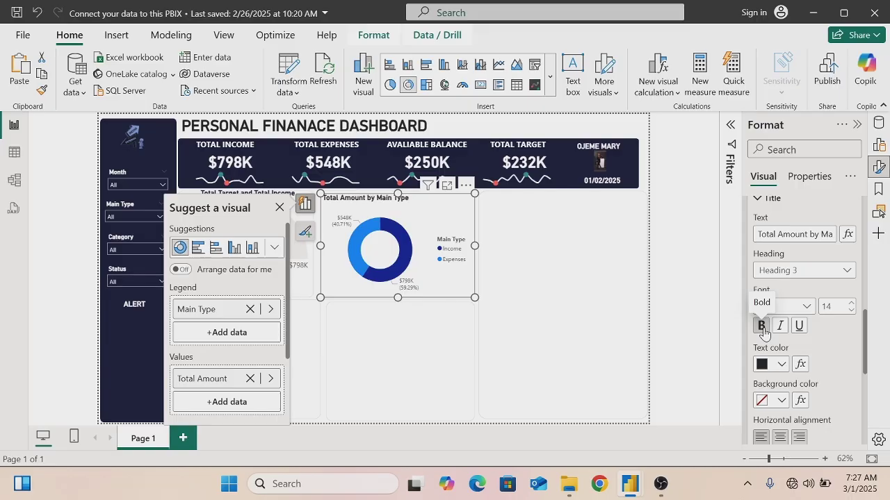
pyautogui.click(780, 438)
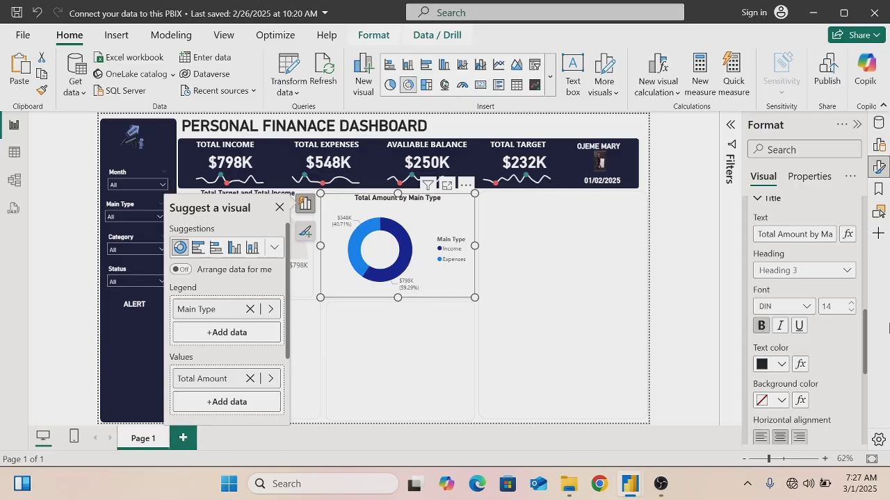
# Turn off the donut chart's legend title and make the legend text bold in the recent dark navy colour
pyautogui.moveTo(869, 343); pyautogui.dragTo(866, 414)
pyautogui.click(750, 362)
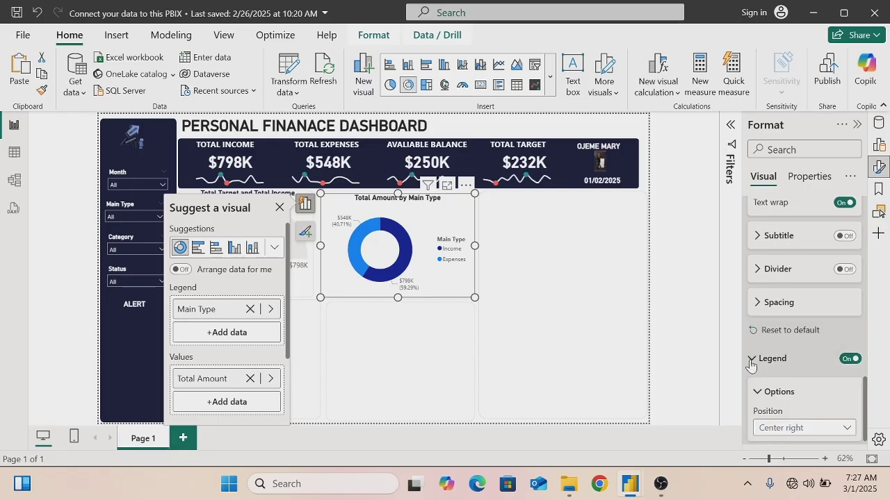
pyautogui.scroll(-5, 865, 367)
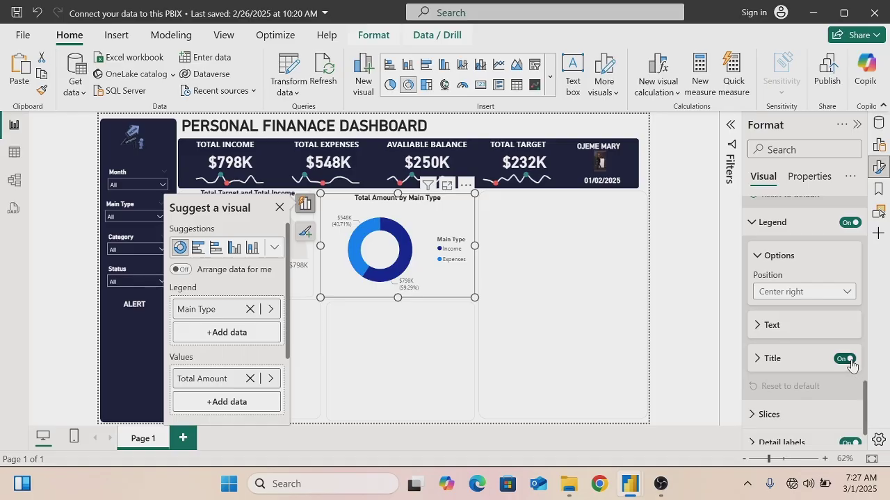
pyautogui.click(849, 360)
pyautogui.click(756, 328)
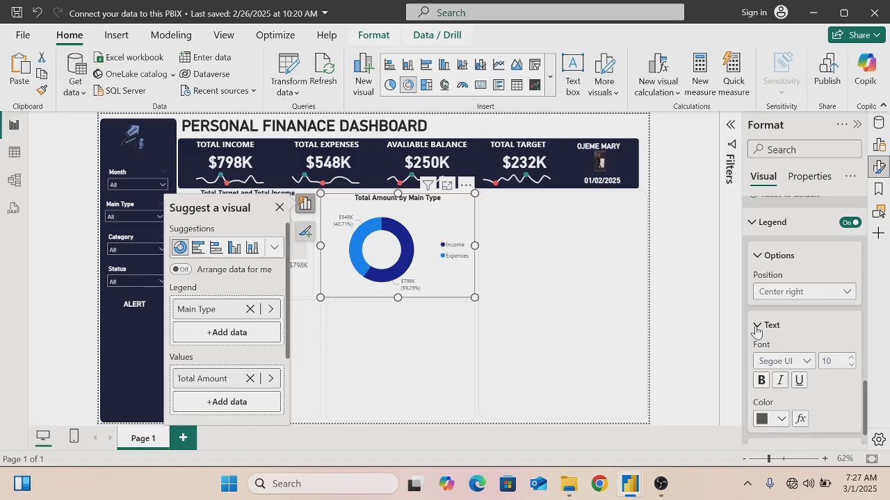
pyautogui.click(761, 381)
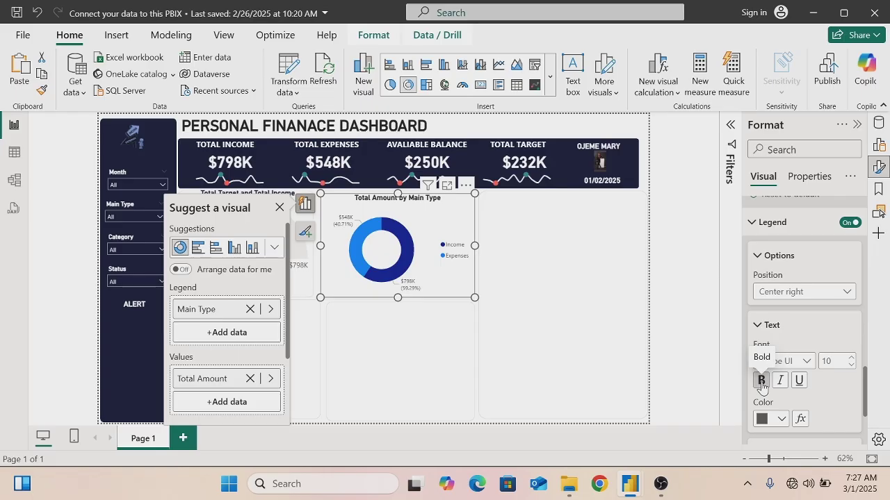
pyautogui.click(781, 419)
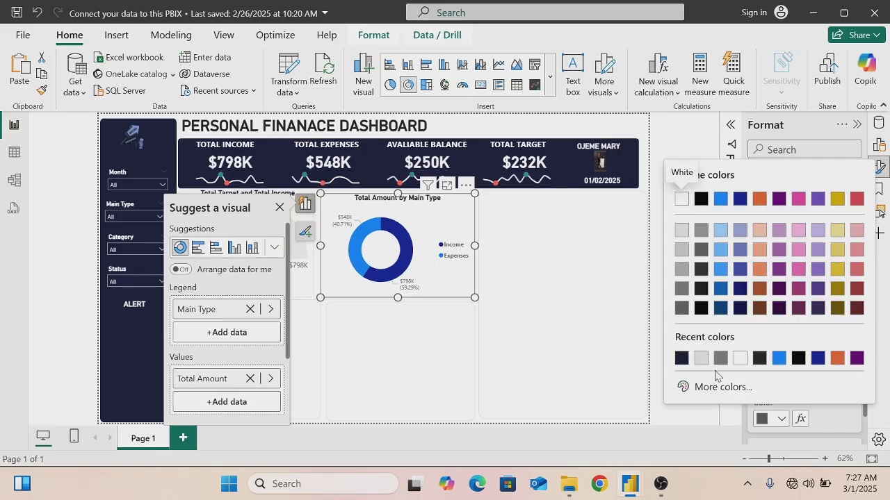
pyautogui.click(681, 358)
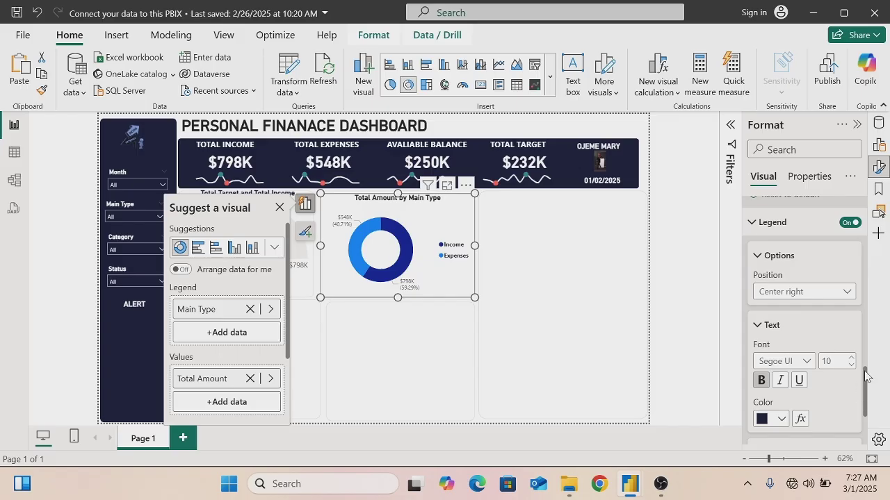
# Set the donut chart's Income slice to the recent dark navy colour
pyautogui.moveTo(865, 376); pyautogui.dragTo(863, 422)
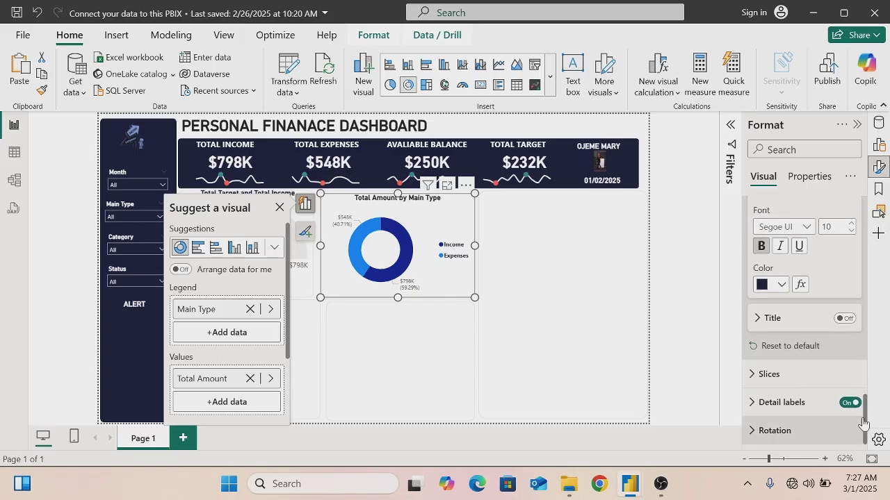
pyautogui.click(752, 380)
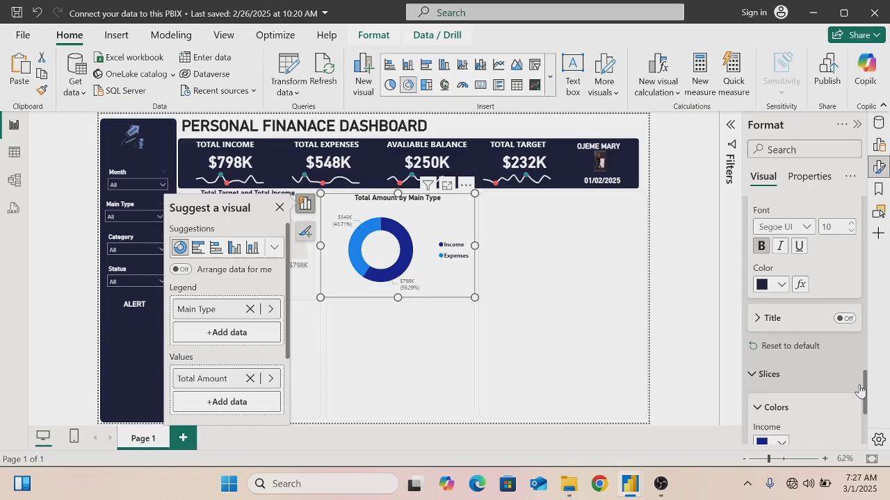
pyautogui.moveTo(866, 377); pyautogui.dragTo(865, 403)
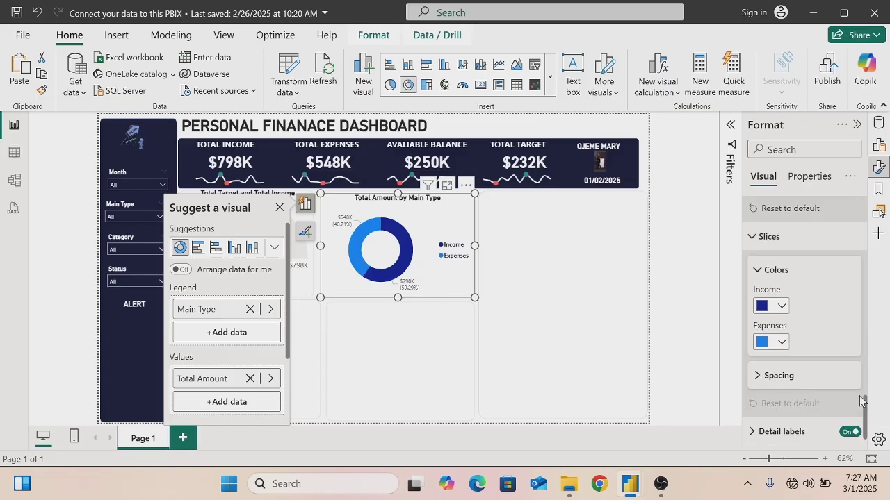
pyautogui.click(780, 306)
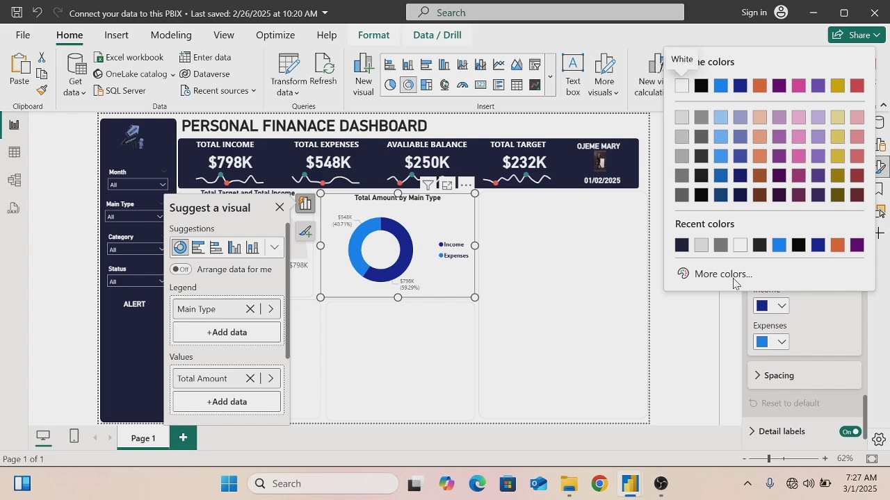
pyautogui.click(683, 249)
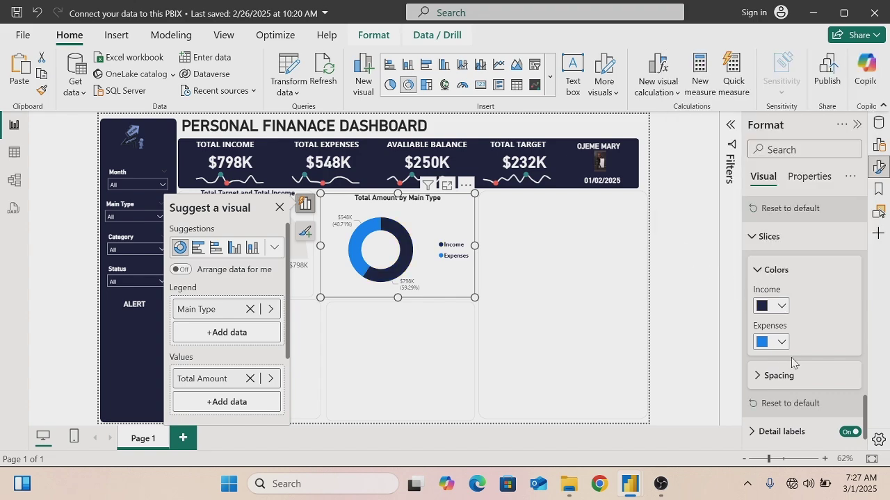
# Set the donut chart's Expenses slice to the custom colour #89ABE3
pyautogui.click(781, 342)
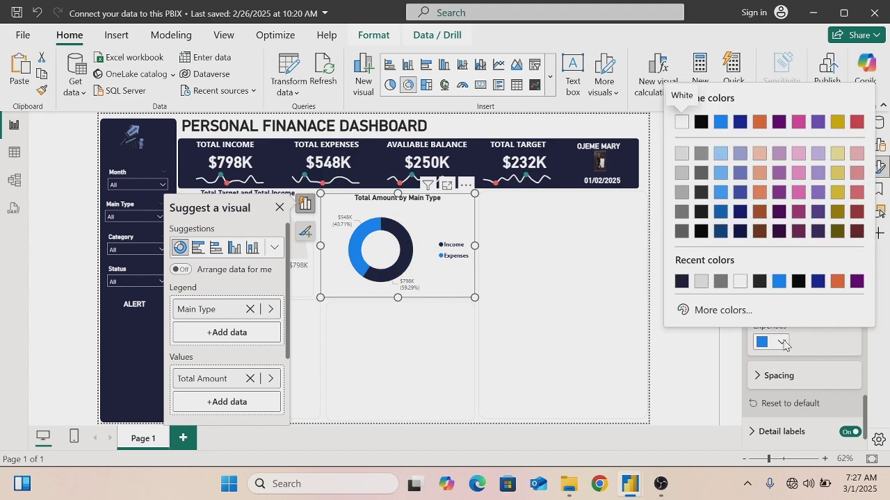
pyautogui.click(720, 314)
pyautogui.moveTo(690, 264); pyautogui.dragTo(783, 265)
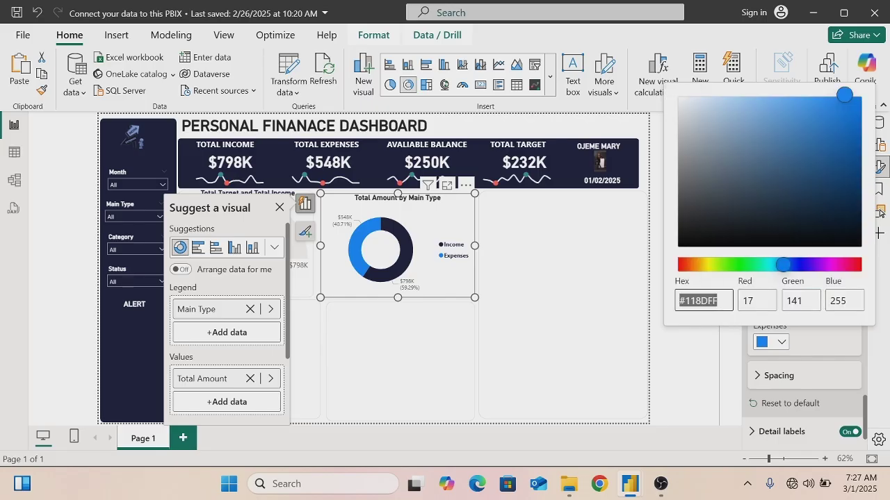
pyautogui.click(716, 300)
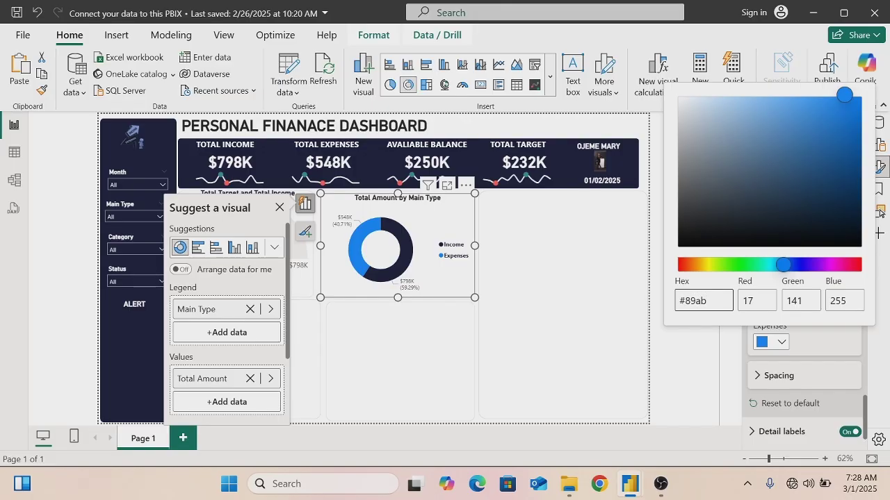
pyautogui.write('#89abe3')
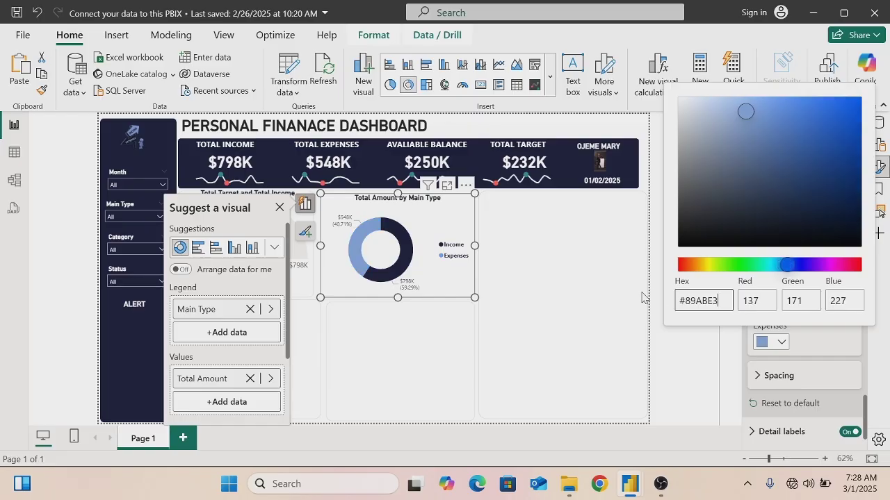
pyautogui.click(672, 362)
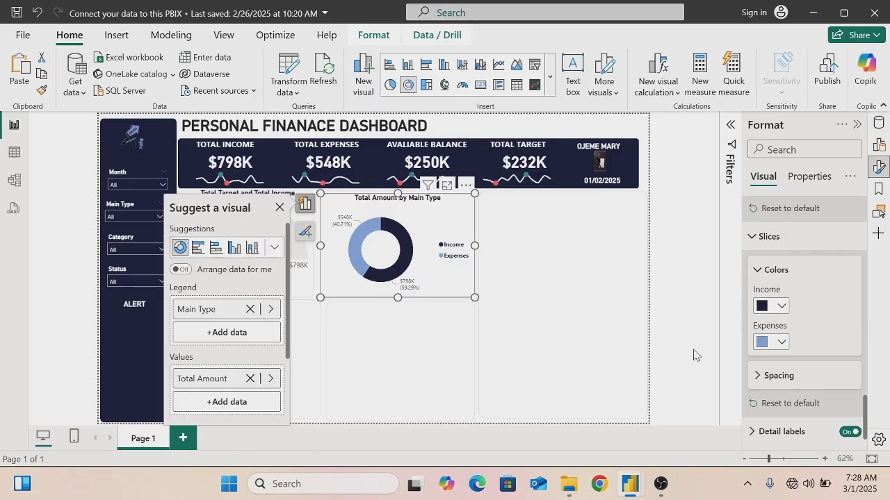
# Insert a new line chart and place it over the empty panel below the gauge
pyautogui.click(533, 356)
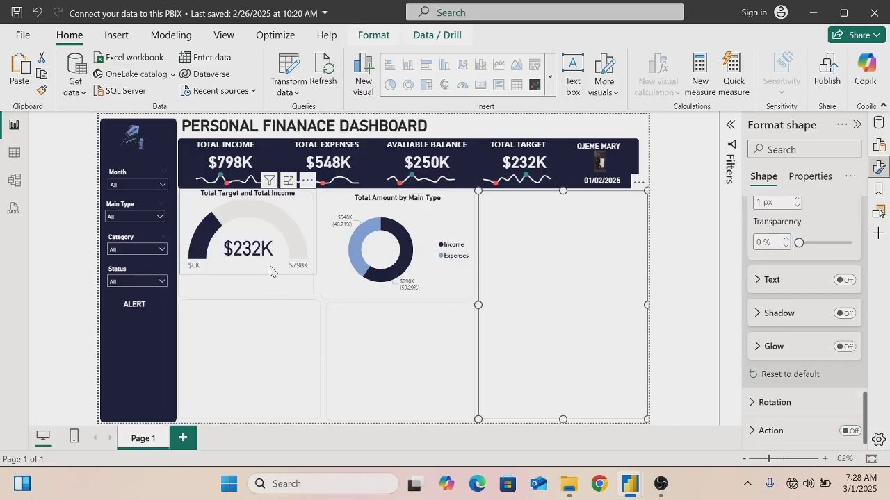
pyautogui.click(690, 235)
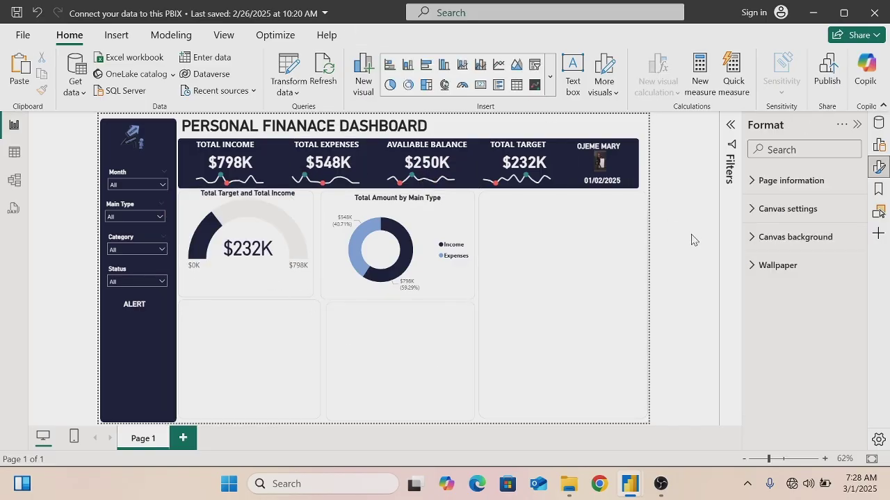
pyautogui.click(499, 65)
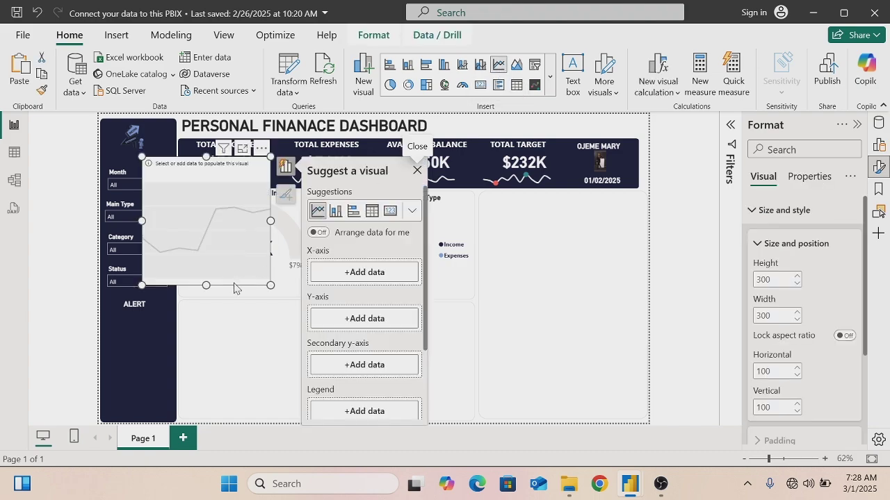
pyautogui.moveTo(233, 290); pyautogui.dragTo(268, 427)
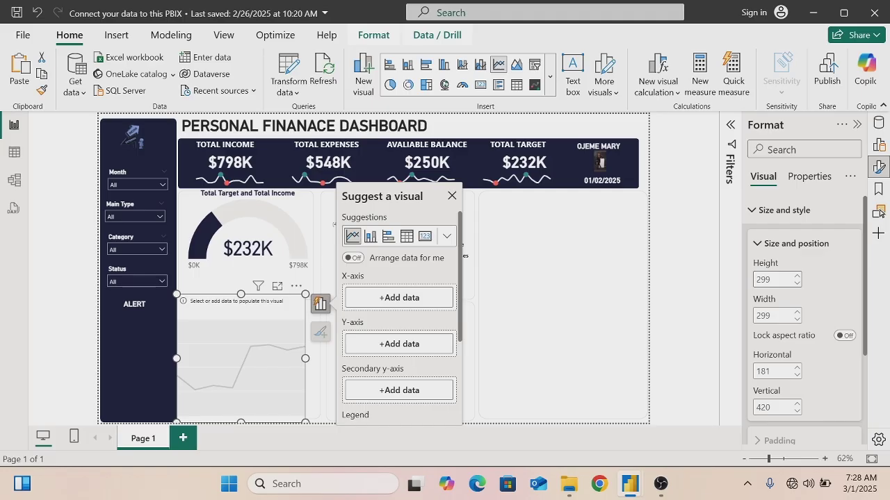
# Resize the line chart to 281 high and about 341 wide, and move it down to a vertical position of about 438
pyautogui.click(765, 279)
pyautogui.press('BackSpace')
pyautogui.write('281')
pyautogui.press('Return')
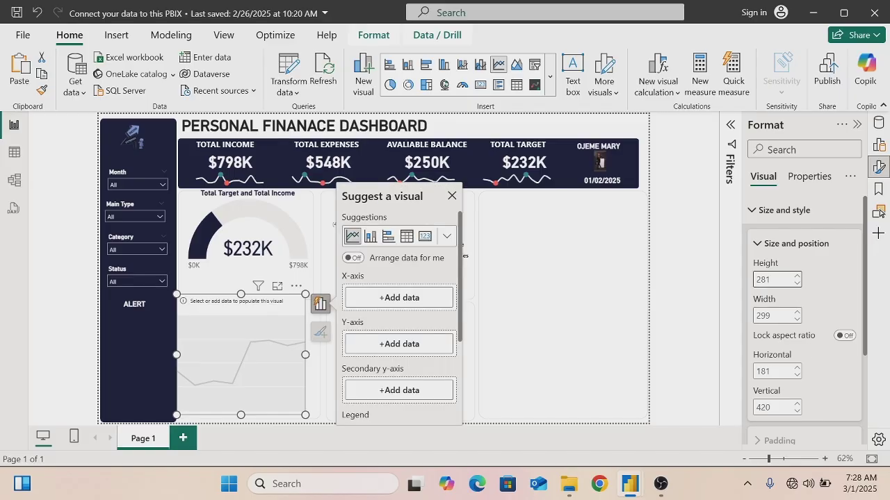
pyautogui.press('Tab')
pyautogui.press('BackSpace')
pyautogui.write('34')
pyautogui.write('6')
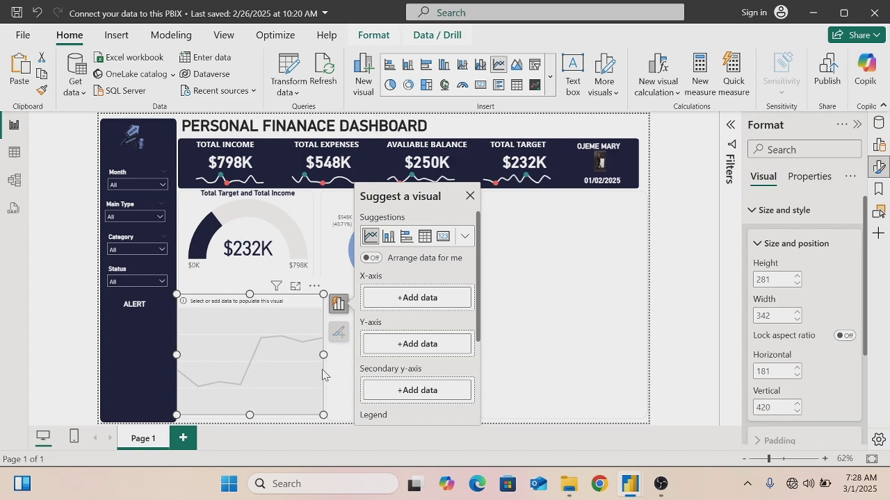
pyautogui.moveTo(323, 377); pyautogui.dragTo(323, 385)
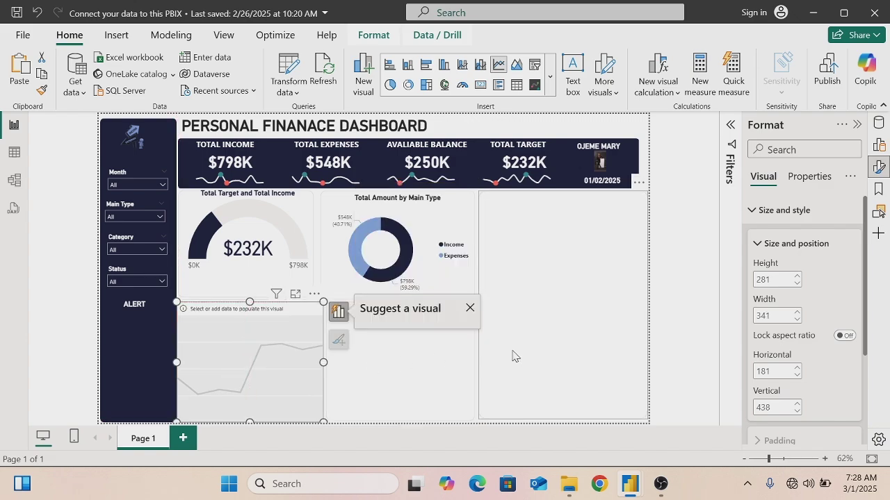
pyautogui.click(552, 343)
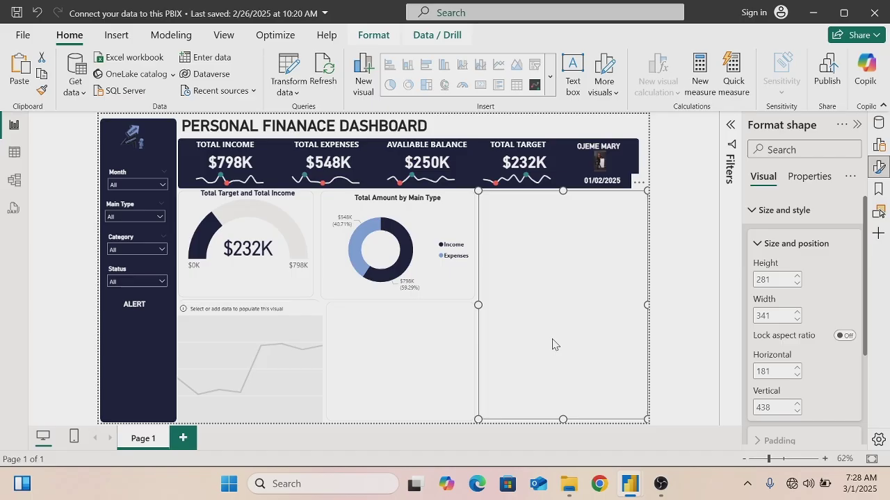
# Assign the Bill Due Date field from Main Data to the line chart's X-axis
pyautogui.click(297, 314)
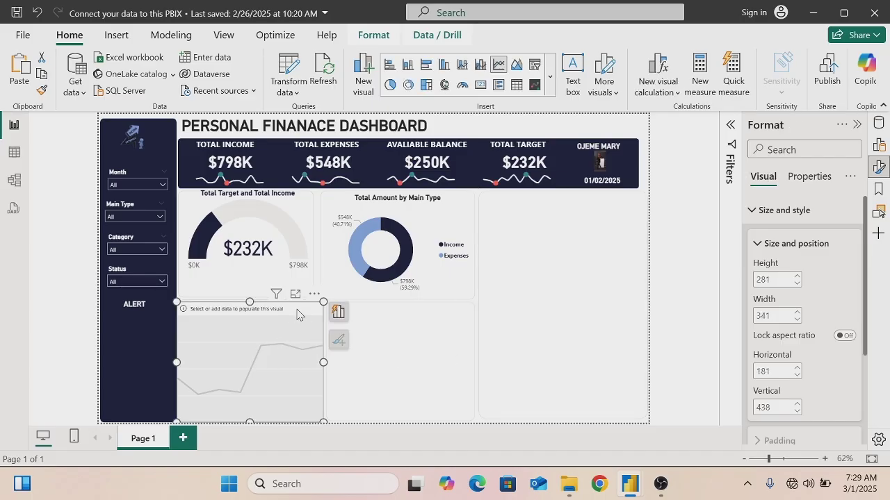
pyautogui.click(335, 312)
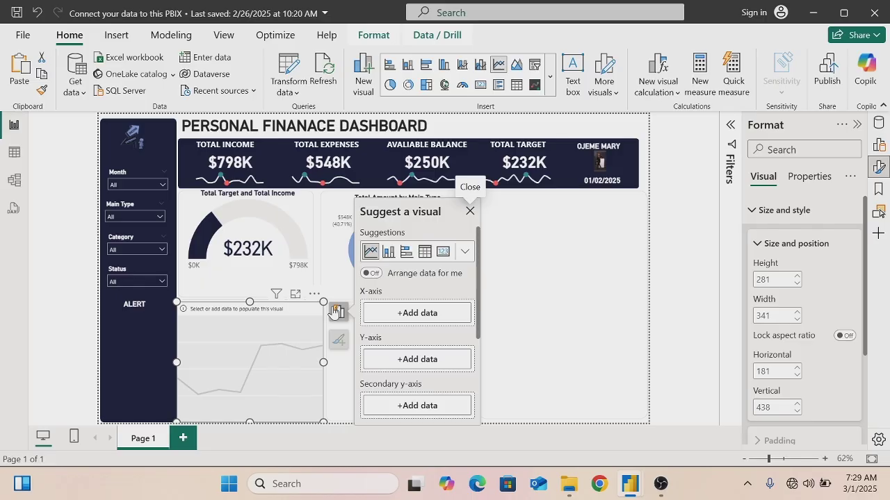
pyautogui.click(419, 315)
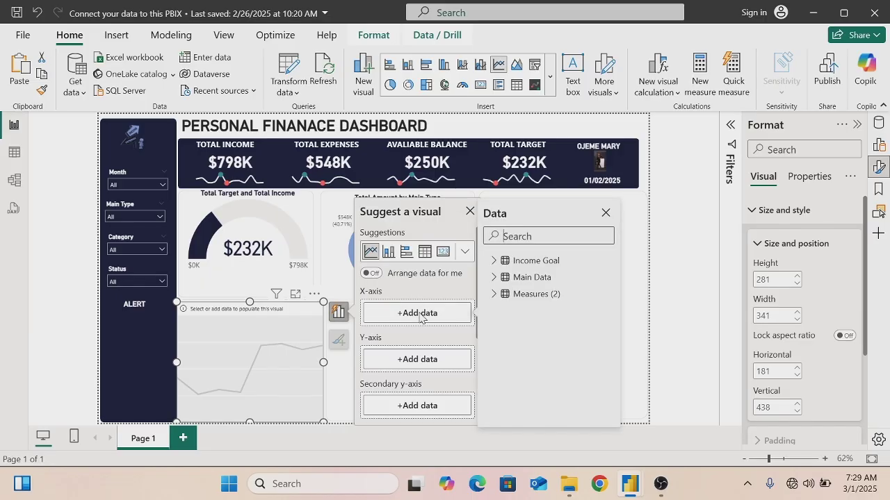
pyautogui.click(494, 293)
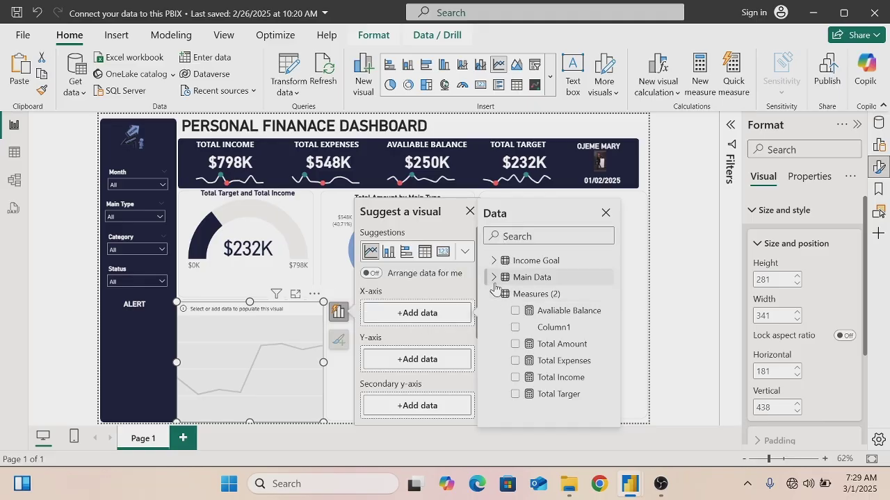
pyautogui.click(493, 277)
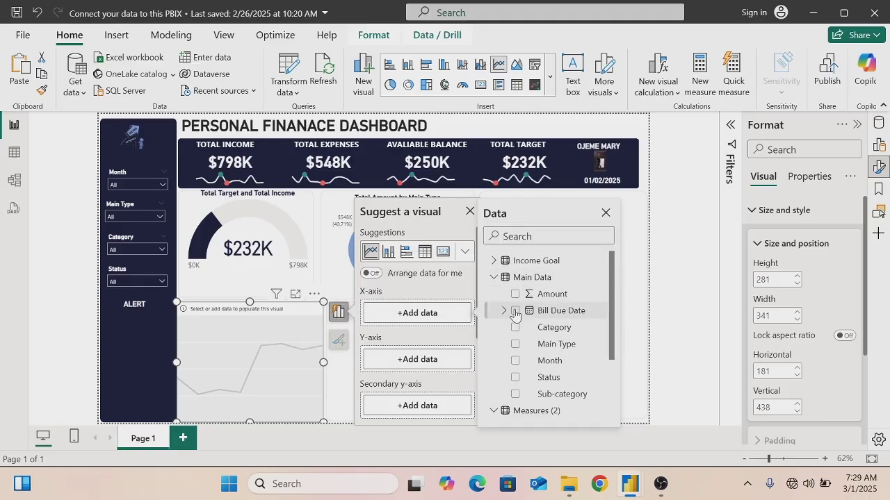
pyautogui.click(515, 311)
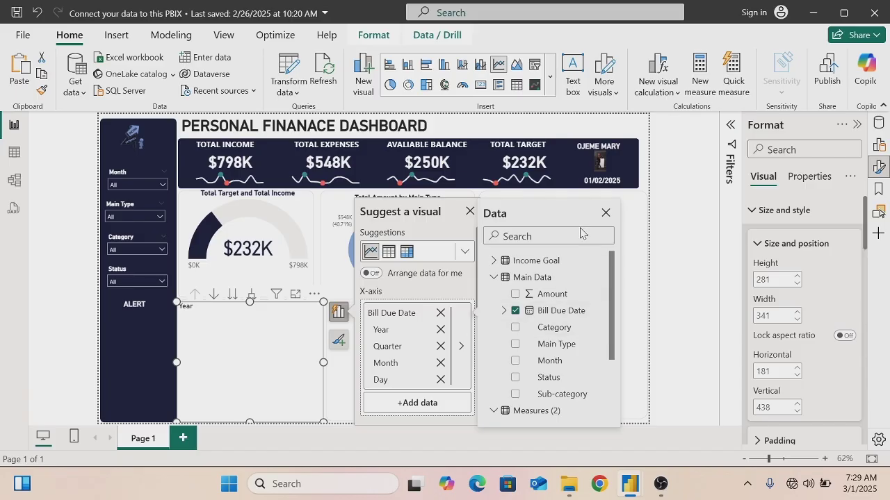
pyautogui.moveTo(614, 308); pyautogui.dragTo(613, 376)
pyautogui.click(605, 212)
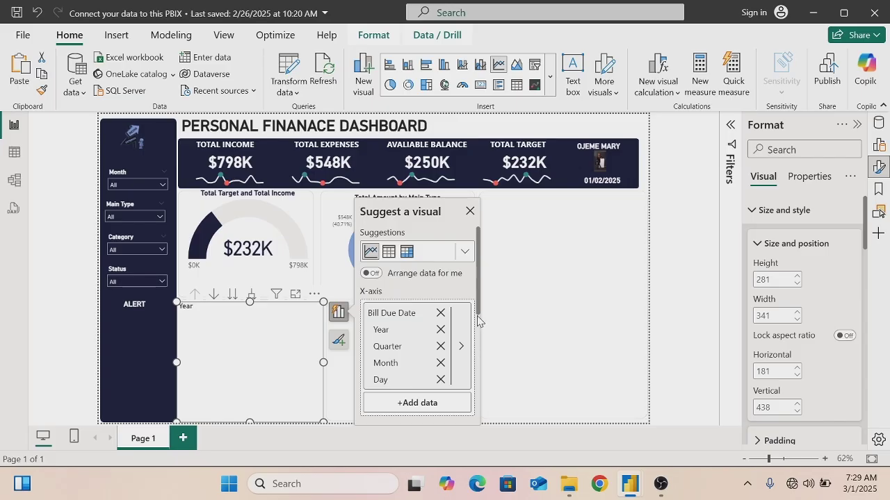
# Assign the Total Amount measure to the line chart's Y-axis
pyautogui.moveTo(478, 319); pyautogui.dragTo(473, 387)
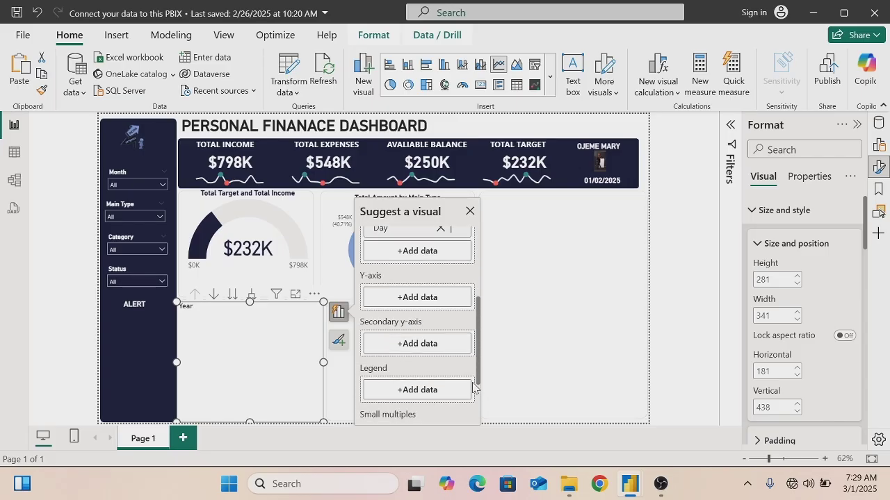
pyautogui.click(417, 297)
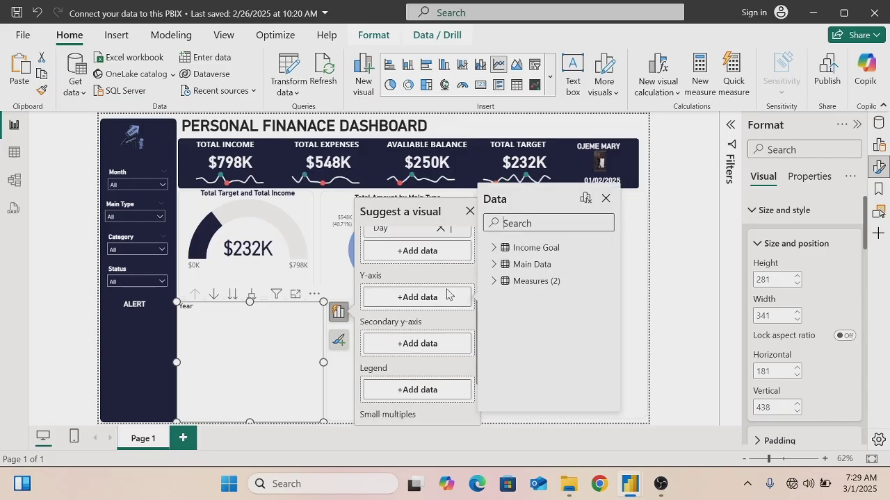
pyautogui.click(493, 282)
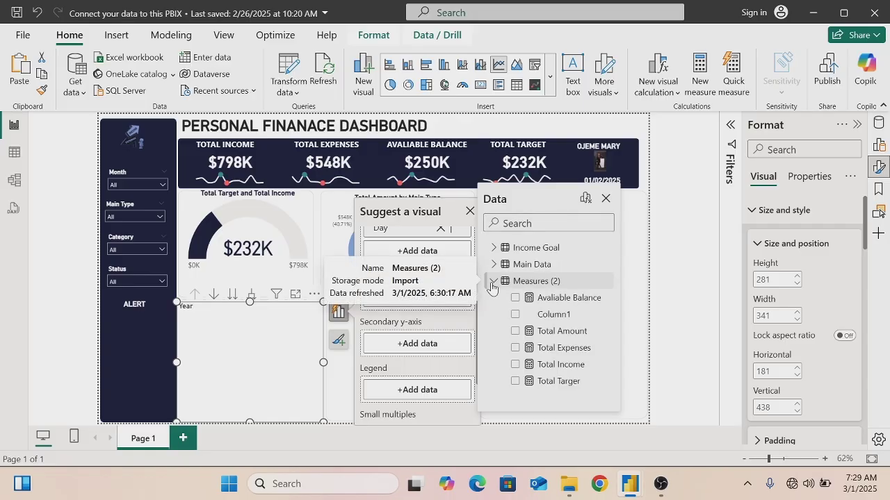
pyautogui.click(514, 331)
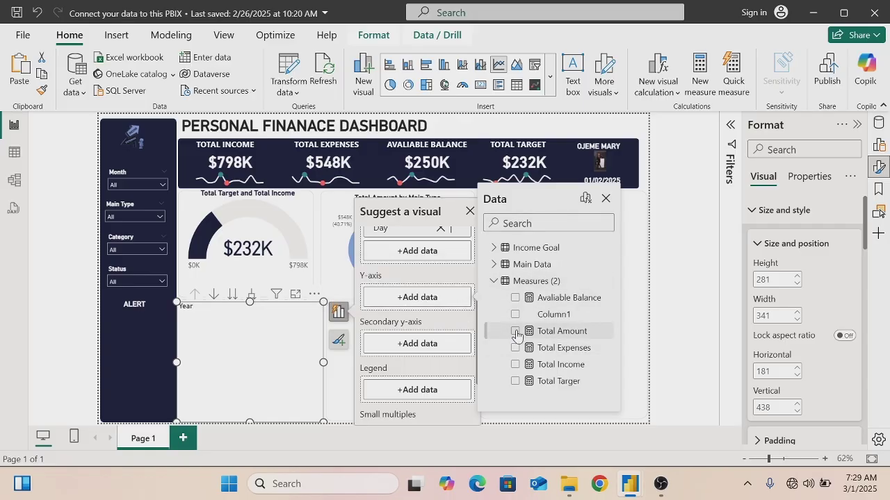
# Remove Bill Due Date from the line chart's X-axis and add it again from Main Data
pyautogui.click(469, 212)
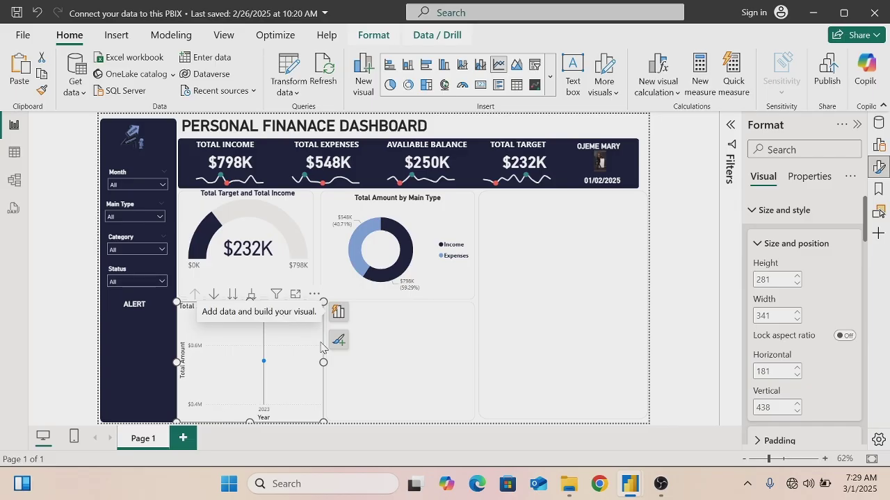
pyautogui.click(339, 311)
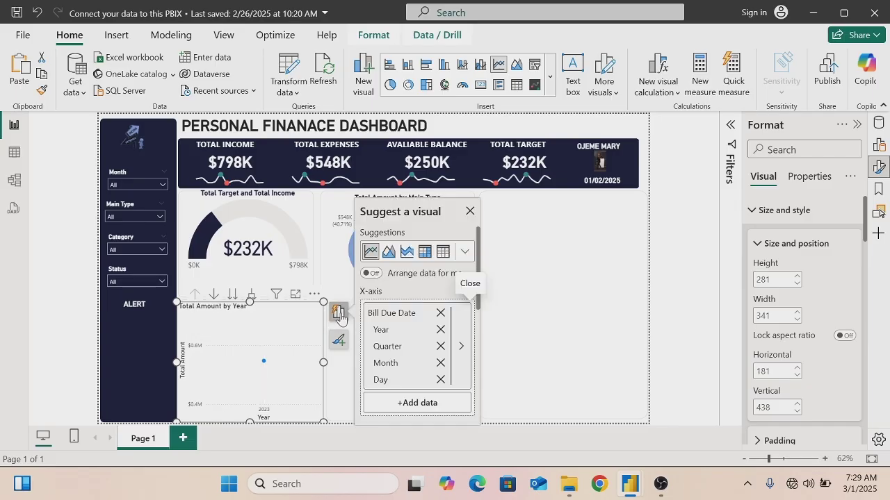
pyautogui.click(443, 315)
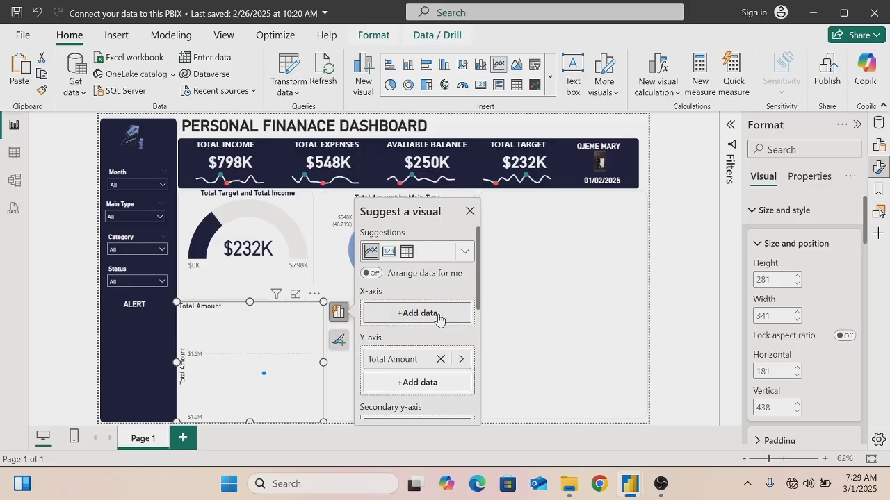
pyautogui.click(439, 315)
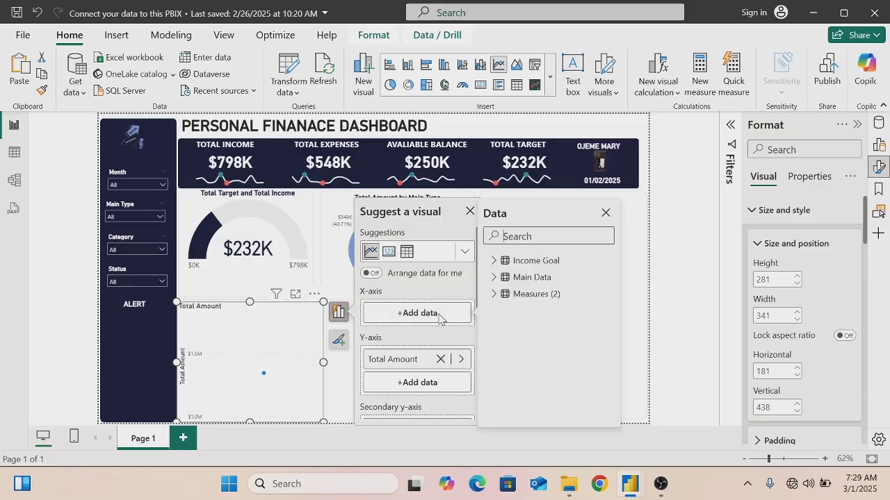
pyautogui.click(493, 278)
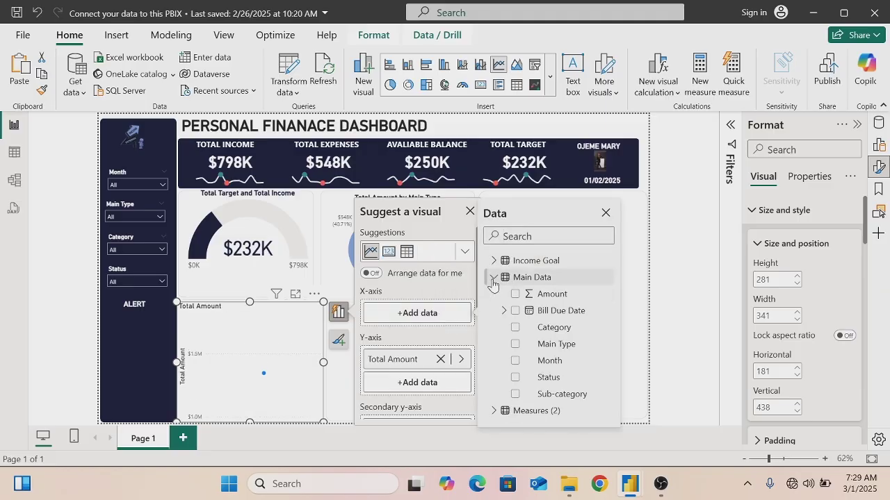
pyautogui.click(515, 311)
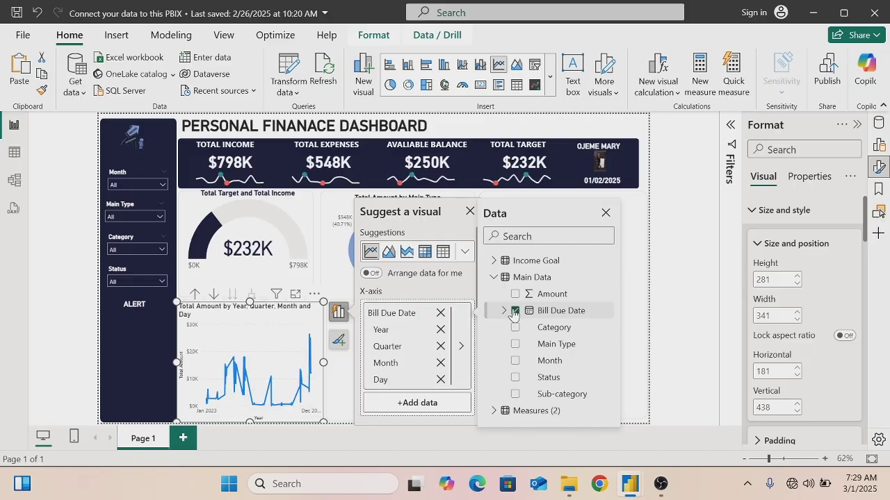
pyautogui.click(469, 212)
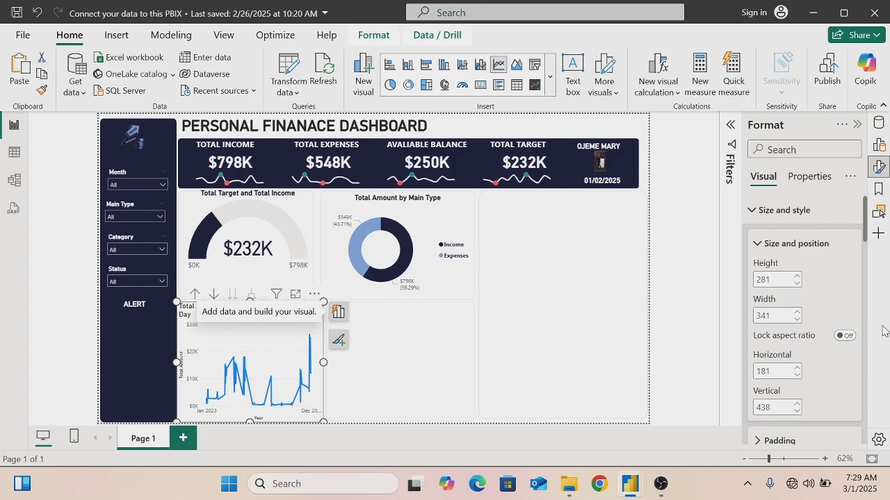
# Turn off the line chart's background and replace its title with "Trend Analysis of Expenses And Income"
pyautogui.scroll(-4, 864, 233)
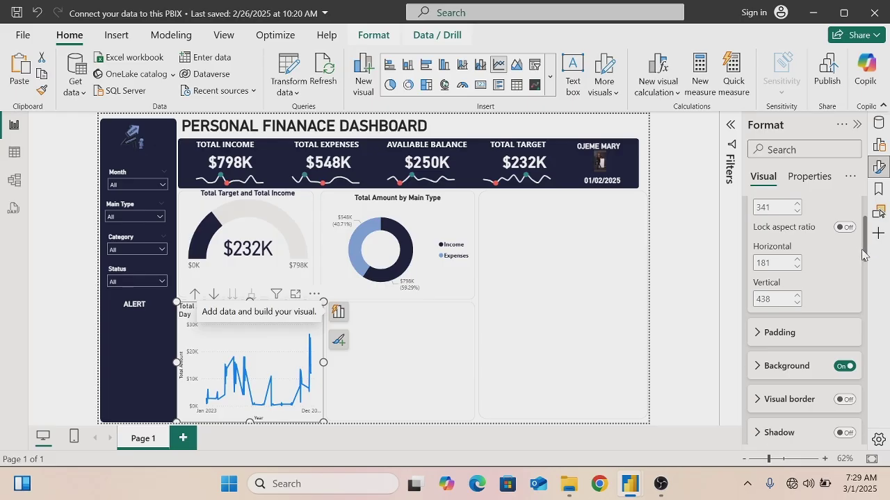
pyautogui.click(848, 242)
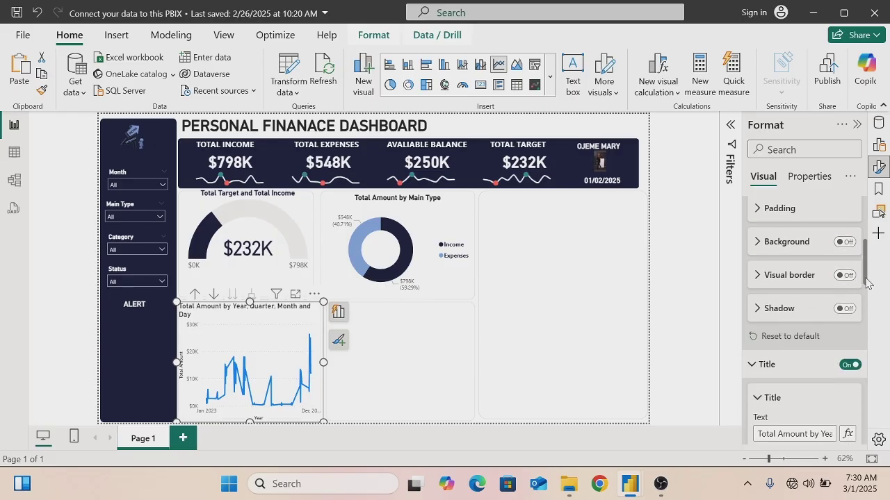
pyautogui.moveTo(866, 282); pyautogui.dragTo(866, 294)
pyautogui.click(758, 371)
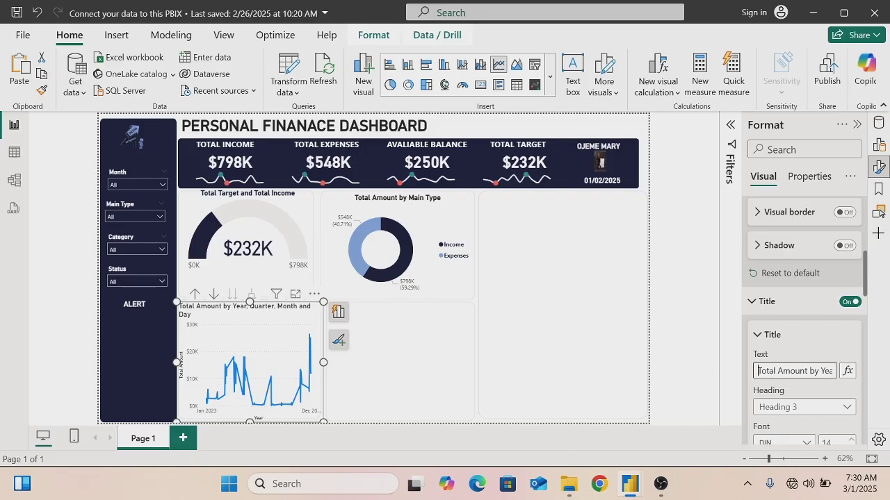
pyautogui.hotkey('ctrl', 'a')
pyautogui.press('BackSpace')
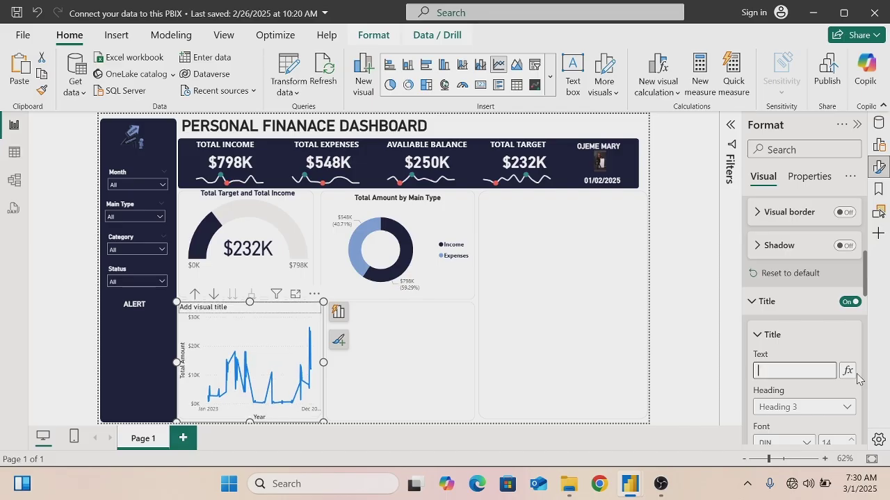
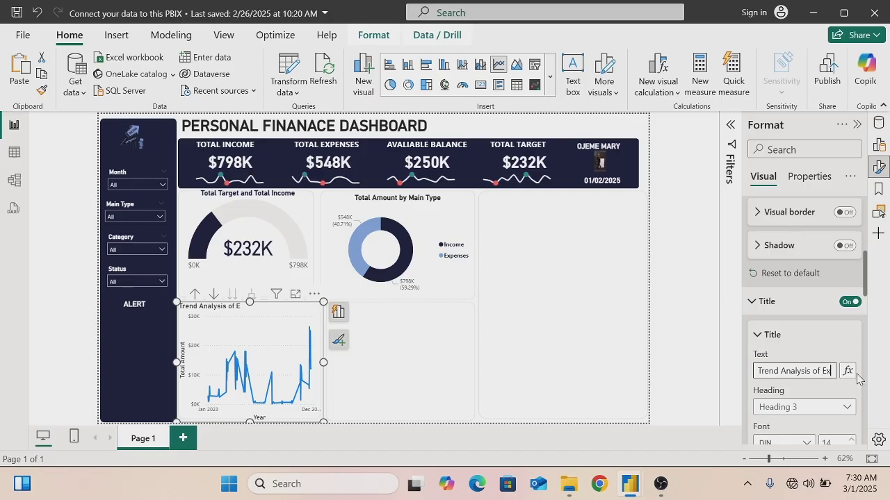
pyautogui.write('penses')
pyautogui.write('And')
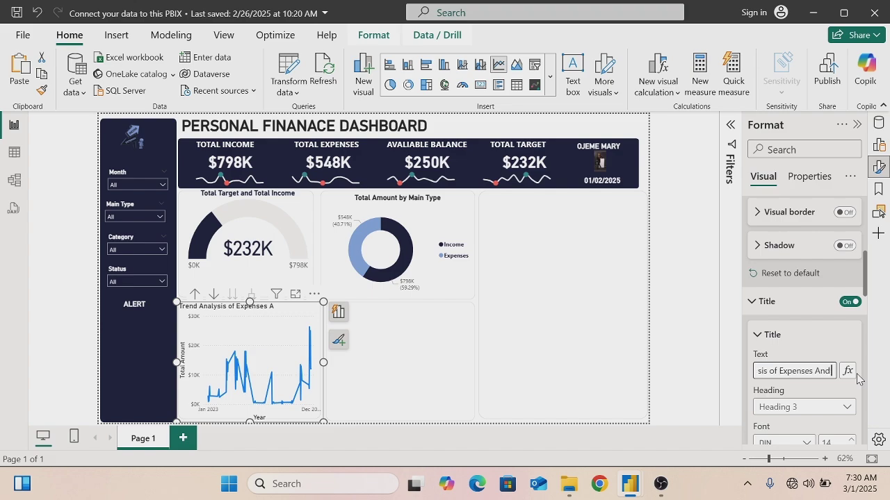
pyautogui.write(' Income')
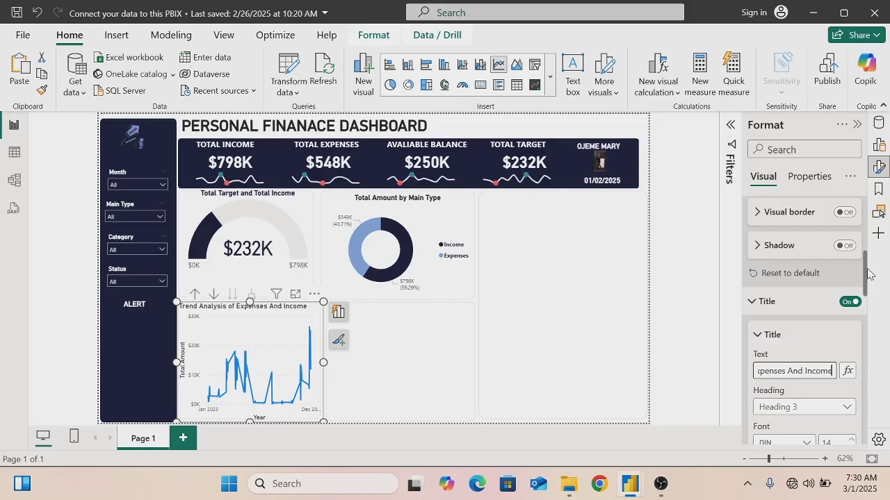
# Make the line chart's title bold and center it horizontally
pyautogui.moveTo(866, 273); pyautogui.dragTo(868, 304)
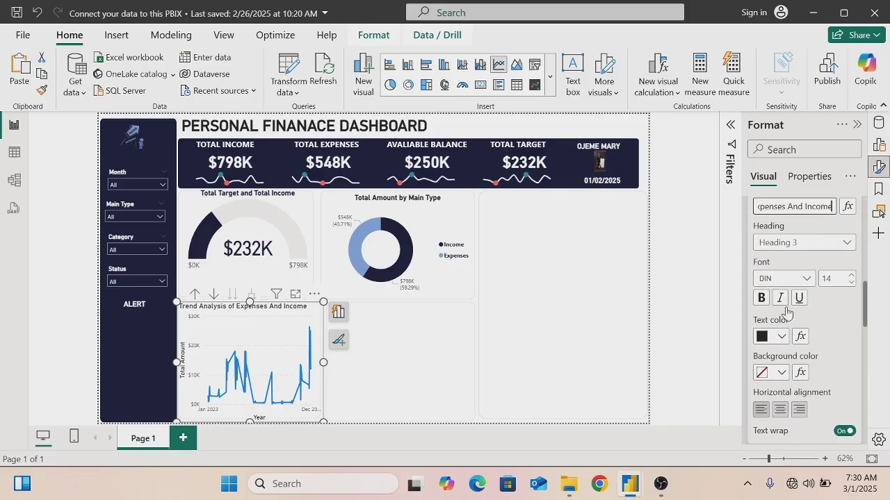
pyautogui.click(762, 298)
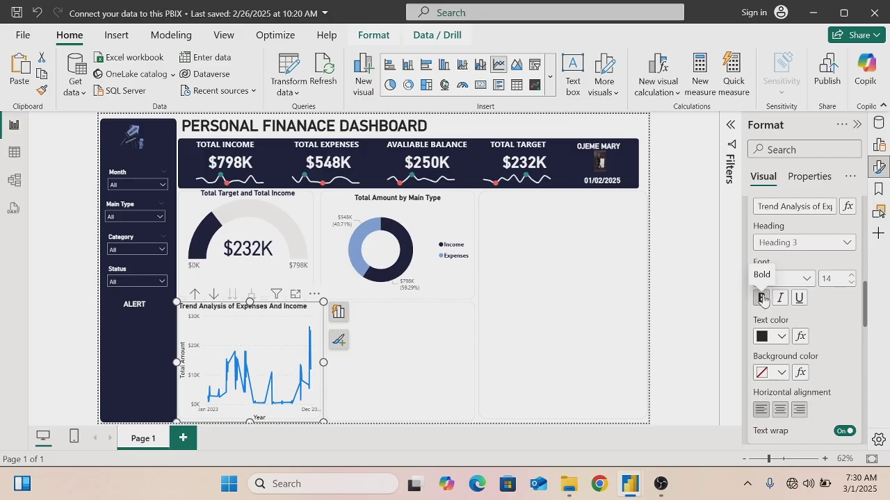
pyautogui.click(780, 412)
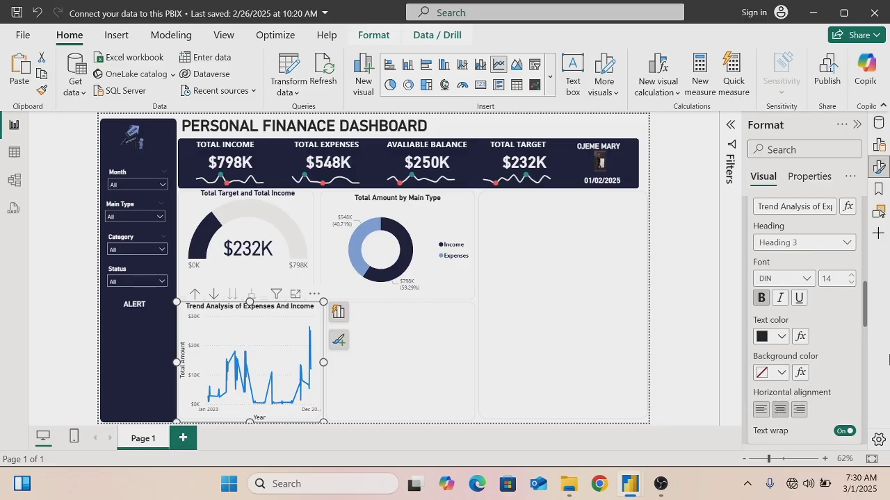
# Turn off the X-axis title of the line chart
pyautogui.moveTo(865, 298); pyautogui.dragTo(868, 341)
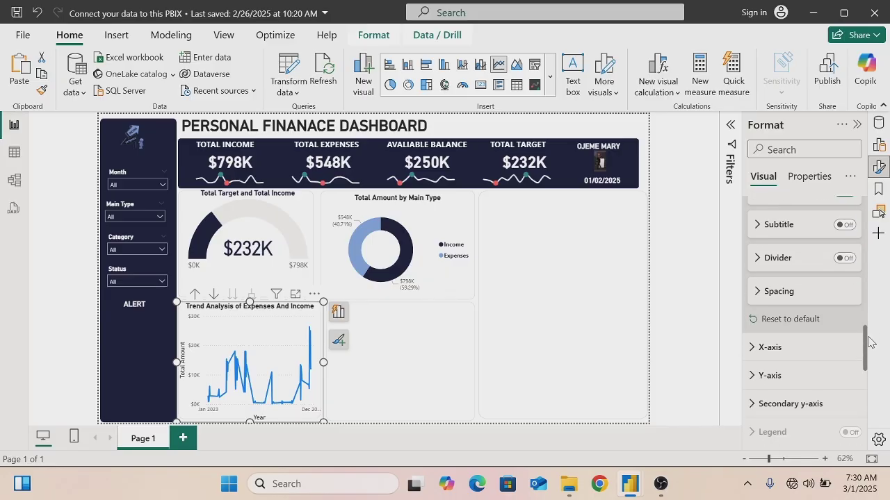
pyautogui.click(751, 353)
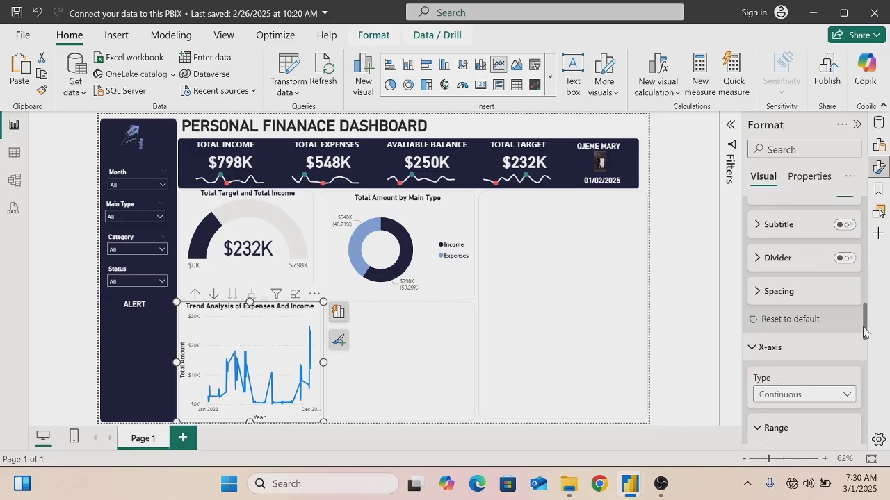
pyautogui.scroll(-5, 862, 334)
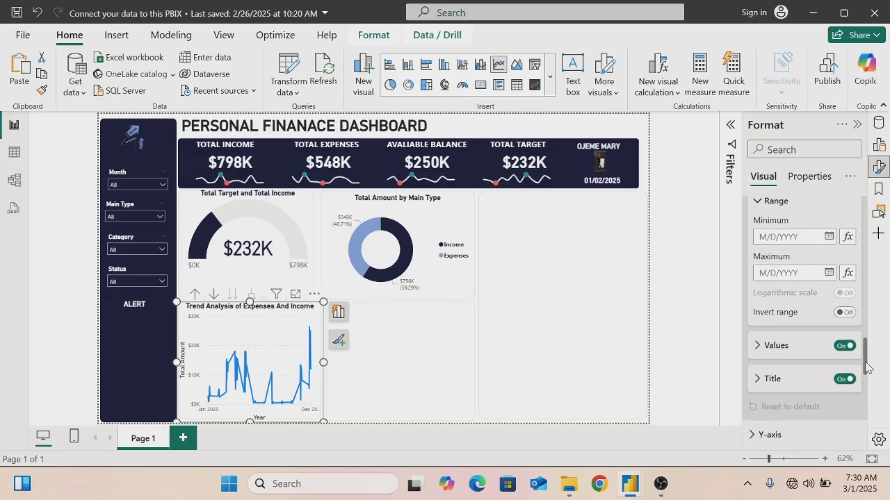
pyautogui.click(846, 379)
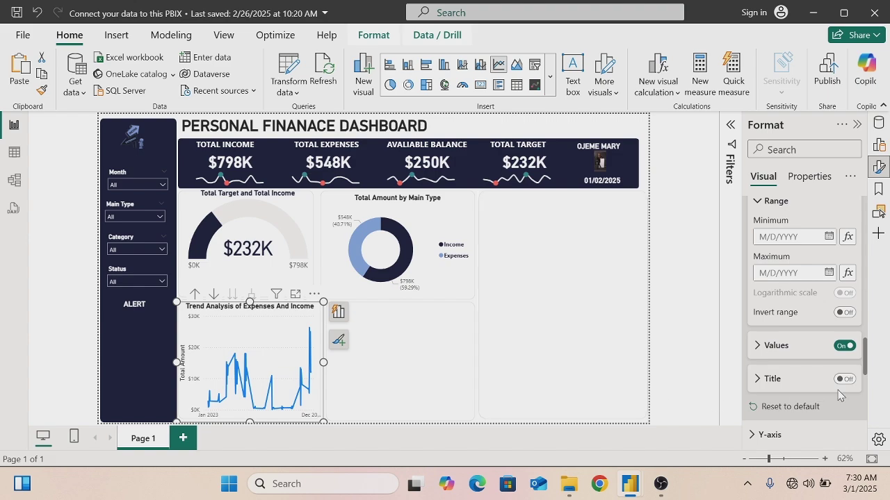
# Make the line chart's X-axis values bold and color them with the recently used dark navy
pyautogui.click(757, 346)
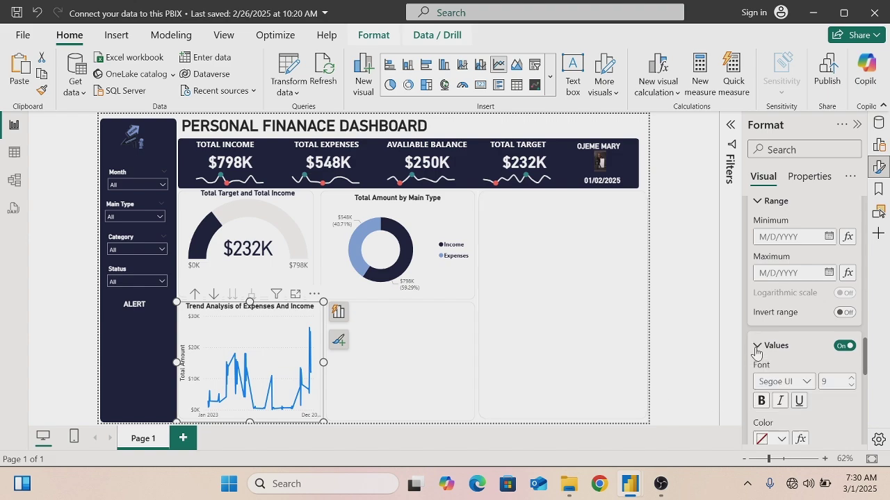
pyautogui.click(762, 403)
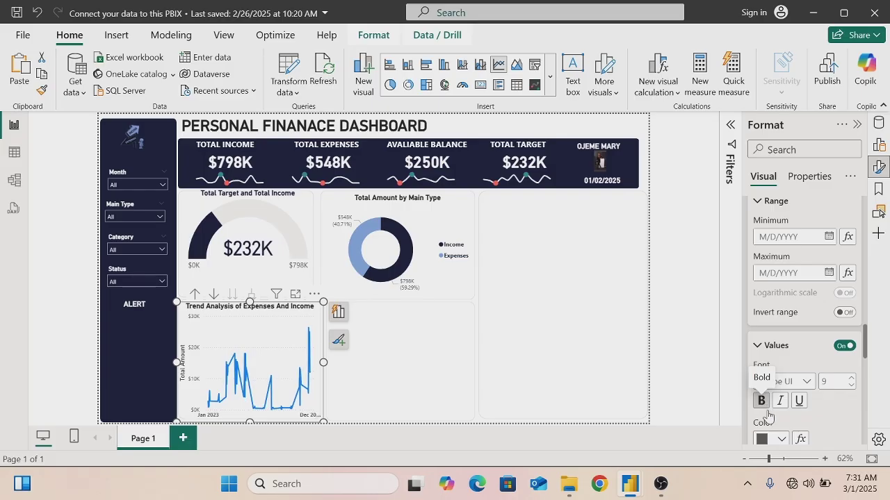
pyautogui.click(780, 440)
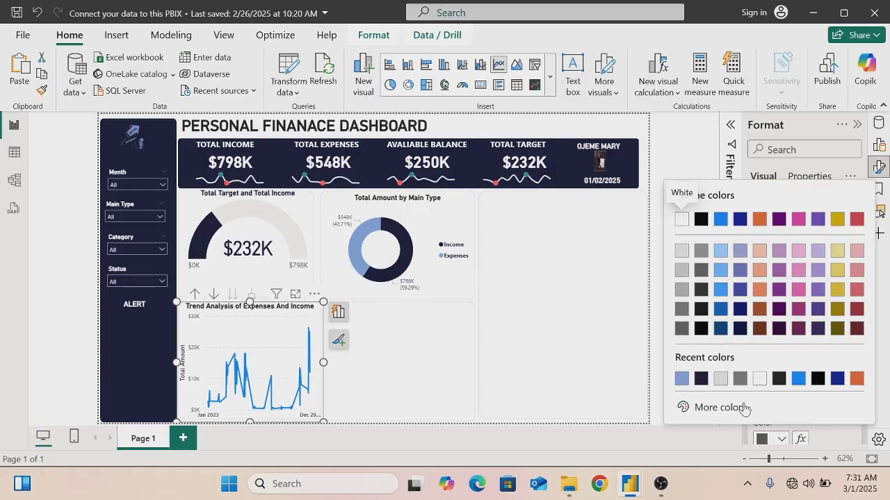
pyautogui.click(700, 381)
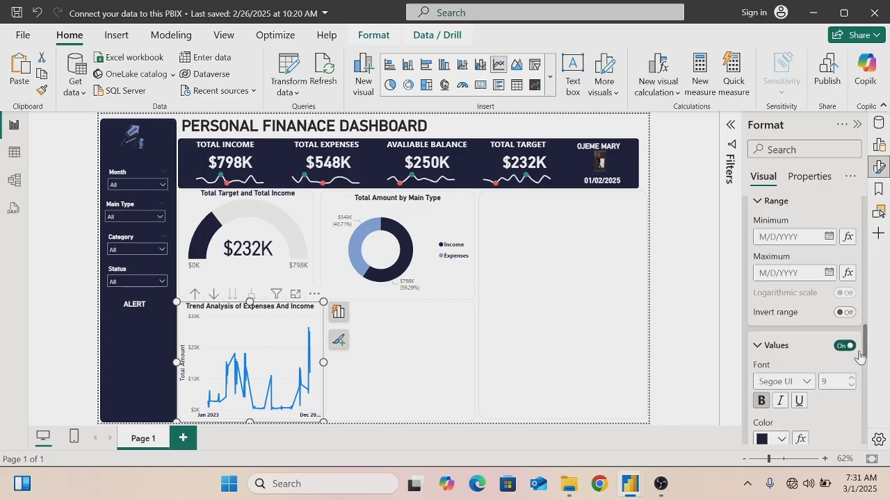
# Turn off both the values and the title of the line chart's Y-axis
pyautogui.moveTo(865, 354); pyautogui.dragTo(870, 393)
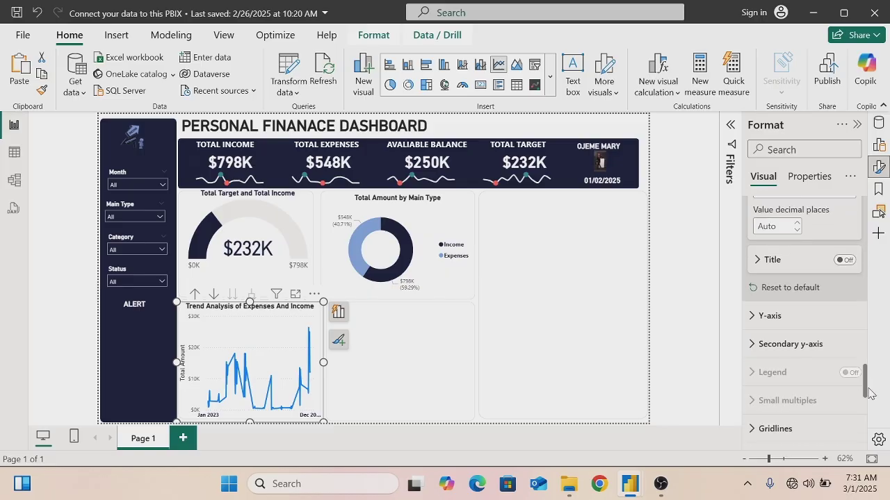
pyautogui.click(751, 317)
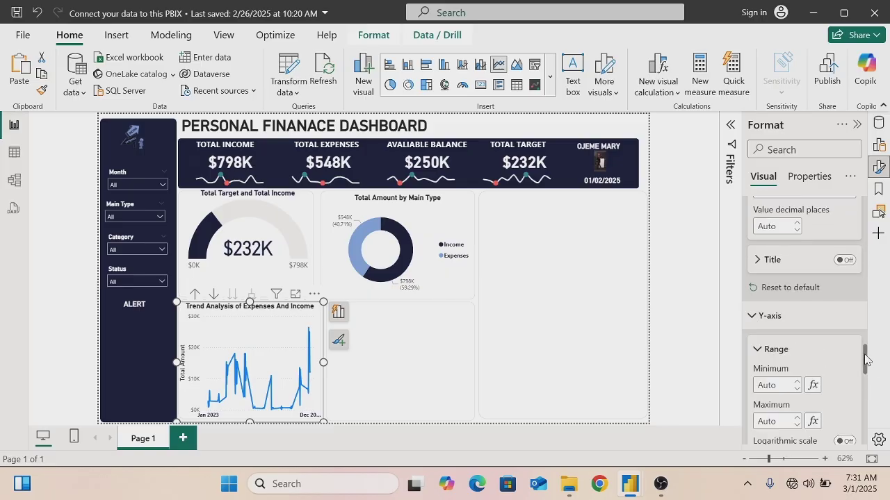
pyautogui.moveTo(865, 359); pyautogui.dragTo(866, 393)
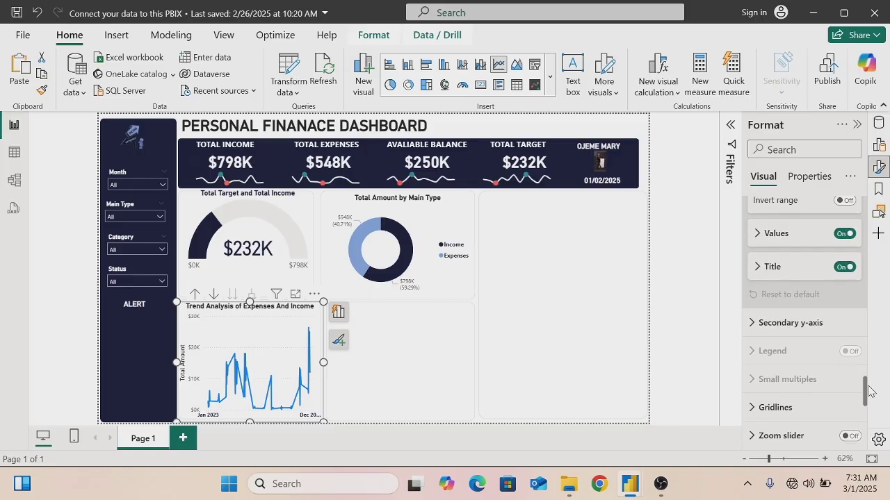
pyautogui.click(845, 234)
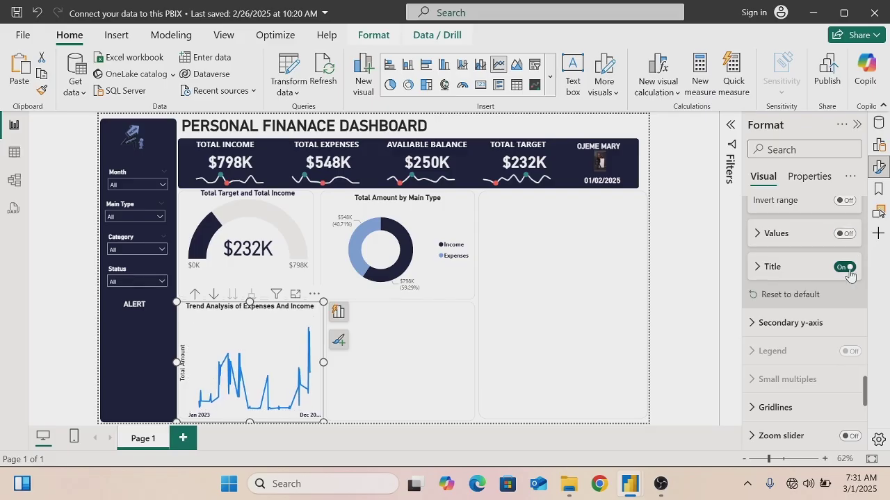
pyautogui.click(846, 267)
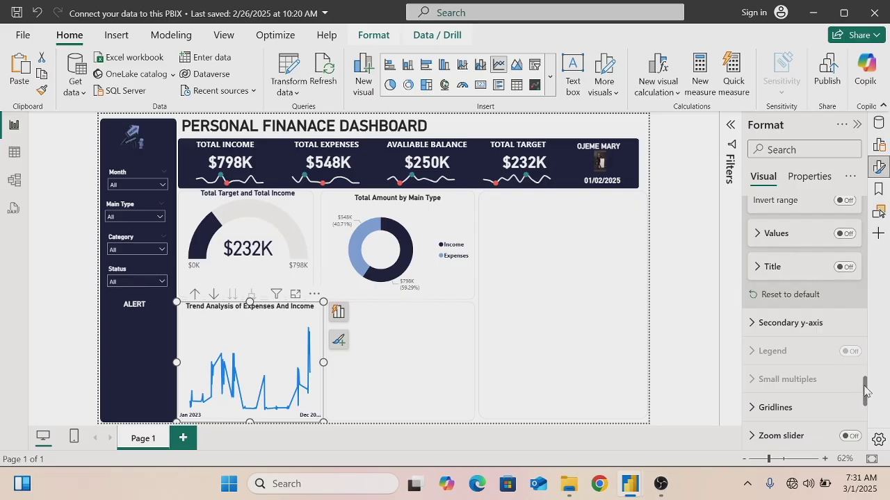
# Set the interpolation type of the line chart's line to Smooth for all series
pyautogui.moveTo(866, 391); pyautogui.dragTo(866, 413)
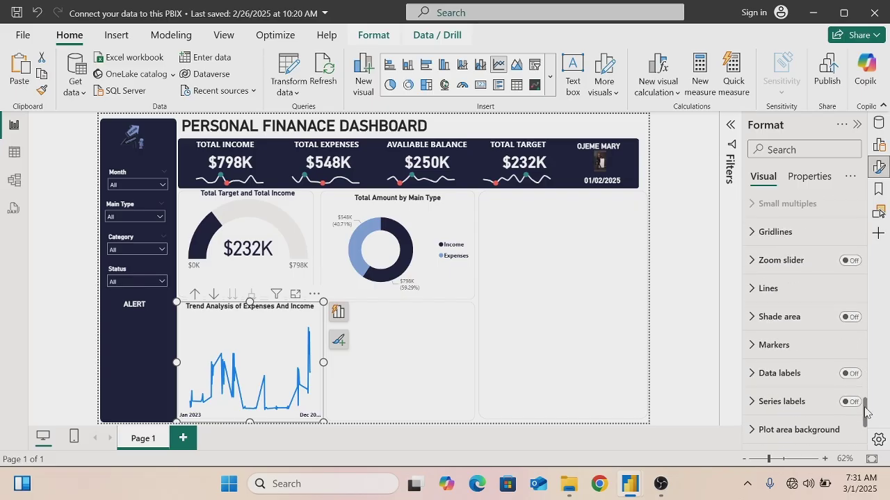
pyautogui.click(747, 289)
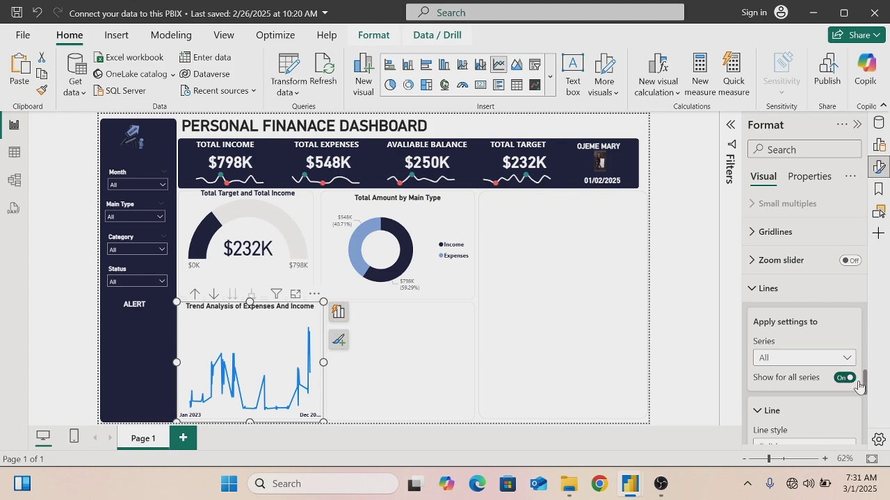
pyautogui.moveTo(865, 378); pyautogui.dragTo(865, 400)
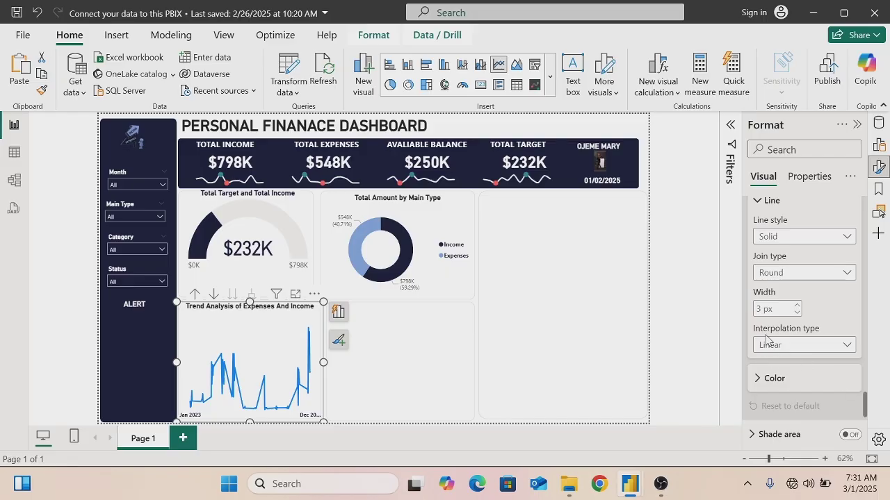
pyautogui.click(848, 346)
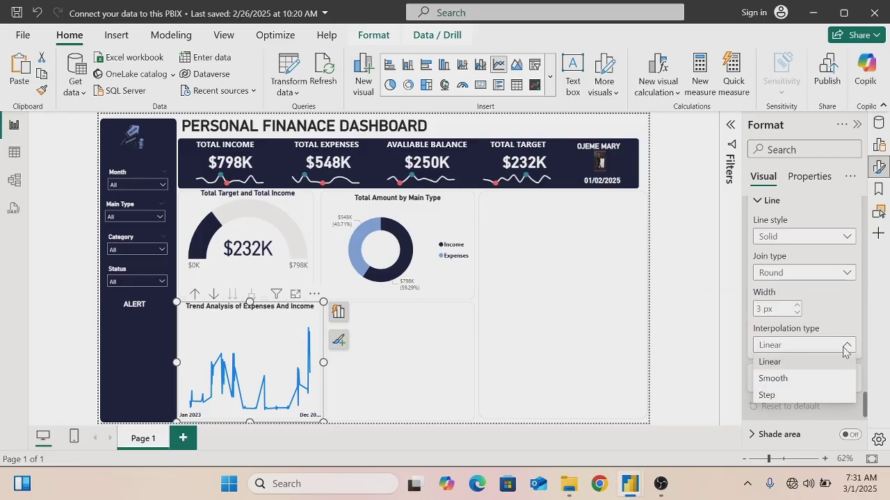
pyautogui.click(790, 380)
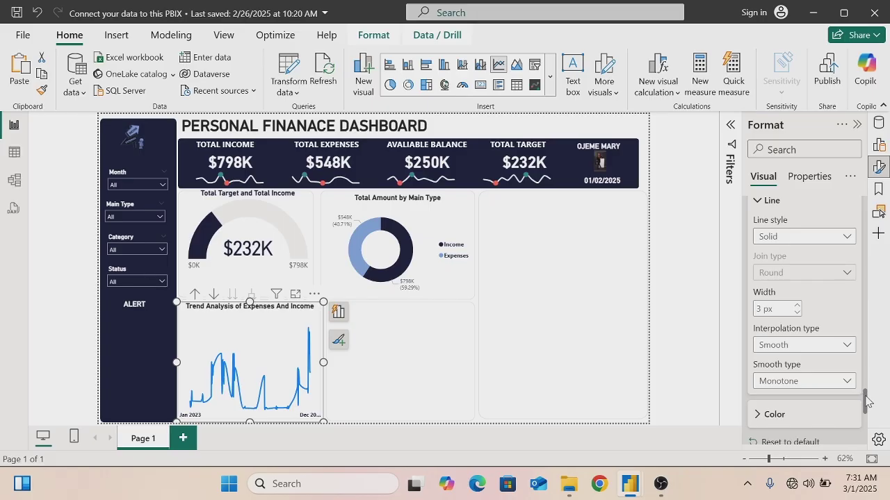
# Color the line chart's line with the recently used light blue and turn on its shade area
pyautogui.moveTo(866, 402); pyautogui.dragTo(867, 413)
pyautogui.click(755, 240)
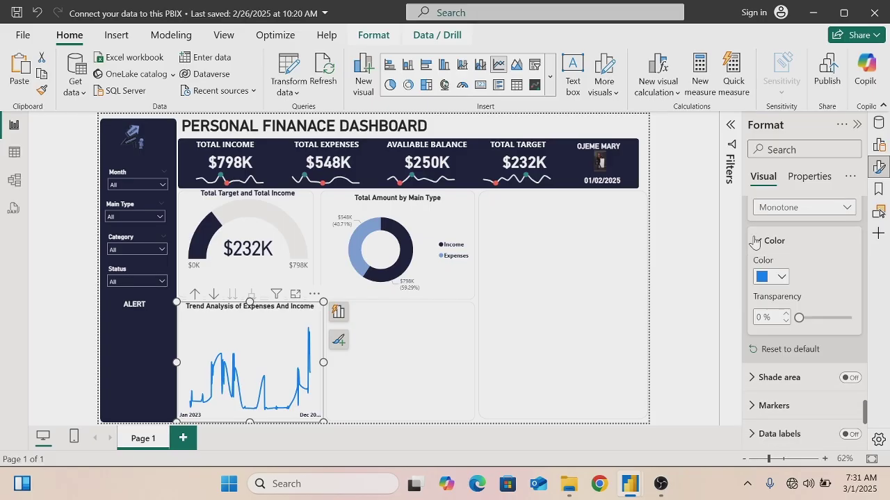
pyautogui.click(781, 277)
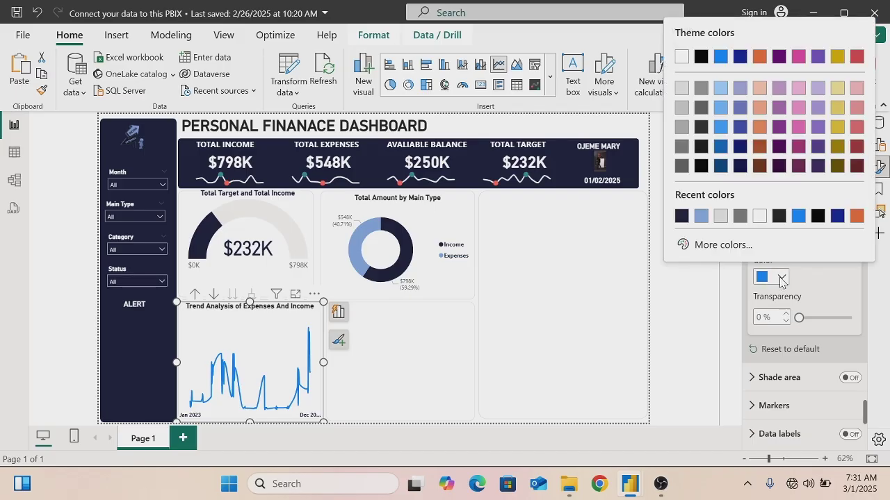
pyautogui.click(700, 214)
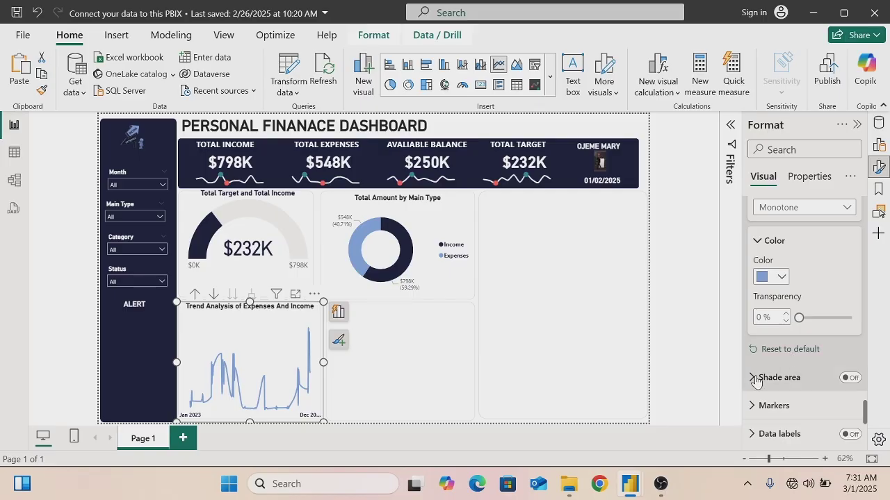
pyautogui.click(849, 378)
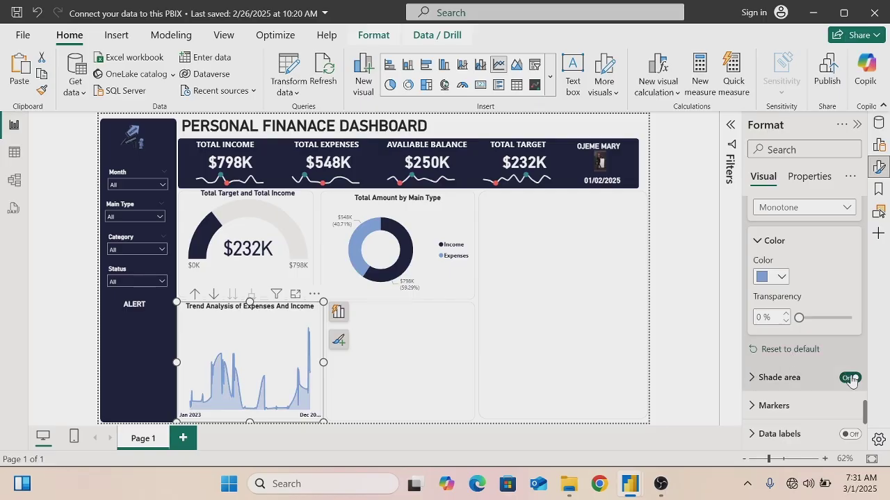
# Turn on the line chart's data labels and make their values bold in the recently used dark navy
pyautogui.click(854, 436)
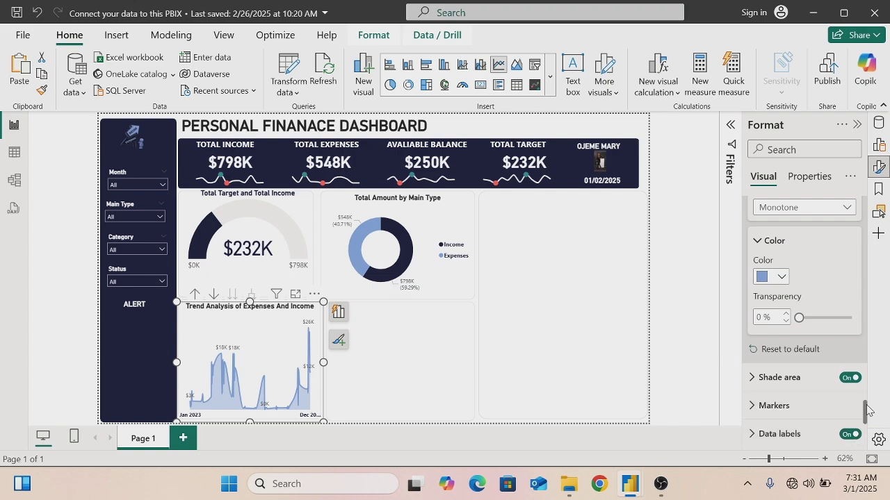
pyautogui.moveTo(866, 410)
pyautogui.mouseDown()
pyautogui.moveTo(866, 429)
pyautogui.moveTo(866, 417)
pyautogui.mouseUp()
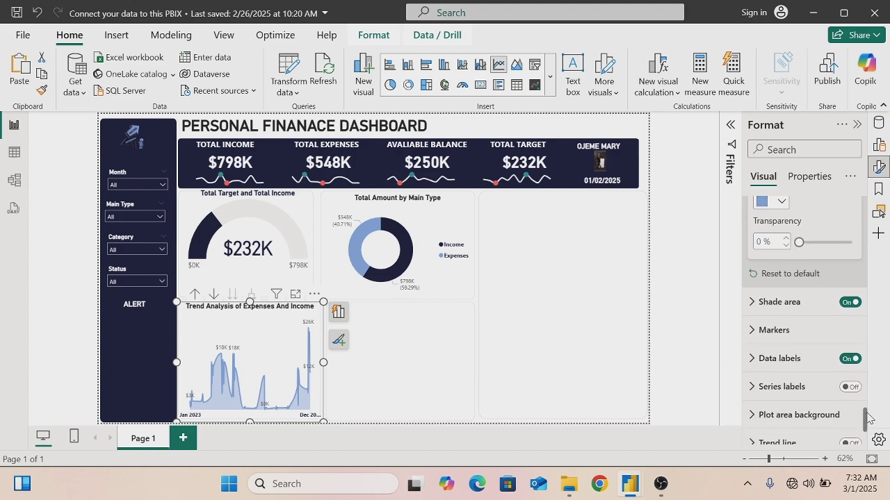
pyautogui.click(751, 360)
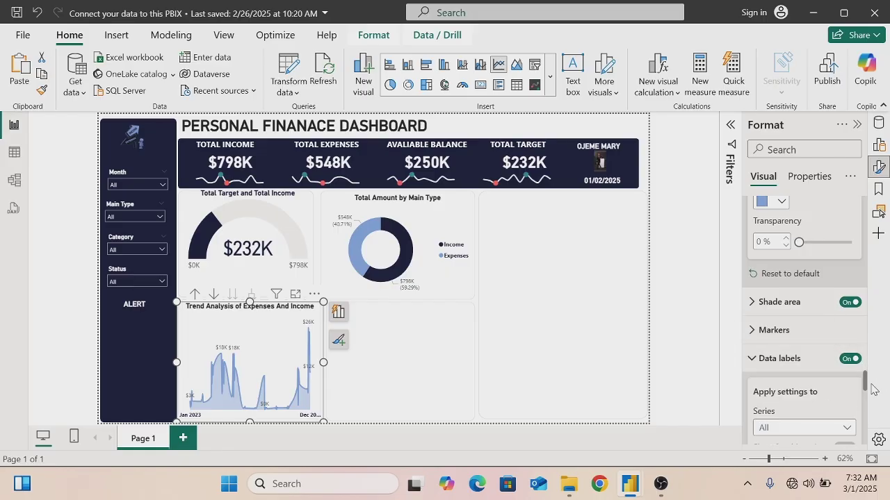
pyautogui.moveTo(866, 384); pyautogui.dragTo(868, 422)
pyautogui.click(757, 269)
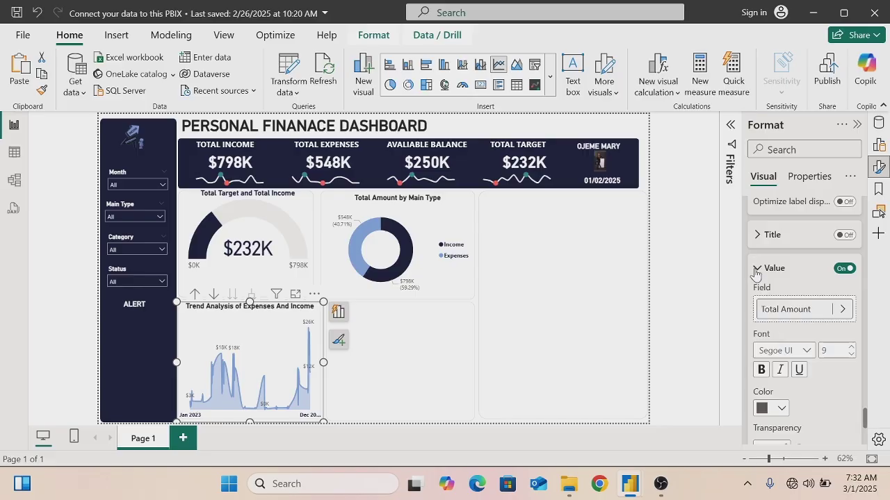
pyautogui.click(761, 376)
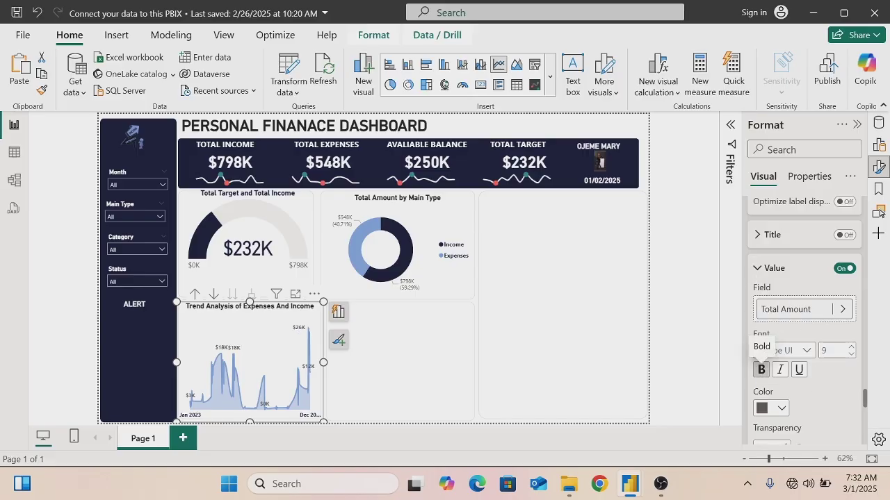
pyautogui.click(781, 410)
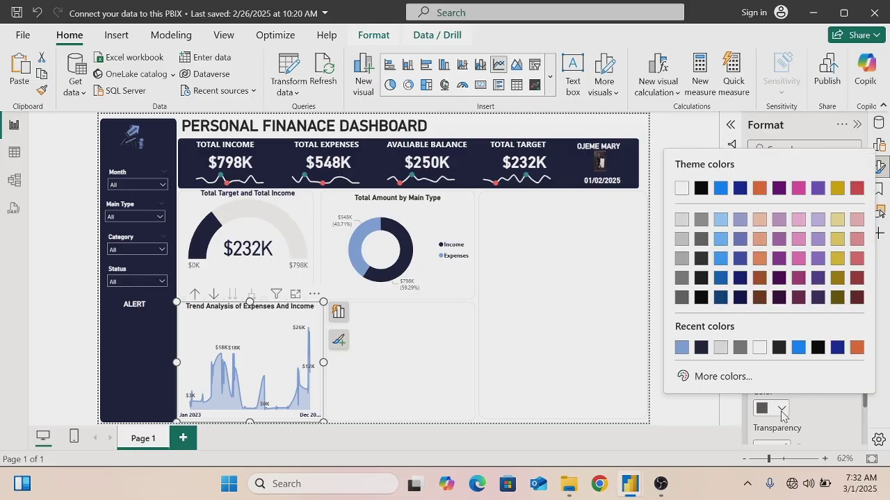
pyautogui.click(682, 348)
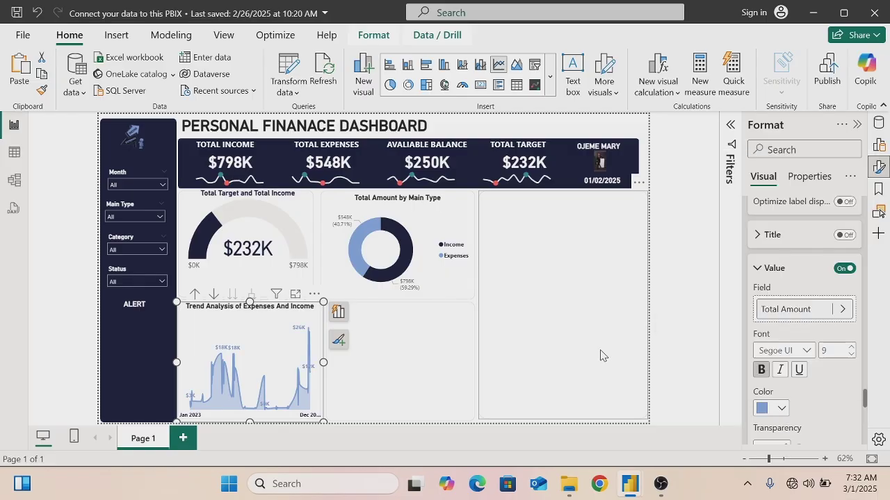
pyautogui.click(782, 410)
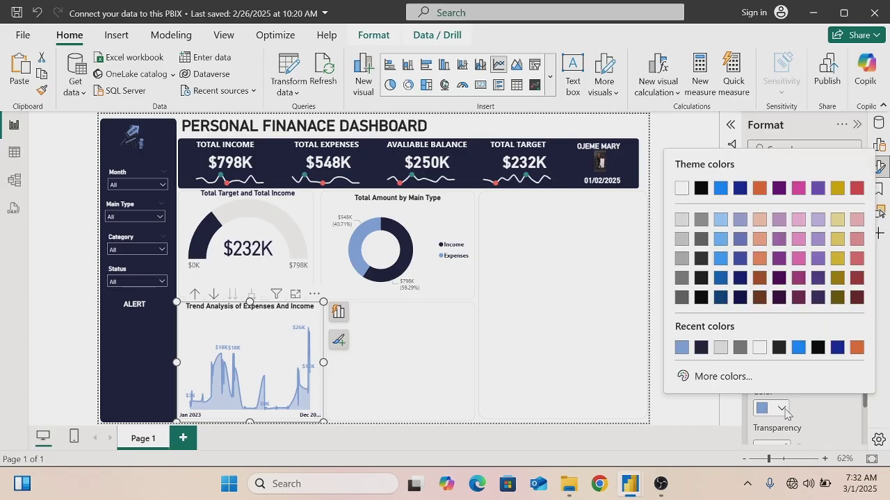
pyautogui.click(699, 351)
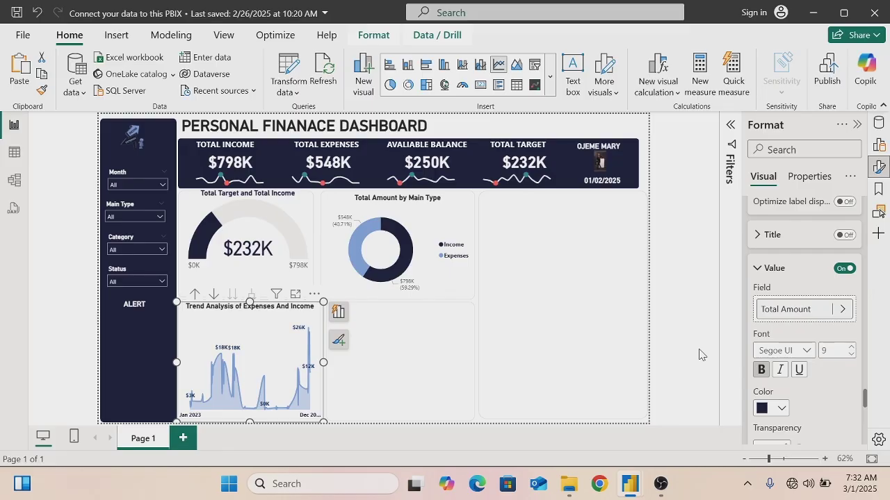
# Insert a pie chart and move it onto the empty panel below the donut chart
pyautogui.click(564, 334)
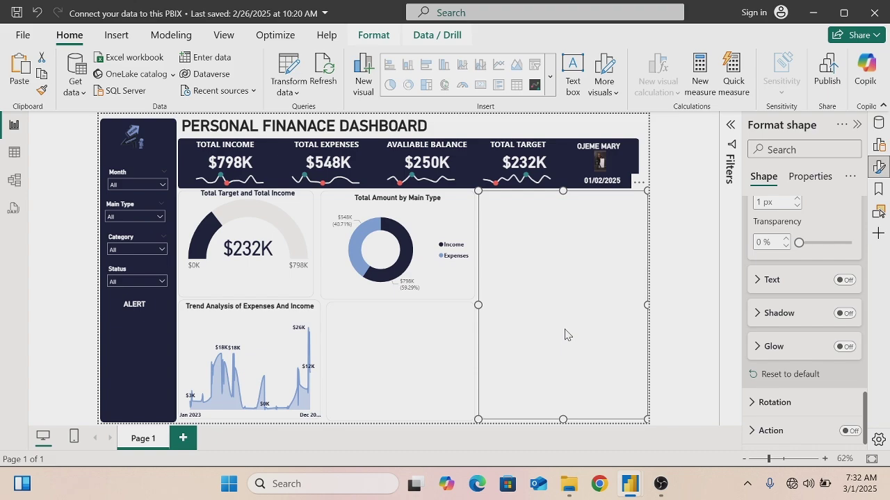
pyautogui.click(681, 219)
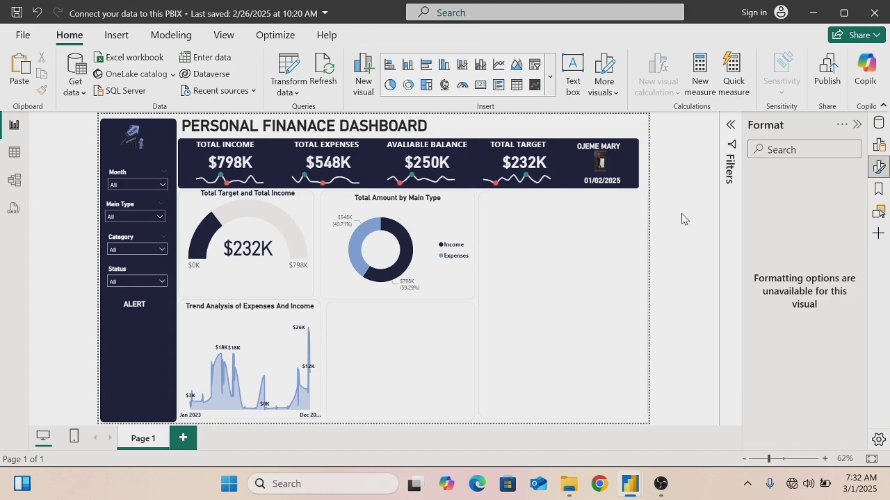
pyautogui.click(389, 84)
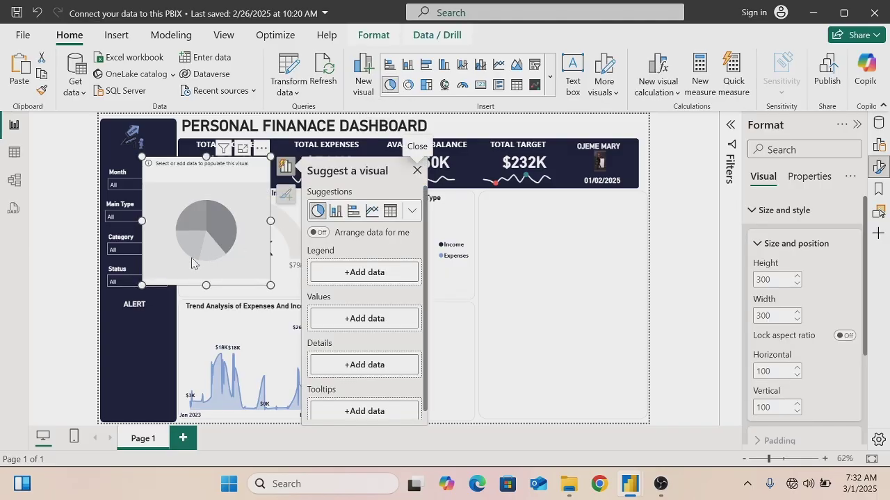
pyautogui.moveTo(192, 262); pyautogui.dragTo(374, 400)
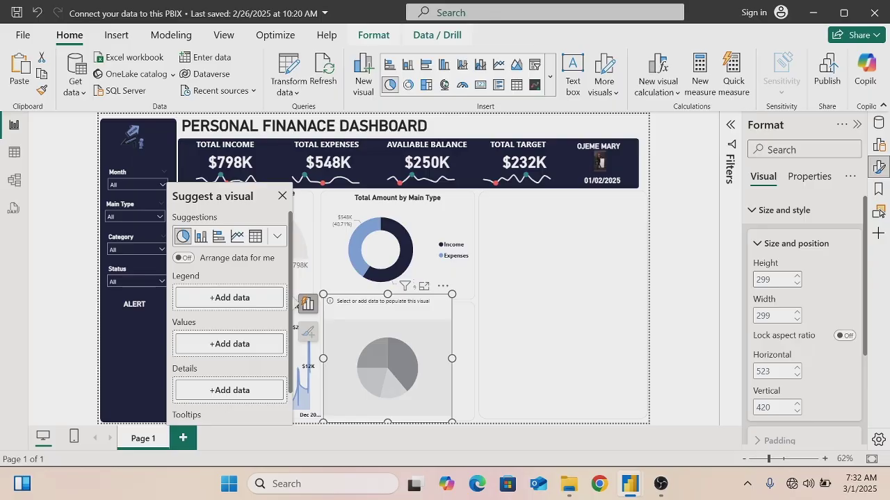
# Set the empty pie chart's height to 264 and its width to 299
pyautogui.doubleClick(763, 279)
pyautogui.press('BackSpace')
pyautogui.write('264')
pyautogui.press('Tab')
pyautogui.press('BackSpace')
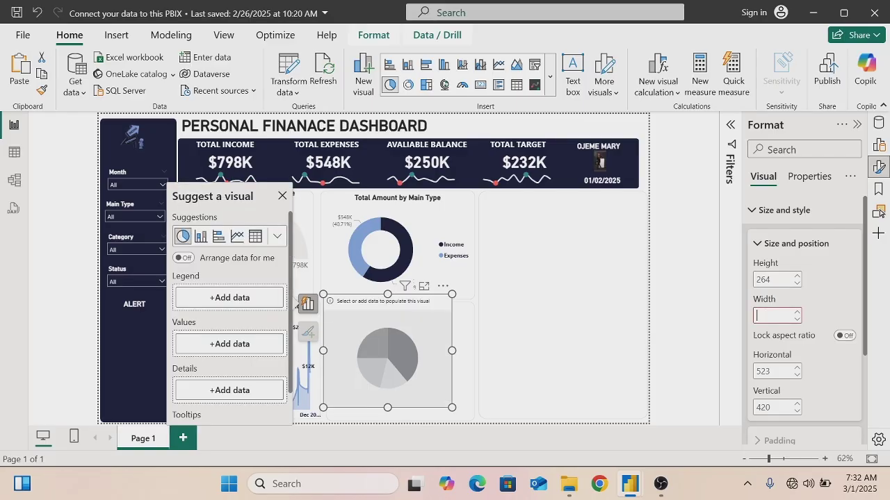
pyautogui.write('299')
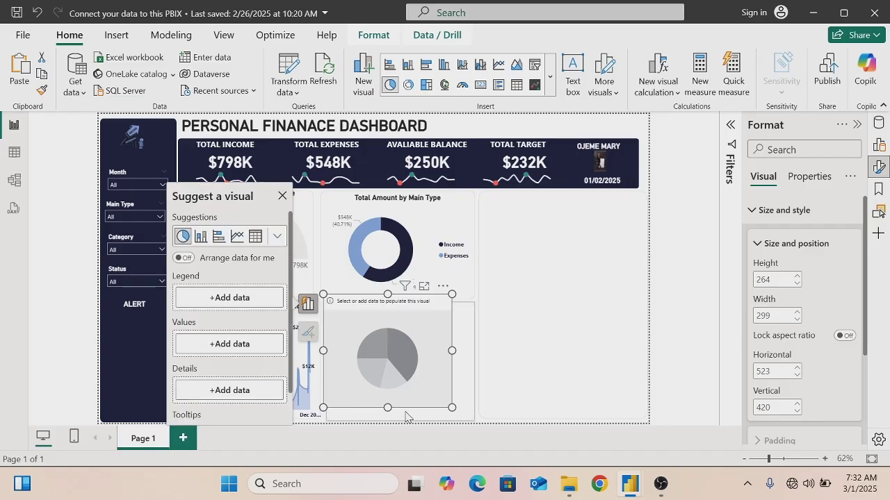
# Move the pie chart down within its panel and stretch it to about 273 high and 315 wide
pyautogui.moveTo(405, 417); pyautogui.dragTo(411, 427)
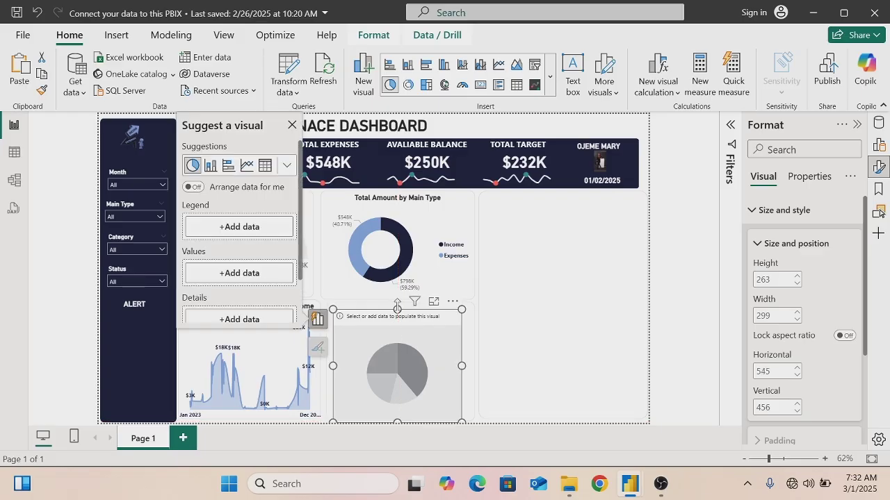
pyautogui.moveTo(397, 308); pyautogui.dragTo(396, 305)
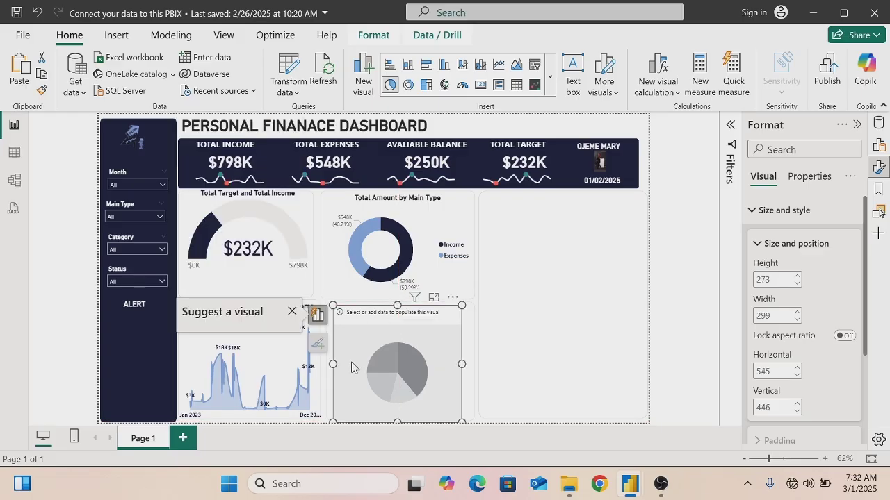
pyautogui.moveTo(327, 364); pyautogui.dragTo(320, 364)
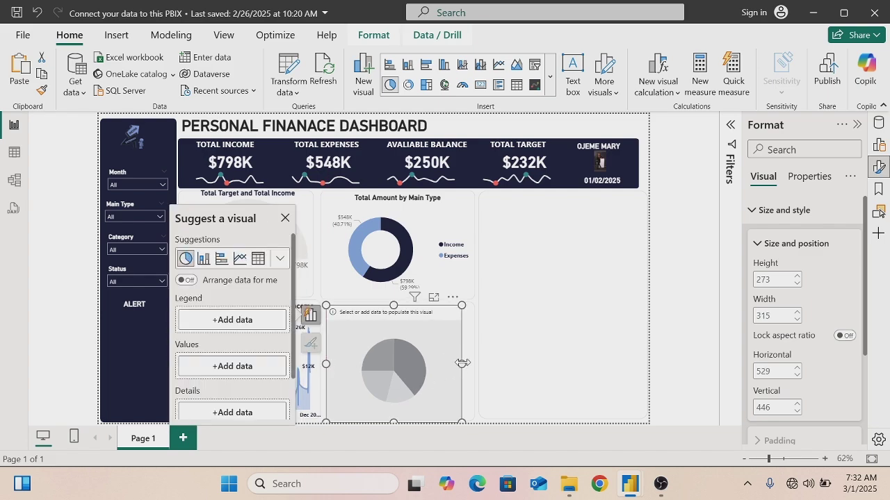
# Widen the empty pie chart to 338 and add the Status field from Main Data as its legend
pyautogui.moveTo(462, 363); pyautogui.dragTo(471, 363)
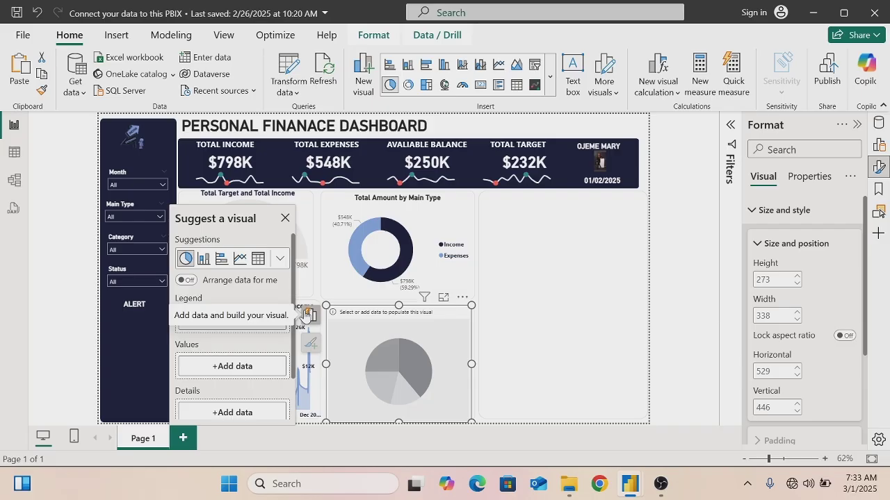
pyautogui.click(208, 321)
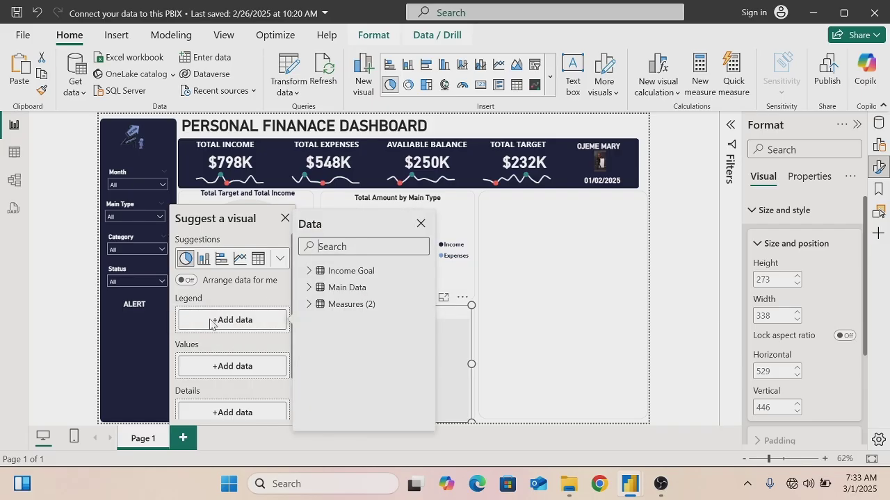
pyautogui.click(306, 288)
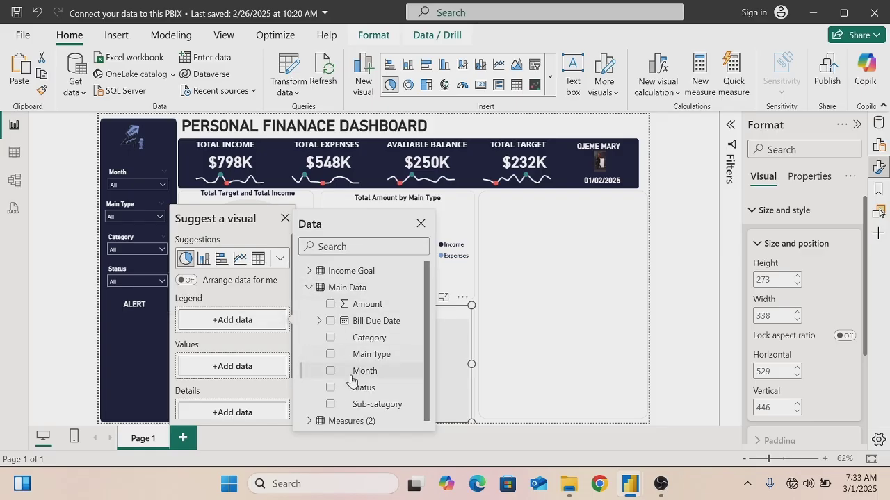
pyautogui.click(330, 389)
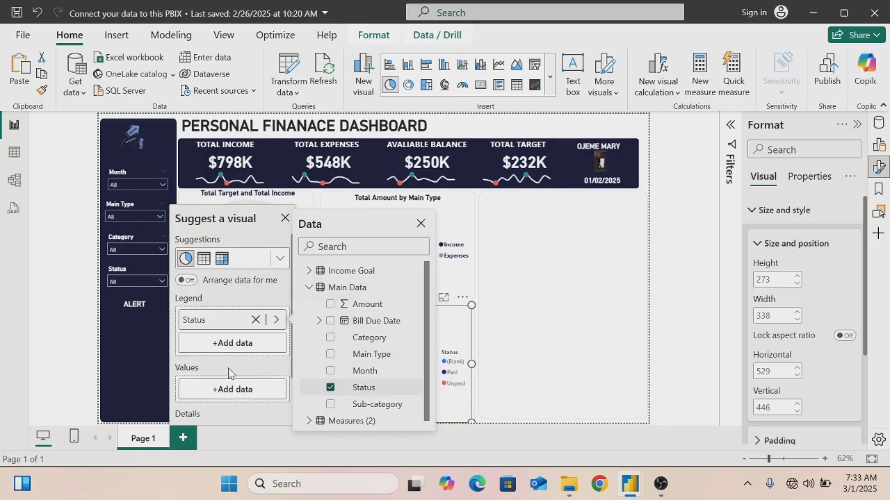
# Add the Total Amount measure from the Measures table as the pie chart's values
pyautogui.click(229, 389)
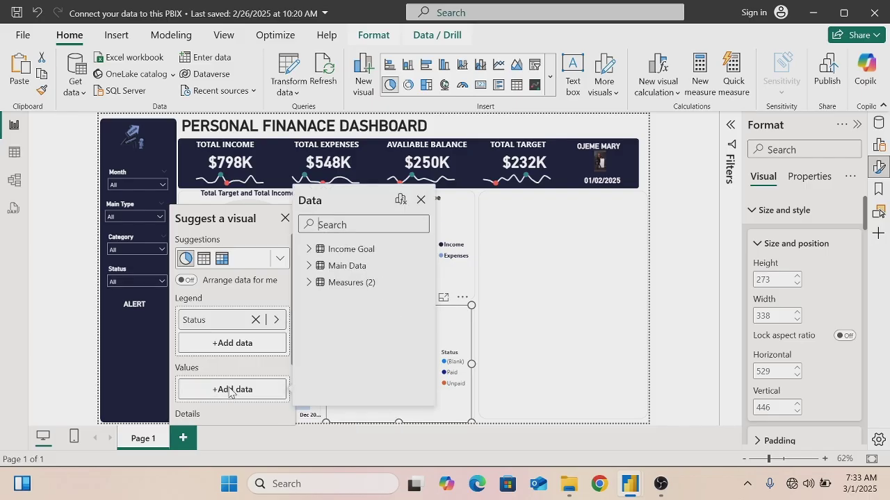
pyautogui.click(309, 283)
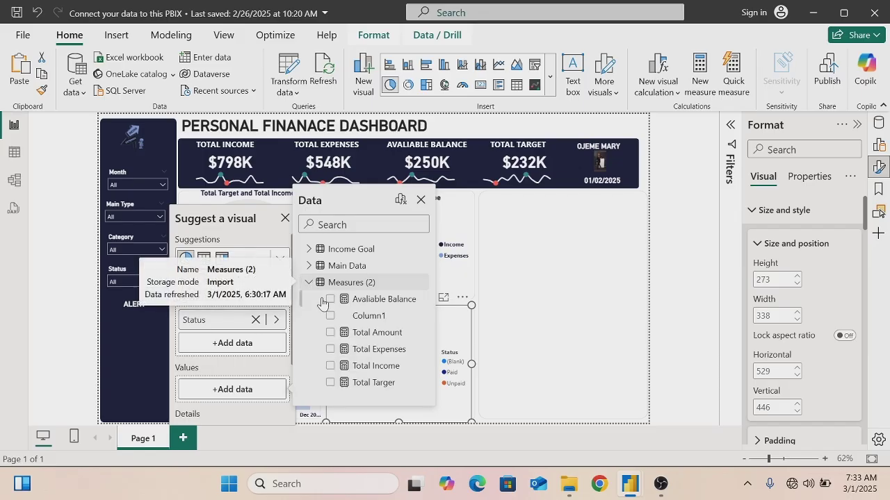
pyautogui.click(331, 334)
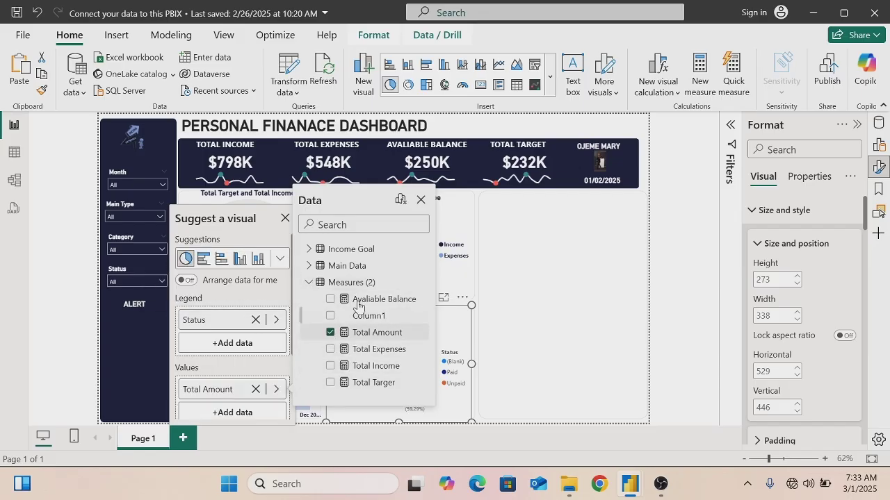
pyautogui.click(419, 200)
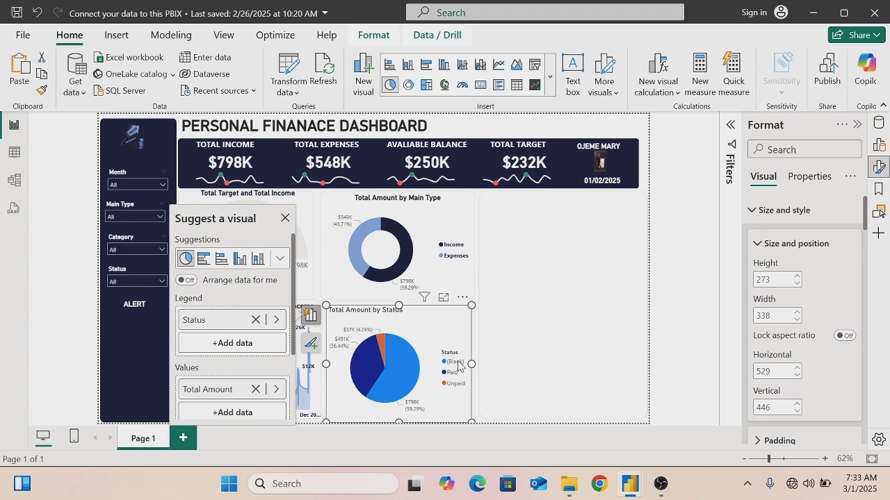
pyautogui.click(285, 218)
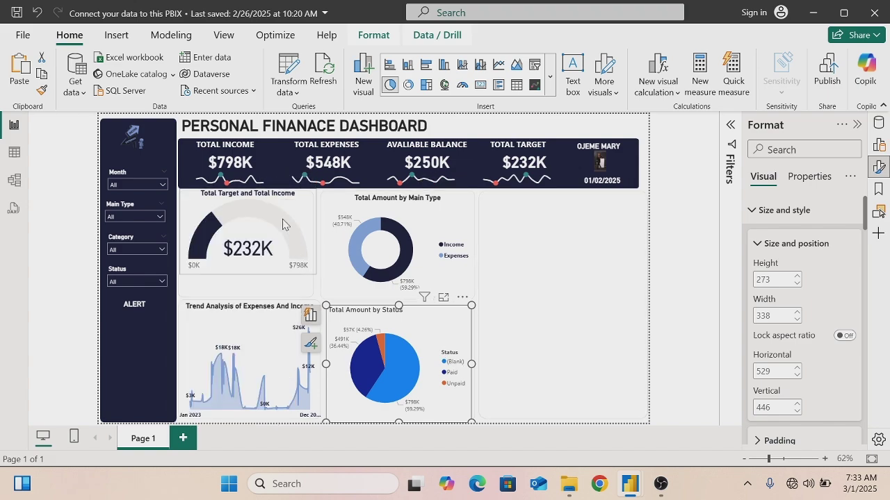
# Filter the pie chart's Status field to only Paid and Unpaid, leaving out the blank entries
pyautogui.click(728, 129)
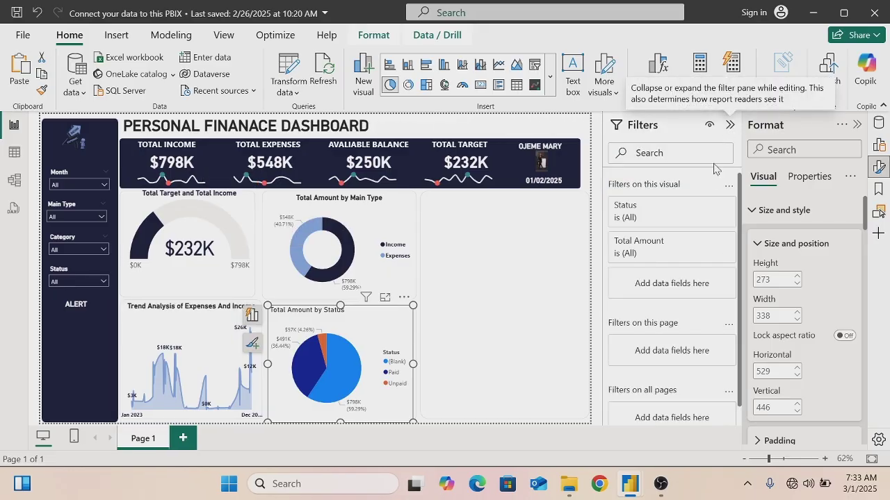
pyautogui.click(709, 208)
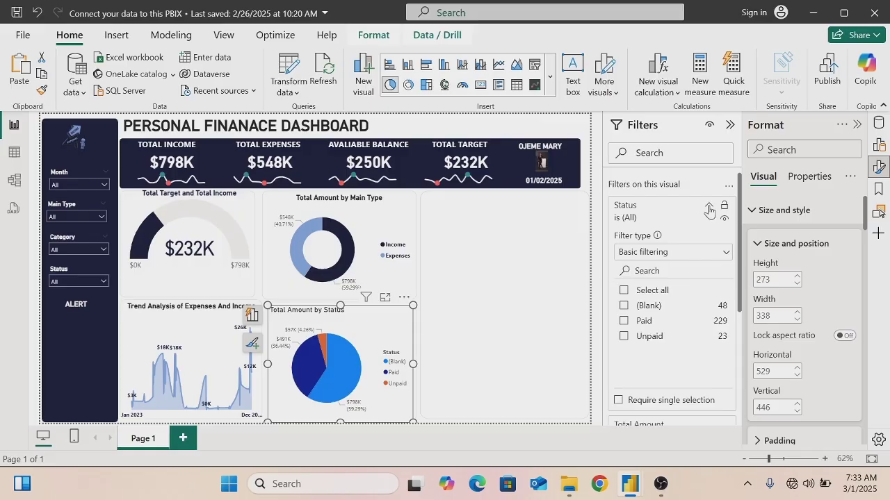
pyautogui.click(624, 294)
pyautogui.click(623, 322)
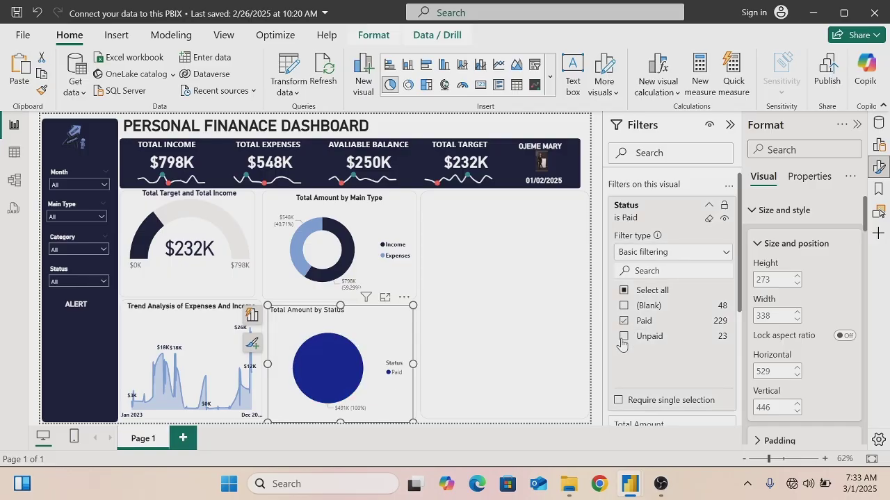
pyautogui.click(624, 337)
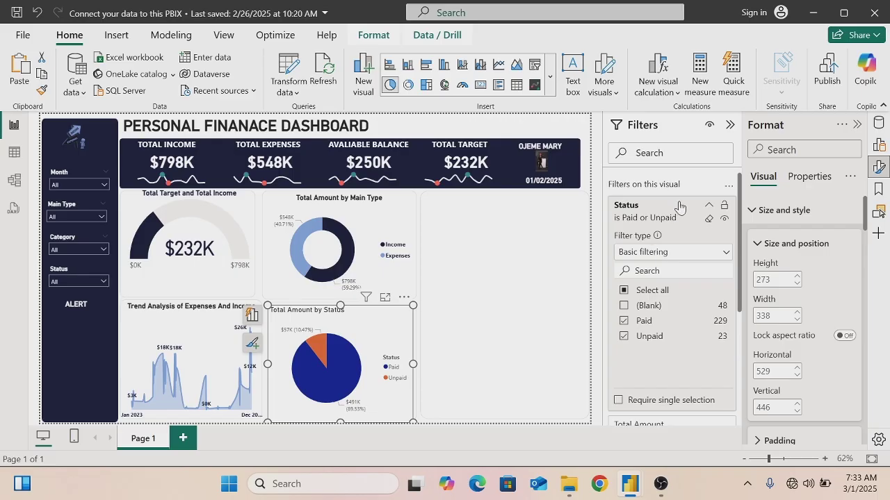
pyautogui.click(729, 126)
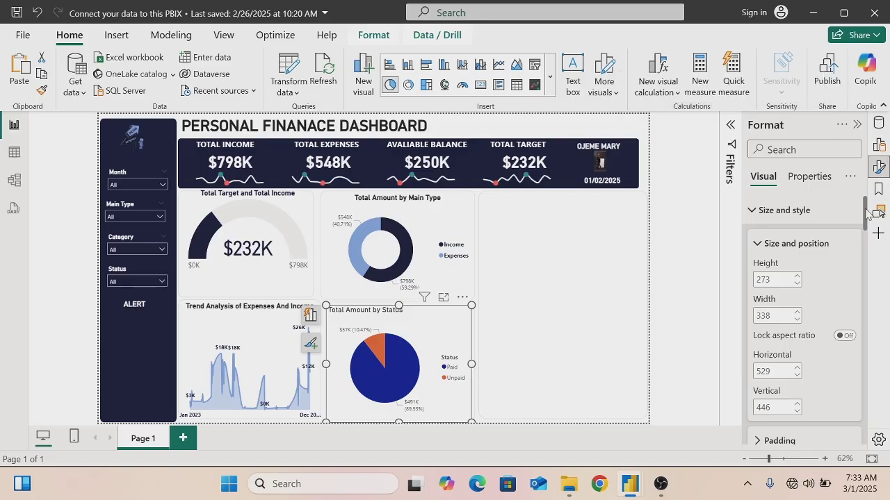
# Turn off the background of the Total Amount by Status pie chart
pyautogui.moveTo(867, 212); pyautogui.dragTo(868, 240)
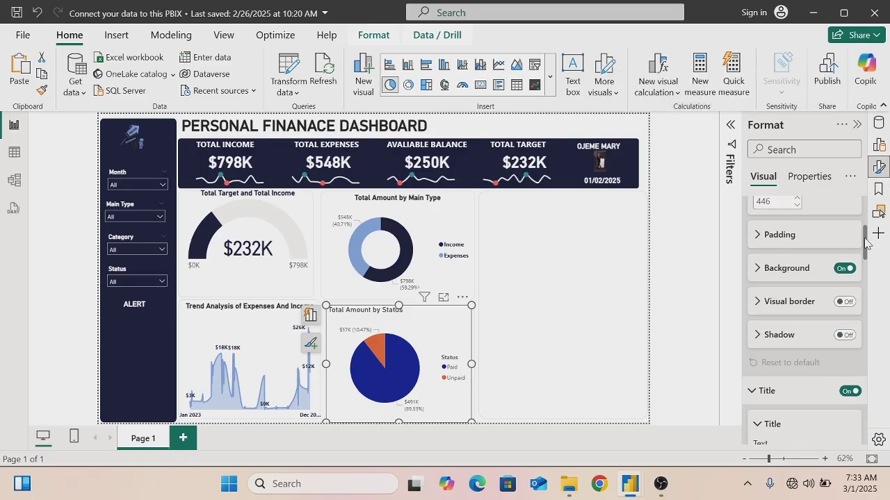
pyautogui.click(848, 271)
# Change the pie chart's title text to "Monitor Bill Payment Status"
pyautogui.scroll(-1, 865, 260)
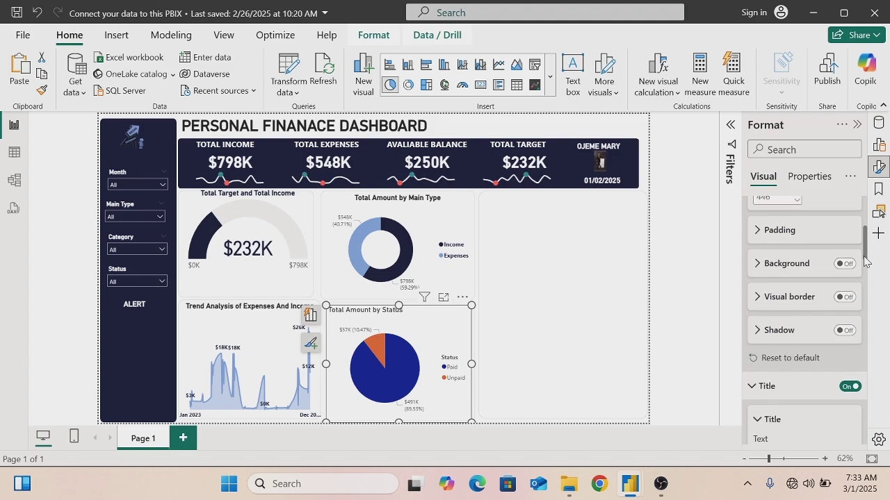
pyautogui.scroll(-5, 865, 260)
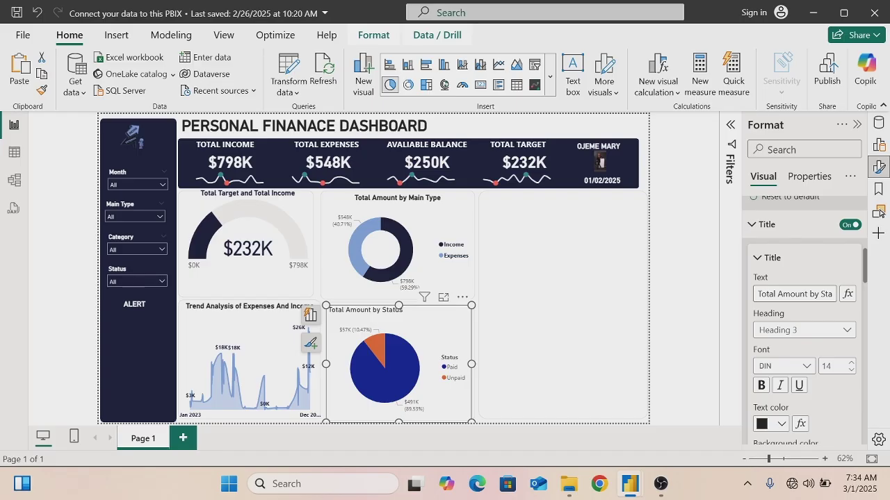
pyautogui.tripleClick(827, 294)
pyautogui.press('BackSpace')
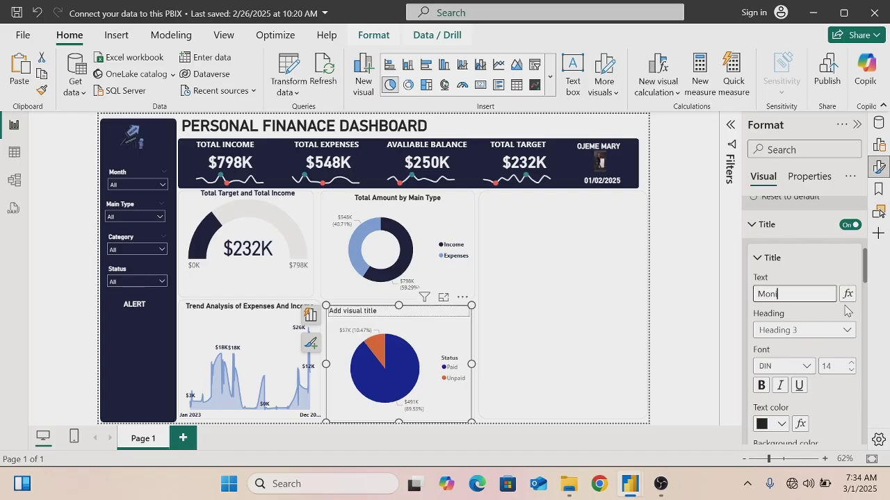
pyautogui.write('Monitor B')
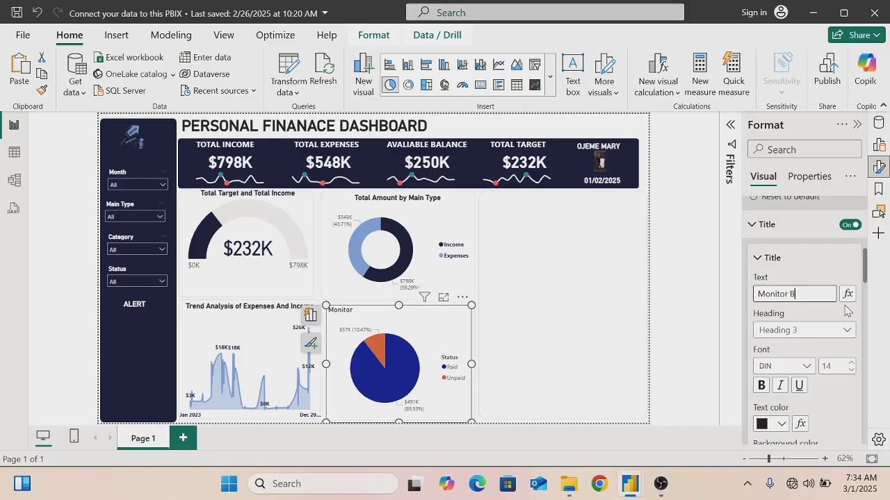
pyautogui.write('ill Payment')
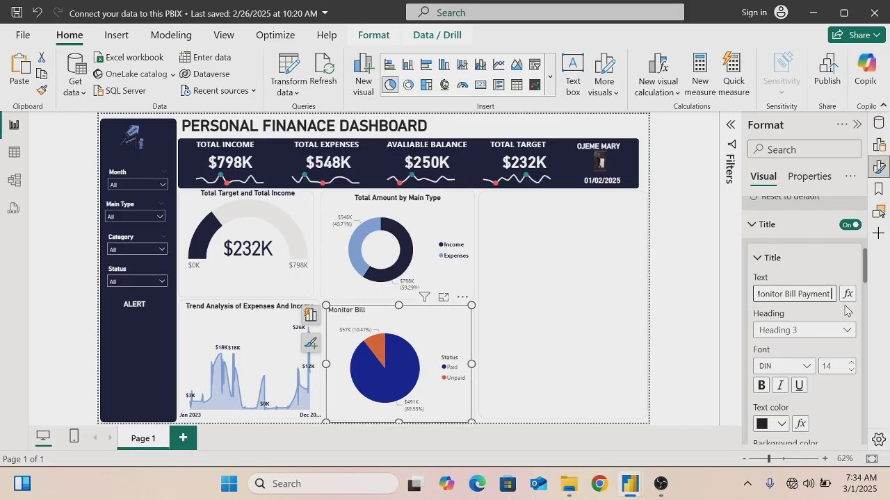
pyautogui.write(' Status')
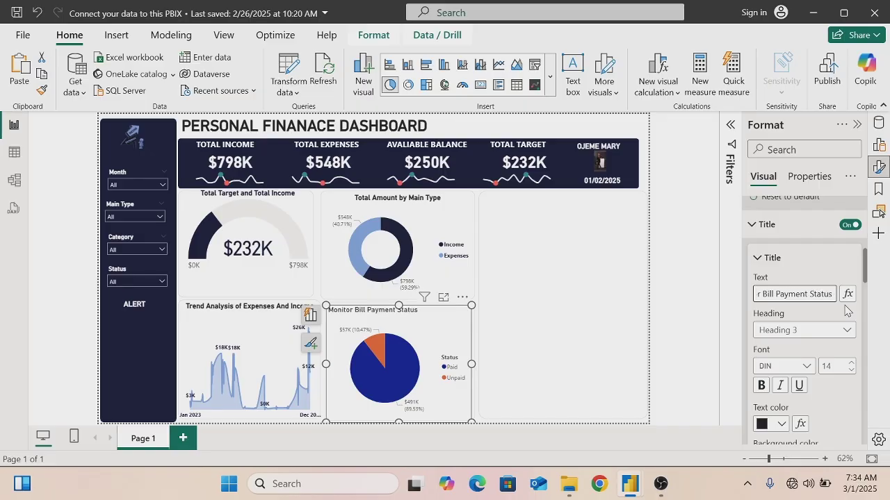
# Make the pie chart's title bold and centre it horizontally
pyautogui.click(761, 387)
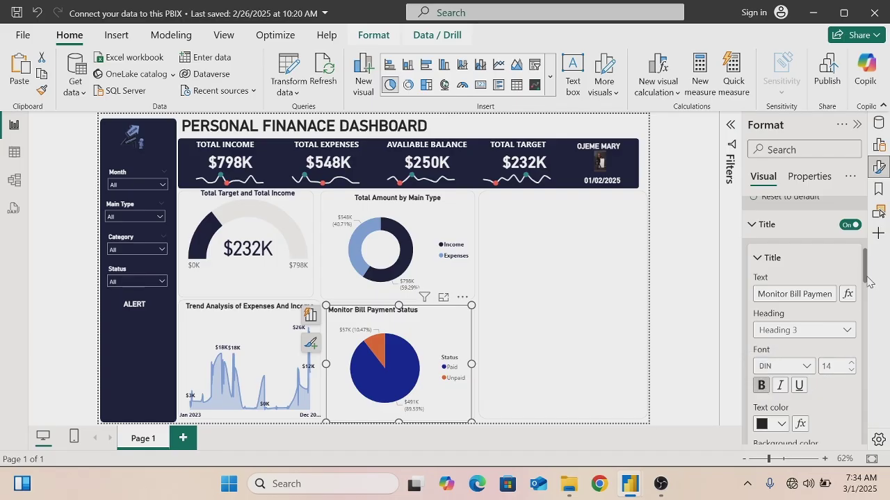
pyautogui.moveTo(865, 270); pyautogui.dragTo(865, 296)
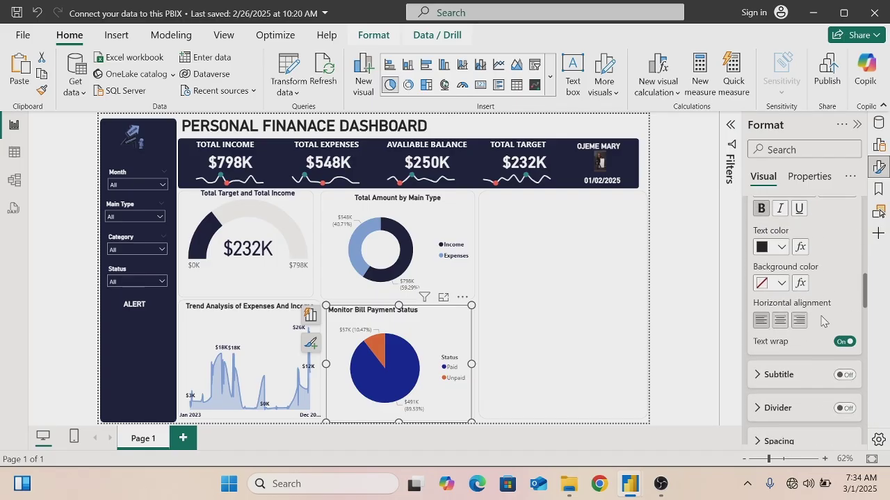
pyautogui.click(782, 321)
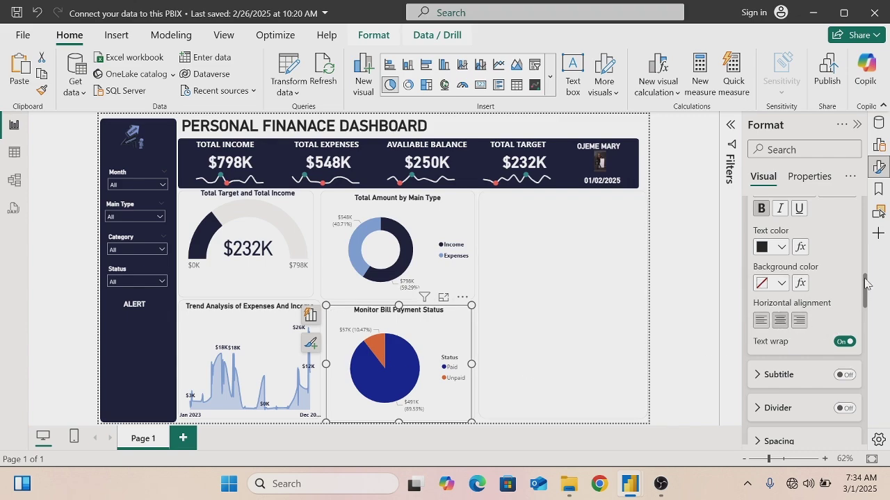
# Colour the pie chart's Paid slice dark navy and its Unpaid slice light blue, using the recent colours
pyautogui.scroll(-4, 866, 291)
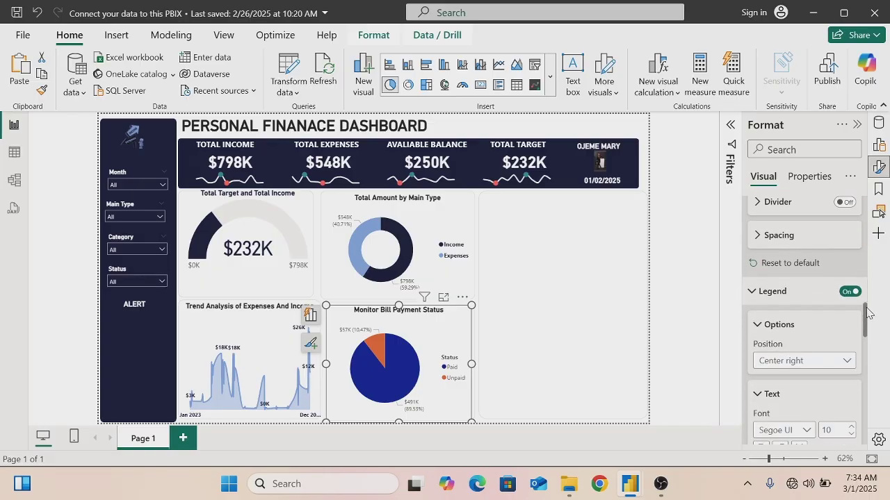
pyautogui.click(776, 298)
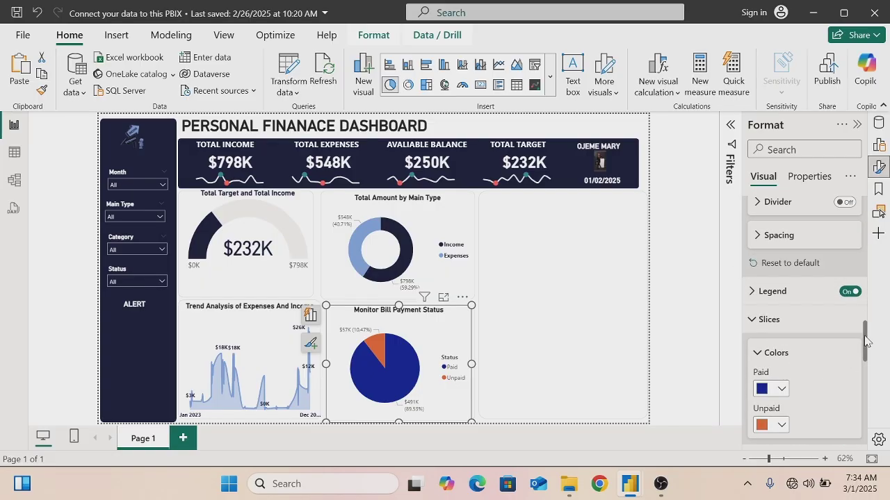
pyautogui.moveTo(865, 341); pyautogui.dragTo(865, 362)
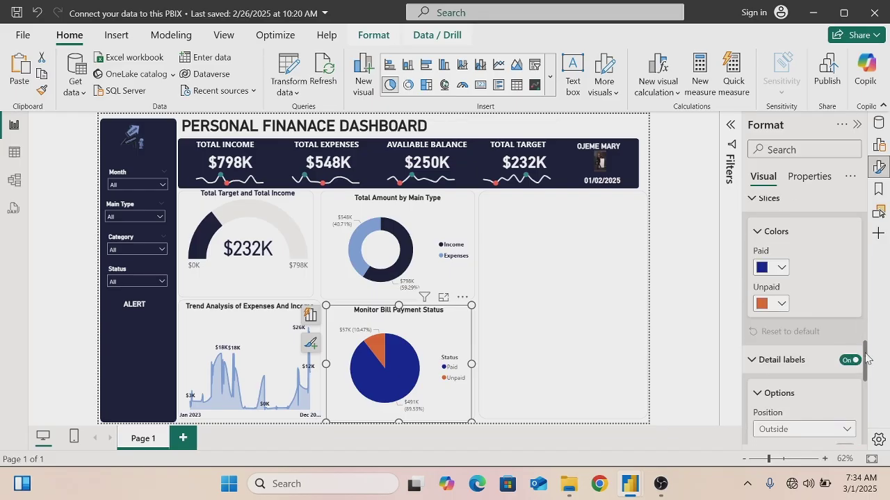
pyautogui.click(779, 271)
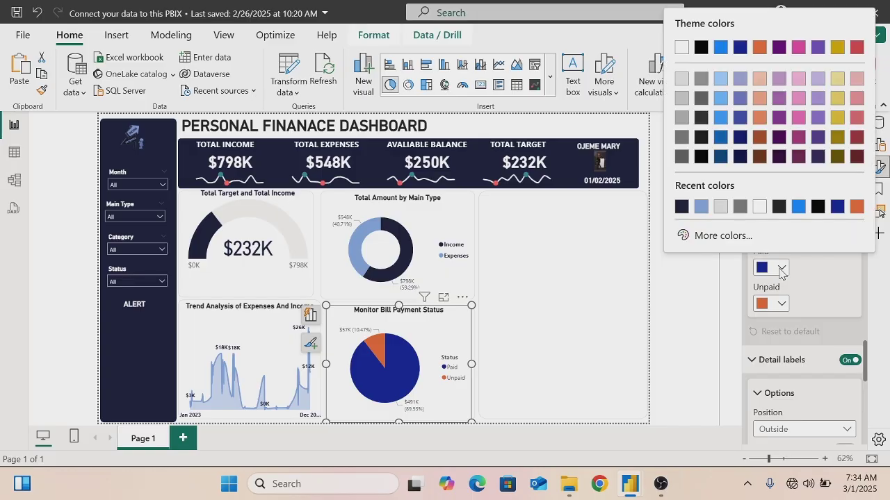
pyautogui.click(681, 209)
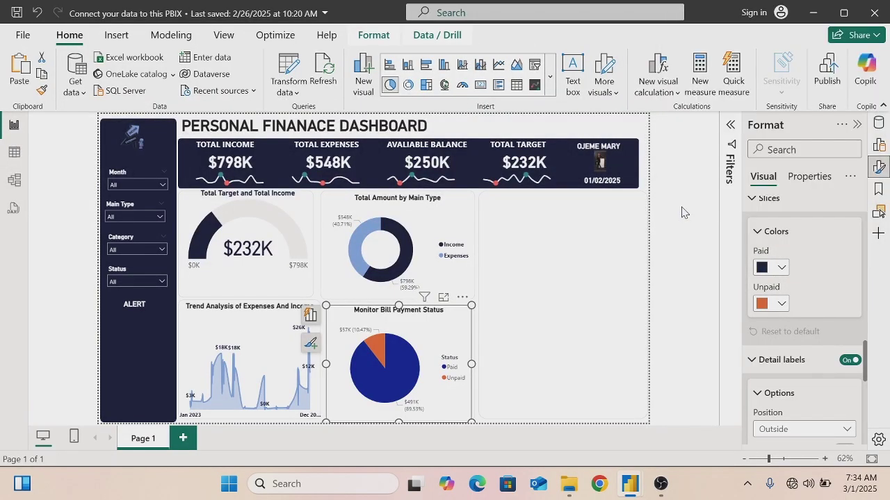
pyautogui.click(780, 305)
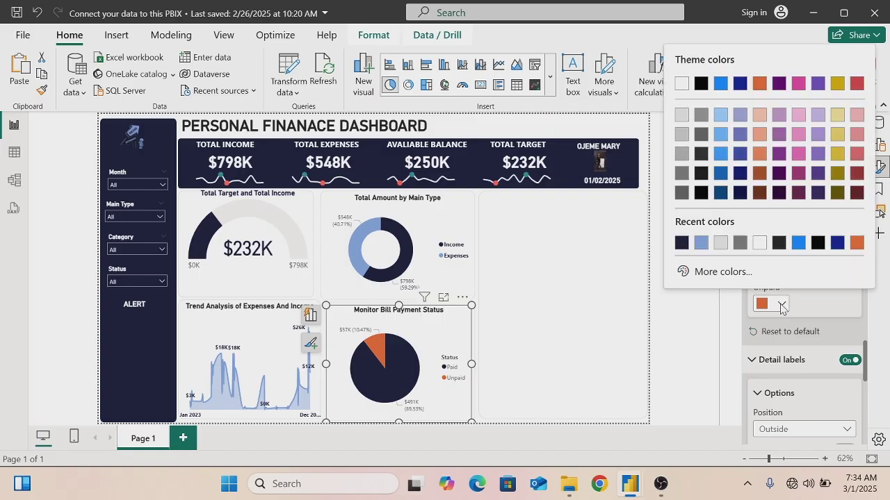
pyautogui.click(702, 243)
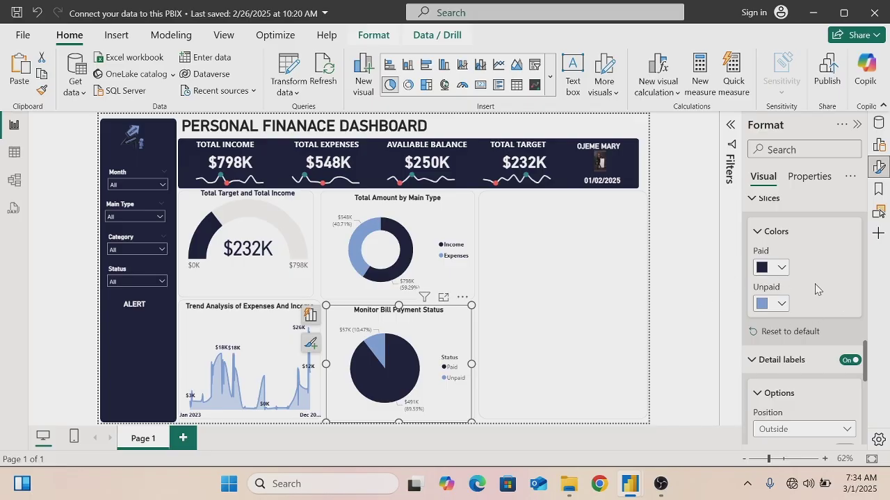
# Turn off the legend title of the Monitor Bill Payment Status pie chart
pyautogui.scroll(3, 865, 355)
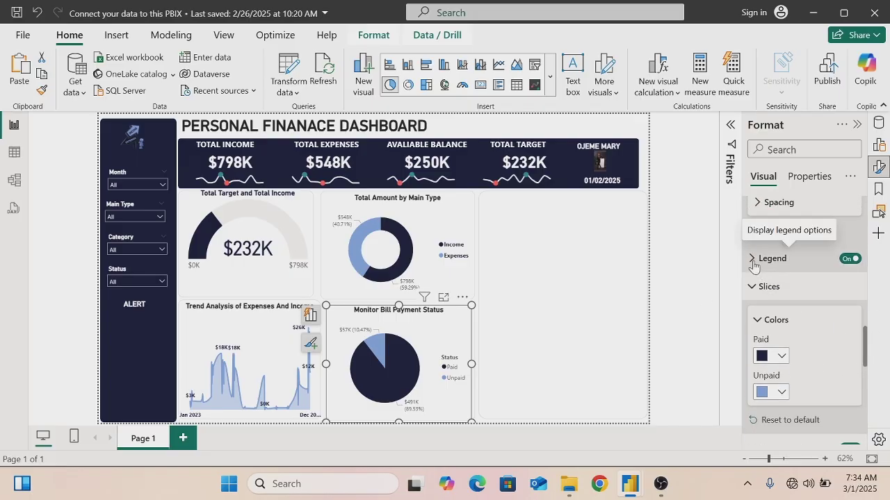
pyautogui.click(753, 259)
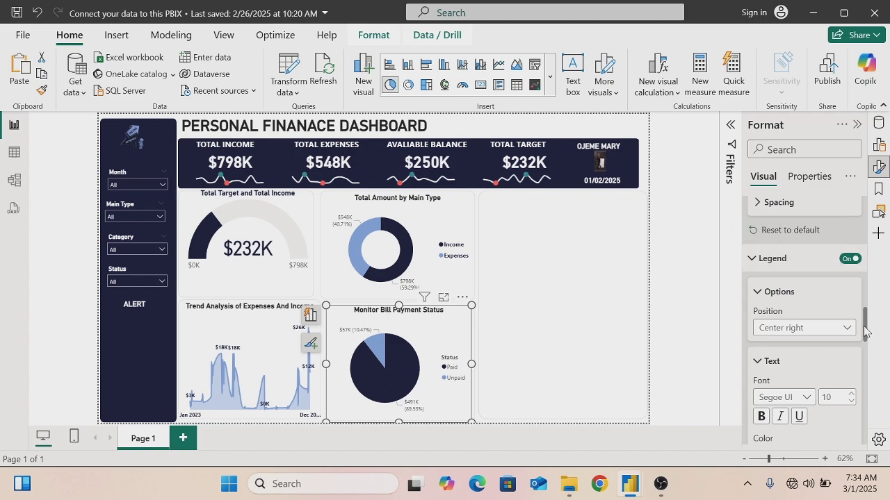
pyautogui.scroll(-5, 866, 331)
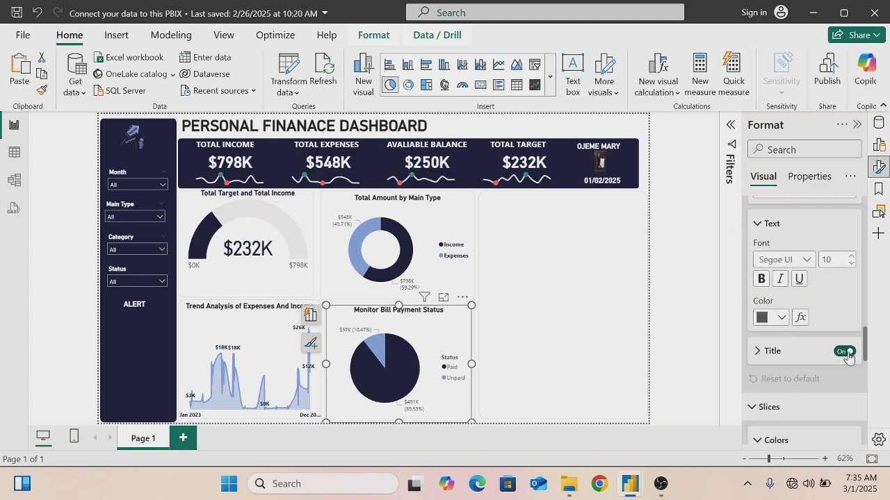
pyautogui.click(846, 352)
pyautogui.scroll(1, 865, 354)
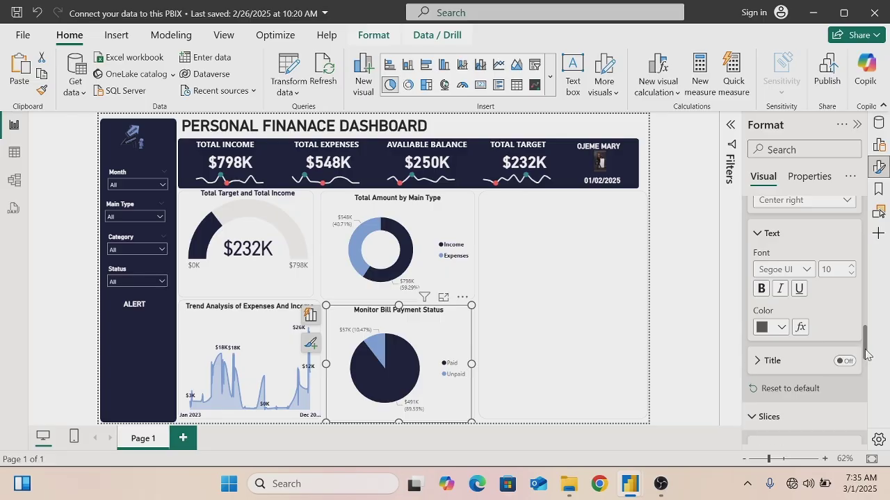
# Make the Monitor Bill Payment Status pie chart's legend text bold and colour it dark navy from the recent colours
pyautogui.scroll(1, 866, 354)
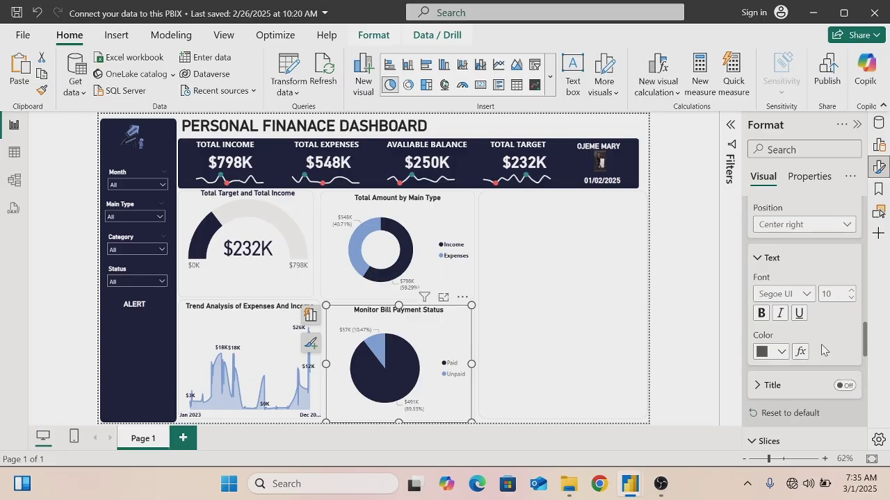
pyautogui.click(760, 313)
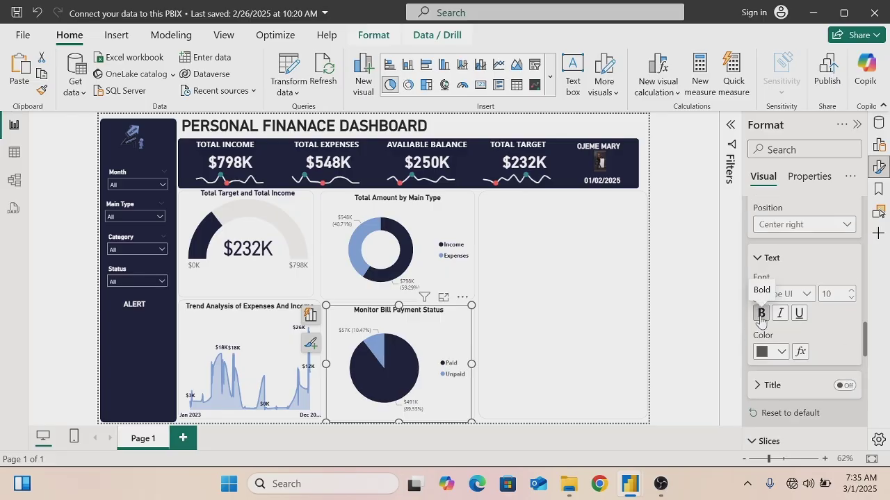
pyautogui.click(780, 353)
pyautogui.click(699, 290)
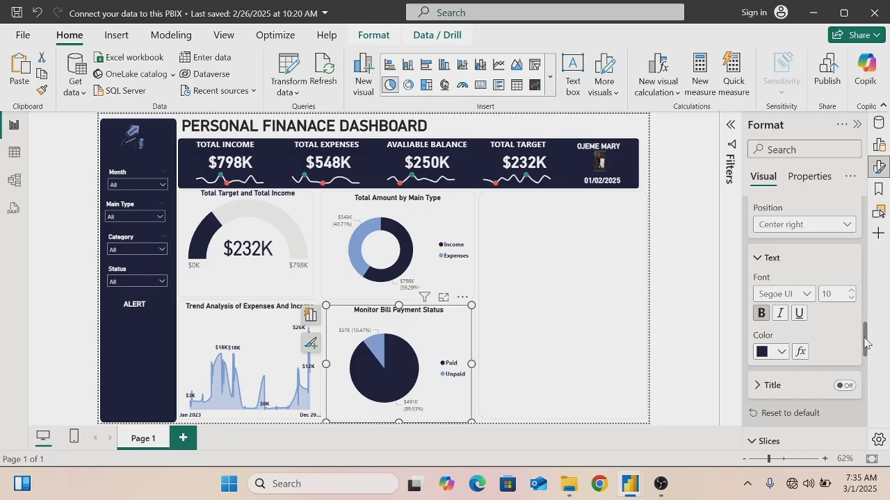
# Colour the detail label values of the Monitor Bill Payment Status pie chart dark navy from the recent colours
pyautogui.moveTo(866, 342); pyautogui.dragTo(863, 379)
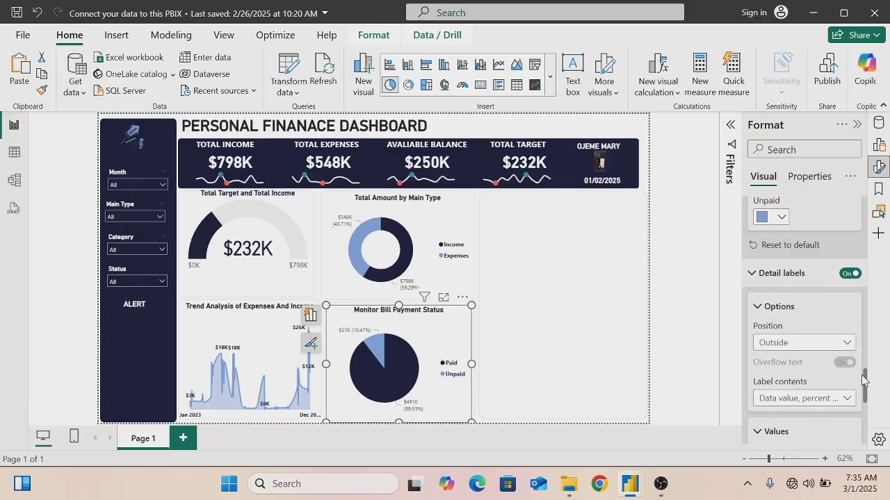
pyautogui.click(750, 273)
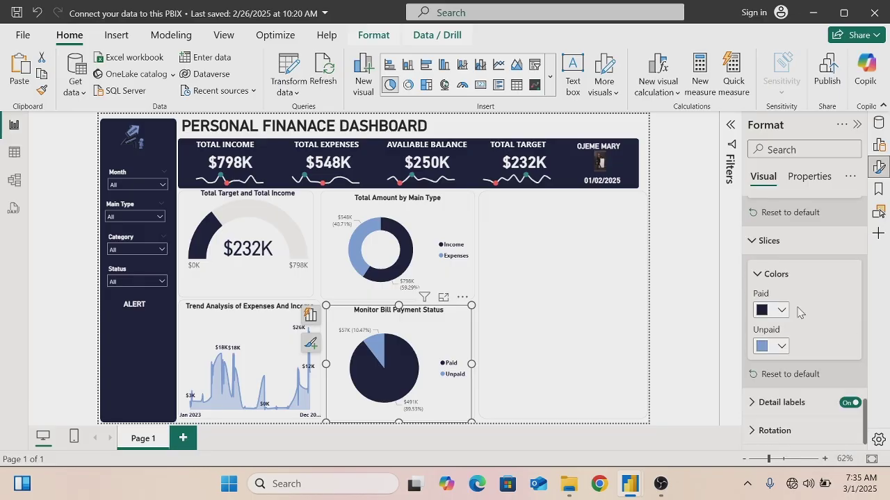
pyautogui.click(751, 407)
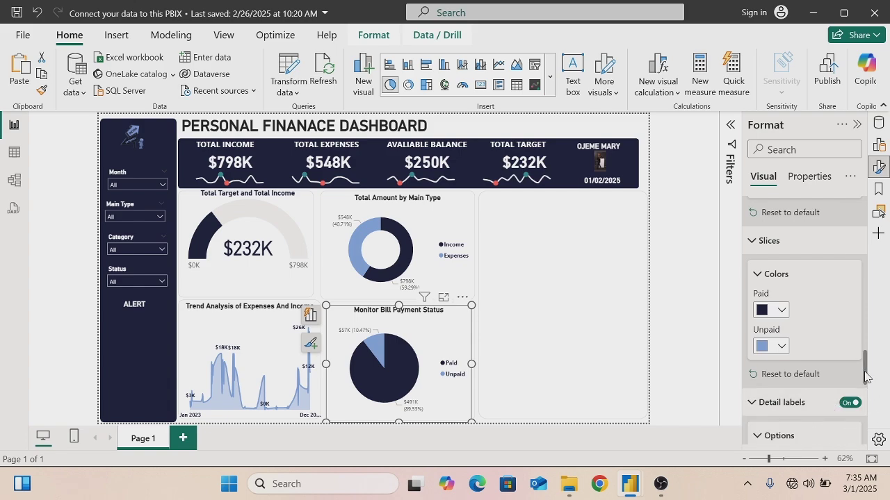
pyautogui.moveTo(864, 376); pyautogui.dragTo(866, 420)
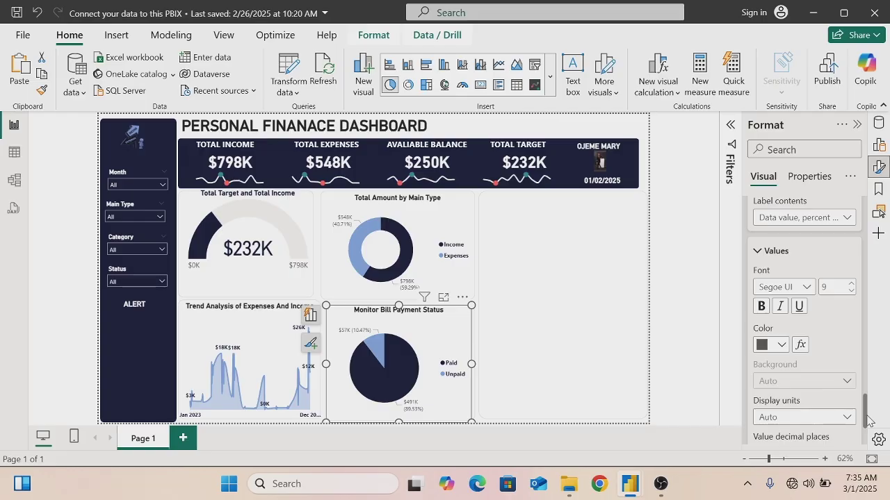
pyautogui.click(782, 345)
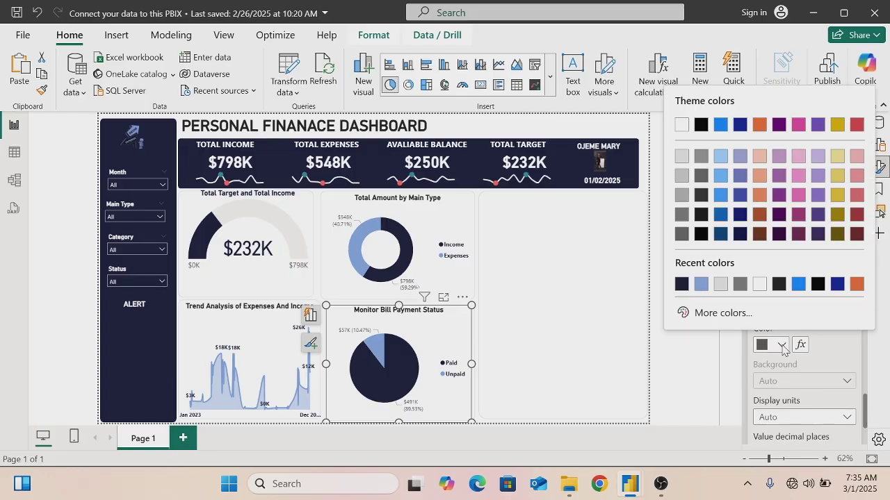
pyautogui.click(681, 284)
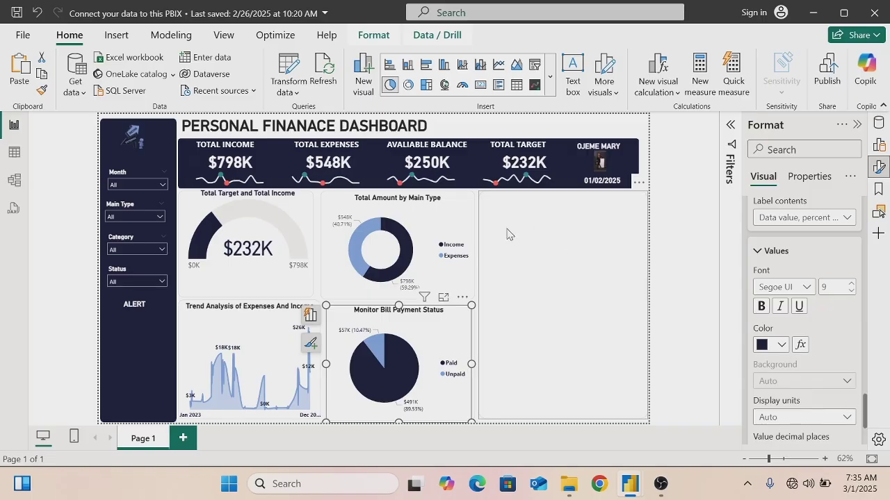
# Colour the detail label values of the Total Amount by Main Type donut chart dark navy from the recent colours
pyautogui.click(448, 211)
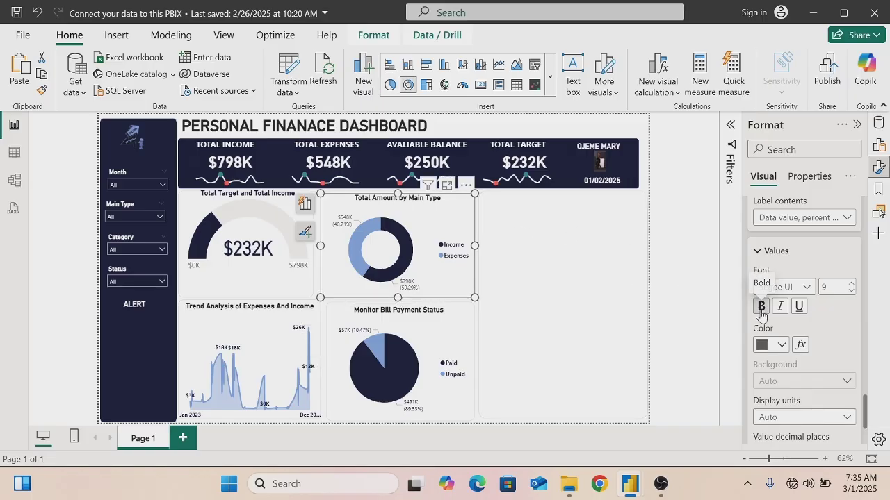
pyautogui.click(781, 344)
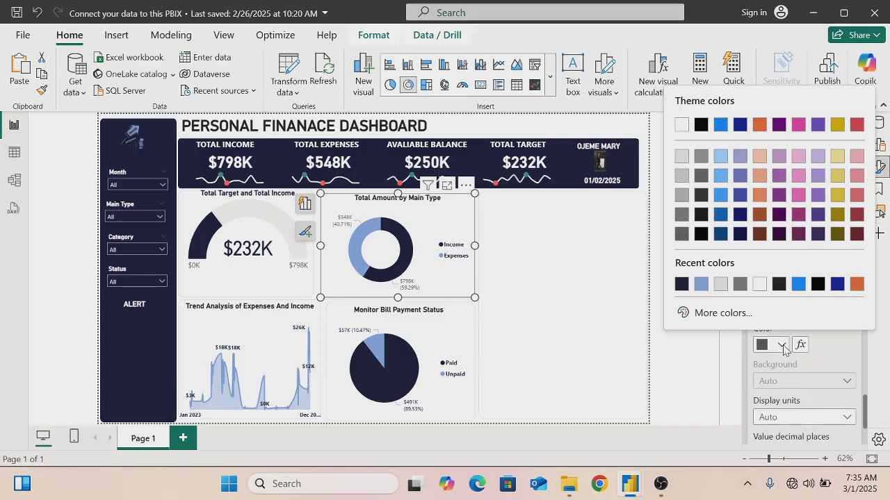
pyautogui.click(681, 284)
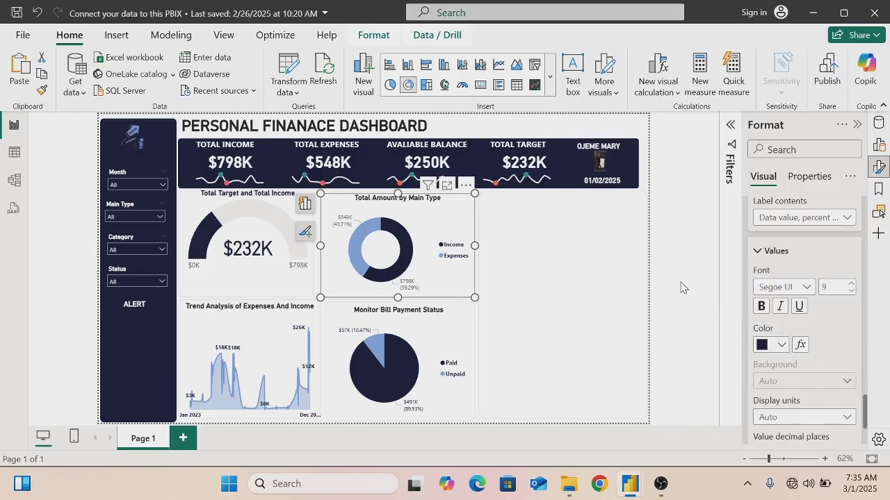
# Insert a stacked bar chart and move it onto the empty outlined panel beside the donut and pie charts
pyautogui.click(536, 211)
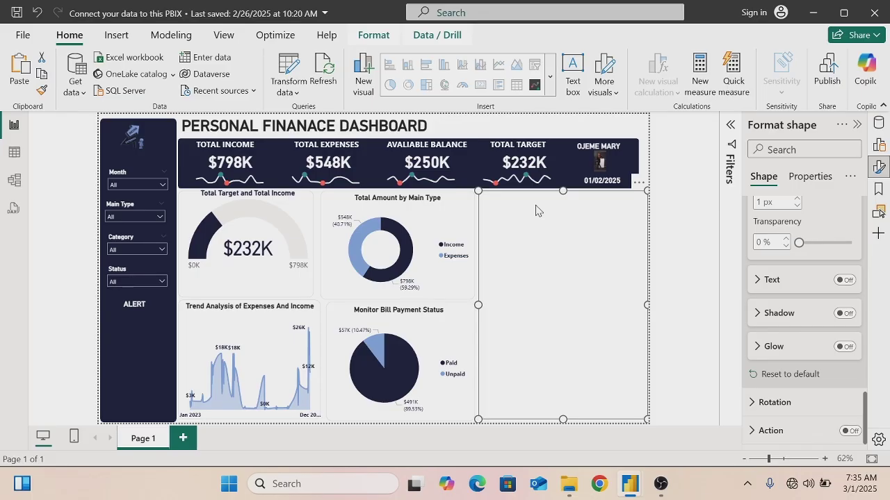
pyautogui.click(690, 214)
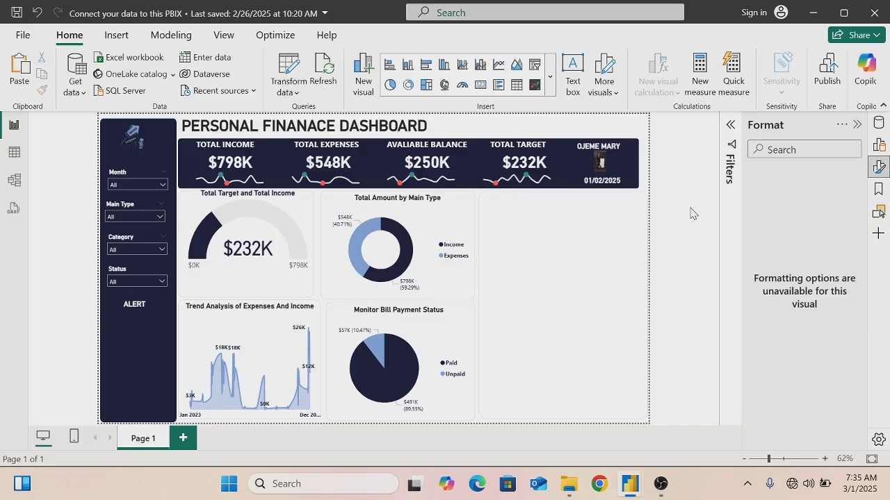
pyautogui.click(389, 68)
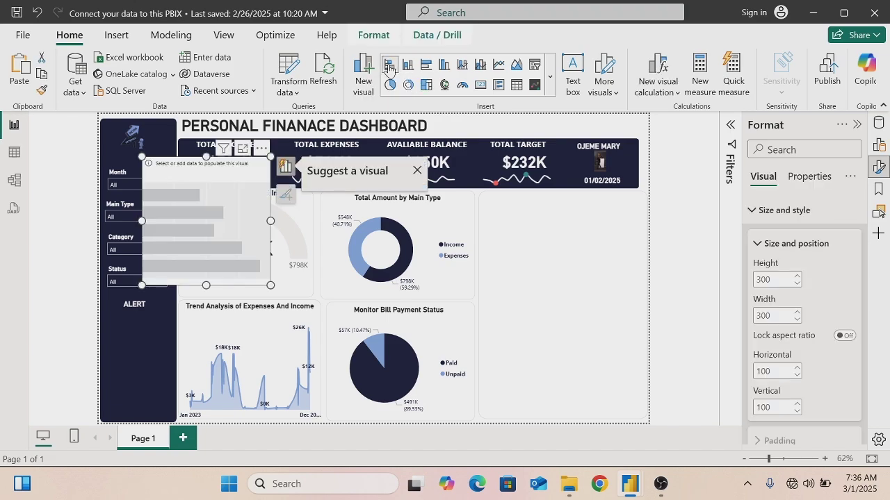
pyautogui.moveTo(277, 211); pyautogui.dragTo(588, 287)
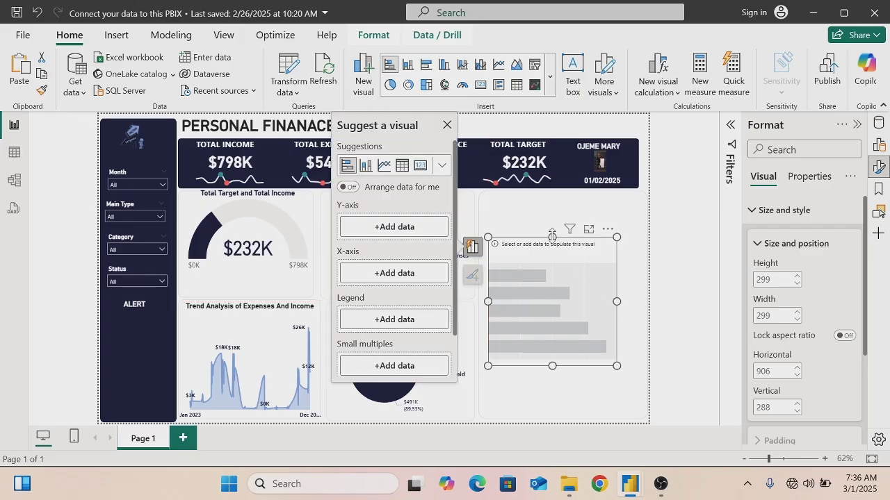
# Resize the empty stacked bar chart to fill its outlined panel, about 395 wide and 526 high
pyautogui.moveTo(552, 236); pyautogui.dragTo(552, 194)
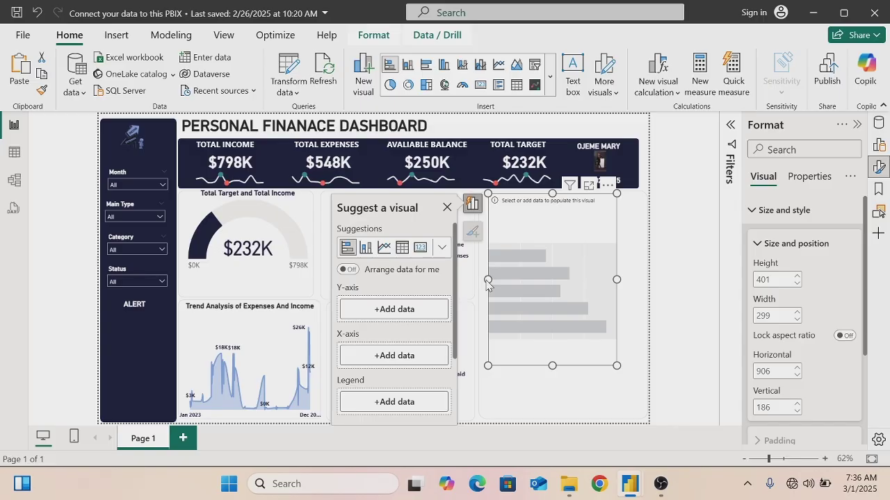
pyautogui.moveTo(489, 279); pyautogui.dragTo(479, 280)
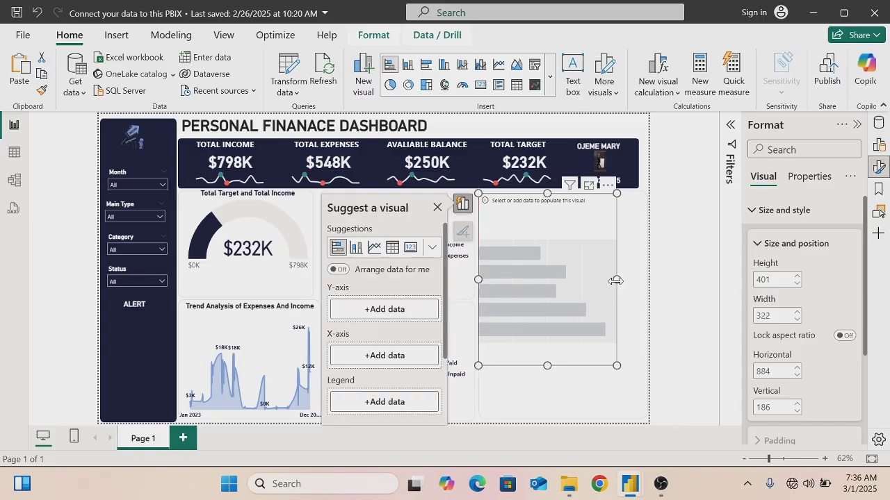
pyautogui.moveTo(616, 280); pyautogui.dragTo(647, 280)
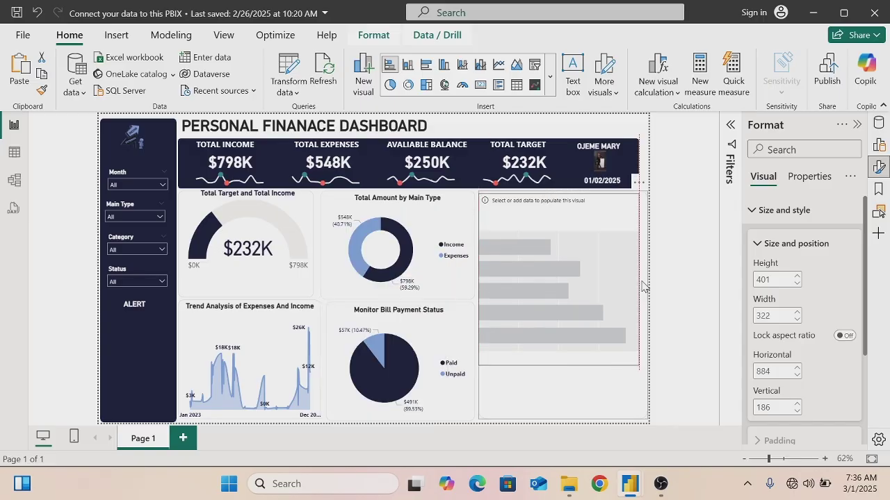
pyautogui.click(559, 389)
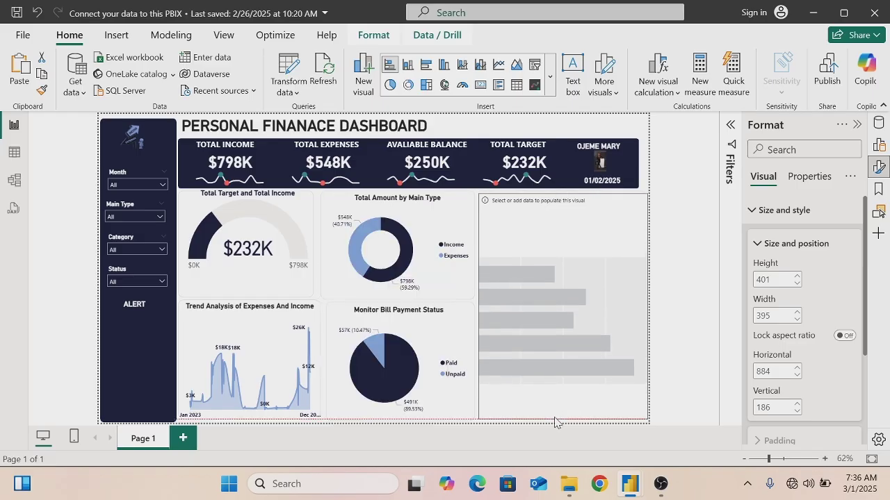
pyautogui.moveTo(556, 424); pyautogui.dragTo(555, 424)
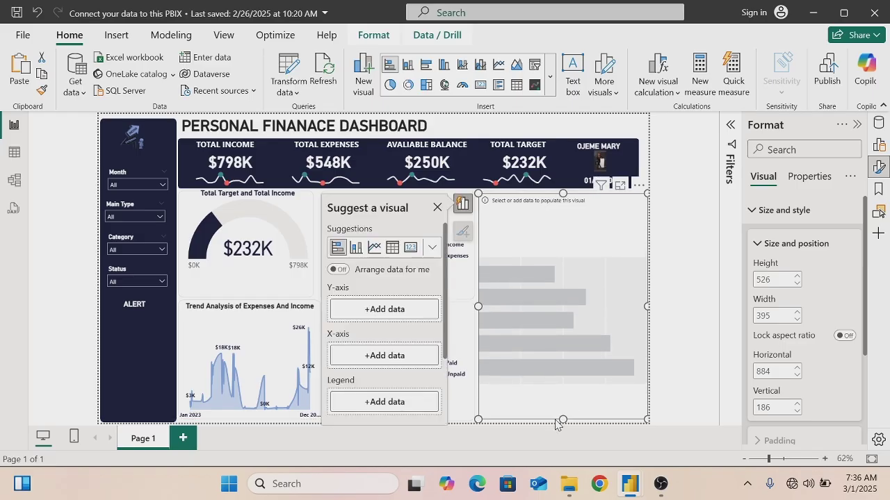
# Assign Sub-category from Main Data to the bar chart's Y-axis and the Total Amount measure to its X-axis
pyautogui.click(369, 313)
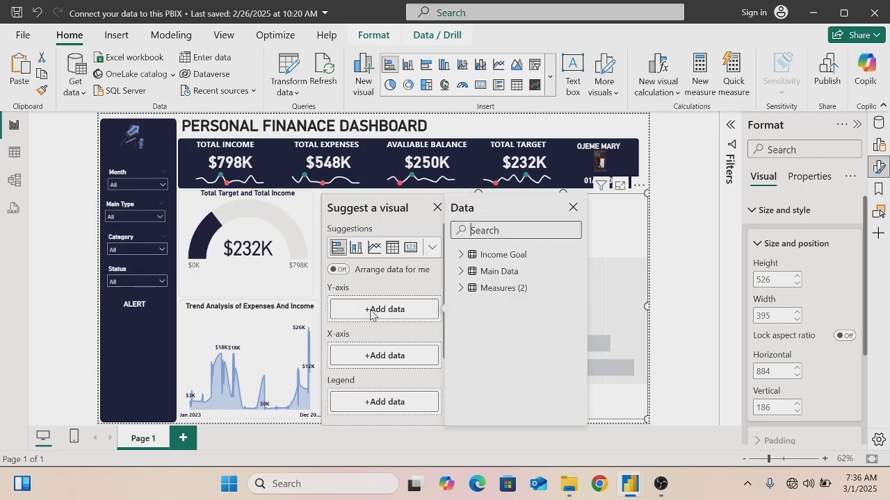
pyautogui.click(461, 271)
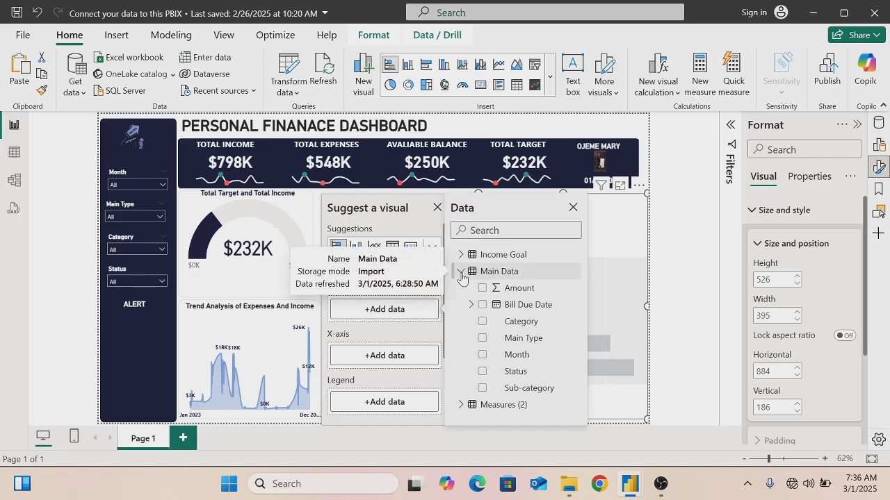
pyautogui.click(484, 393)
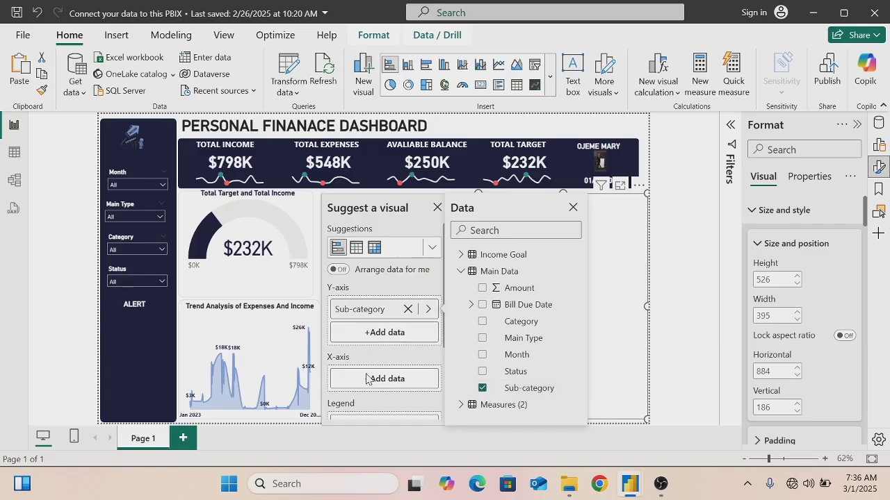
pyautogui.click(367, 379)
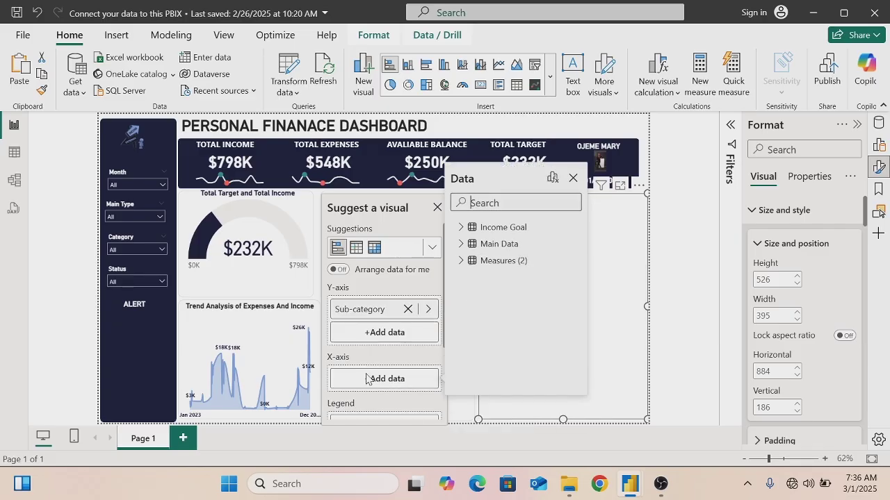
pyautogui.click(459, 261)
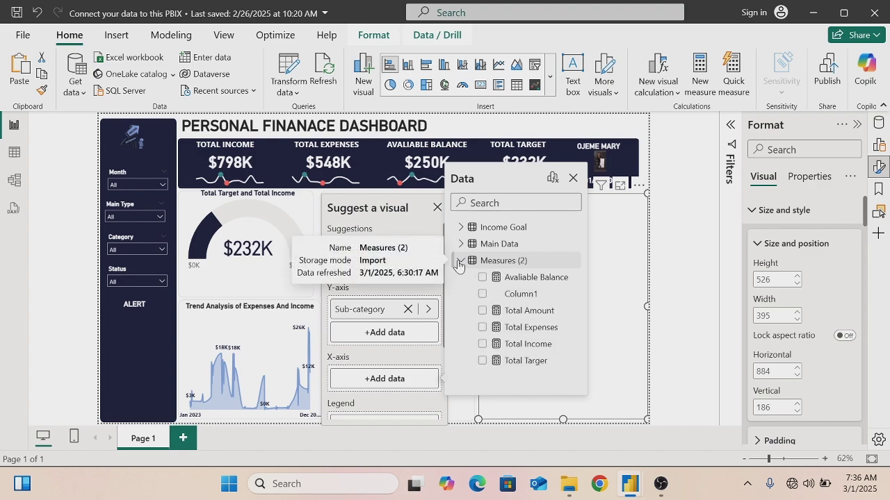
pyautogui.click(481, 314)
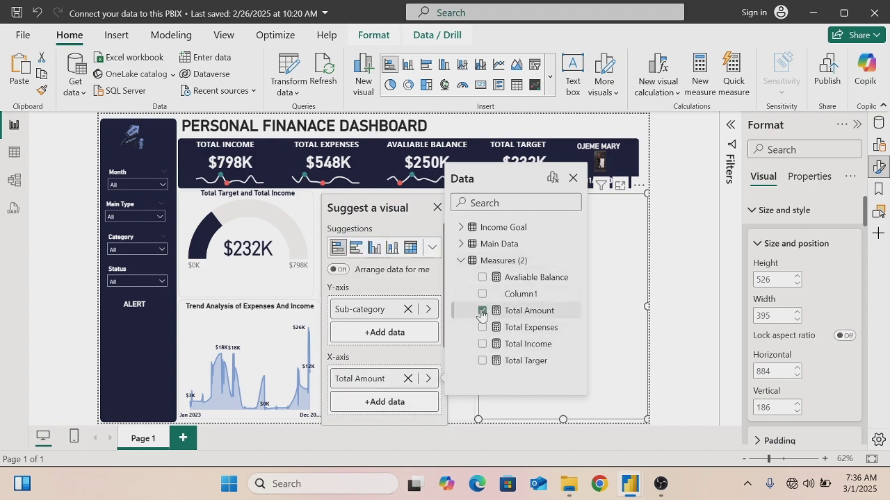
pyautogui.click(573, 178)
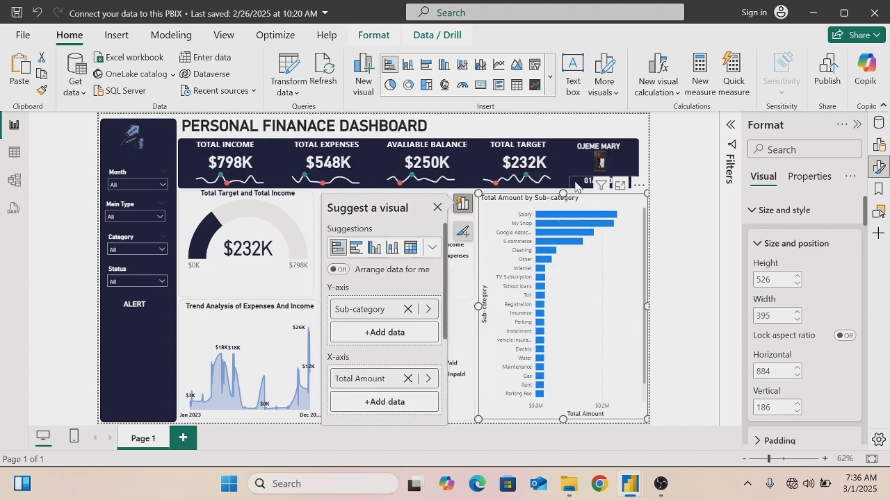
pyautogui.click(437, 208)
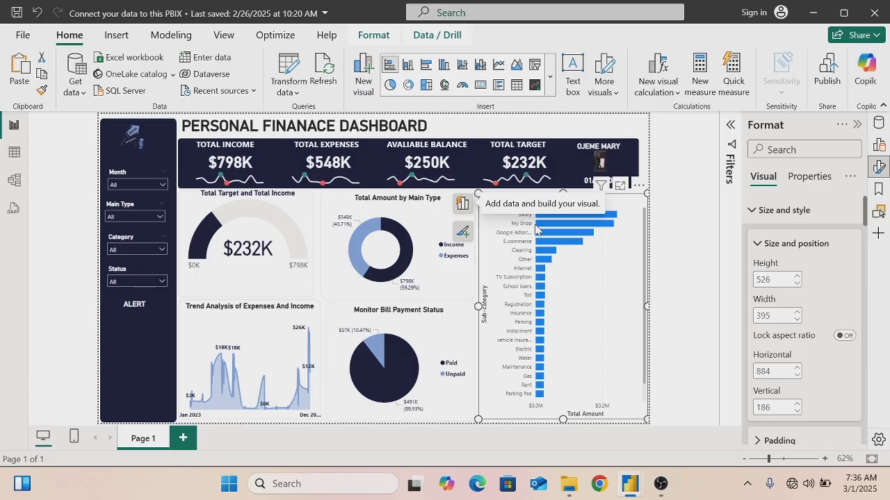
# Filter the bar chart's Sub-category to include all values except E-commerce, Google Adsecne, My Shop and Salary
pyautogui.moveTo(551, 221)
pyautogui.click(730, 126)
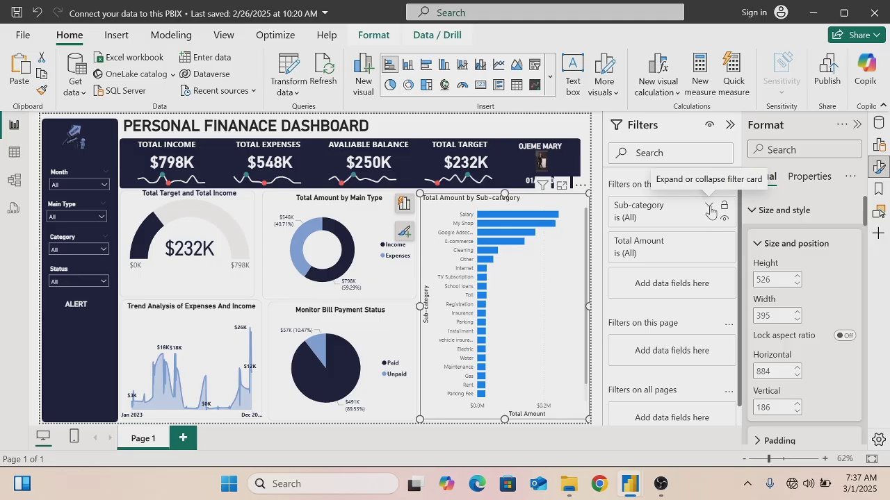
pyautogui.click(710, 211)
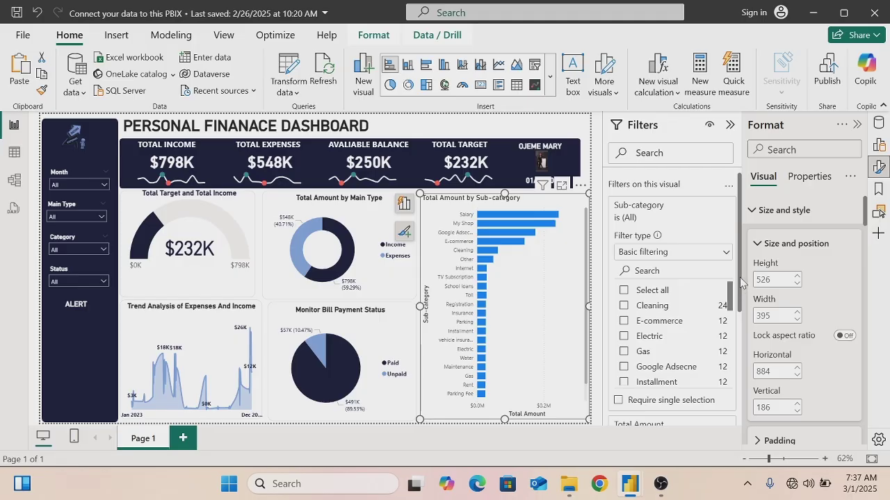
pyautogui.scroll(-1, 741, 283)
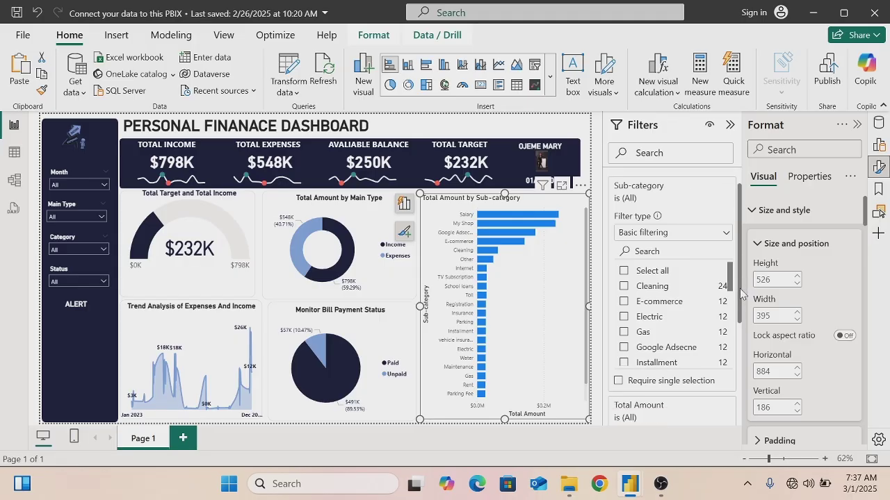
pyautogui.click(625, 269)
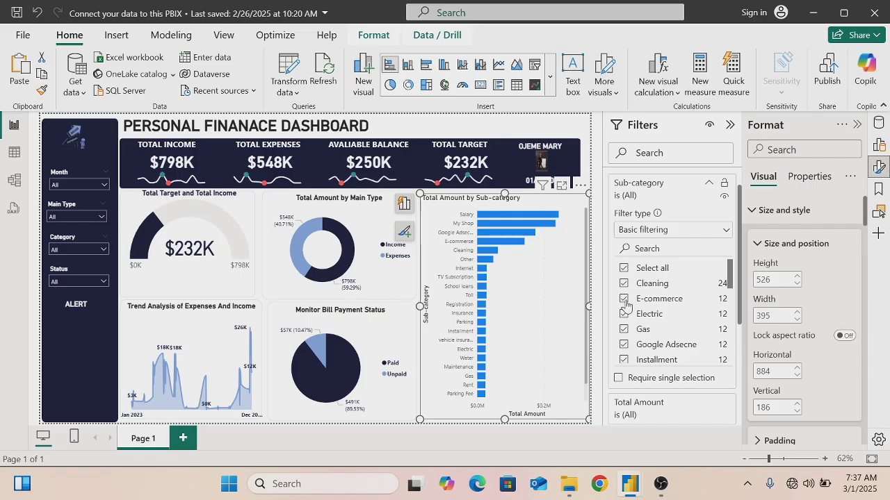
pyautogui.click(624, 299)
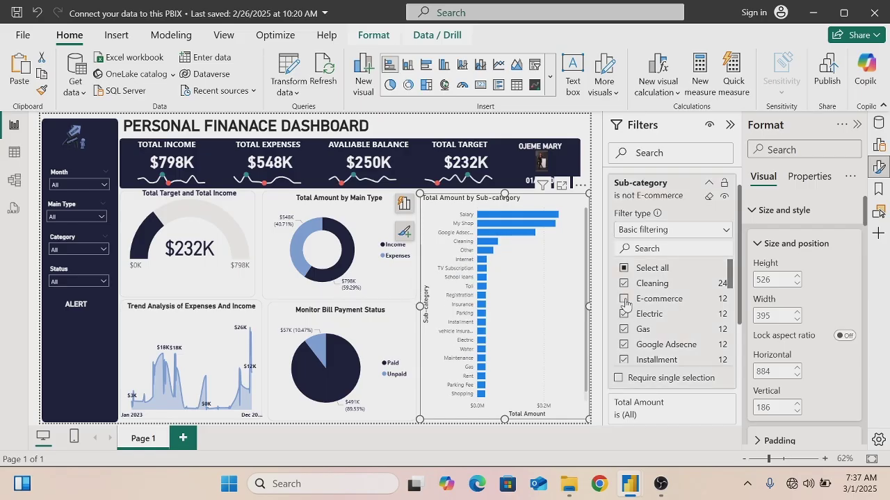
pyautogui.click(623, 345)
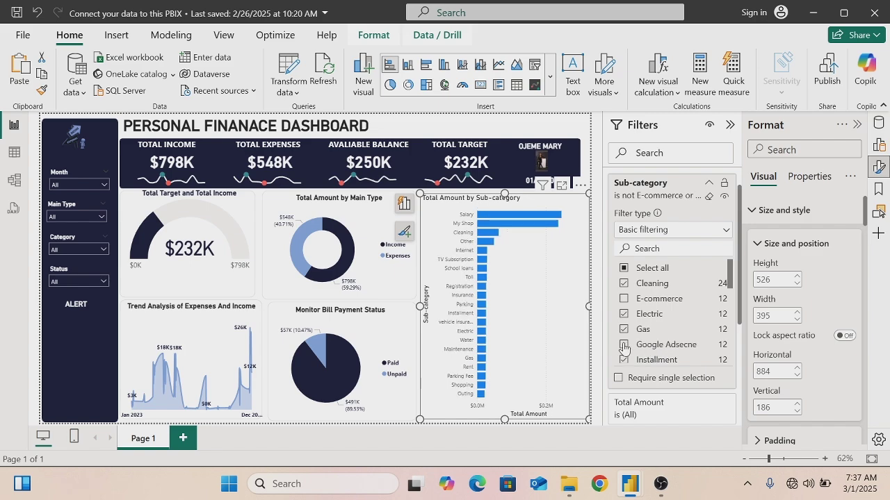
pyautogui.moveTo(731, 282); pyautogui.dragTo(731, 318)
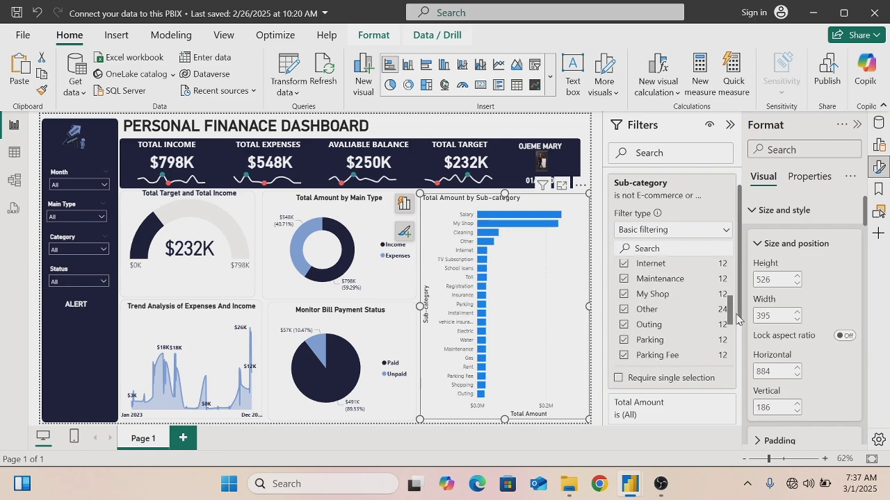
pyautogui.click(624, 296)
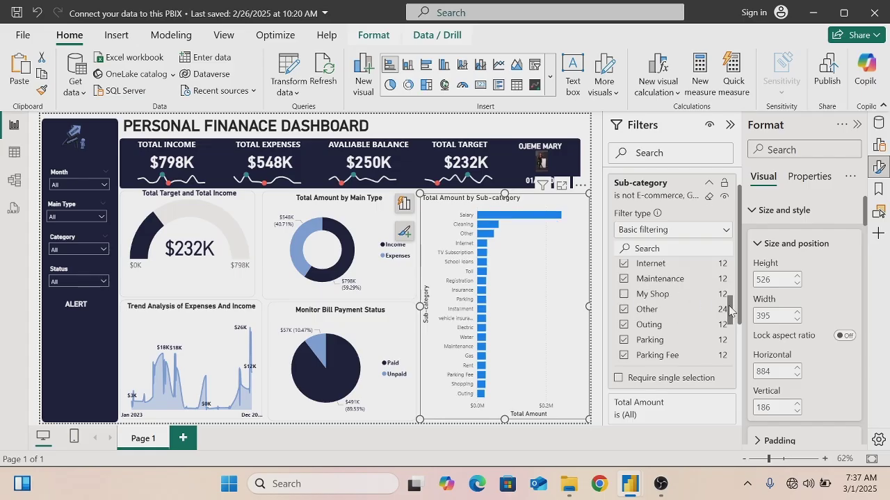
pyautogui.moveTo(730, 311); pyautogui.dragTo(731, 339)
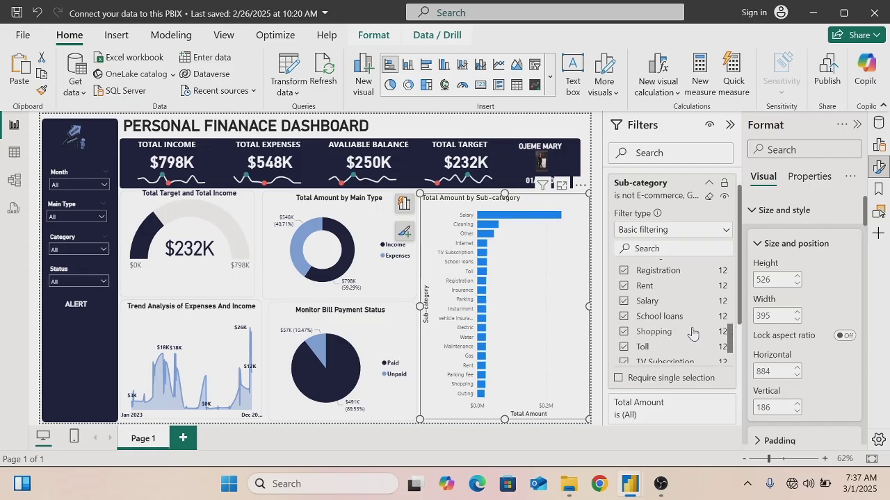
pyautogui.click(623, 301)
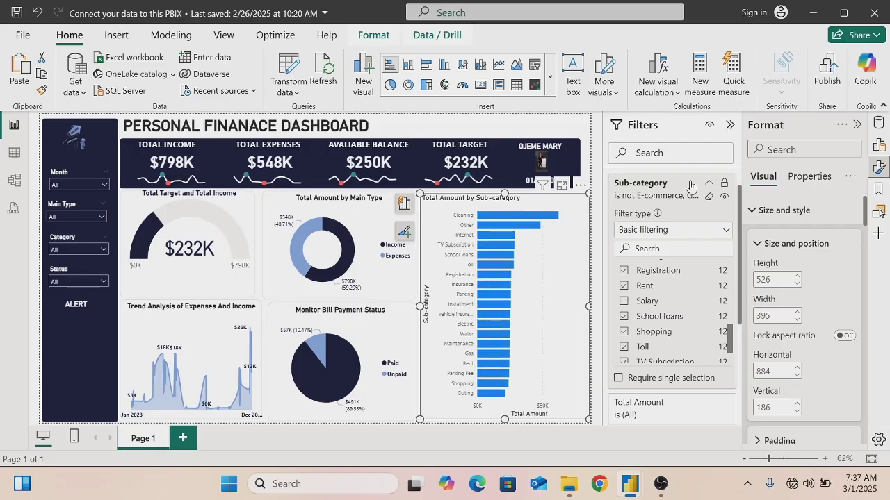
pyautogui.click(729, 125)
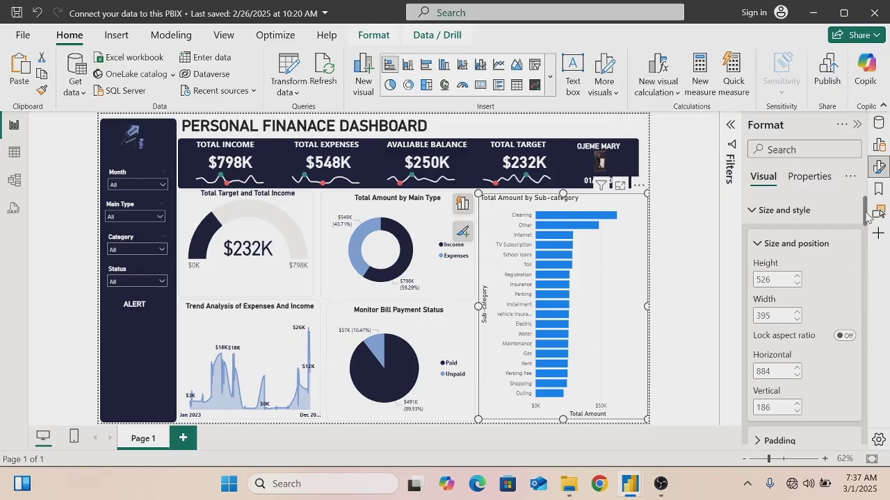
# Turn off the sub-category bar chart's background and change its title text to "Major Expenses Category"
pyautogui.moveTo(866, 218); pyautogui.dragTo(867, 240)
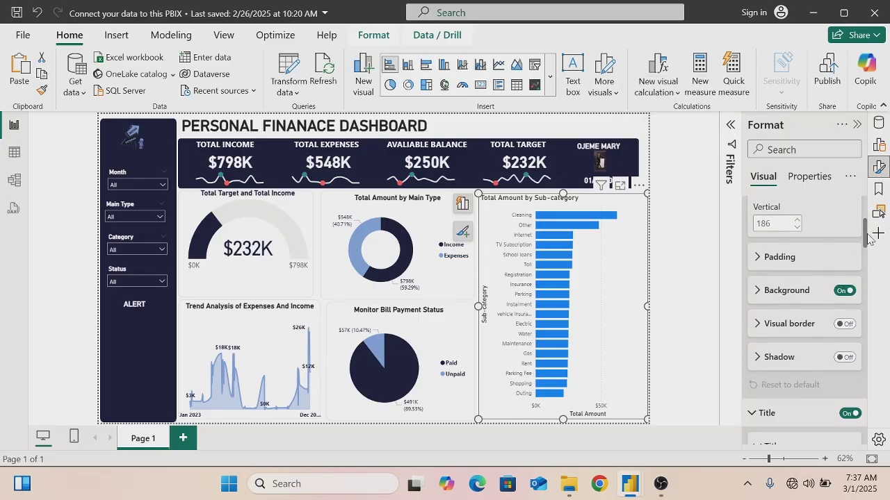
pyautogui.click(846, 292)
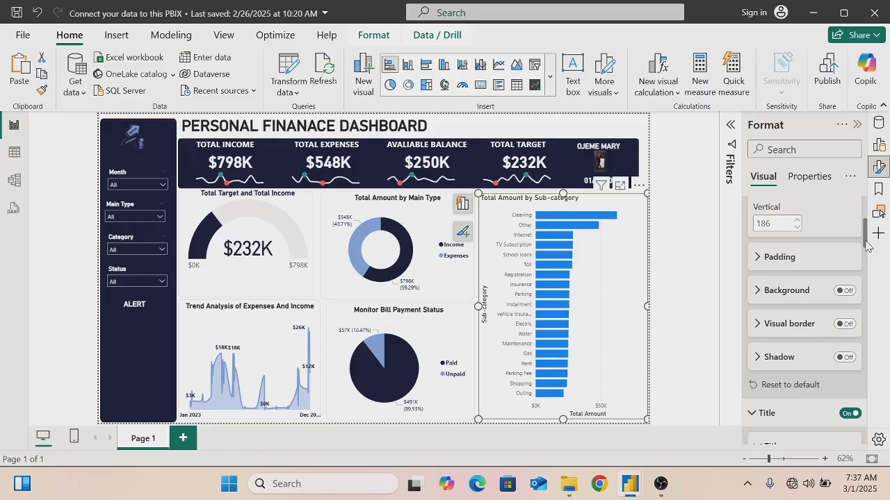
pyautogui.moveTo(866, 244); pyautogui.dragTo(867, 271)
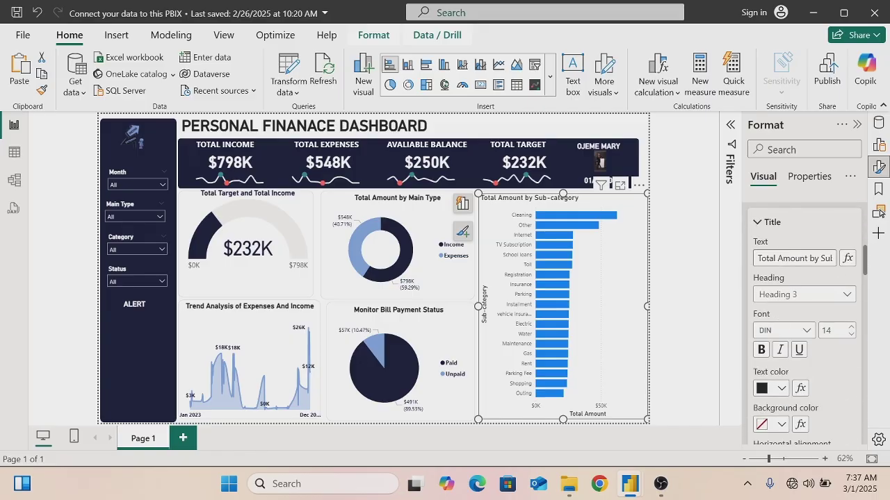
pyautogui.moveTo(758, 258); pyautogui.dragTo(867, 279)
pyautogui.press('BackSpace')
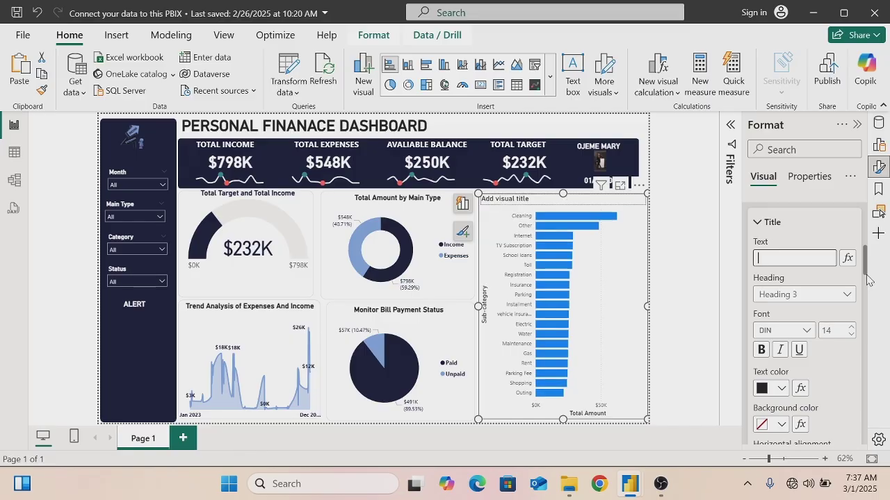
pyautogui.write('Major Expenses C')
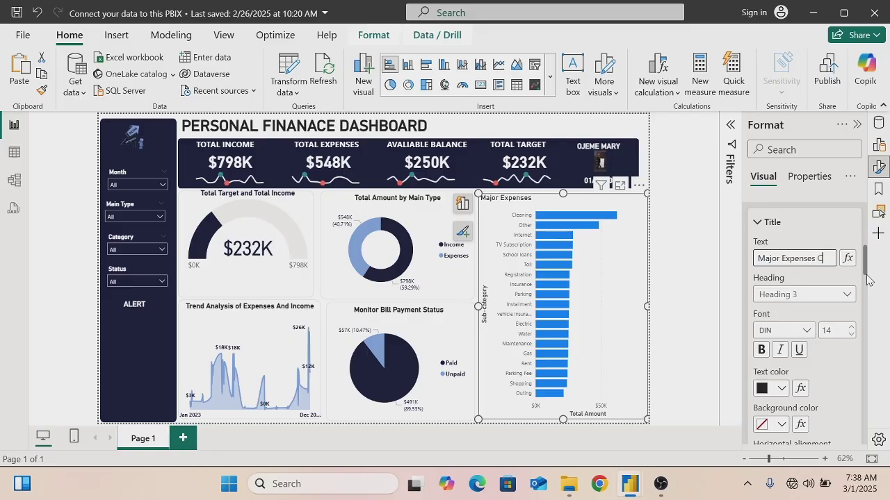
pyautogui.write('tegory')
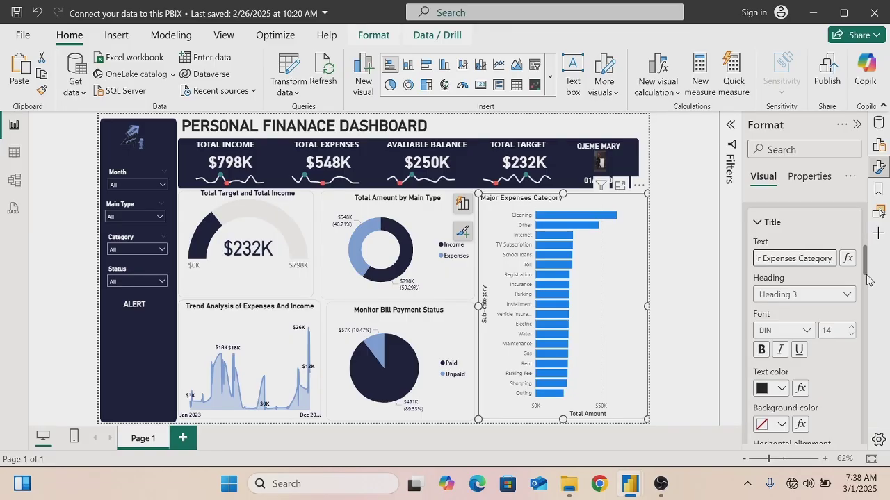
# Make the Major Expenses Category title bold, dark navy from the recent colours, and horizontally centred
pyautogui.click(759, 349)
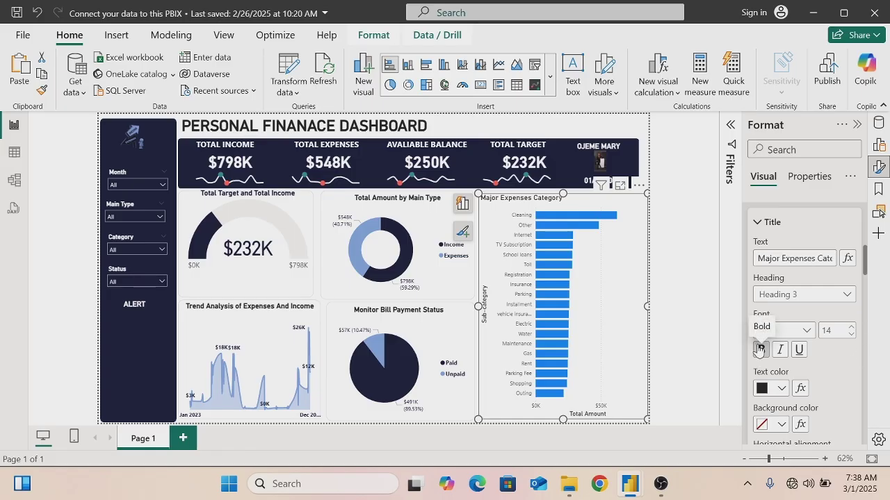
pyautogui.click(781, 391)
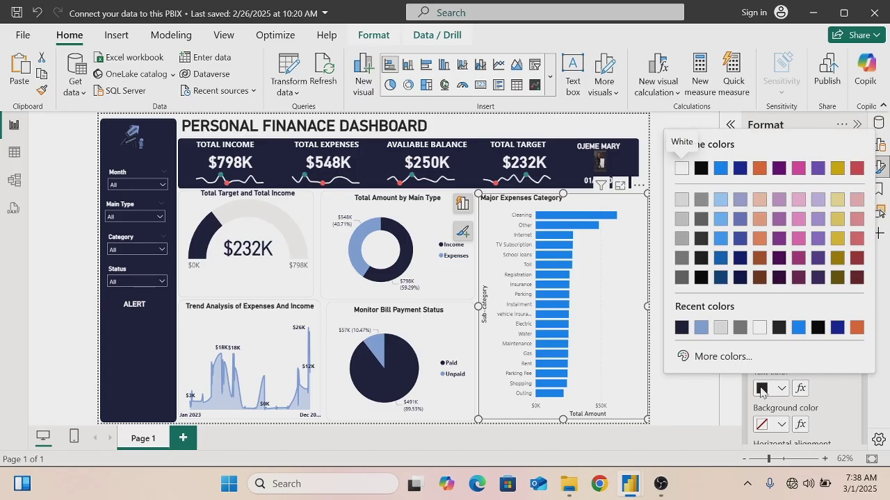
pyautogui.click(679, 327)
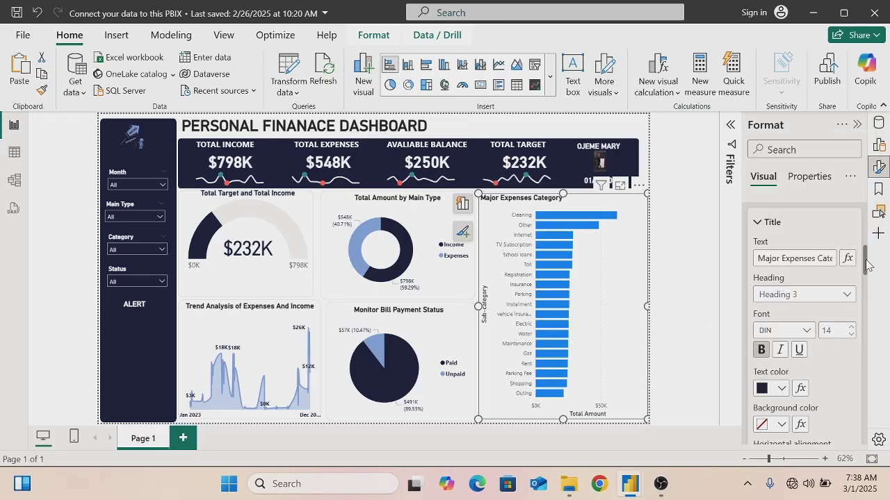
pyautogui.moveTo(867, 264); pyautogui.dragTo(868, 295)
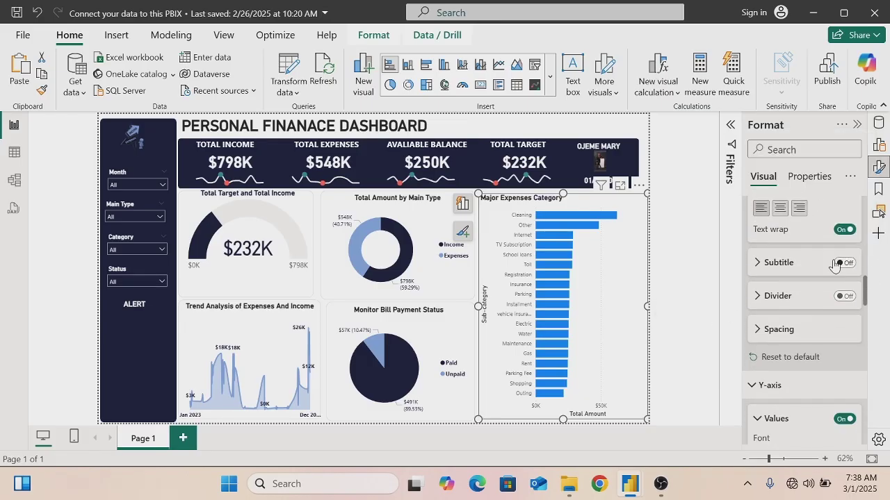
pyautogui.click(778, 209)
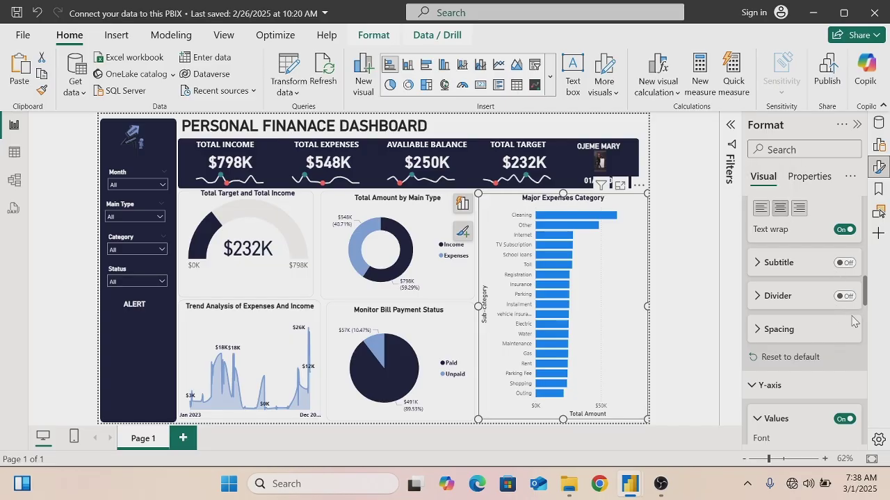
# Turn off the Y-axis and X-axis titles of the Major Expenses Category bar chart
pyautogui.moveTo(866, 286); pyautogui.dragTo(867, 325)
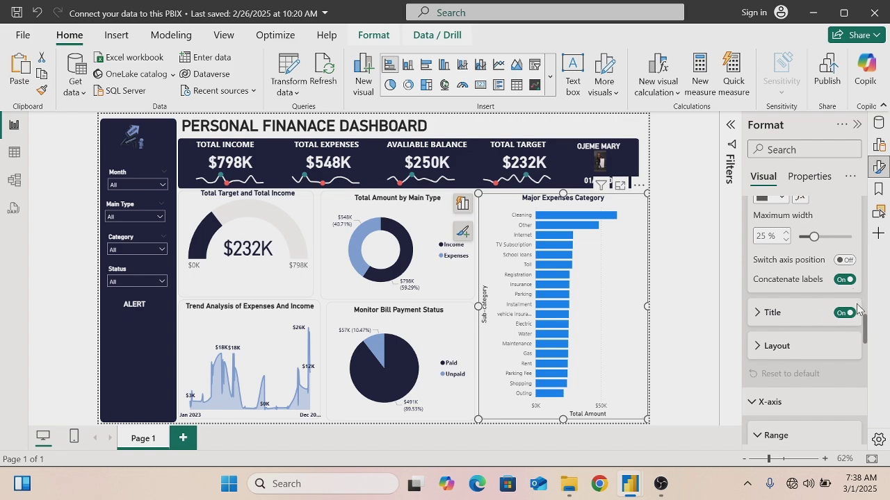
pyautogui.click(846, 313)
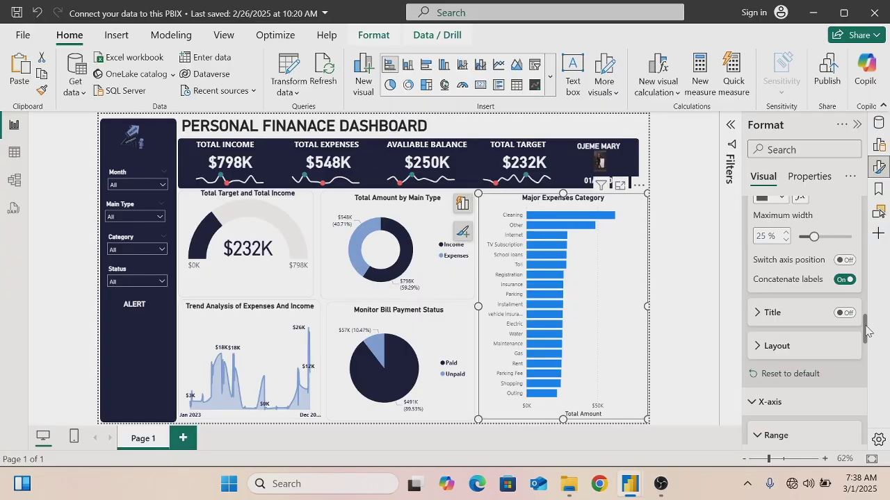
pyautogui.moveTo(865, 331); pyautogui.dragTo(865, 360)
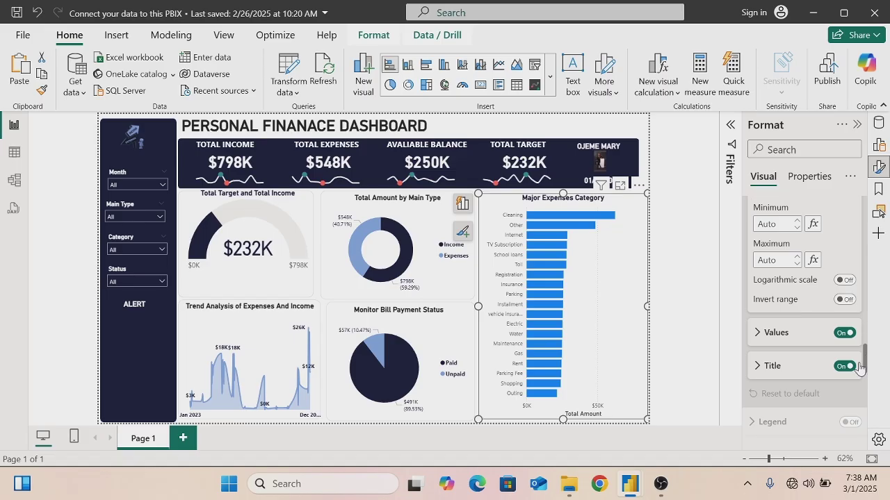
pyautogui.click(846, 366)
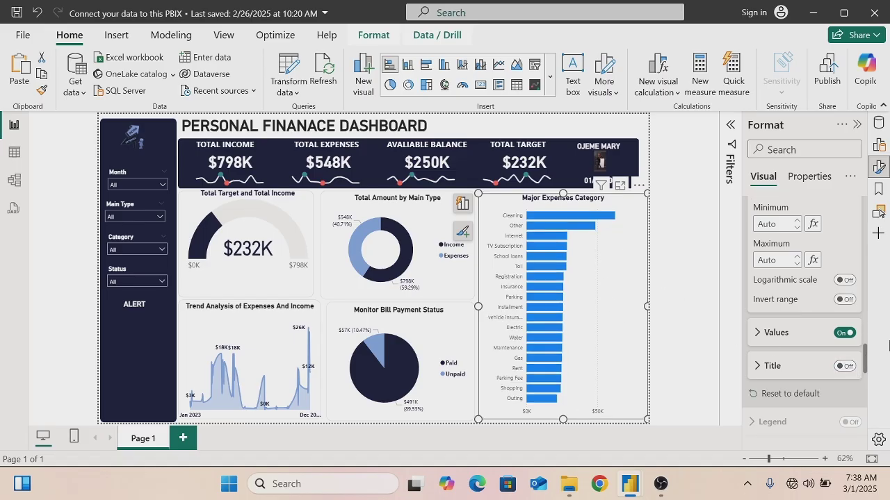
# Turn off the vertical gridlines of the Major Expenses Category bar chart
pyautogui.moveTo(865, 354); pyautogui.dragTo(866, 376)
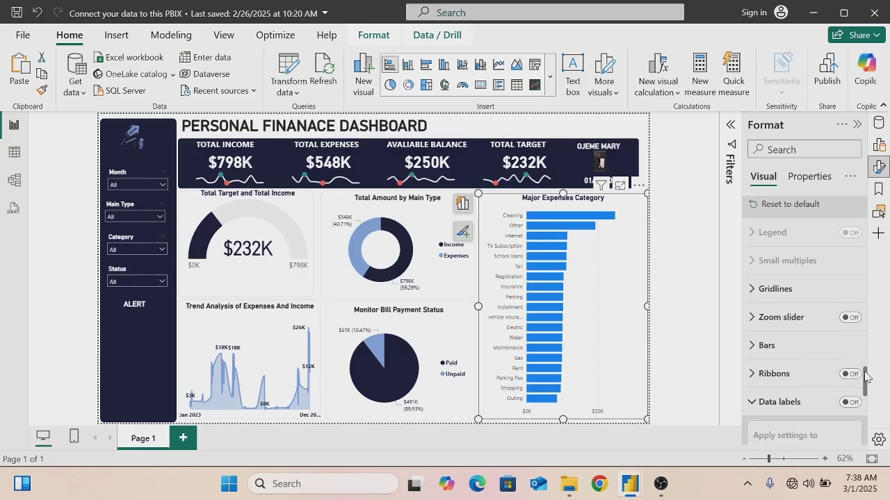
pyautogui.click(750, 296)
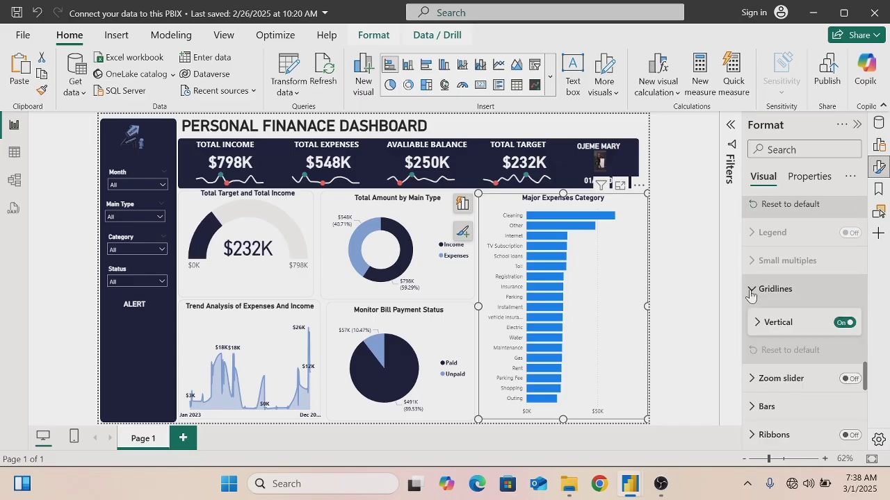
pyautogui.click(846, 323)
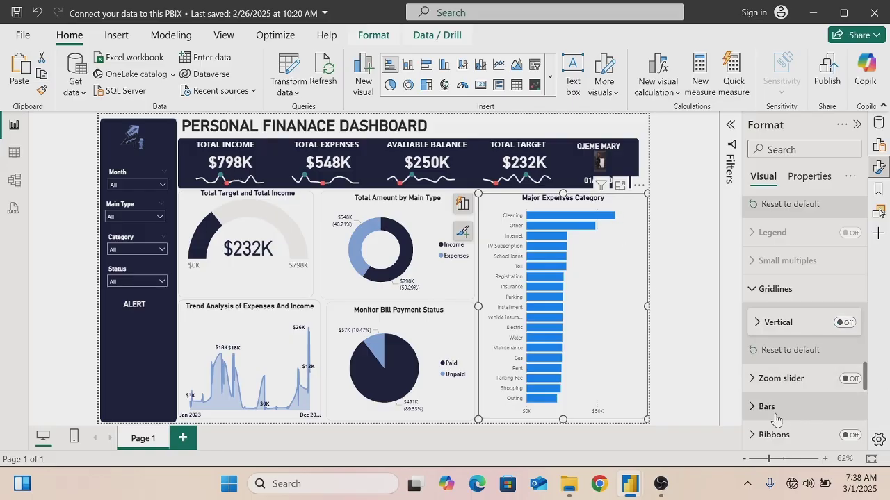
# Colour all bars of the Major Expenses Category chart dark navy from the recent colours and turn on its data labels
pyautogui.click(745, 411)
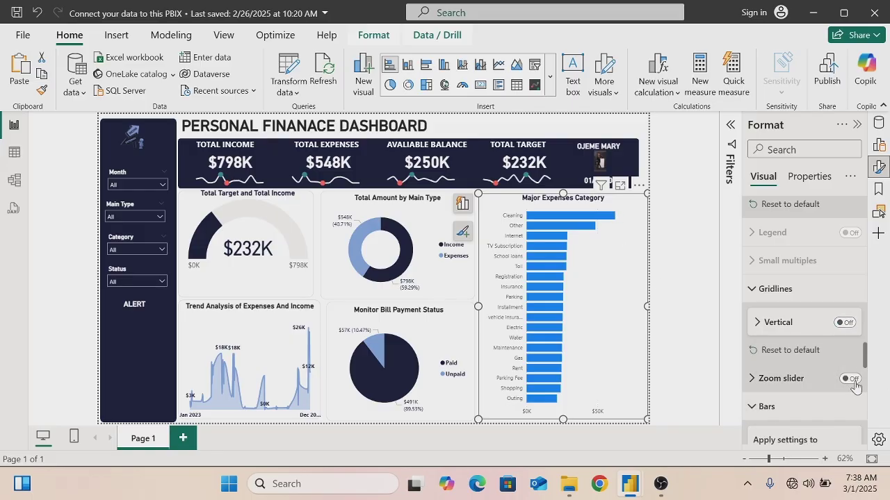
pyautogui.moveTo(866, 358); pyautogui.dragTo(866, 382)
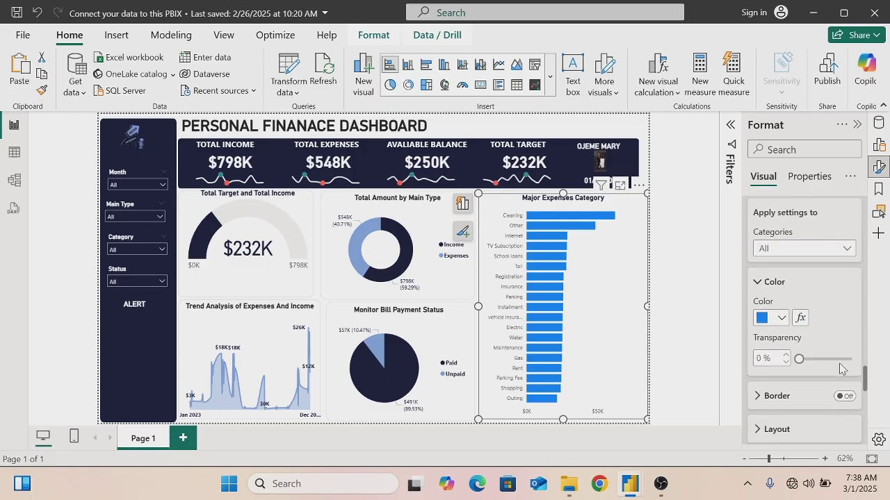
pyautogui.click(781, 321)
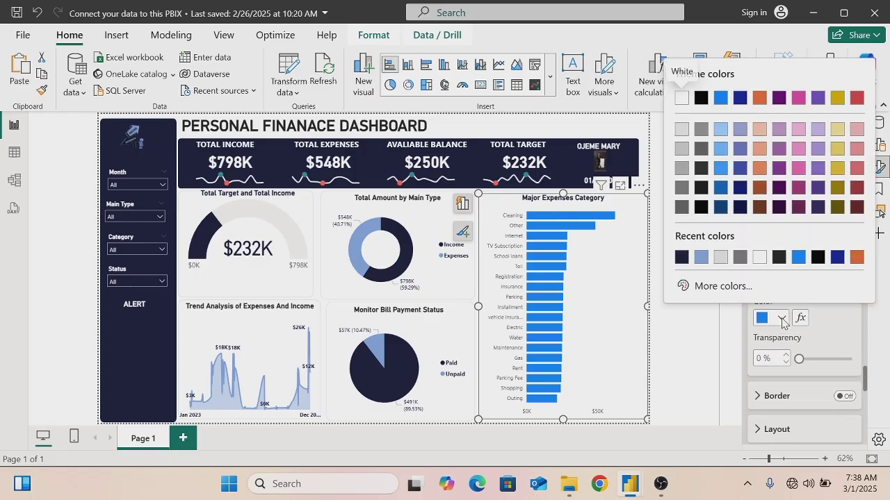
pyautogui.click(678, 258)
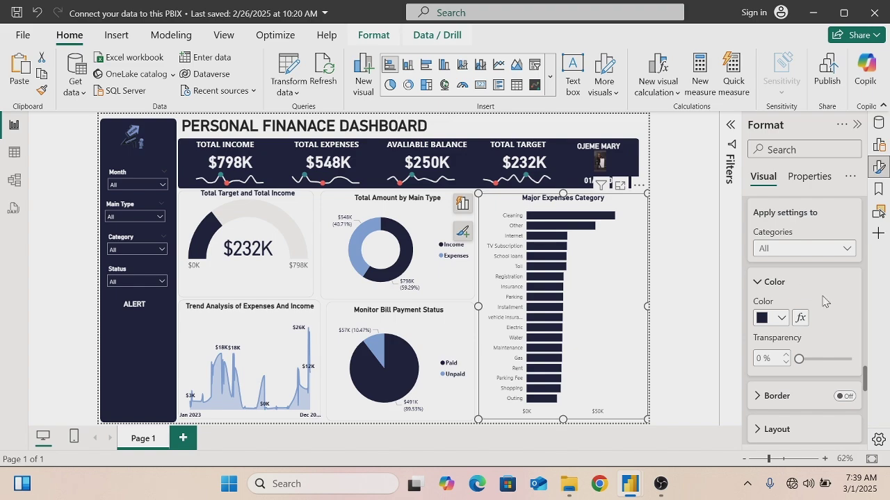
pyautogui.moveTo(866, 382); pyautogui.dragTo(870, 407)
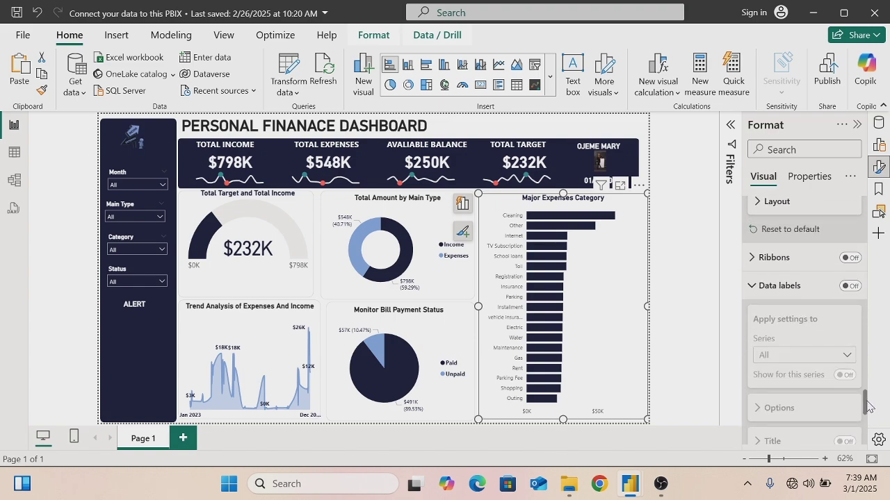
pyautogui.click(850, 286)
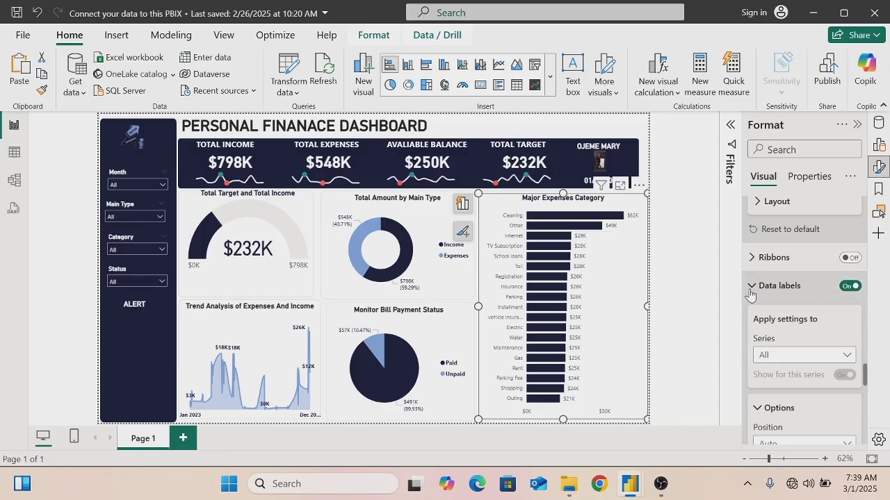
# Make the data label values of the Major Expenses Category bar chart bold
pyautogui.click(782, 291)
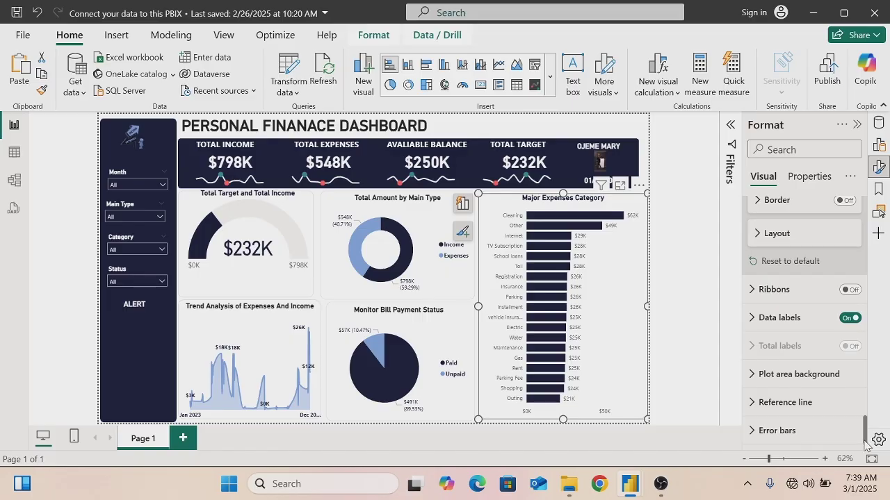
pyautogui.click(753, 320)
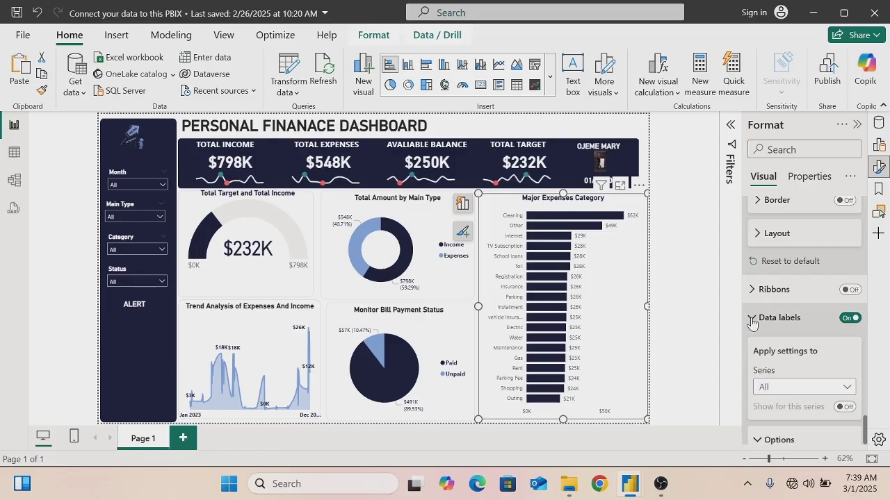
pyautogui.moveTo(865, 375); pyautogui.dragTo(865, 401)
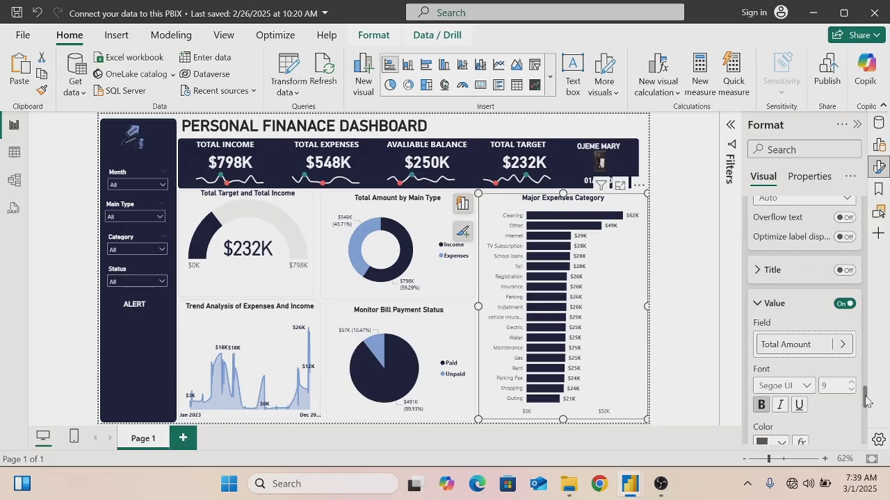
# Turn off the X-axis values of the Major Expenses Category bar chart and deselect it
pyautogui.moveTo(866, 400); pyautogui.dragTo(834, 217)
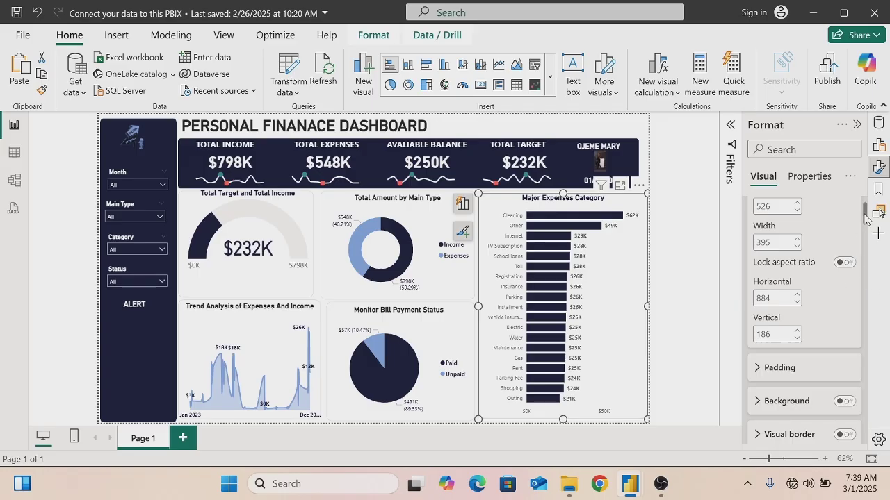
pyautogui.moveTo(868, 219); pyautogui.dragTo(869, 322)
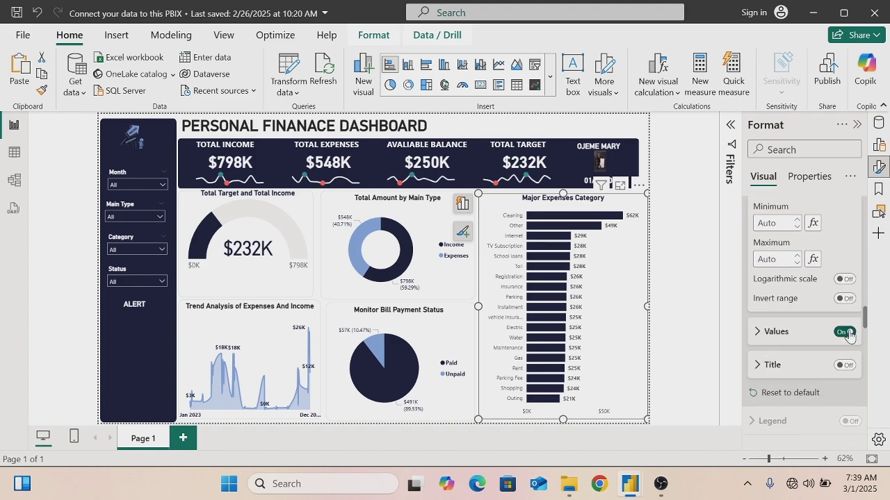
pyautogui.click(848, 334)
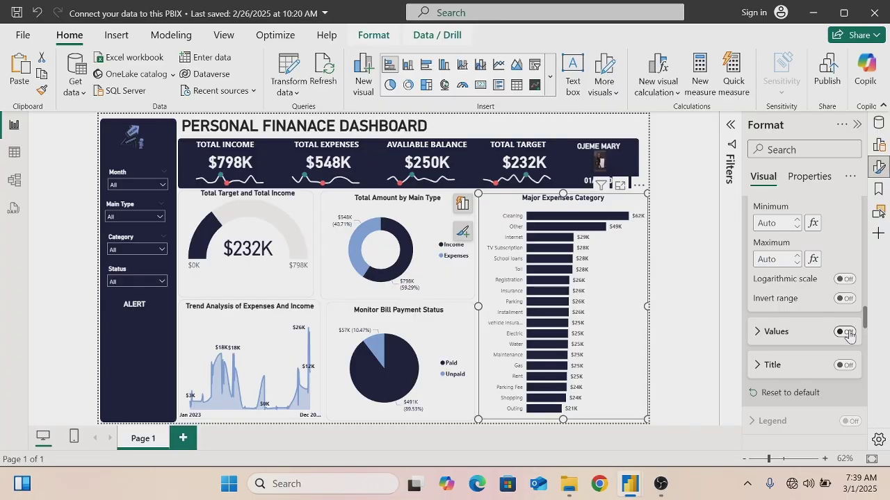
pyautogui.click(680, 189)
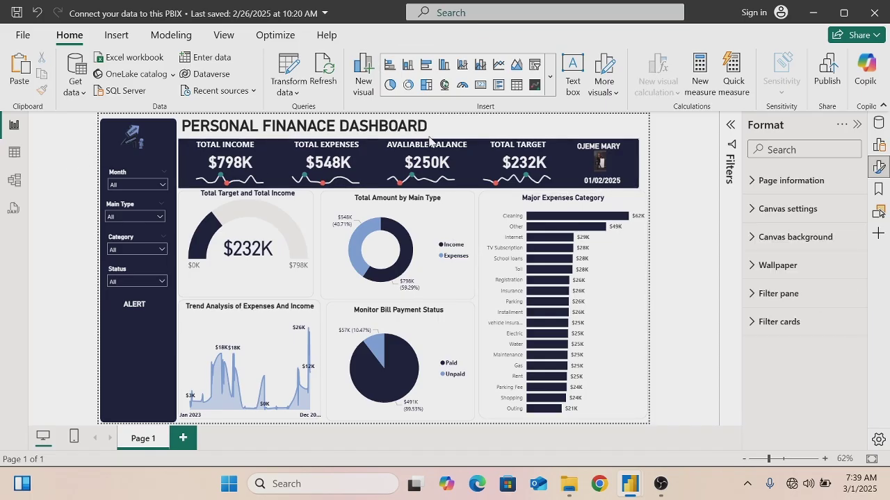
# Duplicate the Month slicer, place the copy beside the dashboard title at about horizontal 910, vertical 3, and resize it to about 340 by 51
pyautogui.click(147, 171)
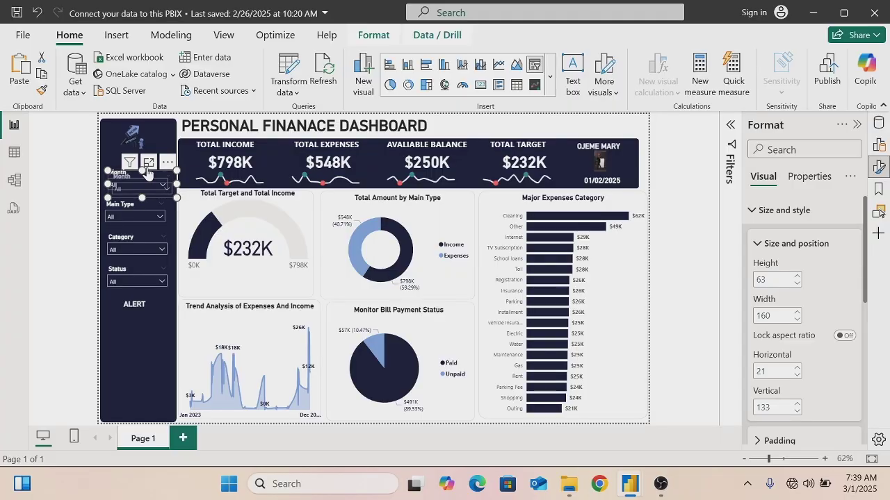
pyautogui.moveTo(147, 172); pyautogui.dragTo(531, 117)
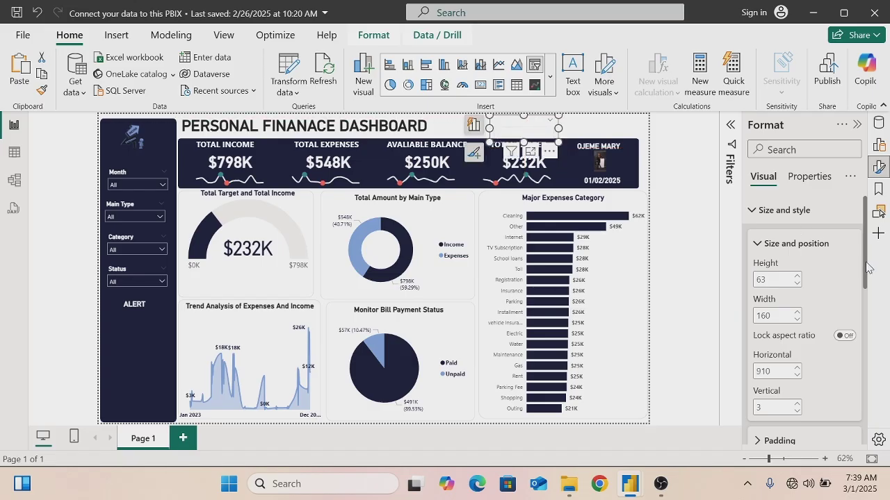
pyautogui.moveTo(866, 264)
pyautogui.mouseDown()
pyautogui.moveTo(869, 395)
pyautogui.moveTo(870, 261)
pyautogui.mouseUp()
pyautogui.moveTo(560, 128); pyautogui.dragTo(635, 123)
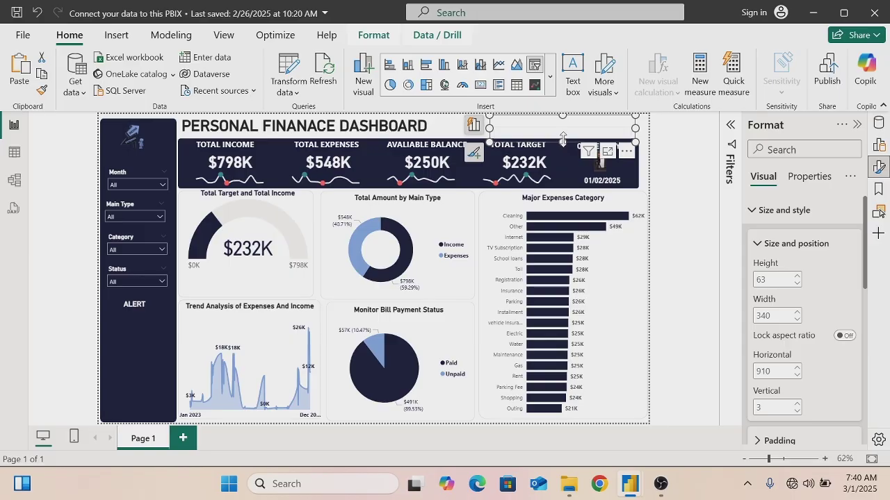
pyautogui.moveTo(563, 141); pyautogui.dragTo(563, 136)
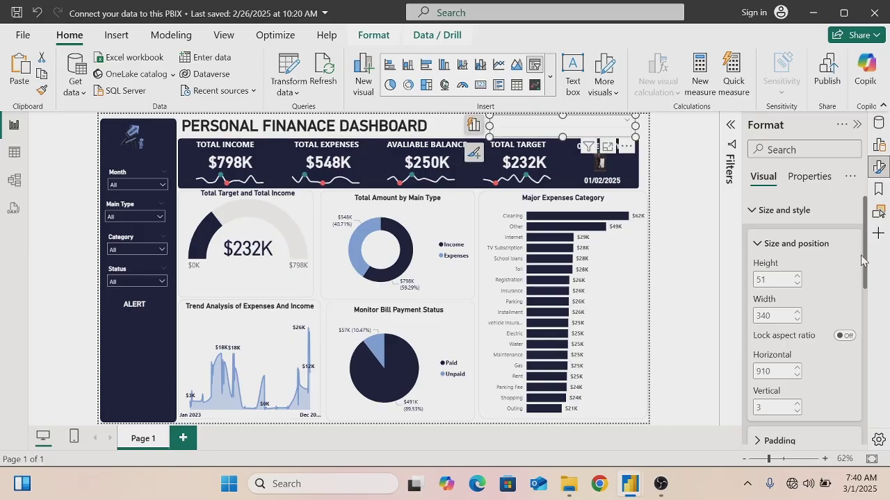
# Set the copied slicer's header text to Search and colour it dark navy from the recent colours
pyautogui.moveTo(866, 261); pyautogui.dragTo(885, 419)
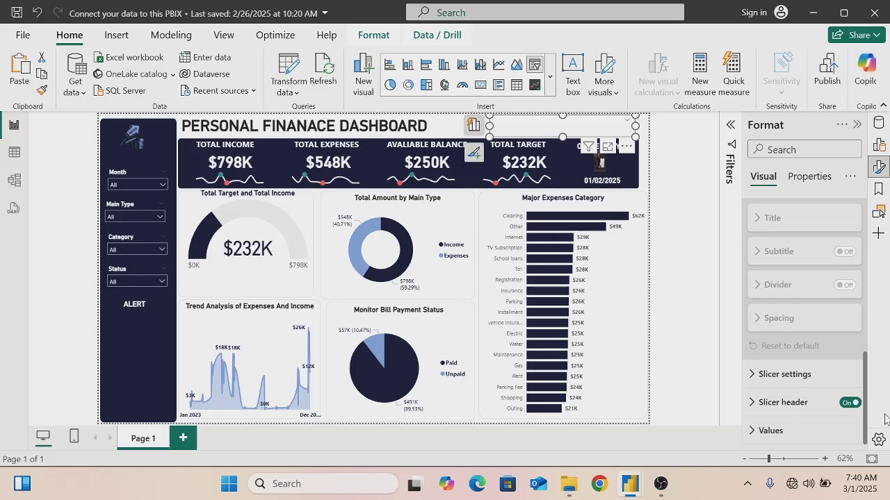
pyautogui.click(754, 410)
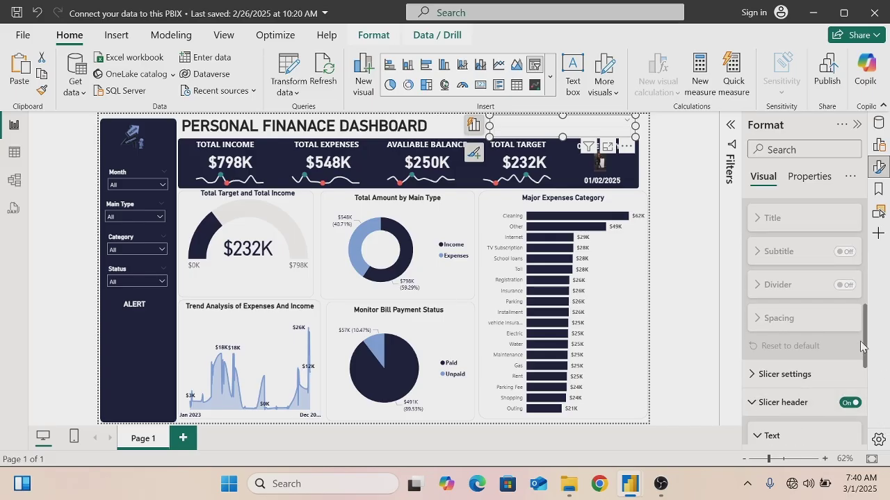
pyautogui.moveTo(866, 340); pyautogui.dragTo(867, 395)
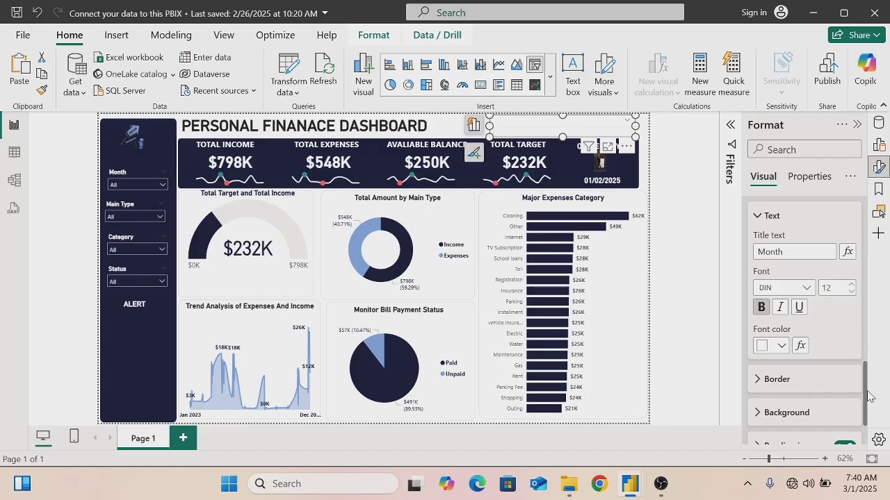
pyautogui.click(783, 251)
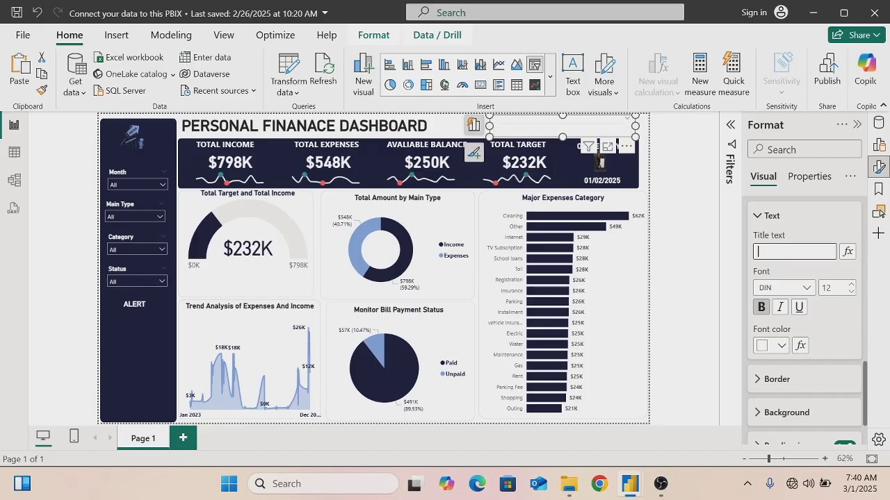
pyautogui.write('arch')
pyautogui.click(780, 347)
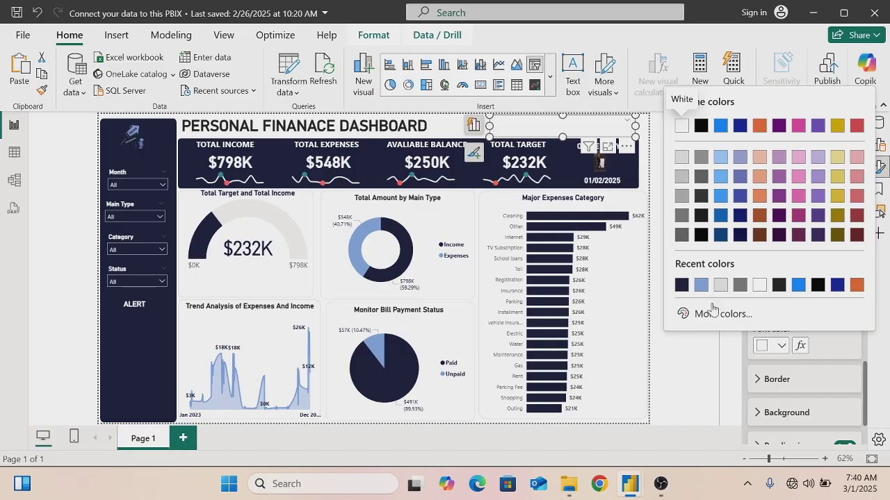
pyautogui.click(681, 285)
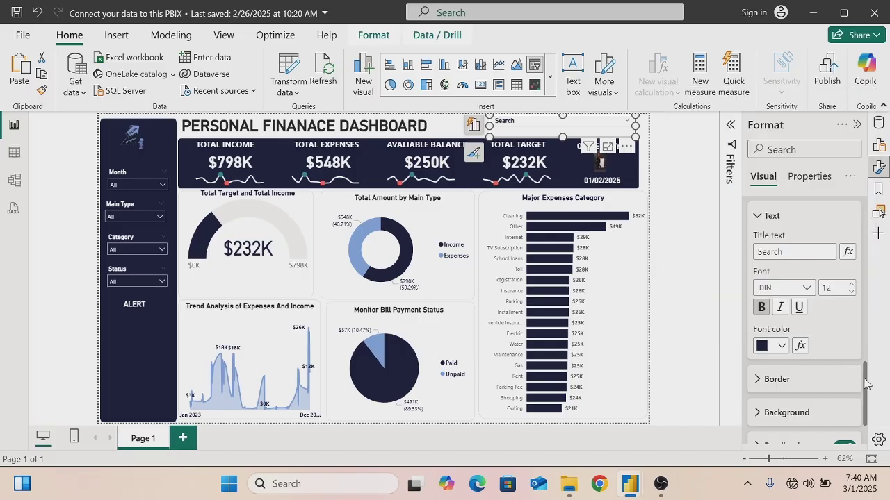
# Turn on the visual border of the Search slicer with 10 px rounded corners
pyautogui.moveTo(866, 382); pyautogui.dragTo(847, 268)
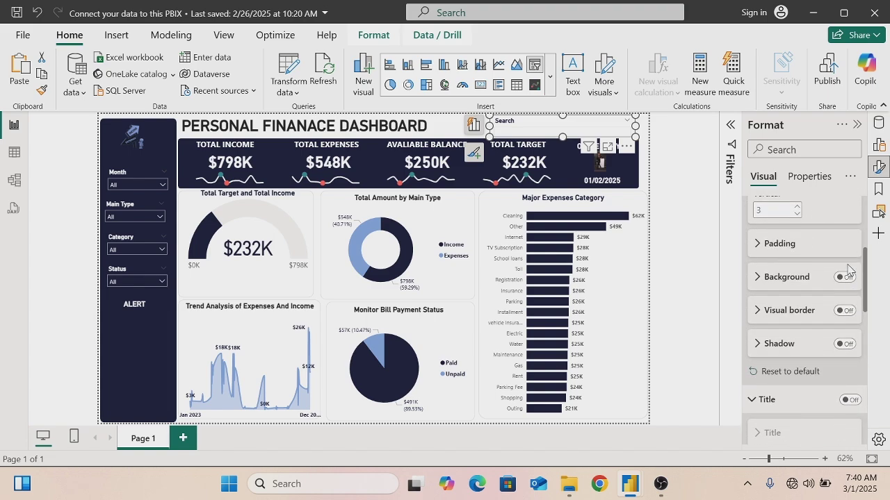
pyautogui.click(845, 311)
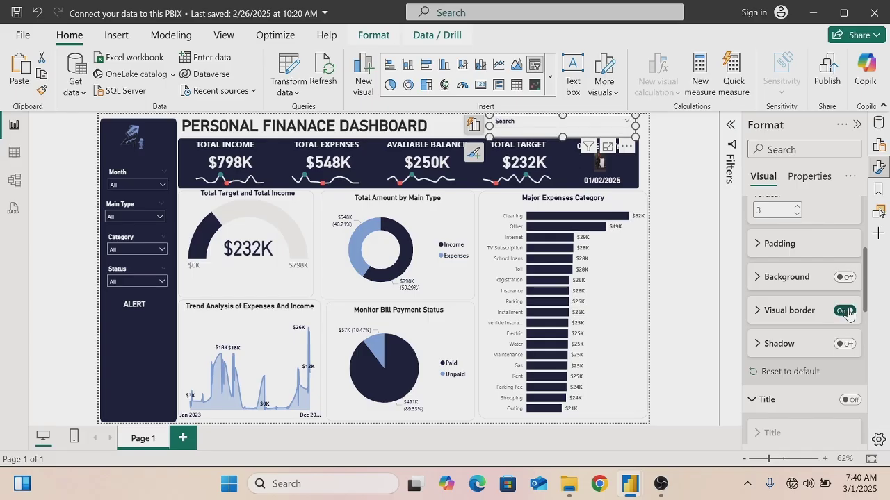
pyautogui.click(756, 311)
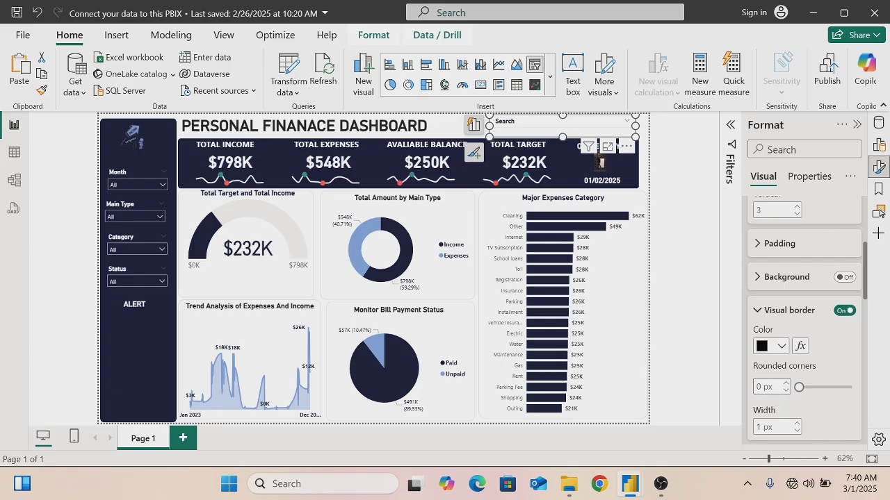
pyautogui.doubleClick(759, 387)
pyautogui.write('10')
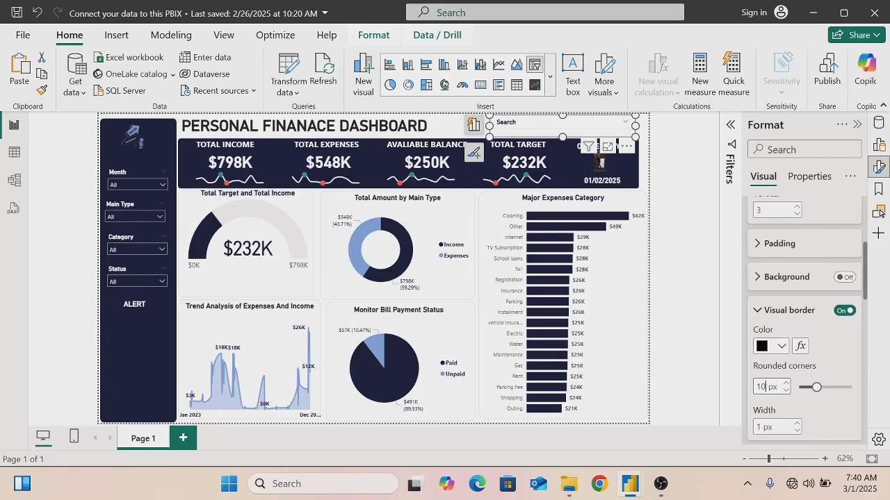
pyautogui.click(699, 357)
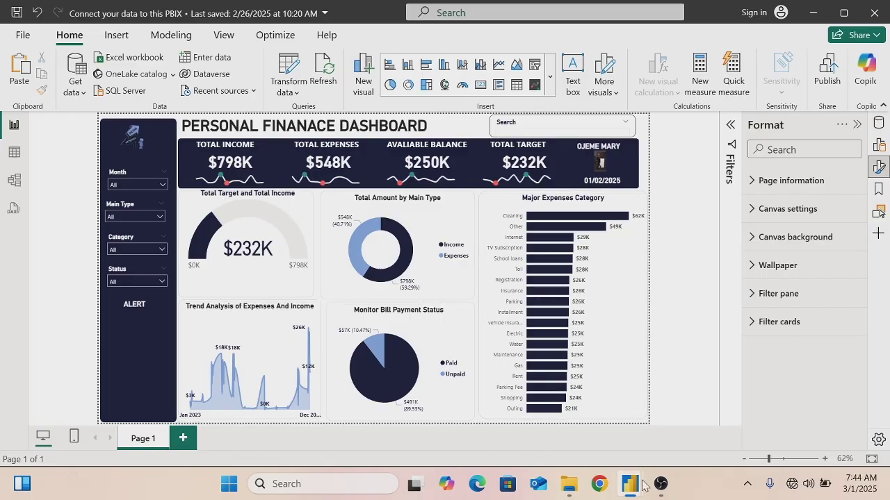
# Show the data fields in place of the formatting options and add a new measure to the Measures (2) table
pyautogui.moveTo(657, 489)
pyautogui.click(878, 124)
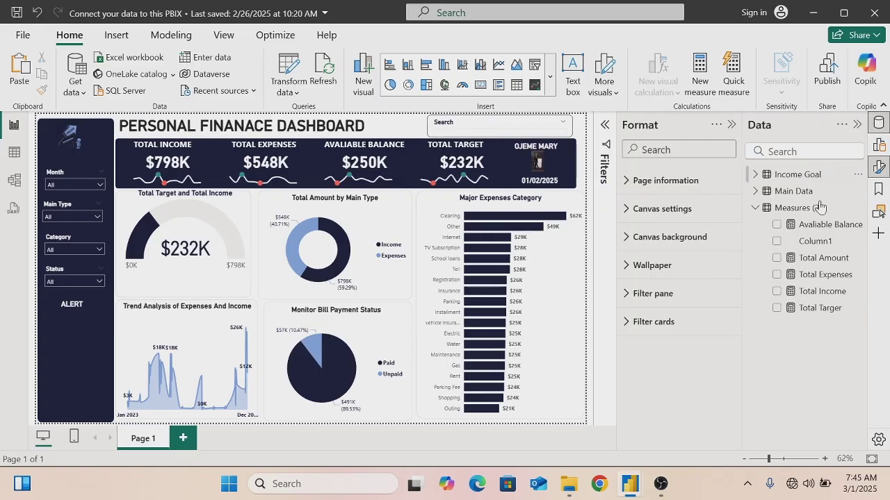
pyautogui.click(730, 129)
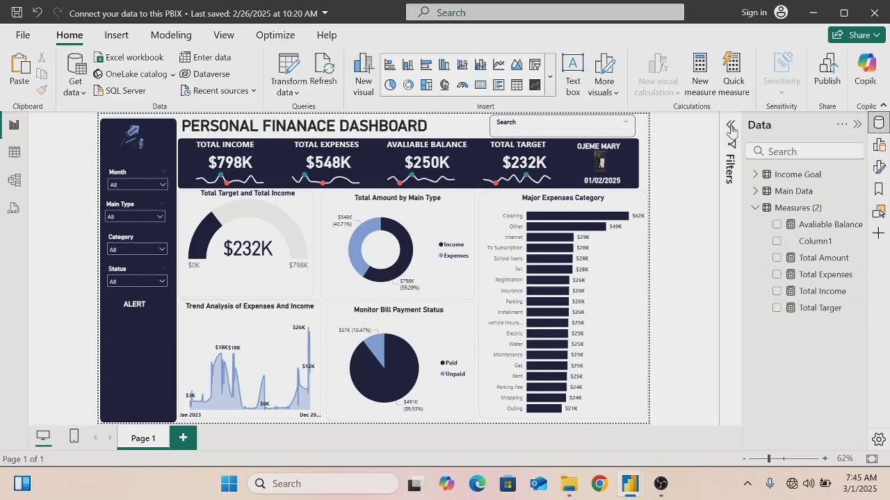
pyautogui.rightClick(756, 209)
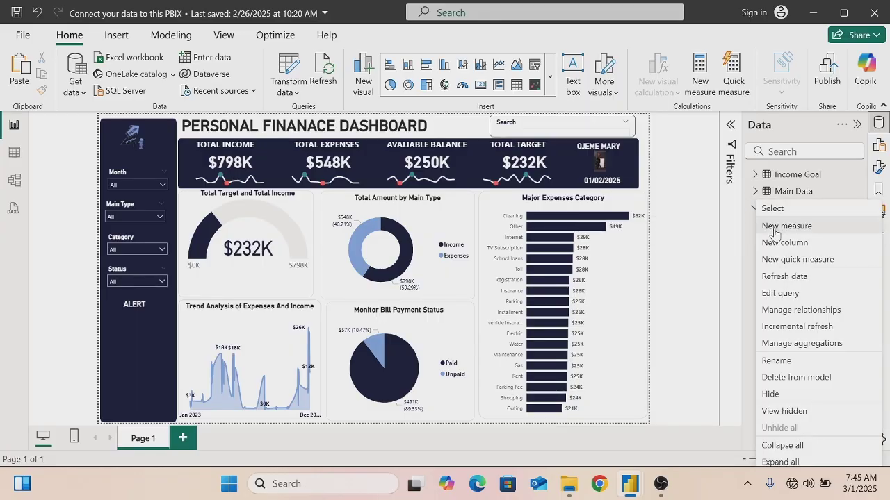
pyautogui.click(774, 231)
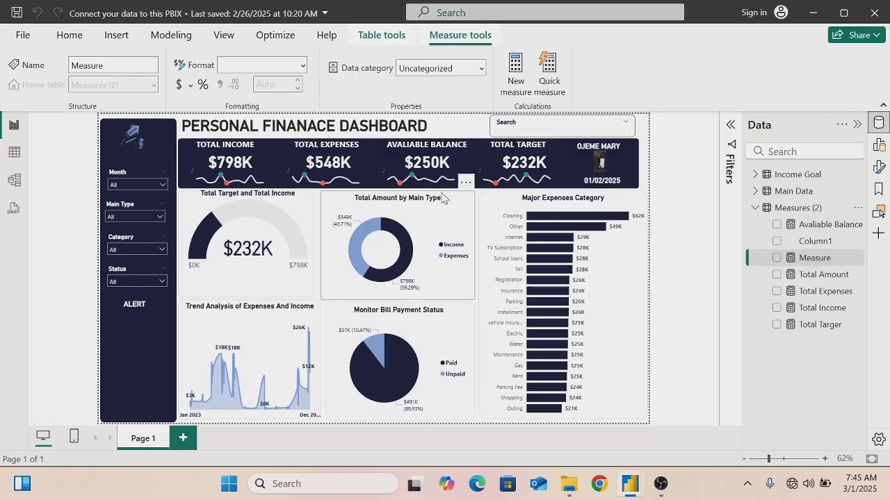
# Replace the measure's default name with Guage Caption and begin its formula with a VAR declaration
pyautogui.press('End')
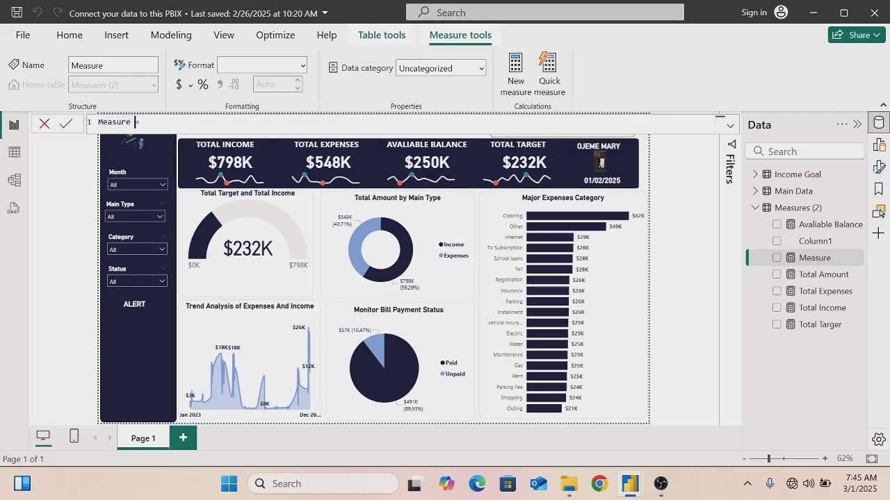
pyautogui.press('BackSpace')
pyautogui.press('BackSpace')
pyautogui.press('BackSpace')
pyautogui.press('BackSpace')
pyautogui.press('BackSpace')
pyautogui.press('BackSpace')
pyautogui.press('BackSpace')
pyautogui.press('BackSpace')
pyautogui.press('BackSpace')
pyautogui.press('BackSpace')
pyautogui.write('Guage Caption=var')
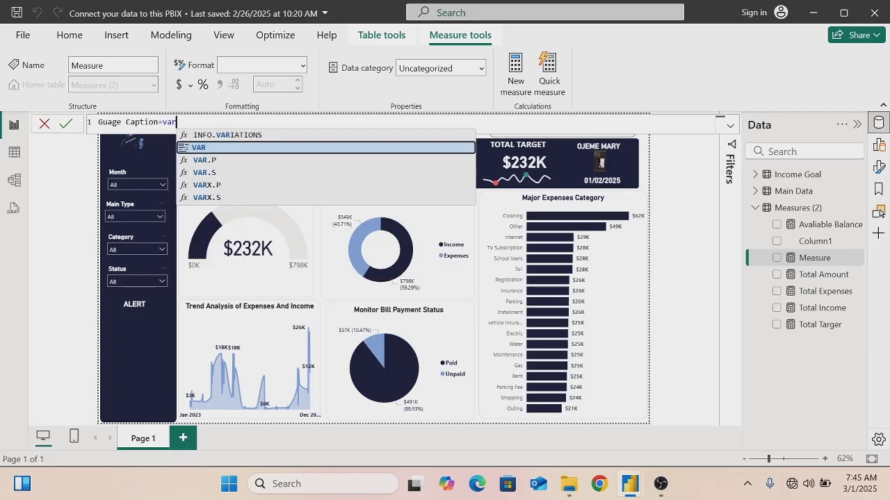
pyautogui.press('Tab')
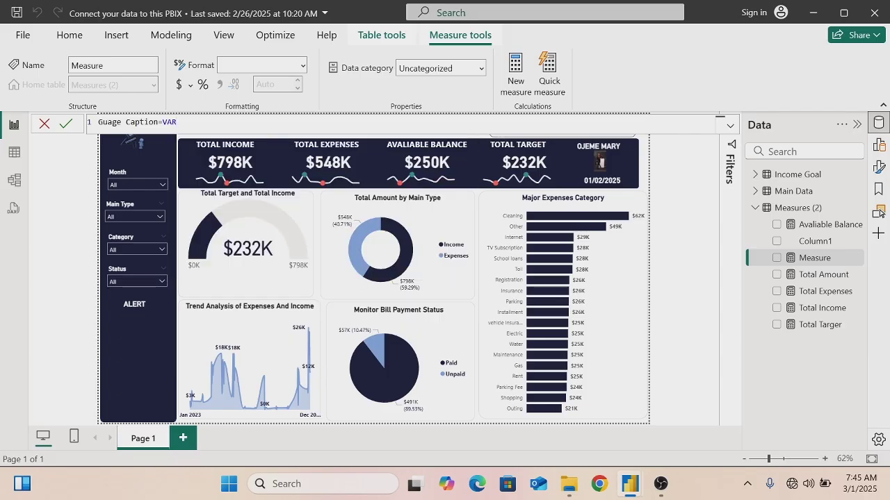
# Define the variable Variance_goal as [Total Amount]-[Total Targer] in the Guage Caption formula and start a second line
pyautogui.write('Variance_goal=[')
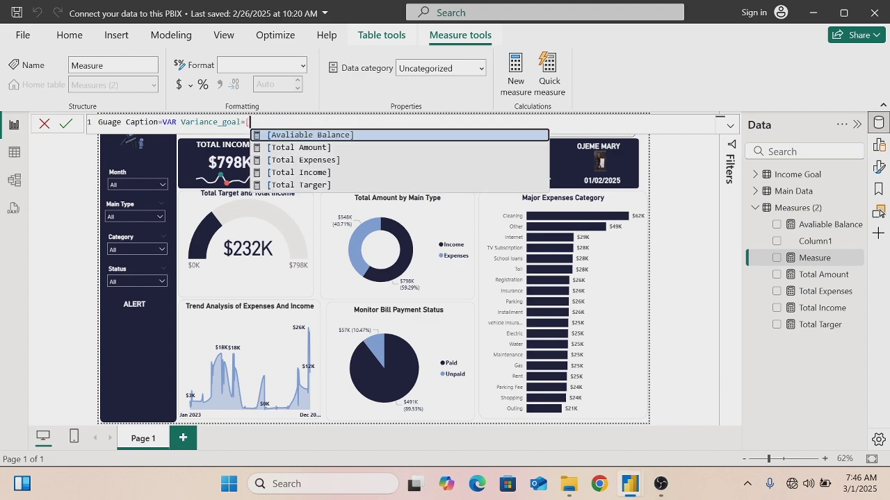
pyautogui.press('Down')
pyautogui.press('Tab')
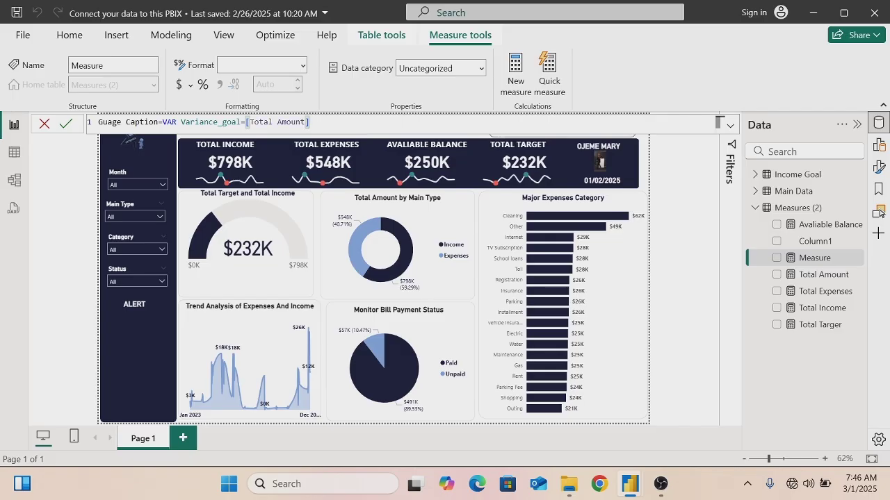
pyautogui.write('-[')
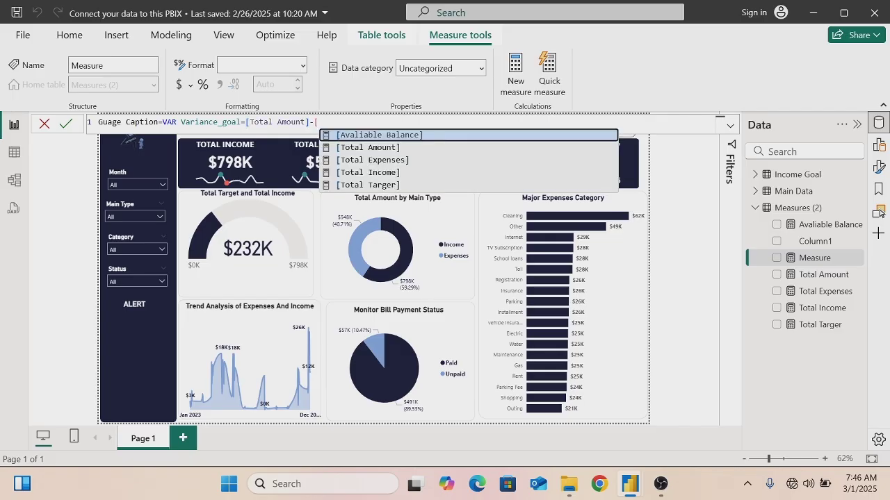
pyautogui.press('Down')
pyautogui.press('Down')
pyautogui.press('Down')
pyautogui.press('Down')
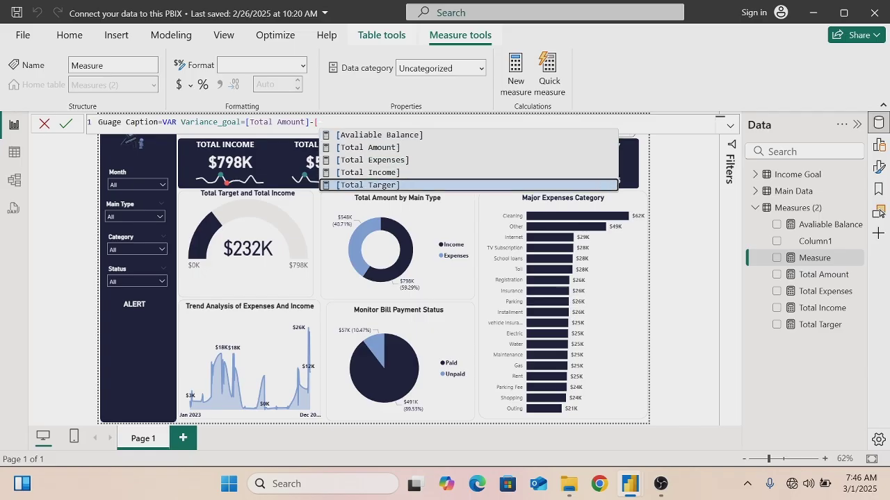
pyautogui.press('Tab')
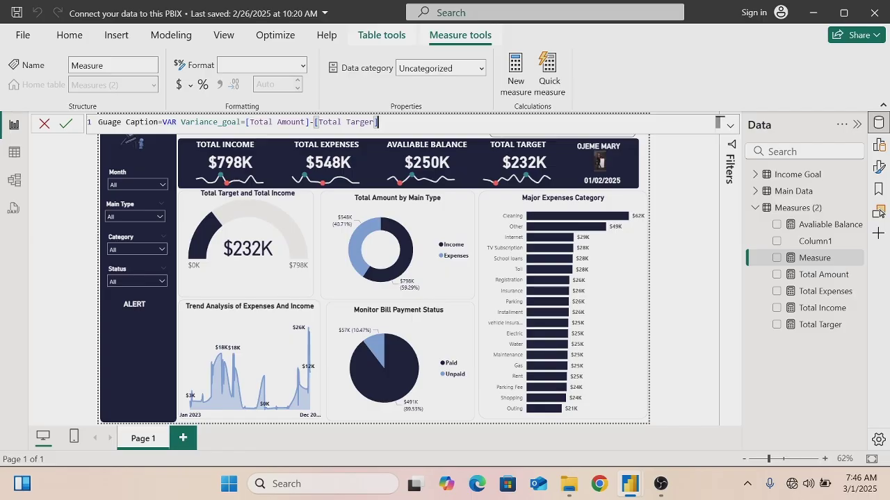
pyautogui.hotkey('shift', 'Return')
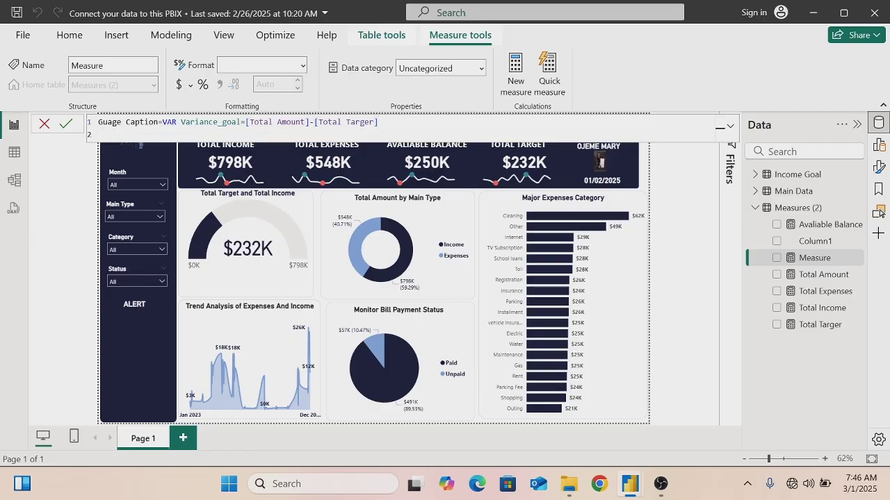
# Define the variable Month_select as SELECTEDVALUE('Main Data'[Month]) on the second line of the Guage Caption formula
pyautogui.write('VAR Month_select=se')
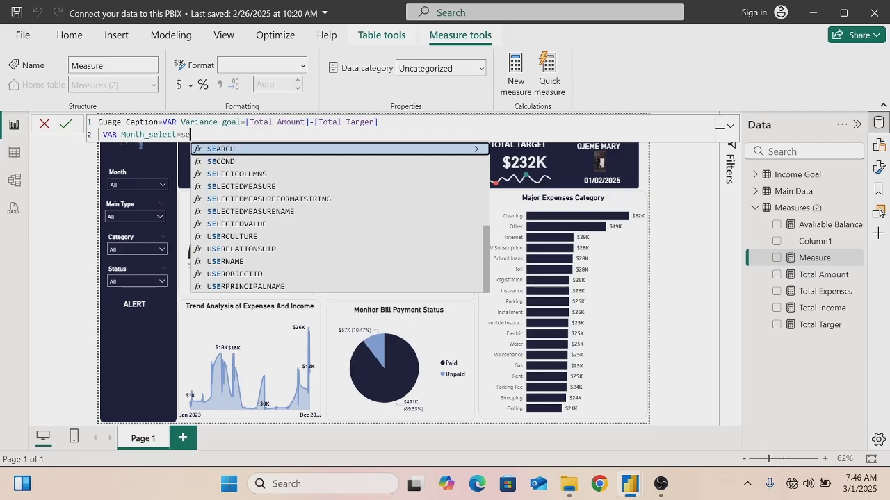
pyautogui.write('le')
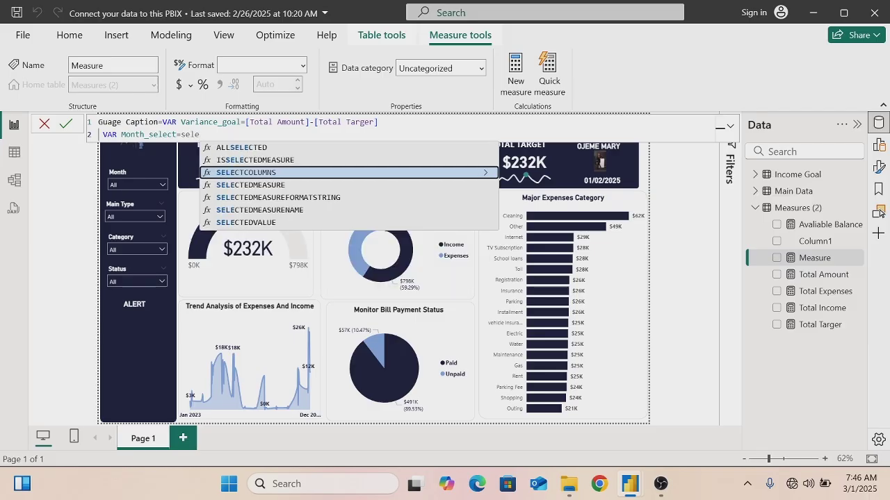
pyautogui.press('Down')
pyautogui.press('Down')
pyautogui.press('Down')
pyautogui.press('Down')
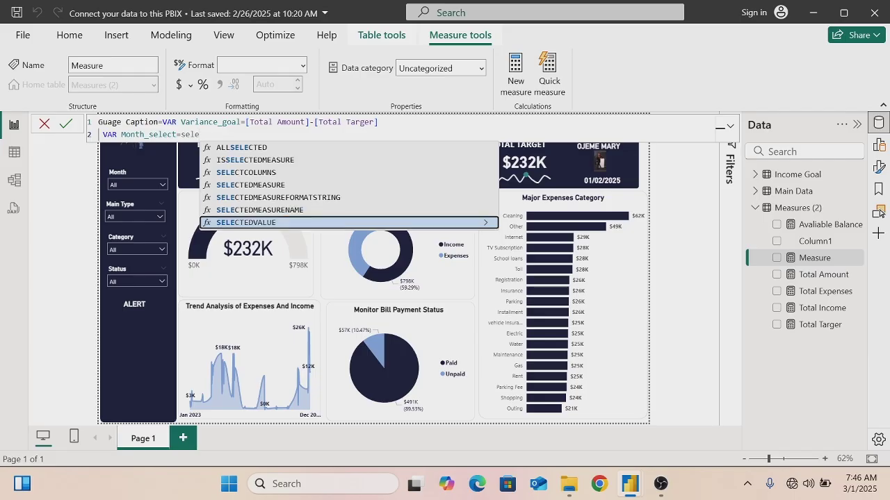
pyautogui.press('Tab')
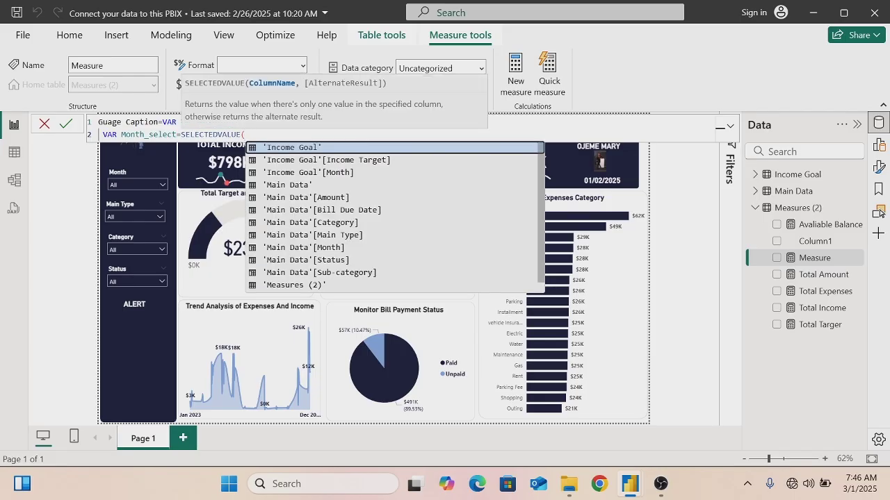
pyautogui.write('mai')
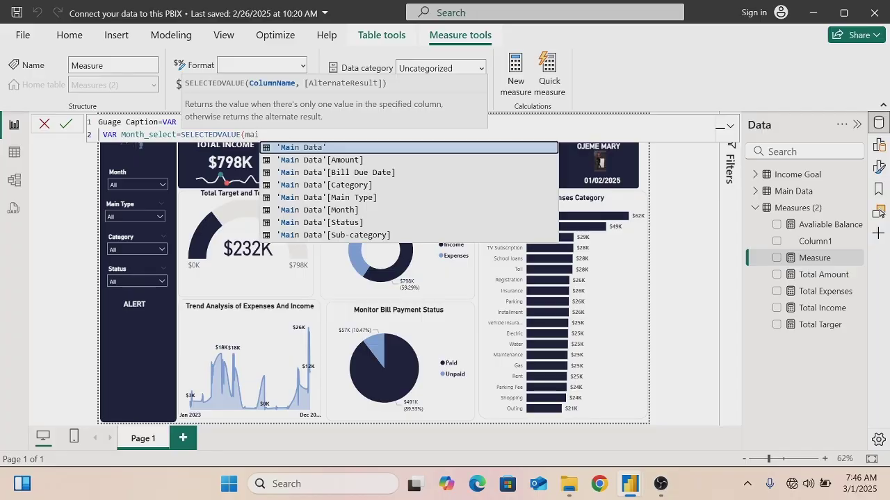
pyautogui.press('Tab')
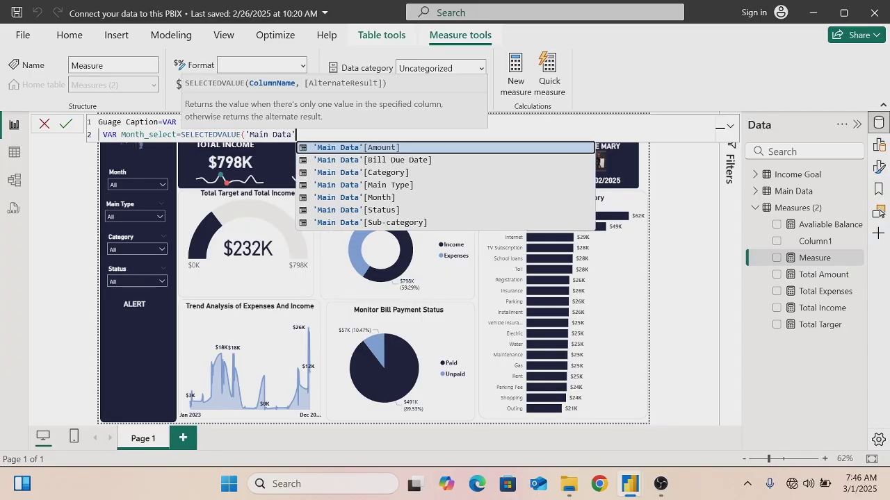
pyautogui.click(361, 201)
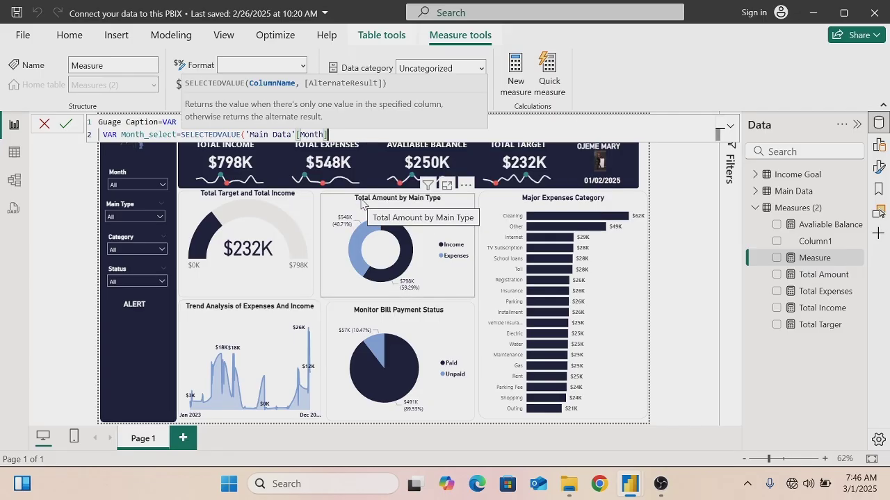
pyautogui.write(')')
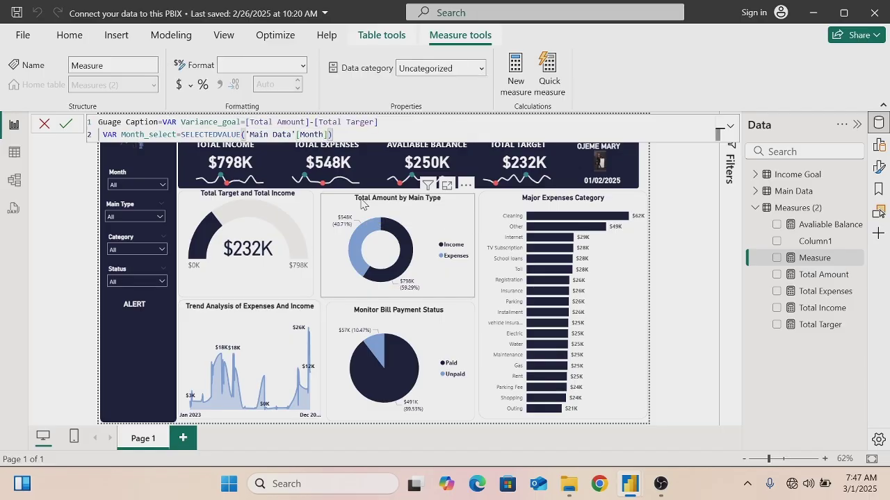
# Add a RETURN keyword on the third line of the formula and start a fourth line
pyautogui.hotkey('shift', 'Return')
pyautogui.write('re')
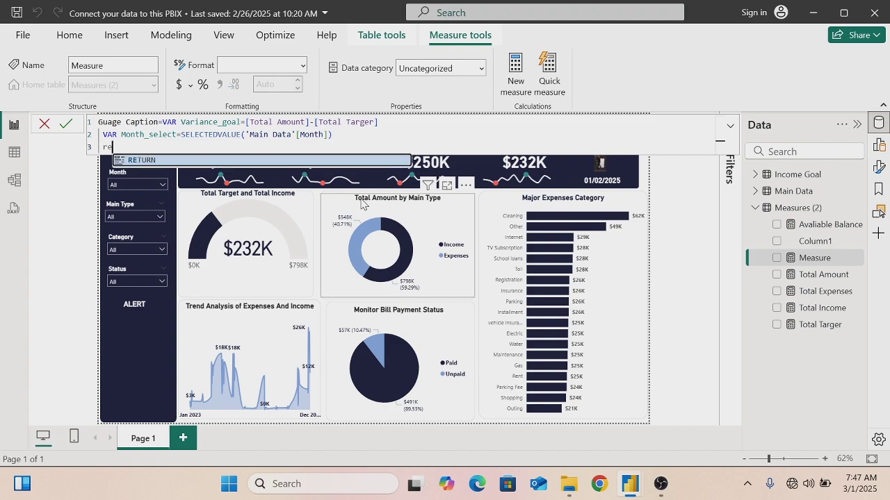
pyautogui.press('Tab')
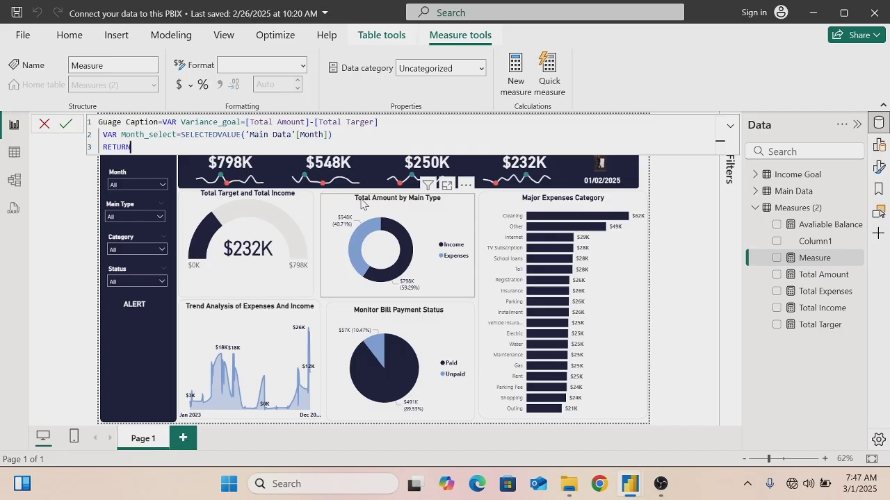
pyautogui.hotkey('shift', 'Return')
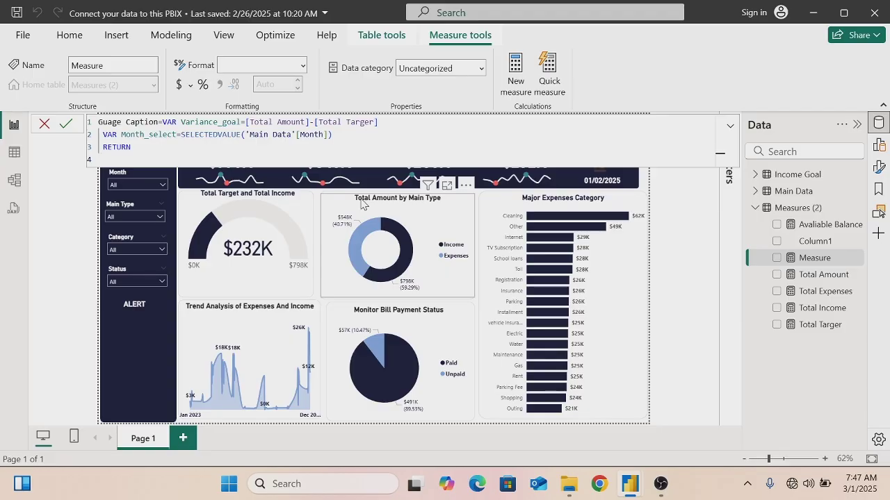
# Begin an IF function with the condition Variance_goal>1 and open a text string for its true result
pyautogui.write('if')
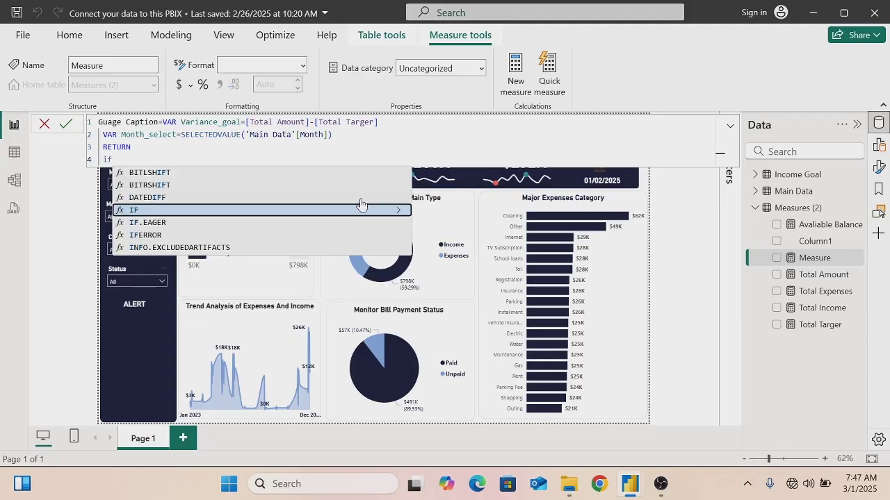
pyautogui.press('Tab')
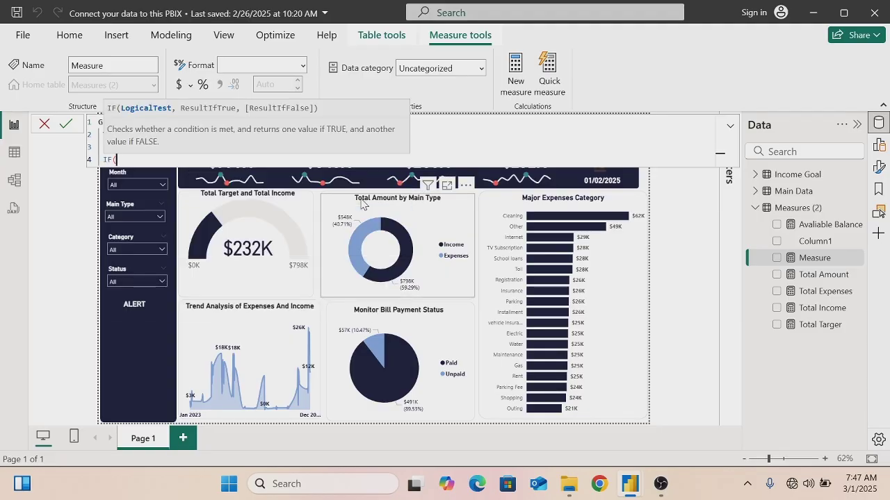
pyautogui.write('va')
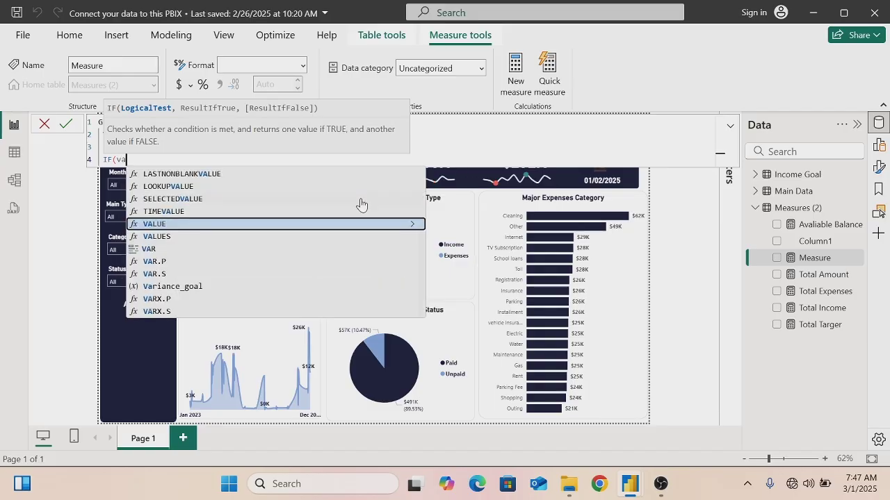
pyautogui.press('Down')
pyautogui.press('Down')
pyautogui.press('Down')
pyautogui.press('Down')
pyautogui.press('Down')
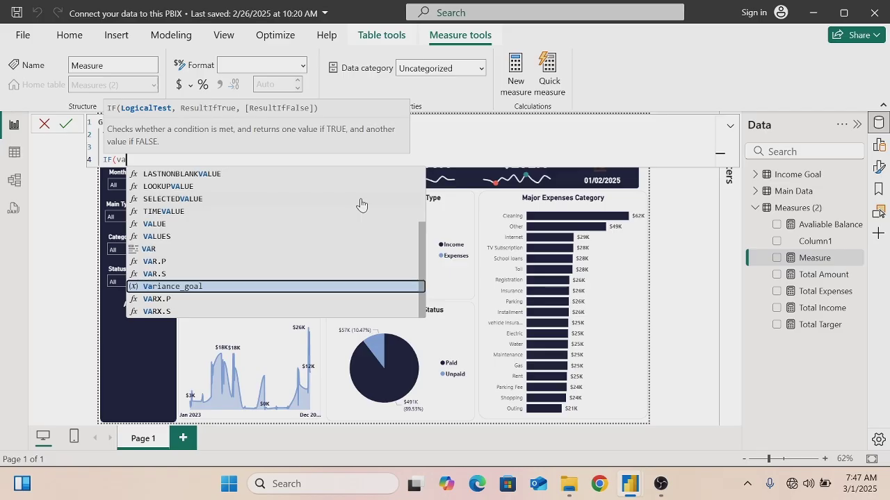
pyautogui.press('Tab')
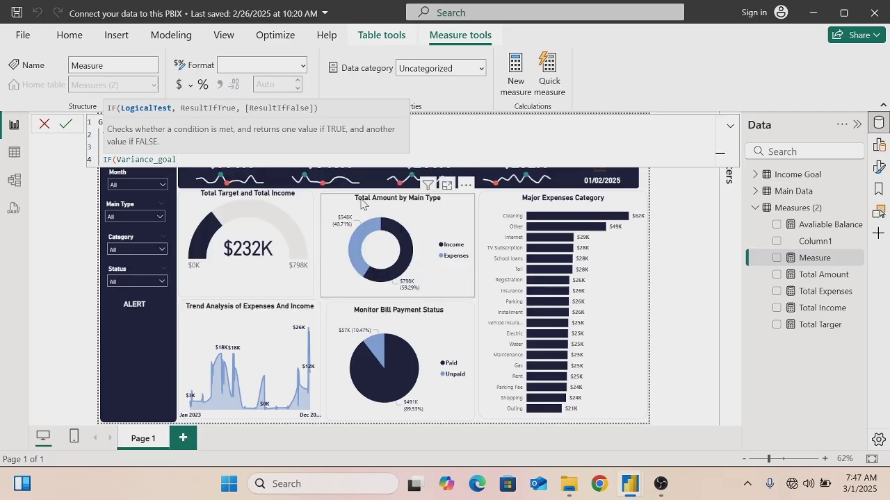
pyautogui.write('>1,"')
# Enter the true-result text "Total Income is greater than Targeted Income" and join a second string containing a line break
pyautogui.write('Total ')
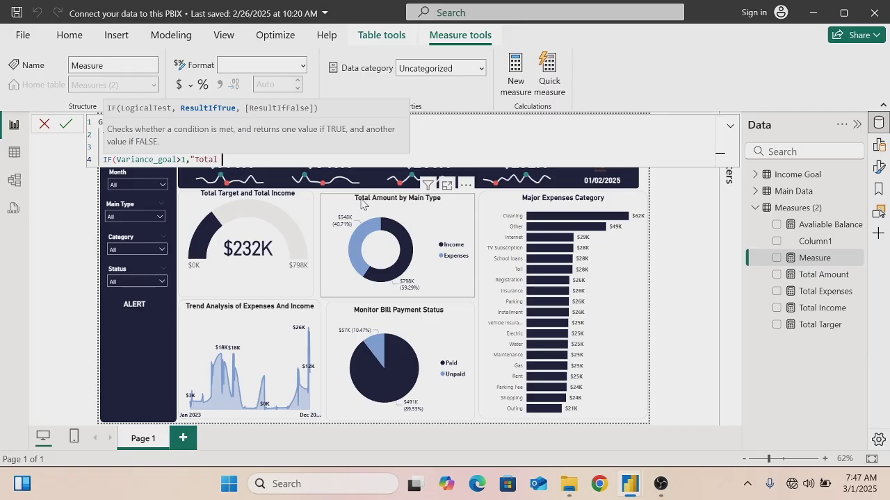
pyautogui.write('Income is greater than ')
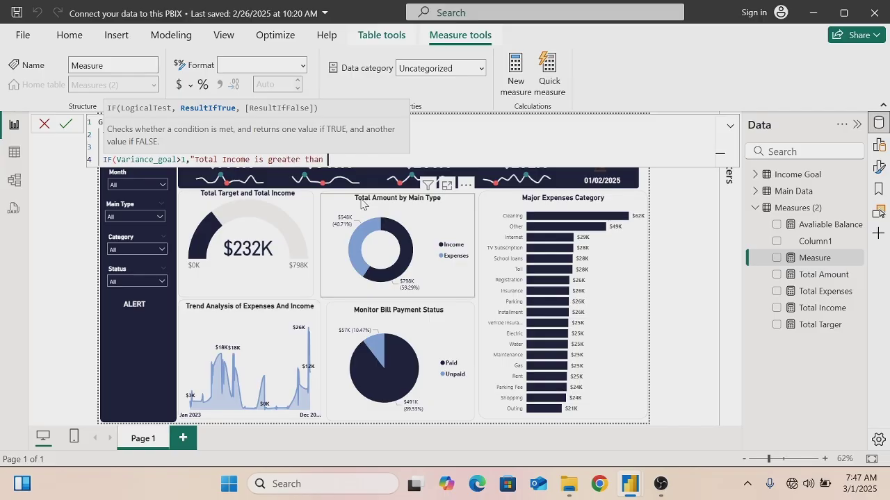
pyautogui.write('Targeted Income')
pyautogui.write('"')
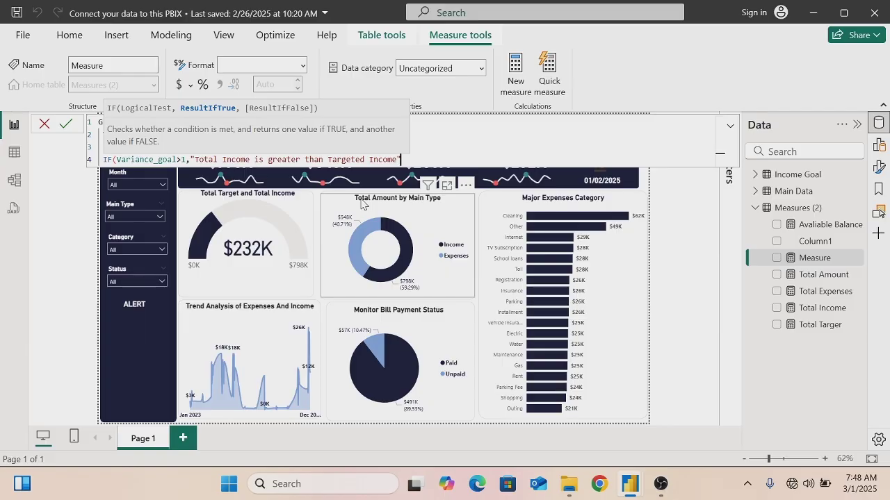
pyautogui.write('&"')
pyautogui.hotkey('shift', 'Return')
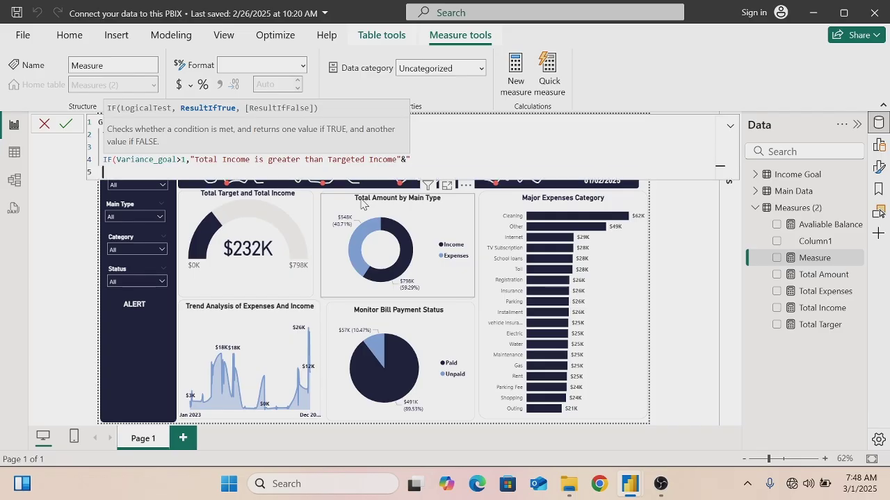
# Close the line-break string and join an unquoted FORMAT function to the true result with an ampersand
pyautogui.write('"&"format')
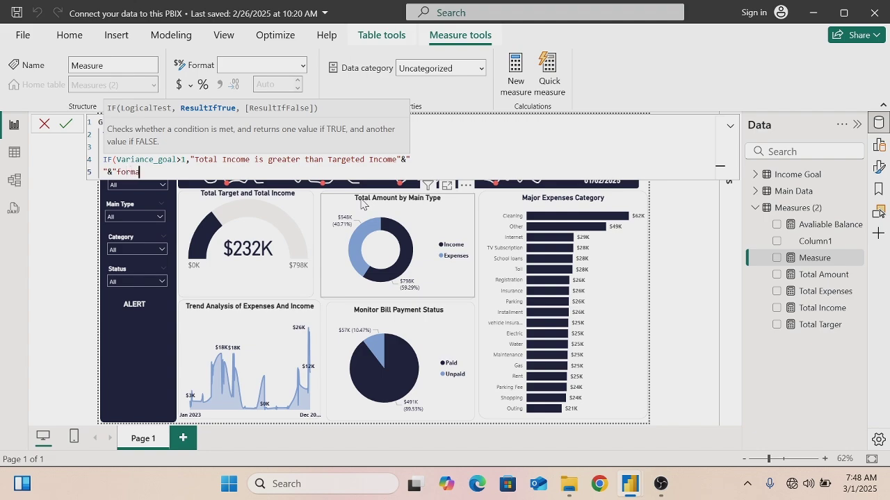
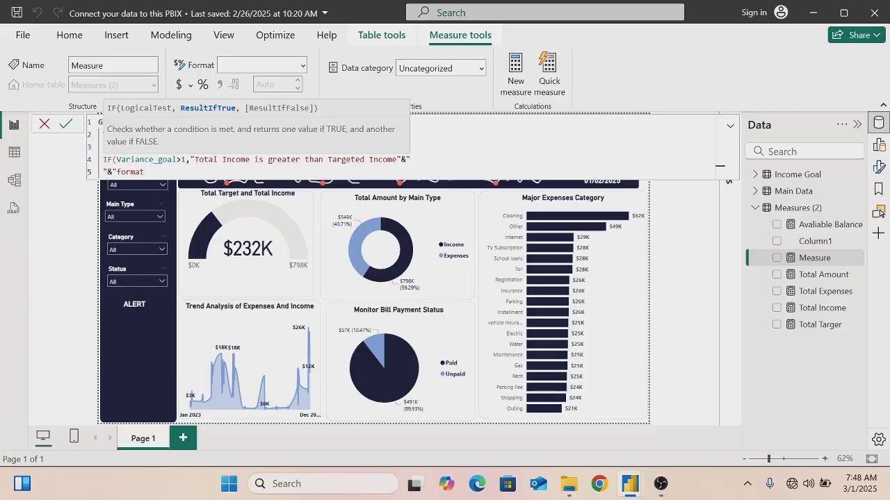
pyautogui.press('BackSpace')
pyautogui.press('BackSpace')
pyautogui.press('BackSpace')
pyautogui.press('BackSpace')
pyautogui.press('BackSpace')
pyautogui.press('BackSpace')
pyautogui.write('fo')
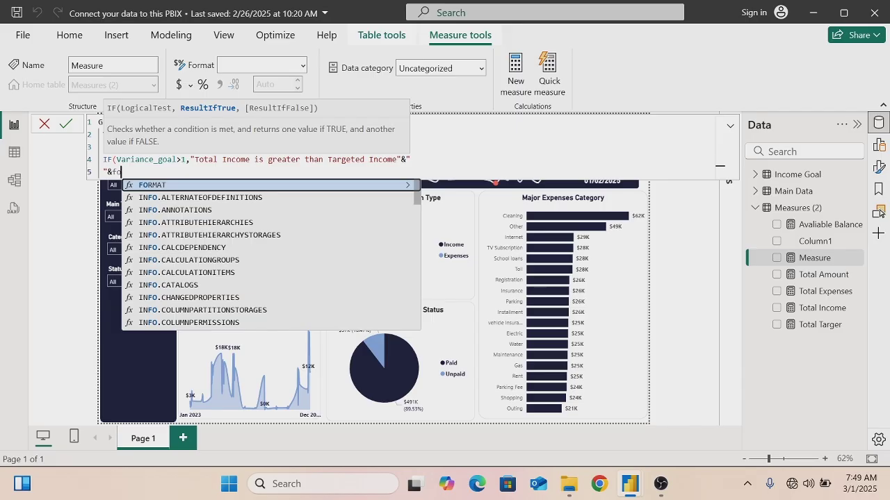
pyautogui.press('Tab')
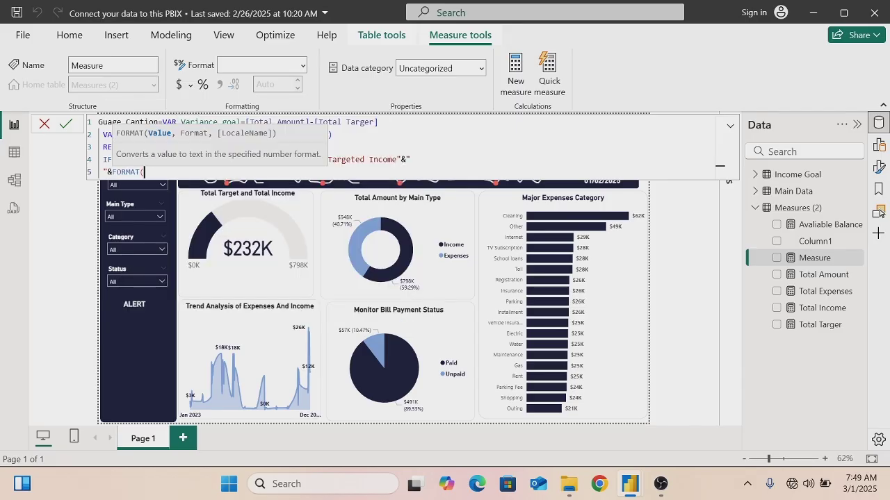
# Complete the FORMAT function with Variance_goal and the format string "$#,##", ending the true result with a comma
pyautogui.write('va')
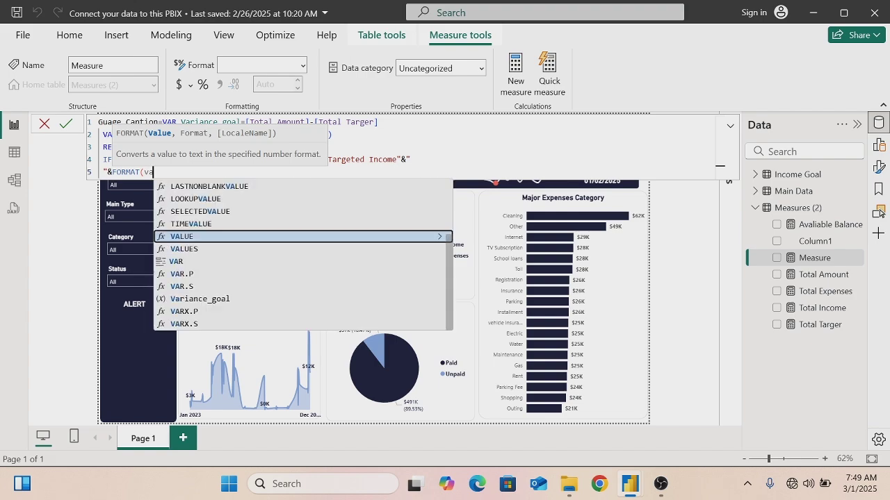
pyautogui.press('Down')
pyautogui.press('Down')
pyautogui.press('Down')
pyautogui.press('Down')
pyautogui.press('Down')
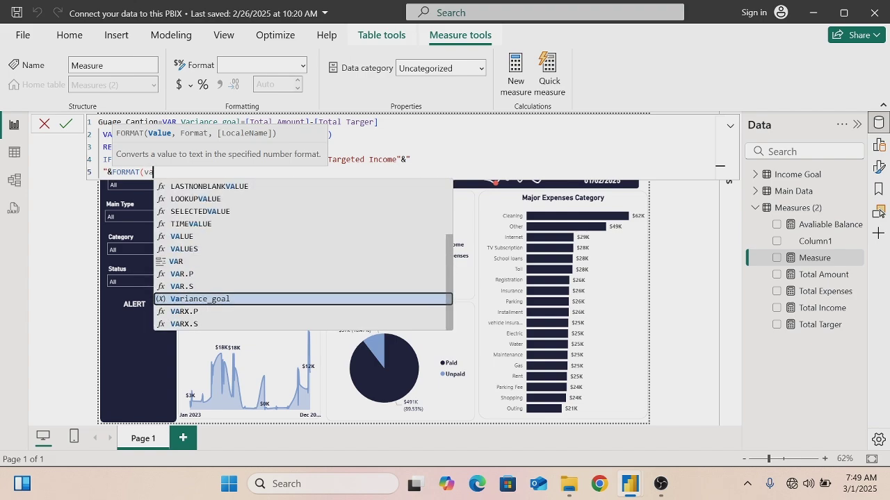
pyautogui.press('Tab')
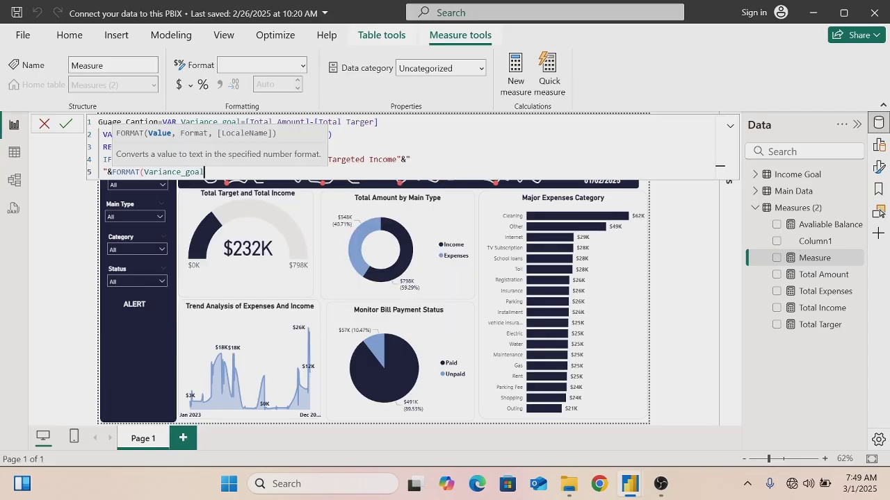
pyautogui.write(',"$#,##")')
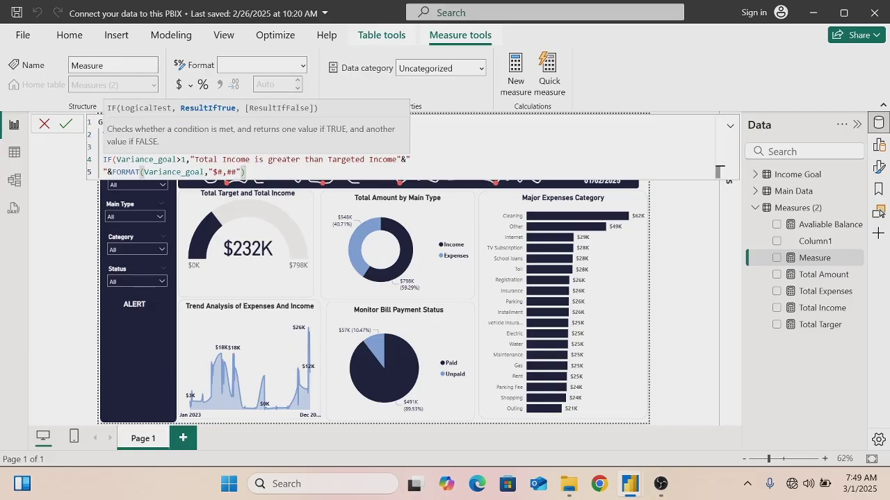
pyautogui.write(',')
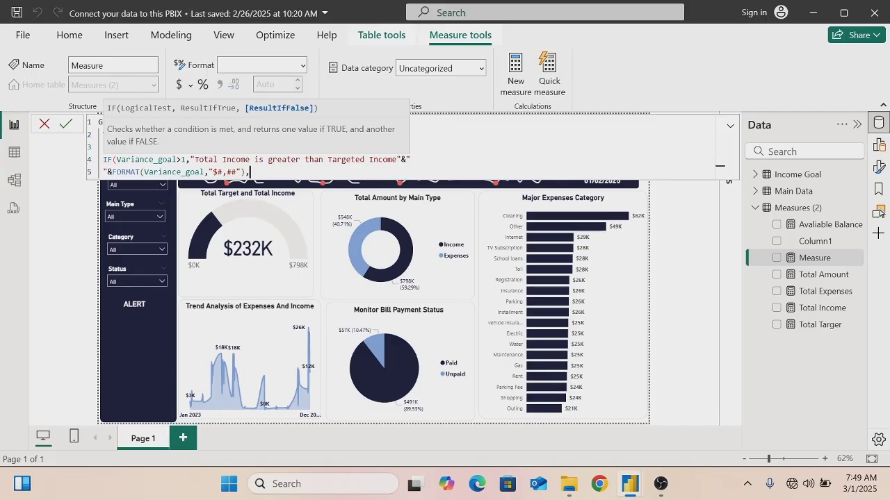
# Start the false-result text with "You could not meet your target in" and break to a sixth line inside the string
pyautogui.write('"y')
pyautogui.press('BackSpace')
pyautogui.write('You could not mee')
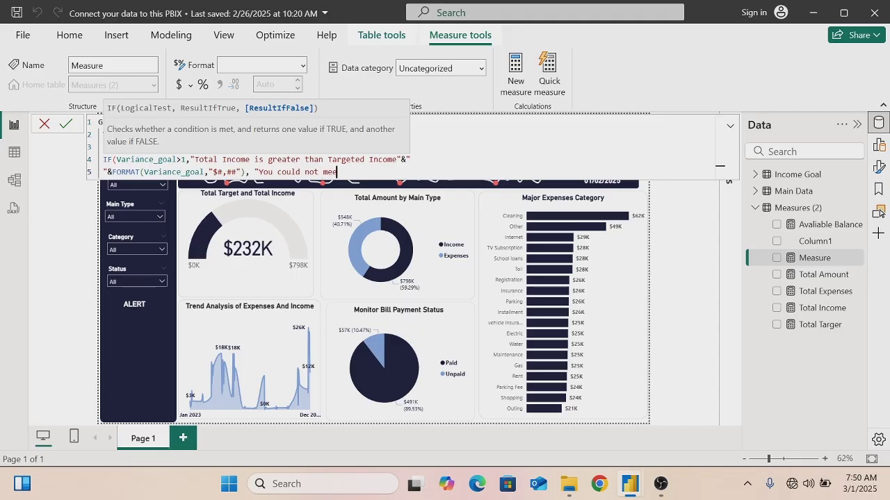
pyautogui.write('t your target in')
pyautogui.hotkey('shift', 'Return')
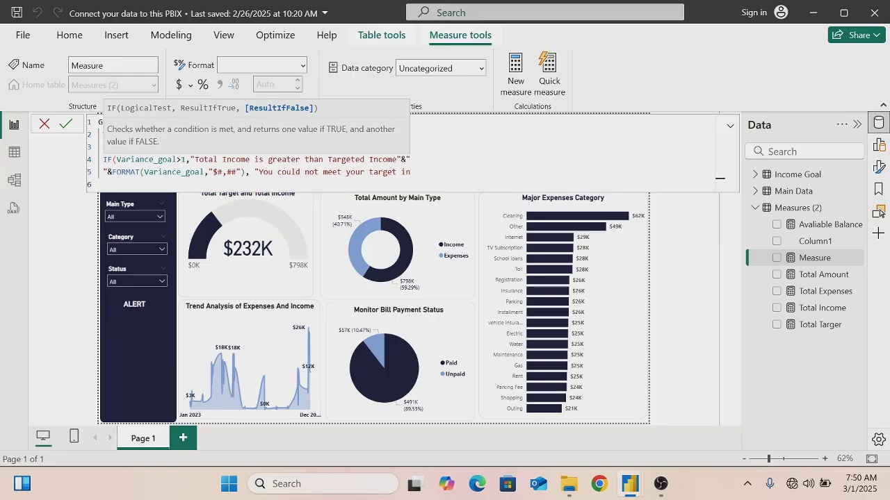
# Close the false-result string and join Month_select, a ". " string and a FORMAT function with ampersands
pyautogui.write('"&mon')
pyautogui.press('Down')
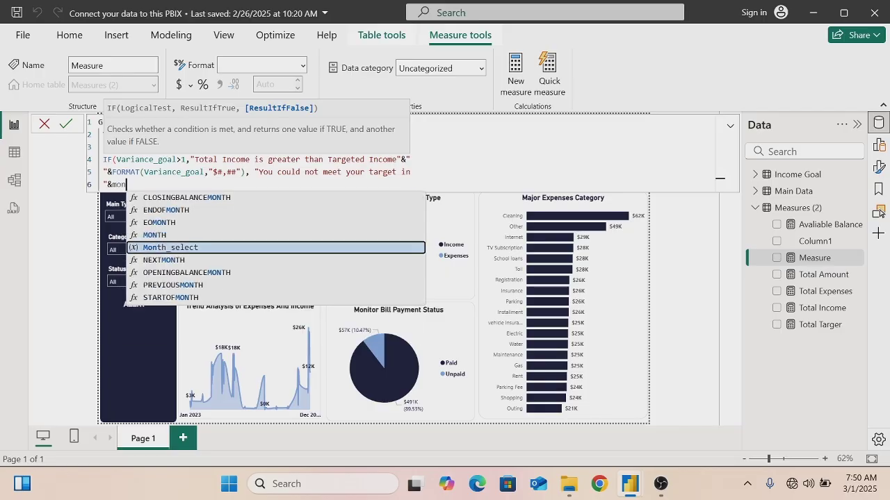
pyautogui.press('Tab')
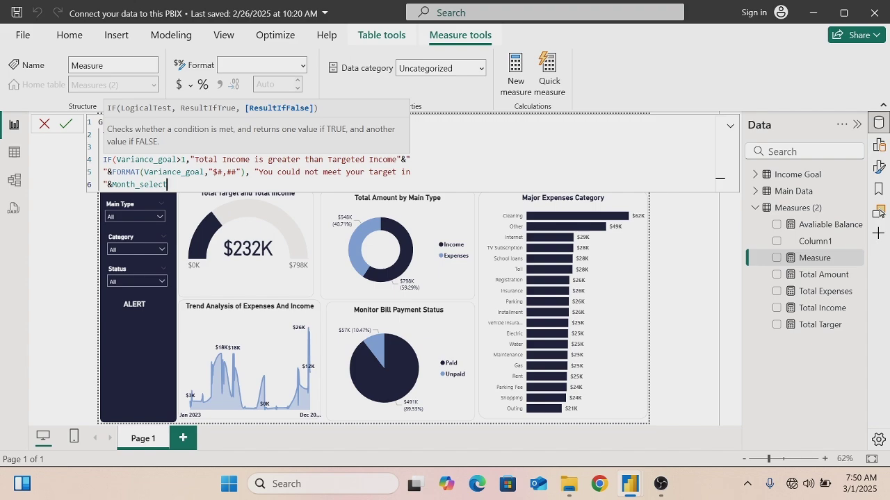
pyautogui.write('&". "&fo')
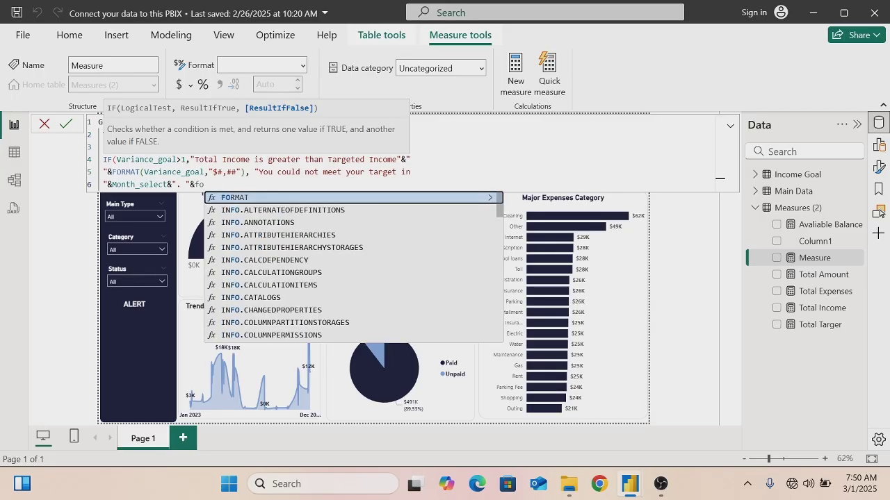
pyautogui.press('Tab')
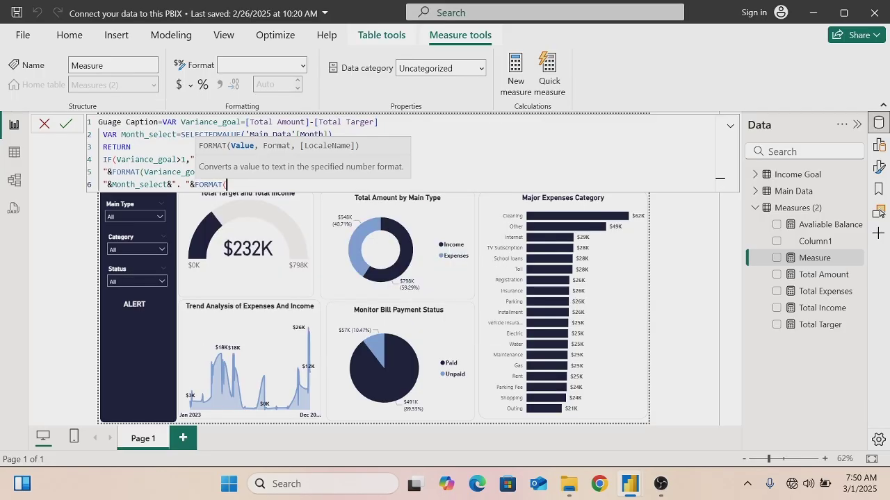
# Complete the false result's FORMAT function with Variance_goal and the format string "$#,##"
pyautogui.write('a')
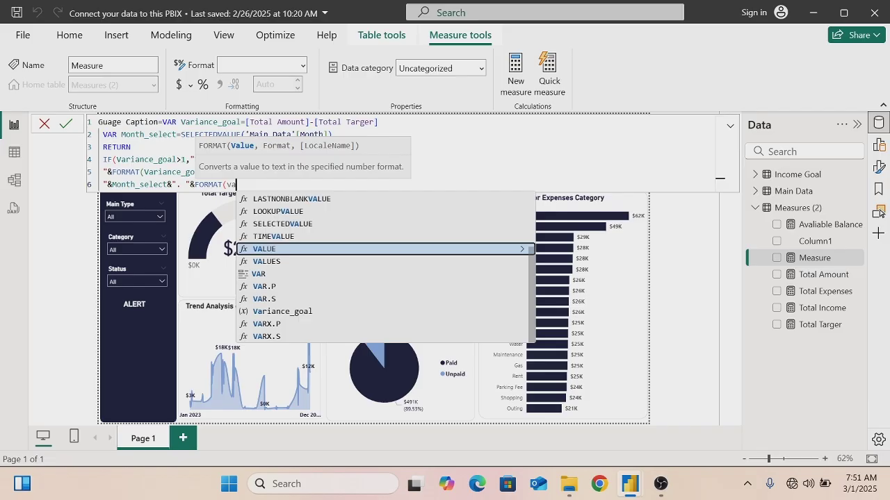
pyautogui.press('Down')
pyautogui.press('Down')
pyautogui.press('Down')
pyautogui.press('Down')
pyautogui.press('Down')
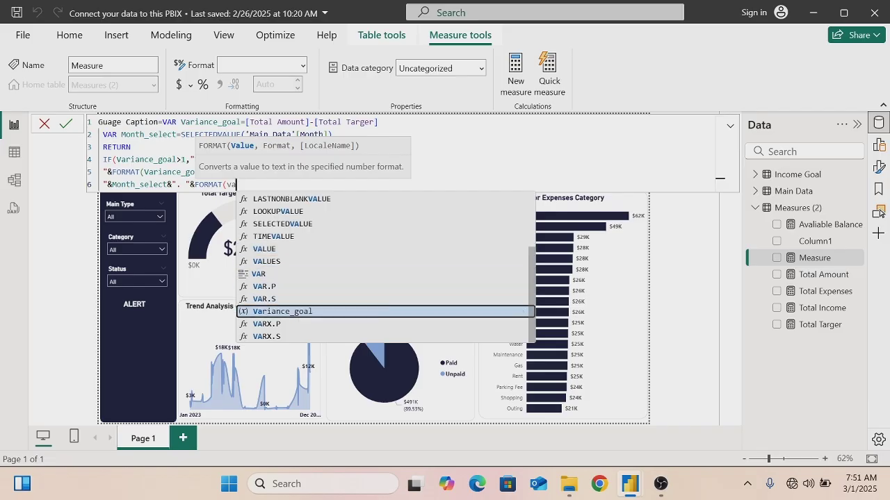
pyautogui.press('Tab')
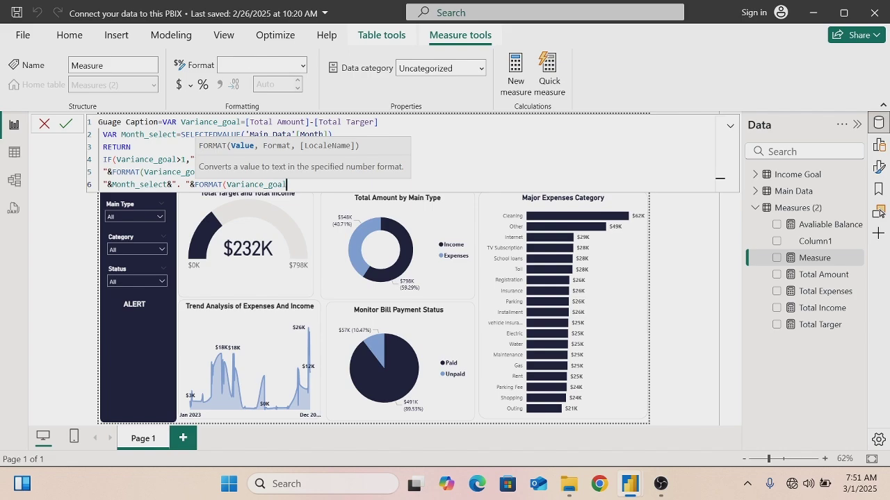
pyautogui.write(',"$#,##")')
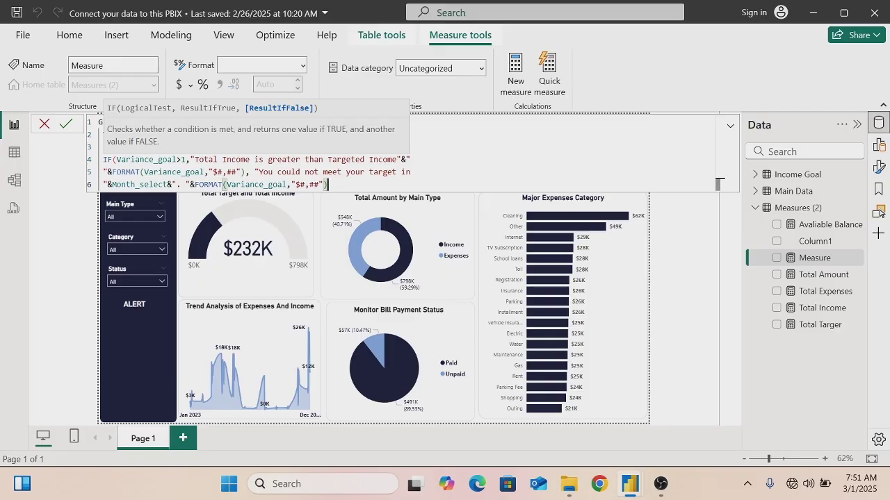
# Close the IF function on a seventh line, without any stray characters, and commit the Guage Caption measure
pyautogui.hotkey('shift', 'Return')
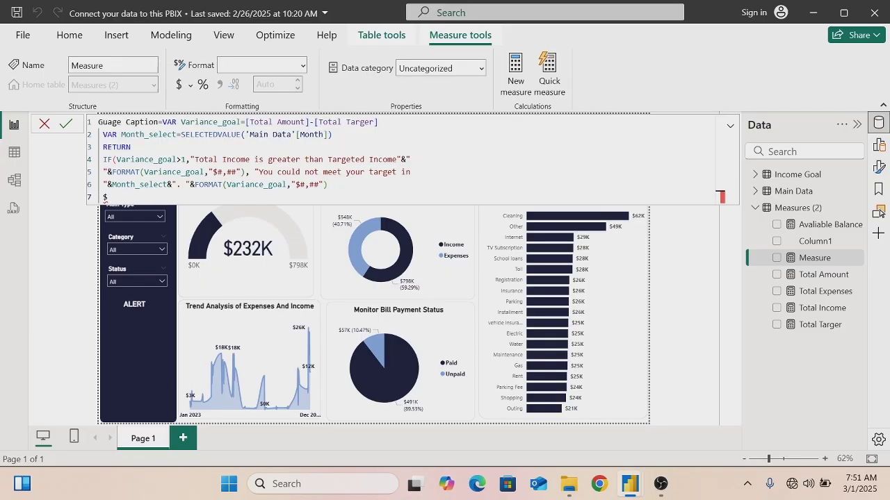
pyautogui.write('$"')
pyautogui.press('BackSpace')
pyautogui.press('BackSpace')
pyautogui.press('BackSpace')
pyautogui.click(720, 184)
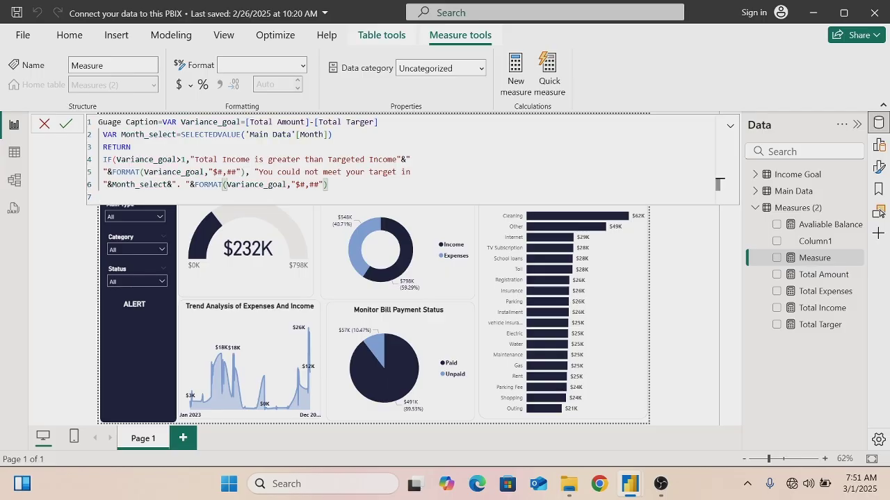
pyautogui.write(',')
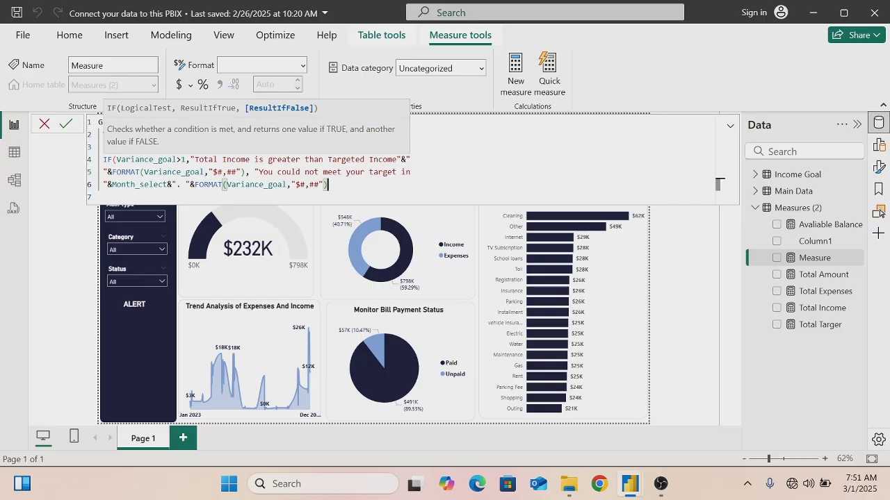
pyautogui.press('Return')
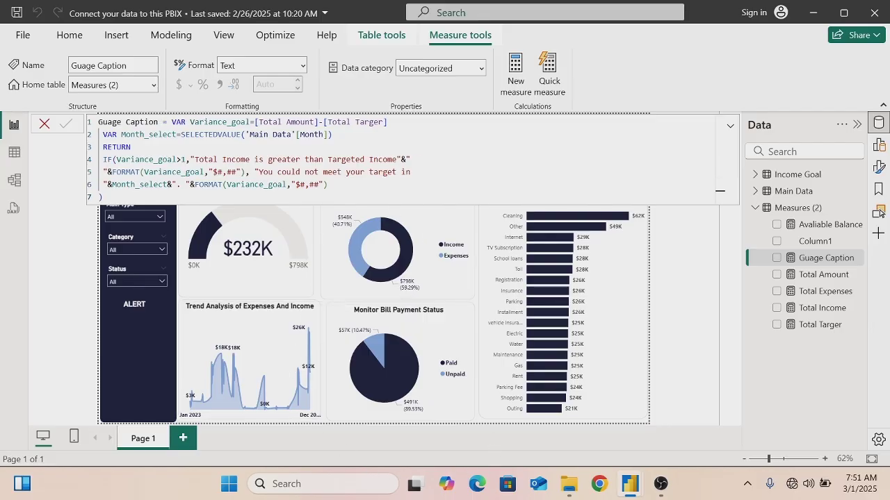
# Insert a card visual on the report page and add the Guage Caption measure to it
pyautogui.click(730, 127)
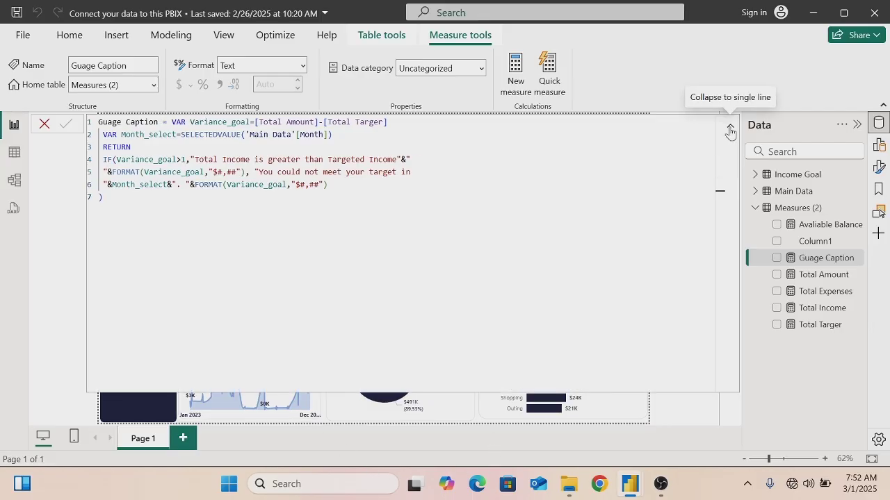
pyautogui.click(672, 415)
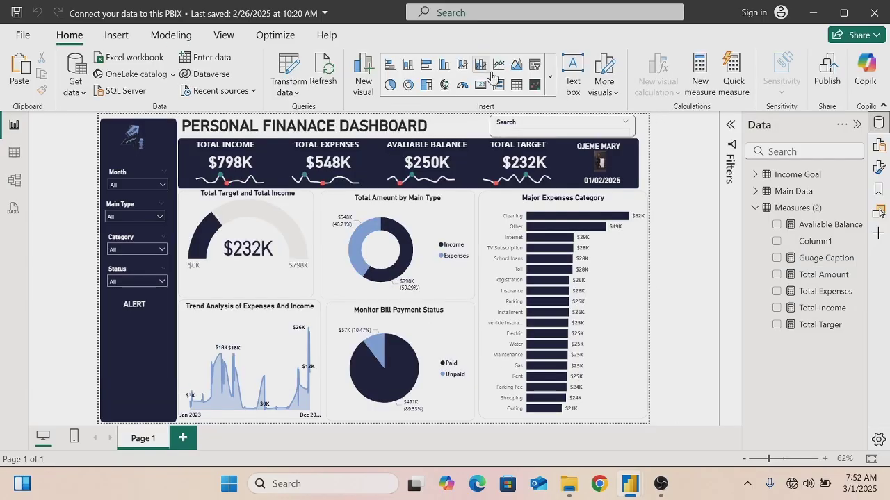
pyautogui.click(480, 84)
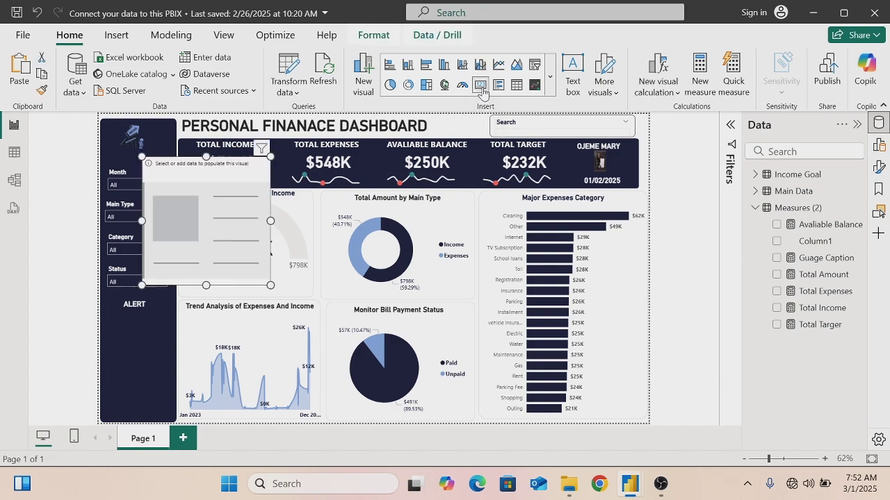
pyautogui.click(776, 262)
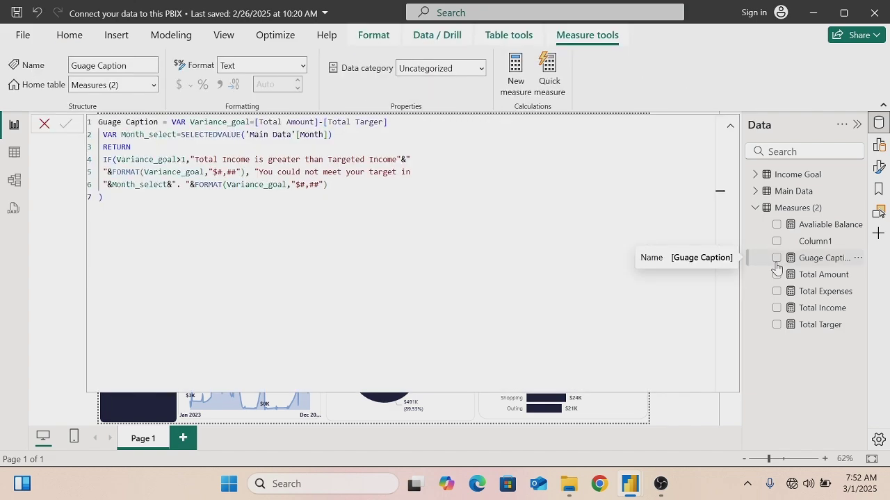
pyautogui.click(670, 415)
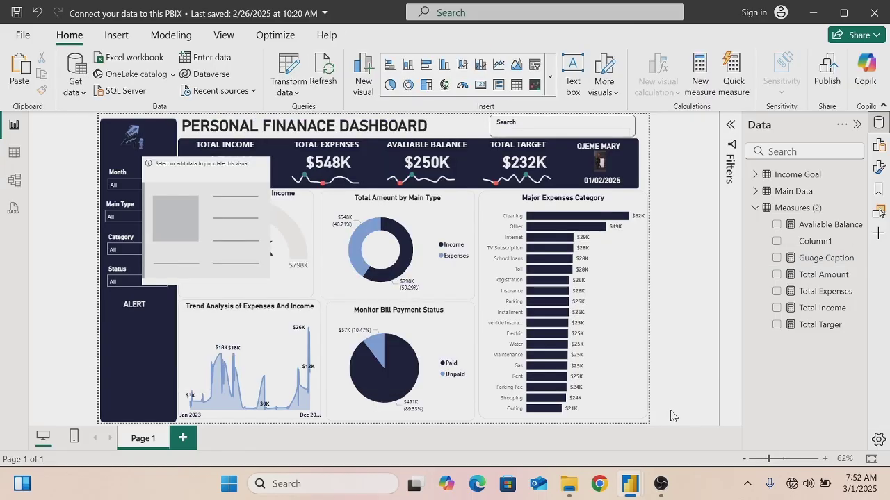
pyautogui.click(241, 175)
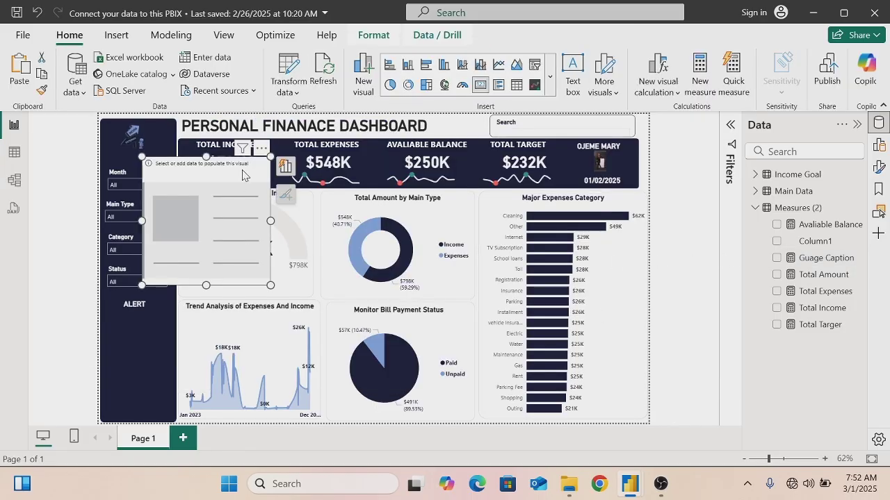
pyautogui.click(776, 258)
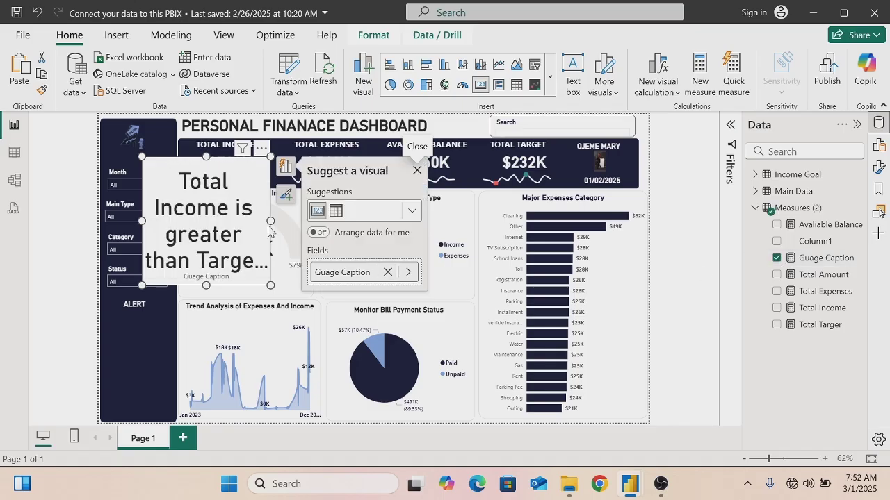
# Widen the Guage Caption card so its full text fits, reduce its height and move it to the middle of the page
pyautogui.moveTo(271, 222); pyautogui.dragTo(440, 228)
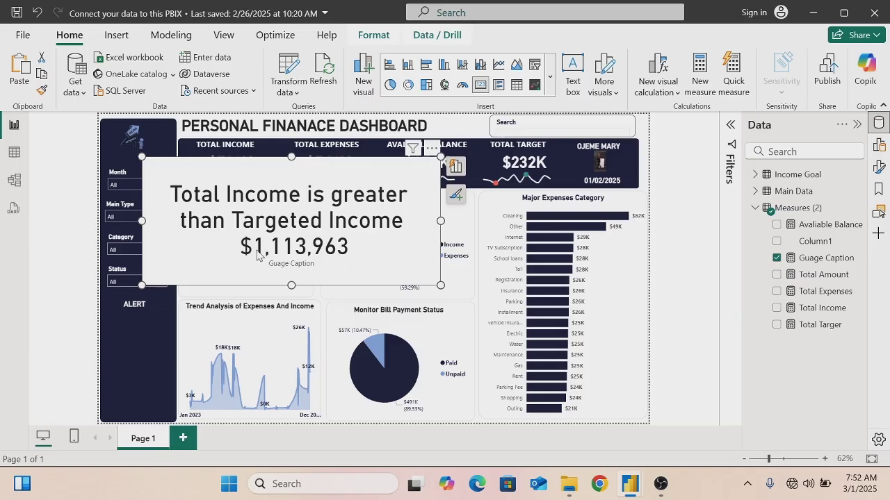
pyautogui.moveTo(292, 284); pyautogui.dragTo(288, 264)
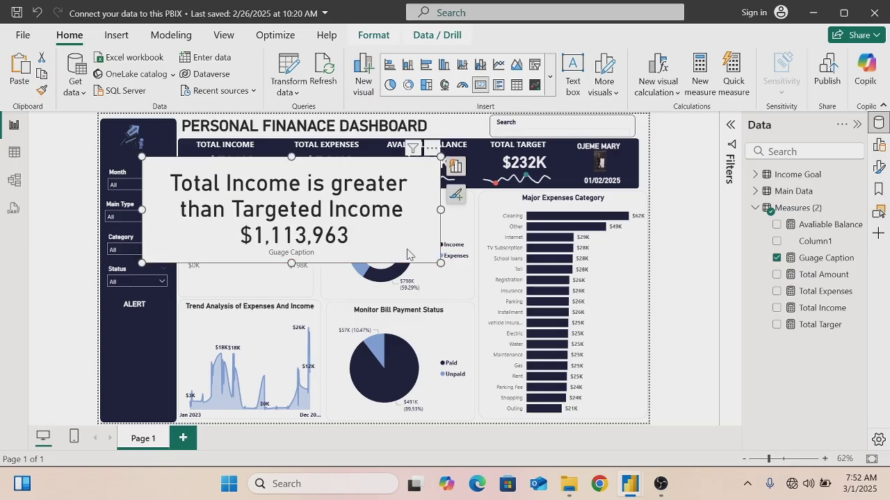
pyautogui.moveTo(408, 254); pyautogui.dragTo(466, 341)
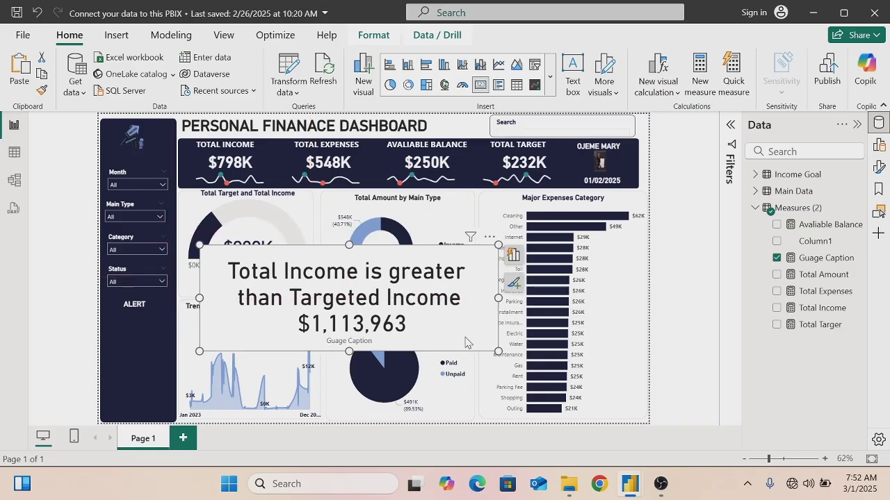
# Reopen the Guage Caption measure, append &" lower than target " to the false result on line seven and commit it
pyautogui.rightClick(807, 262)
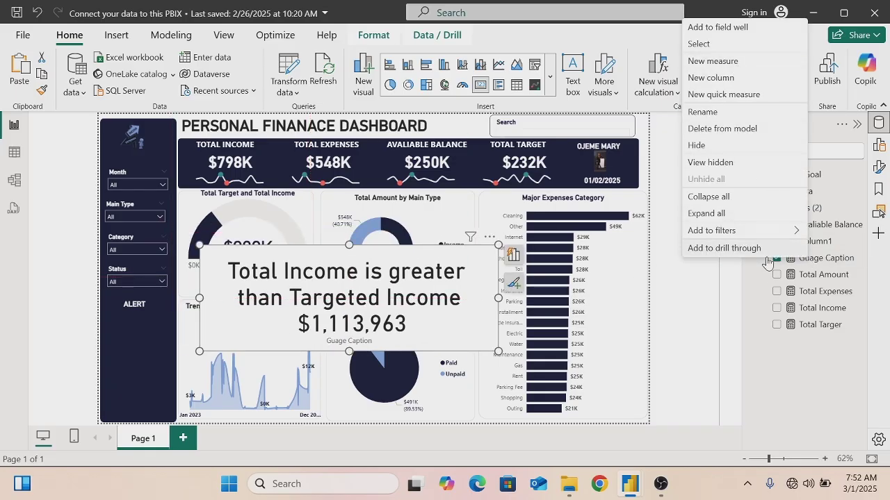
pyautogui.click(821, 260)
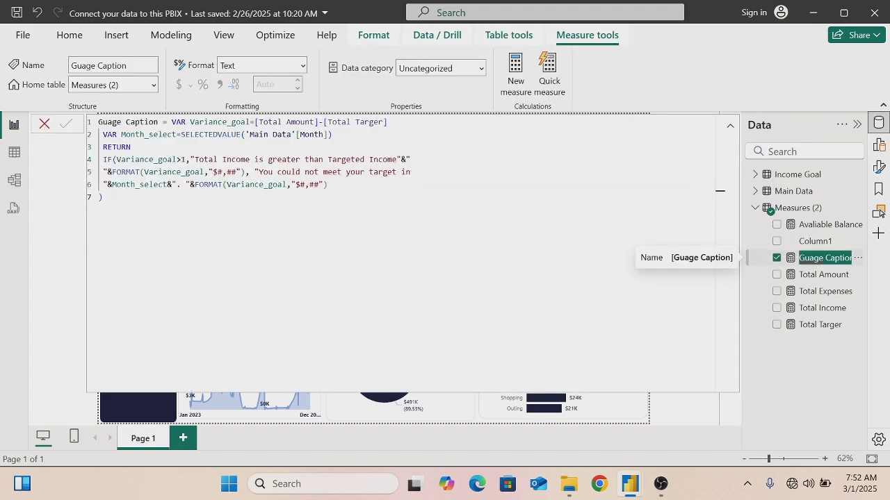
pyautogui.press('Return')
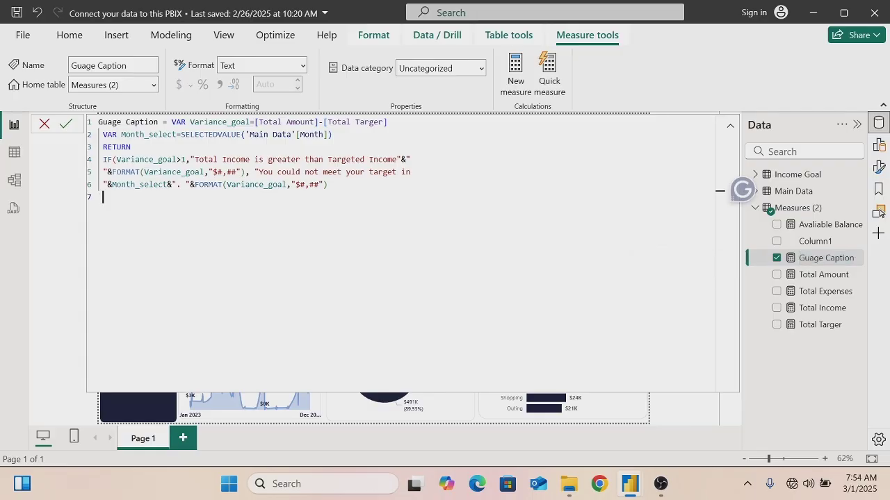
pyautogui.write('&" lower than target')
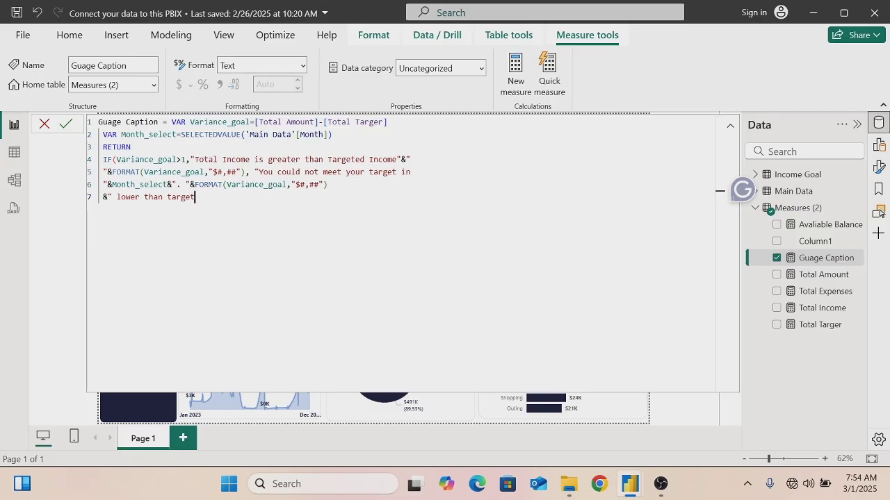
pyautogui.write(' ")')
pyautogui.press('Return')
pyautogui.click(679, 416)
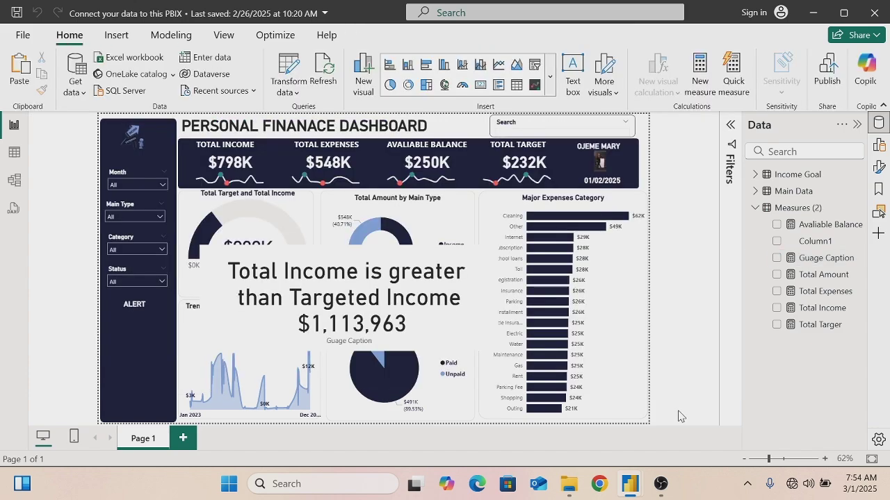
# Remove the Guage Caption measure from the card and add it back
pyautogui.click(448, 326)
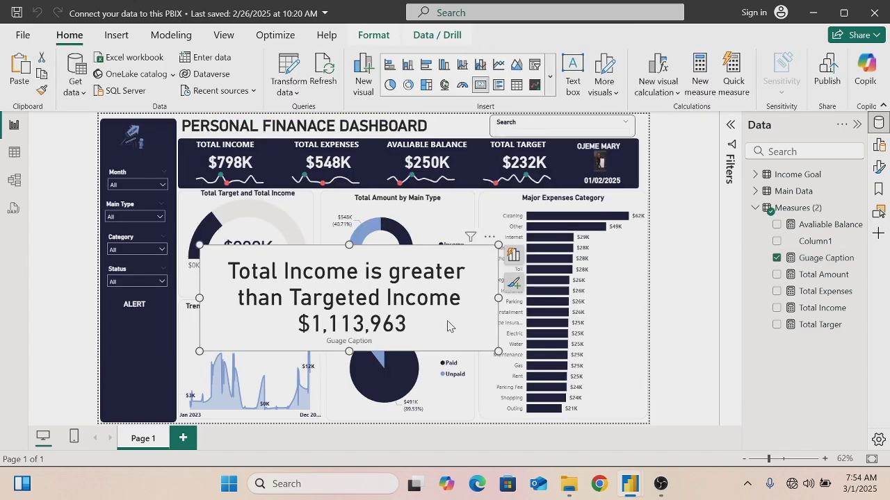
pyautogui.click(776, 258)
pyautogui.click(776, 259)
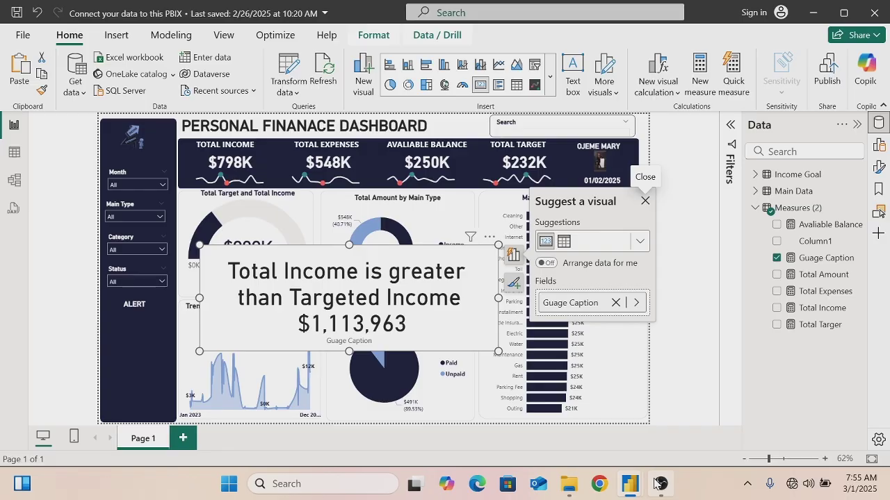
# Switch to the "Personal finance power bi" report, examine its Guage caption formula and gauge caption, and return to the working report
pyautogui.moveTo(655, 481)
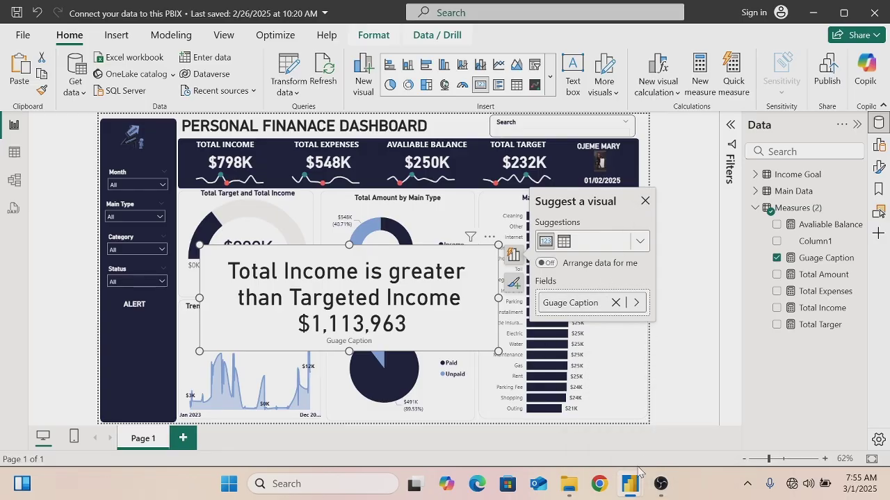
pyautogui.click(590, 437)
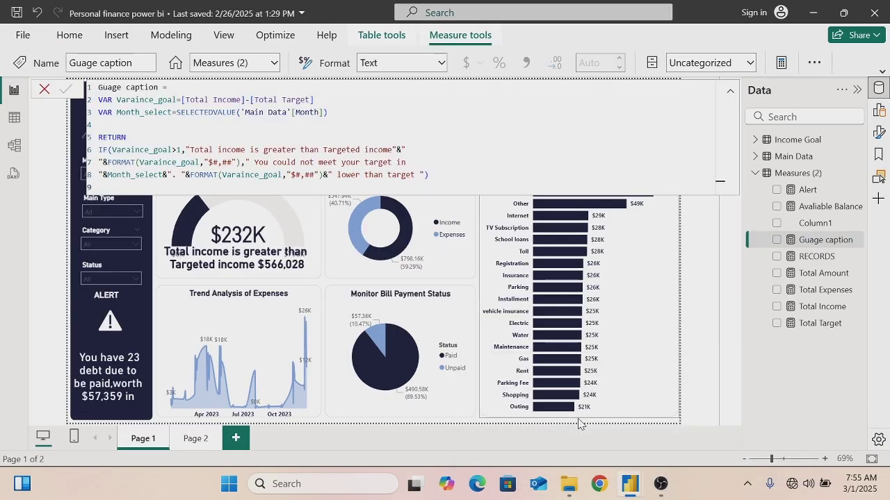
pyautogui.click(714, 235)
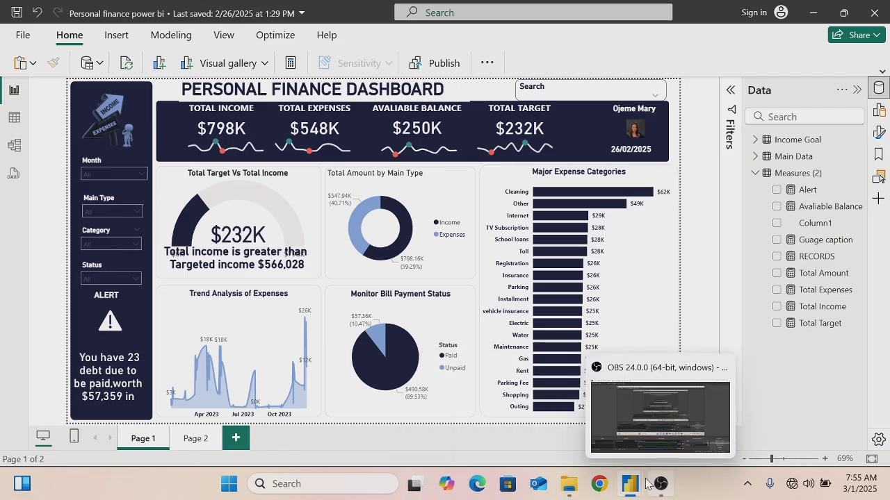
pyautogui.moveTo(636, 483)
pyautogui.click(645, 445)
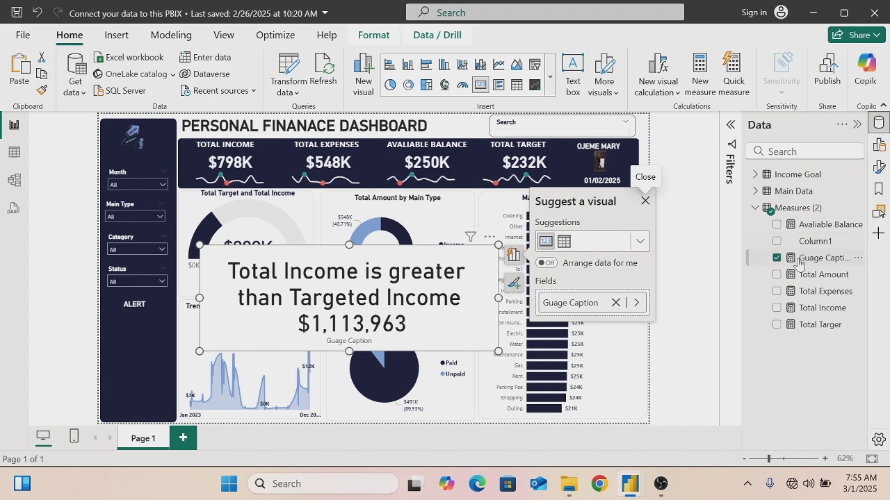
# Turn off the category label of the Guage Caption card
pyautogui.click(878, 167)
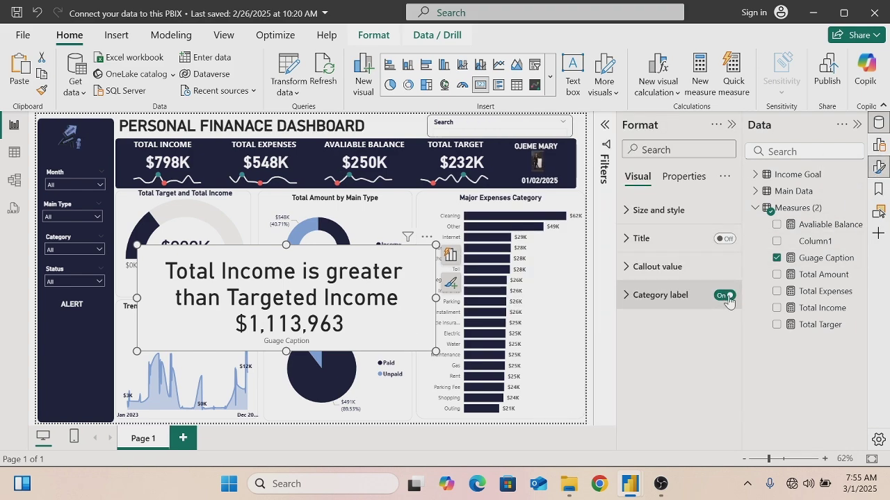
pyautogui.click(726, 296)
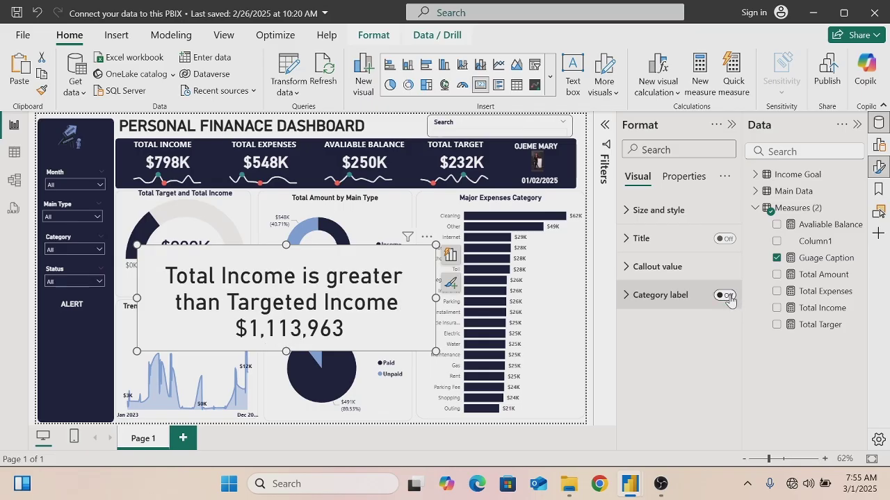
# Reduce the Guage Caption card's height to about 132 and set its callout value font size to 20
pyautogui.click(641, 212)
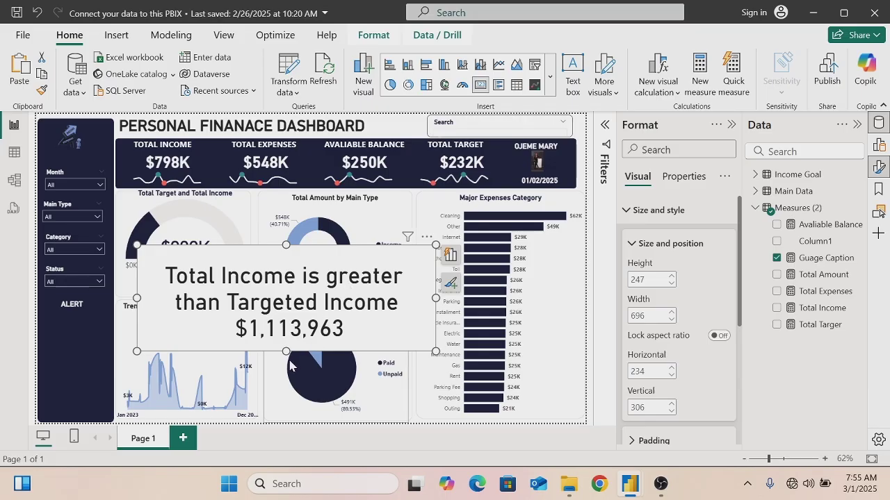
pyautogui.moveTo(285, 351); pyautogui.dragTo(286, 301)
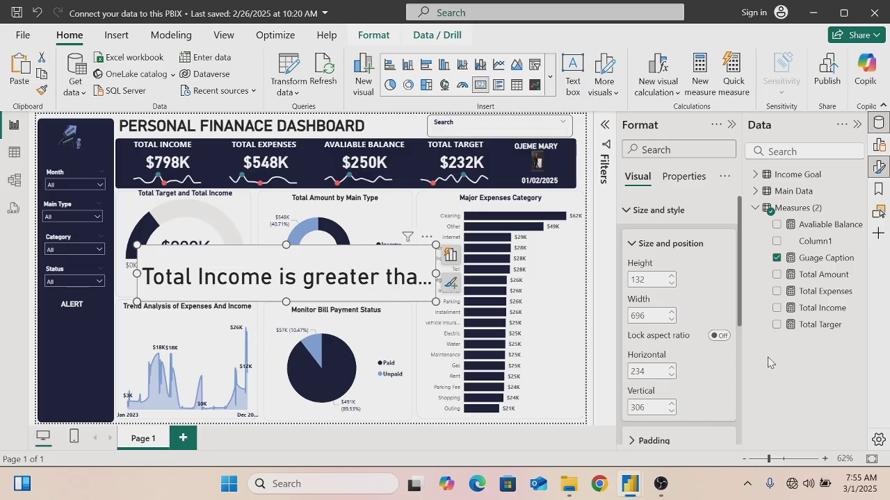
pyautogui.moveTo(741, 310); pyautogui.dragTo(742, 457)
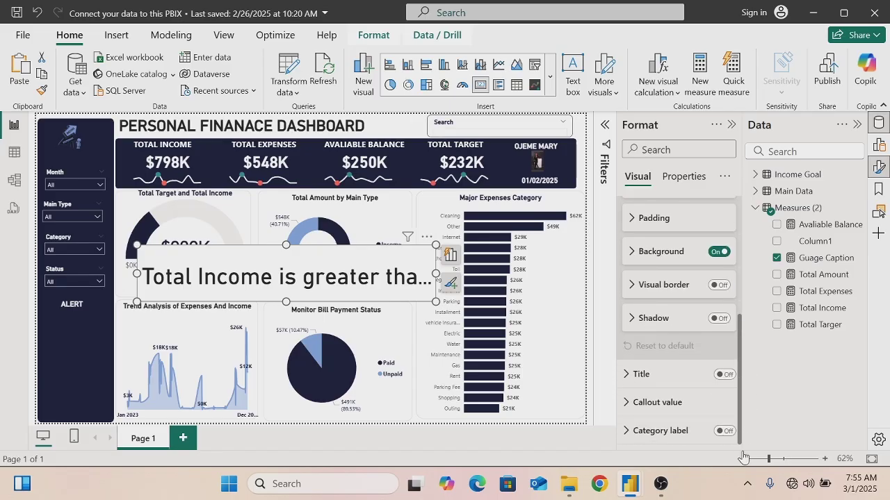
pyautogui.click(625, 408)
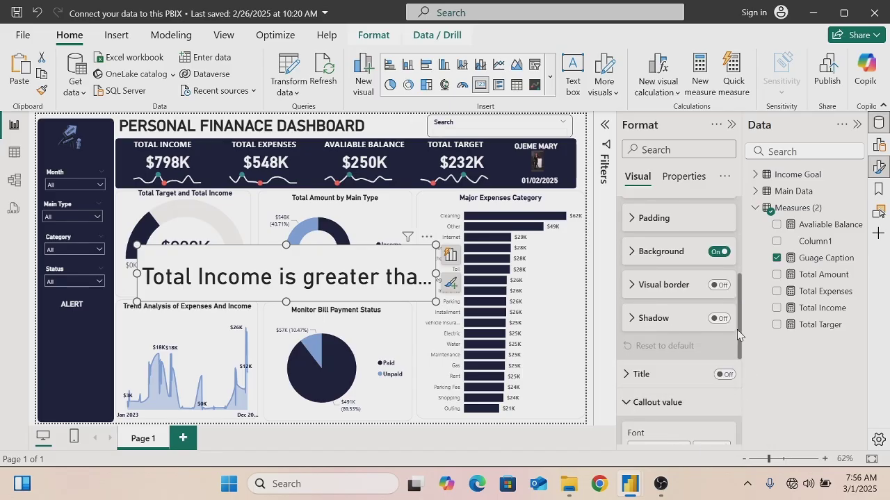
pyautogui.moveTo(740, 325); pyautogui.dragTo(739, 372)
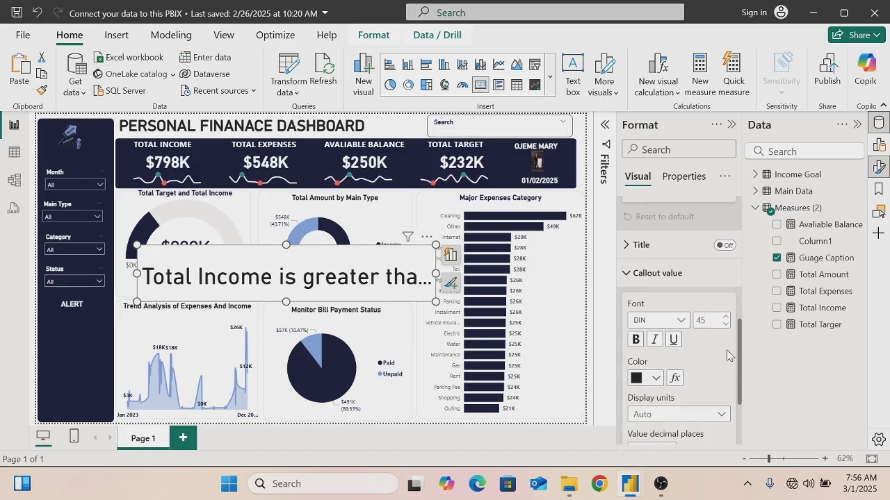
pyautogui.doubleClick(703, 319)
pyautogui.press('BackSpace')
pyautogui.write('20')
pyautogui.press('Return')
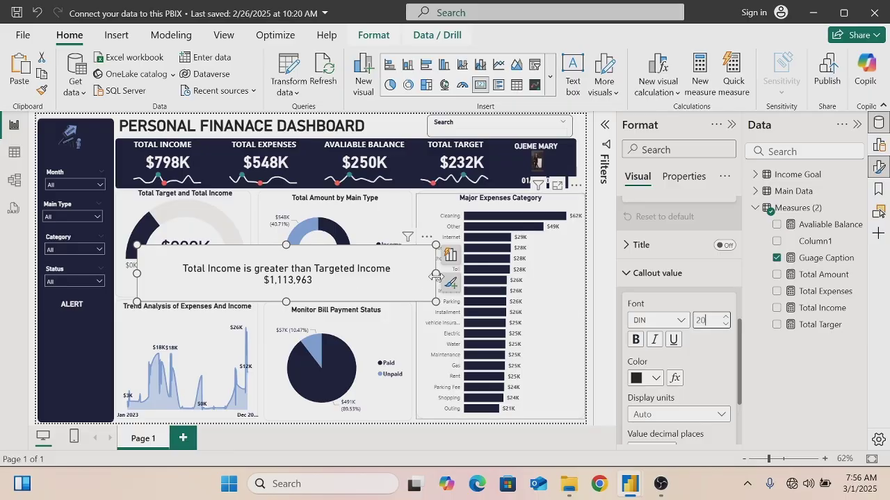
# Shrink the caption card to about 352 wide by 87 high and place it directly beneath the Total Target and Total Income gauge
pyautogui.moveTo(435, 274); pyautogui.dragTo(298, 273)
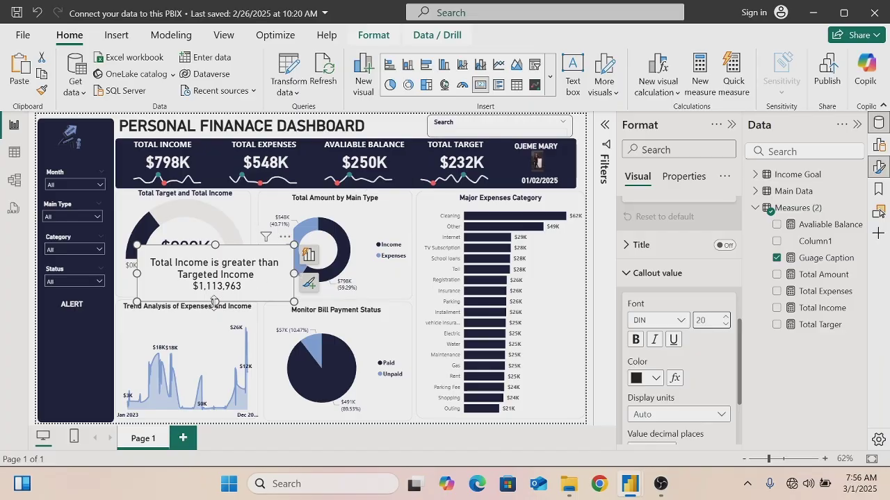
pyautogui.moveTo(215, 300)
pyautogui.mouseDown()
pyautogui.moveTo(215, 284)
pyautogui.moveTo(209, 309)
pyautogui.mouseUp()
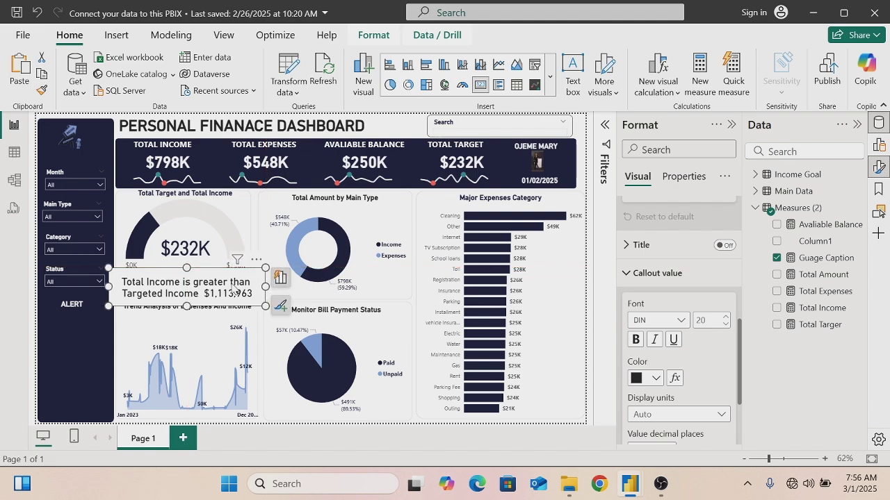
pyautogui.moveTo(186, 267); pyautogui.dragTo(186, 308)
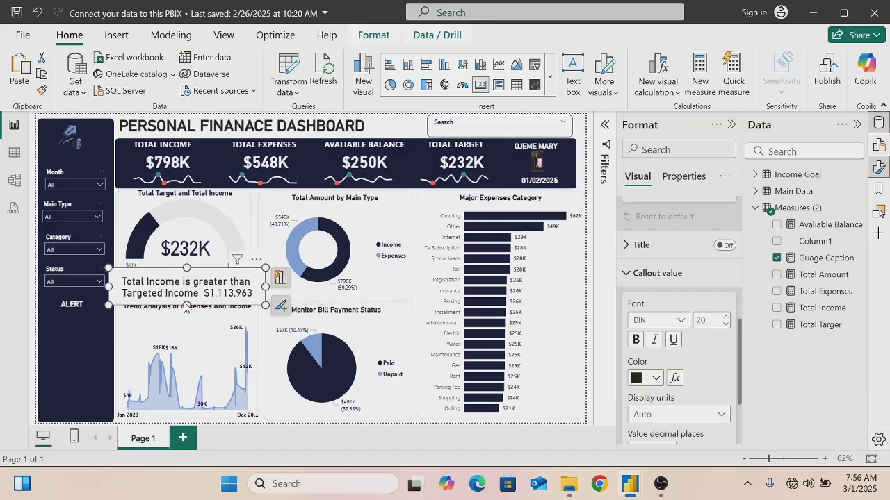
pyautogui.moveTo(109, 286)
pyautogui.mouseDown()
pyautogui.moveTo(132, 289)
pyautogui.moveTo(115, 291)
pyautogui.mouseUp()
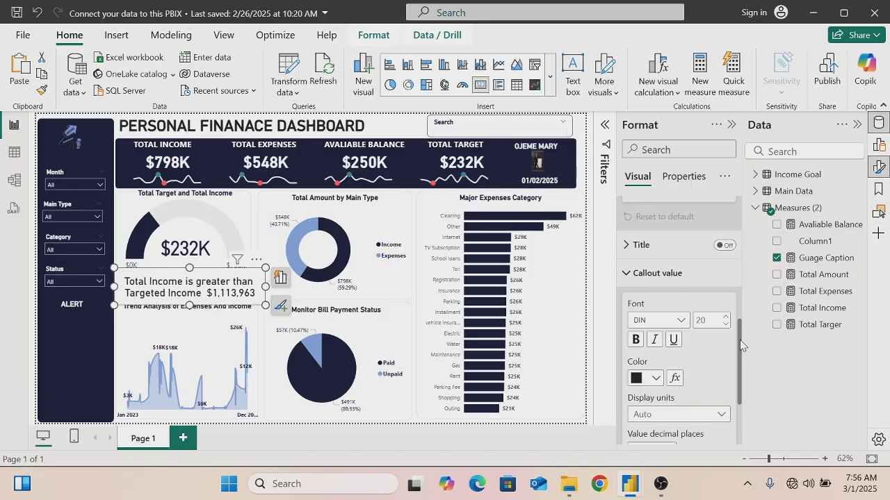
# Set the caption card's height to 74 and deselect the card
pyautogui.moveTo(740, 345); pyautogui.dragTo(725, 208)
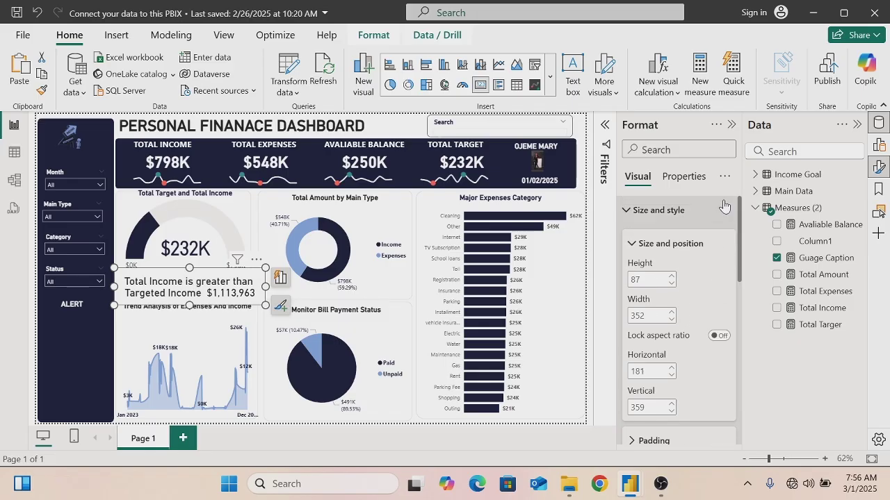
pyautogui.click(647, 280)
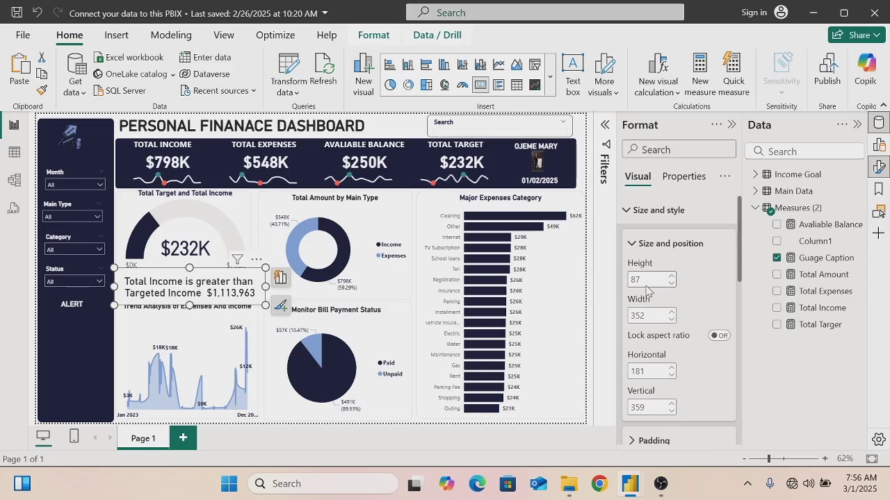
pyautogui.hotkey('ctrl', 'a')
pyautogui.press('BackSpace')
pyautogui.write('74')
pyautogui.press('Return')
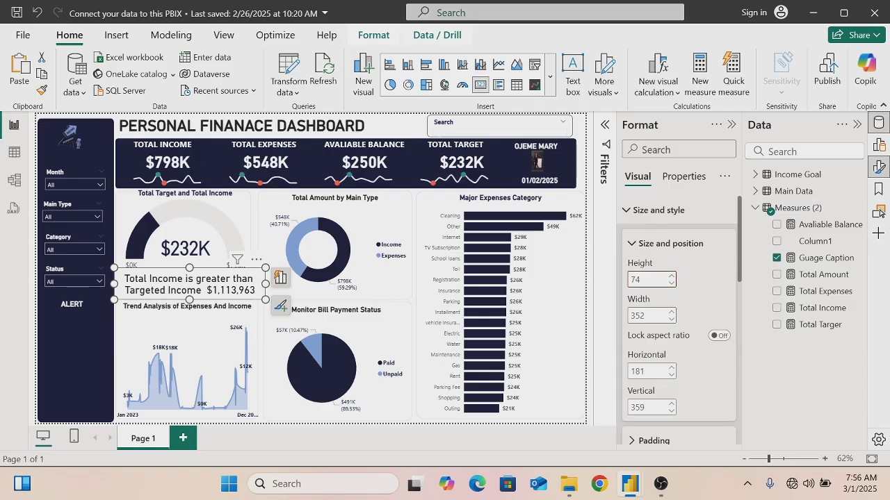
pyautogui.press('Tab')
pyautogui.click(515, 444)
pyautogui.click(399, 416)
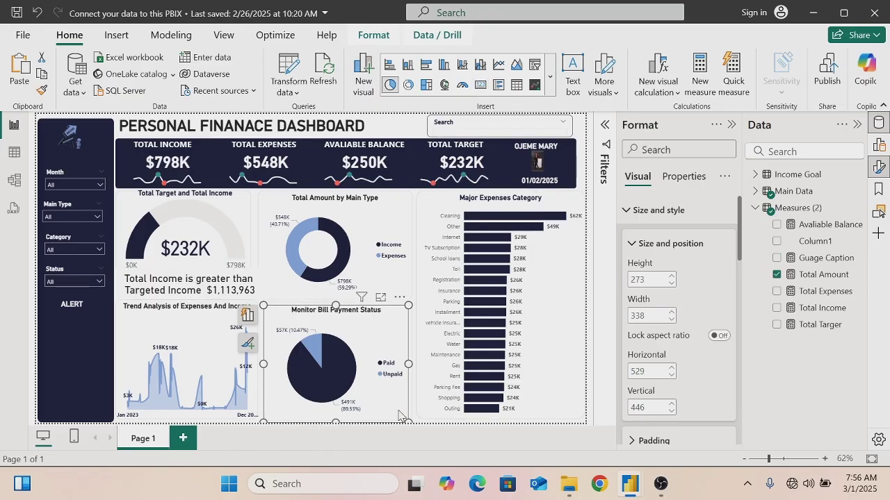
# Make the caption card's callout value bold and nudge the card slightly downward beneath the gauge
pyautogui.click(208, 292)
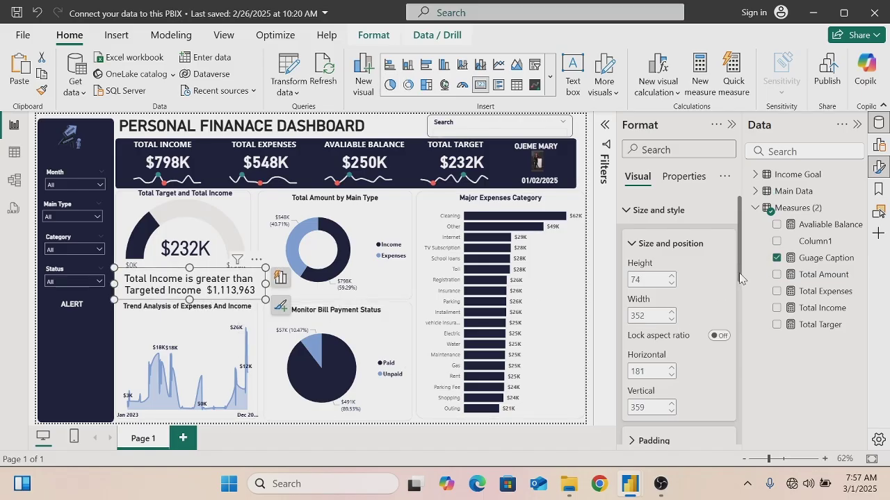
pyautogui.moveTo(740, 276); pyautogui.dragTo(731, 406)
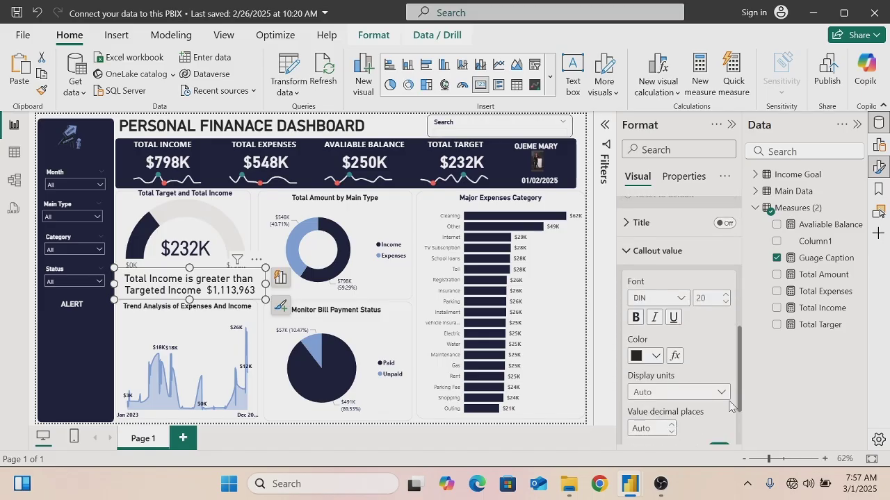
pyautogui.click(635, 318)
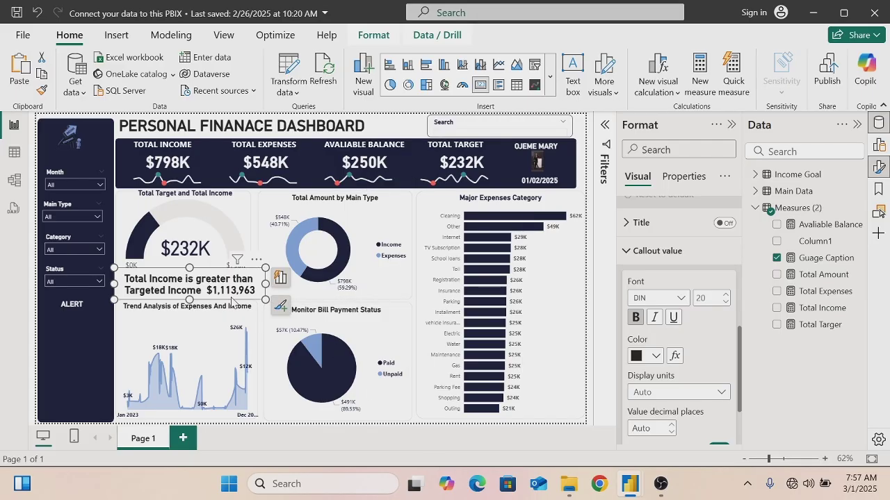
pyautogui.moveTo(231, 304); pyautogui.dragTo(233, 307)
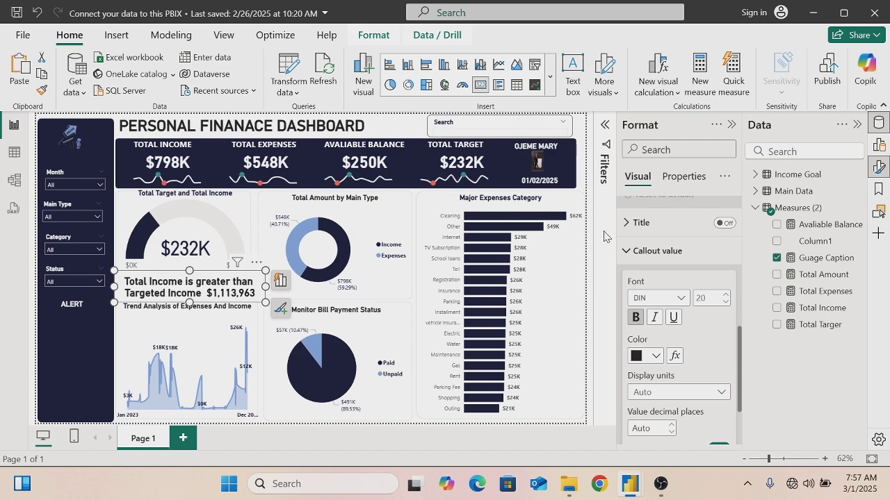
pyautogui.click(559, 413)
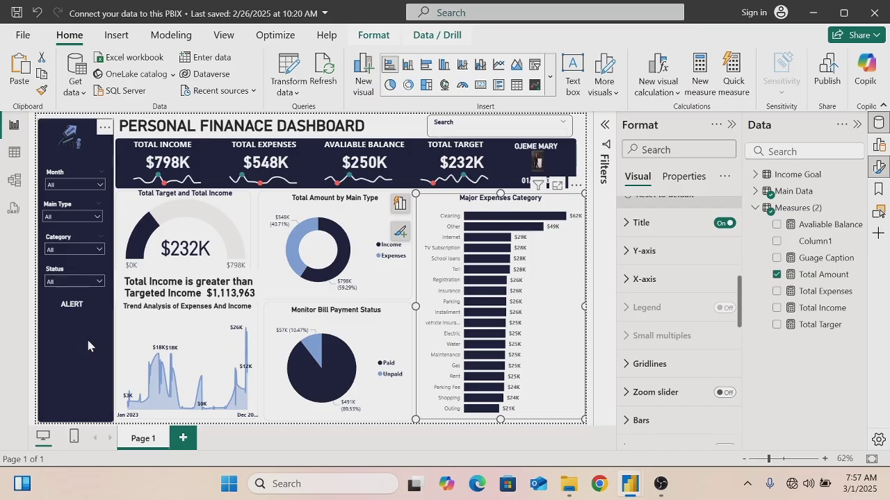
# Close the formatting options and create a new measure named Records in the Measures (2) table
pyautogui.click(731, 126)
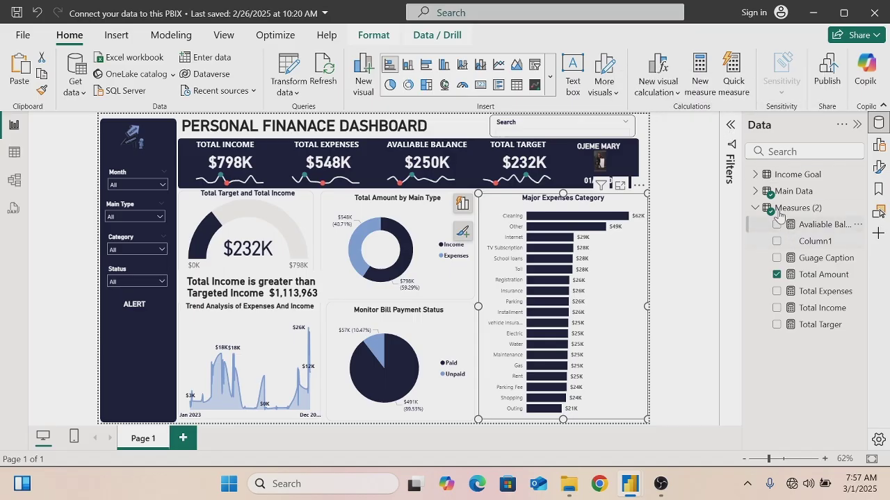
pyautogui.rightClick(757, 208)
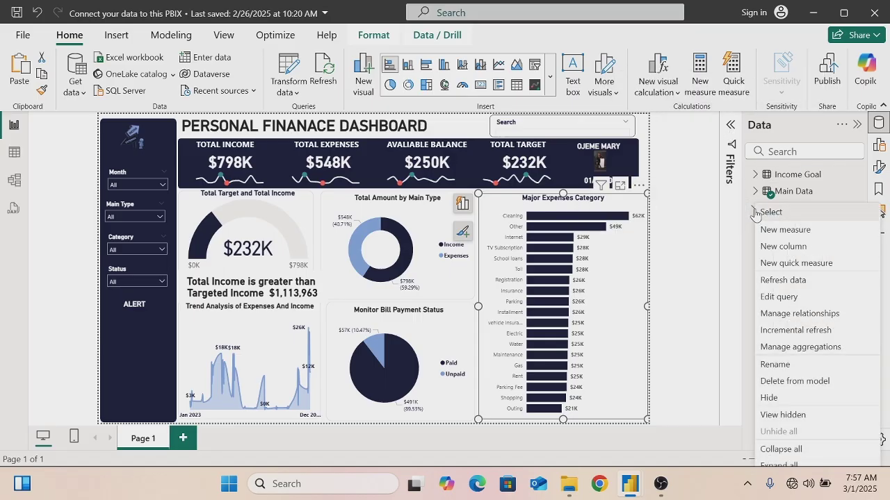
pyautogui.click(775, 235)
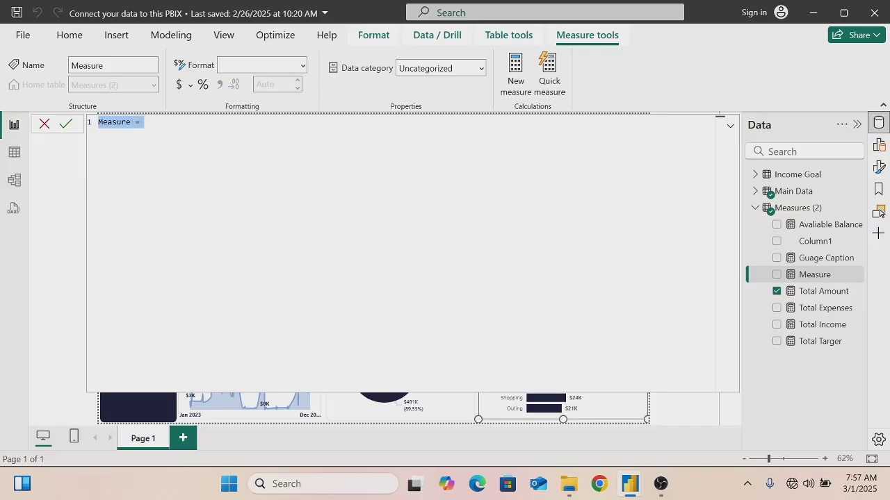
pyautogui.click(130, 123)
pyautogui.press('BackSpace')
pyautogui.press('BackSpace')
pyautogui.press('BackSpace')
pyautogui.press('BackSpace')
pyautogui.press('BackSpace')
pyautogui.press('BackSpace')
pyautogui.press('BackSpace')
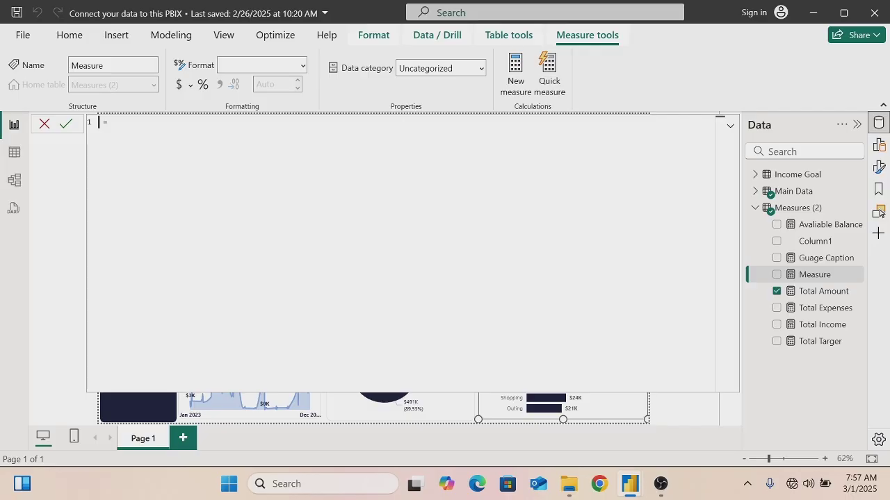
pyautogui.write('Records')
# Define the Records measure as COUNTROWS('Main Data') and commit it
pyautogui.click(144, 122)
pyautogui.write('count')
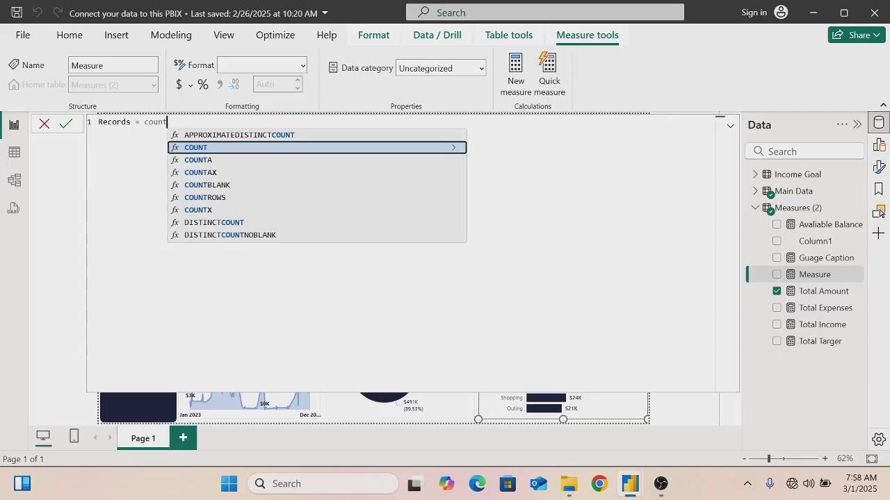
pyautogui.press('Down')
pyautogui.press('Down')
pyautogui.press('Down')
pyautogui.press('Down')
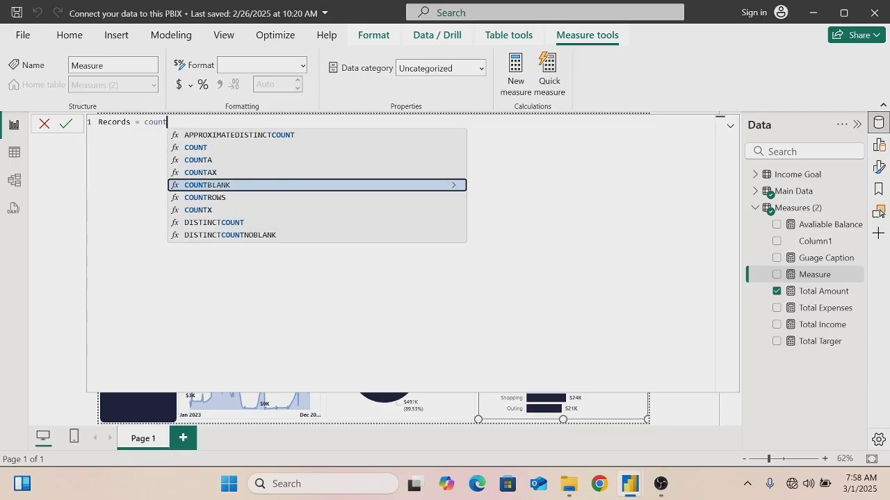
pyautogui.press('Tab')
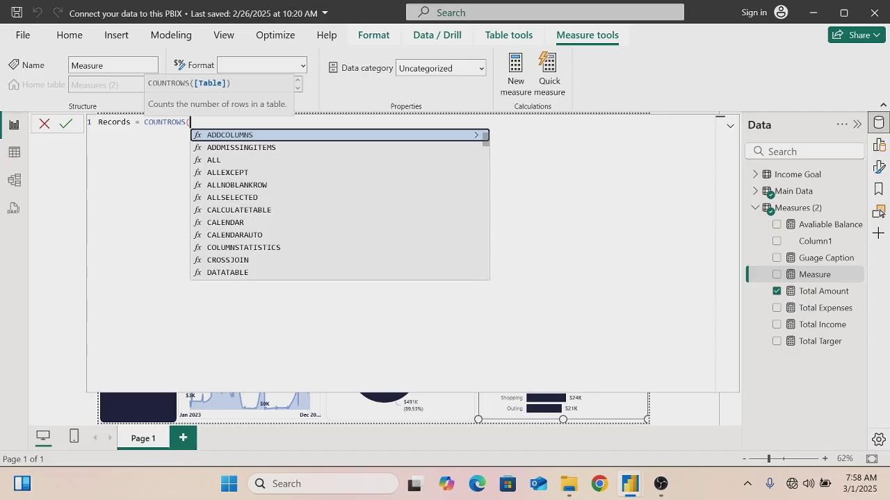
pyautogui.write("'mai")
pyautogui.press('Tab')
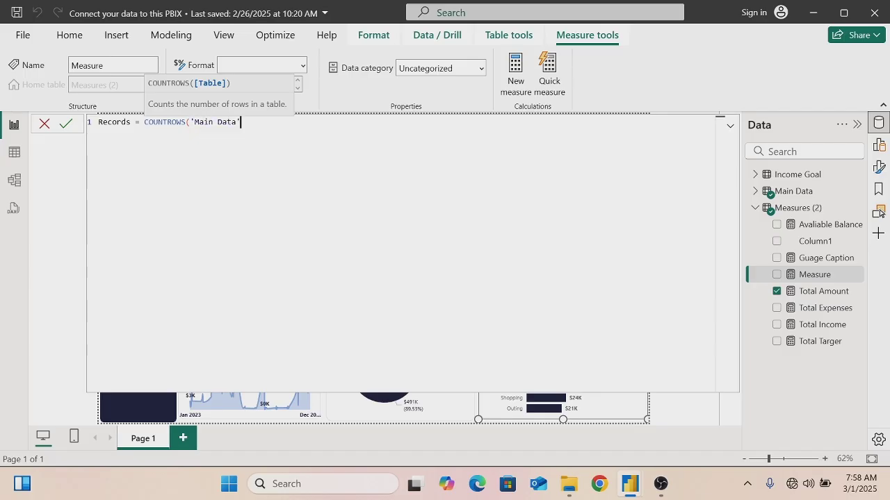
pyautogui.press('Return')
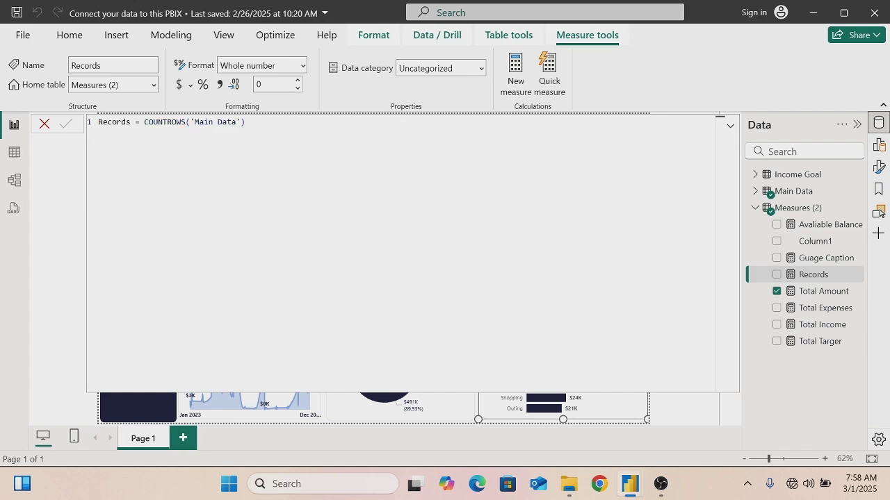
# Create another new measure in the Measures (2) table and name it Alert
pyautogui.click(520, 71)
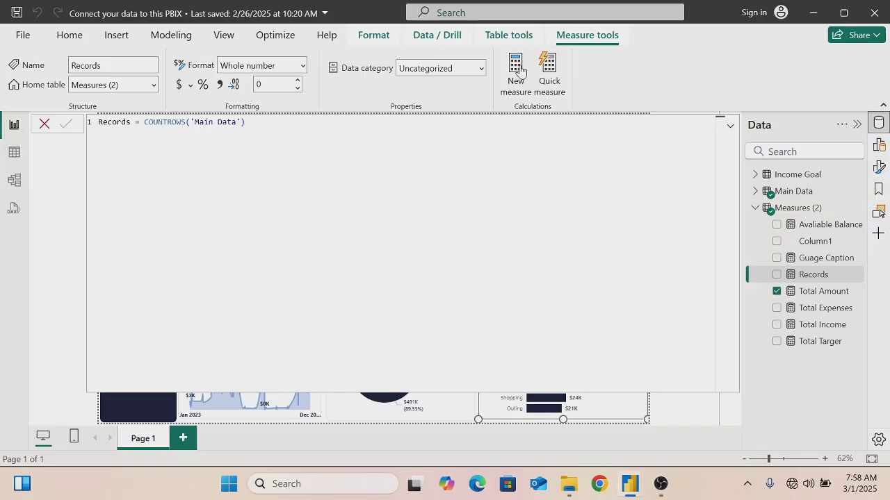
pyautogui.click(119, 131)
pyautogui.press('BackSpace')
pyautogui.press('BackSpace')
pyautogui.press('BackSpace')
pyautogui.press('BackSpace')
pyautogui.press('BackSpace')
pyautogui.press('BackSpace')
pyautogui.press('BackSpace')
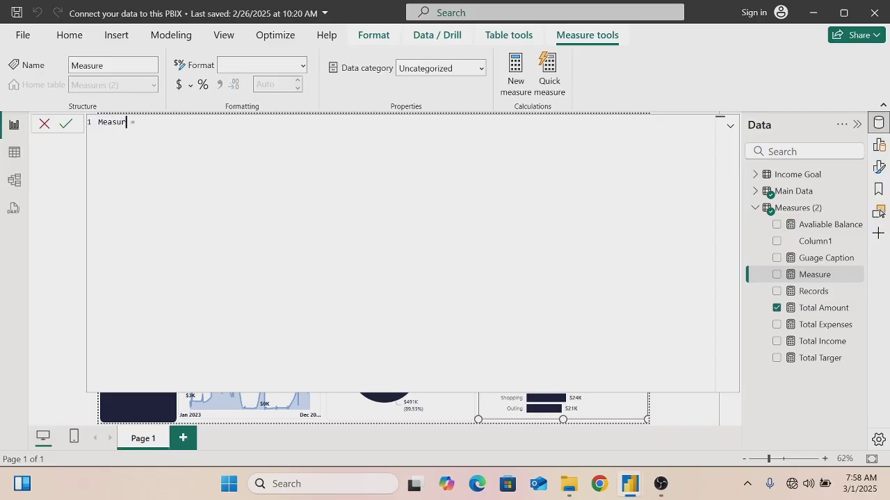
pyautogui.write('Alert')
# Declare the variable No_latepay in the Alert measure as a CALCULATE with the [Records] measure as its expression
pyautogui.write('var')
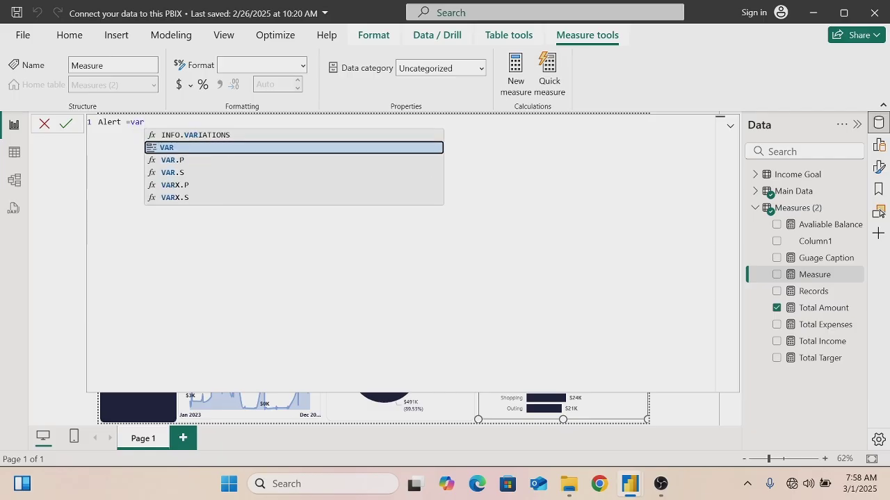
pyautogui.press('Tab')
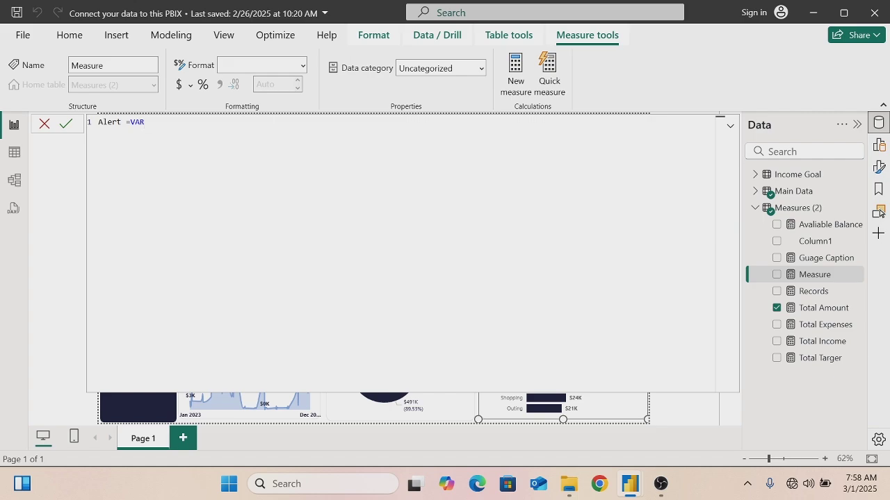
pyautogui.write('No_')
pyautogui.write('latepay=c')
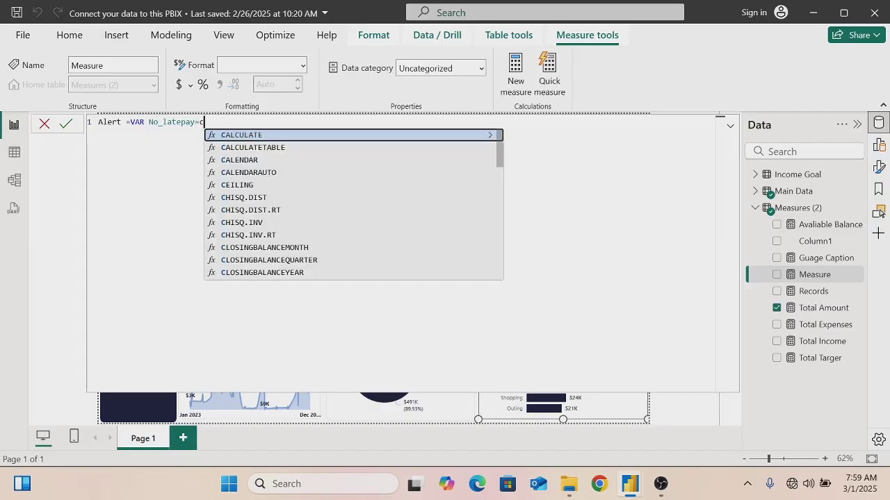
pyautogui.write('al')
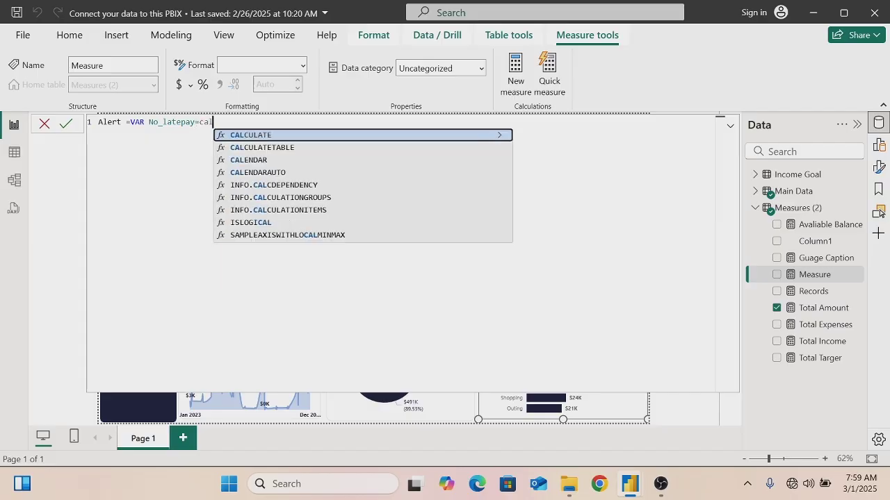
pyautogui.press('Tab')
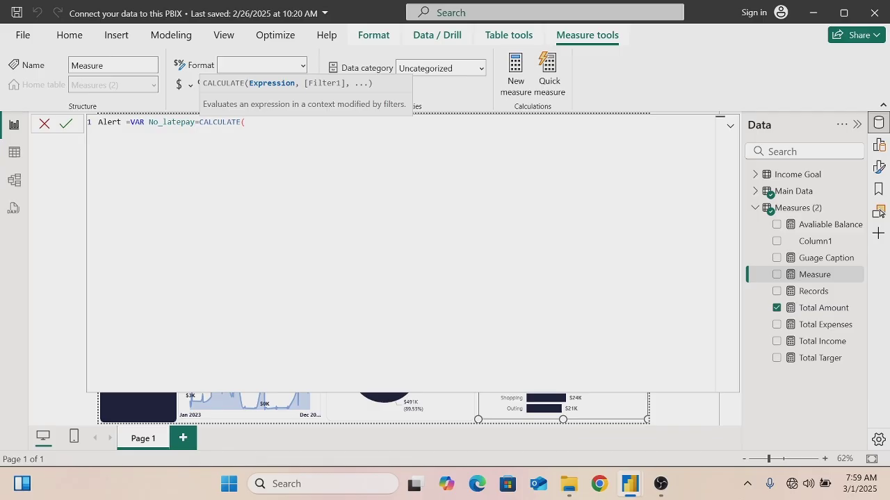
pyautogui.write('[')
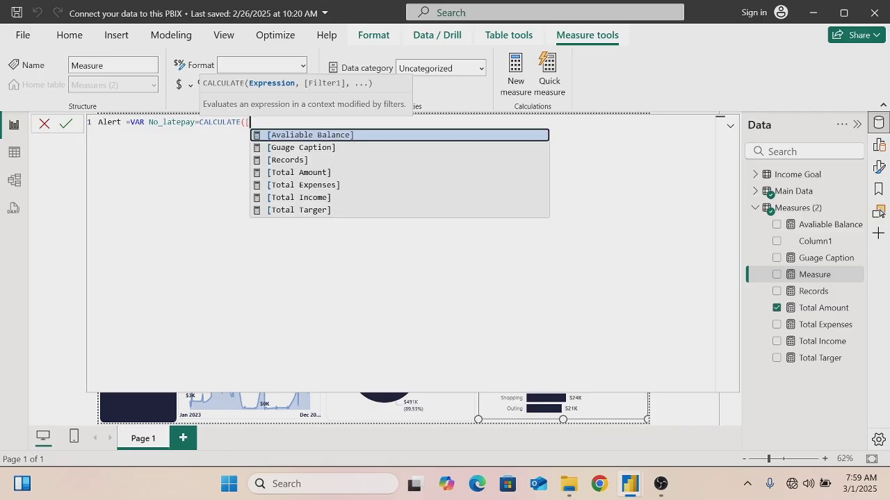
pyautogui.press('Down')
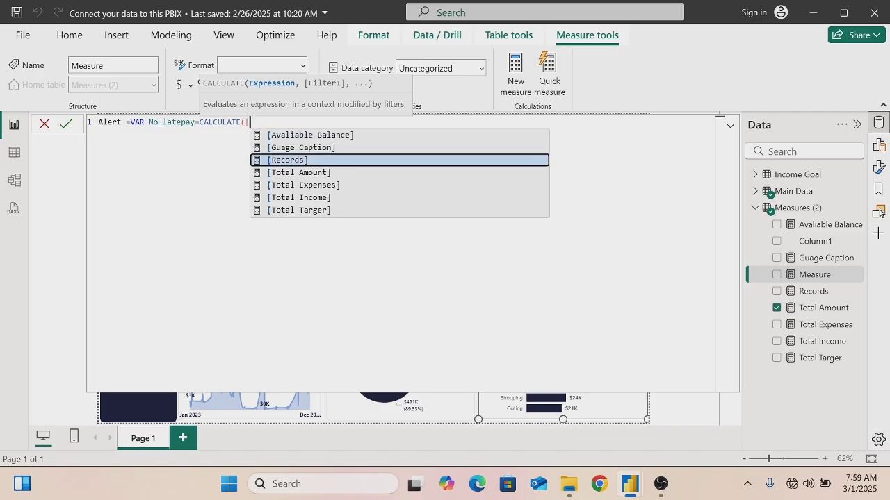
pyautogui.press('Tab')
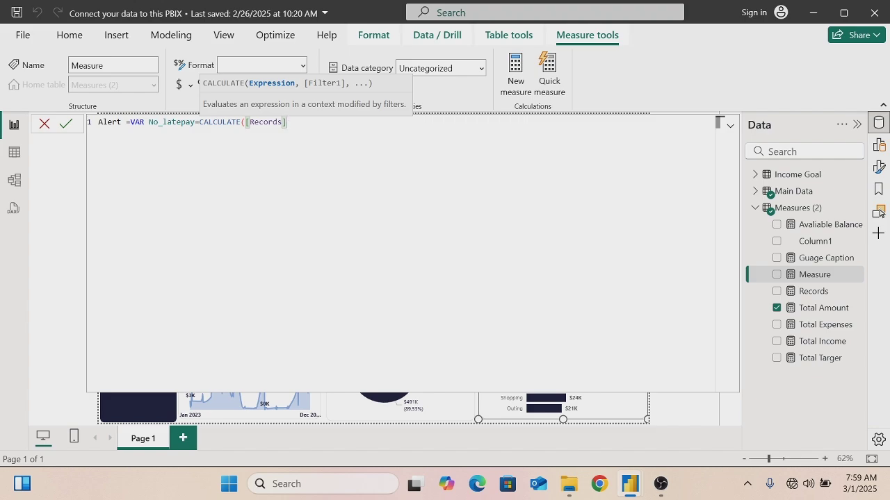
pyautogui.write(',')
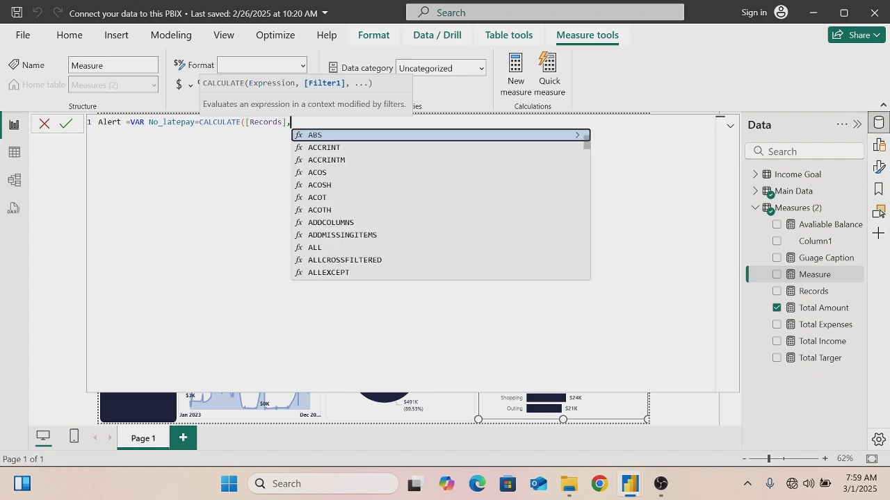
# Add a FILTER over the 'Main Data' table as the filter argument of the No_latepay calculation
pyautogui.write('fil')
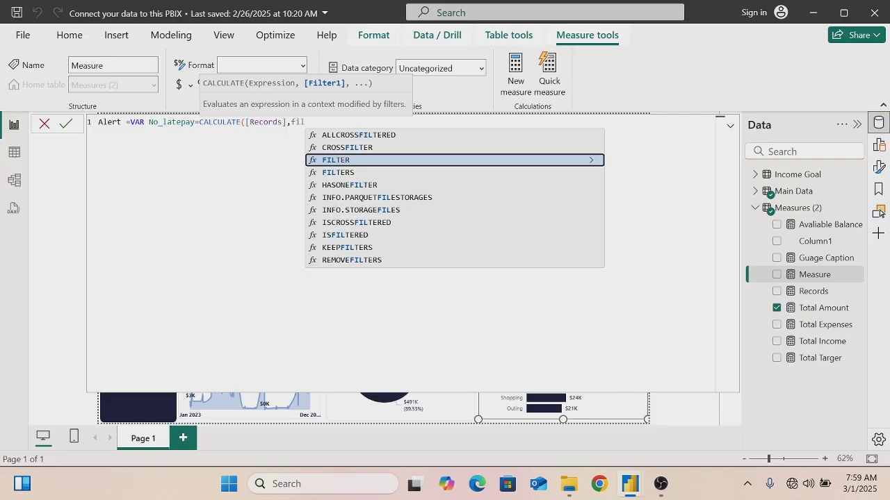
pyautogui.press('Tab')
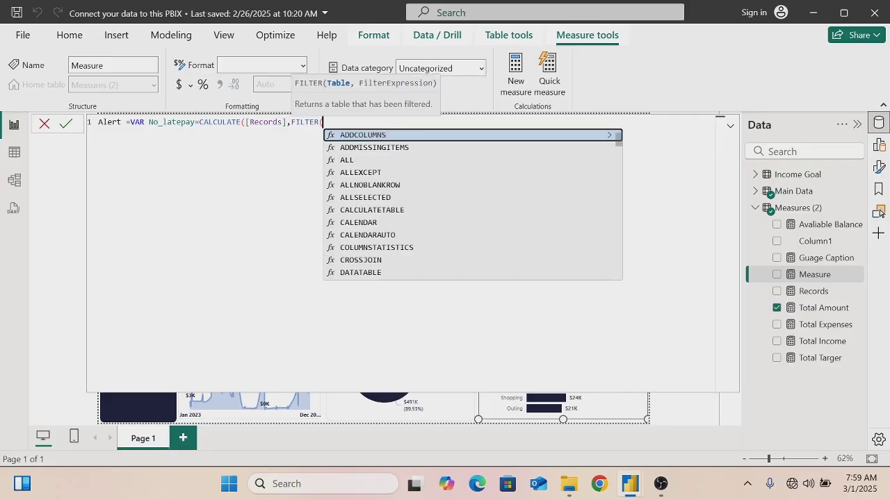
pyautogui.write("'ma")
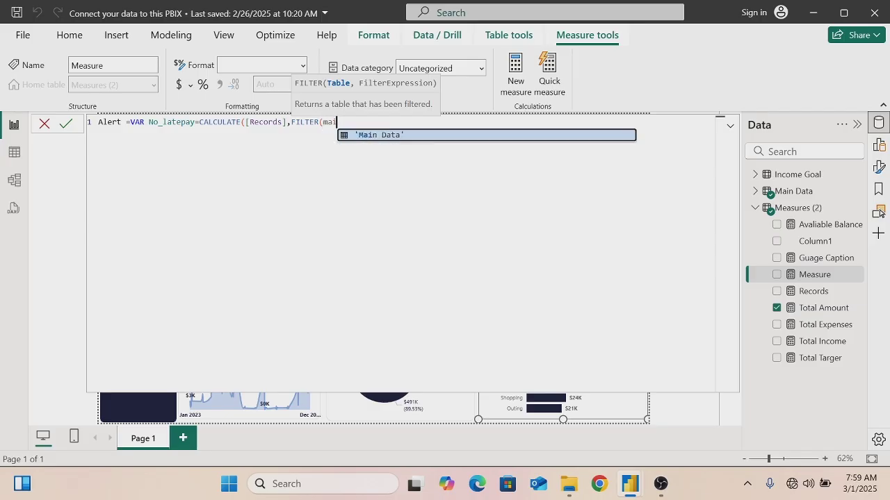
pyautogui.press('Tab')
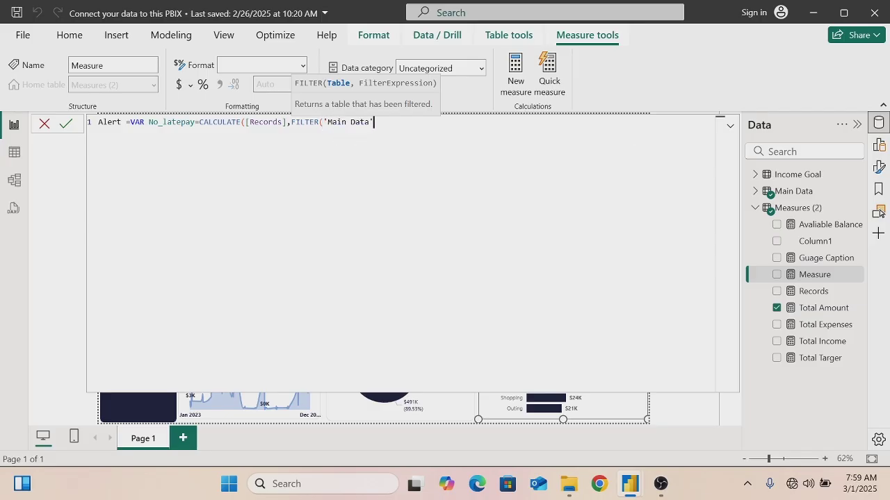
# Set the No_latepay filter condition to 'Main Data'[Status]="unpaid" and close the FILTER function
pyautogui.write(',m')
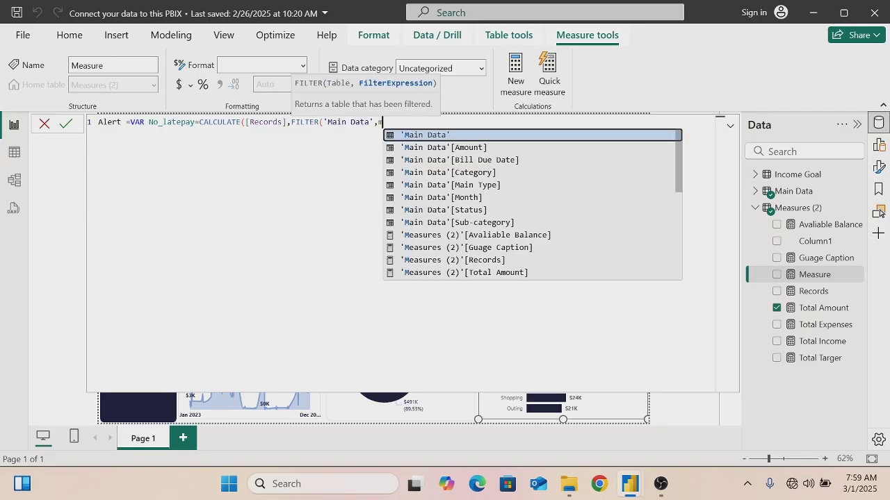
pyautogui.press('Down')
pyautogui.press('Down')
pyautogui.press('Down')
pyautogui.press('Down')
pyautogui.press('Down')
pyautogui.press('Down')
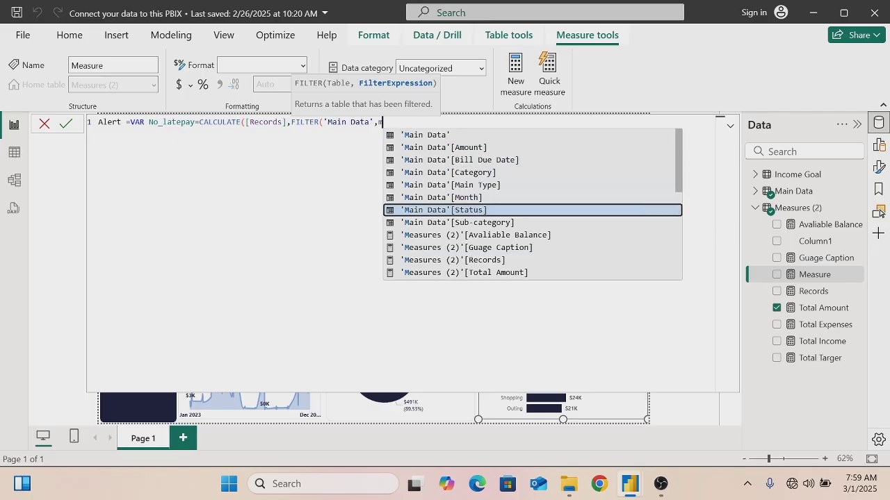
pyautogui.press('Tab')
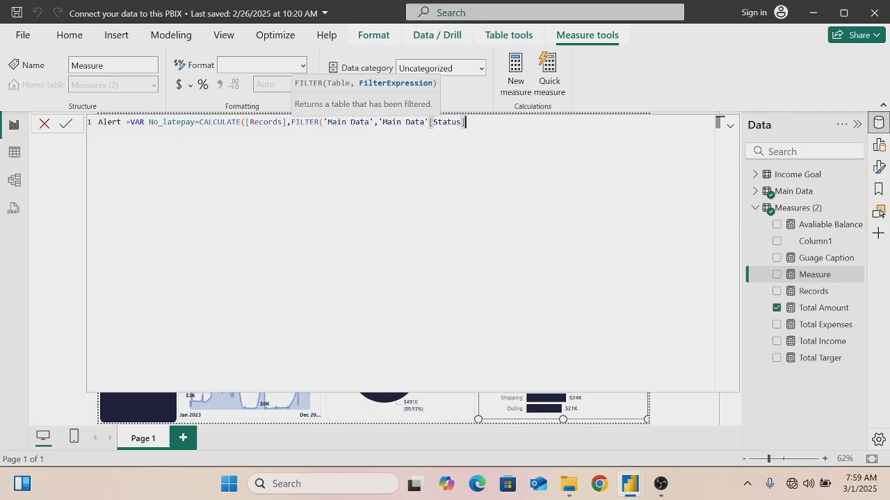
pyautogui.write('=')
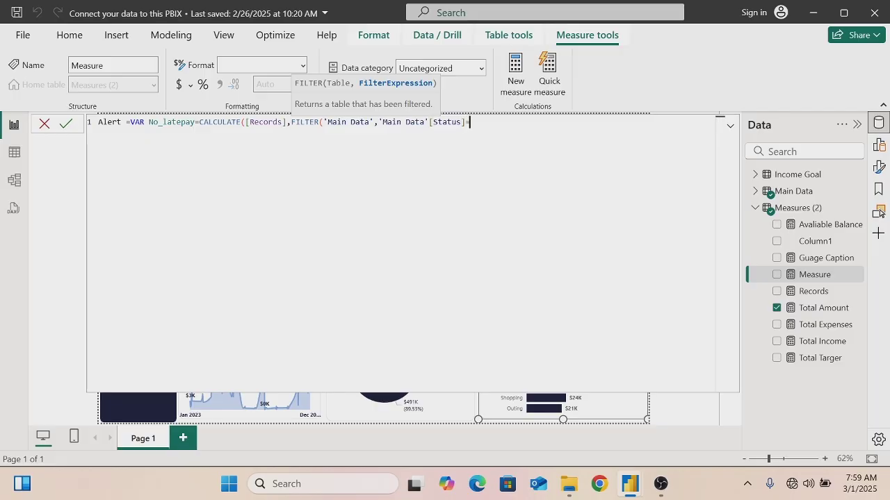
pyautogui.write('"unpa')
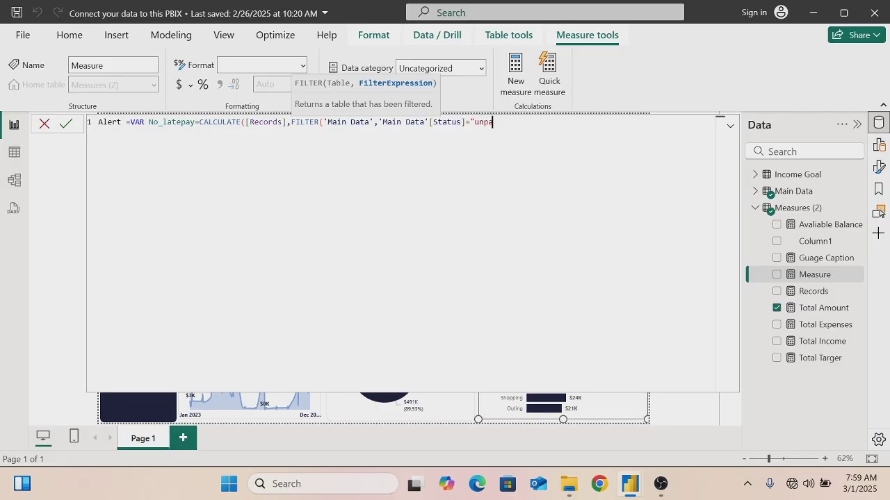
pyautogui.write('is')
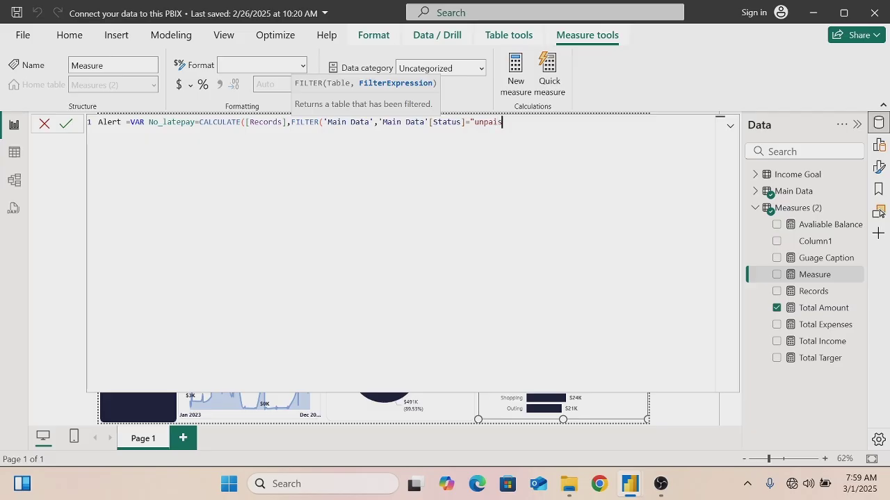
pyautogui.press('BackSpace')
pyautogui.write('d")')
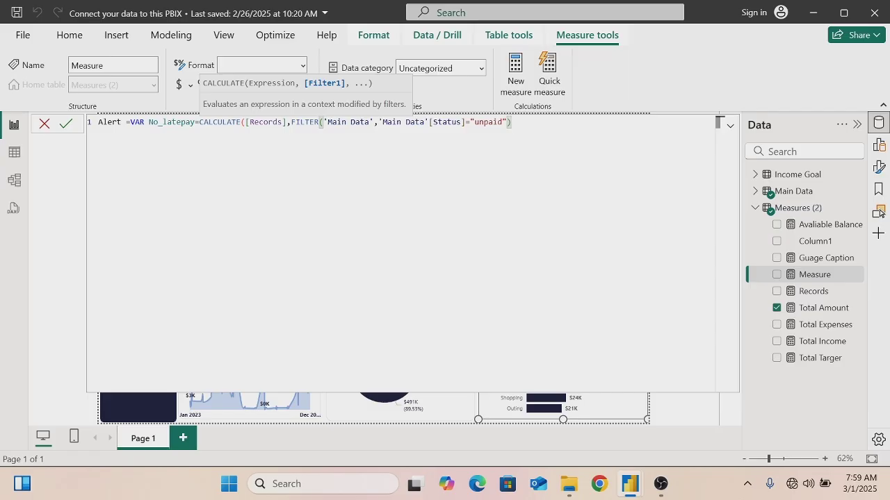
# Add the missing closing parenthesis of CALCULATE at the end of the No_latepay line, leaving no stray text below it
pyautogui.hotkey('shift', 'Return')
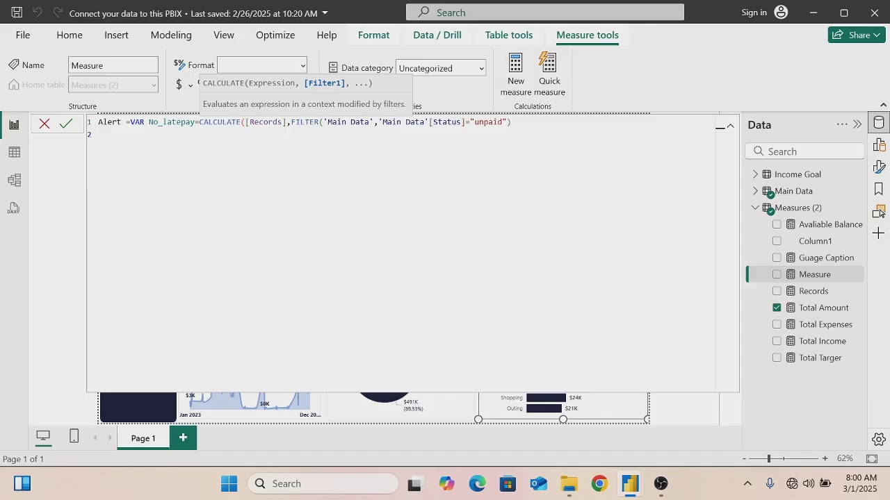
pyautogui.write('var')
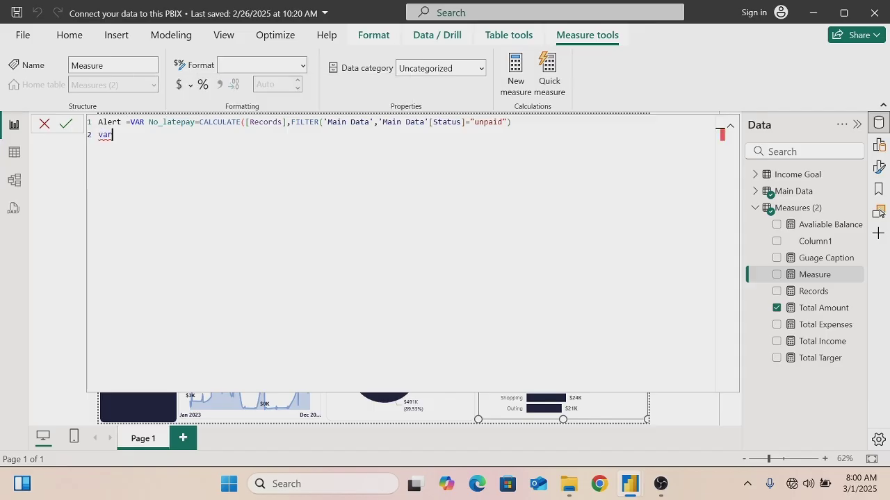
pyautogui.press('BackSpace')
pyautogui.press('BackSpace')
pyautogui.press('BackSpace')
pyautogui.click(512, 122)
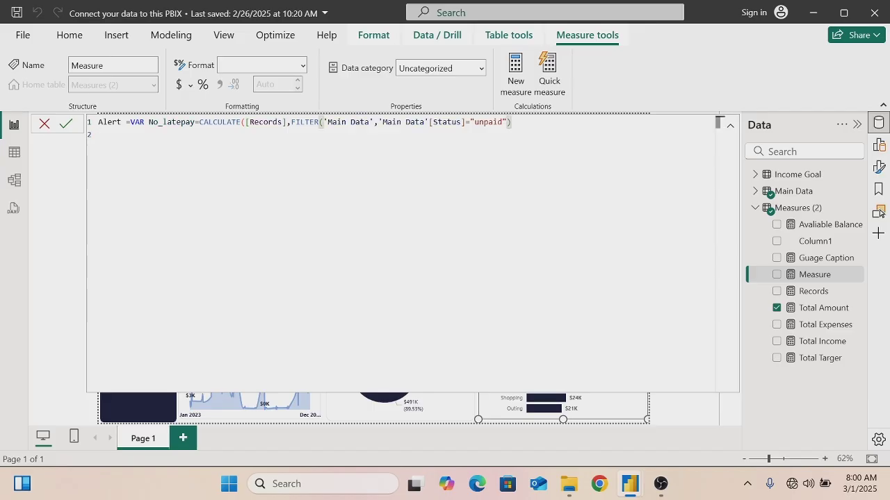
pyautogui.write(')')
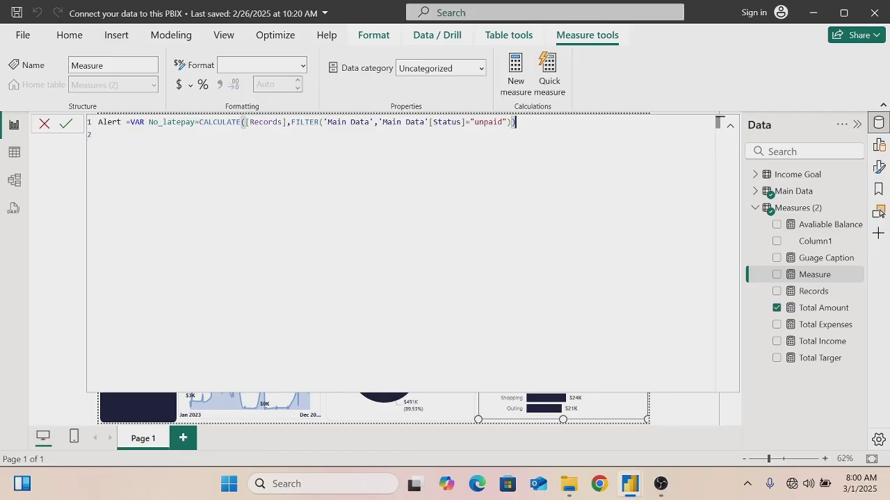
# On a new line, declare the variable late_pay_amount as a CALCULATE with the [Total Amount] measure as its expression
pyautogui.press('Return')
pyautogui.write('va')
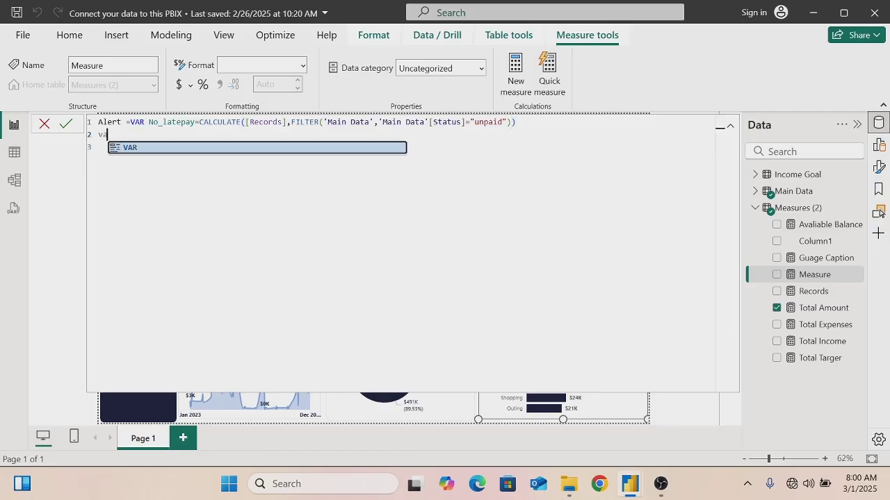
pyautogui.press('Tab')
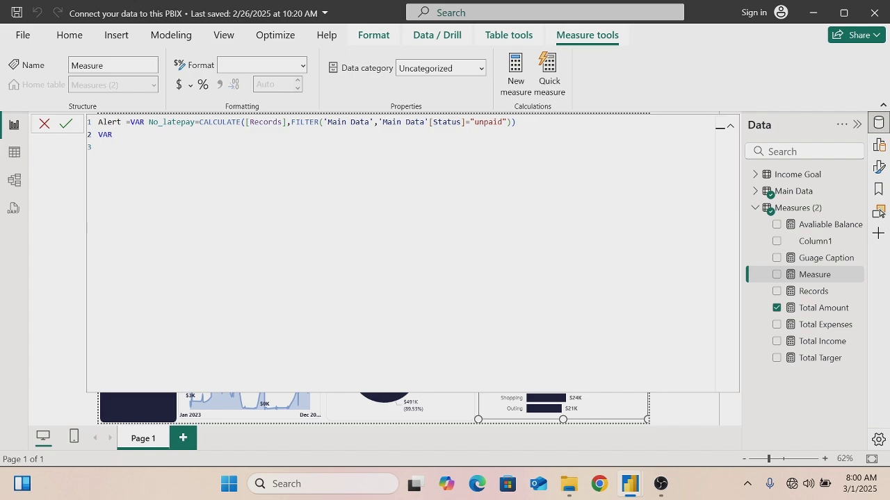
pyautogui.write('late_pay_amount=cal')
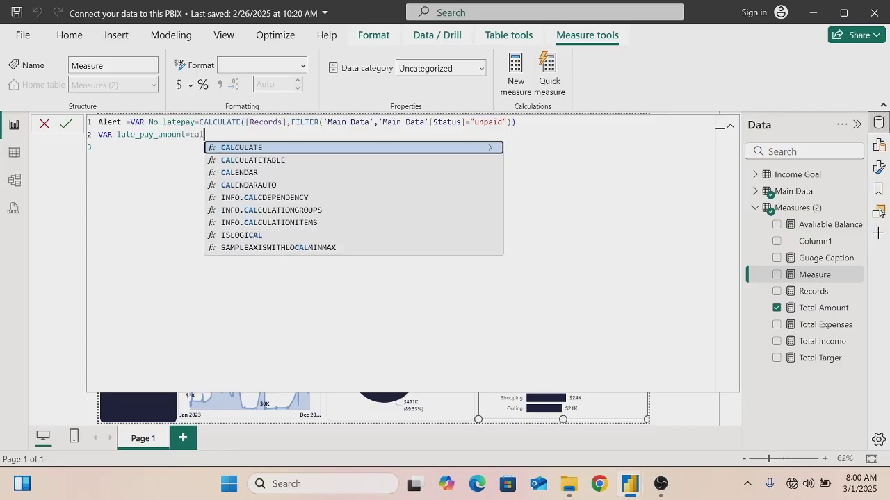
pyautogui.press('Tab')
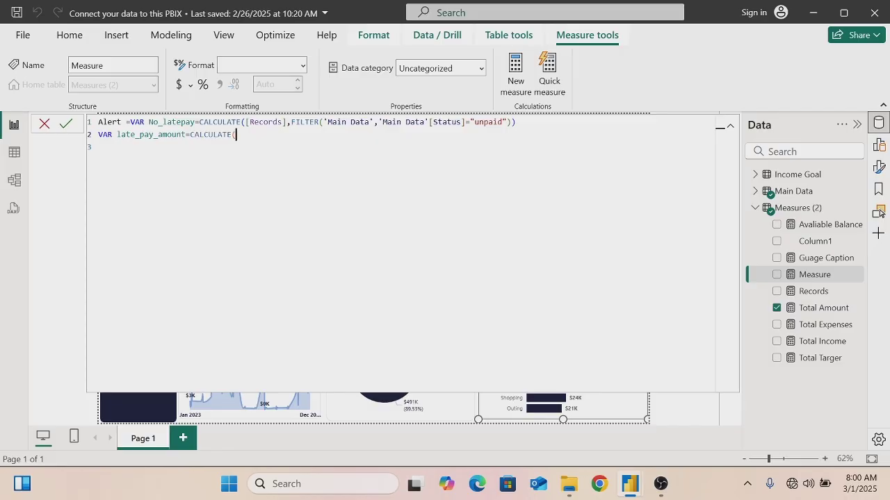
pyautogui.write('[TO')
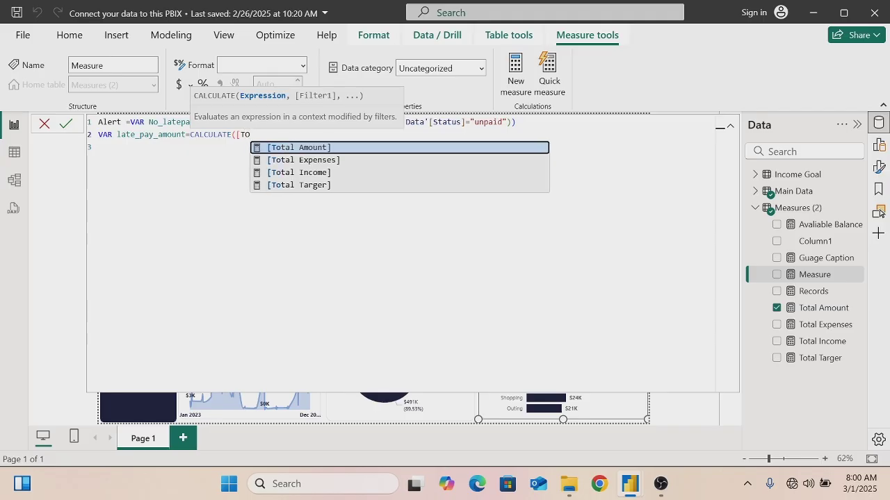
pyautogui.press('Tab')
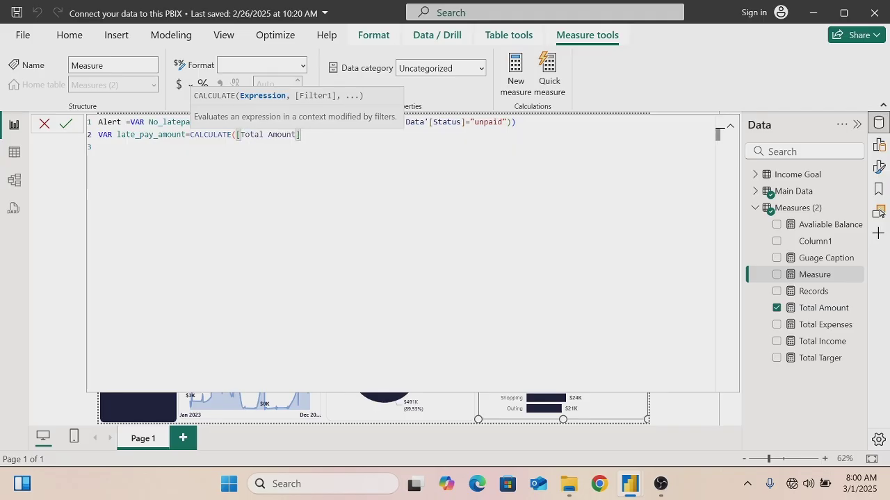
# Add a FILTER over the 'Main Data' table as the filter argument of the late_pay_amount calculation
pyautogui.write(',')
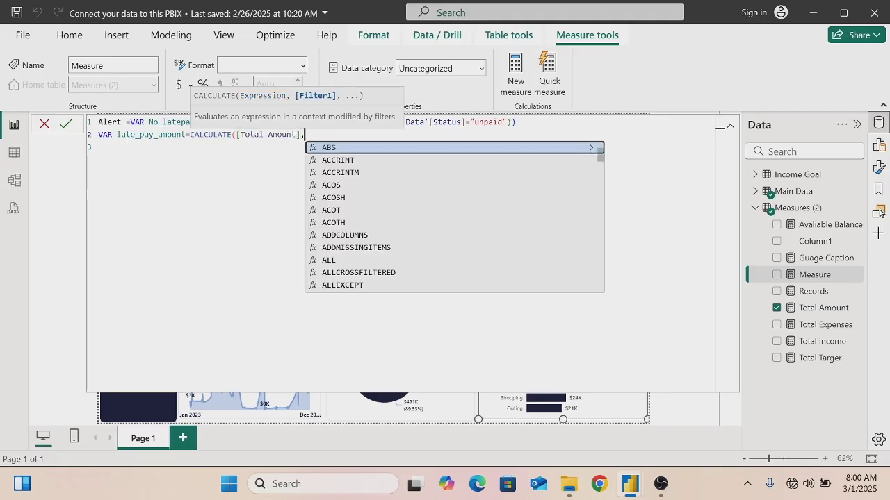
pyautogui.write('FIL')
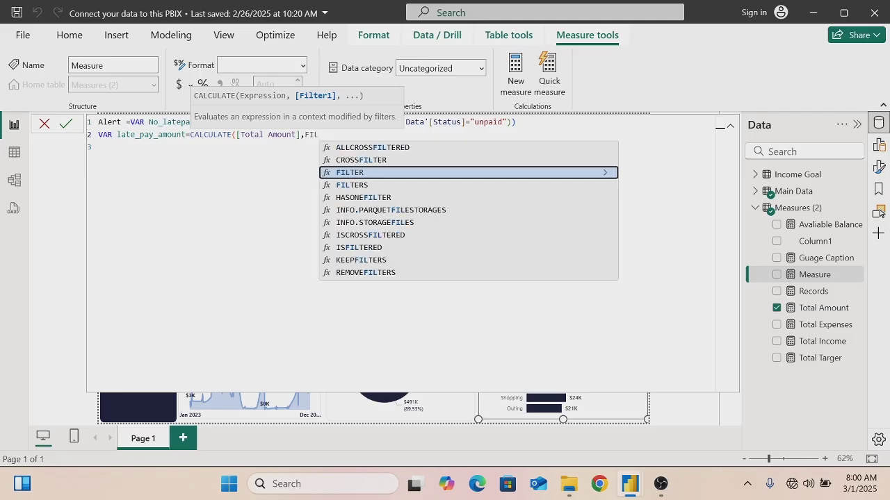
pyautogui.press('Tab')
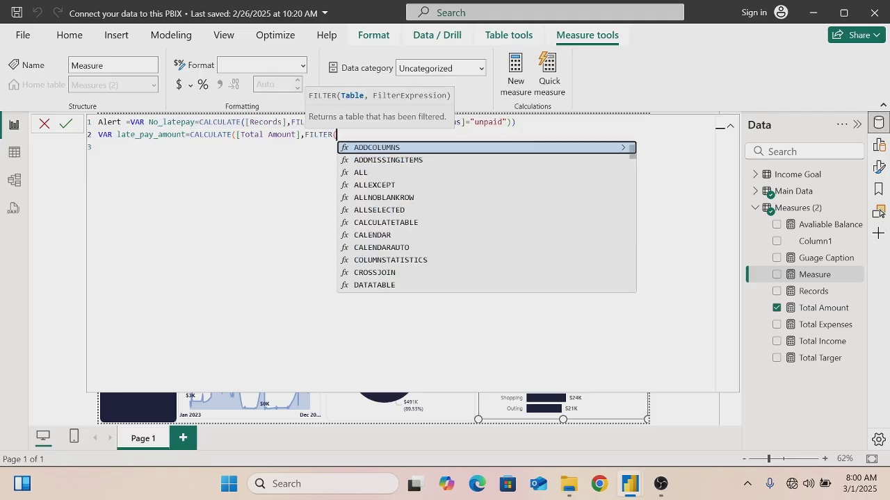
pyautogui.write('M')
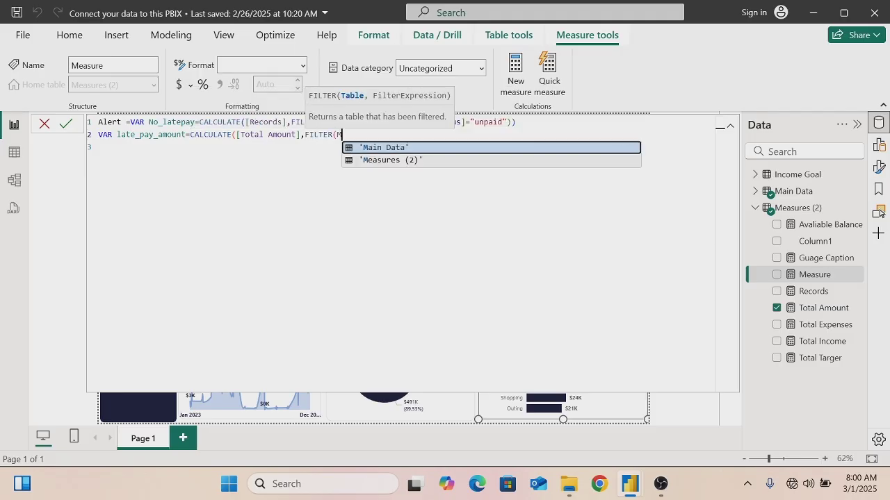
pyautogui.press('Tab')
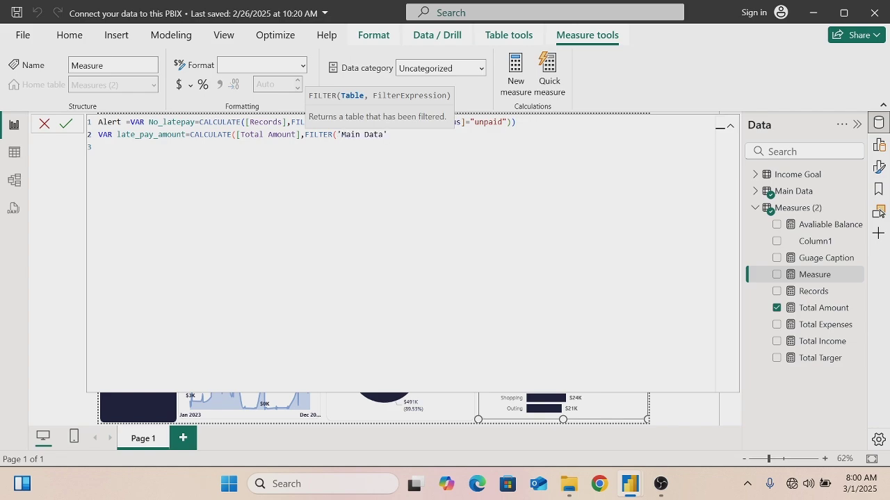
# Set the late_pay_amount filter condition to 'Main Data'[Status]="UNPAID" and close both the FILTER and CALCULATE functions
pyautogui.write(',MA')
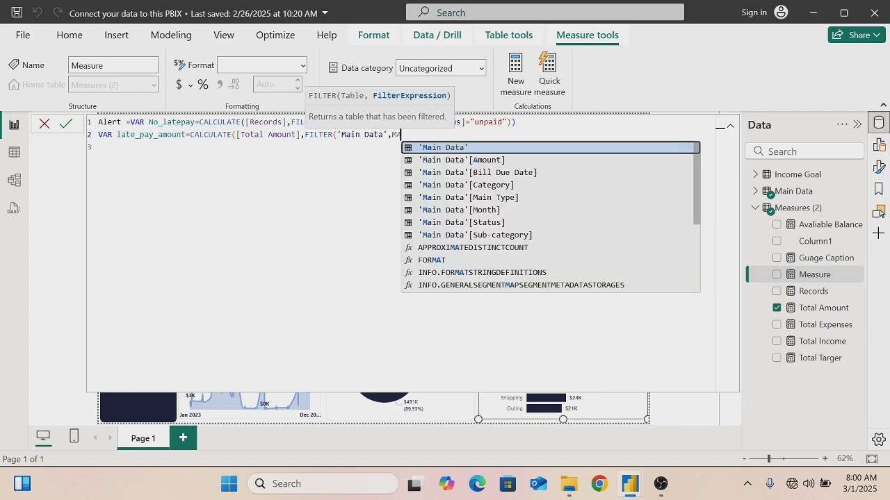
pyautogui.press('Down')
pyautogui.press('Down')
pyautogui.press('Down')
pyautogui.press('Down')
pyautogui.press('Down')
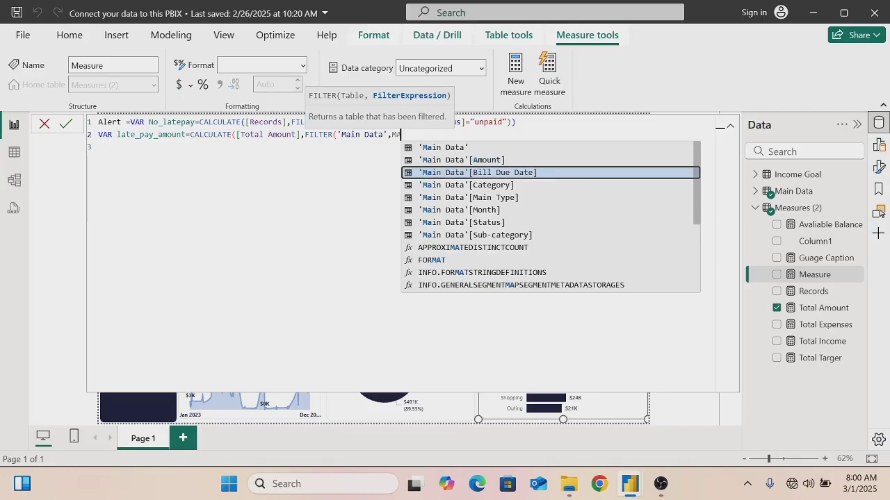
pyautogui.press('Down')
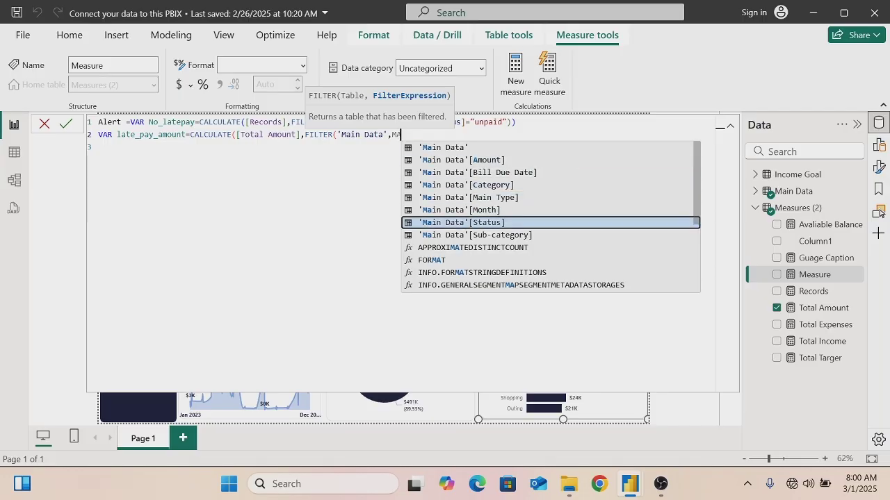
pyautogui.press('Tab')
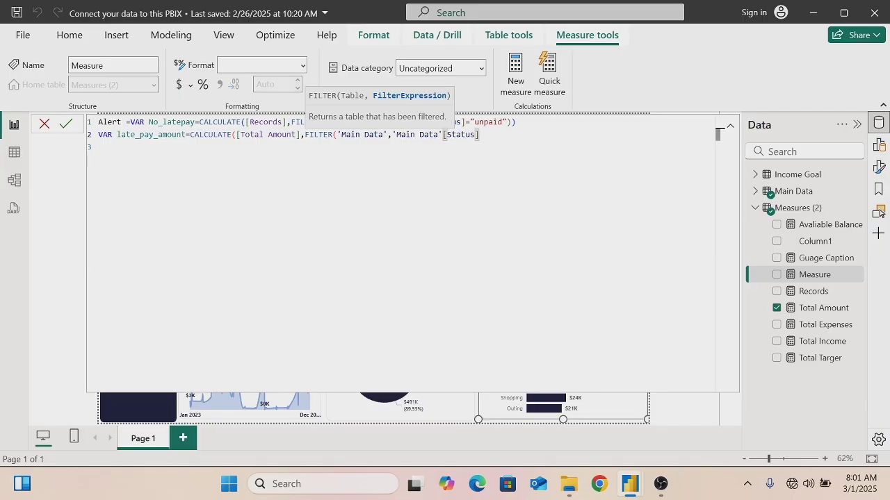
pyautogui.write('="UNPAID')
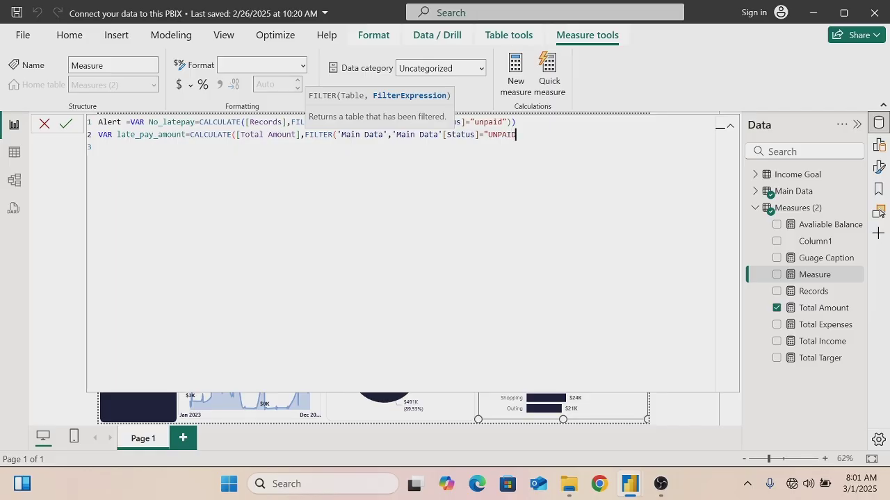
pyautogui.write('"))')
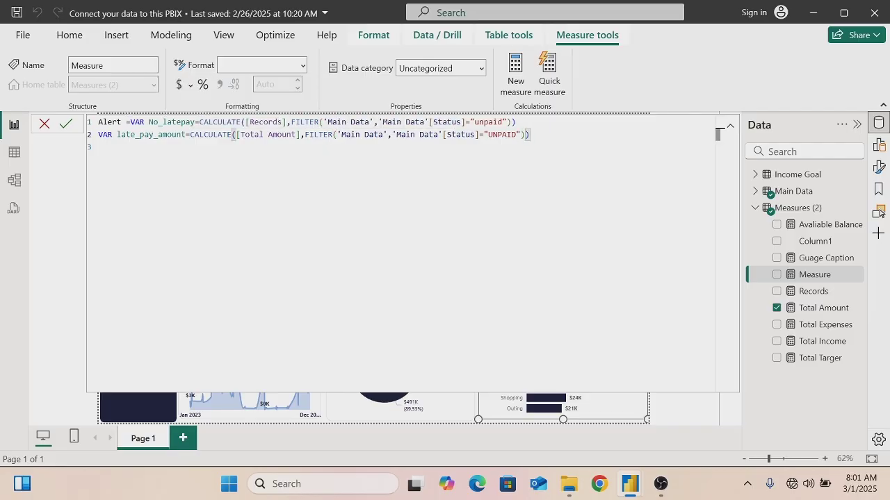
# On a new line, declare the variable SELECTED_MONTH with a SELECTEDVALUE function as its expression
pyautogui.hotkey('shift', 'Return')
pyautogui.write('VAR')
pyautogui.write(' SF')
pyautogui.write('LE')
pyautogui.write('CTED')
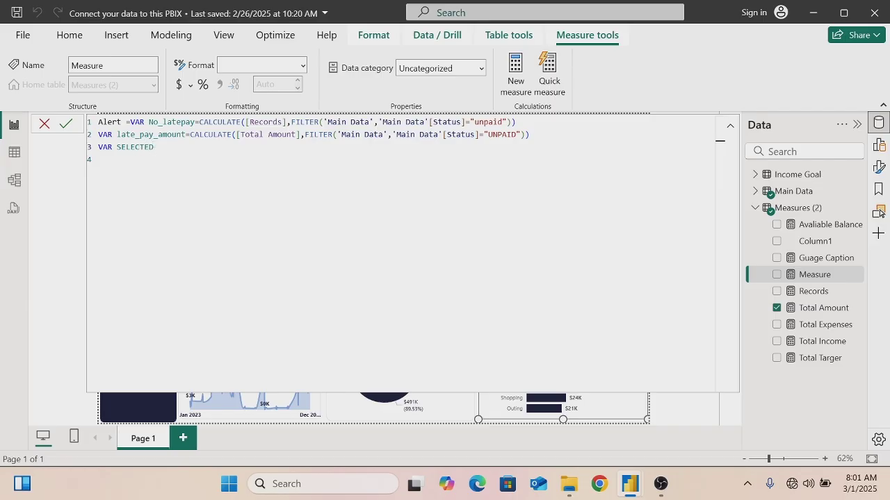
pyautogui.write('_MONTH=SE')
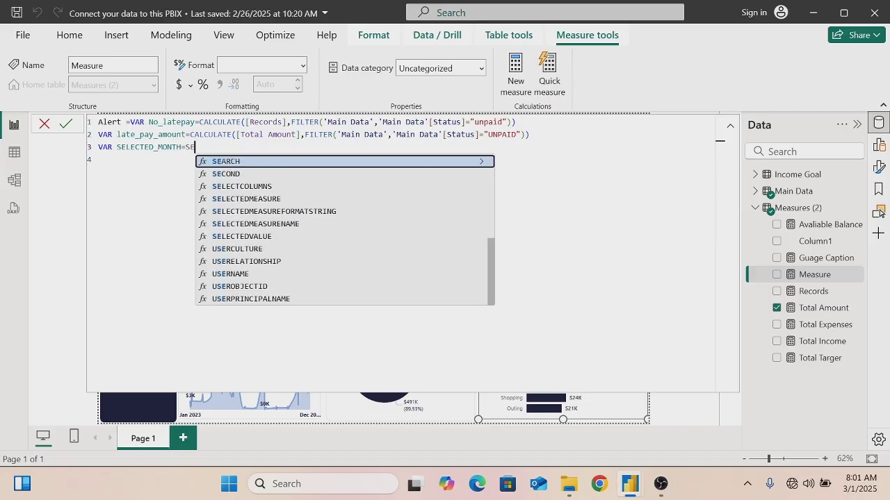
pyautogui.press('Down')
pyautogui.press('Down')
pyautogui.press('Down')
pyautogui.press('Down')
pyautogui.press('Down')
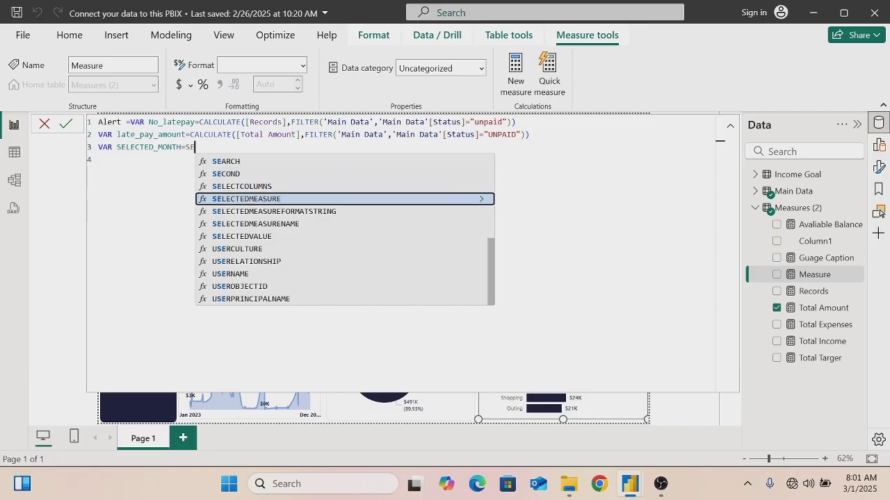
pyautogui.press('Down')
pyautogui.press('Tab')
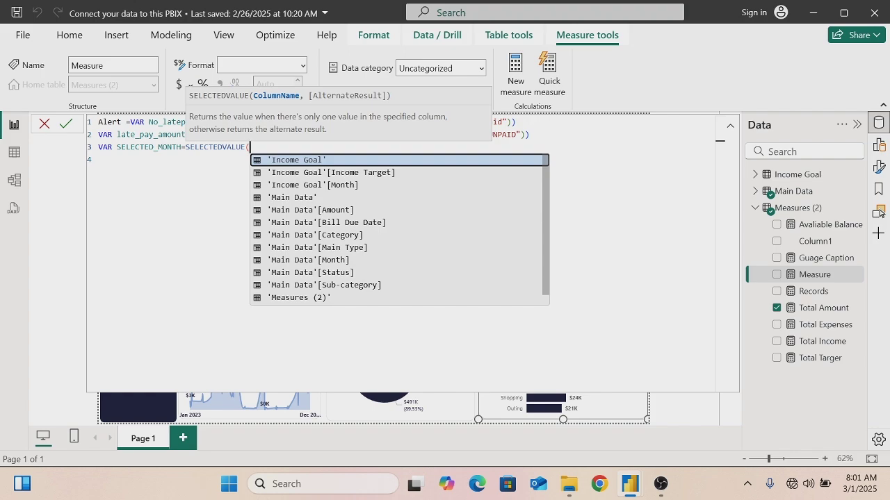
# Use the 'Main Data'[Month] column as the argument of SELECTEDVALUE
pyautogui.press('Down')
pyautogui.press('Down')
pyautogui.press('Down')
pyautogui.press('Down')
pyautogui.press('Down')
pyautogui.press('Down')
pyautogui.press('Down')
pyautogui.press('Down')
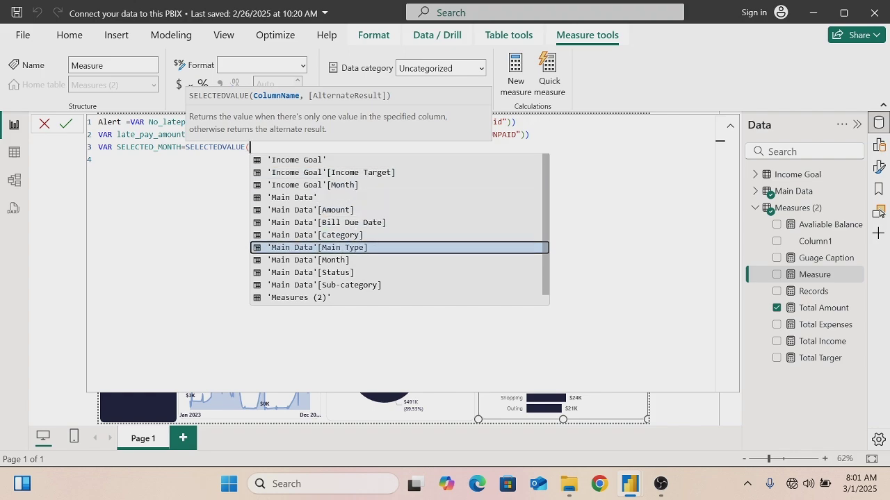
pyautogui.press('Tab')
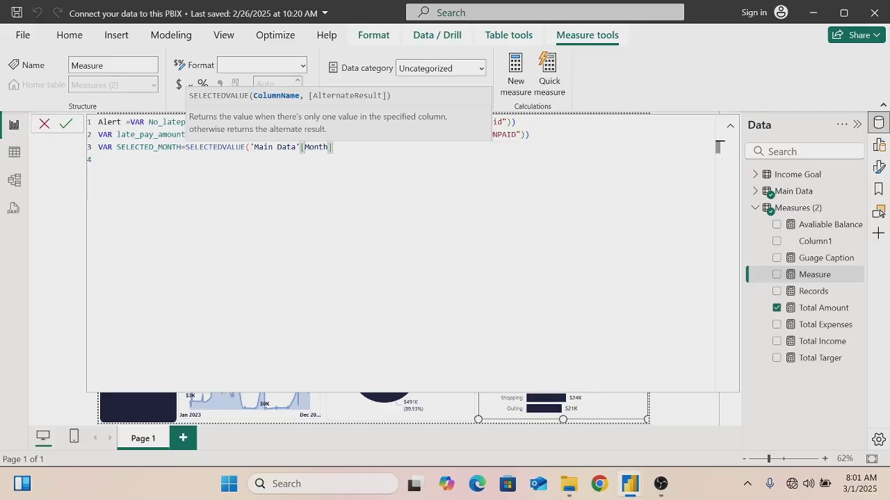
pyautogui.press('End')
pyautogui.hotkey('shift', 'Return')
pyautogui.write('//LA')
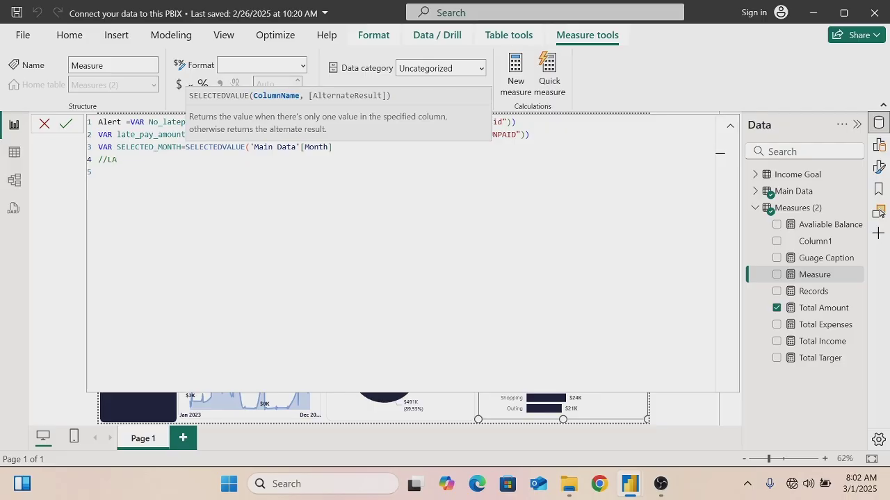
pyautogui.press('BackSpace')
pyautogui.press('BackSpace')
pyautogui.write('LA')
pyautogui.press('BackSpace')
pyautogui.press('BackSpace')
pyautogui.press('BackSpace')
pyautogui.press('BackSpace')
pyautogui.write('late')
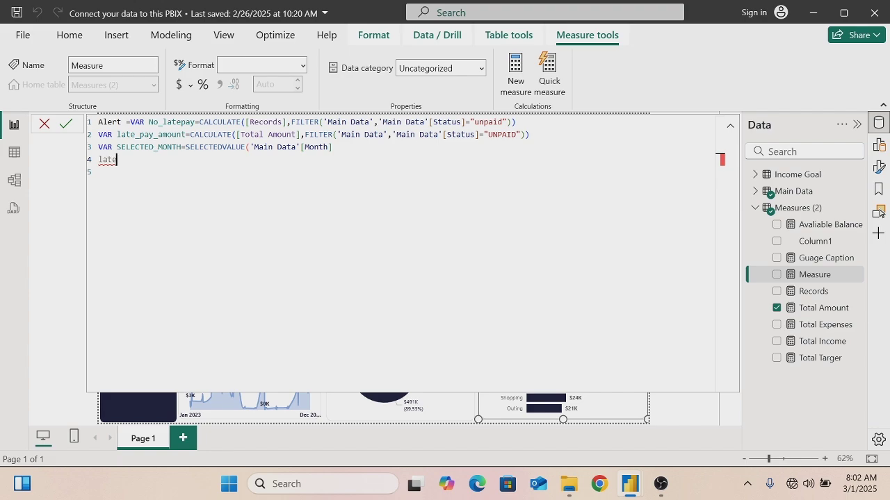
pyautogui.press('BackSpace')
pyautogui.press('BackSpace')
pyautogui.press('BackSpace')
pyautogui.press('BackSpace')
pyautogui.write('//')
pyautogui.write(' l')
pyautogui.write('ate')
pyautogui.write('_')
pyautogui.write('pay')
pyautogui.write('>')
pyautogui.press('BackSpace')
pyautogui.write('_amo')
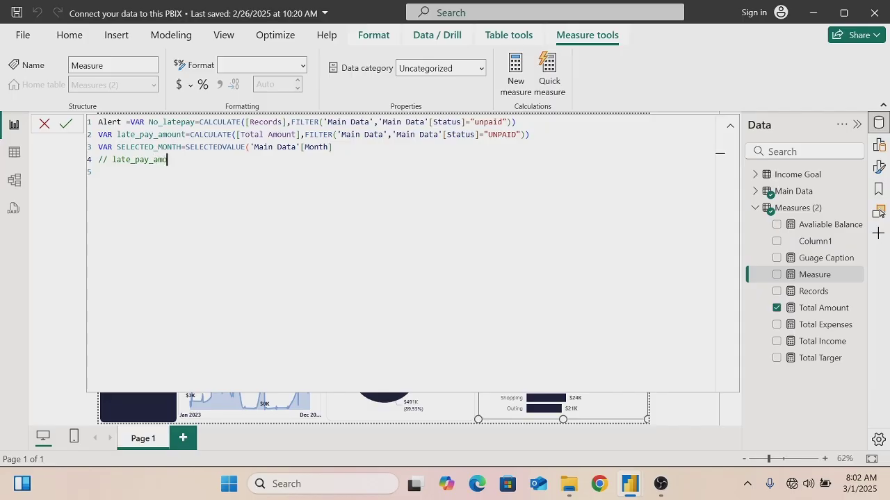
pyautogui.write('unt=se')
pyautogui.press('BackSpace')
pyautogui.press('BackSpace')
pyautogui.press('BackSpace')
pyautogui.press('BackSpace')
pyautogui.press('BackSpace')
pyautogui.press('BackSpace')
pyautogui.press('BackSpace')
pyautogui.press('BackSpace')
pyautogui.press('BackSpace')
pyautogui.press('BackSpace')
pyautogui.press('BackSpace')
pyautogui.press('BackSpace')
pyautogui.press('BackSpace')
pyautogui.press('BackSpace')
pyautogui.press('BackSpace')
pyautogui.press('BackSpace')
pyautogui.press('BackSpace')
pyautogui.press('BackSpace')
pyautogui.press('BackSpace')
pyautogui.press('BackSpace')
pyautogui.press('BackSpace')
pyautogui.write('re')
pyautogui.press('BackSpace')
pyautogui.press('BackSpace')
# Close the SELECTEDVALUE function with a parenthesis and add a RETURN statement on the next line
pyautogui.write(')')
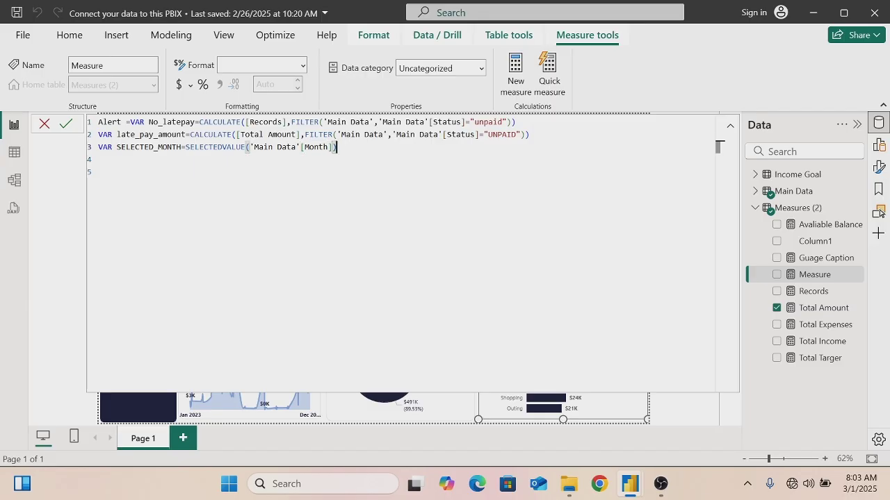
pyautogui.hotkey('shift', 'Return')
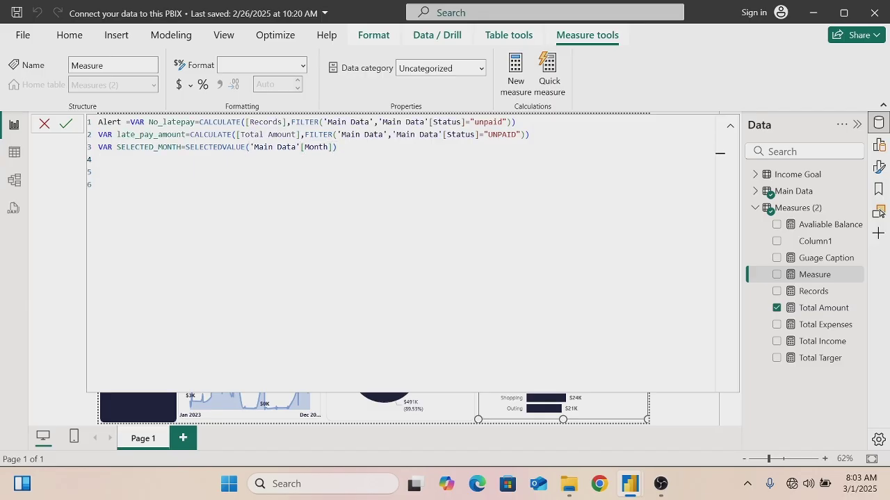
pyautogui.write('re')
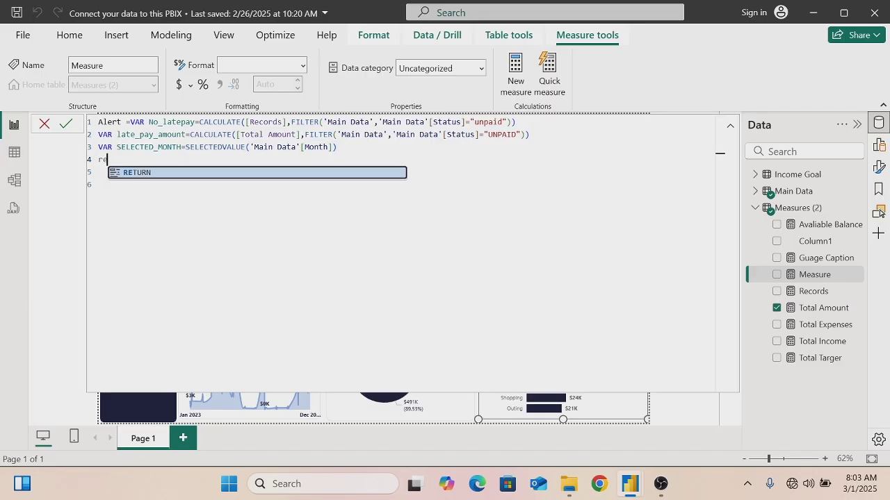
pyautogui.press('Tab')
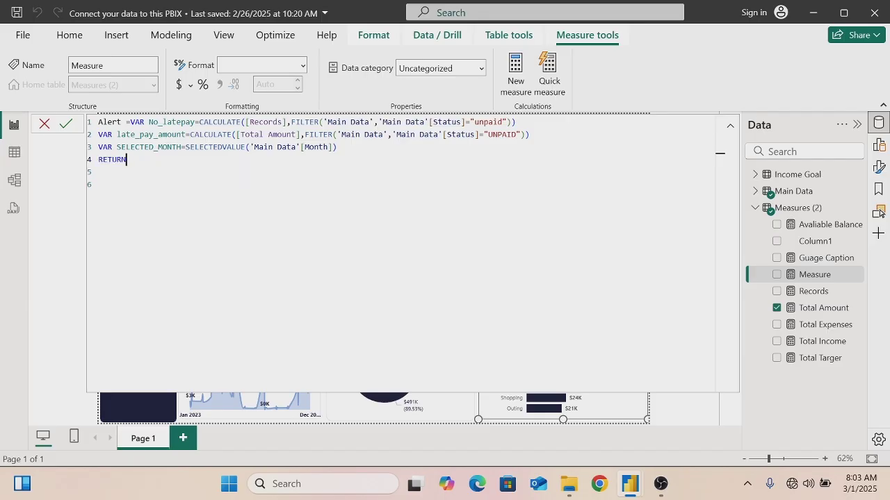
# Enter the late_pay_amount variable on its own line below RETURN
pyautogui.hotkey('shift', 'Return')
pyautogui.write('//1')
pyautogui.hotkey('shift', 'Home')
pyautogui.press('BackSpace')
pyautogui.write('l')
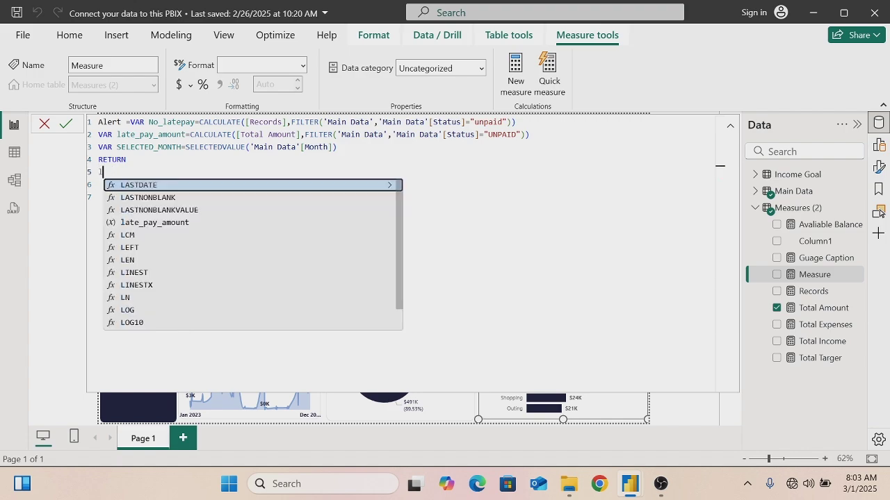
pyautogui.press('Down')
pyautogui.press('Down')
pyautogui.press('Down')
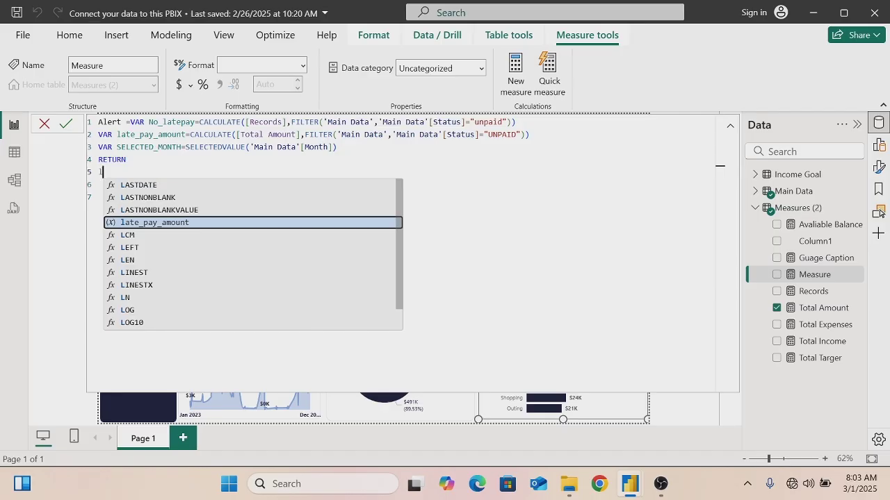
pyautogui.press('Tab')
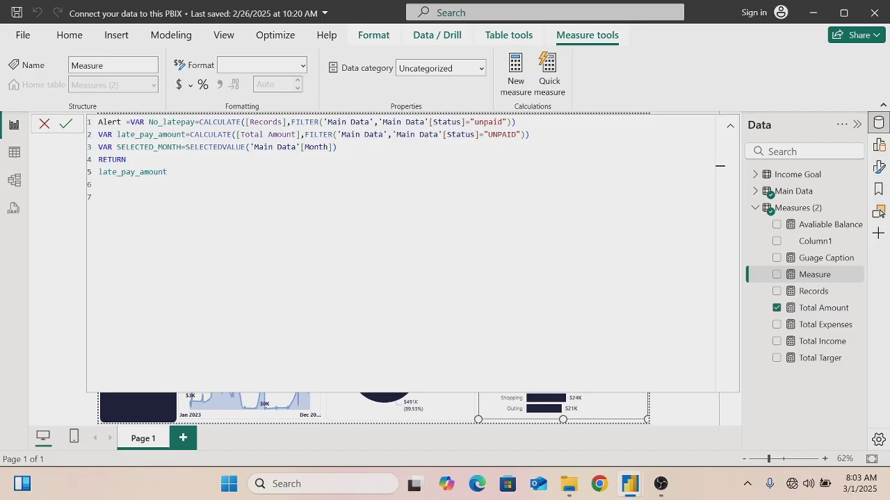
pyautogui.press('Return')
pyautogui.write('if')
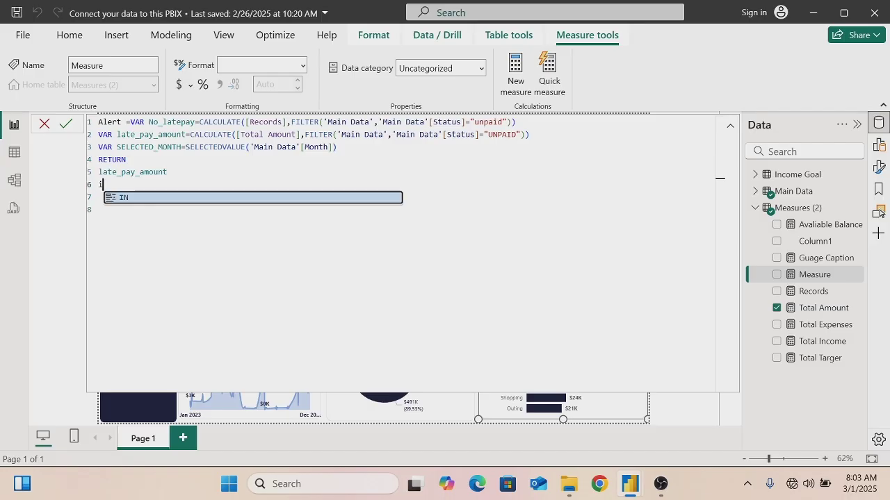
pyautogui.press('BackSpace')
pyautogui.press('BackSpace')
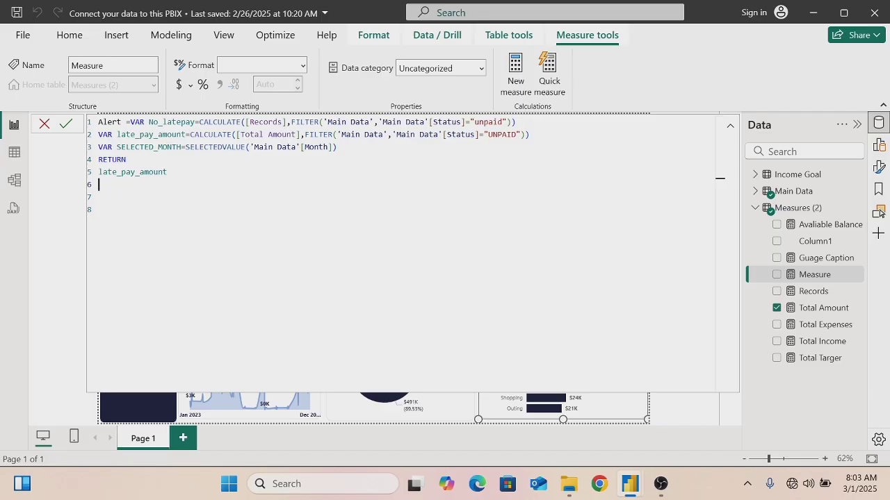
pyautogui.write('i')
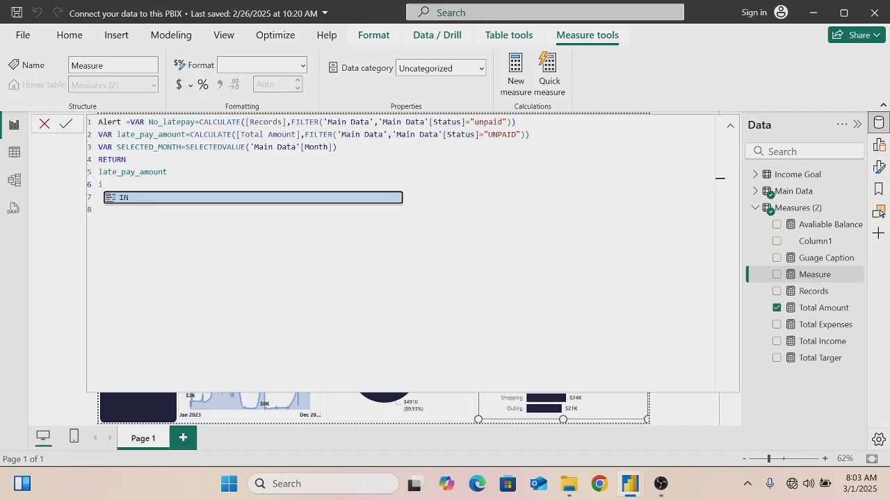
pyautogui.press('BackSpace')
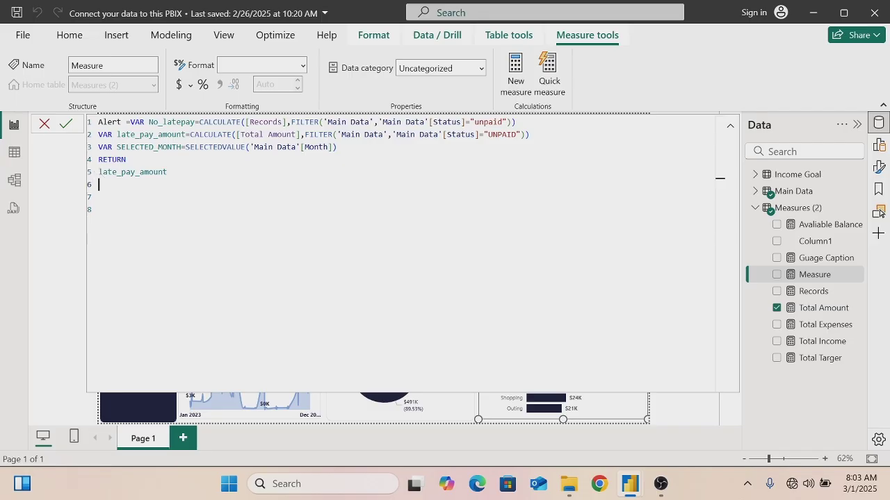
# Comment out the late_pay_amount line below RETURN with //
pyautogui.click(99, 172)
pyautogui.write('//')
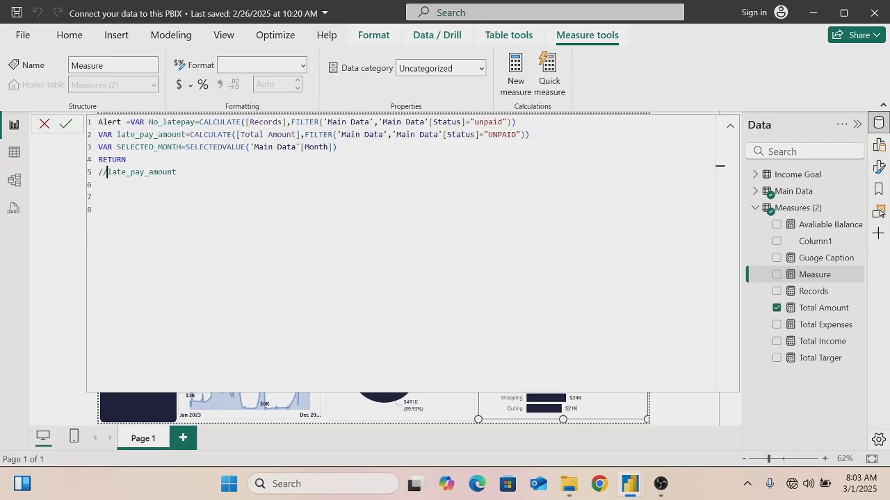
pyautogui.hotkey('shift', 'End')
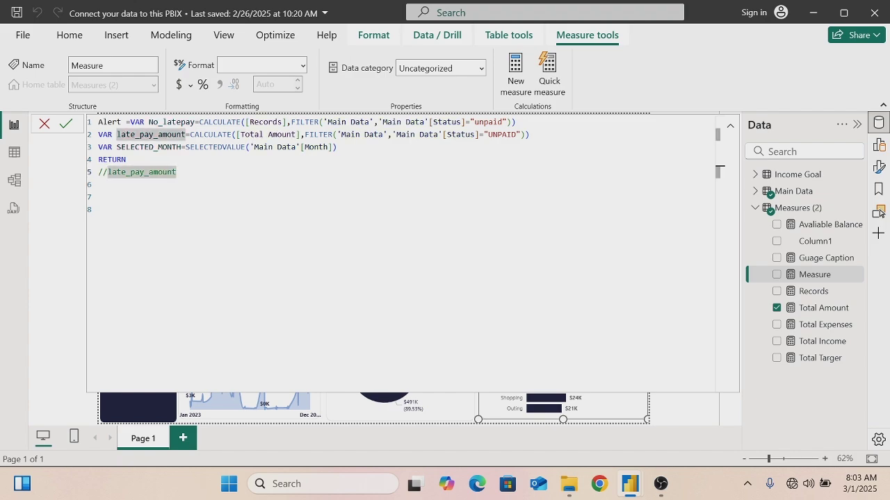
# Start an IF function below the commented line with the logical test No_latepay>1 and open a text string for the true result
pyautogui.press('Return')
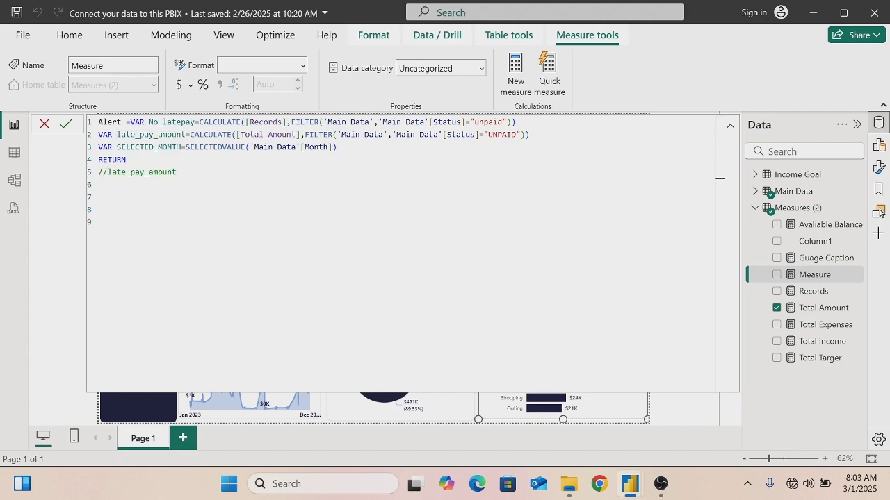
pyautogui.write('if')
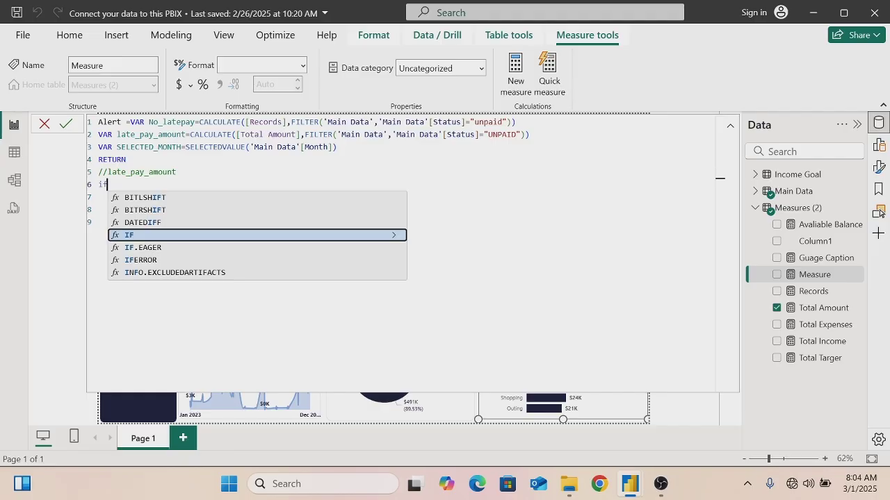
pyautogui.press('Tab')
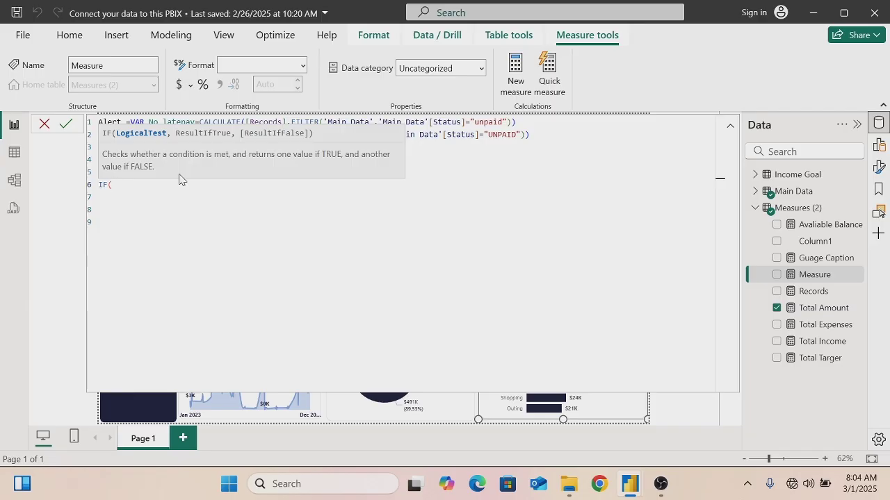
pyautogui.write('n')
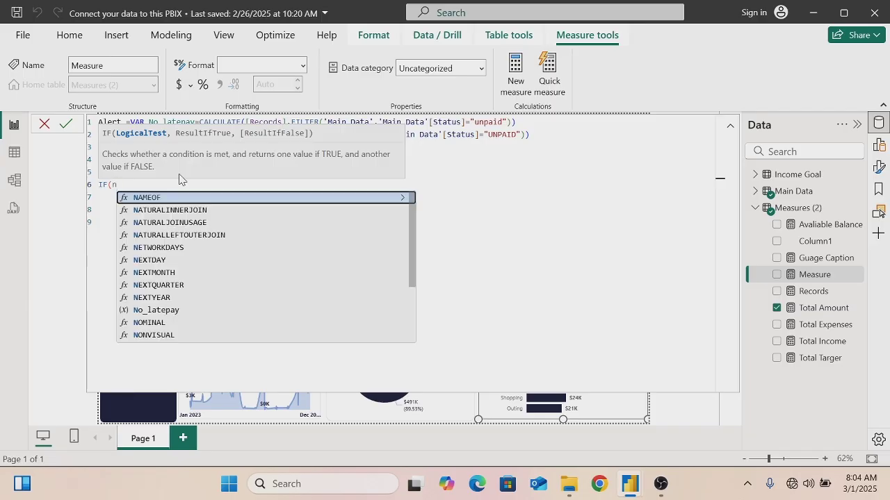
pyautogui.write('o')
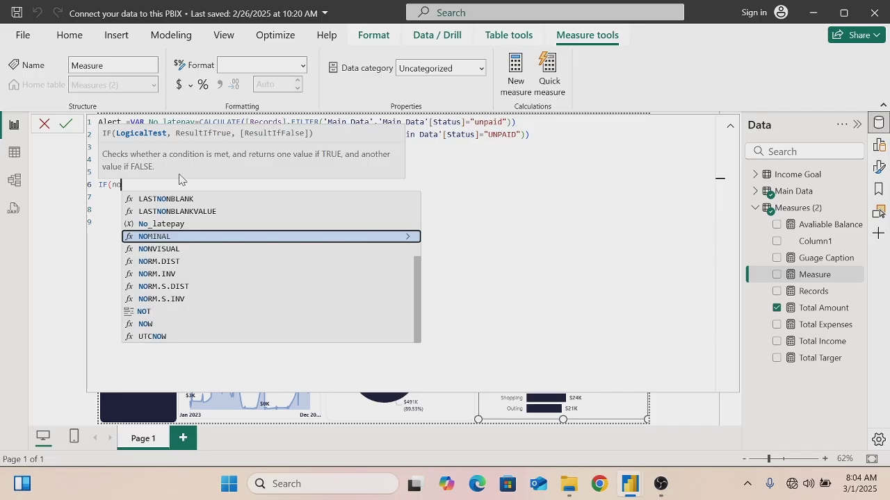
pyautogui.press('Up')
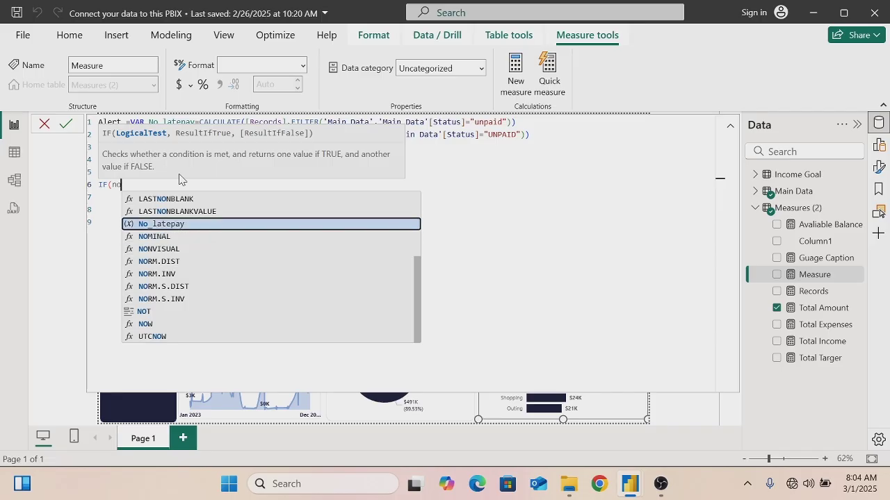
pyautogui.press('Tab')
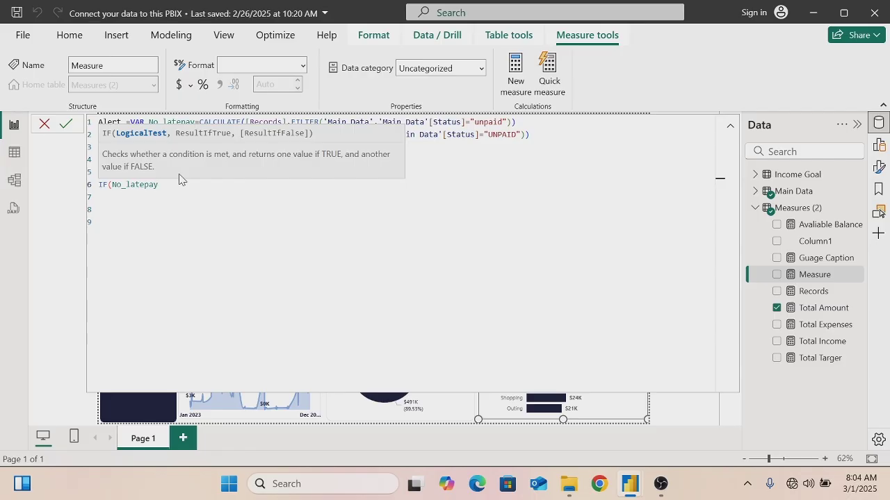
pyautogui.write('>1,"')
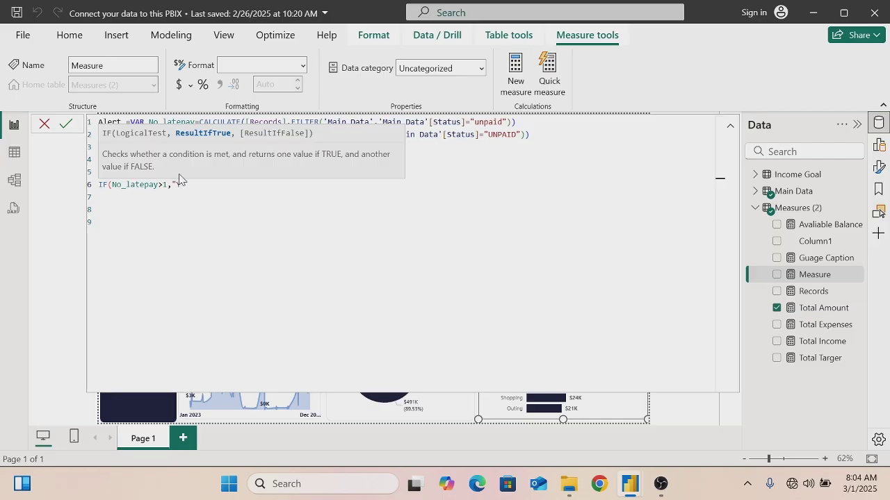
# Begin the IF function's true result with the text "You have " joined to the No_latepay variable
pyautogui.write('You have')
pyautogui.write('"&')
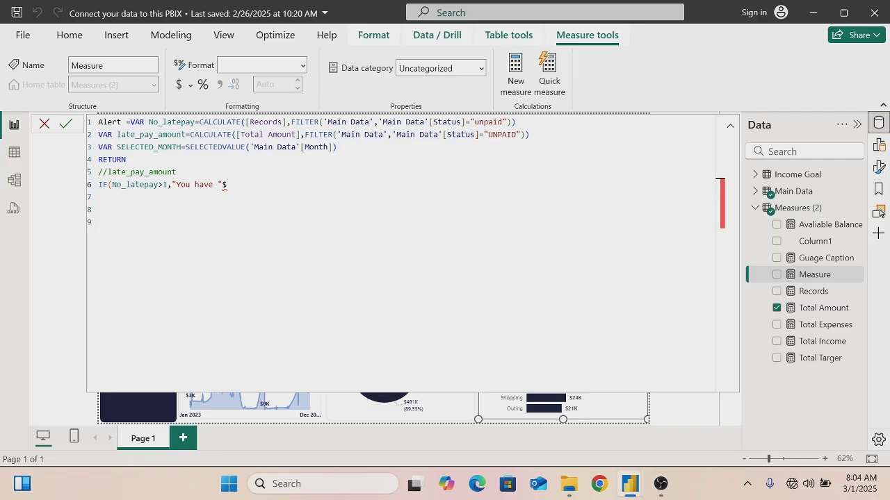
pyautogui.write('n')
pyautogui.press('BackSpace')
pyautogui.press('BackSpace')
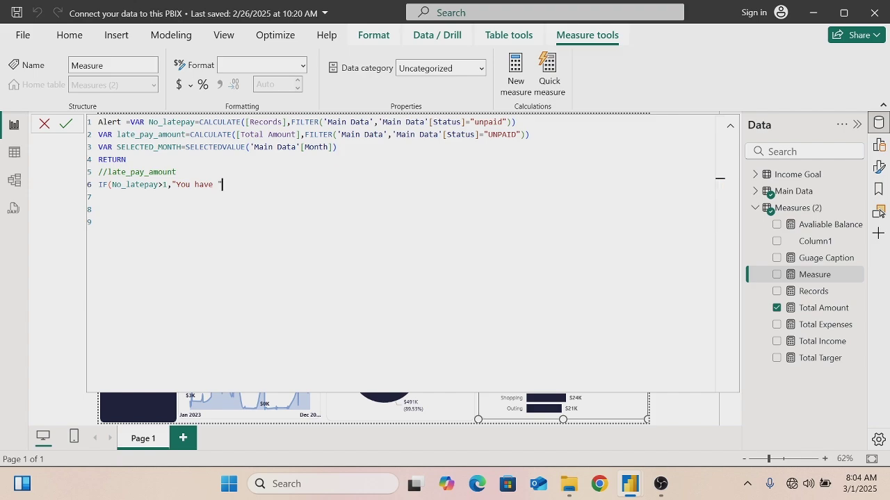
pyautogui.write('&no')
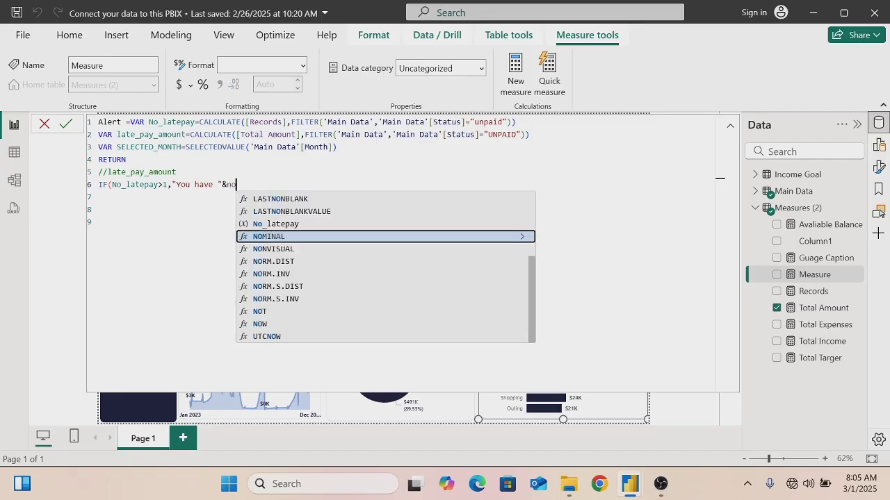
pyautogui.press('Up')
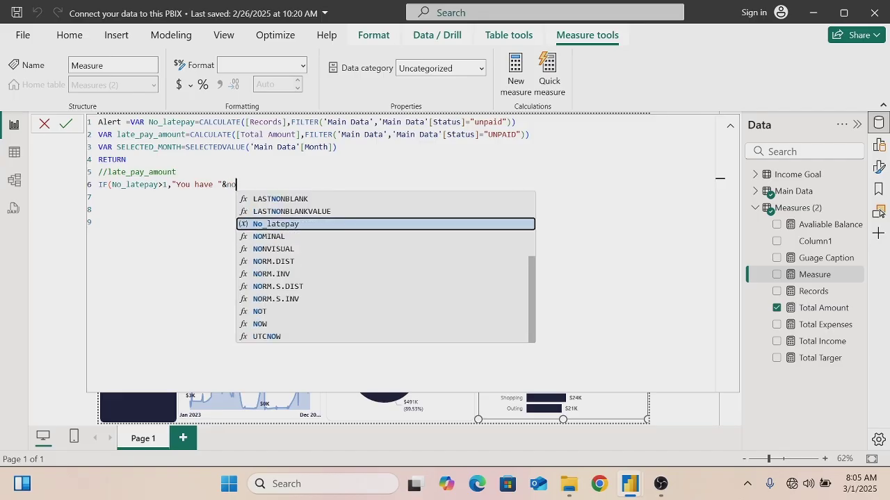
pyautogui.press('Tab')
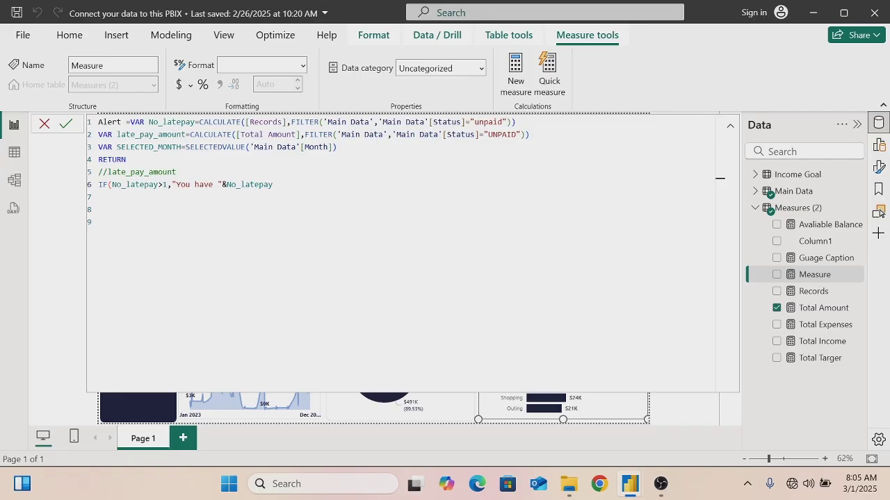
# Append the text " debt due to be paid worth " to the message and join a FORMAT function to it
pyautogui.write('&" debt due to be paid worth')
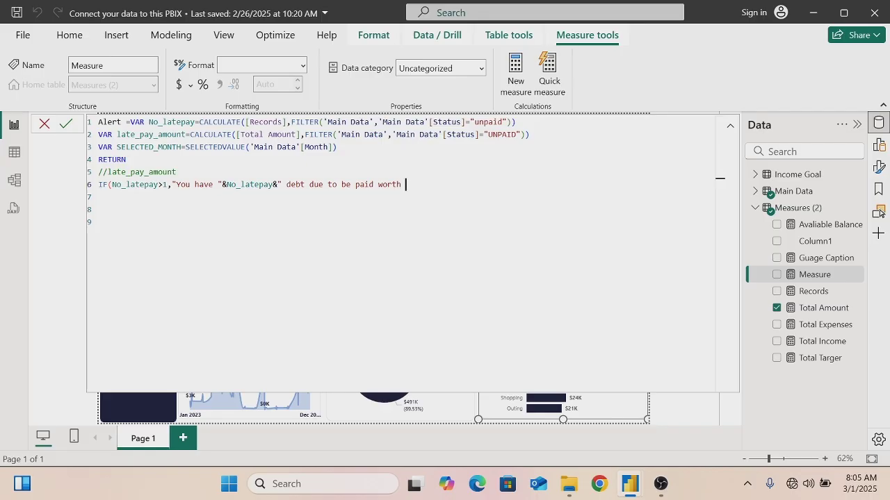
pyautogui.write(' "$')
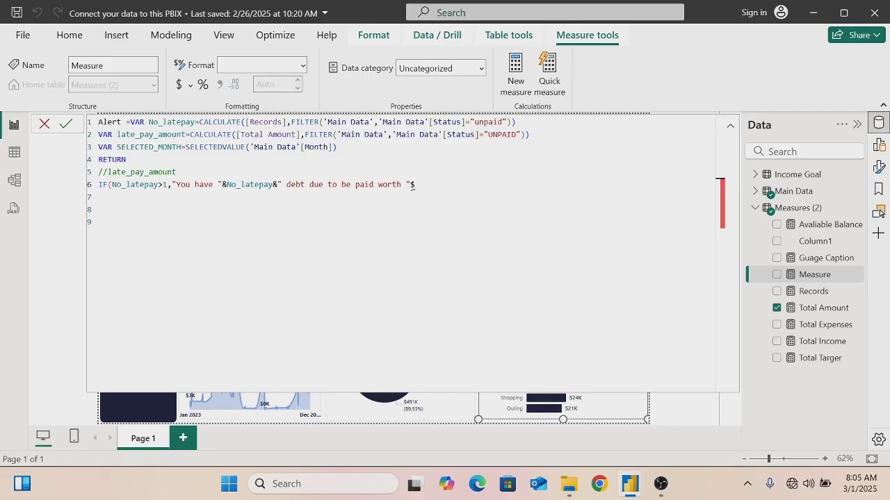
pyautogui.write('fo')
pyautogui.press('BackSpace')
pyautogui.press('BackSpace')
pyautogui.press('BackSpace')
pyautogui.write('&fo')
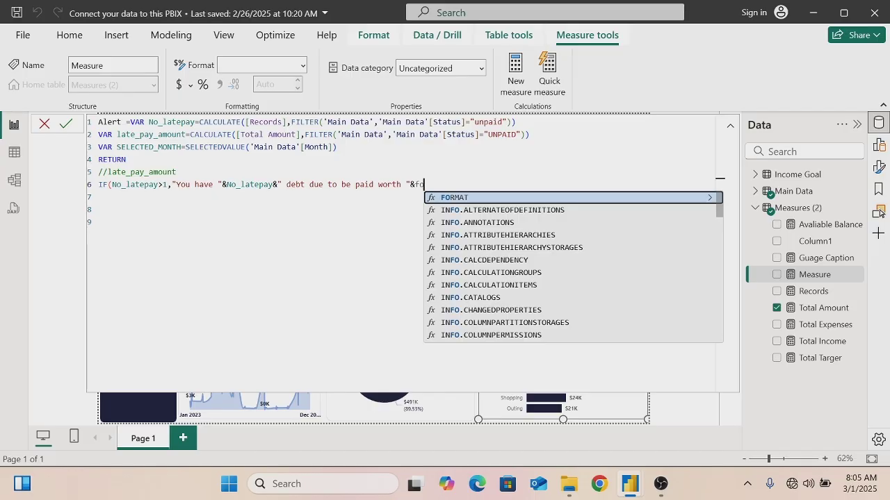
pyautogui.press('Tab')
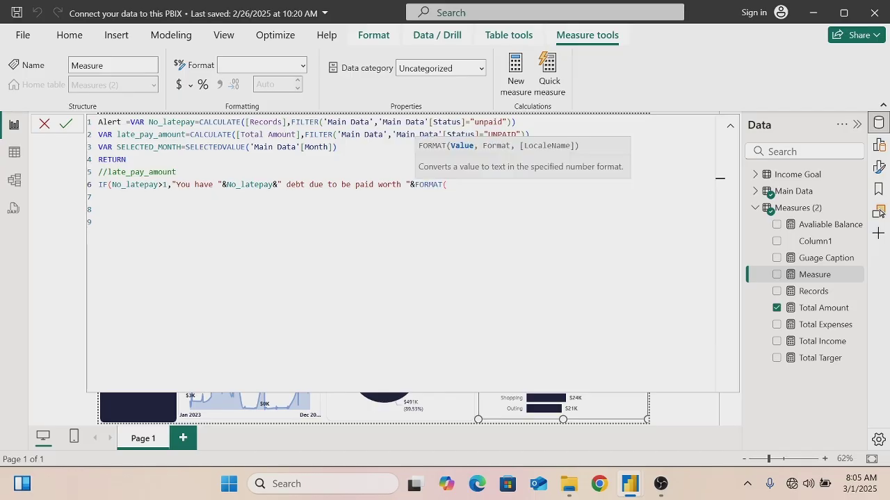
# Fill the FORMAT function with the late_pay_amount variable and the format string "$#,##", and close its parenthesis
pyautogui.write('la')
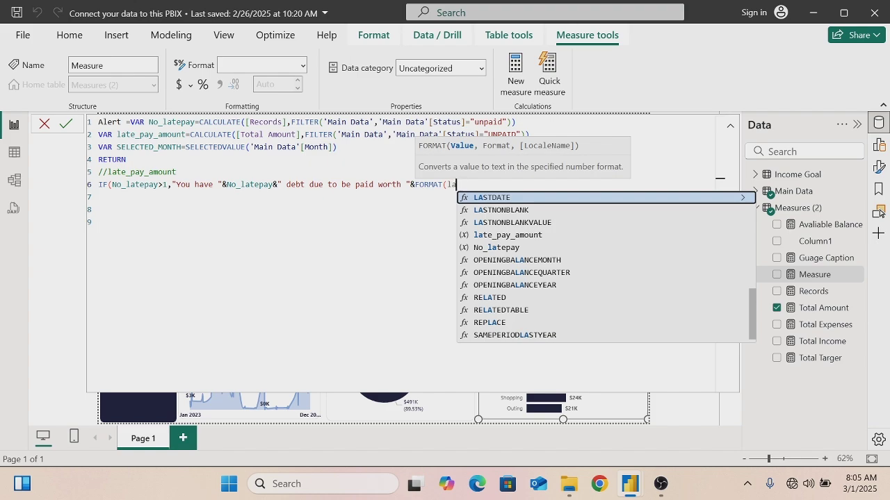
pyautogui.press('Down')
pyautogui.press('Down')
pyautogui.press('Down')
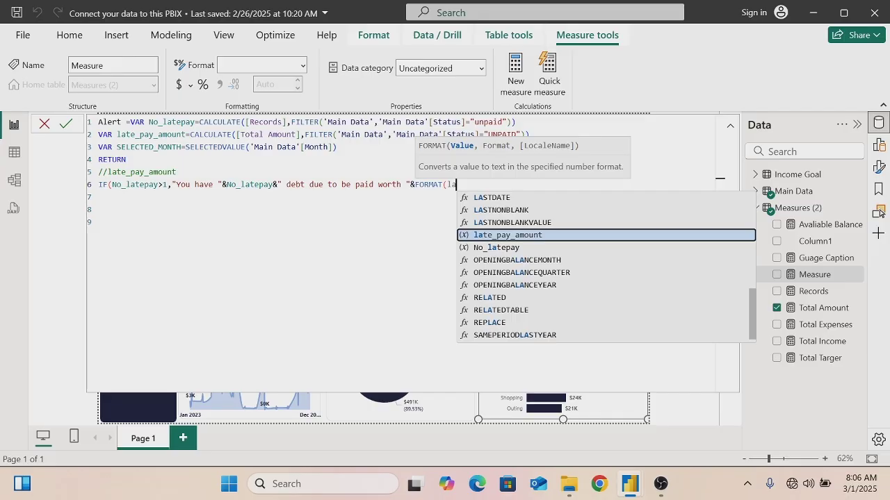
pyautogui.press('Tab')
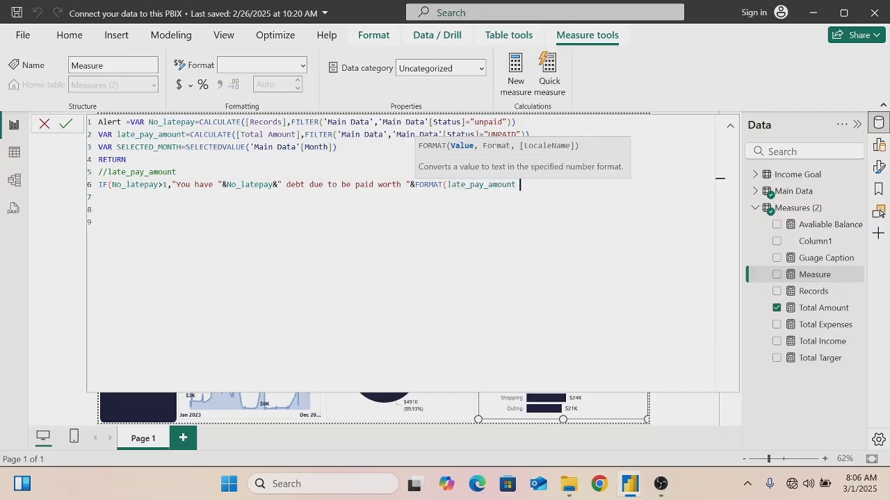
pyautogui.write('"')
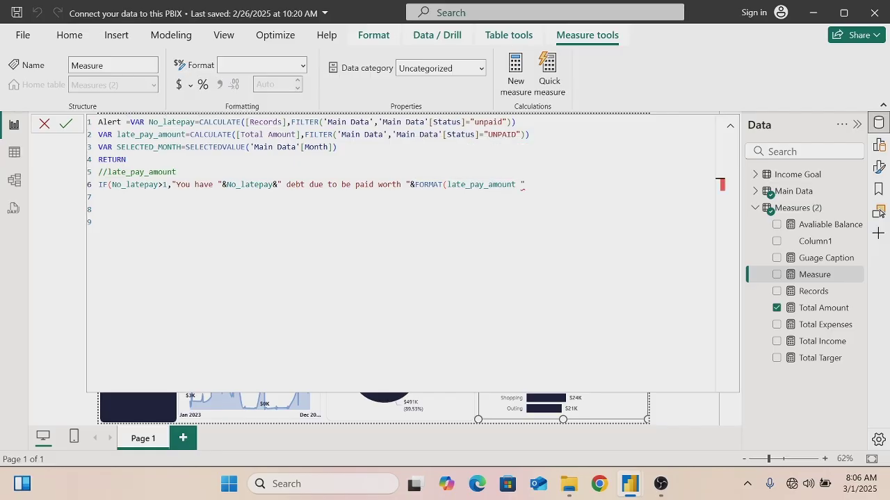
pyautogui.write('$#')
pyautogui.press('BackSpace')
pyautogui.press('BackSpace')
pyautogui.press('BackSpace')
pyautogui.press('BackSpace')
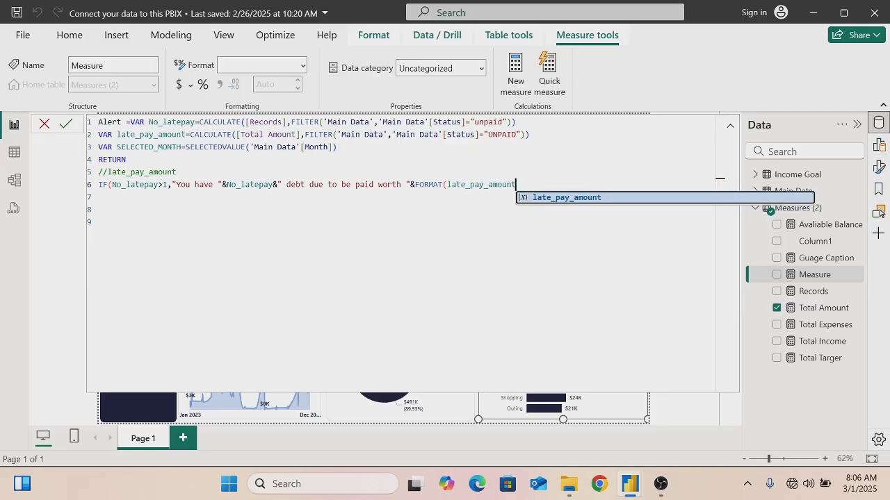
pyautogui.write(',')
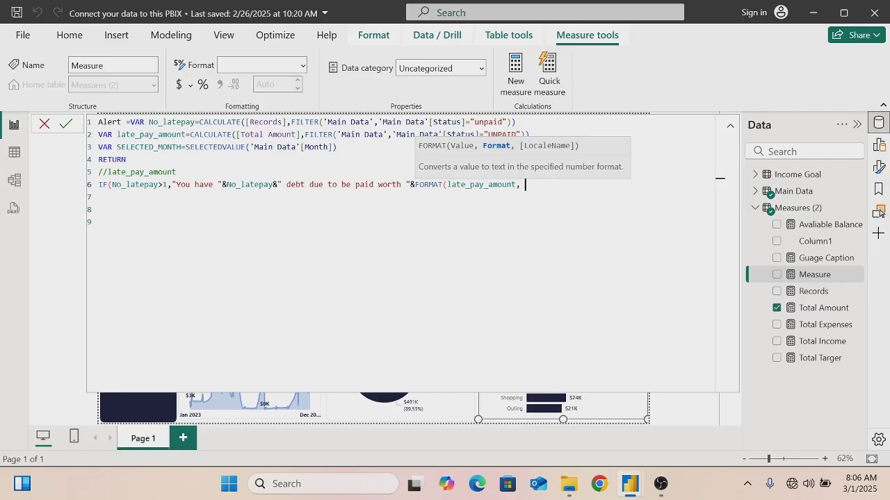
pyautogui.write(' "$#,##")')
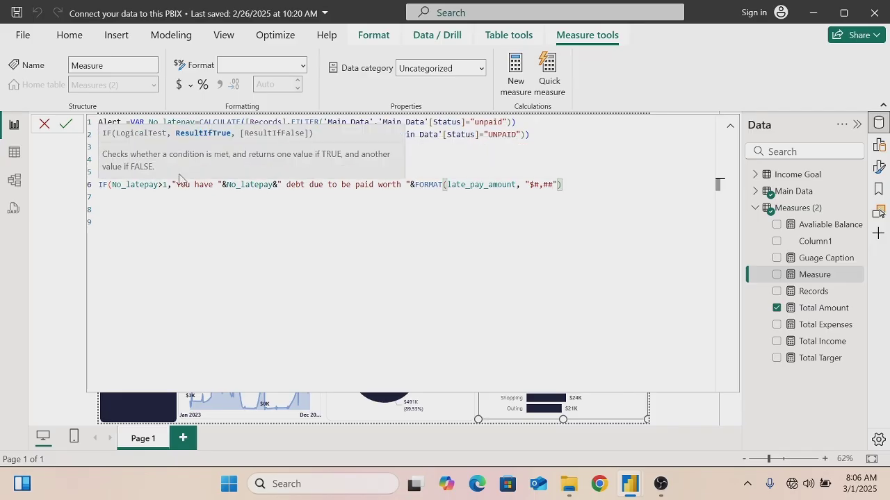
# Append the text " in " and the SELECTED_MONTH variable to the end of the alert message
pyautogui.write('&')
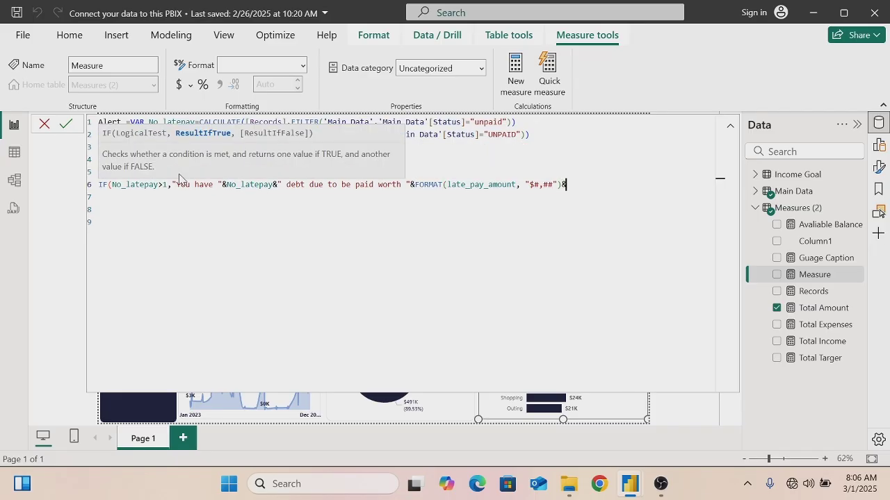
pyautogui.write('" in "&se')
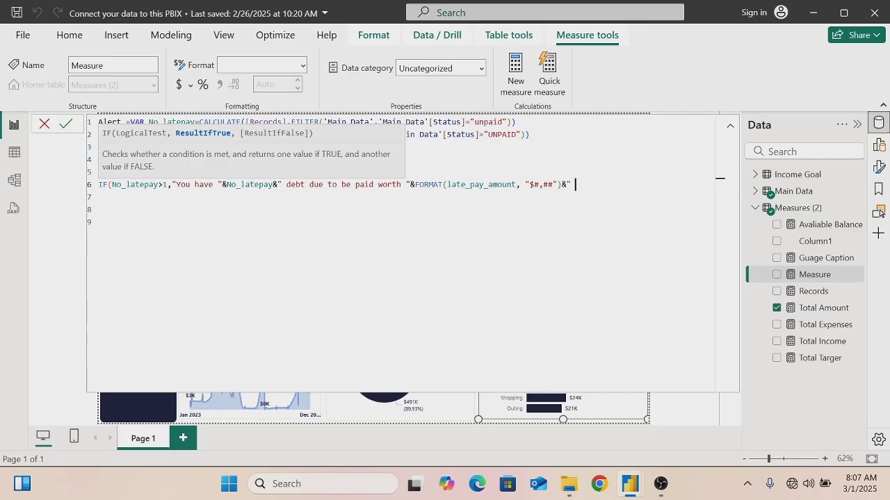
pyautogui.write('in "&se')
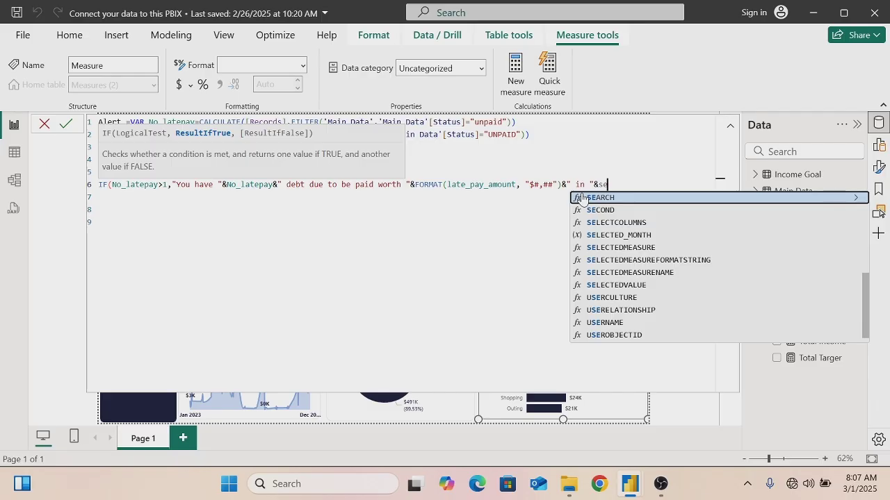
pyautogui.press('Down')
pyautogui.press('Down')
pyautogui.press('Down')
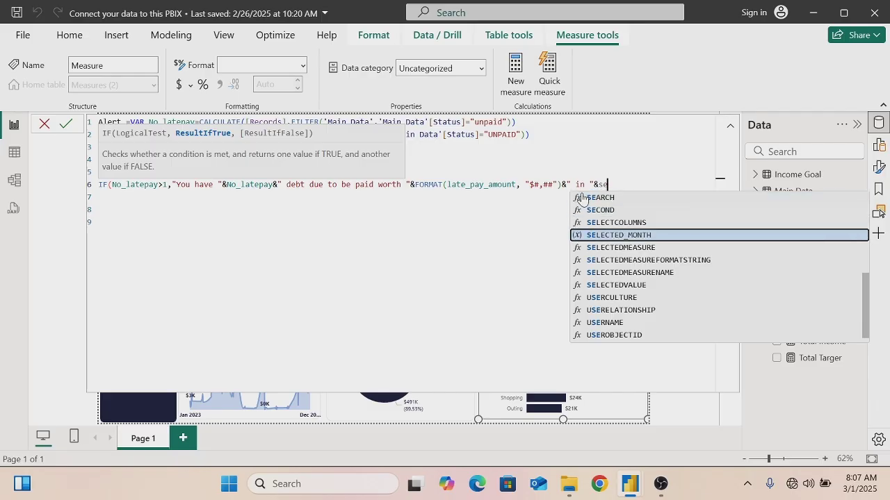
pyautogui.press('Tab')
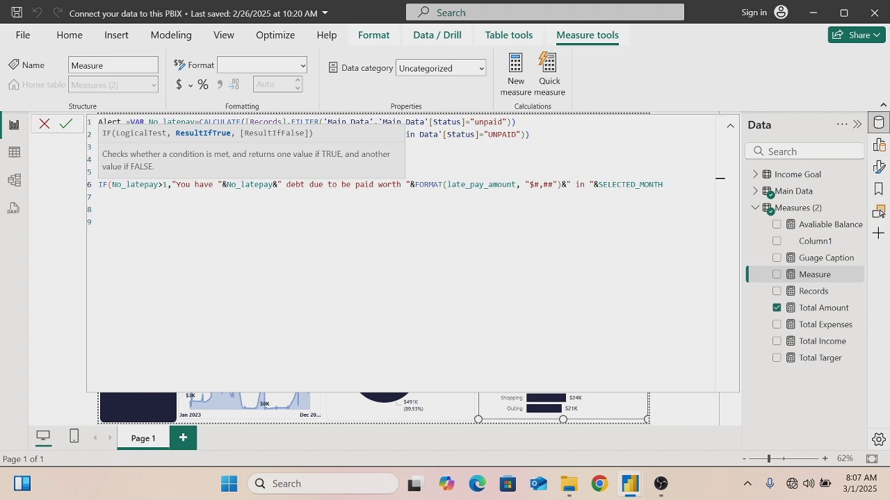
# Close the IF function with a parenthesis, then commit the Alert measure and collapse the formula editor
pyautogui.write(')')
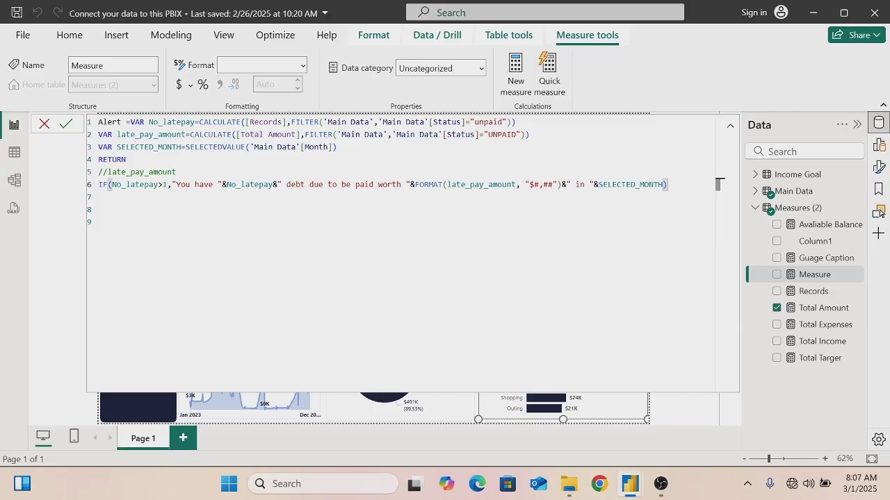
pyautogui.press('Return')
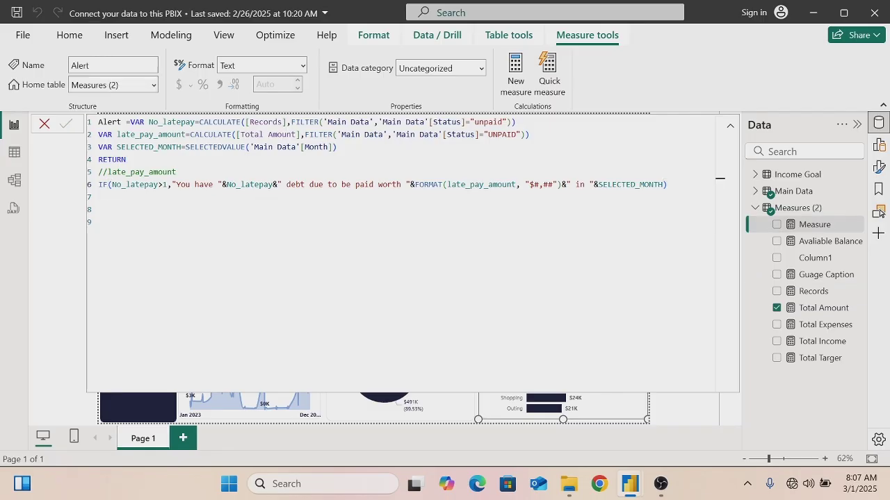
pyautogui.moveTo(660, 484)
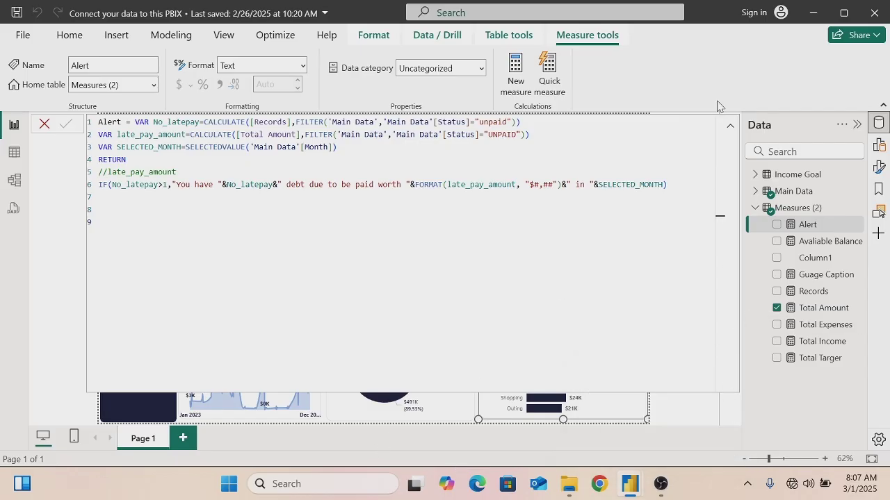
pyautogui.click(729, 126)
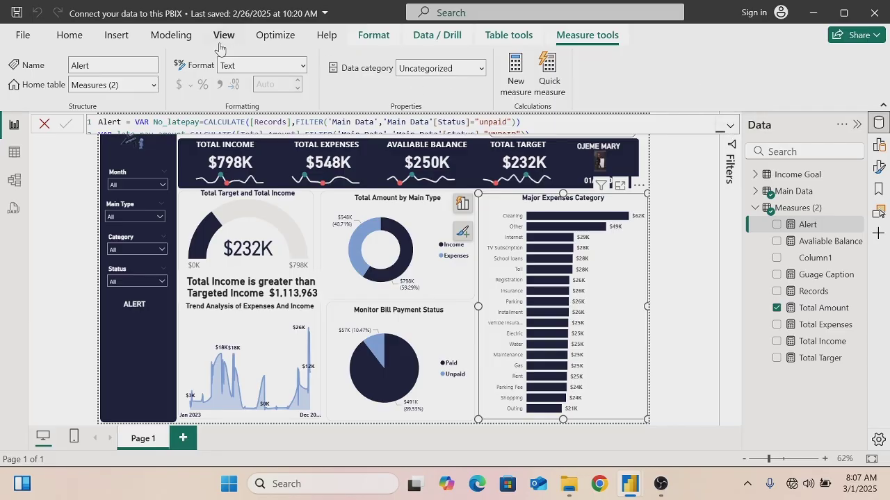
# Change the selected Major Expenses Category bar chart to a card visual
pyautogui.click(74, 40)
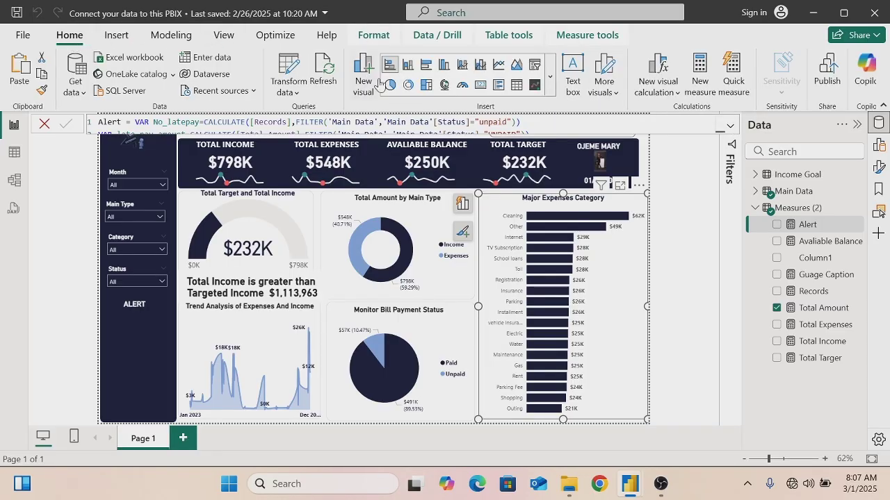
pyautogui.click(479, 85)
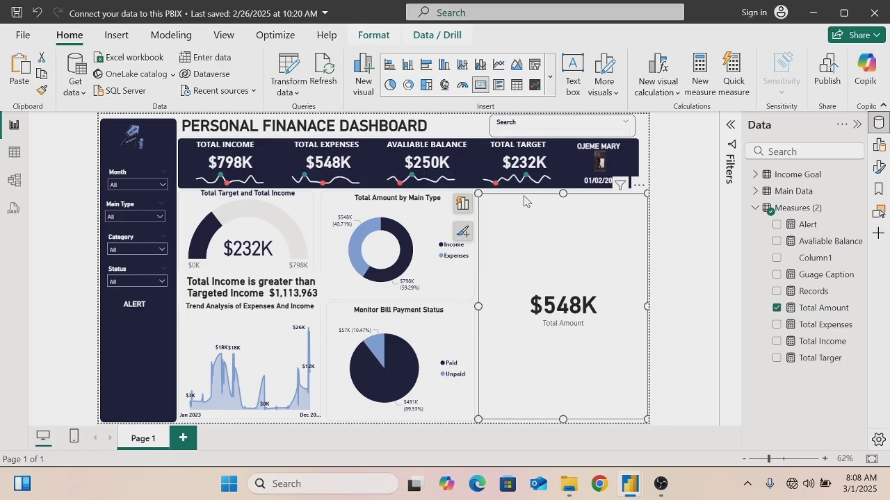
# Undo the Major Expenses Category bar chart's change to a card visual and deselect the chart
pyautogui.hotkey('ctrl', 'z')
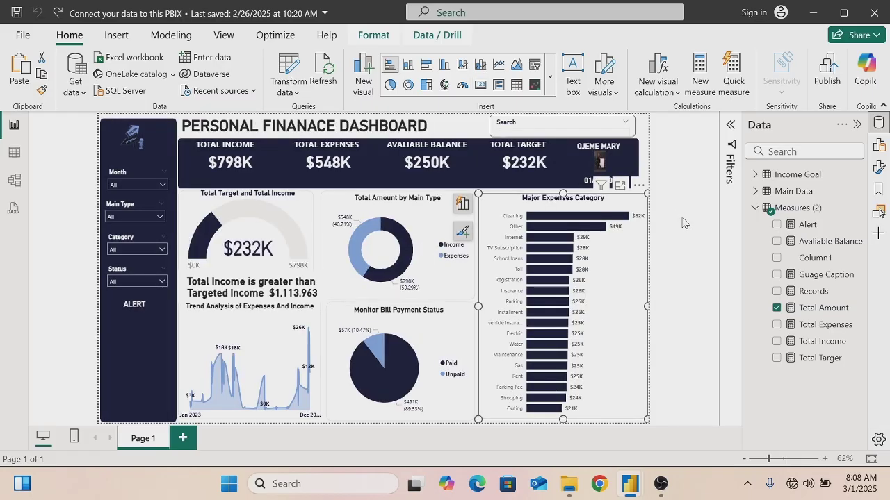
pyautogui.click(682, 222)
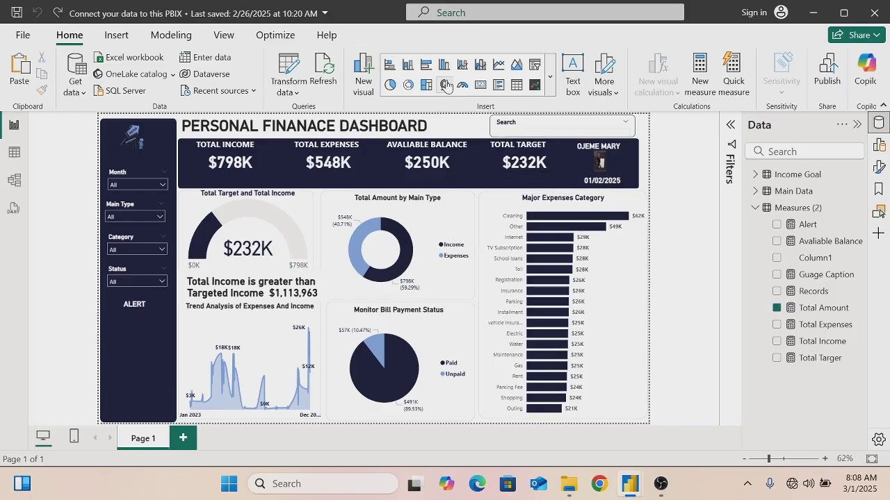
# Add a separate card visual showing the Alert measure and enlarge it over the middle of the report page
pyautogui.click(480, 84)
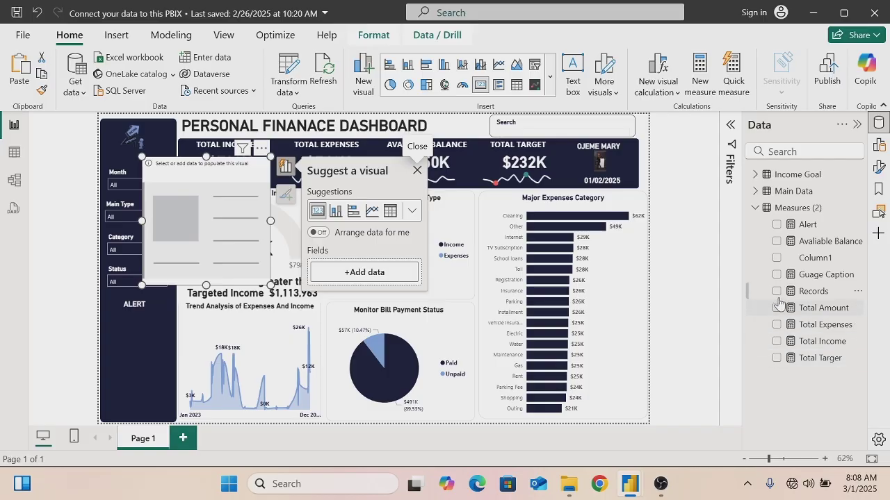
pyautogui.click(777, 224)
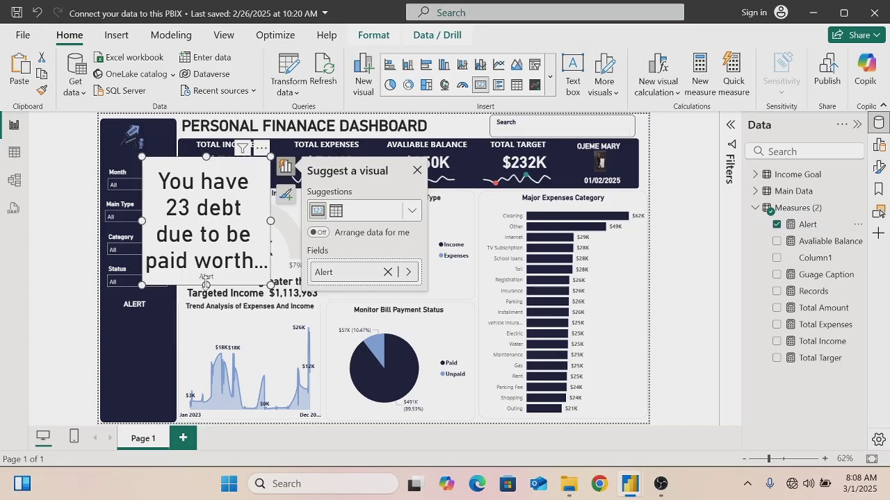
pyautogui.moveTo(206, 285); pyautogui.dragTo(207, 349)
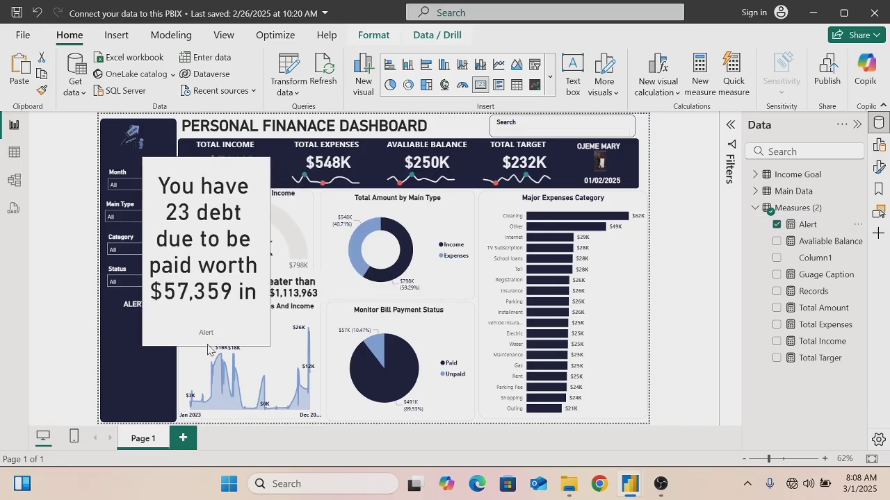
pyautogui.moveTo(271, 254); pyautogui.dragTo(370, 294)
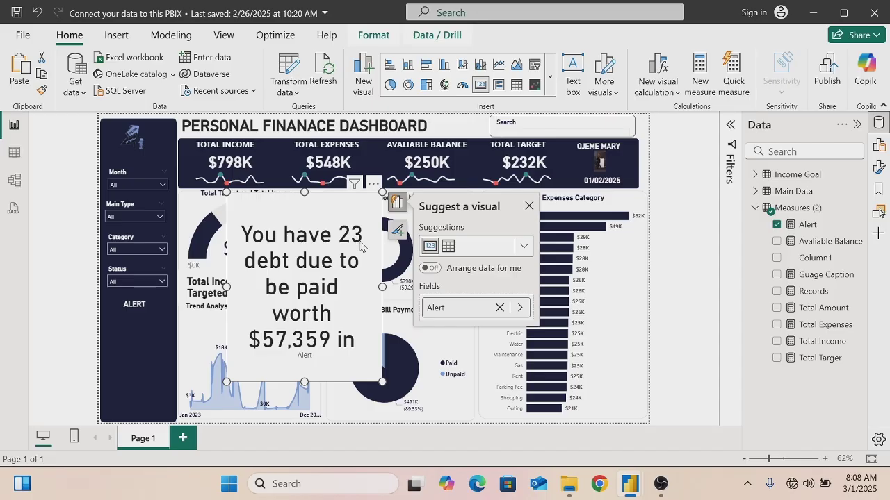
# Check the alert message by filtering the Month slicer to Dec, and clear that selection again
pyautogui.click(162, 186)
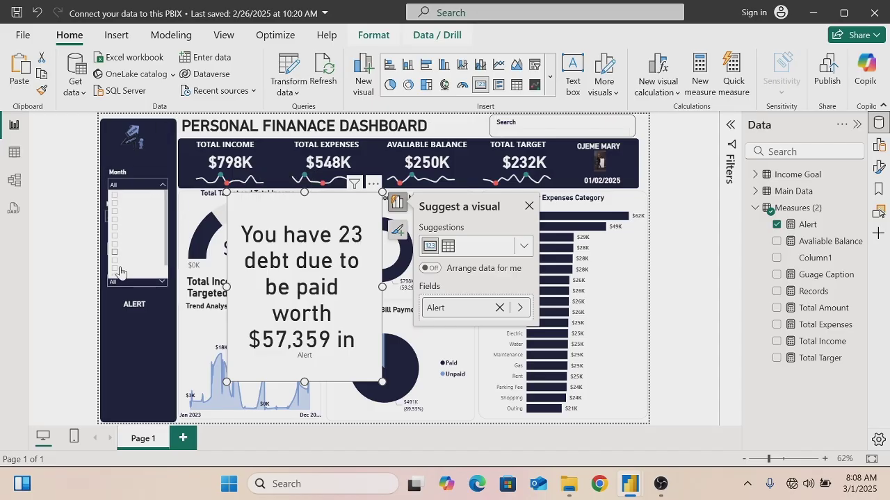
pyautogui.click(116, 212)
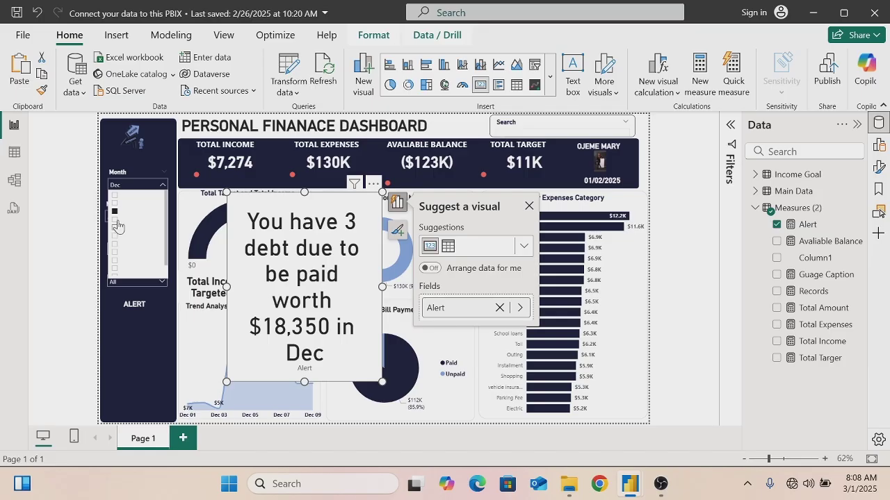
pyautogui.click(115, 212)
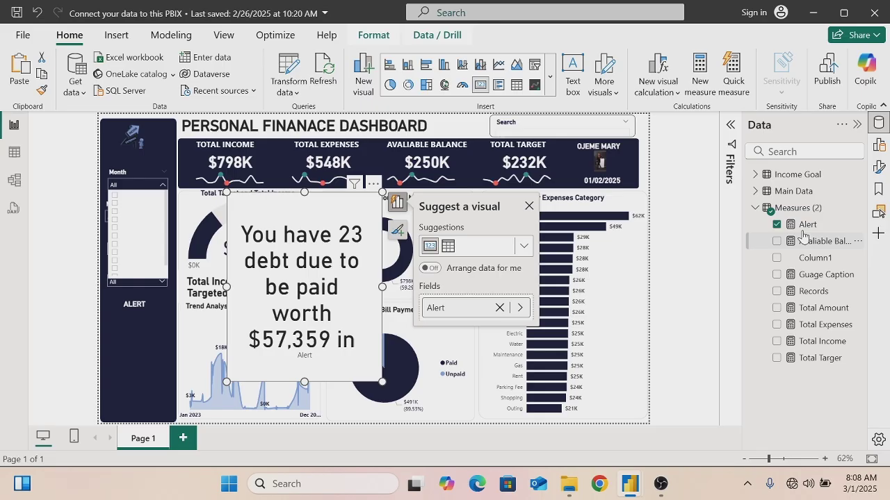
# Set the Alert card's height to 50 and its width to 121
pyautogui.click(879, 169)
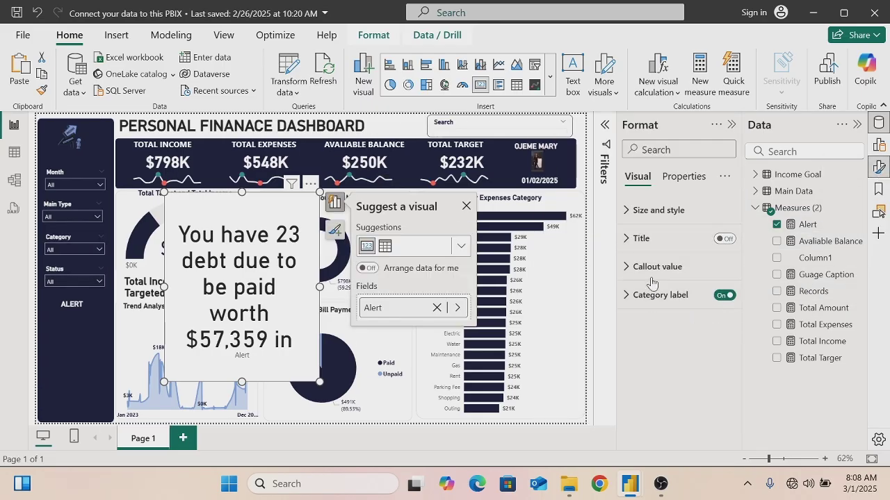
pyautogui.click(627, 210)
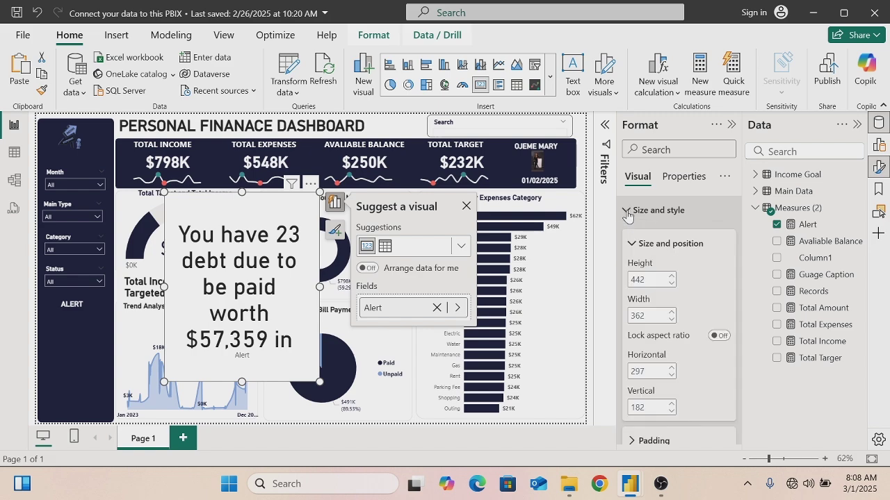
pyautogui.click(640, 279)
pyautogui.press('BackSpace')
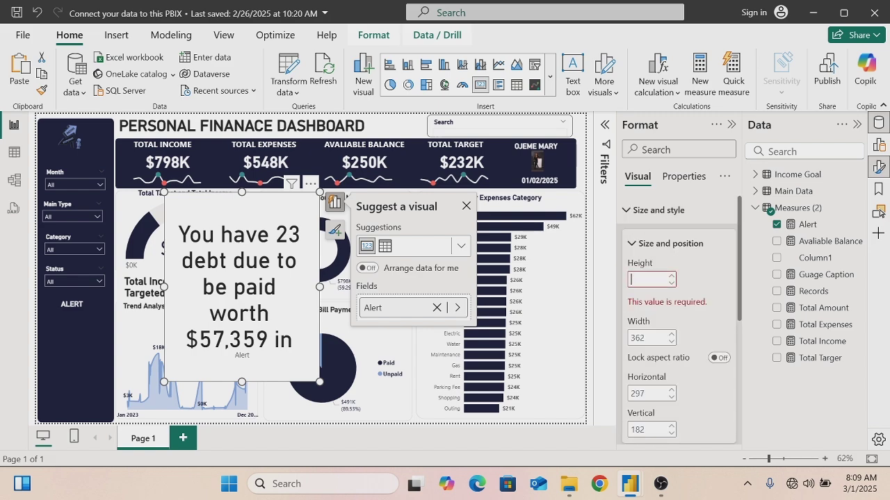
pyautogui.write('50')
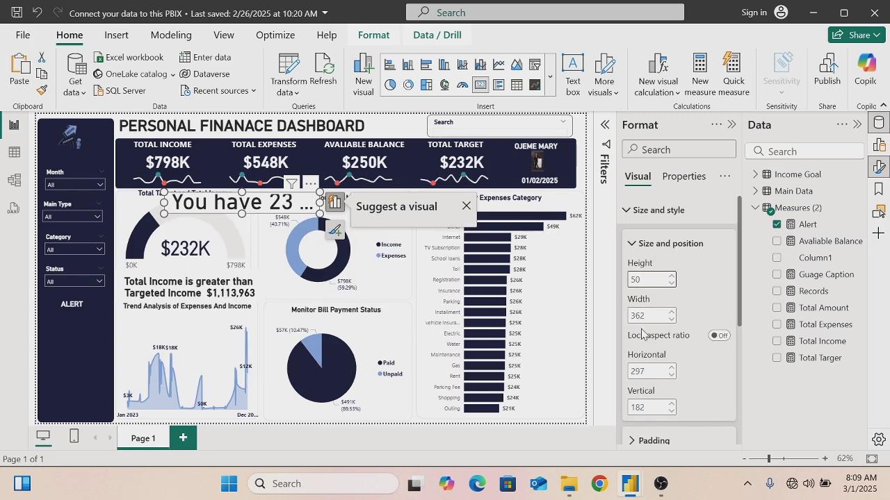
pyautogui.click(638, 316)
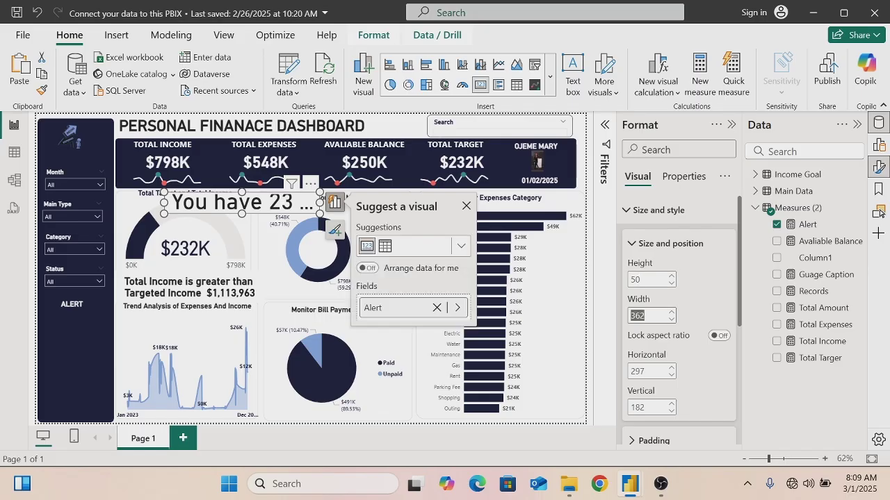
pyautogui.press('BackSpace')
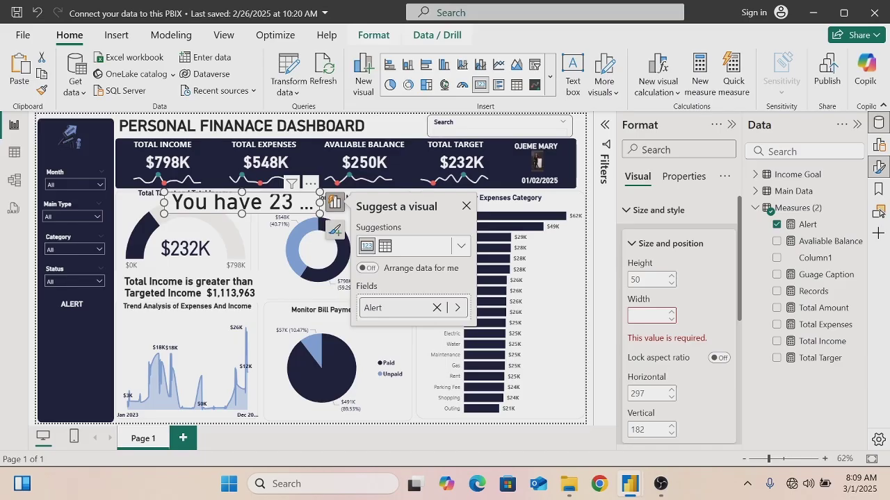
pyautogui.write('121')
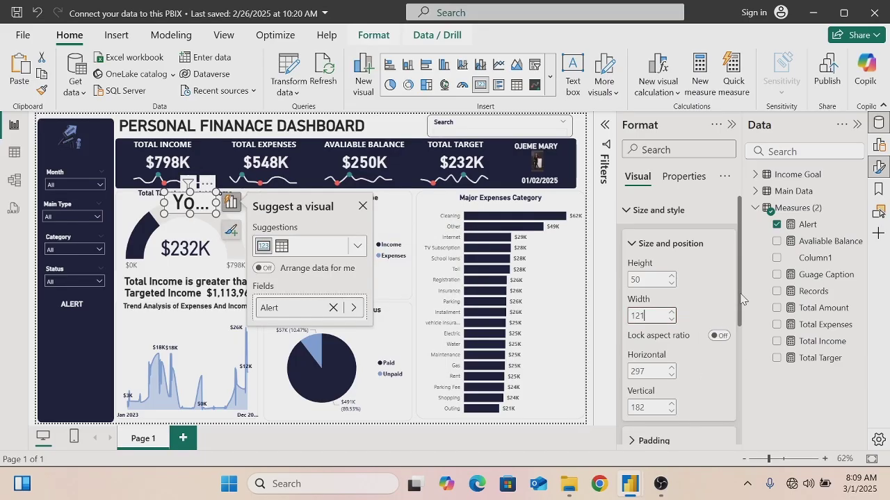
# Turn off the Alert card's category label and make its callout value bold at font size 14
pyautogui.moveTo(741, 299); pyautogui.dragTo(729, 444)
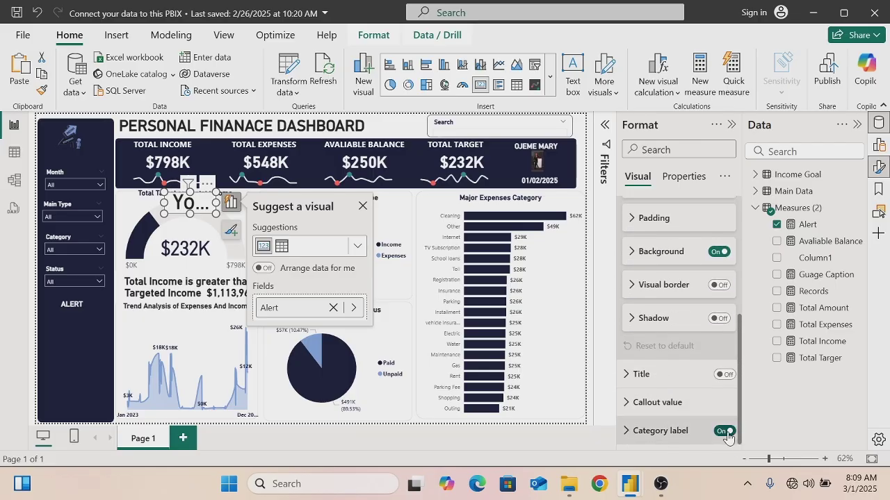
pyautogui.click(724, 431)
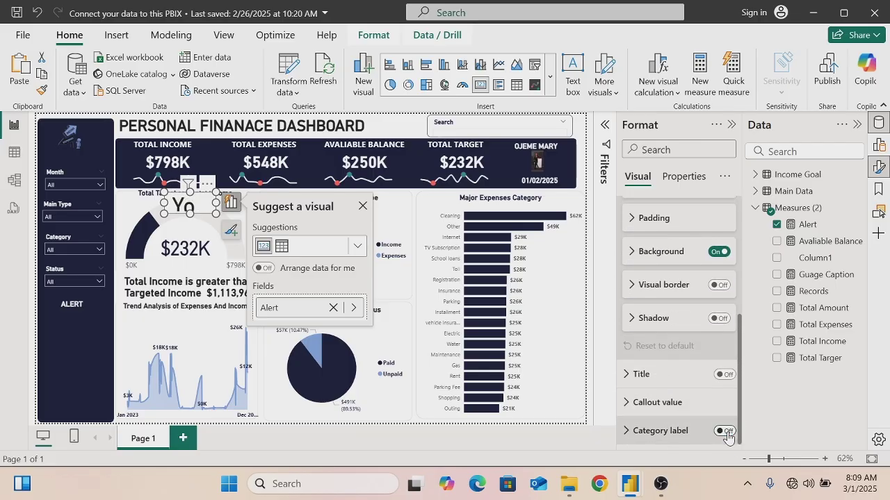
pyautogui.click(627, 403)
pyautogui.moveTo(740, 342); pyautogui.dragTo(729, 422)
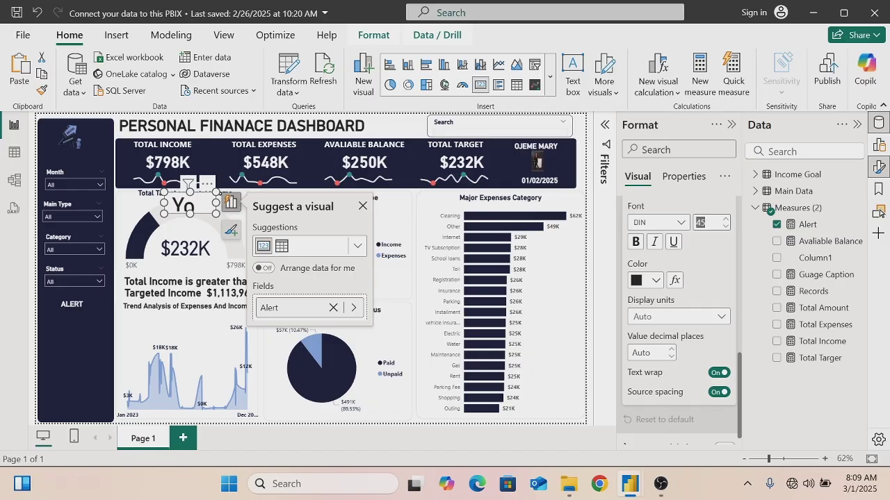
pyautogui.press('BackSpace')
pyautogui.write('14')
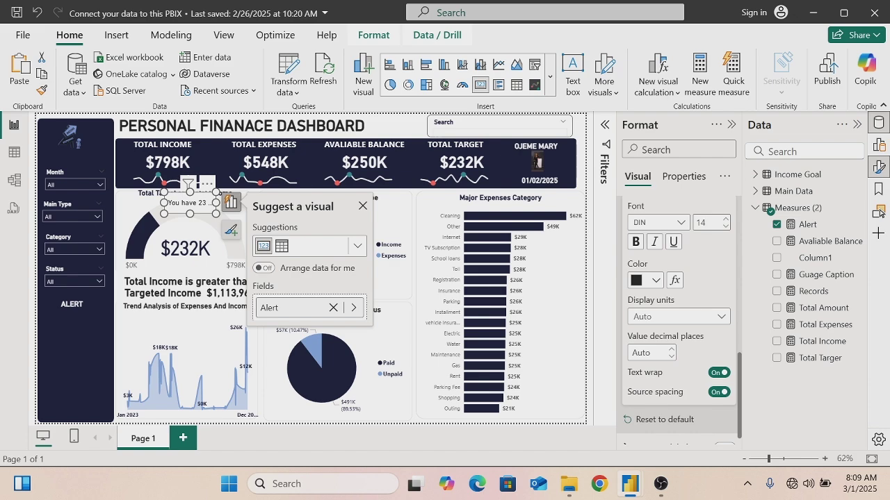
pyautogui.click(635, 244)
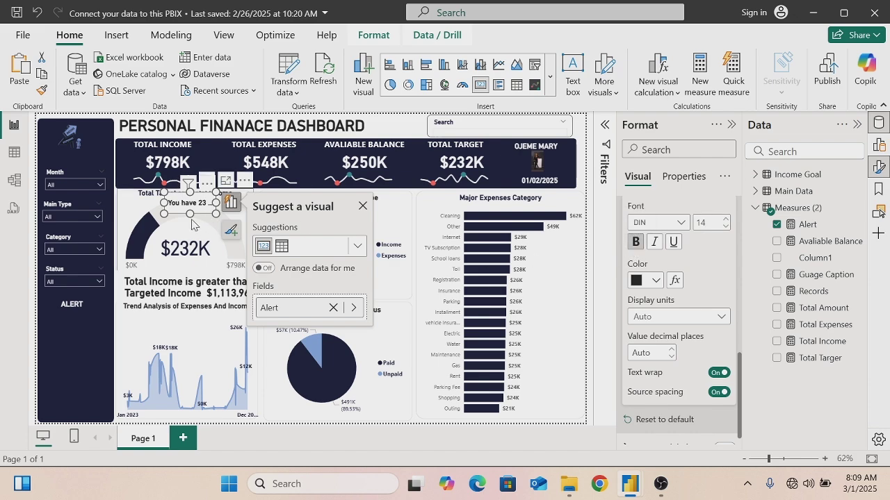
# Place the Alert card in the dark sidebar beneath the ALERT heading and resize it to fit the sidebar's width
pyautogui.moveTo(189, 214); pyautogui.dragTo(81, 398)
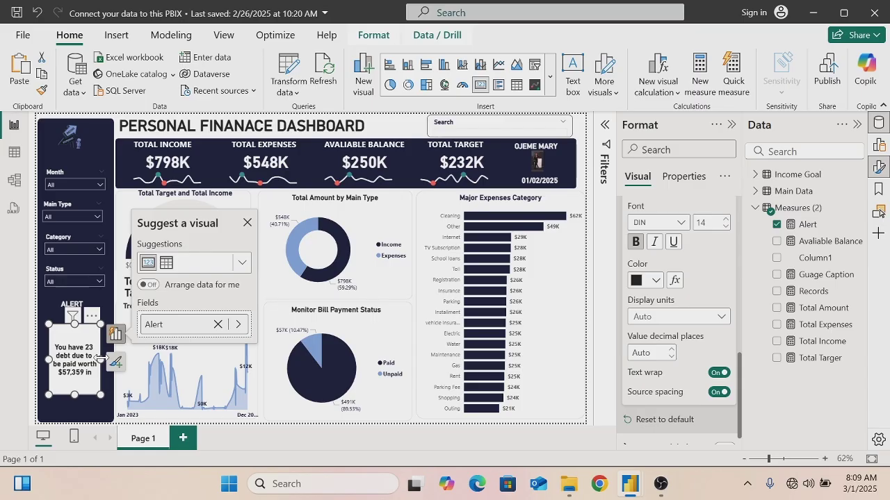
pyautogui.moveTo(99, 359); pyautogui.dragTo(113, 360)
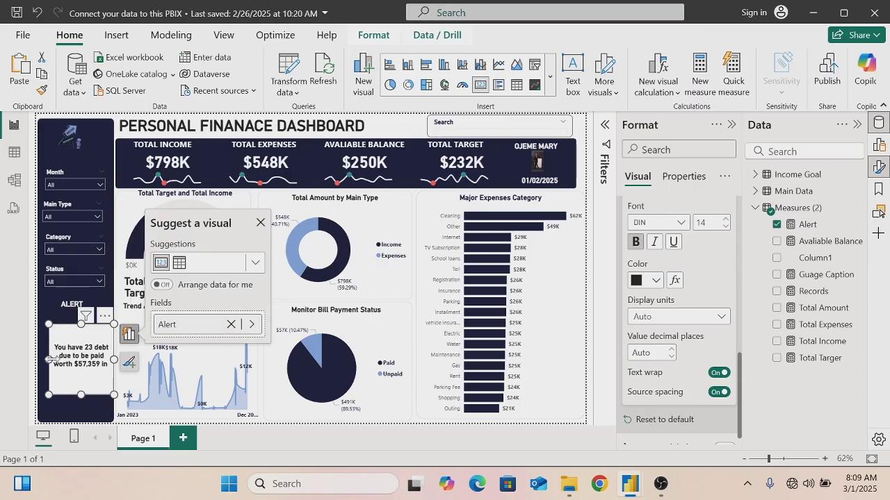
pyautogui.moveTo(46, 359); pyautogui.dragTo(69, 354)
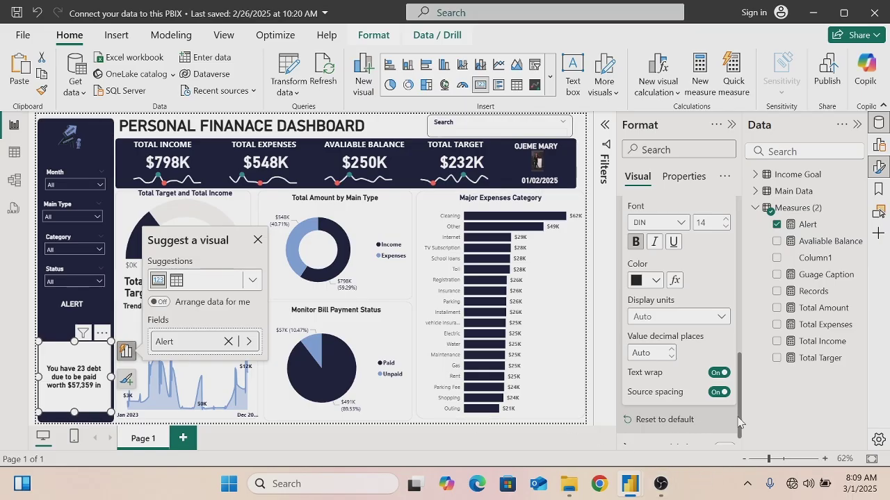
# Set the Alert card's callout value color to white and turn off the card's background
pyautogui.moveTo(739, 422); pyautogui.dragTo(741, 402)
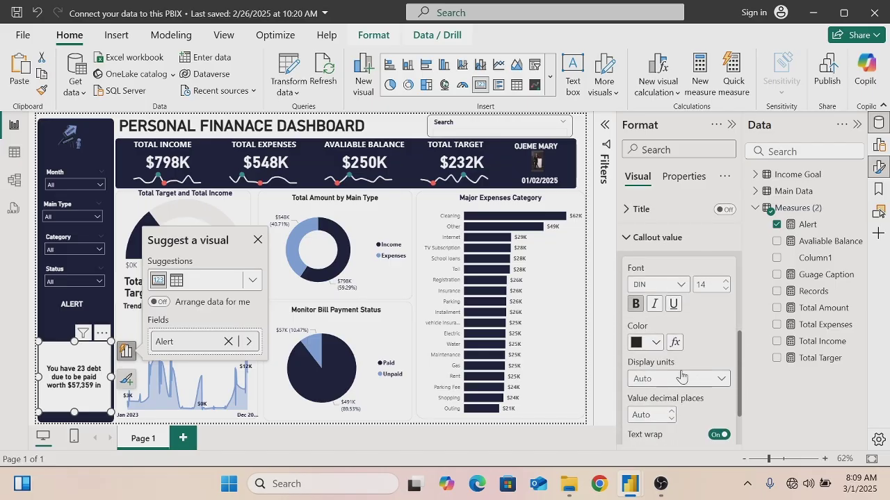
pyautogui.click(656, 344)
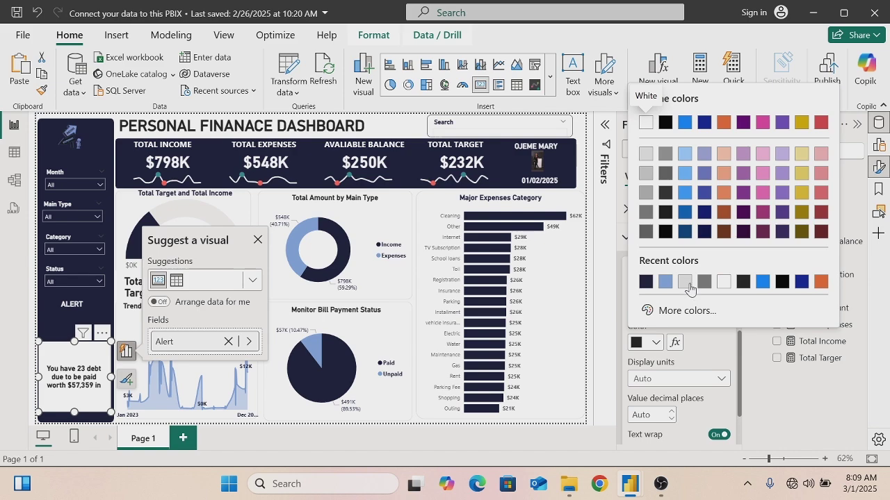
pyautogui.click(723, 281)
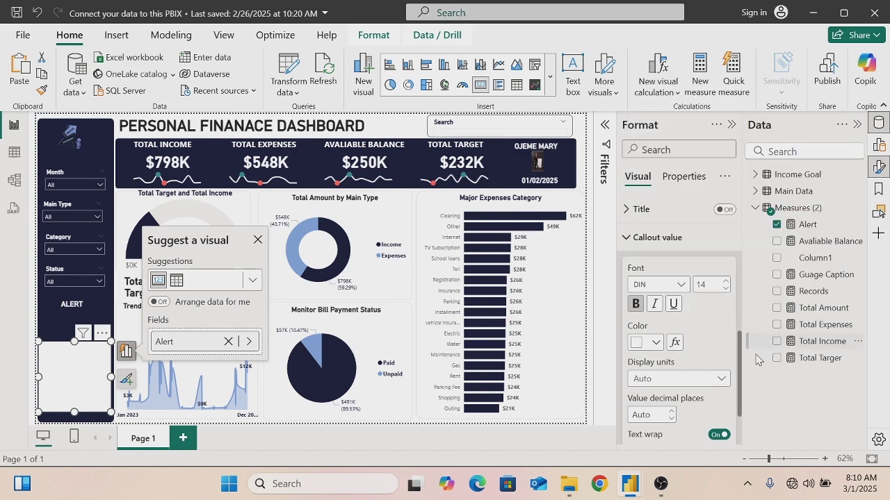
pyautogui.scroll(5, 740, 384)
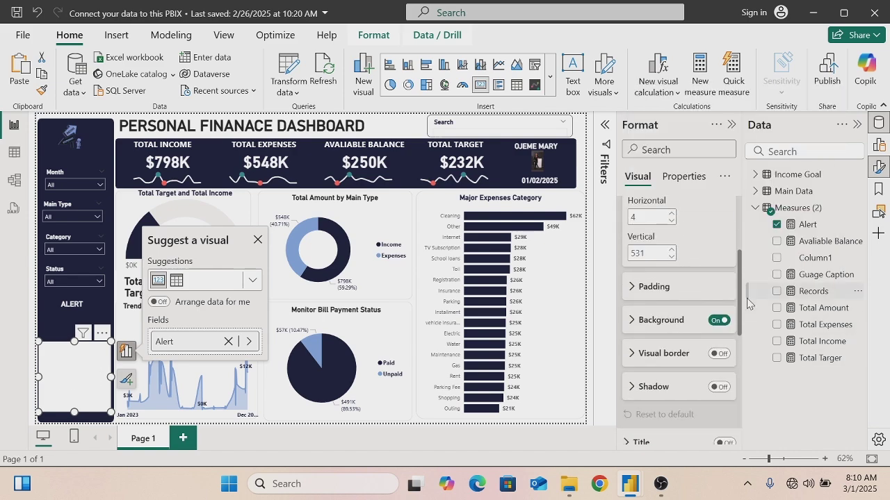
pyautogui.click(721, 320)
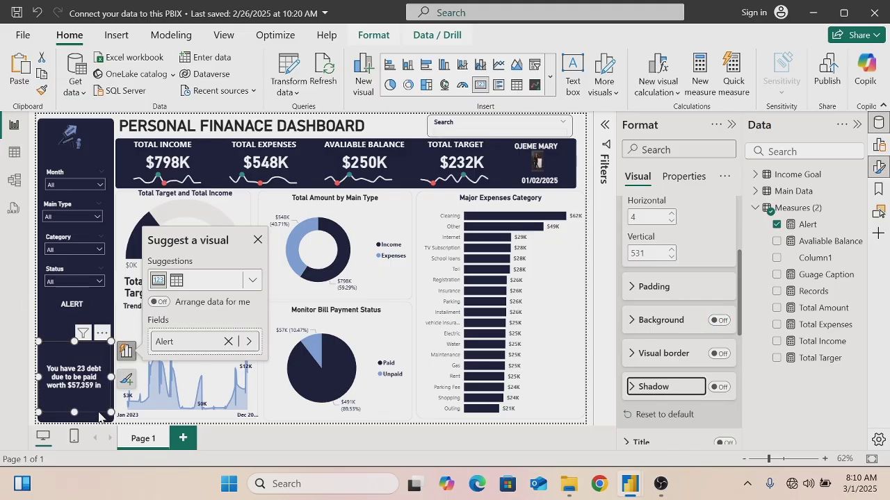
# Set the font color of the Month slicer's values to white and remove their bold formatting
pyautogui.click(72, 171)
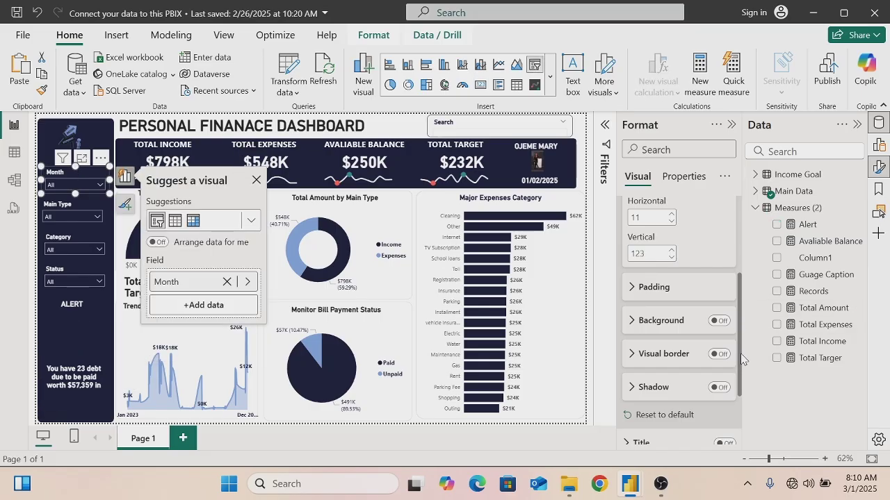
pyautogui.scroll(-3, 741, 355)
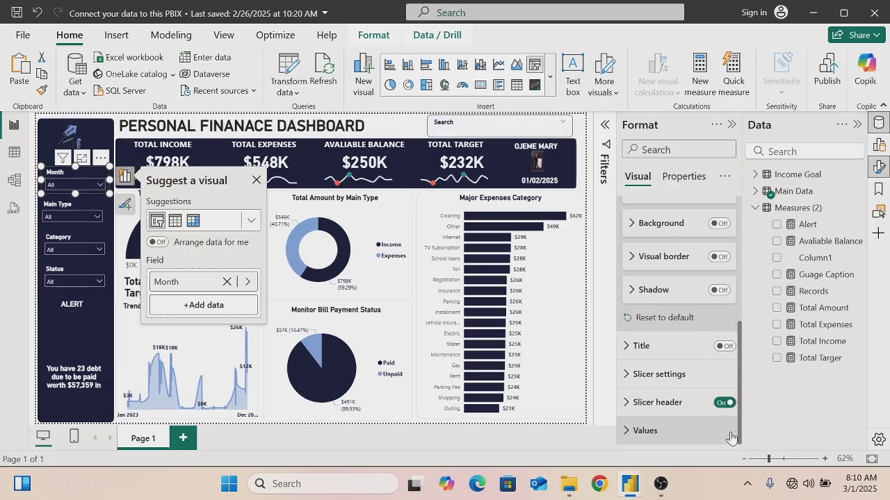
pyautogui.click(626, 431)
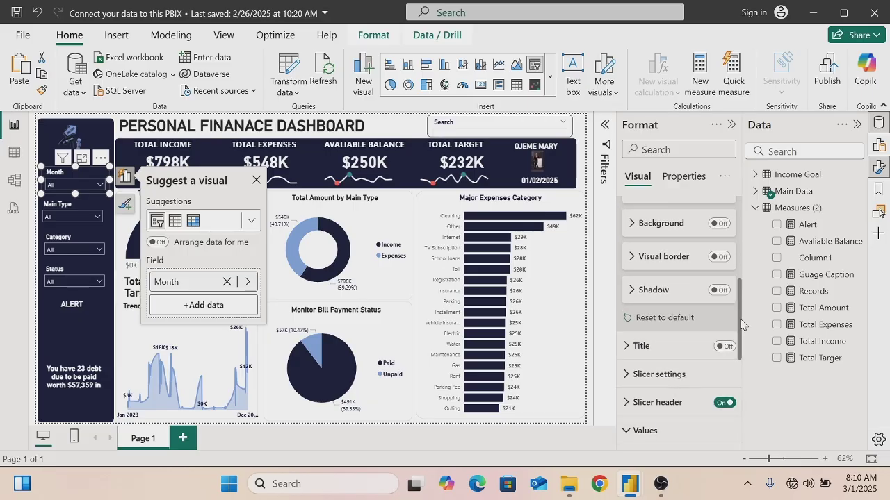
pyautogui.scroll(-5, 738, 343)
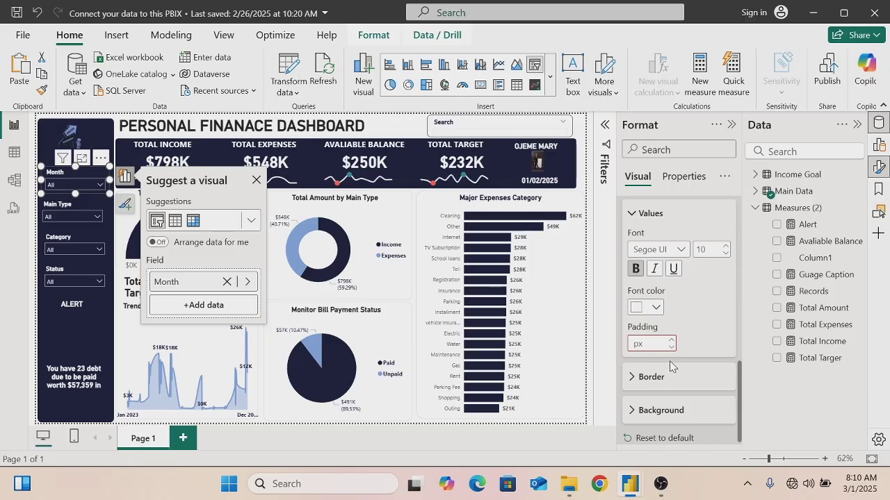
pyautogui.click(655, 309)
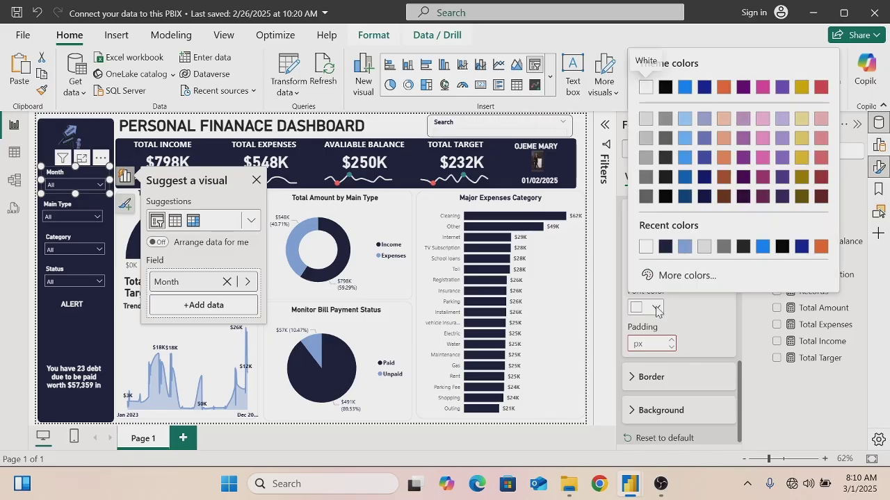
pyautogui.click(649, 247)
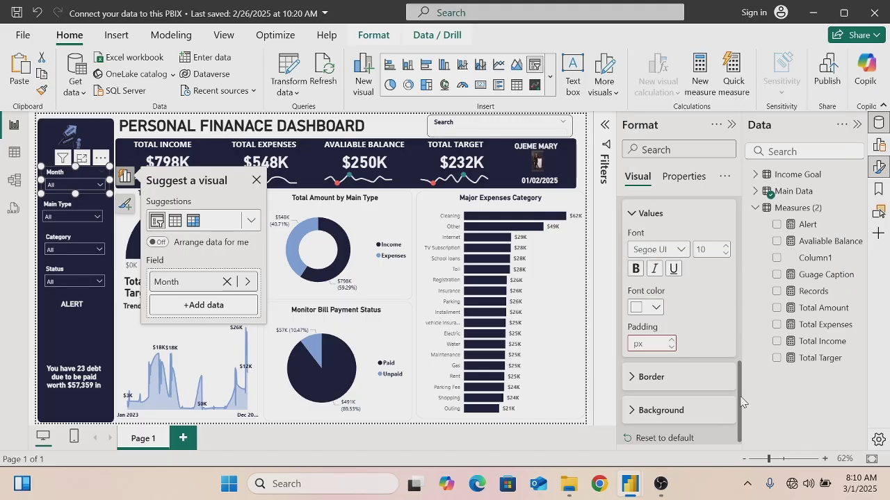
# Check the Month slicer's list of months and expand the background settings for its values
pyautogui.moveTo(741, 401); pyautogui.dragTo(748, 334)
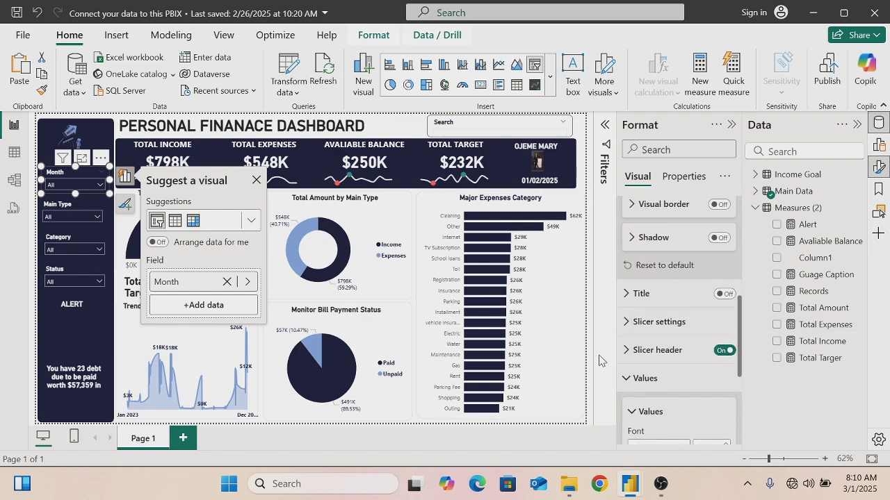
pyautogui.click(98, 187)
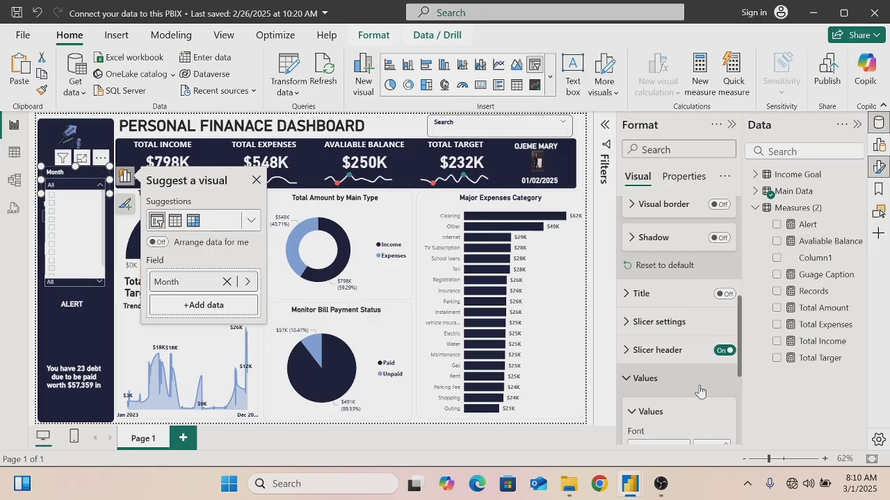
pyautogui.moveTo(741, 369); pyautogui.dragTo(732, 455)
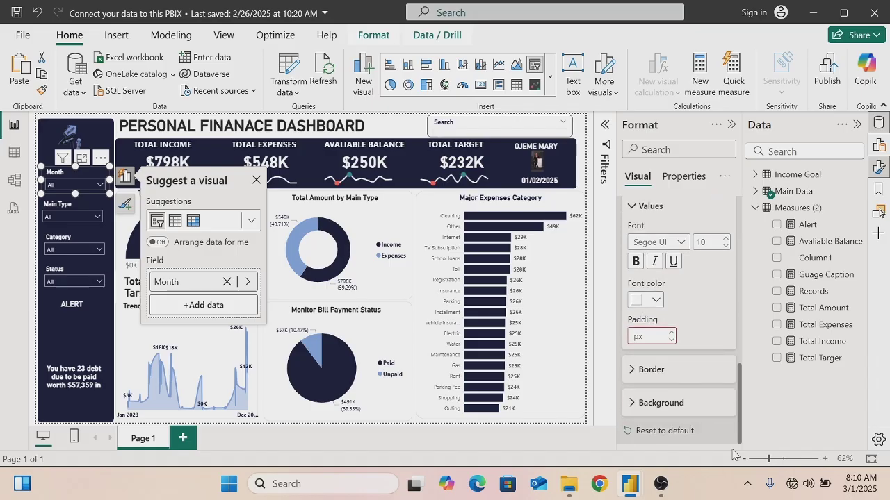
pyautogui.click(629, 403)
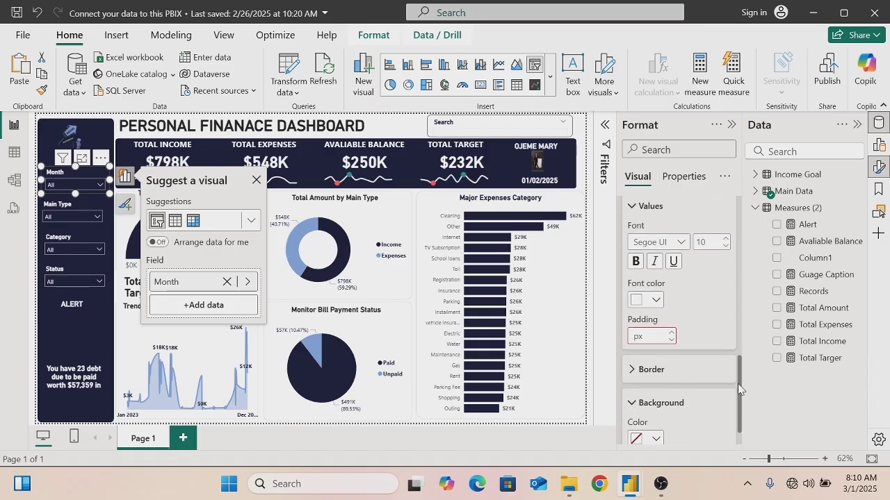